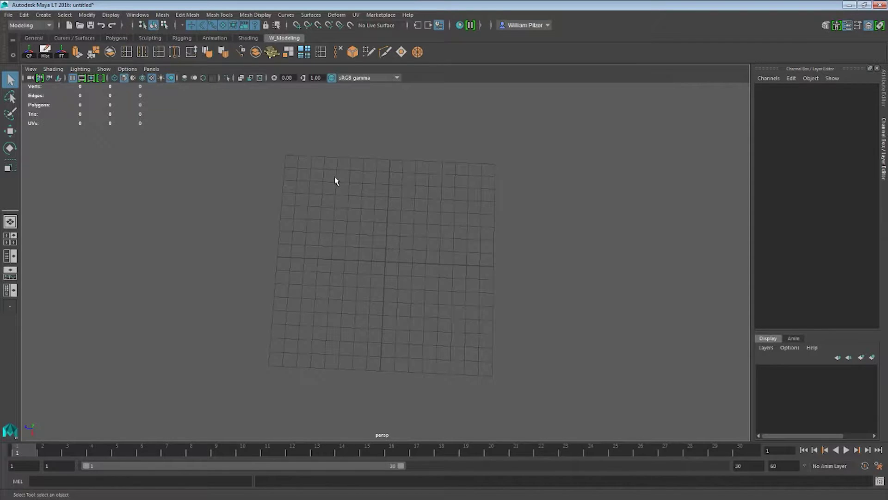
Create a polygon cube at the origin
{"action": "left_click_drag", "start_coordinate": [332, 180], "coordinate": [380, 162], "text": "alt"}
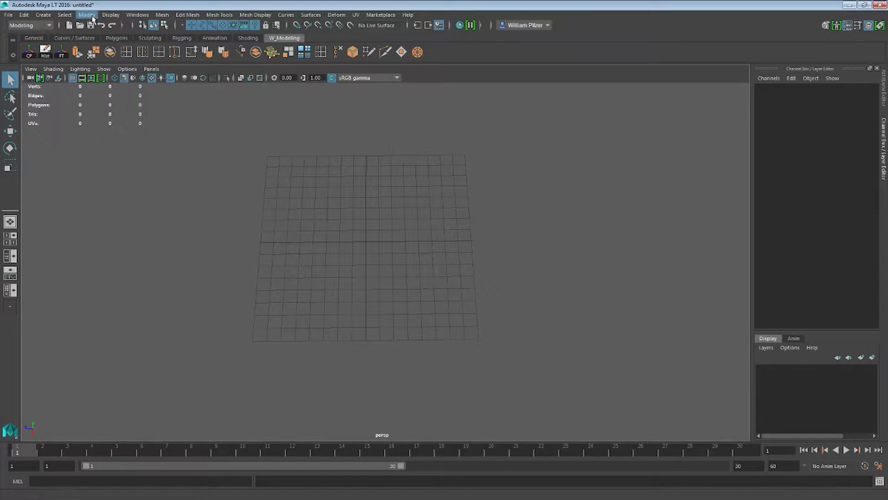
{"action": "left_click", "coordinate": [43, 15]}
{"action": "mouse_move", "coordinate": [99, 50]}
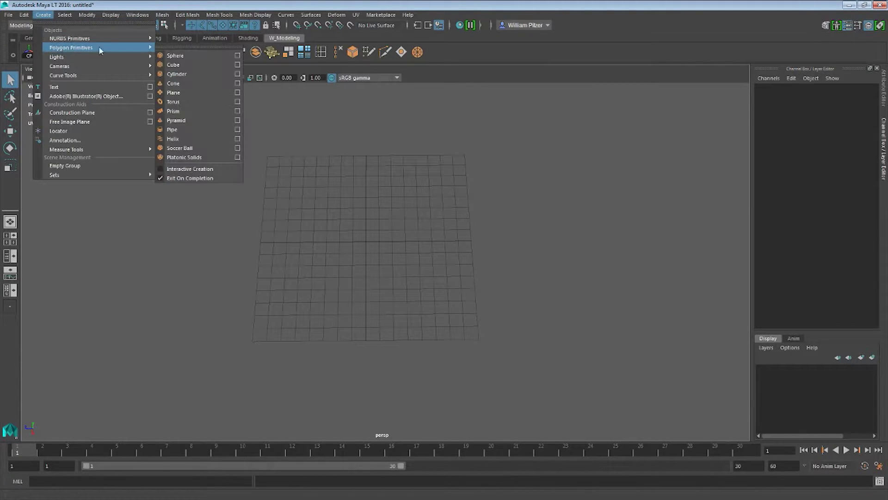
{"action": "left_click", "coordinate": [185, 64]}
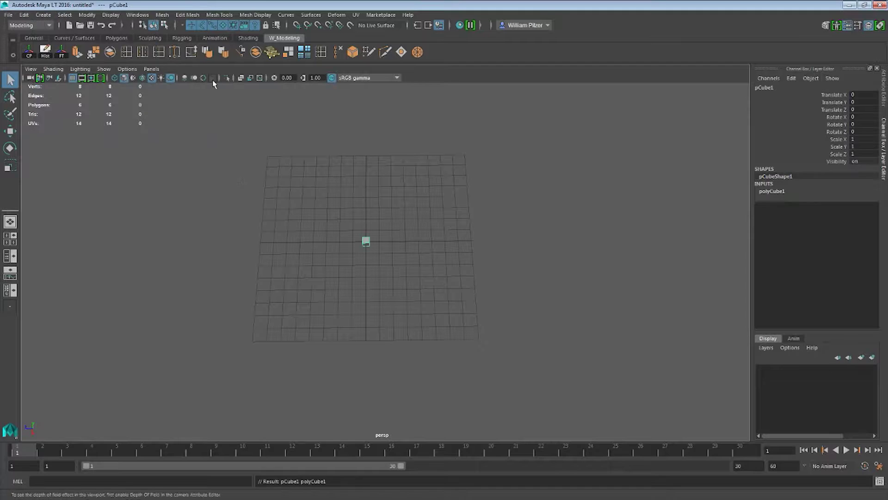
Scale the cube up uniformly by setting Scale X, Y and Z to 4
{"action": "left_click_drag", "start_coordinate": [415, 167], "coordinate": [373, 230], "text": "alt"}
{"action": "key", "text": "e"}
{"action": "key", "text": "r"}
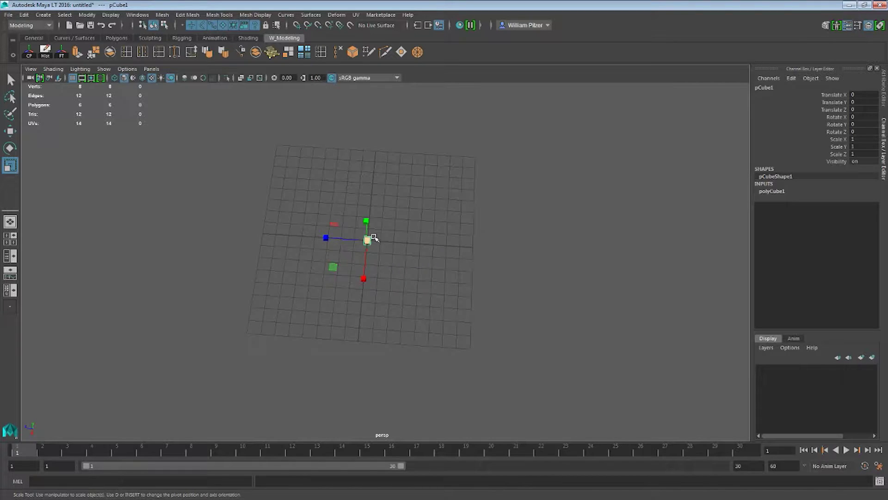
{"action": "left_click_drag", "start_coordinate": [401, 217], "coordinate": [402, 212], "text": "alt"}
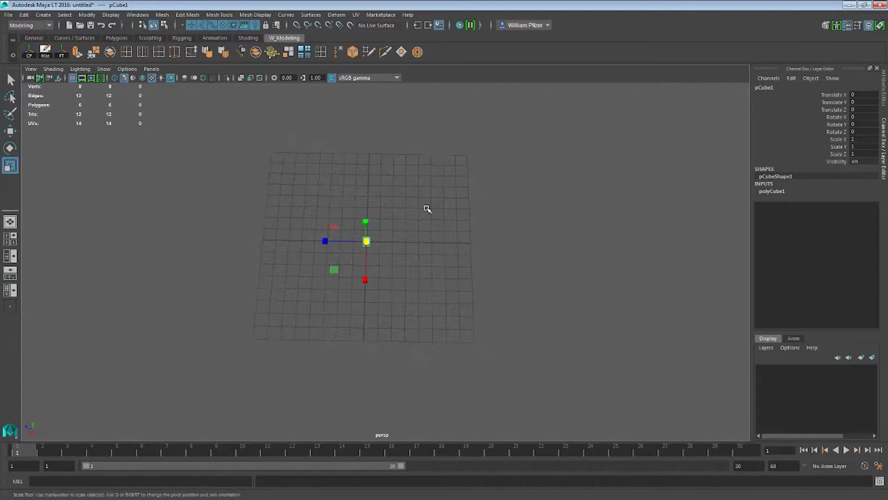
{"action": "left_click_drag", "start_coordinate": [367, 240], "coordinate": [417, 236]}
{"action": "left_click_drag", "start_coordinate": [873, 136], "coordinate": [867, 154]}
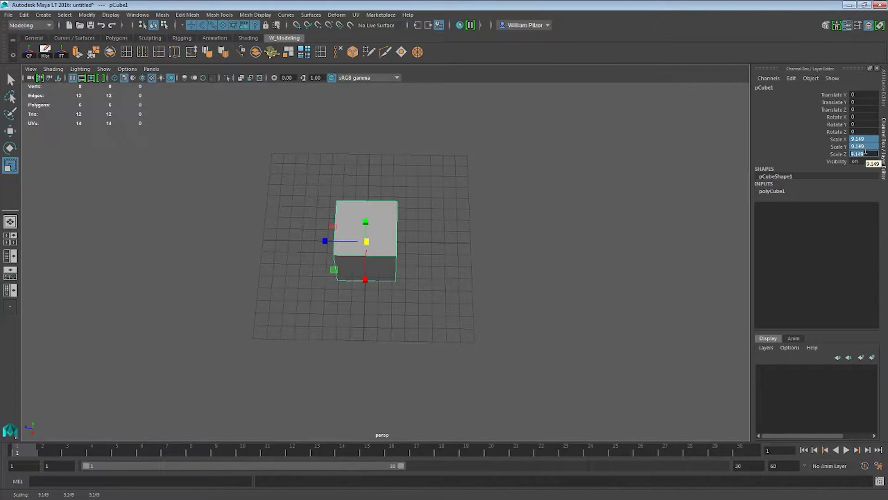
{"action": "type", "text": "4"}
{"action": "key", "text": "Return"}
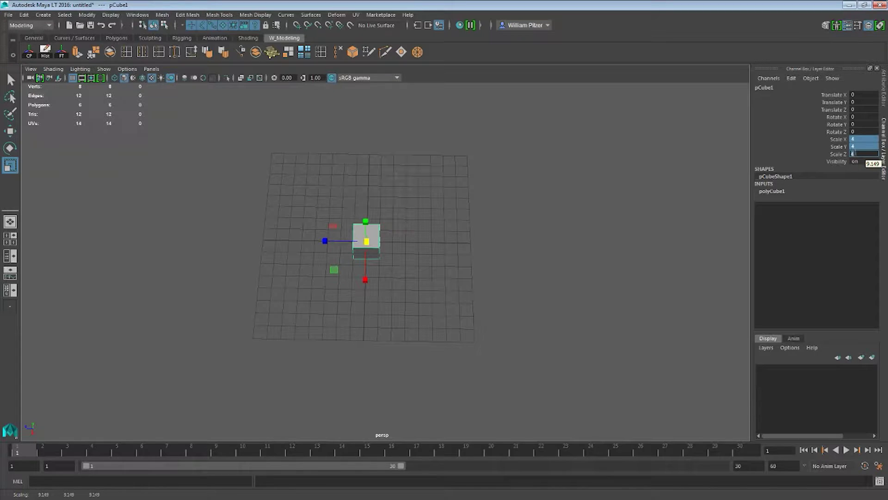
Try a Scale Y of 2 on the cube and restore Scale Y to 4
{"action": "left_click_drag", "start_coordinate": [426, 262], "coordinate": [422, 222], "text": "alt"}
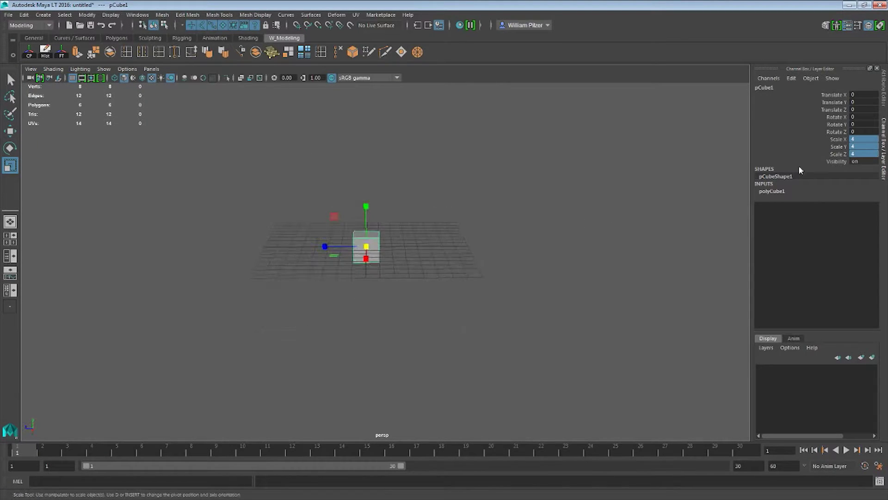
{"action": "double_click", "coordinate": [868, 146]}
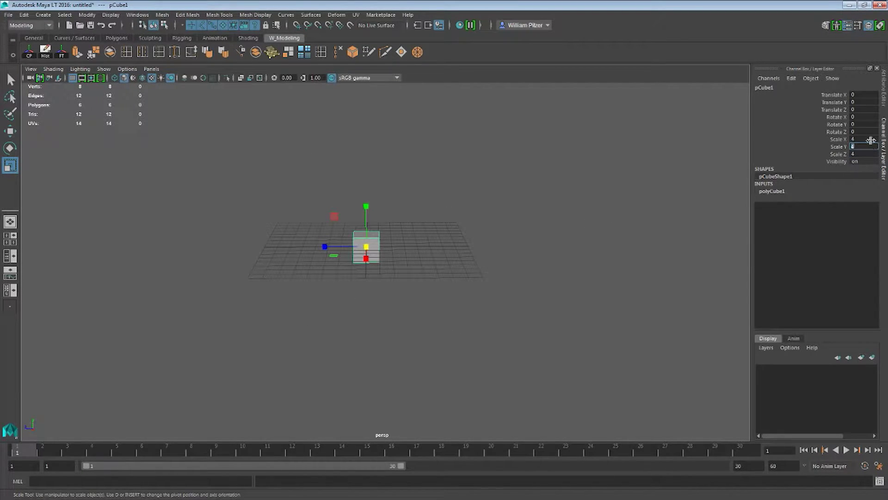
{"action": "key", "text": "Return"}
{"action": "left_click_drag", "start_coordinate": [496, 258], "coordinate": [476, 229], "text": "alt"}
{"action": "left_click", "coordinate": [864, 147]}
{"action": "type", "text": "4"}
{"action": "key", "text": "Return"}
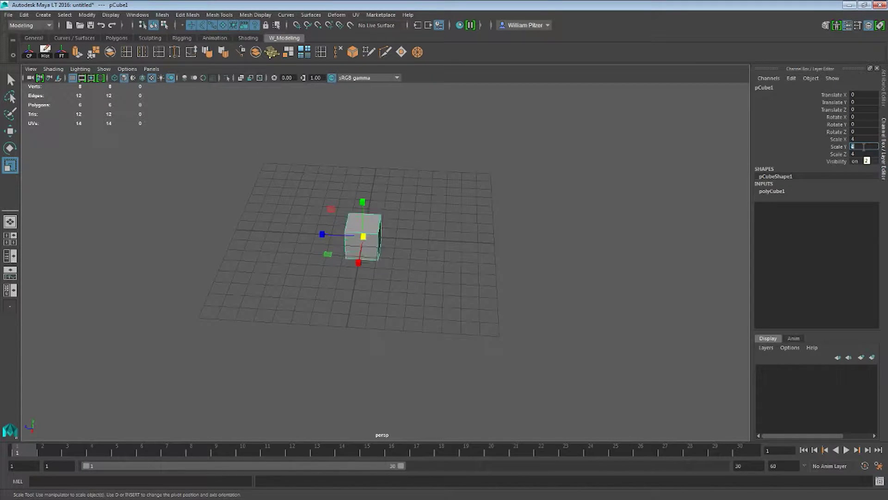
Insert two crossing edge loops through the middle of the cube so its top face is split into four
{"action": "left_click_drag", "start_coordinate": [544, 221], "coordinate": [539, 170], "text": "alt"}
{"action": "middle_click_drag", "start_coordinate": [540, 171], "coordinate": [532, 210], "text": "alt"}
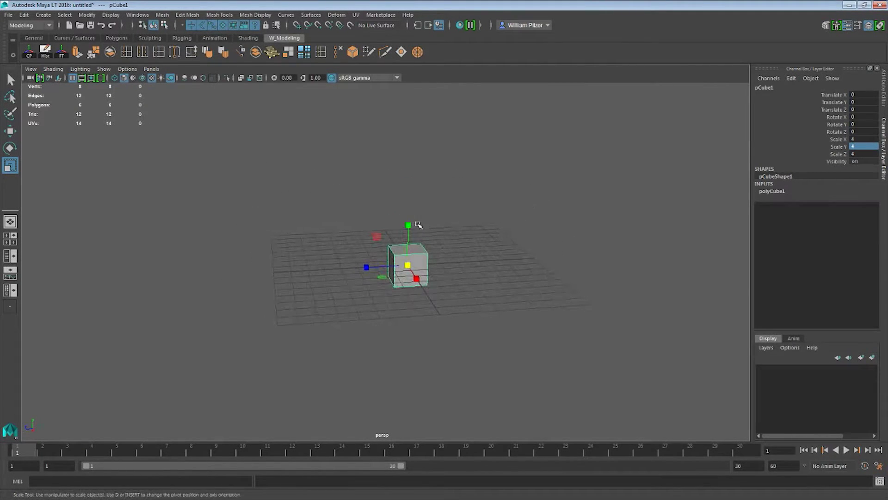
{"action": "left_click_drag", "start_coordinate": [461, 256], "coordinate": [459, 284], "text": "alt"}
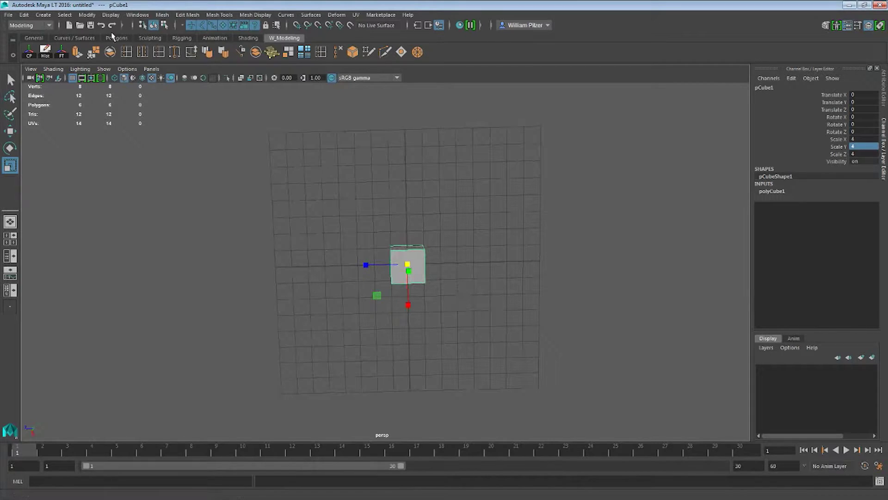
{"action": "left_click", "coordinate": [124, 52]}
{"action": "left_click", "coordinate": [410, 250]}
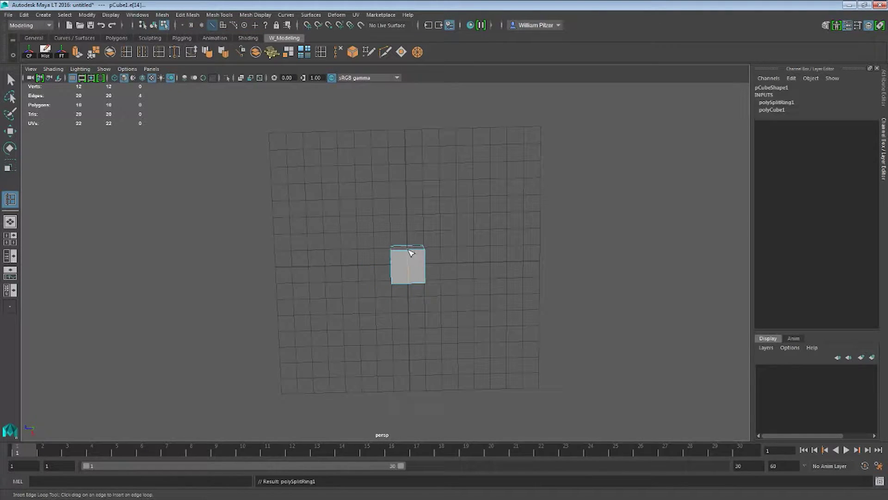
{"action": "left_click", "coordinate": [397, 266]}
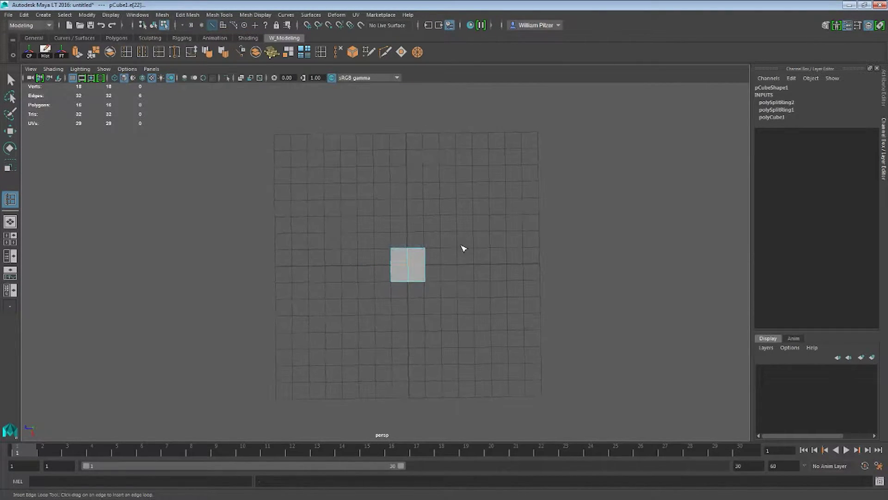
Move the vertex pairs along the cube's negative X side outward so that half of the block fans out
{"action": "key", "text": "w"}
{"action": "key", "text": "F9"}
{"action": "left_click_drag", "start_coordinate": [428, 260], "coordinate": [456, 248], "text": "alt"}
{"action": "left_click_drag", "start_coordinate": [392, 281], "coordinate": [403, 269]}
{"action": "left_click_drag", "start_coordinate": [394, 213], "coordinate": [420, 257]}
{"action": "left_click_drag", "start_coordinate": [376, 279], "coordinate": [374, 264]}
{"action": "left_click_drag", "start_coordinate": [342, 206], "coordinate": [356, 268]}
{"action": "middle_click_drag", "start_coordinate": [473, 267], "coordinate": [465, 246], "text": "alt"}
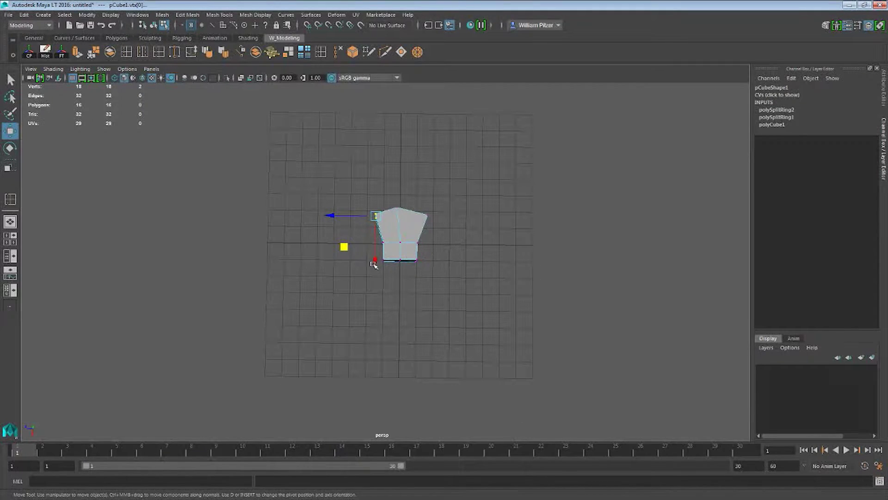
Pull the middle and front-corner vertex pairs on the block's positive Z side outward and select the back-corner pair
{"action": "left_click_drag", "start_coordinate": [397, 290], "coordinate": [359, 251]}
{"action": "left_click_drag", "start_coordinate": [349, 290], "coordinate": [334, 298]}
{"action": "left_click_drag", "start_coordinate": [357, 239], "coordinate": [324, 256]}
{"action": "left_click_drag", "start_coordinate": [366, 204], "coordinate": [380, 219]}
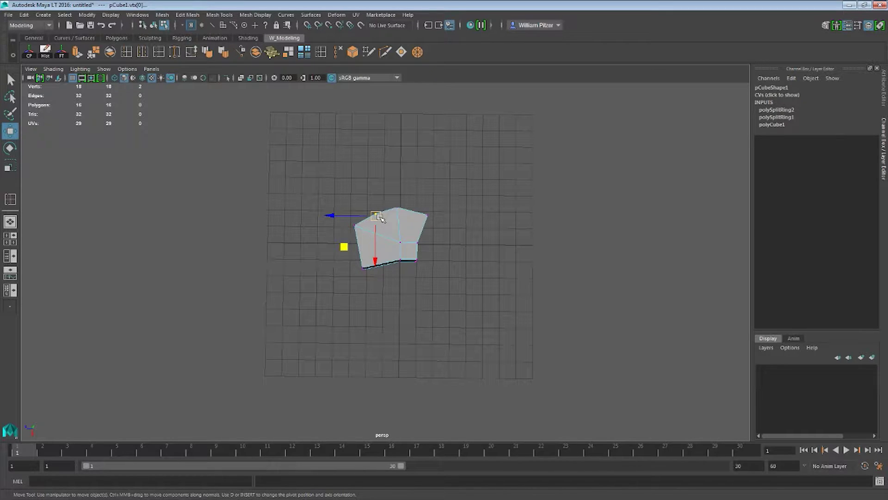
{"action": "middle_click_drag", "start_coordinate": [412, 186], "coordinate": [416, 194], "text": "alt"}
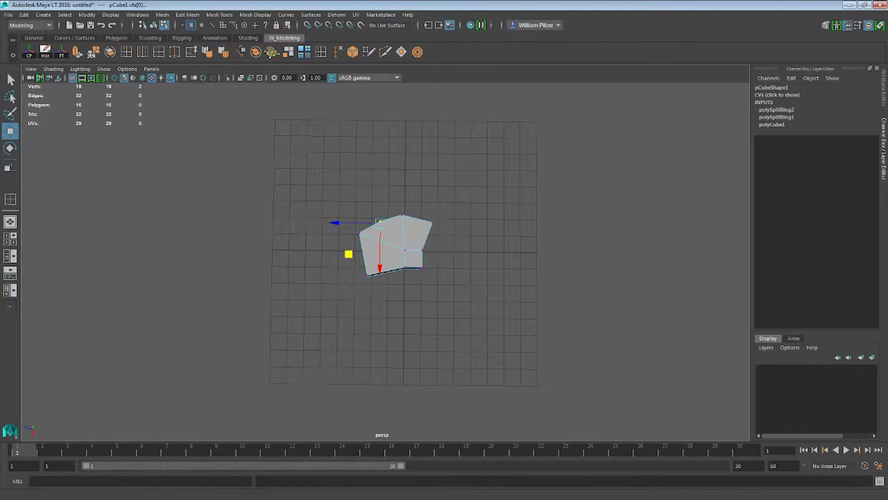
Move the vertex pairs around the block's perimeter outward to enlarge it into an uneven polygonal outline
{"action": "middle_click_drag", "start_coordinate": [444, 253], "coordinate": [452, 236], "text": "alt"}
{"action": "left_click_drag", "start_coordinate": [464, 274], "coordinate": [440, 278]}
{"action": "left_click_drag", "start_coordinate": [392, 235], "coordinate": [372, 304]}
{"action": "left_click_drag", "start_coordinate": [425, 232], "coordinate": [423, 268]}
{"action": "left_click_drag", "start_coordinate": [427, 187], "coordinate": [459, 213]}
{"action": "left_click_drag", "start_coordinate": [410, 238], "coordinate": [419, 227]}
{"action": "left_click_drag", "start_coordinate": [401, 171], "coordinate": [424, 200]}
{"action": "left_click_drag", "start_coordinate": [377, 230], "coordinate": [377, 218]}
{"action": "left_click_drag", "start_coordinate": [363, 156], "coordinate": [399, 212]}
{"action": "left_click_drag", "start_coordinate": [357, 235], "coordinate": [352, 219]}
Adjust the corner and mid-side vertex pairs into an irregular stone outline with an inward notch on the negative Z side
{"action": "left_click_drag", "start_coordinate": [428, 198], "coordinate": [397, 162]}
{"action": "left_click_drag", "start_coordinate": [386, 221], "coordinate": [403, 211]}
{"action": "left_click_drag", "start_coordinate": [451, 225], "coordinate": [475, 251]}
{"action": "left_click_drag", "start_coordinate": [422, 266], "coordinate": [442, 271]}
{"action": "left_click_drag", "start_coordinate": [443, 176], "coordinate": [459, 203]}
{"action": "left_click_drag", "start_coordinate": [417, 229], "coordinate": [410, 240]}
{"action": "left_click_drag", "start_coordinate": [365, 180], "coordinate": [388, 193]}
{"action": "left_click_drag", "start_coordinate": [348, 219], "coordinate": [348, 203]}
{"action": "left_click", "coordinate": [374, 261]}
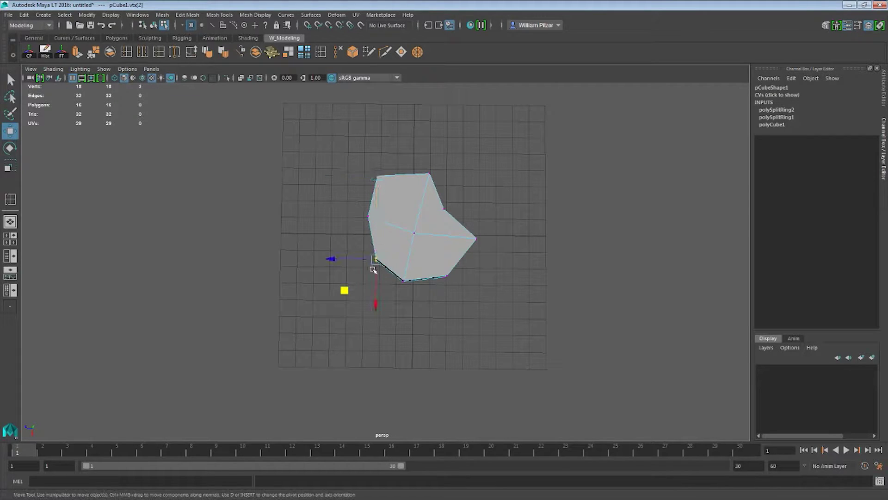
{"action": "left_click_drag", "start_coordinate": [346, 290], "coordinate": [332, 276]}
{"action": "middle_click_drag", "start_coordinate": [504, 206], "coordinate": [475, 172], "text": "alt"}
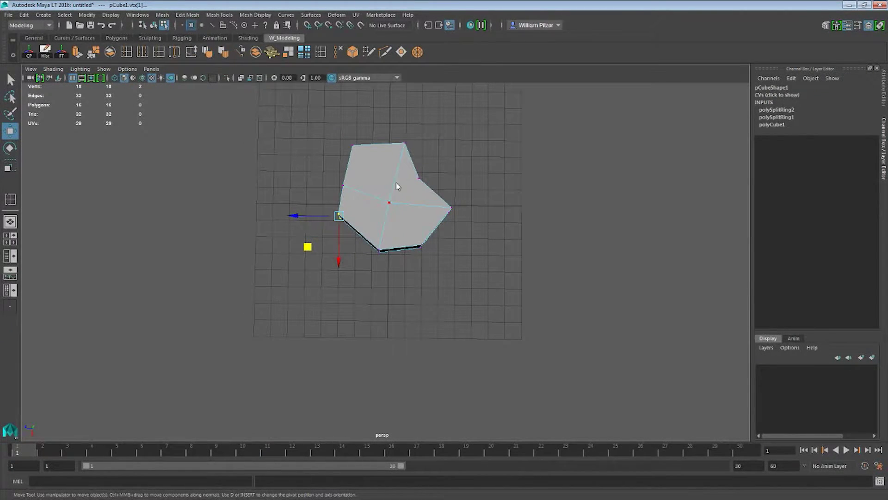
Return to object mode and move the stone beyond the grid's corner, to about X -15.2 and Z 16.6
{"action": "key", "text": "F8"}
{"action": "key", "text": "f"}
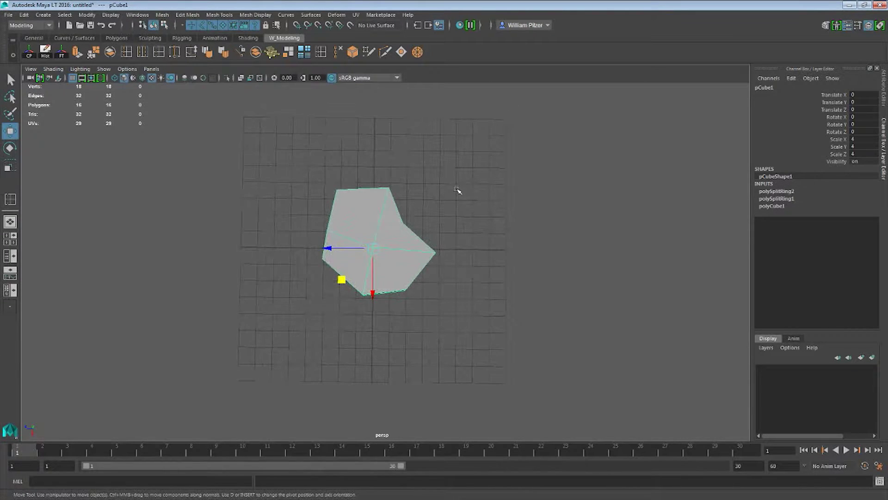
{"action": "key", "text": "e"}
{"action": "key", "text": "w"}
{"action": "middle_click_drag", "start_coordinate": [444, 234], "coordinate": [448, 217], "text": "alt"}
{"action": "left_click_drag", "start_coordinate": [343, 265], "coordinate": [208, 139]}
{"action": "middle_click_drag", "start_coordinate": [339, 180], "coordinate": [343, 229], "text": "alt"}
Rotate the stone to about 132 degrees around Y and nudge it to about X -16.0 and Z 16.3
{"action": "key", "text": "e"}
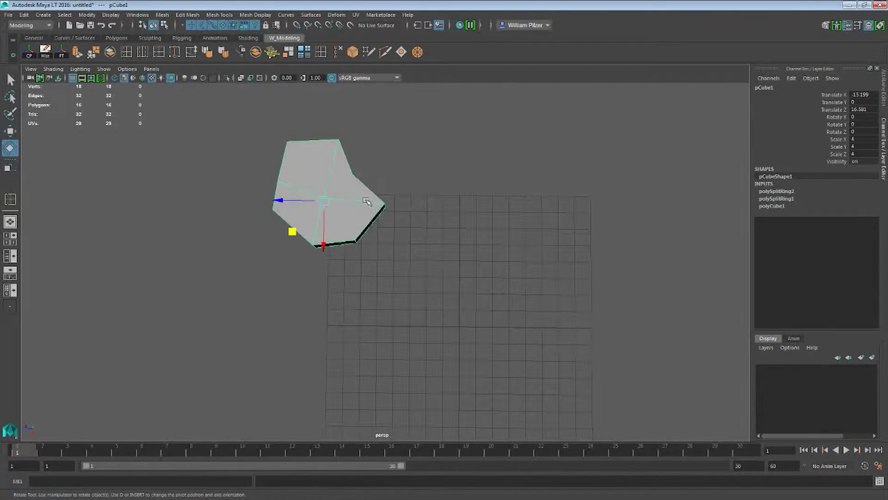
{"action": "left_click_drag", "start_coordinate": [339, 241], "coordinate": [364, 121]}
{"action": "middle_click_drag", "start_coordinate": [435, 165], "coordinate": [474, 160], "text": "alt"}
{"action": "scroll", "coordinate": [475, 184], "scroll_direction": "down", "scroll_amount": 2}
{"action": "key", "text": "w"}
{"action": "left_click_drag", "start_coordinate": [295, 214], "coordinate": [298, 213]}
{"action": "left_click_drag", "start_coordinate": [354, 245], "coordinate": [371, 150], "text": "alt"}
{"action": "middle_click_drag", "start_coordinate": [381, 228], "coordinate": [421, 196], "text": "alt"}
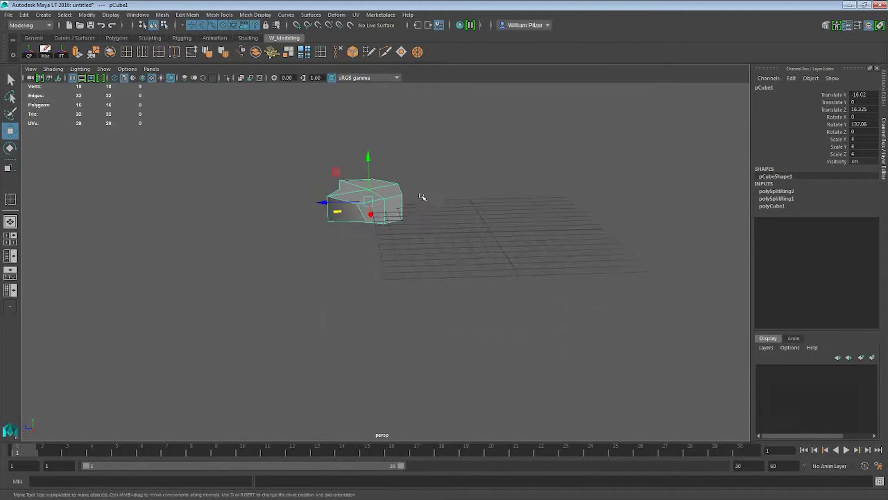
{"action": "right_click_drag", "start_coordinate": [334, 185], "coordinate": [312, 186]}
{"action": "left_click", "coordinate": [365, 221]}
{"action": "left_click_drag", "start_coordinate": [366, 219], "coordinate": [332, 246], "text": "alt"}
{"action": "left_click_drag", "start_coordinate": [440, 205], "coordinate": [446, 206], "text": "alt"}
{"action": "middle_click_drag", "start_coordinate": [447, 206], "coordinate": [453, 208], "text": "alt"}
{"action": "left_click_drag", "start_coordinate": [453, 208], "coordinate": [477, 201], "text": "alt"}
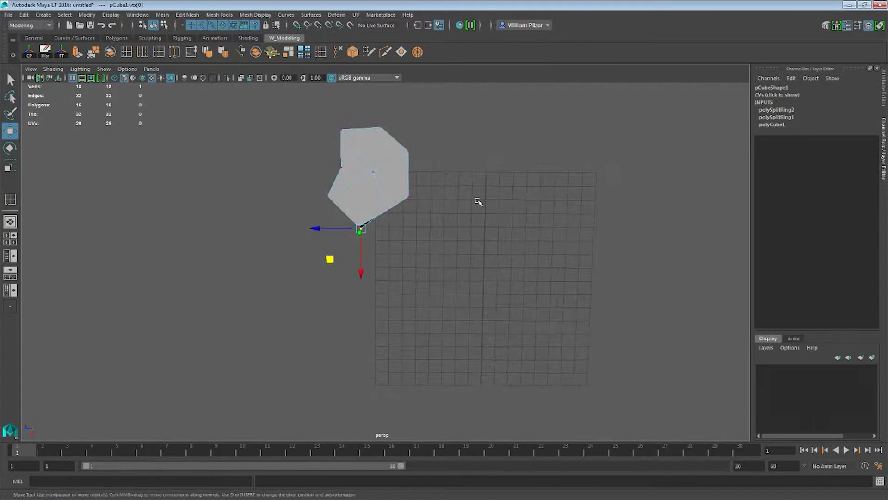
{"action": "middle_click_drag", "start_coordinate": [470, 172], "coordinate": [494, 166], "text": "alt"}
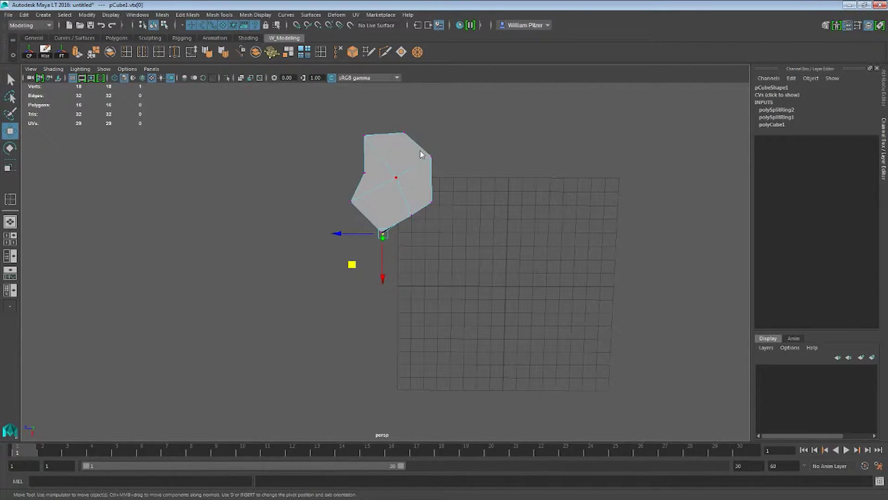
{"action": "right_click_drag", "start_coordinate": [404, 185], "coordinate": [413, 177]}
Duplicate the stone with its transforms frozen and move the copy along X to about 31 units
{"action": "middle_click_drag", "start_coordinate": [499, 180], "coordinate": [482, 164], "text": "alt"}
{"action": "left_click_drag", "start_coordinate": [354, 296], "coordinate": [354, 333]}
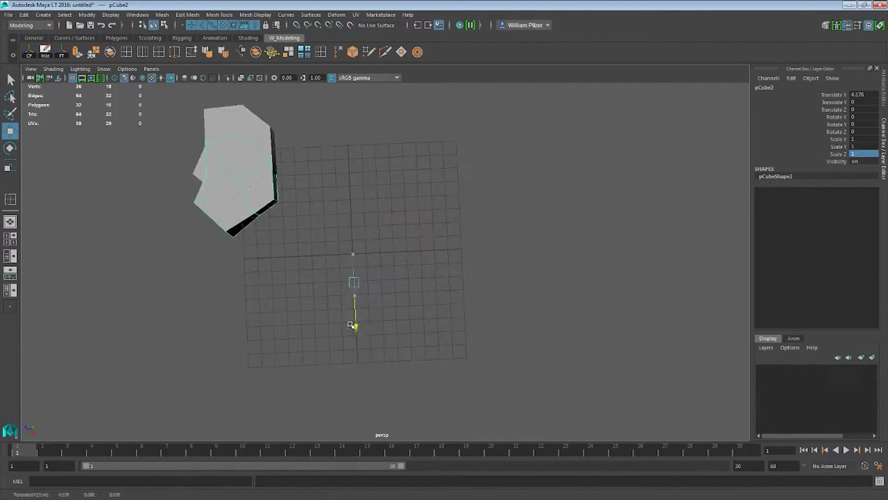
{"action": "key", "text": "ctrl+z"}
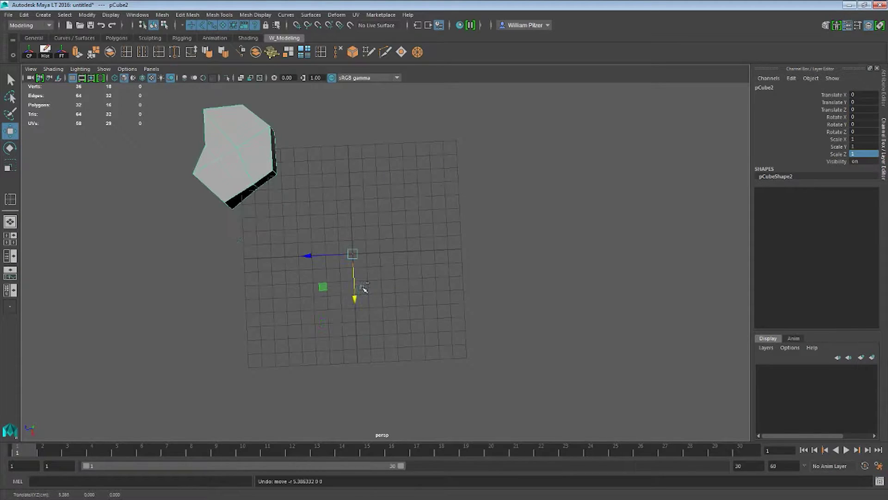
{"action": "scroll", "coordinate": [377, 229], "scroll_direction": "down", "scroll_amount": 5}
{"action": "middle_click_drag", "start_coordinate": [430, 225], "coordinate": [417, 205], "text": "alt"}
{"action": "left_click_drag", "start_coordinate": [365, 234], "coordinate": [370, 388]}
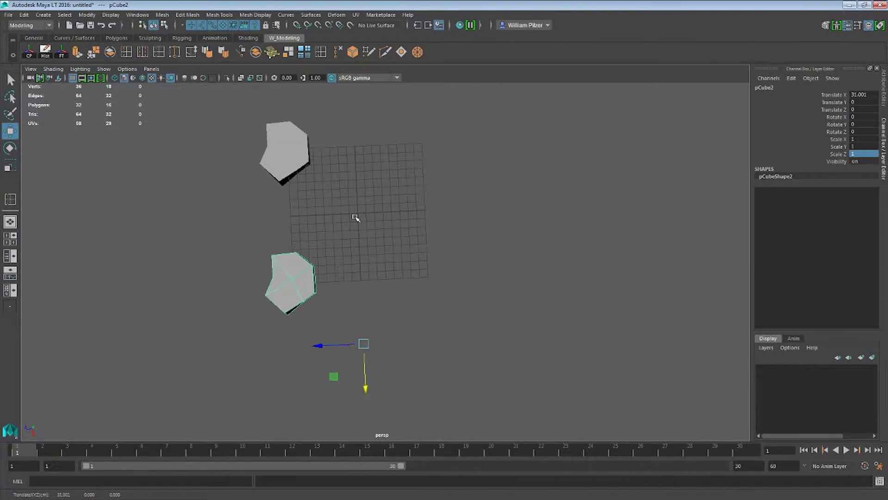
Set the grid line spacing to every 1 unit in the grid options, apply it and close the options
{"action": "left_click", "coordinate": [141, 16]}
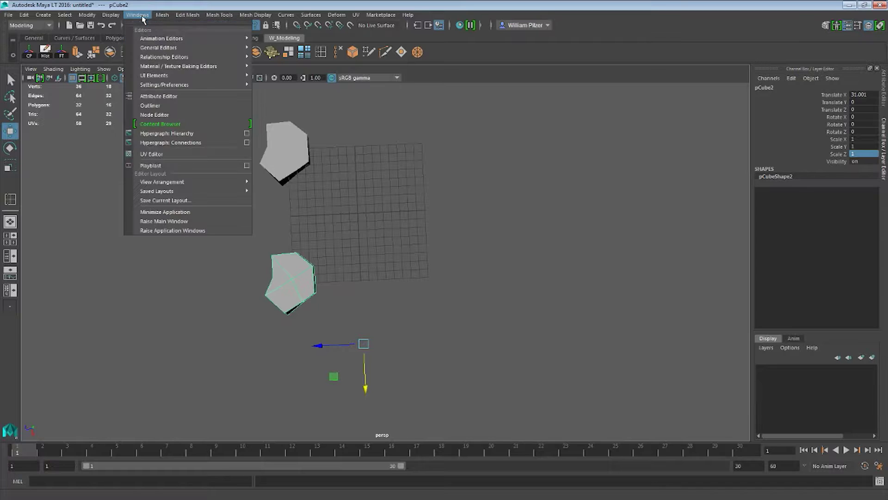
{"action": "left_click", "coordinate": [272, 38]}
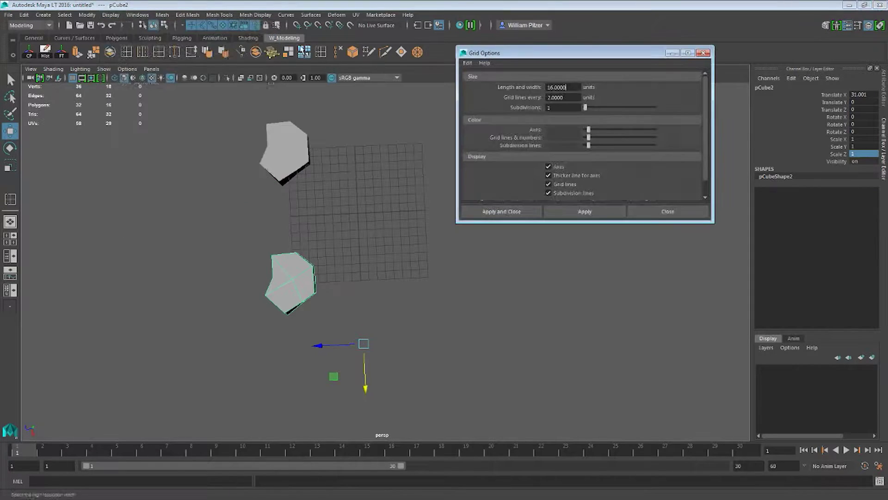
{"action": "left_click_drag", "start_coordinate": [575, 87], "coordinate": [534, 88]}
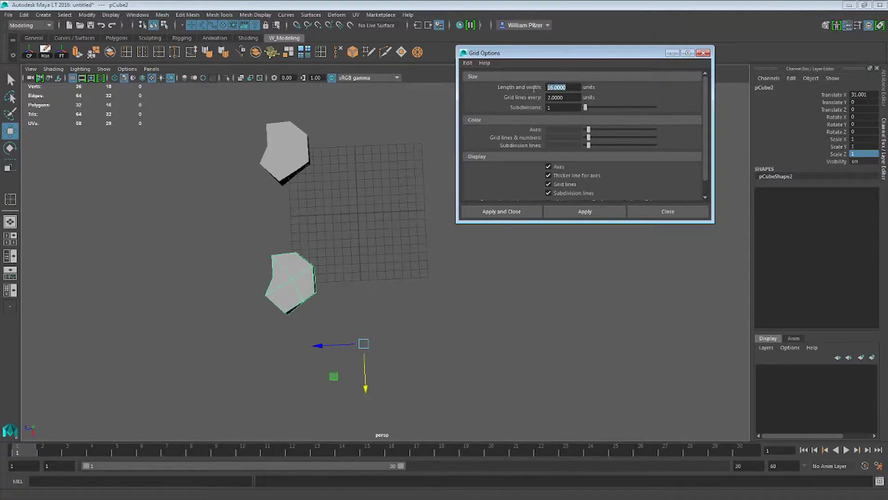
{"action": "left_click_drag", "start_coordinate": [592, 56], "coordinate": [563, 54]}
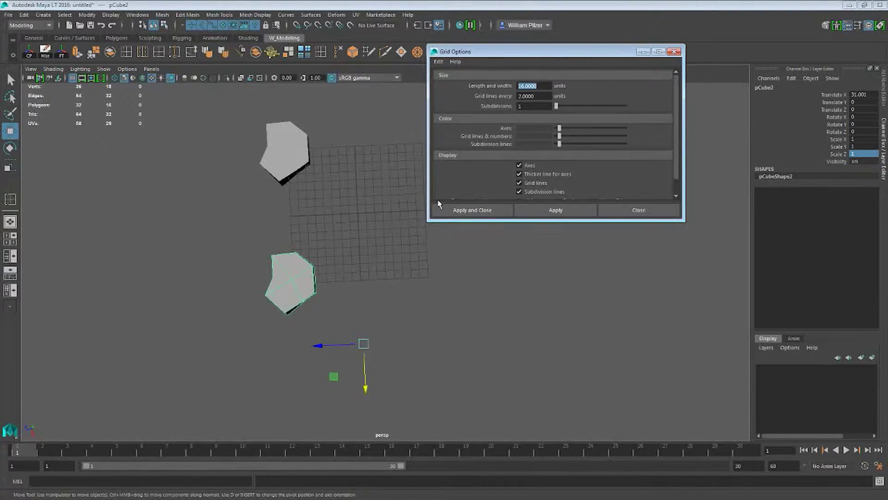
{"action": "mouse_move", "coordinate": [386, 187]}
{"action": "left_mouse_down", "text": "alt"}
{"action": "mouse_move", "coordinate": [376, 185]}
{"action": "mouse_move", "coordinate": [382, 189]}
{"action": "left_mouse_up", "text": "alt"}
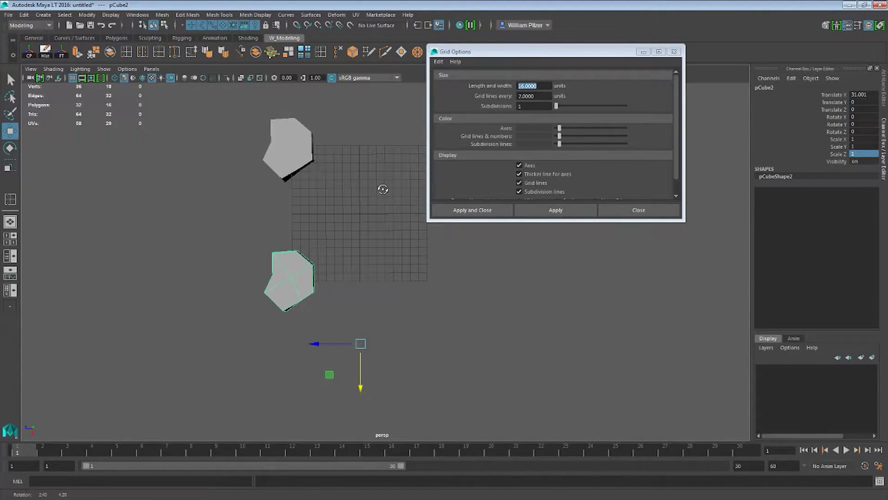
{"action": "left_click", "coordinate": [543, 96]}
{"action": "type", "text": "1"}
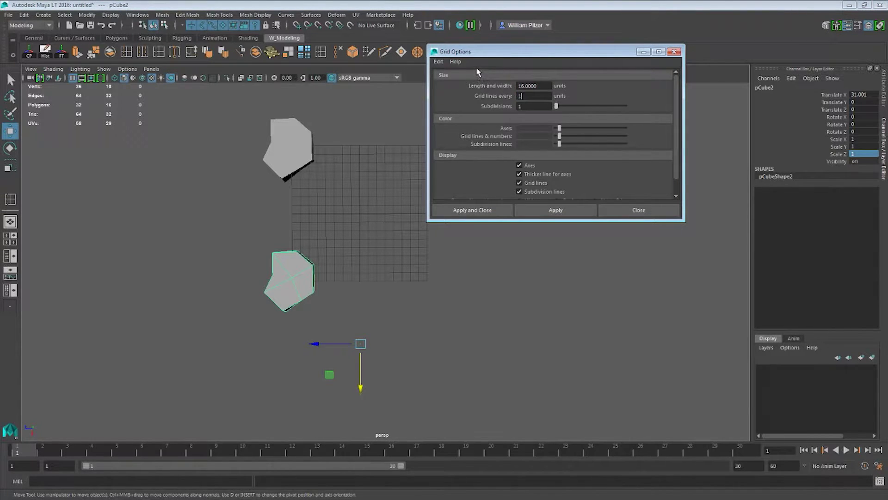
{"action": "left_click", "coordinate": [576, 208]}
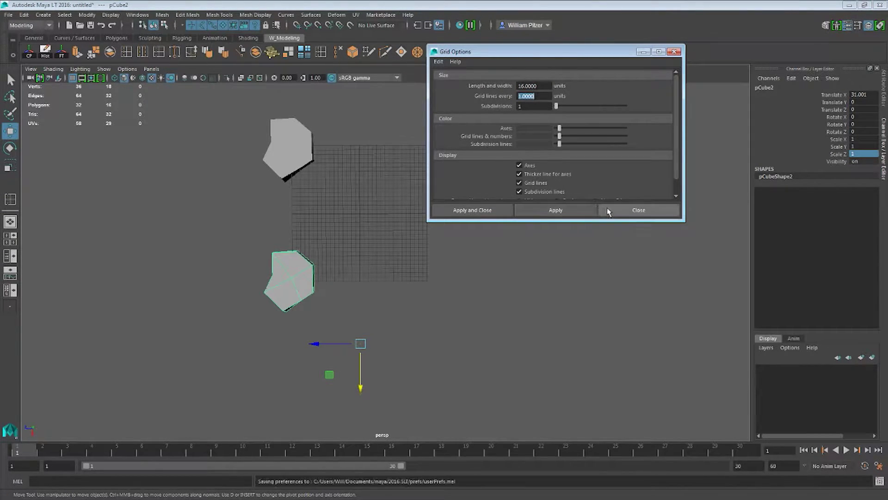
{"action": "left_click", "coordinate": [618, 211]}
{"action": "middle_click_drag", "start_coordinate": [379, 162], "coordinate": [423, 184], "text": "alt"}
{"action": "scroll", "coordinate": [437, 151], "scroll_direction": "up", "scroll_amount": 1}
{"action": "scroll", "coordinate": [457, 158], "scroll_direction": "down", "scroll_amount": 1}
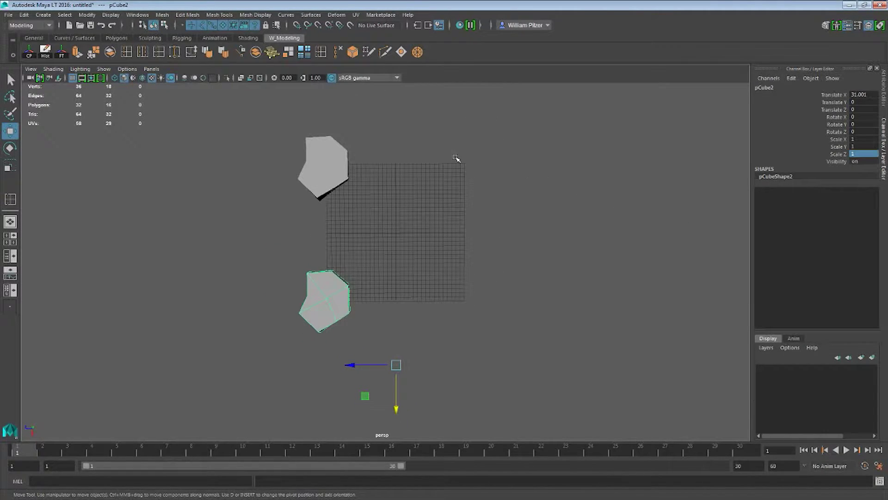
Set the selected stone copy's Translate X to 32
{"action": "middle_click_drag", "start_coordinate": [427, 175], "coordinate": [500, 185], "text": "alt"}
{"action": "middle_click_drag", "start_coordinate": [437, 252], "coordinate": [410, 198], "text": "alt"}
{"action": "middle_click_drag", "start_coordinate": [472, 155], "coordinate": [432, 229], "text": "alt"}
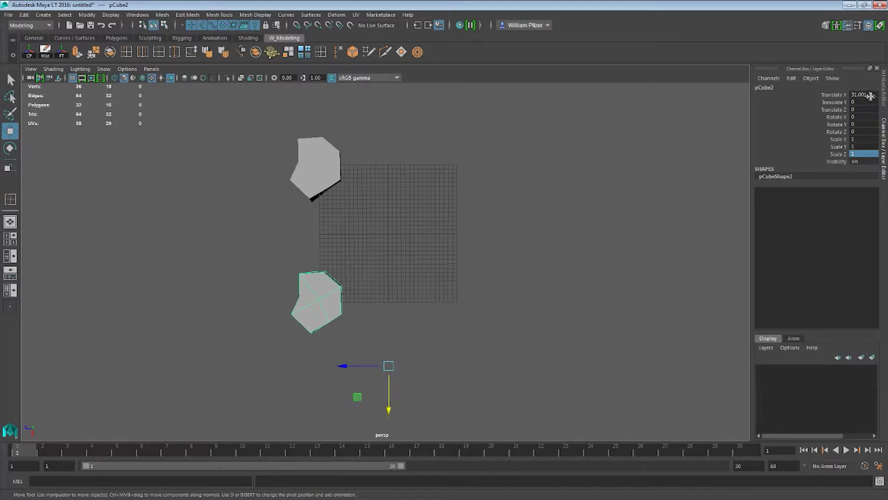
{"action": "double_click", "coordinate": [869, 94]}
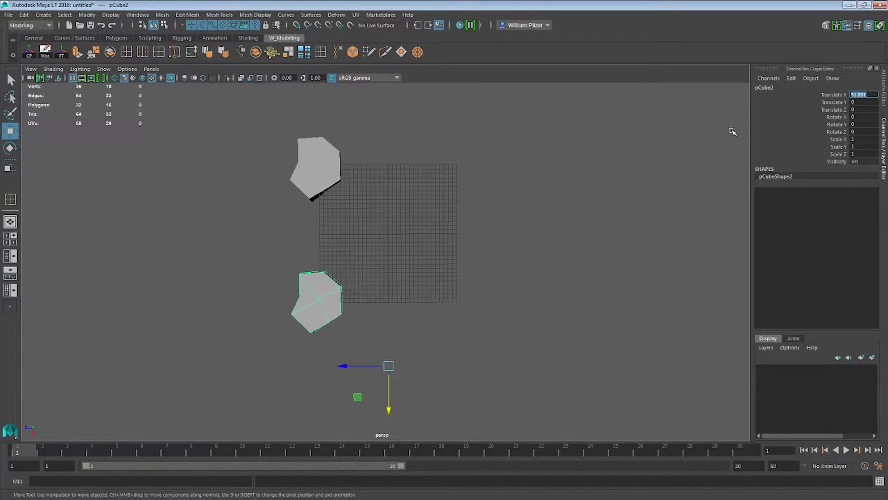
{"action": "type", "text": "32"}
{"action": "key", "text": "Return"}
Duplicate the original corner stone, freeze the copy's transforms and set its Translate Z to -32
{"action": "middle_click_drag", "start_coordinate": [435, 215], "coordinate": [400, 182], "text": "alt"}
{"action": "left_click", "coordinate": [325, 158]}
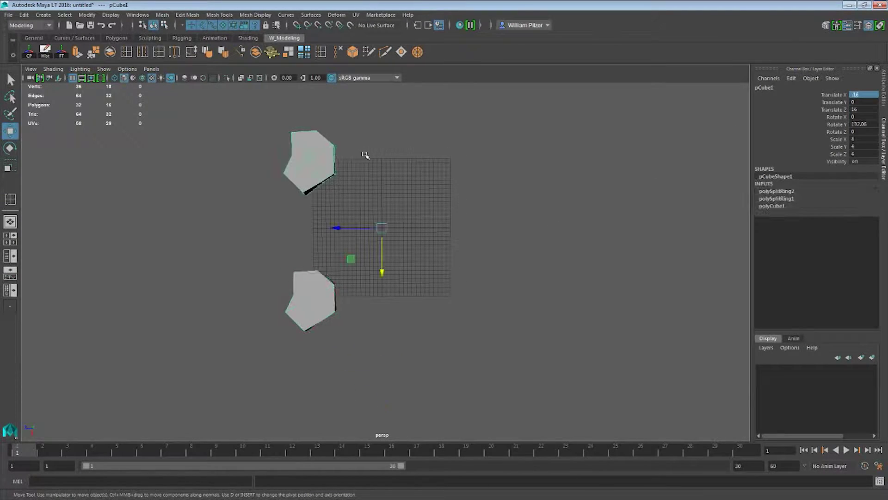
{"action": "key", "text": "ctrl+d"}
{"action": "middle_click_drag", "start_coordinate": [456, 143], "coordinate": [425, 159], "text": "alt"}
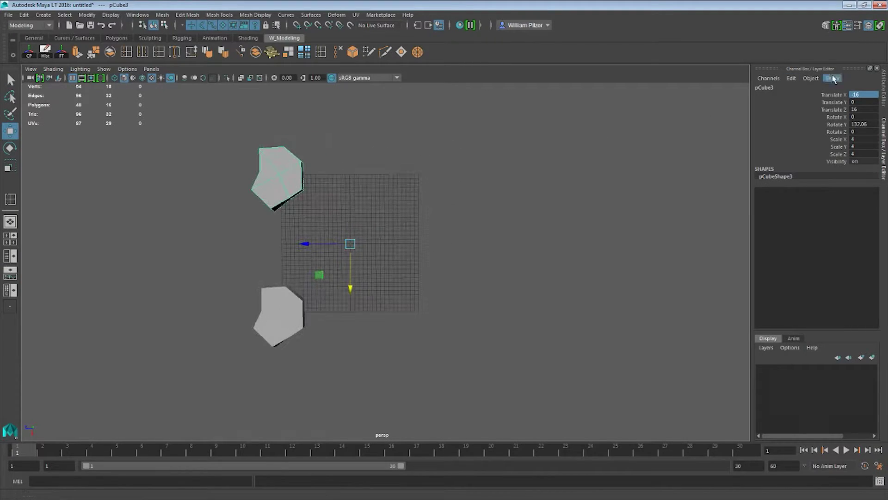
{"action": "left_click", "coordinate": [865, 109]}
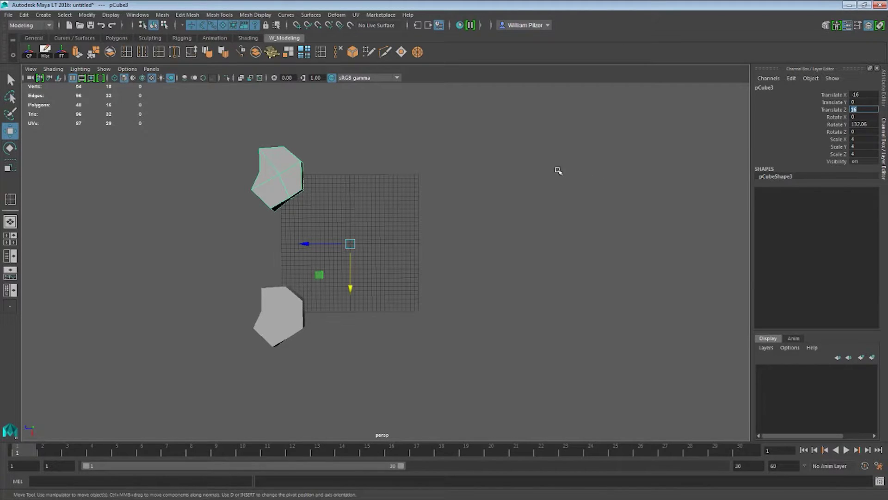
{"action": "left_click", "coordinate": [76, 52]}
{"action": "type", "text": "2"}
{"action": "key", "text": "Return"}
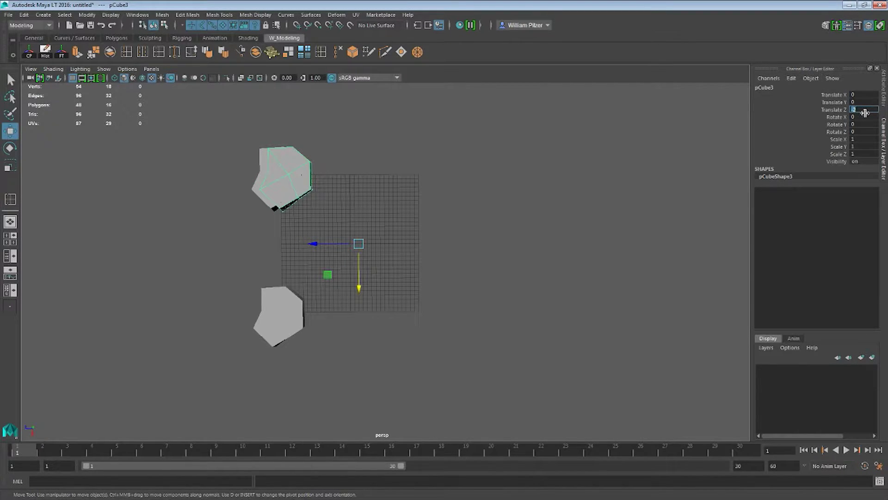
{"action": "key", "text": "Return"}
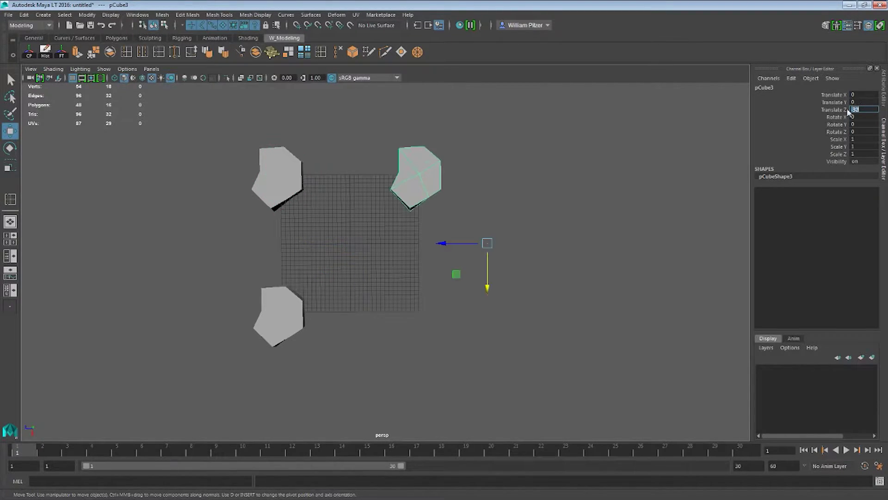
Duplicate the new corner stone and move the copy beside the original corner stone, to about X 4.6 and Z -10
{"action": "left_click_drag", "start_coordinate": [518, 178], "coordinate": [522, 224], "text": "alt"}
{"action": "middle_click_drag", "start_coordinate": [489, 201], "coordinate": [502, 217], "text": "alt"}
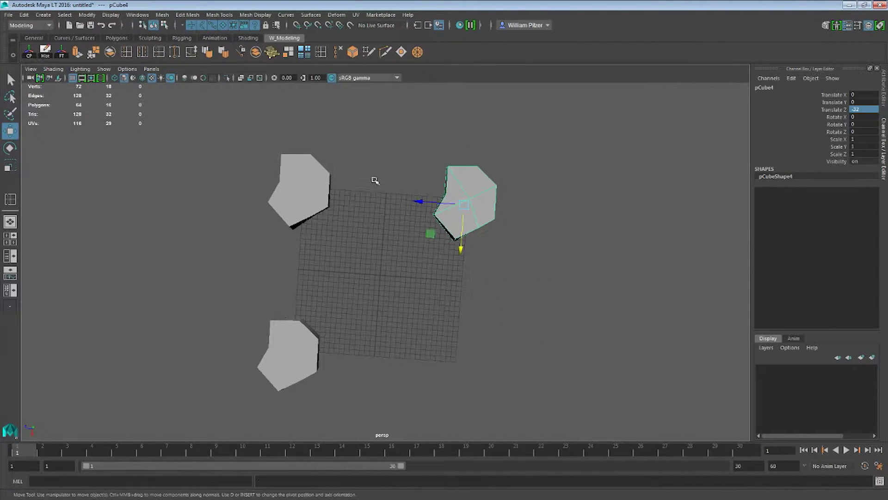
{"action": "left_click_drag", "start_coordinate": [430, 233], "coordinate": [317, 249]}
{"action": "scroll", "coordinate": [502, 244], "scroll_direction": "up", "scroll_amount": 2}
{"action": "middle_click_drag", "start_coordinate": [385, 228], "coordinate": [494, 229], "text": "alt"}
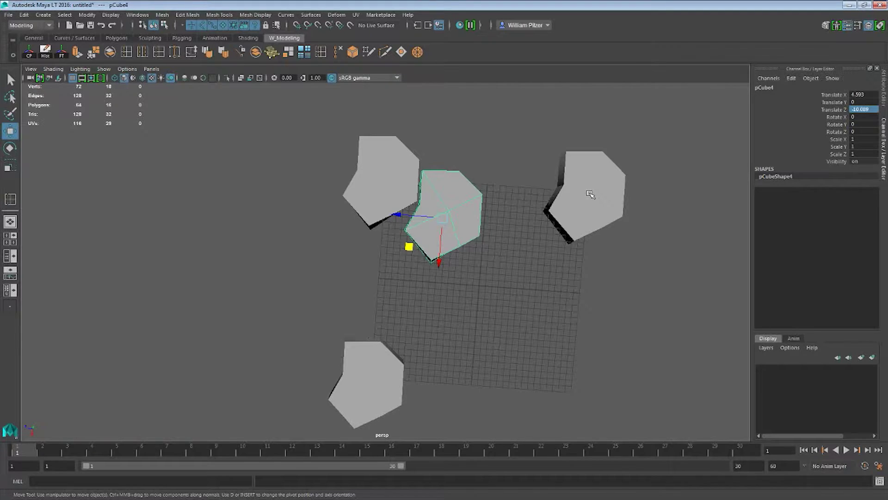
{"action": "middle_click_drag", "start_coordinate": [488, 183], "coordinate": [495, 190], "text": "alt"}
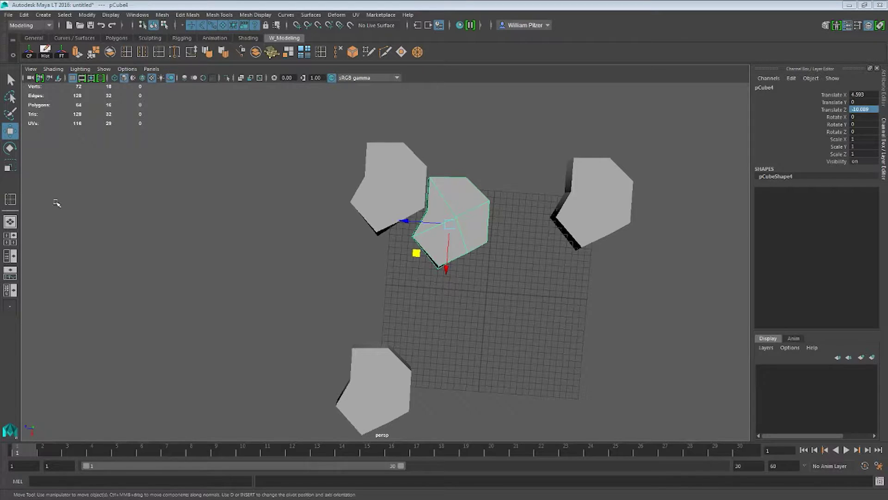
{"action": "middle_click_drag", "start_coordinate": [522, 202], "coordinate": [499, 203], "text": "alt"}
{"action": "scroll", "coordinate": [483, 227], "scroll_direction": "up", "scroll_amount": 2}
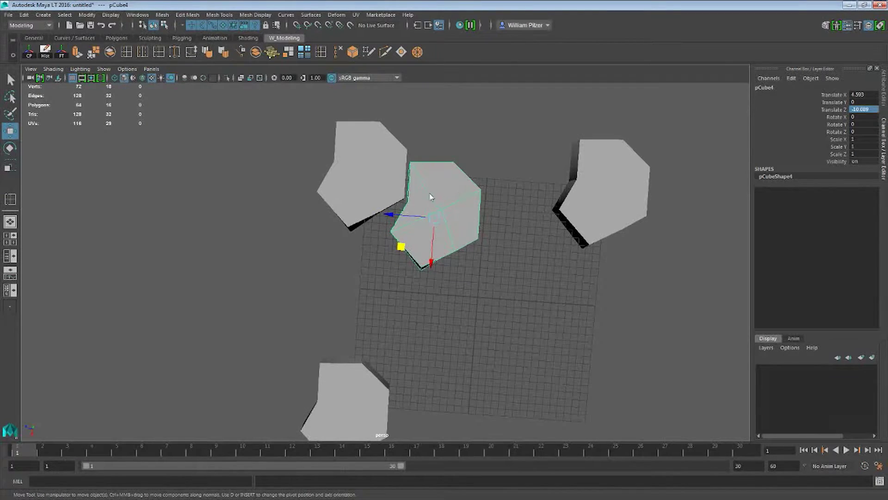
Switch the copied stone to vertex editing and pull its lower vertices outward, away from the corner stone
{"action": "left_click", "coordinate": [368, 216]}
{"action": "left_click_drag", "start_coordinate": [397, 249], "coordinate": [427, 281]}
{"action": "middle_click_drag", "start_coordinate": [387, 298], "coordinate": [394, 305]}
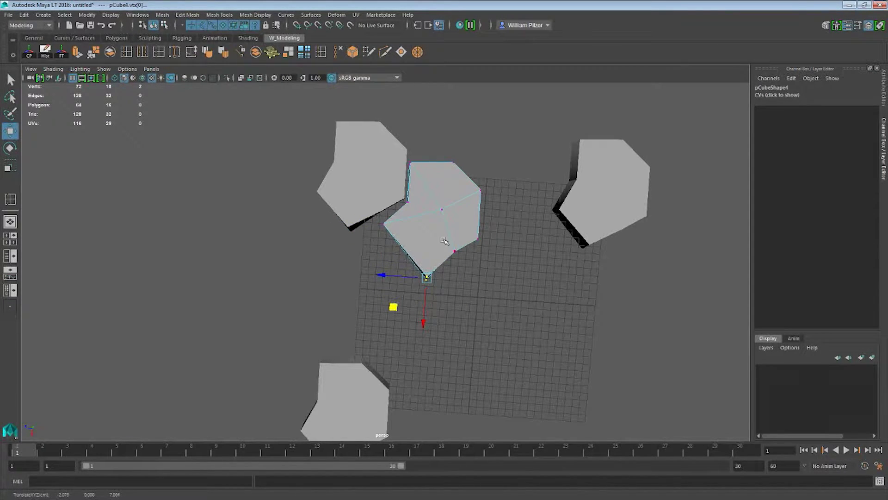
{"action": "left_click_drag", "start_coordinate": [444, 240], "coordinate": [468, 262]}
{"action": "middle_click_drag", "start_coordinate": [450, 268], "coordinate": [441, 267]}
Move the copied stone's upper and right-hand vertices to form a slanted top edge and an indented right side
{"action": "left_click_drag", "start_coordinate": [496, 263], "coordinate": [469, 208]}
{"action": "middle_click_drag", "start_coordinate": [464, 201], "coordinate": [450, 153]}
{"action": "left_click_drag", "start_coordinate": [447, 148], "coordinate": [468, 176]}
{"action": "left_click_drag", "start_coordinate": [419, 192], "coordinate": [405, 169]}
{"action": "left_click_drag", "start_coordinate": [463, 170], "coordinate": [483, 200]}
{"action": "left_click_drag", "start_coordinate": [440, 224], "coordinate": [495, 196]}
{"action": "left_click_drag", "start_coordinate": [467, 233], "coordinate": [440, 223]}
{"action": "middle_click_drag", "start_coordinate": [529, 195], "coordinate": [460, 204], "text": "alt"}
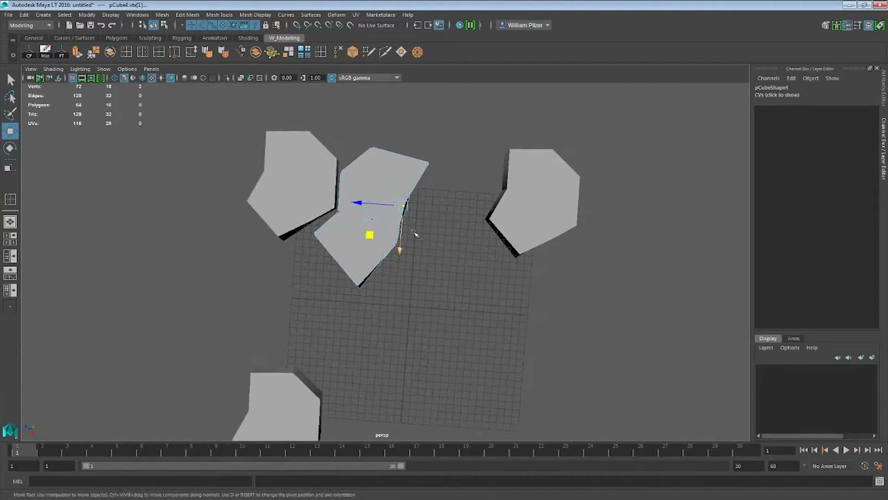
Pull the copied stone's bottom tip and lower-left vertices inward to shorten its lower end
{"action": "left_click_drag", "start_coordinate": [352, 261], "coordinate": [326, 292]}
{"action": "left_click_drag", "start_coordinate": [301, 217], "coordinate": [319, 251]}
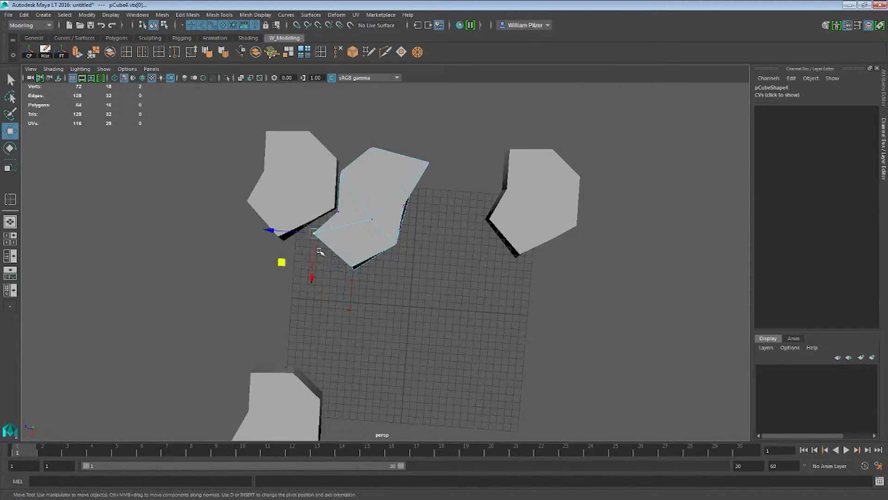
{"action": "middle_click_drag", "start_coordinate": [282, 261], "coordinate": [320, 266]}
{"action": "mouse_move", "coordinate": [319, 265]}
{"action": "left_mouse_down"}
{"action": "mouse_move", "coordinate": [346, 271]}
{"action": "mouse_move", "coordinate": [309, 260]}
{"action": "left_mouse_up"}
{"action": "left_click_drag", "start_coordinate": [387, 297], "coordinate": [320, 250]}
{"action": "left_click_drag", "start_coordinate": [320, 297], "coordinate": [350, 291]}
{"action": "left_click_drag", "start_coordinate": [421, 276], "coordinate": [383, 225]}
Move the stone's right-hand and upper-right vertices to turn the indented shape into a narrow, elongated block
{"action": "left_click", "coordinate": [365, 268]}
{"action": "left_click_drag", "start_coordinate": [383, 258], "coordinate": [481, 267], "text": "alt"}
{"action": "left_click", "coordinate": [460, 243]}
{"action": "left_click_drag", "start_coordinate": [424, 240], "coordinate": [412, 195]}
{"action": "left_click_drag", "start_coordinate": [366, 247], "coordinate": [370, 244]}
{"action": "left_click_drag", "start_coordinate": [405, 148], "coordinate": [365, 201]}
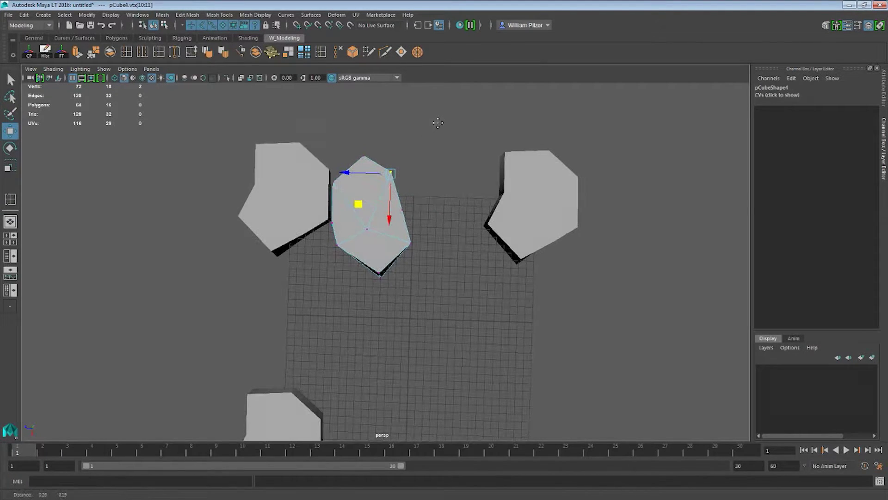
{"action": "mouse_move", "coordinate": [437, 120]}
{"action": "middle_mouse_down", "text": "alt"}
{"action": "mouse_move", "coordinate": [428, 139]}
{"action": "mouse_move", "coordinate": [434, 129]}
{"action": "middle_mouse_up", "text": "alt"}
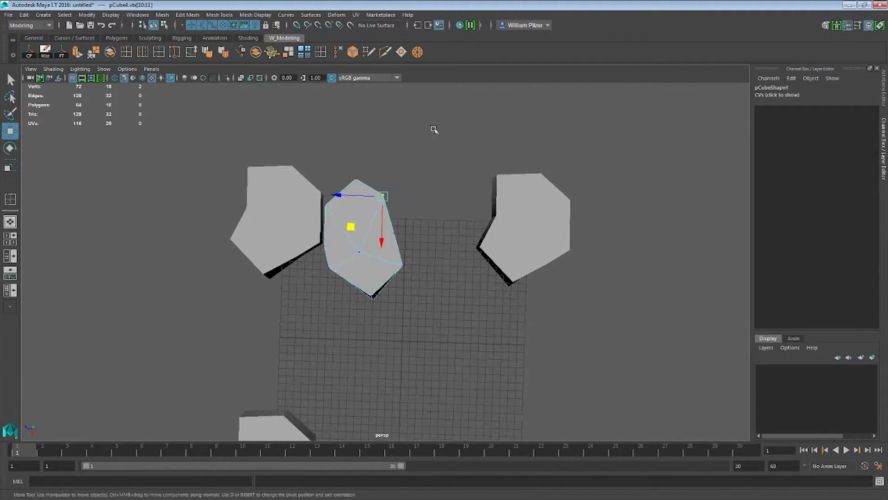
Fine-tune the elongated stone's top, bottom tip and lower-right vertices, then return to object mode
{"action": "left_click_drag", "start_coordinate": [365, 196], "coordinate": [316, 210]}
{"action": "middle_click_drag", "start_coordinate": [466, 222], "coordinate": [464, 188], "text": "alt"}
{"action": "scroll", "coordinate": [495, 210], "scroll_direction": "down", "scroll_amount": 2}
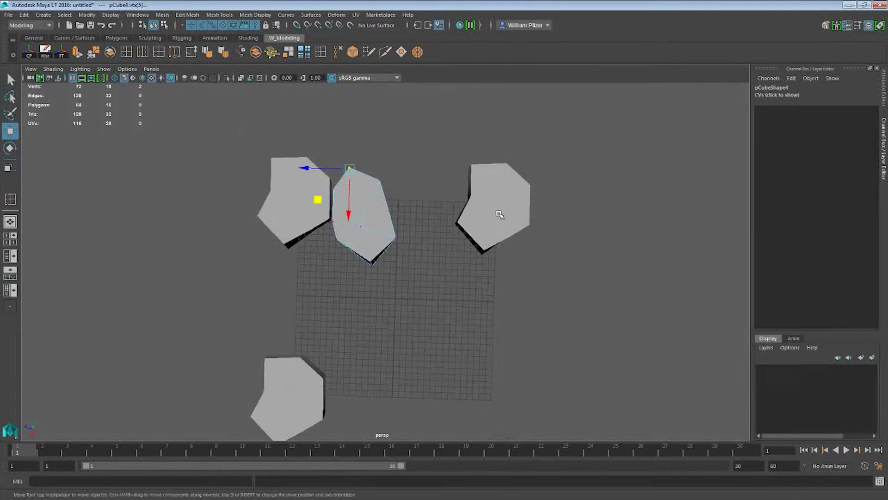
{"action": "middle_click_drag", "start_coordinate": [499, 213], "coordinate": [505, 208], "text": "alt"}
{"action": "left_click_drag", "start_coordinate": [363, 251], "coordinate": [364, 252]}
{"action": "left_click_drag", "start_coordinate": [346, 287], "coordinate": [338, 298]}
{"action": "left_click_drag", "start_coordinate": [435, 249], "coordinate": [394, 216]}
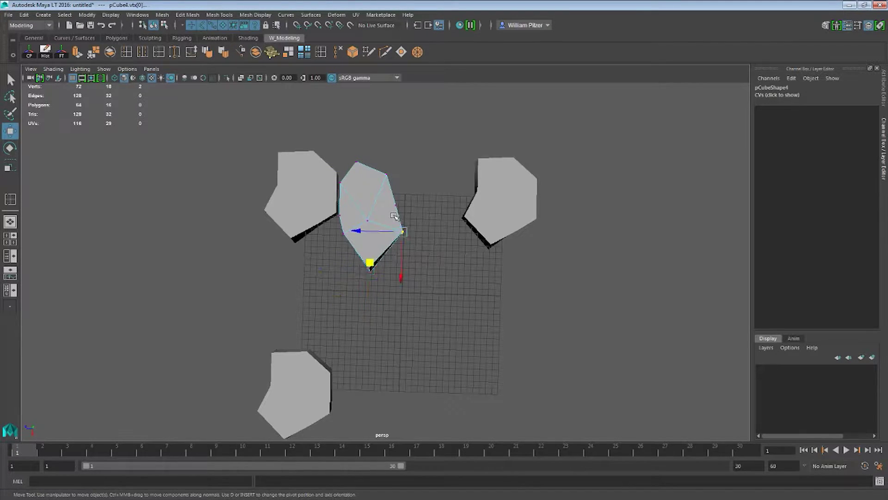
{"action": "left_click_drag", "start_coordinate": [370, 261], "coordinate": [371, 266]}
{"action": "right_click_drag", "start_coordinate": [386, 202], "coordinate": [420, 176]}
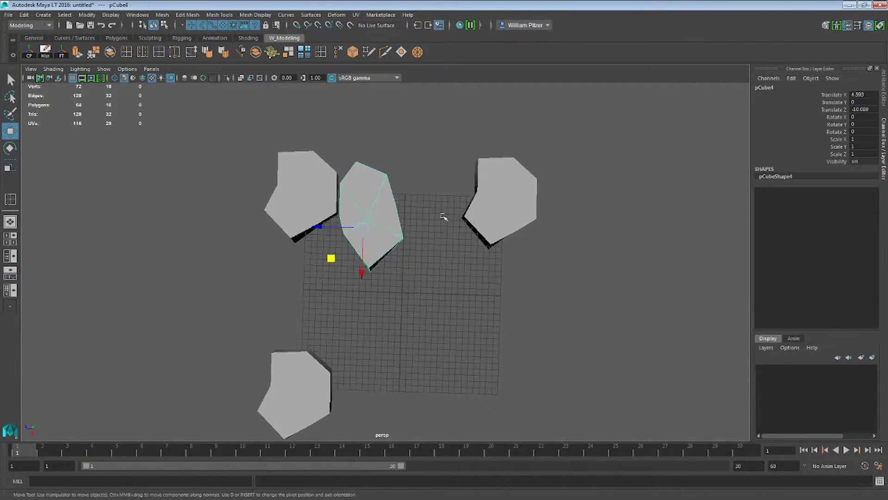
Snap the elongated stone's pivot to the grid origin and freeze its transforms
{"action": "middle_click_drag", "start_coordinate": [527, 204], "coordinate": [515, 190], "text": "alt"}
{"action": "right_click_drag", "start_coordinate": [516, 190], "coordinate": [490, 186], "text": "alt"}
{"action": "middle_click_drag", "start_coordinate": [489, 186], "coordinate": [489, 193], "text": "alt"}
{"action": "left_click_drag", "start_coordinate": [430, 214], "coordinate": [403, 214], "text": "alt"}
{"action": "right_click_drag", "start_coordinate": [403, 214], "coordinate": [457, 217], "text": "alt"}
{"action": "scroll", "coordinate": [457, 217], "scroll_direction": "up", "scroll_amount": 5}
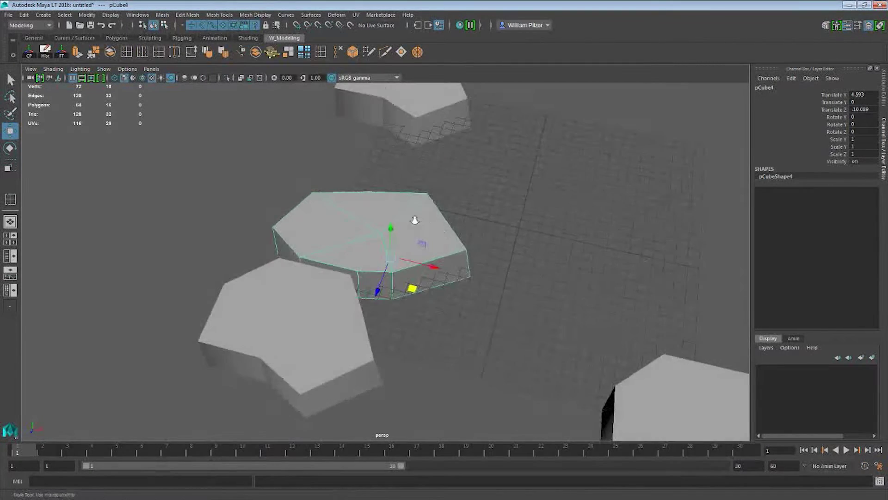
{"action": "key", "text": "d"}
{"action": "left_click_drag", "start_coordinate": [385, 256], "coordinate": [389, 258]}
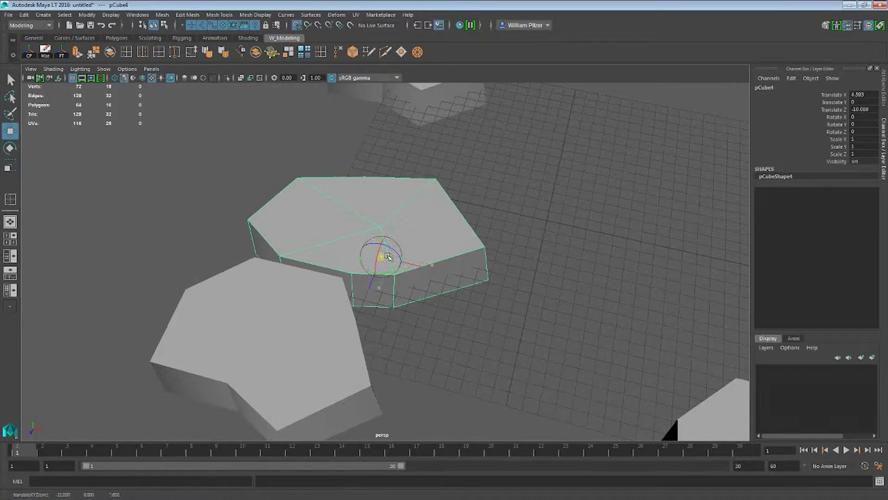
{"action": "left_click_drag", "start_coordinate": [567, 208], "coordinate": [569, 218], "text": "alt"}
{"action": "mouse_move", "coordinate": [570, 217]}
{"action": "right_mouse_down", "text": "alt"}
{"action": "mouse_move", "coordinate": [582, 204]}
{"action": "mouse_move", "coordinate": [564, 204]}
{"action": "right_mouse_up", "text": "alt"}
{"action": "left_click", "coordinate": [61, 50]}
{"action": "left_click_drag", "start_coordinate": [458, 157], "coordinate": [484, 180], "text": "alt"}
{"action": "middle_click_drag", "start_coordinate": [484, 180], "coordinate": [410, 309], "text": "alt"}
{"action": "key", "text": "d"}
{"action": "left_click_drag", "start_coordinate": [522, 234], "coordinate": [486, 213], "text": "alt"}
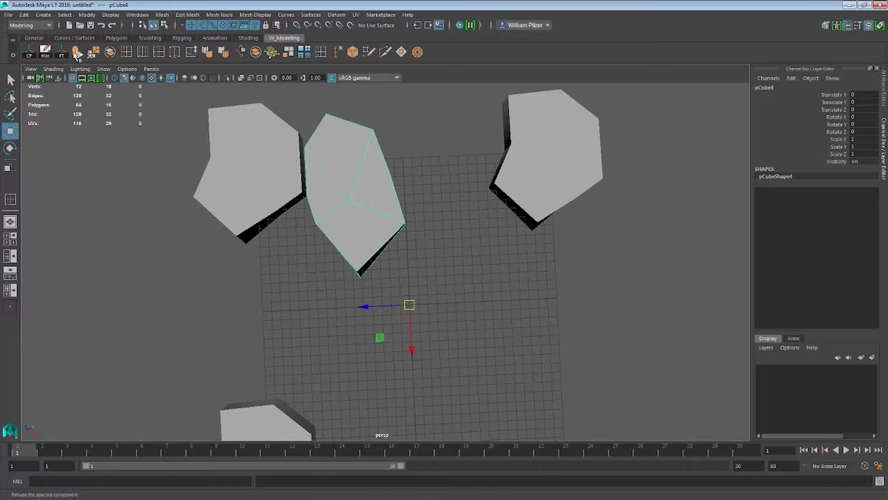
Try snapping the elongated stone's pivot to a grid point within the stone
{"action": "left_click_drag", "start_coordinate": [426, 204], "coordinate": [442, 194], "text": "alt"}
{"action": "key", "text": "d"}
{"action": "key", "text": "x"}
{"action": "middle_click_drag", "start_coordinate": [378, 223], "coordinate": [358, 223]}
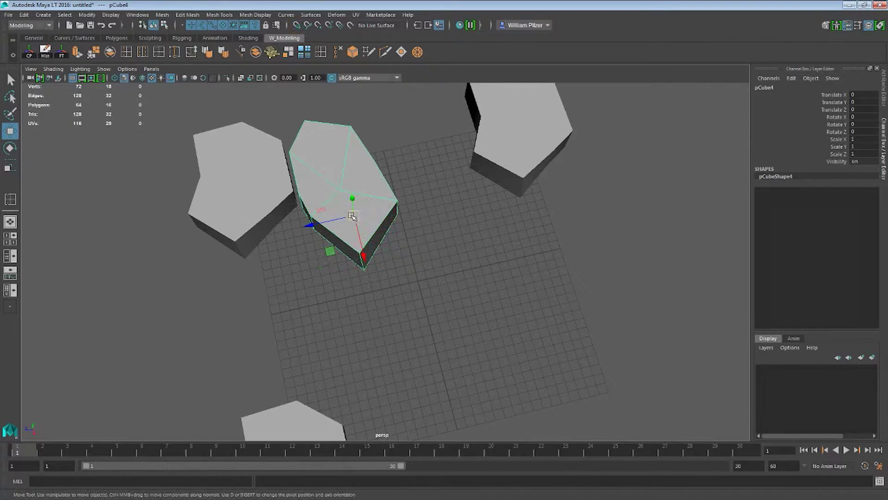
{"action": "left_click_drag", "start_coordinate": [411, 214], "coordinate": [393, 219], "text": "alt"}
Duplicate the elongated stone and set the copy's Translate X to 32
{"action": "scroll", "coordinate": [526, 224], "scroll_direction": "down", "scroll_amount": 6}
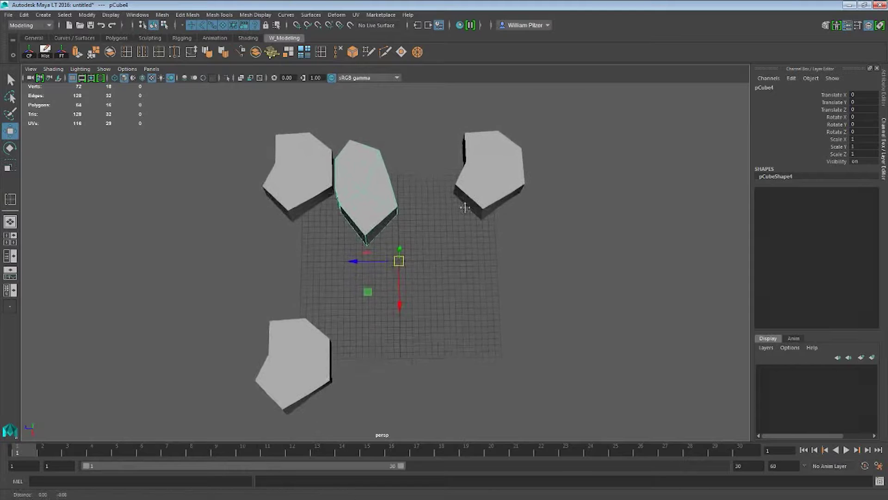
{"action": "scroll", "coordinate": [516, 180], "scroll_direction": "down", "scroll_amount": 3}
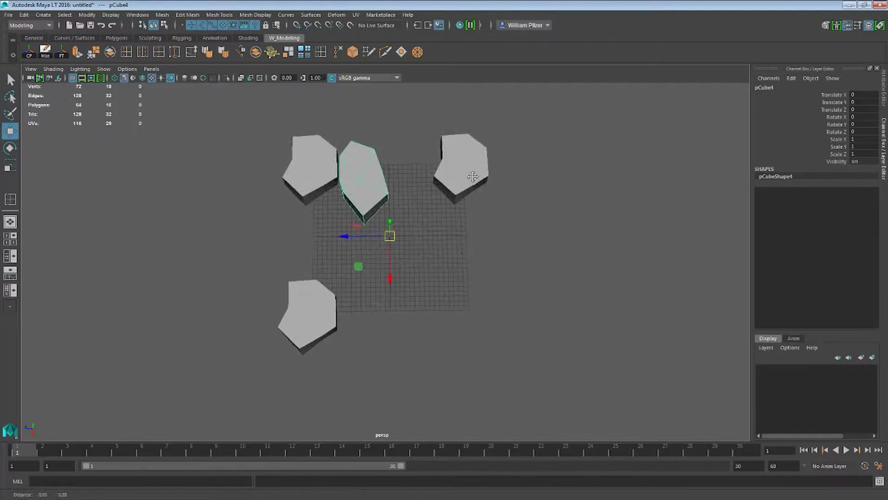
{"action": "middle_click_drag", "start_coordinate": [468, 185], "coordinate": [499, 176], "text": "alt"}
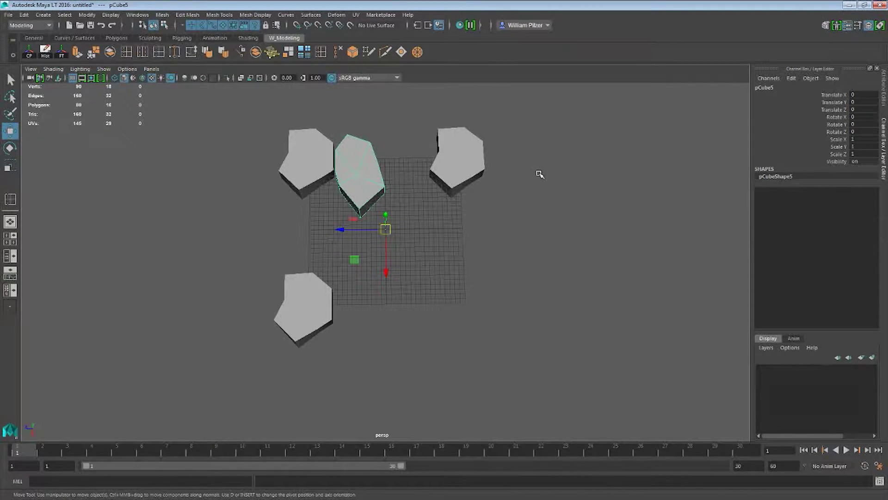
{"action": "left_click_drag", "start_coordinate": [540, 174], "coordinate": [557, 169], "text": "alt"}
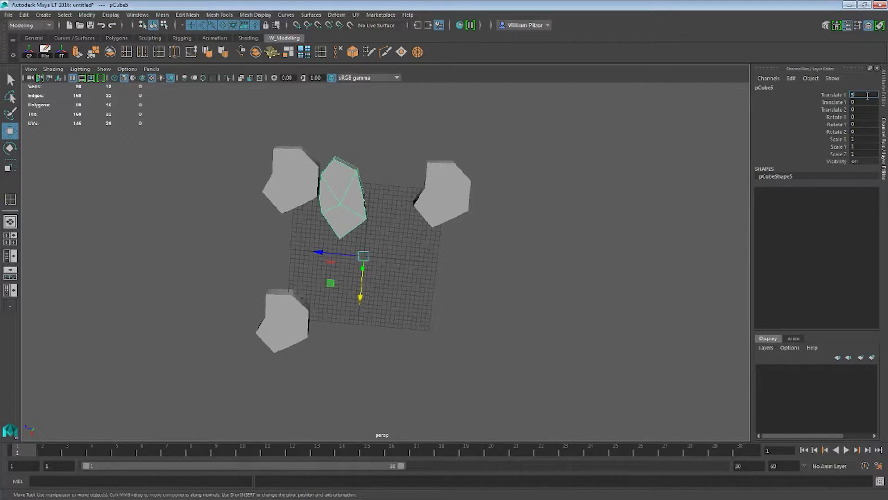
{"action": "key", "text": "Return"}
{"action": "middle_click_drag", "start_coordinate": [503, 225], "coordinate": [495, 204], "text": "alt"}
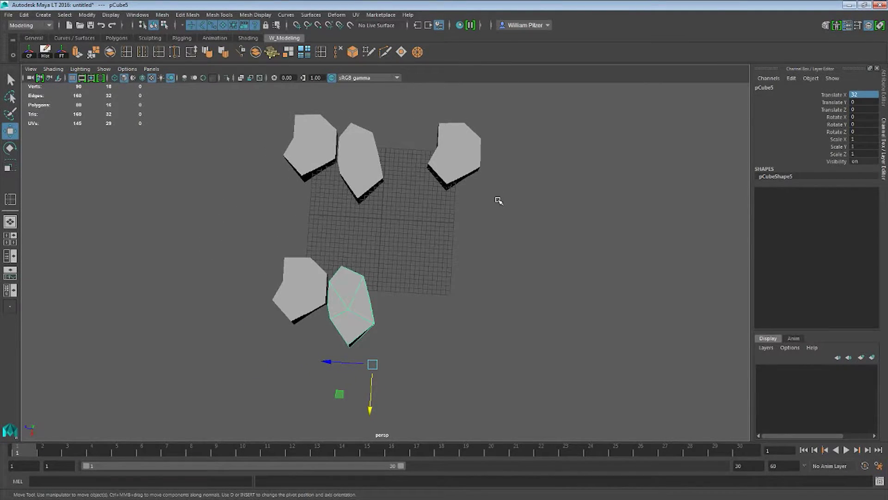
Duplicate the elongated stone again and move the copy between the two left corner stones, to about X 11.8 and Z 13.9
{"action": "middle_click_drag", "start_coordinate": [416, 105], "coordinate": [465, 193], "text": "alt"}
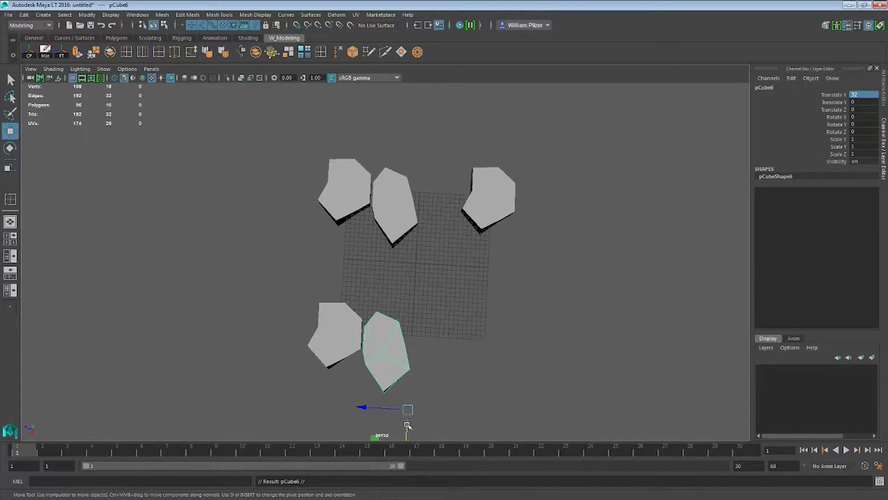
{"action": "middle_click_drag", "start_coordinate": [407, 425], "coordinate": [454, 359], "text": "alt"}
{"action": "left_click_drag", "start_coordinate": [383, 388], "coordinate": [365, 238]}
{"action": "scroll", "coordinate": [366, 237], "scroll_direction": "up", "scroll_amount": 3}
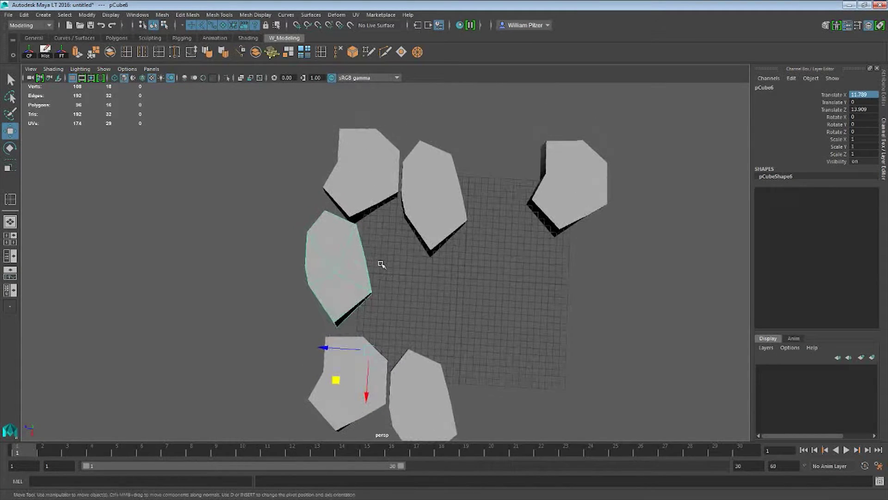
Switch the left-edge stone to vertex editing and pull its lower-right vertices inward
{"action": "middle_click_drag", "start_coordinate": [401, 241], "coordinate": [358, 310], "text": "alt"}
{"action": "key", "text": "F8"}
{"action": "left_click", "coordinate": [360, 370]}
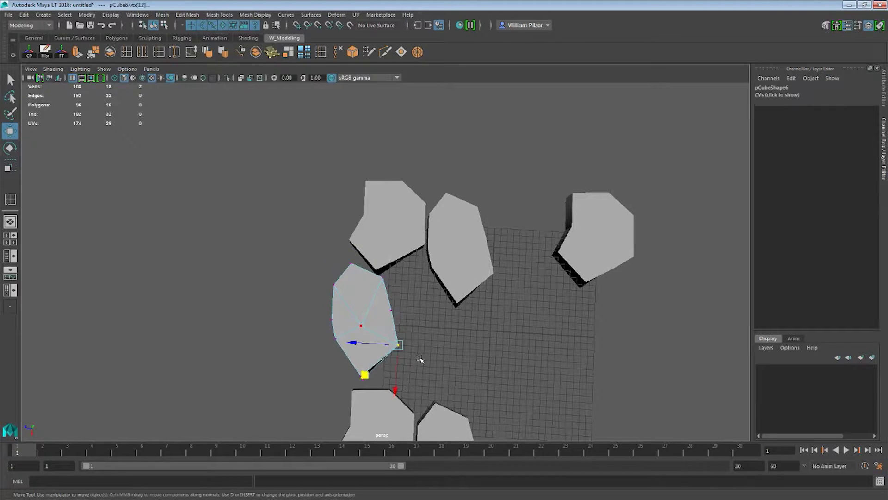
{"action": "left_click_drag", "start_coordinate": [364, 375], "coordinate": [352, 363]}
{"action": "left_click_drag", "start_coordinate": [384, 257], "coordinate": [387, 264], "text": "alt"}
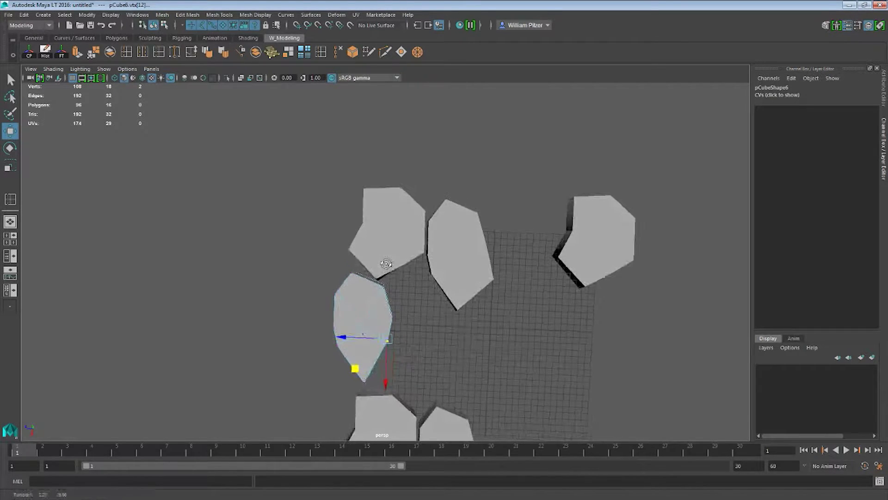
Reshape the left-edge stone's upper vertices to fit around the lower point of the corner stone
{"action": "middle_click_drag", "start_coordinate": [433, 241], "coordinate": [457, 237], "text": "alt"}
{"action": "left_click_drag", "start_coordinate": [414, 293], "coordinate": [414, 293]}
{"action": "left_click_drag", "start_coordinate": [414, 293], "coordinate": [432, 268], "text": "alt"}
{"action": "left_click_drag", "start_coordinate": [371, 293], "coordinate": [364, 297]}
{"action": "left_click_drag", "start_coordinate": [348, 228], "coordinate": [404, 266]}
{"action": "left_click_drag", "start_coordinate": [344, 301], "coordinate": [318, 314]}
Adjust the left-edge stone's right-hand vertices and raise its bottom tip to form a flatter lower edge
{"action": "left_click_drag", "start_coordinate": [415, 281], "coordinate": [432, 303]}
{"action": "left_click_drag", "start_coordinate": [397, 327], "coordinate": [391, 300]}
{"action": "left_click_drag", "start_coordinate": [436, 326], "coordinate": [407, 301]}
{"action": "left_click_drag", "start_coordinate": [394, 348], "coordinate": [432, 382]}
{"action": "left_click_drag", "start_coordinate": [381, 401], "coordinate": [378, 362]}
{"action": "middle_click_drag", "start_coordinate": [524, 285], "coordinate": [553, 319], "text": "alt"}
{"action": "left_click_drag", "start_coordinate": [553, 319], "coordinate": [470, 303], "text": "alt"}
{"action": "left_click", "coordinate": [441, 291]}
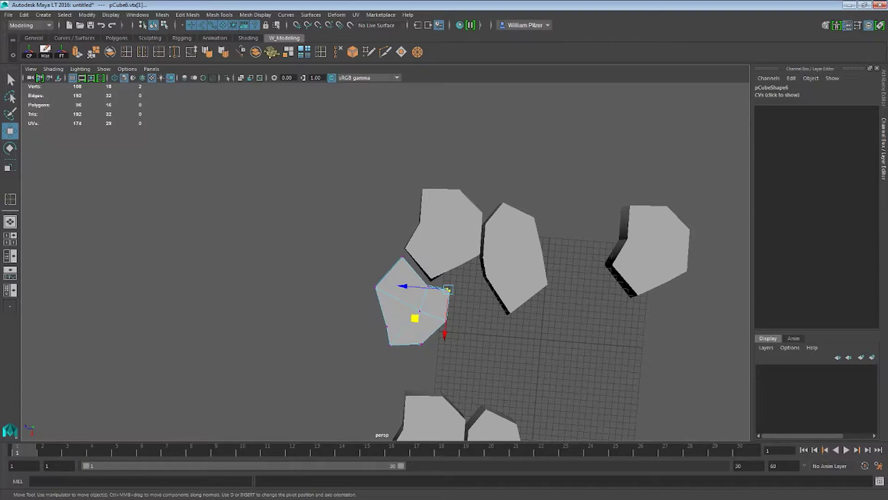
Refine the left-edge stone's top vertices to follow the underside of the corner stone with a narrow gap
{"action": "right_click_drag", "start_coordinate": [440, 269], "coordinate": [507, 267], "text": "alt"}
{"action": "mouse_move", "coordinate": [507, 268]}
{"action": "middle_mouse_down", "text": "alt"}
{"action": "mouse_move", "coordinate": [480, 269]}
{"action": "mouse_move", "coordinate": [492, 262]}
{"action": "middle_mouse_up", "text": "alt"}
{"action": "right_click_drag", "start_coordinate": [492, 262], "coordinate": [467, 303], "text": "alt"}
{"action": "left_click_drag", "start_coordinate": [432, 308], "coordinate": [433, 291]}
{"action": "left_click_drag", "start_coordinate": [419, 239], "coordinate": [406, 300]}
{"action": "left_click_drag", "start_coordinate": [386, 206], "coordinate": [414, 244]}
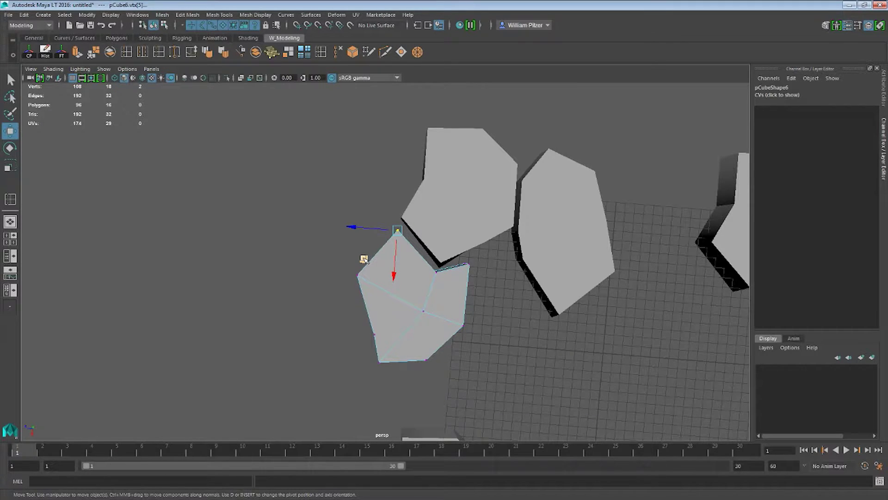
Reshape the left-edge stone's lower vertices to shorten its bottom and form a slanted lower-left side
{"action": "mouse_move", "coordinate": [489, 217]}
{"action": "middle_mouse_down", "text": "alt"}
{"action": "mouse_move", "coordinate": [494, 245]}
{"action": "mouse_move", "coordinate": [488, 228]}
{"action": "middle_mouse_up", "text": "alt"}
{"action": "scroll", "coordinate": [493, 246], "scroll_direction": "up", "scroll_amount": 2}
{"action": "middle_click_drag", "start_coordinate": [394, 271], "coordinate": [379, 204], "text": "alt"}
{"action": "left_click_drag", "start_coordinate": [371, 289], "coordinate": [414, 322]}
{"action": "left_click_drag", "start_coordinate": [357, 331], "coordinate": [345, 298]}
{"action": "left_click_drag", "start_coordinate": [419, 313], "coordinate": [365, 340]}
{"action": "left_click_drag", "start_coordinate": [358, 334], "coordinate": [371, 306]}
{"action": "left_click_drag", "start_coordinate": [445, 304], "coordinate": [412, 270], "text": "alt"}
{"action": "left_click_drag", "start_coordinate": [435, 302], "coordinate": [397, 309]}
{"action": "middle_click_drag", "start_coordinate": [505, 290], "coordinate": [503, 291], "text": "alt"}
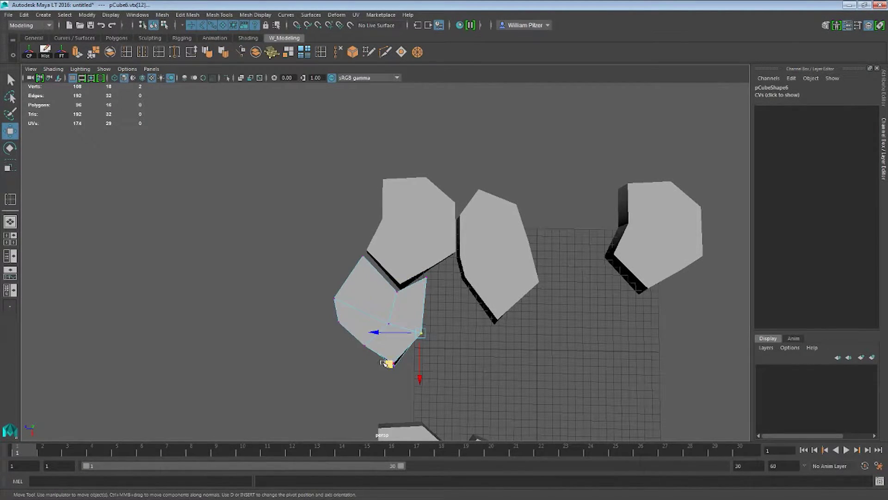
Adjust the left-edge stone's bottom, right and left vertices to give it a broader, rounded outline
{"action": "left_click_drag", "start_coordinate": [506, 320], "coordinate": [414, 357], "text": "alt"}
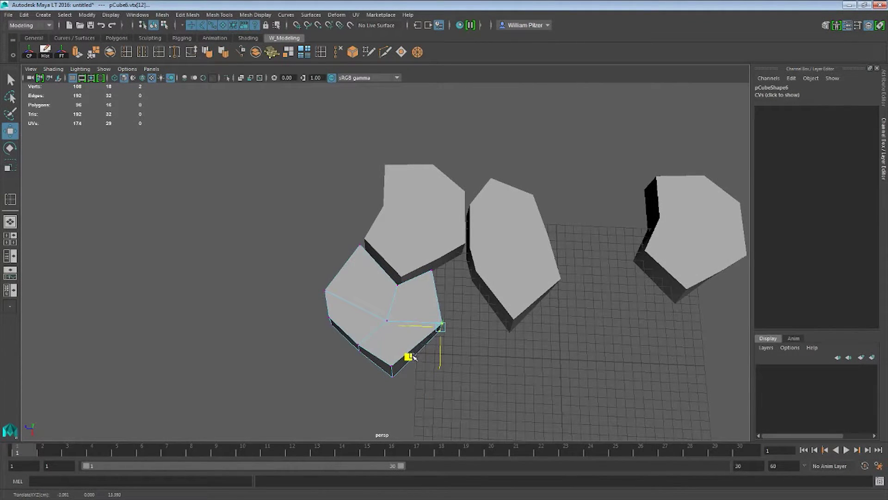
{"action": "left_click_drag", "start_coordinate": [478, 308], "coordinate": [403, 282], "text": "alt"}
{"action": "left_click", "coordinate": [434, 276]}
{"action": "left_click", "coordinate": [406, 309]}
{"action": "left_click_drag", "start_coordinate": [481, 310], "coordinate": [463, 301], "text": "alt"}
{"action": "left_click", "coordinate": [401, 327]}
{"action": "middle_click_drag", "start_coordinate": [369, 357], "coordinate": [379, 345]}
{"action": "left_click_drag", "start_coordinate": [445, 280], "coordinate": [298, 296], "text": "alt"}
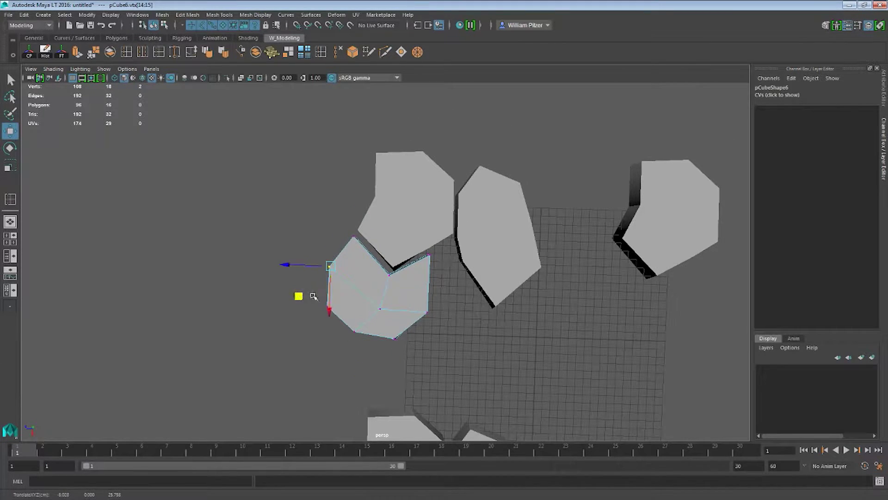
Return the left-edge stone to object mode and freeze its transformations
{"action": "scroll", "coordinate": [313, 296], "scroll_direction": "down", "scroll_amount": 5}
{"action": "scroll", "coordinate": [403, 291], "scroll_direction": "up", "scroll_amount": 4}
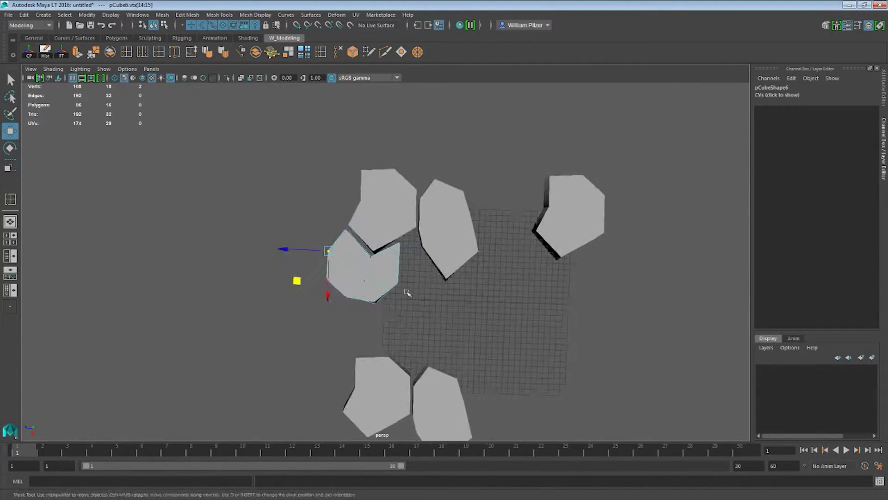
{"action": "scroll", "coordinate": [406, 292], "scroll_direction": "up", "scroll_amount": 2}
{"action": "middle_click_drag", "start_coordinate": [406, 292], "coordinate": [448, 288], "text": "alt"}
{"action": "middle_click_drag", "start_coordinate": [393, 276], "coordinate": [328, 253], "text": "alt"}
{"action": "scroll", "coordinate": [410, 262], "scroll_direction": "up", "scroll_amount": 2}
{"action": "middle_click_drag", "start_coordinate": [428, 261], "coordinate": [418, 282], "text": "alt"}
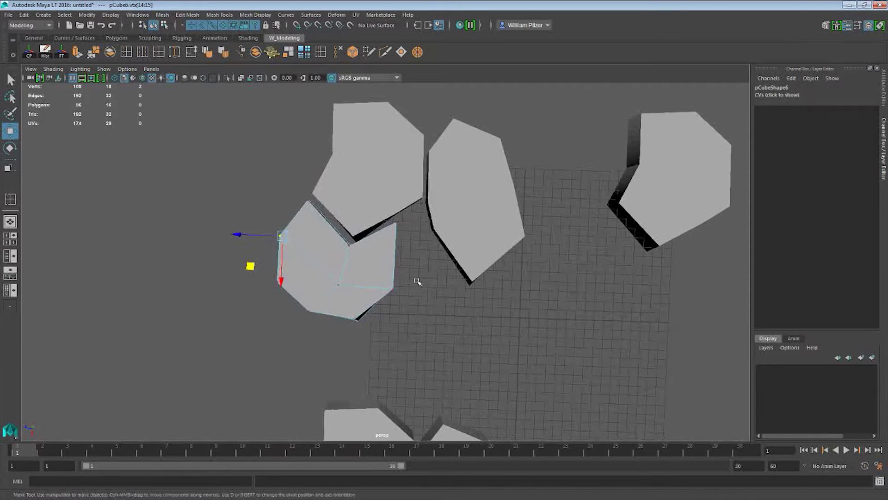
{"action": "key", "text": "F8"}
{"action": "scroll", "coordinate": [413, 230], "scroll_direction": "down", "scroll_amount": 3}
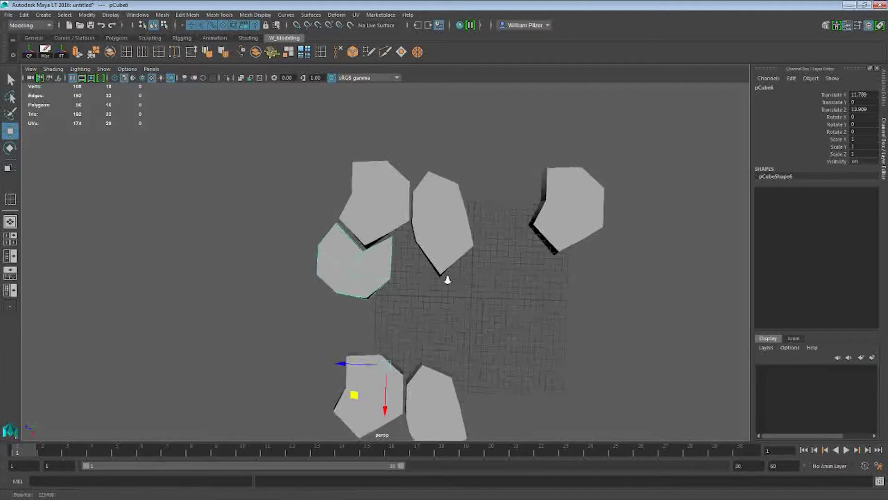
{"action": "left_click", "coordinate": [61, 51]}
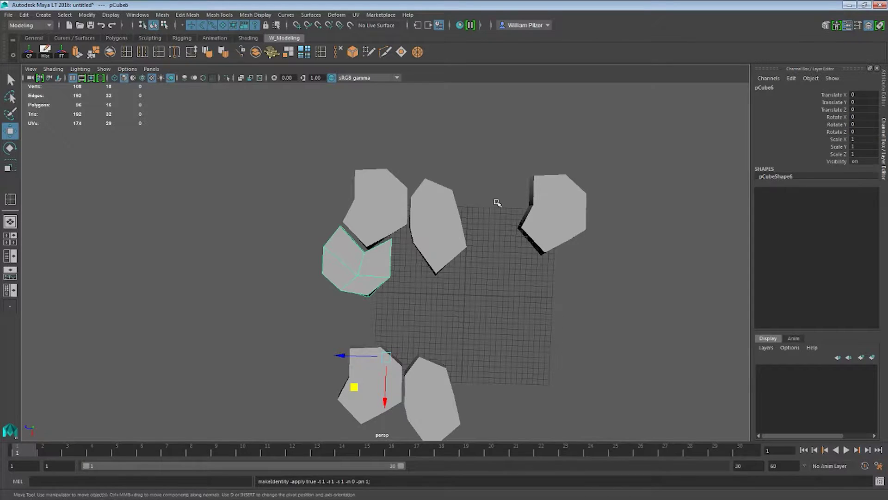
Snap the left-edge stone's pivot to the center of the grid
{"action": "middle_click_drag", "start_coordinate": [520, 231], "coordinate": [497, 198], "text": "alt"}
{"action": "scroll", "coordinate": [465, 207], "scroll_direction": "up", "scroll_amount": 2}
{"action": "middle_click_drag", "start_coordinate": [404, 192], "coordinate": [462, 204], "text": "alt"}
{"action": "key", "text": "d"}
{"action": "key", "text": "x"}
{"action": "middle_click_drag", "start_coordinate": [528, 247], "coordinate": [538, 250]}
Duplicate the left-edge stone and move the copy inward below the tall stone, about 4.495 in X and -12.968 in Z
{"action": "middle_click_drag", "start_coordinate": [544, 219], "coordinate": [528, 196], "text": "alt"}
{"action": "key", "text": "ctrl+d"}
{"action": "left_click_drag", "start_coordinate": [522, 274], "coordinate": [611, 308]}
{"action": "middle_click_drag", "start_coordinate": [508, 227], "coordinate": [489, 276], "text": "alt"}
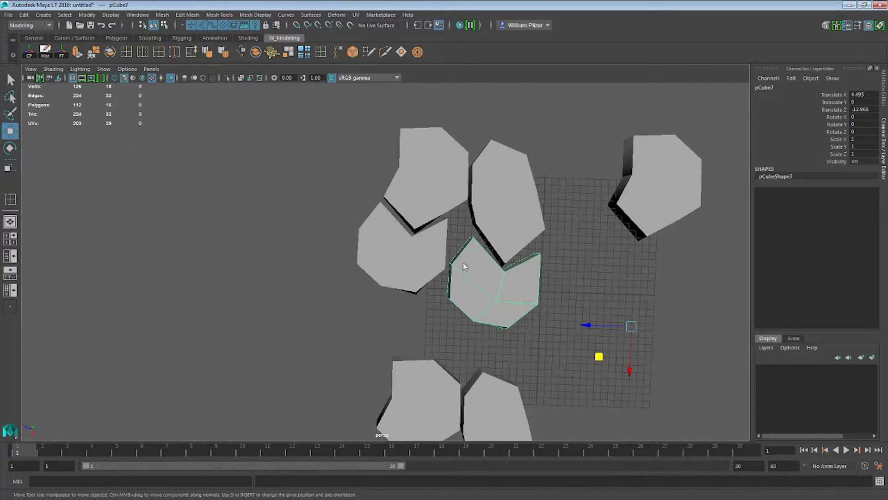
Switch the inner copy to vertex editing and stretch its upper vertices into the gap between the corner stone and the tall stone
{"action": "key", "text": "F9"}
{"action": "left_click", "coordinate": [471, 238]}
{"action": "middle_click_drag", "start_coordinate": [438, 267], "coordinate": [432, 238]}
{"action": "left_click_drag", "start_coordinate": [402, 240], "coordinate": [469, 276]}
{"action": "left_click_drag", "start_coordinate": [420, 292], "coordinate": [419, 249]}
{"action": "left_click_drag", "start_coordinate": [512, 285], "coordinate": [494, 261]}
{"action": "left_click_drag", "start_coordinate": [470, 301], "coordinate": [443, 263]}
{"action": "left_click_drag", "start_coordinate": [582, 308], "coordinate": [519, 223]}
{"action": "left_click_drag", "start_coordinate": [503, 308], "coordinate": [464, 324]}
{"action": "middle_click_drag", "start_coordinate": [526, 268], "coordinate": [568, 263], "text": "alt"}
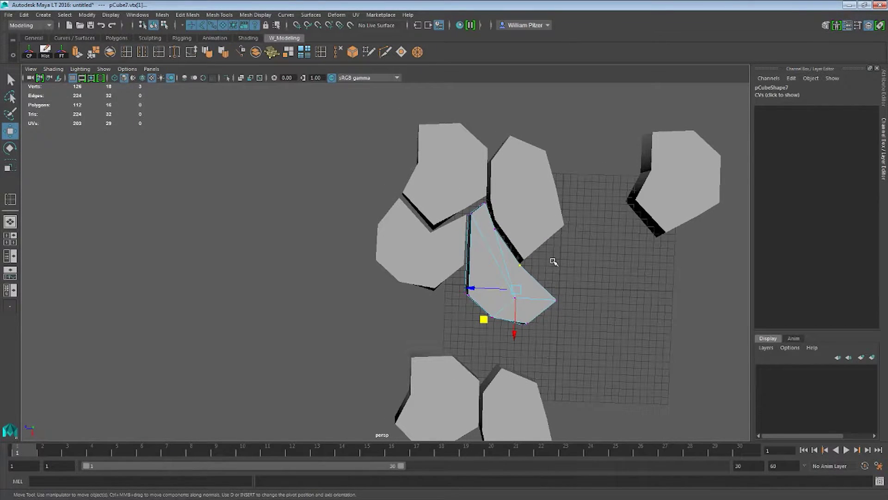
Raise the inner stone's left-hand vertex and pull its lower-left vertices outward to wrap below the left-edge stone
{"action": "middle_click_drag", "start_coordinate": [623, 270], "coordinate": [579, 245], "text": "alt"}
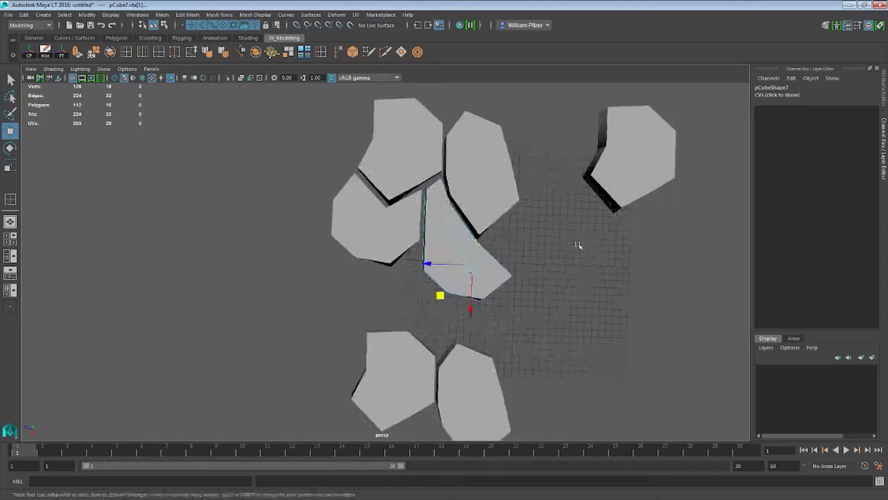
{"action": "left_click_drag", "start_coordinate": [396, 246], "coordinate": [434, 280]}
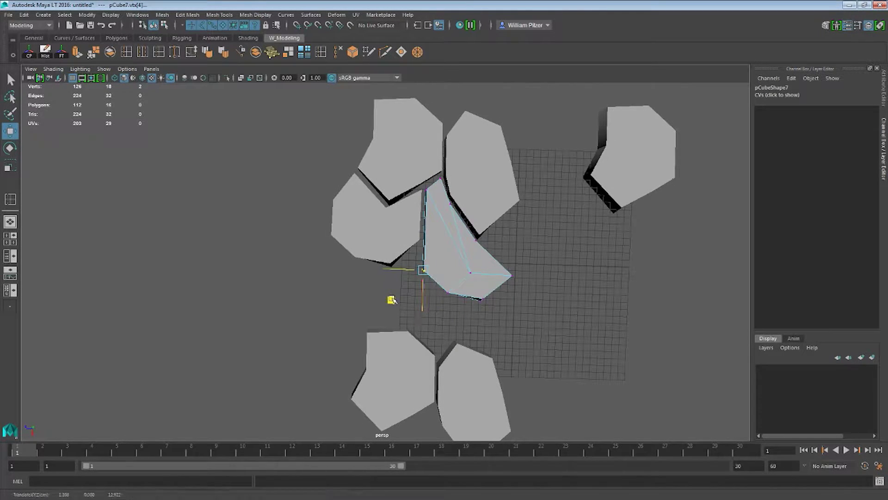
{"action": "left_click_drag", "start_coordinate": [392, 299], "coordinate": [392, 272]}
{"action": "left_click_drag", "start_coordinate": [459, 301], "coordinate": [433, 275]}
{"action": "left_click_drag", "start_coordinate": [415, 322], "coordinate": [372, 292]}
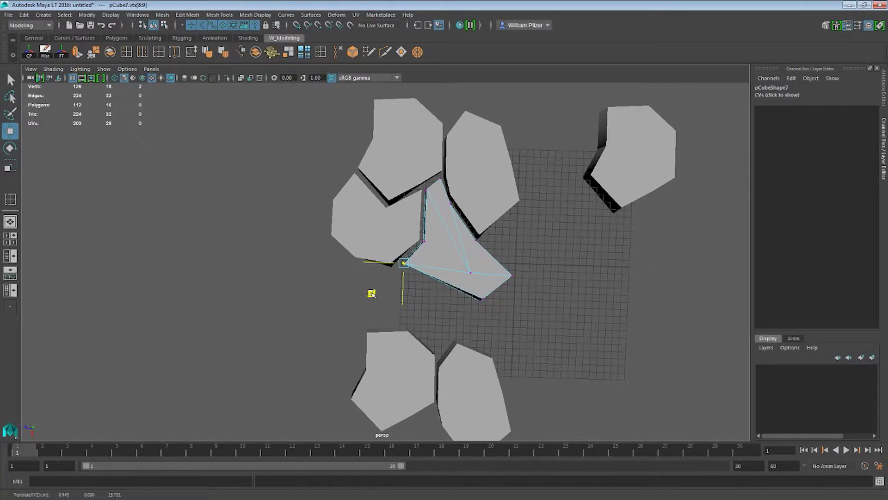
{"action": "left_click_drag", "start_coordinate": [505, 319], "coordinate": [462, 292]}
{"action": "left_click_drag", "start_coordinate": [450, 329], "coordinate": [420, 272]}
{"action": "key", "text": "ctrl+z"}
Pull the inner stone's center, right and bottom vertices inward to make its lower part more compact
{"action": "left_click_drag", "start_coordinate": [493, 250], "coordinate": [454, 277]}
{"action": "left_click_drag", "start_coordinate": [504, 315], "coordinate": [460, 287]}
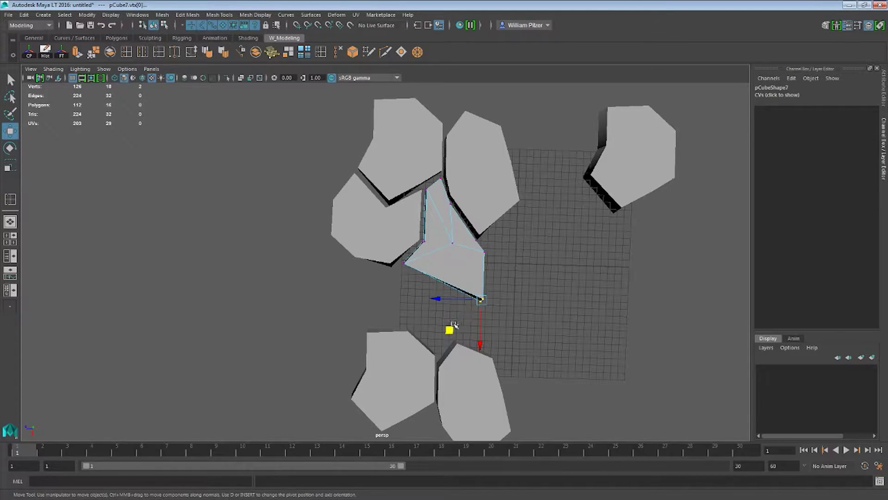
{"action": "left_click_drag", "start_coordinate": [455, 325], "coordinate": [450, 321]}
{"action": "left_click_drag", "start_coordinate": [471, 283], "coordinate": [420, 306]}
{"action": "middle_click_drag", "start_coordinate": [512, 253], "coordinate": [501, 306], "text": "alt"}
{"action": "middle_click_drag", "start_coordinate": [450, 241], "coordinate": [453, 241], "text": "alt"}
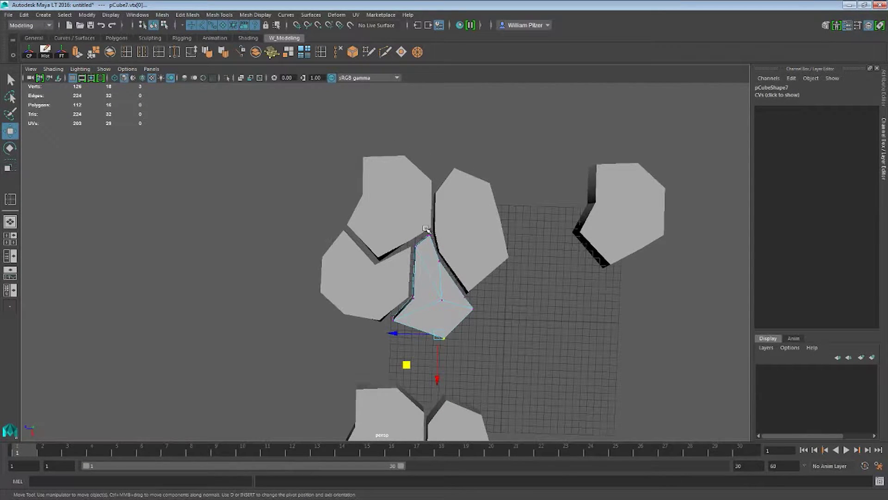
Refine the inner stone's top tip and upper-right vertices to follow the neighboring stones with a narrow gap
{"action": "right_click_drag", "start_coordinate": [389, 229], "coordinate": [456, 223], "text": "alt"}
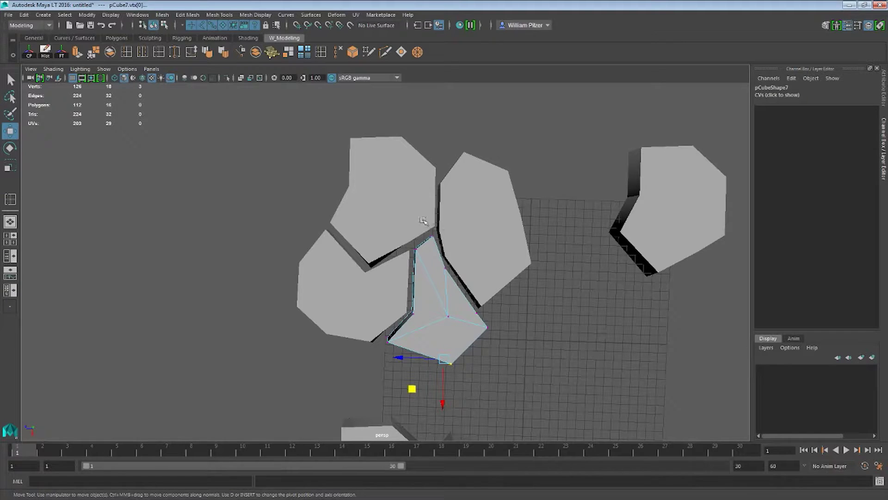
{"action": "left_click_drag", "start_coordinate": [404, 215], "coordinate": [441, 249]}
{"action": "middle_click_drag", "start_coordinate": [394, 273], "coordinate": [391, 269]}
{"action": "left_click_drag", "start_coordinate": [465, 274], "coordinate": [432, 259]}
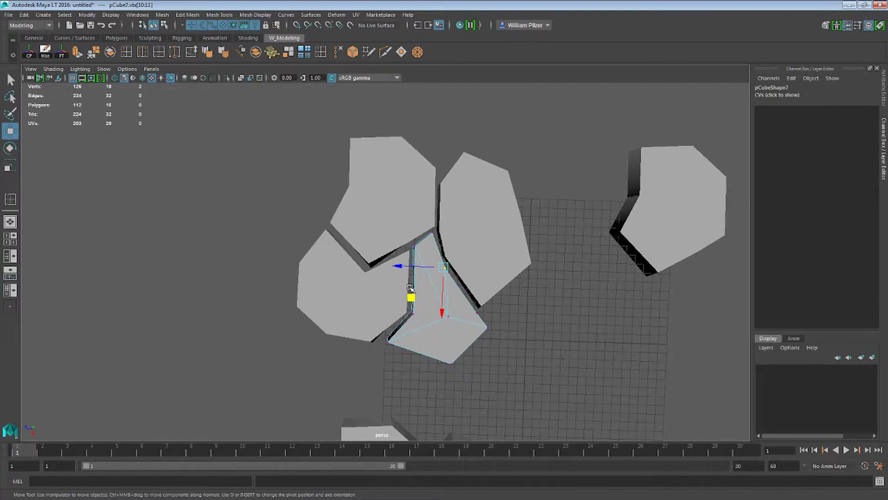
{"action": "middle_click_drag", "start_coordinate": [419, 293], "coordinate": [416, 288]}
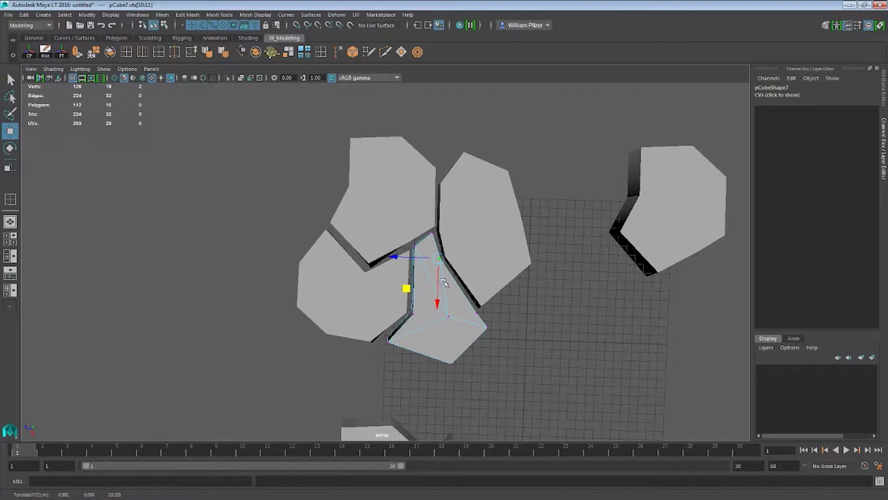
Adjust the inner stone's left notch vertices and right-hand corner to even out the gaps around it
{"action": "middle_click_drag", "start_coordinate": [428, 249], "coordinate": [420, 192], "text": "alt"}
{"action": "left_click", "coordinate": [387, 273]}
{"action": "left_click", "coordinate": [401, 256]}
{"action": "left_click_drag", "start_coordinate": [401, 256], "coordinate": [384, 276], "text": "alt"}
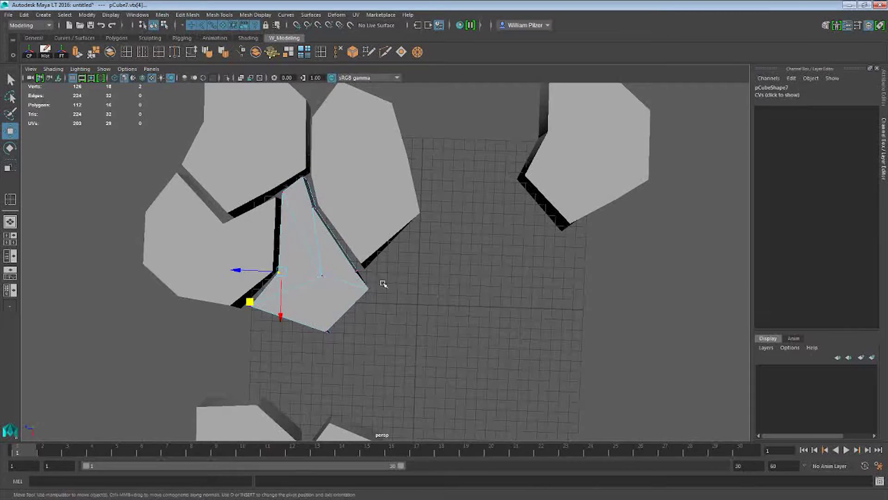
{"action": "left_click", "coordinate": [370, 290]}
{"action": "left_click_drag", "start_coordinate": [336, 317], "coordinate": [327, 319]}
Fine-tune the inner stone's remaining side vertices and return it to object mode
{"action": "left_click_drag", "start_coordinate": [454, 273], "coordinate": [426, 261], "text": "alt"}
{"action": "left_click", "coordinate": [316, 228]}
{"action": "middle_click_drag", "start_coordinate": [261, 308], "coordinate": [322, 298]}
{"action": "left_click_drag", "start_coordinate": [322, 297], "coordinate": [419, 209], "text": "alt"}
{"action": "key", "text": "F8"}
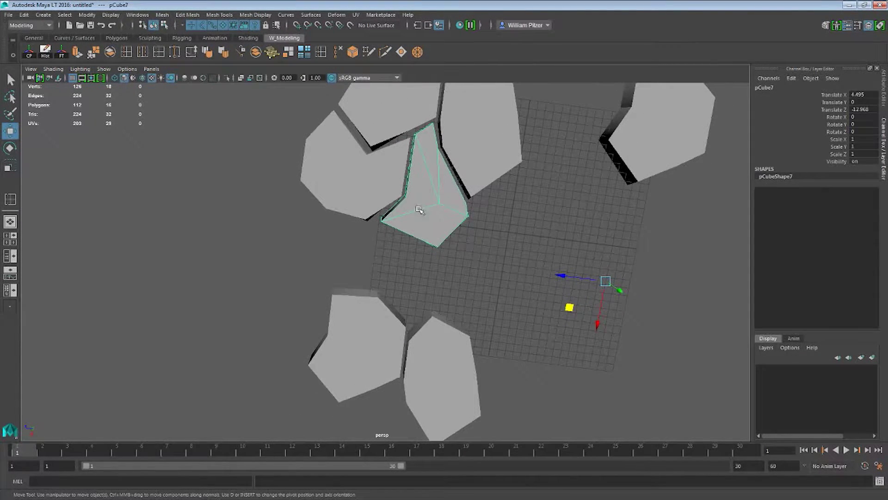
{"action": "left_click_drag", "start_coordinate": [489, 225], "coordinate": [442, 228], "text": "alt"}
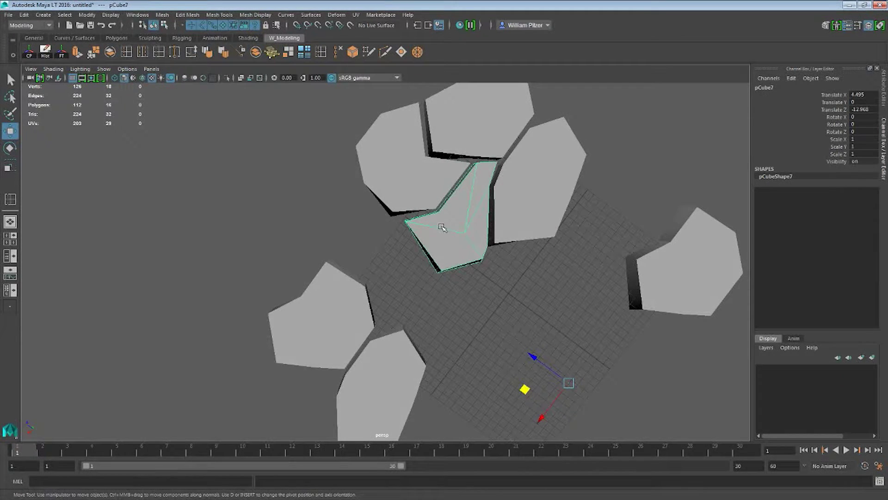
{"action": "key", "text": "F8"}
{"action": "left_click_drag", "start_coordinate": [374, 234], "coordinate": [441, 217]}
{"action": "key", "text": "F8"}
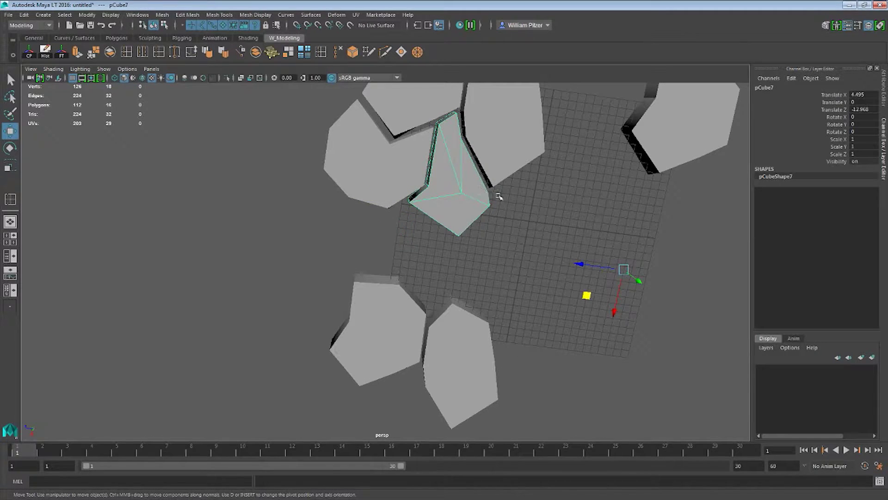
Duplicate the inner stone and move the copy below the left-edge stone, to about 10.689 in X and -6.644 in Z
{"action": "key", "text": "ctrl+d"}
{"action": "left_click_drag", "start_coordinate": [586, 295], "coordinate": [527, 337]}
{"action": "left_click_drag", "start_coordinate": [430, 250], "coordinate": [483, 237], "text": "alt"}
Switch the new copy to vertex editing and lower its top vertices beneath the left-edge and inner stones
{"action": "key", "text": "F9"}
{"action": "middle_click_drag", "start_coordinate": [488, 236], "coordinate": [484, 218], "text": "alt"}
{"action": "left_click_drag", "start_coordinate": [423, 224], "coordinate": [423, 225]}
{"action": "left_click_drag", "start_coordinate": [389, 251], "coordinate": [397, 279]}
{"action": "left_click_drag", "start_coordinate": [398, 190], "coordinate": [431, 221]}
{"action": "left_click_drag", "start_coordinate": [377, 238], "coordinate": [381, 280]}
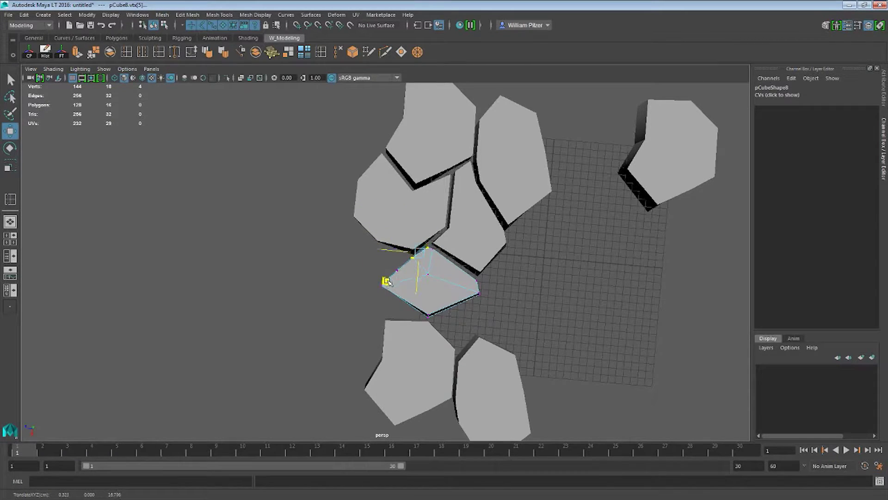
Move the lower-left stone's upper-left vertices to follow the left-edge stone's underside, and return it to object mode
{"action": "middle_click_drag", "start_coordinate": [385, 281], "coordinate": [390, 241], "text": "alt"}
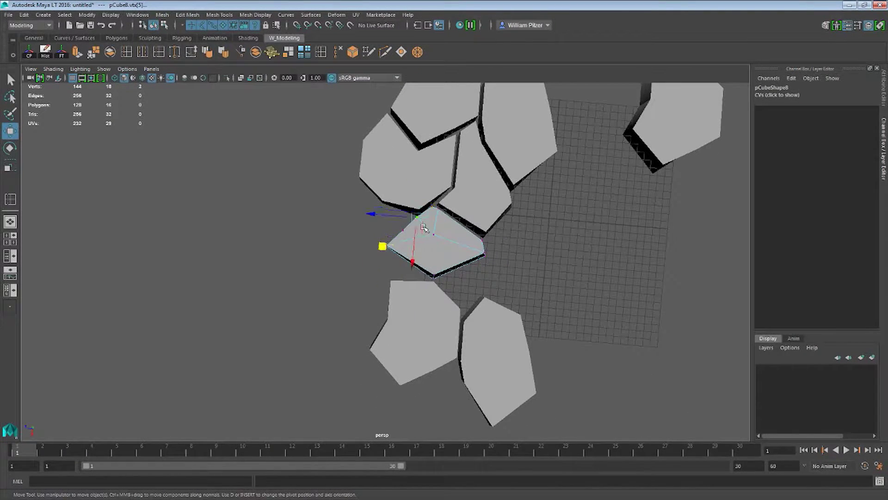
{"action": "left_click_drag", "start_coordinate": [400, 228], "coordinate": [410, 235]}
{"action": "left_click_drag", "start_coordinate": [370, 257], "coordinate": [361, 238]}
{"action": "middle_click_drag", "start_coordinate": [430, 187], "coordinate": [441, 213], "text": "alt"}
{"action": "left_click_drag", "start_coordinate": [447, 215], "coordinate": [429, 250], "text": "alt"}
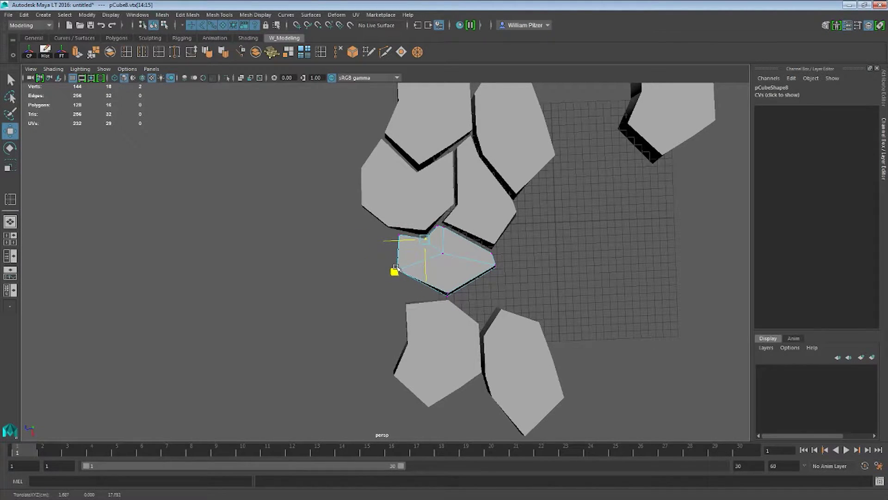
{"action": "middle_click_drag", "start_coordinate": [493, 241], "coordinate": [475, 214], "text": "alt"}
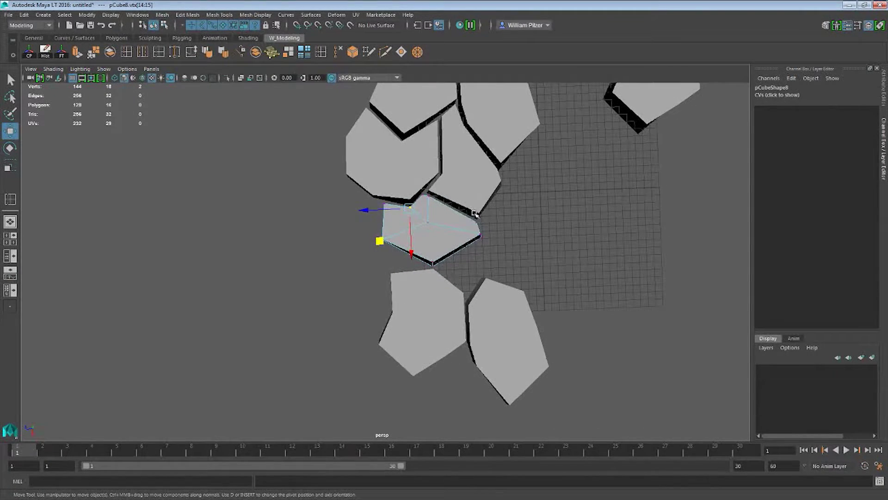
{"action": "left_click_drag", "start_coordinate": [480, 227], "coordinate": [521, 200]}
{"action": "middle_click_drag", "start_coordinate": [521, 201], "coordinate": [516, 250], "text": "alt"}
{"action": "right_click_drag", "start_coordinate": [516, 249], "coordinate": [581, 235], "text": "alt"}
{"action": "middle_click_drag", "start_coordinate": [552, 227], "coordinate": [542, 186], "text": "alt"}
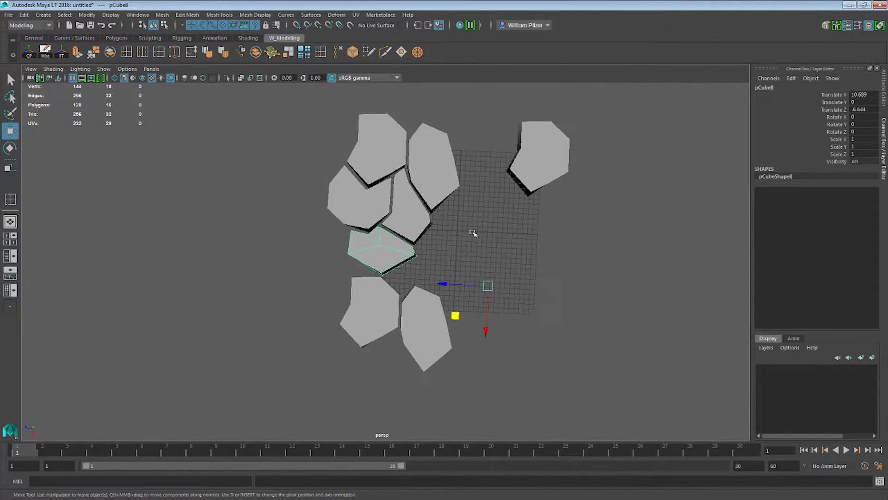
Duplicate the lower-left stone in place and snap the duplicate's pivot to the center of the grid
{"action": "key", "text": "ctrl+d"}
{"action": "key", "text": "d"}
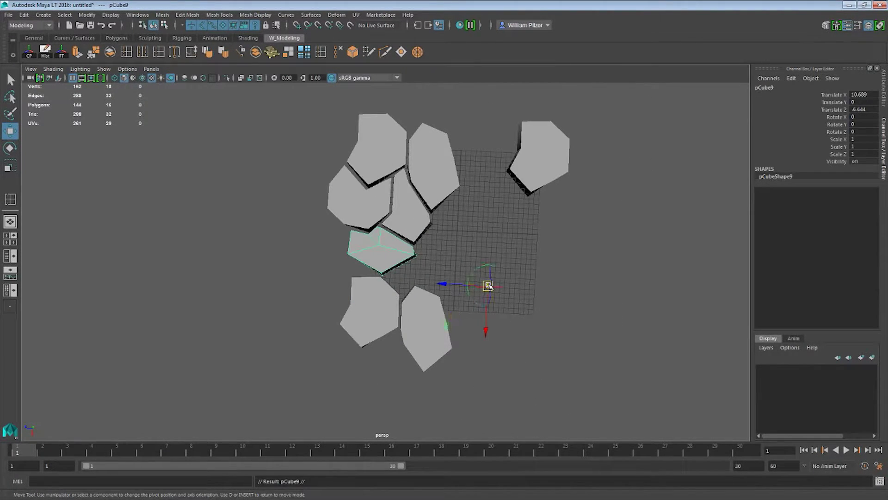
{"action": "key", "text": "x"}
{"action": "left_click_drag", "start_coordinate": [489, 287], "coordinate": [457, 230]}
{"action": "key", "text": "d"}
Snap the inner stone's pivot to the center of the grid and freeze its transformations
{"action": "left_click", "coordinate": [404, 201]}
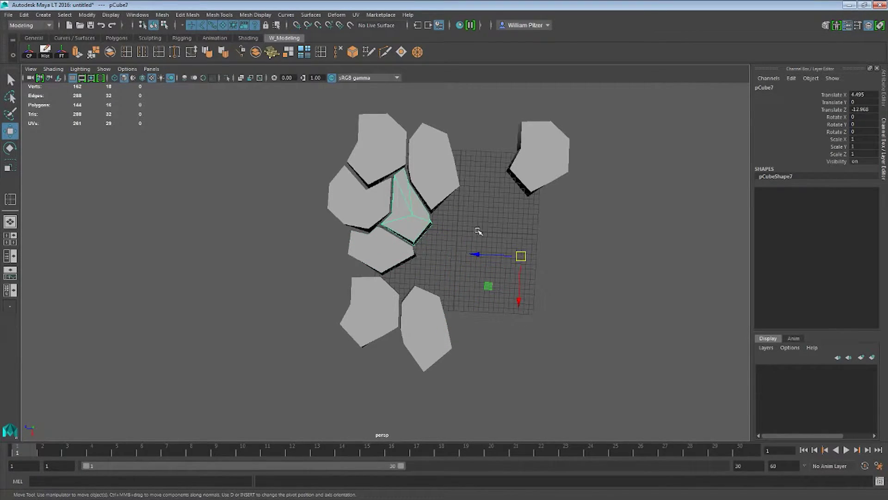
{"action": "key", "text": "d"}
{"action": "left_click_drag", "start_coordinate": [525, 259], "coordinate": [458, 230]}
{"action": "middle_click_drag", "start_coordinate": [512, 195], "coordinate": [521, 216], "text": "alt"}
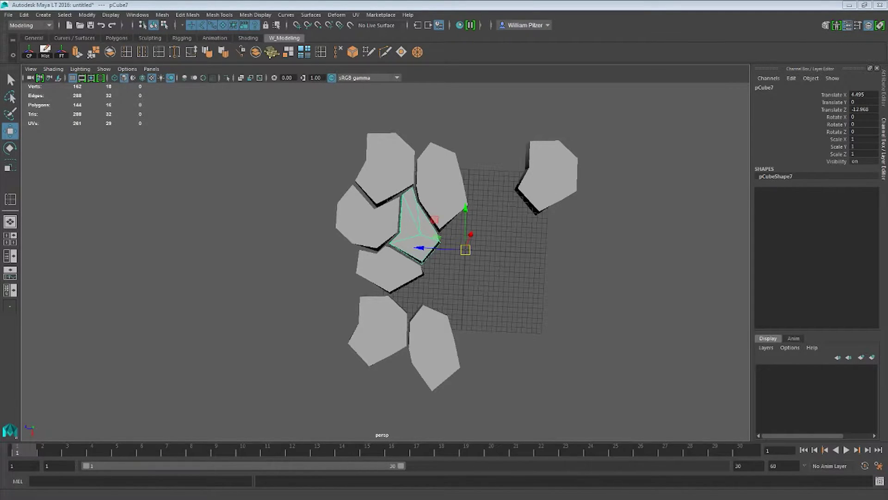
{"action": "left_click_drag", "start_coordinate": [515, 301], "coordinate": [416, 234], "text": "alt"}
{"action": "left_click", "coordinate": [61, 51]}
{"action": "scroll", "coordinate": [456, 246], "scroll_direction": "up", "scroll_amount": 3}
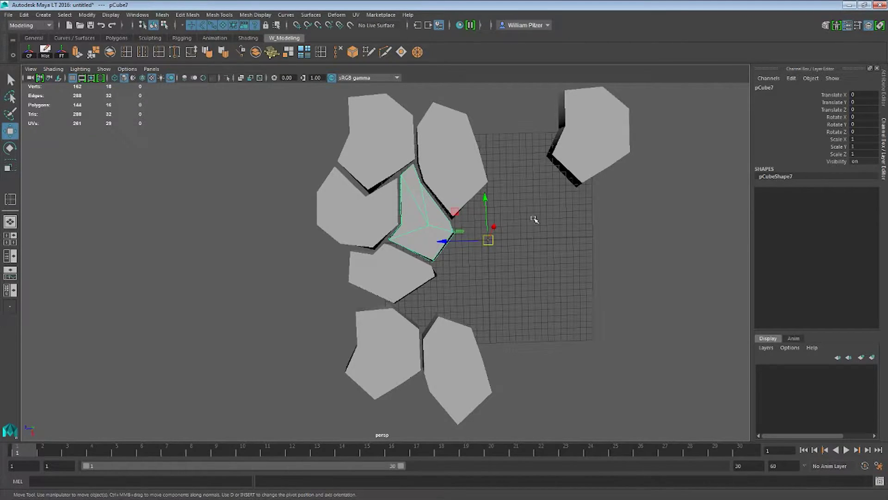
Duplicate the lower-left stone and place the copy in the top-edge gap, at about -9.748 in X and -26.23 in Z
{"action": "mouse_move", "coordinate": [535, 219]}
{"action": "left_mouse_down", "text": "alt"}
{"action": "mouse_move", "coordinate": [545, 239]}
{"action": "mouse_move", "coordinate": [527, 219]}
{"action": "left_mouse_up", "text": "alt"}
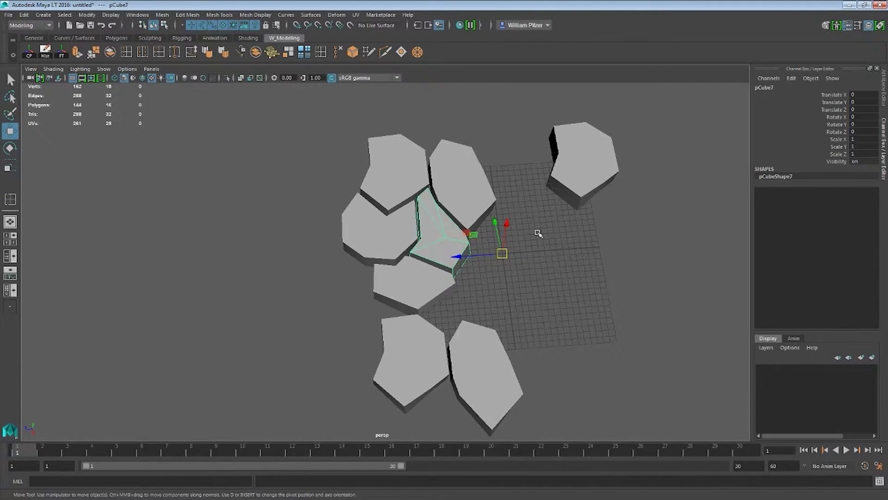
{"action": "left_click_drag", "start_coordinate": [538, 232], "coordinate": [464, 258], "text": "alt"}
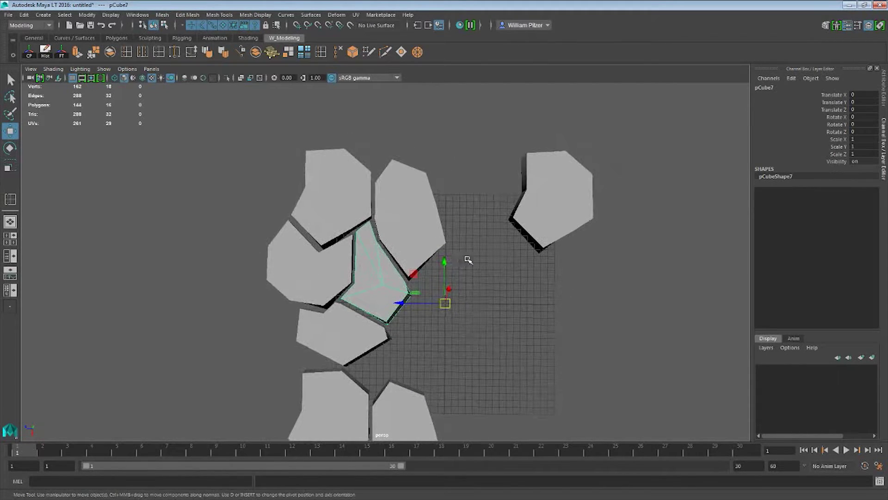
{"action": "left_click_drag", "start_coordinate": [471, 216], "coordinate": [494, 230], "text": "alt"}
{"action": "middle_click_drag", "start_coordinate": [504, 217], "coordinate": [487, 224], "text": "alt"}
{"action": "middle_click_drag", "start_coordinate": [404, 273], "coordinate": [551, 253], "text": "alt"}
{"action": "left_click", "coordinate": [468, 231]}
{"action": "key", "text": "ctrl+d"}
{"action": "left_click_drag", "start_coordinate": [537, 266], "coordinate": [545, 226]}
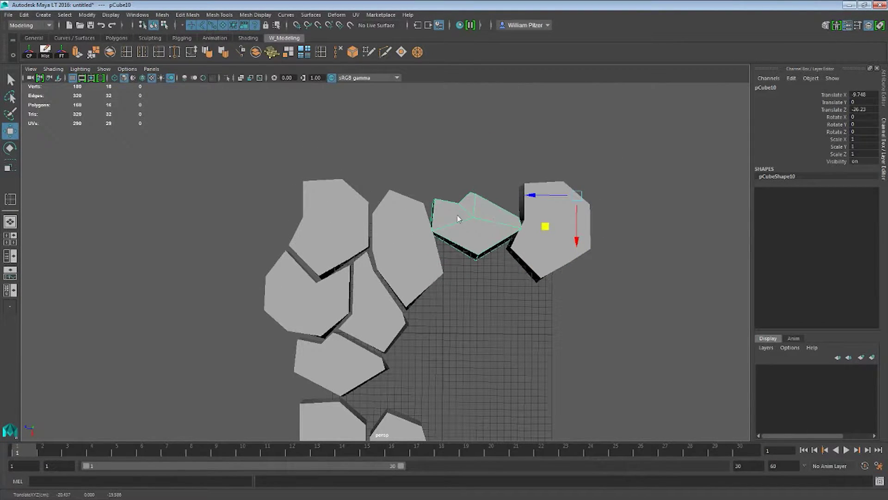
Switch the top-edge copy to vertex editing and fit its left-hand vertices along the tall stone's right side
{"action": "left_click", "coordinate": [419, 182]}
{"action": "left_click_drag", "start_coordinate": [436, 256], "coordinate": [437, 256]}
{"action": "middle_click_drag", "start_coordinate": [400, 248], "coordinate": [410, 249]}
{"action": "left_click_drag", "start_coordinate": [410, 155], "coordinate": [448, 202]}
{"action": "mouse_move", "coordinate": [410, 234]}
{"action": "middle_mouse_down"}
{"action": "mouse_move", "coordinate": [396, 232]}
{"action": "mouse_move", "coordinate": [395, 218]}
{"action": "mouse_move", "coordinate": [398, 228]}
{"action": "middle_mouse_up"}
{"action": "left_click_drag", "start_coordinate": [400, 227], "coordinate": [401, 233]}
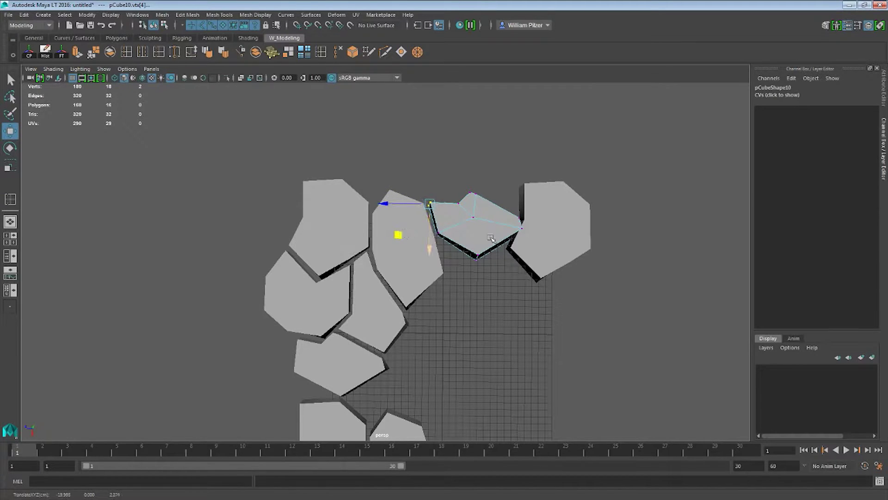
{"action": "middle_click_drag", "start_coordinate": [539, 253], "coordinate": [500, 210], "text": "alt"}
{"action": "right_click_drag", "start_coordinate": [500, 210], "coordinate": [443, 204], "text": "alt"}
{"action": "middle_click_drag", "start_coordinate": [455, 225], "coordinate": [464, 197], "text": "alt"}
{"action": "right_click_drag", "start_coordinate": [464, 198], "coordinate": [476, 190], "text": "alt"}
{"action": "middle_click_drag", "start_coordinate": [467, 183], "coordinate": [476, 183], "text": "alt"}
{"action": "right_click_drag", "start_coordinate": [516, 186], "coordinate": [466, 176], "text": "alt"}
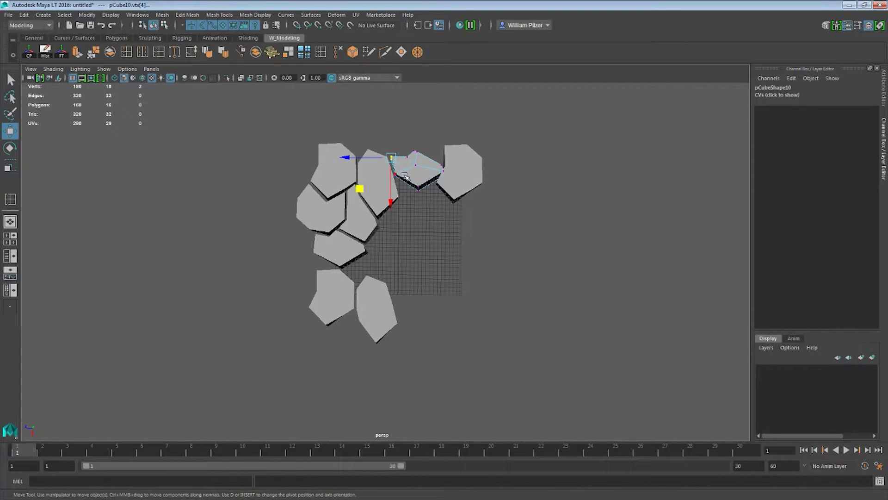
{"action": "middle_click_drag", "start_coordinate": [428, 174], "coordinate": [490, 197], "text": "alt"}
{"action": "middle_click_drag", "start_coordinate": [388, 310], "coordinate": [395, 283], "text": "alt"}
{"action": "middle_click_drag", "start_coordinate": [435, 129], "coordinate": [312, 128], "text": "alt"}
{"action": "middle_click_drag", "start_coordinate": [444, 156], "coordinate": [449, 212], "text": "alt"}
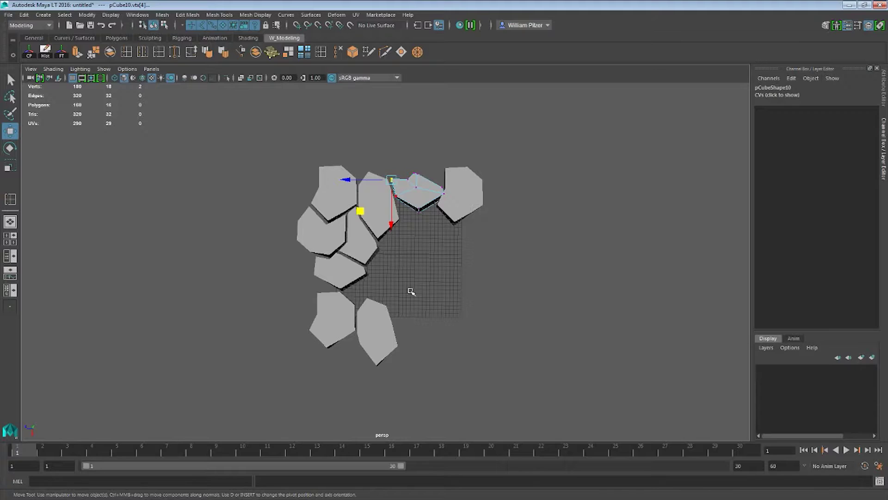
{"action": "middle_click_drag", "start_coordinate": [444, 238], "coordinate": [439, 217], "text": "alt"}
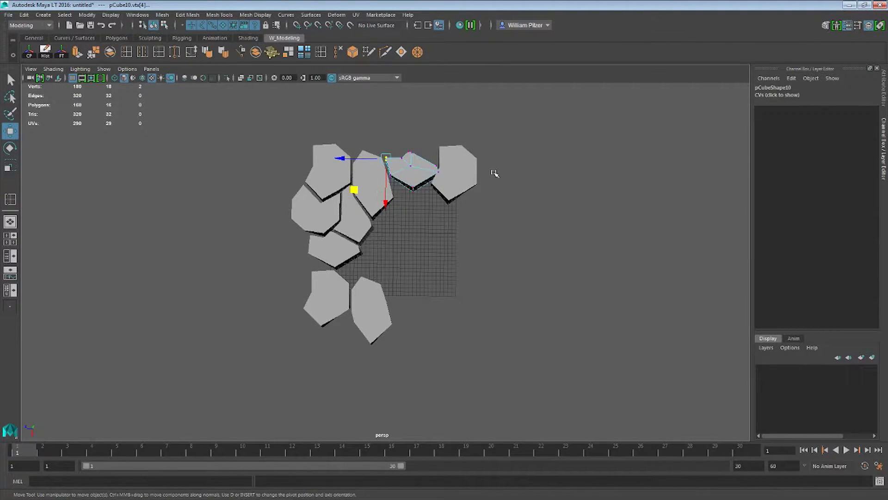
{"action": "middle_click_drag", "start_coordinate": [446, 205], "coordinate": [469, 182], "text": "alt"}
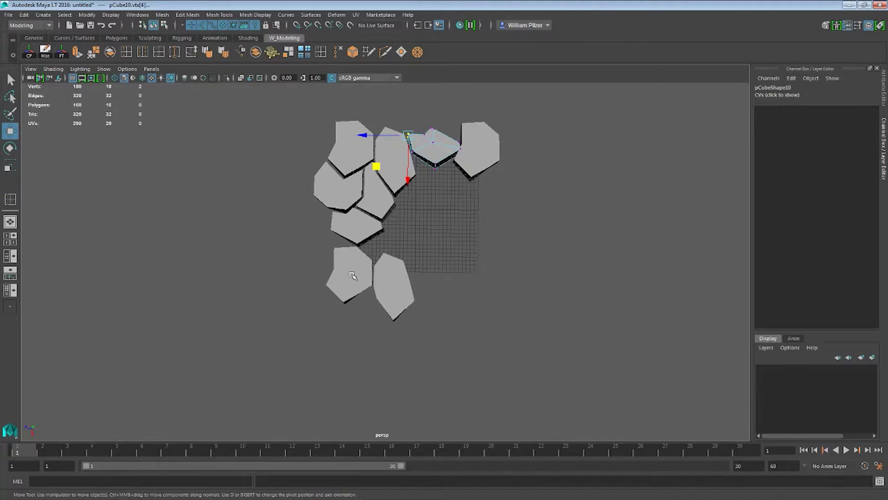
Pull the top-edge stone's bottom and upper-right vertices outward toward the neighbouring corner stone
{"action": "middle_click_drag", "start_coordinate": [471, 176], "coordinate": [452, 220], "text": "alt"}
{"action": "right_click_drag", "start_coordinate": [452, 219], "coordinate": [473, 188], "text": "alt"}
{"action": "middle_click_drag", "start_coordinate": [474, 188], "coordinate": [447, 225], "text": "alt"}
{"action": "left_click_drag", "start_coordinate": [388, 222], "coordinate": [403, 249]}
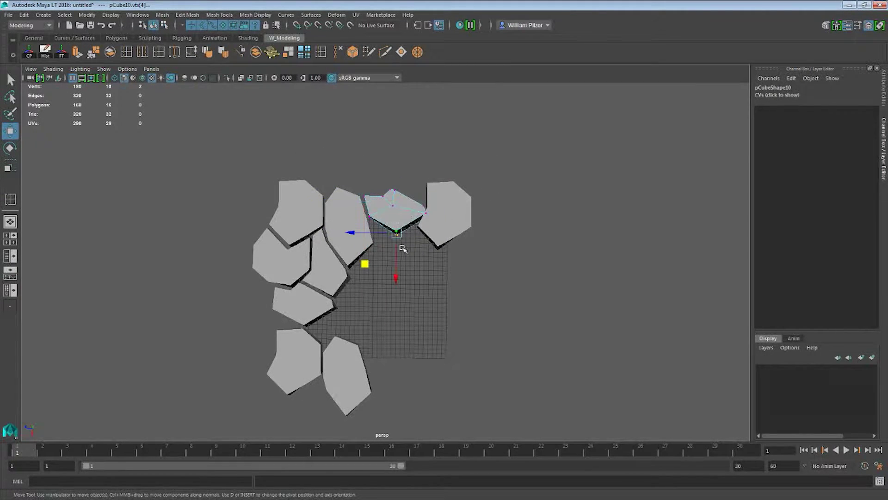
{"action": "middle_click_drag", "start_coordinate": [364, 262], "coordinate": [378, 257]}
{"action": "left_click_drag", "start_coordinate": [412, 188], "coordinate": [435, 210]}
{"action": "left_click_drag", "start_coordinate": [397, 231], "coordinate": [397, 216]}
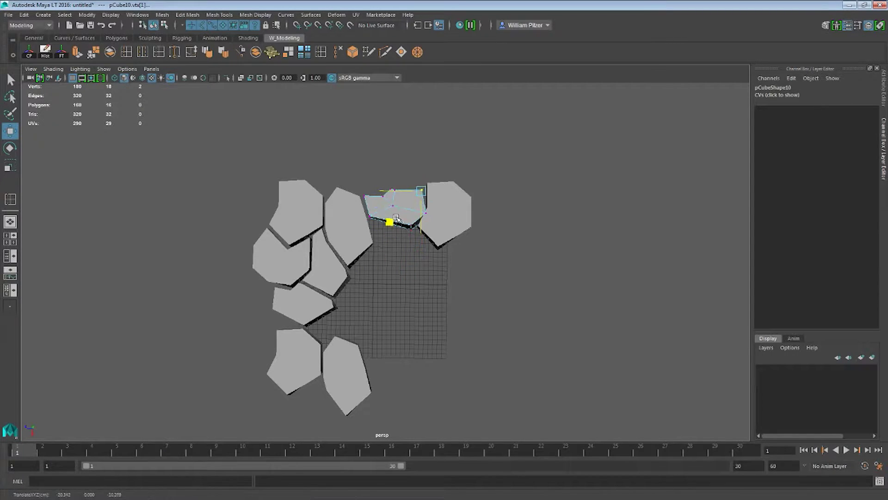
Fit the top-edge stone's right-hand vertices along the corner stone's side, leaving a narrow gap
{"action": "right_click_drag", "start_coordinate": [467, 178], "coordinate": [468, 193], "text": "alt"}
{"action": "middle_click_drag", "start_coordinate": [468, 194], "coordinate": [492, 196], "text": "alt"}
{"action": "right_click_drag", "start_coordinate": [425, 191], "coordinate": [463, 186], "text": "alt"}
{"action": "middle_click_drag", "start_coordinate": [463, 187], "coordinate": [487, 193], "text": "alt"}
{"action": "left_click_drag", "start_coordinate": [429, 181], "coordinate": [445, 206]}
{"action": "left_click_drag", "start_coordinate": [412, 234], "coordinate": [403, 228]}
{"action": "left_click_drag", "start_coordinate": [447, 170], "coordinate": [455, 207]}
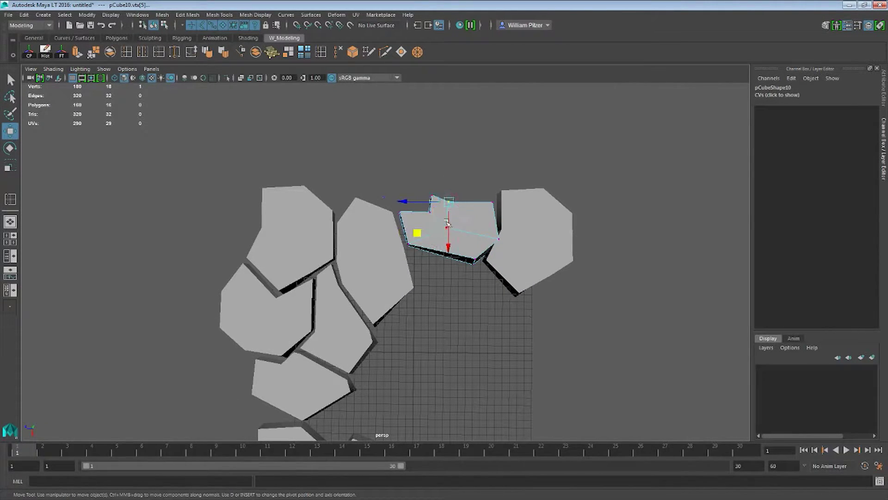
{"action": "left_click_drag", "start_coordinate": [419, 231], "coordinate": [464, 259]}
{"action": "left_click", "coordinate": [498, 238]}
{"action": "middle_click_drag", "start_coordinate": [539, 168], "coordinate": [484, 179], "text": "alt"}
{"action": "left_click", "coordinate": [445, 212]}
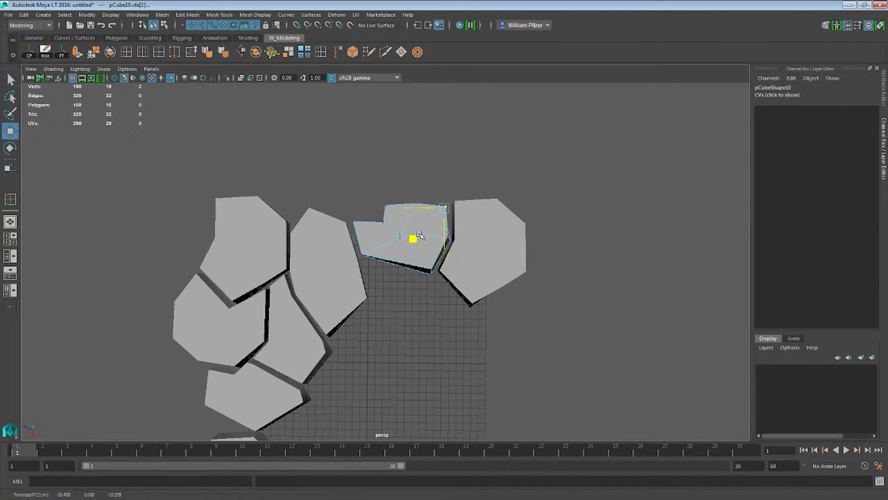
Smooth out the notch in the top-edge stone's upper outline and adjust its left-hand vertices beside the tall stone
{"action": "middle_click_drag", "start_coordinate": [369, 181], "coordinate": [397, 178], "text": "alt"}
{"action": "left_click", "coordinate": [418, 204]}
{"action": "middle_click_drag", "start_coordinate": [388, 233], "coordinate": [307, 222]}
{"action": "left_click", "coordinate": [414, 219]}
{"action": "left_click_drag", "start_coordinate": [415, 224], "coordinate": [510, 228], "text": "alt"}
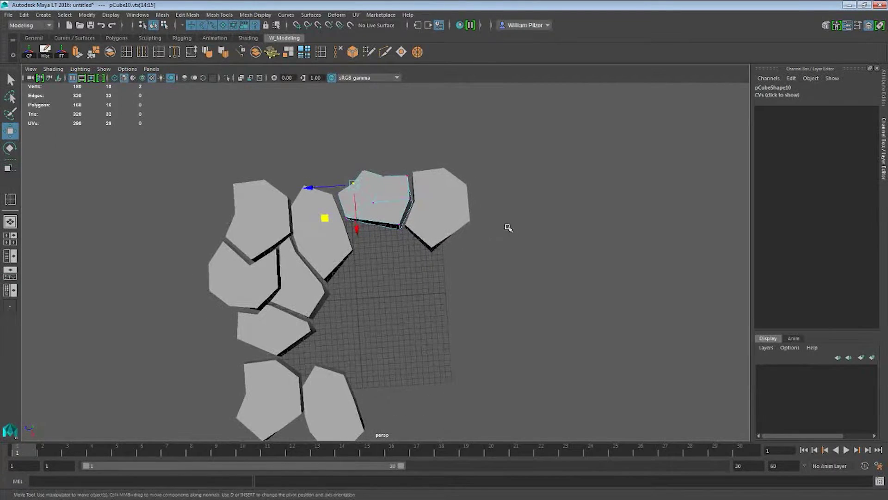
{"action": "middle_click_drag", "start_coordinate": [410, 227], "coordinate": [432, 214], "text": "alt"}
{"action": "left_click_drag", "start_coordinate": [342, 150], "coordinate": [373, 211]}
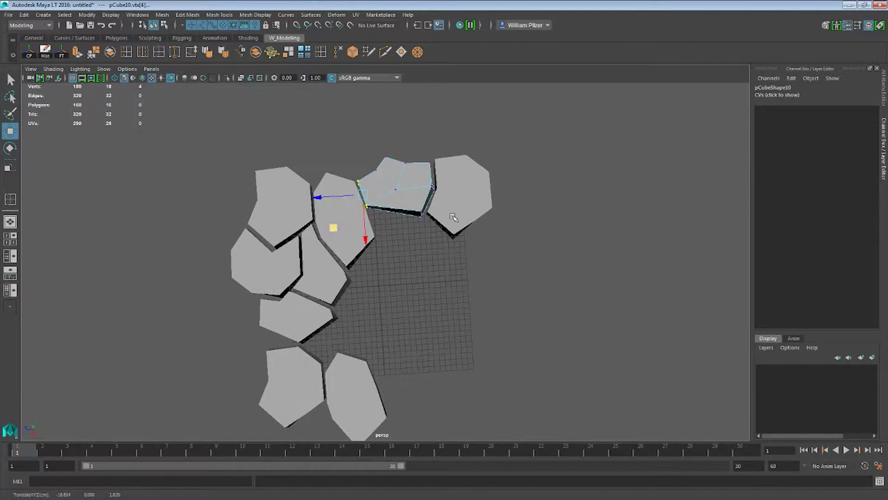
{"action": "middle_click_drag", "start_coordinate": [333, 232], "coordinate": [337, 262], "text": "alt"}
{"action": "left_click", "coordinate": [471, 203]}
{"action": "left_click", "coordinate": [611, 222]}
Select all the stones and freeze their transformations
{"action": "scroll", "coordinate": [444, 217], "scroll_direction": "down", "scroll_amount": 5}
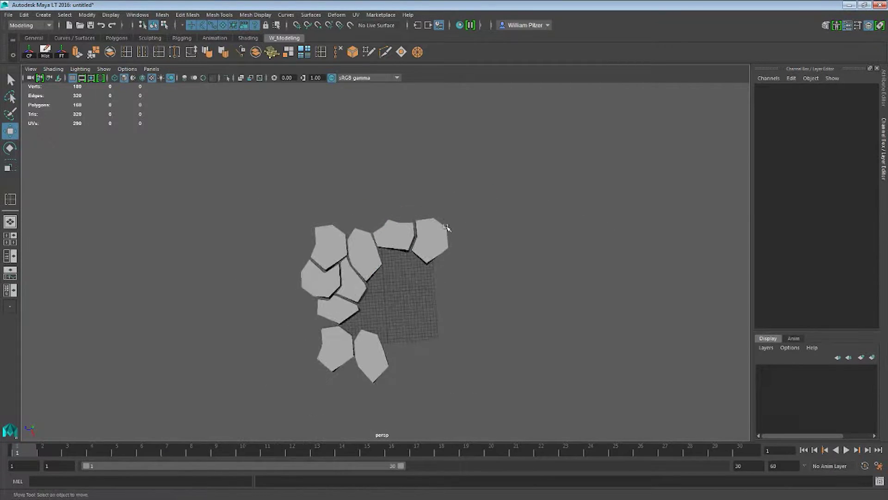
{"action": "middle_click_drag", "start_coordinate": [438, 266], "coordinate": [458, 208], "text": "alt"}
{"action": "scroll", "coordinate": [465, 225], "scroll_direction": "up", "scroll_amount": 3}
{"action": "mouse_move", "coordinate": [475, 241]}
{"action": "middle_mouse_down", "text": "alt"}
{"action": "mouse_move", "coordinate": [522, 217]}
{"action": "mouse_move", "coordinate": [446, 248]}
{"action": "mouse_move", "coordinate": [432, 277]}
{"action": "mouse_move", "coordinate": [470, 266]}
{"action": "mouse_move", "coordinate": [468, 254]}
{"action": "middle_mouse_up", "text": "alt"}
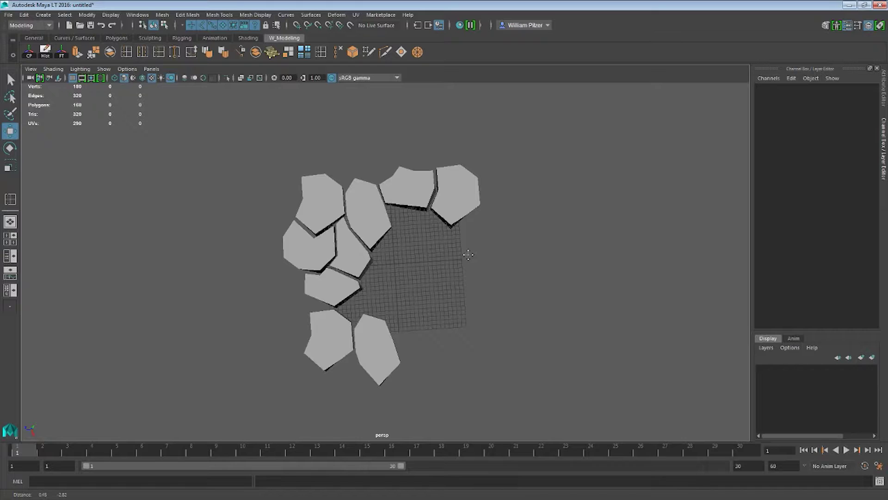
{"action": "middle_click_drag", "start_coordinate": [413, 224], "coordinate": [392, 236], "text": "alt"}
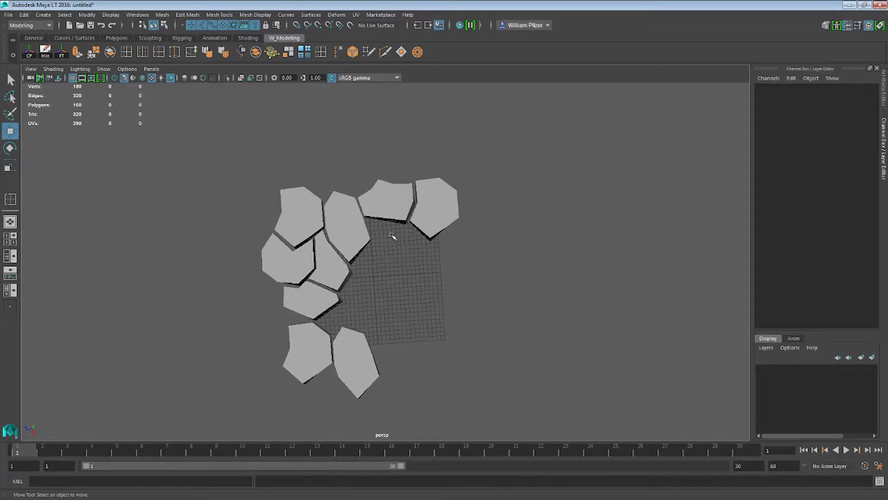
{"action": "left_click", "coordinate": [432, 213]}
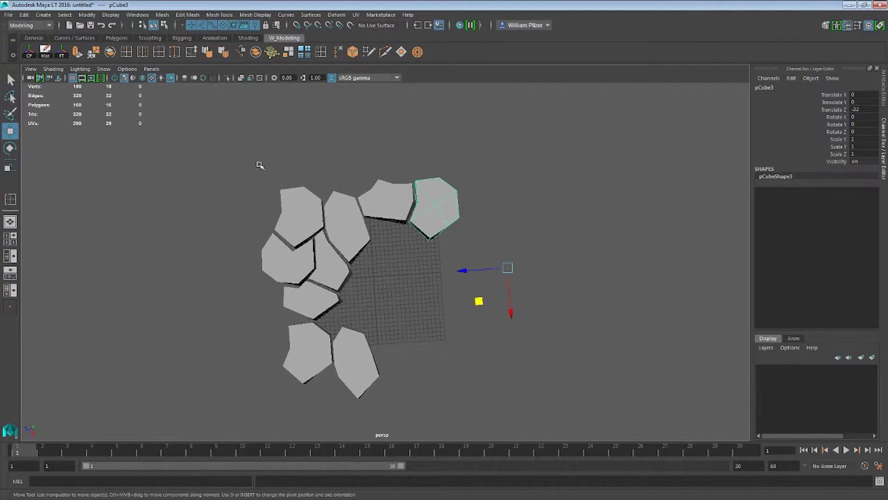
{"action": "left_click_drag", "start_coordinate": [258, 162], "coordinate": [535, 373]}
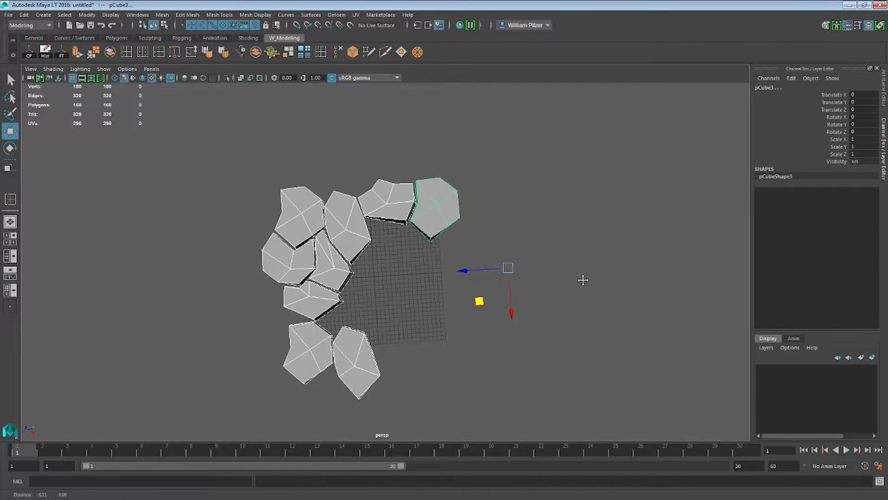
Snap the upper-right stone's pivot to the center of the grid
{"action": "left_click_drag", "start_coordinate": [580, 277], "coordinate": [441, 272], "text": "alt"}
{"action": "left_click", "coordinate": [484, 202]}
{"action": "key", "text": "d"}
{"action": "left_click", "coordinate": [509, 208]}
{"action": "left_click_drag", "start_coordinate": [575, 277], "coordinate": [443, 272]}
Check the pivot placement of the tall stone and the stones along the grid's left edge
{"action": "left_click", "coordinate": [418, 222]}
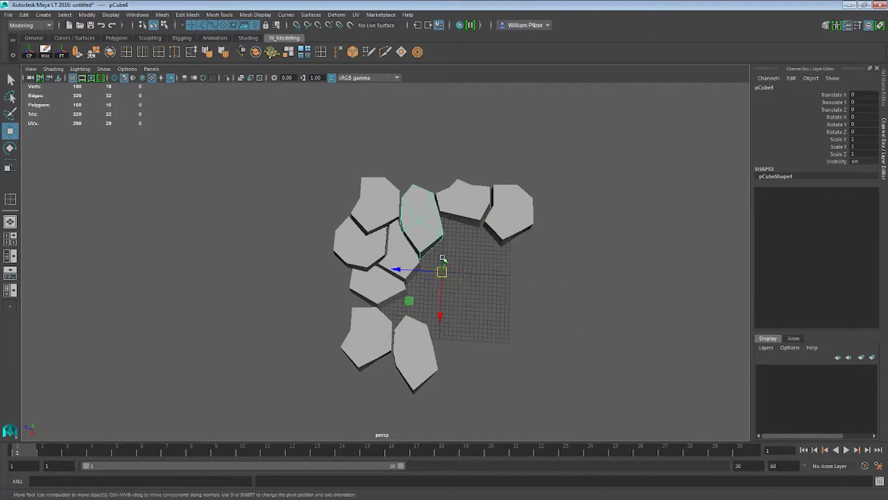
{"action": "left_click", "coordinate": [390, 237]}
{"action": "left_click", "coordinate": [380, 234]}
{"action": "left_click", "coordinate": [390, 289]}
{"action": "left_click", "coordinate": [365, 245]}
{"action": "left_click", "coordinate": [380, 210]}
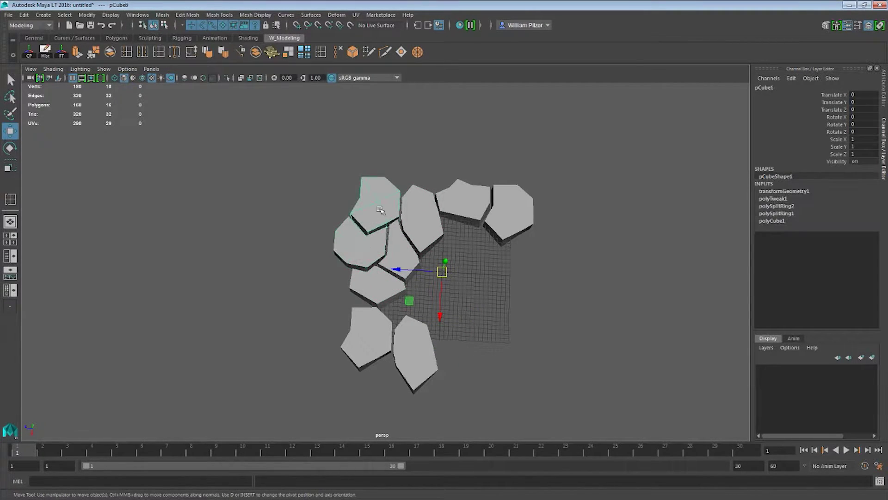
Delete the overlapping duplicate of the lower-left stone
{"action": "left_click", "coordinate": [374, 276]}
{"action": "key", "text": "d"}
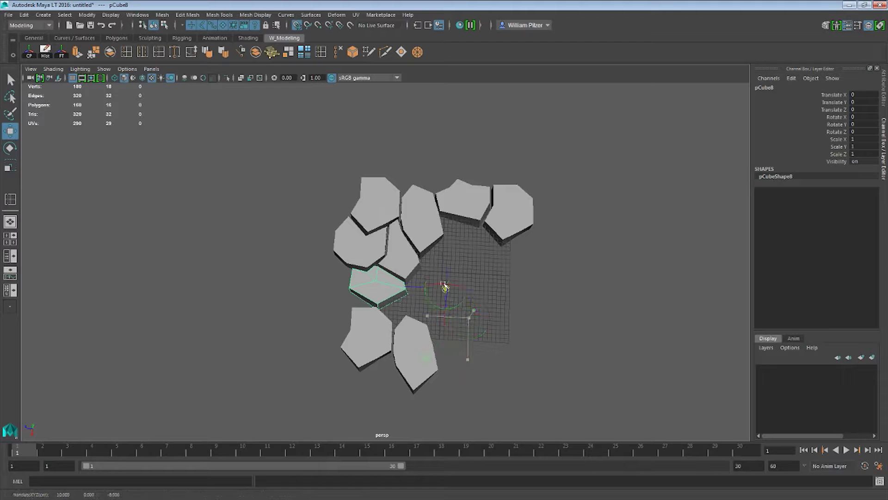
{"action": "left_click_drag", "start_coordinate": [437, 276], "coordinate": [526, 273]}
{"action": "middle_click_drag", "start_coordinate": [553, 264], "coordinate": [491, 271], "text": "alt"}
{"action": "key", "text": "Delete"}
{"action": "left_click_drag", "start_coordinate": [515, 262], "coordinate": [504, 282], "text": "alt"}
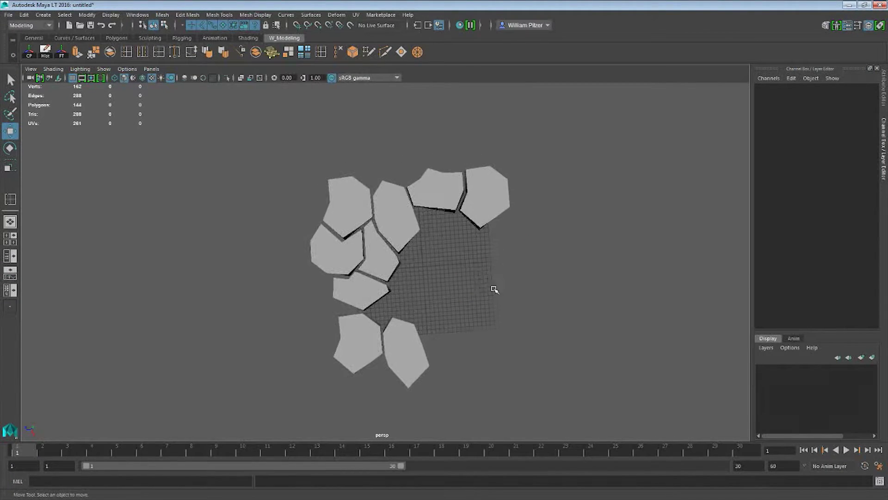
Delete the tall stone's copy at the bottom edge of the grid
{"action": "left_click", "coordinate": [404, 345]}
{"action": "left_click_drag", "start_coordinate": [405, 344], "coordinate": [417, 356], "text": "alt"}
{"action": "key", "text": "d"}
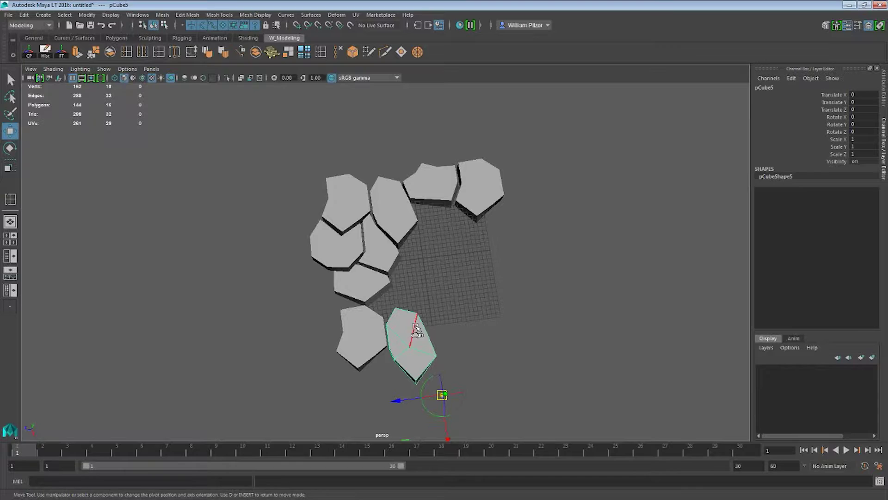
{"action": "left_click_drag", "start_coordinate": [511, 331], "coordinate": [493, 313], "text": "alt"}
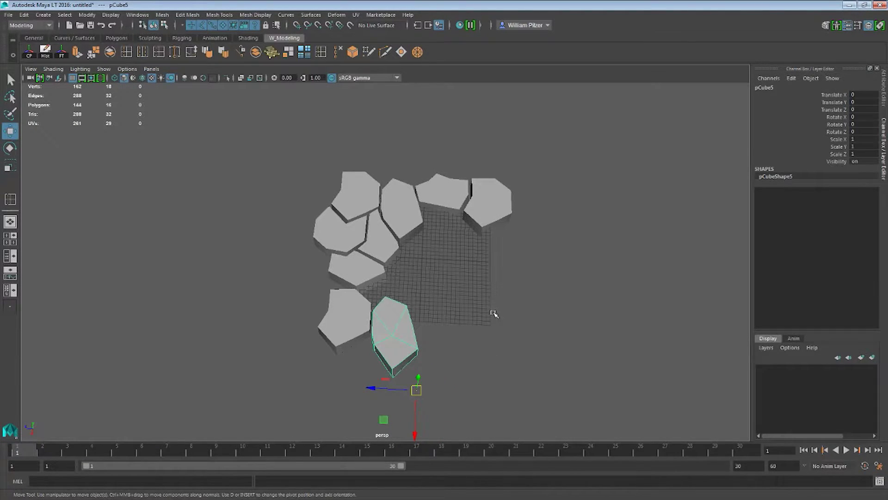
{"action": "left_click_drag", "start_coordinate": [501, 317], "coordinate": [502, 298], "text": "alt"}
{"action": "key", "text": "Delete"}
{"action": "middle_click_drag", "start_coordinate": [453, 223], "coordinate": [462, 231], "text": "alt"}
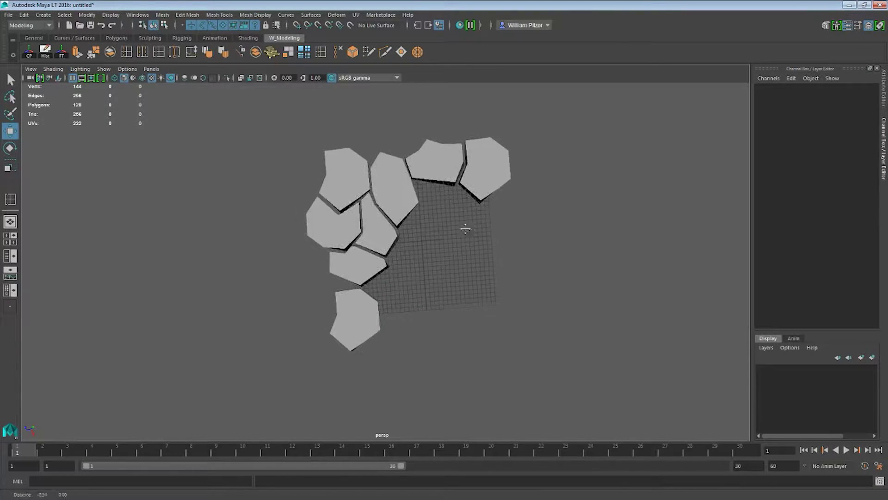
Snap the pivot of the stone at the grid's bottom-left corner to the center of the grid
{"action": "left_click", "coordinate": [373, 306]}
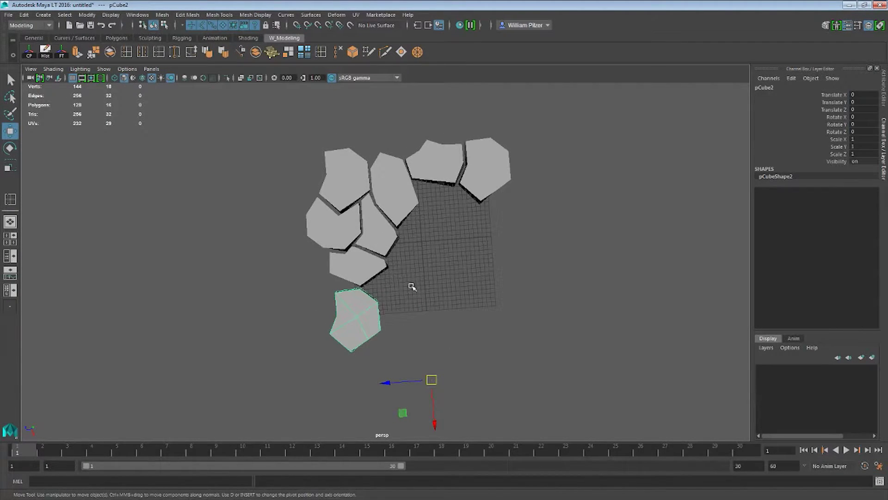
{"action": "key", "text": "d"}
{"action": "key", "text": "x"}
{"action": "left_click_drag", "start_coordinate": [433, 375], "coordinate": [424, 262]}
{"action": "left_click_drag", "start_coordinate": [431, 373], "coordinate": [432, 297]}
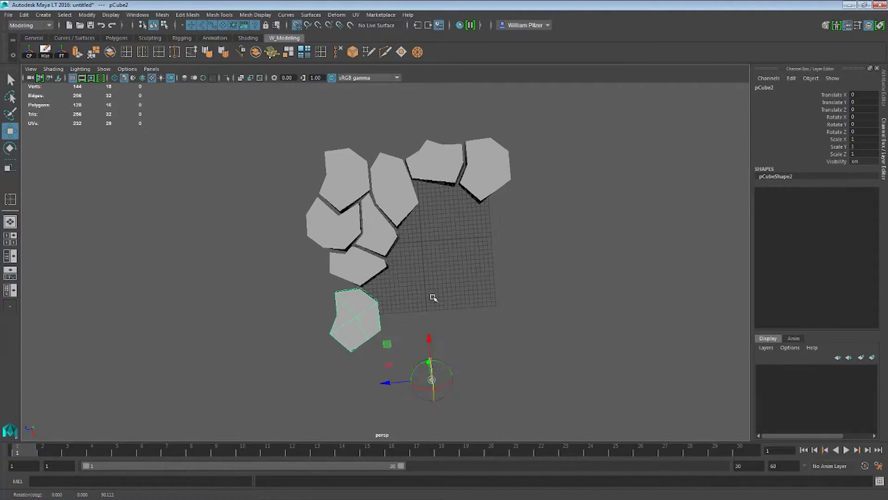
{"action": "left_click_drag", "start_coordinate": [432, 380], "coordinate": [493, 271]}
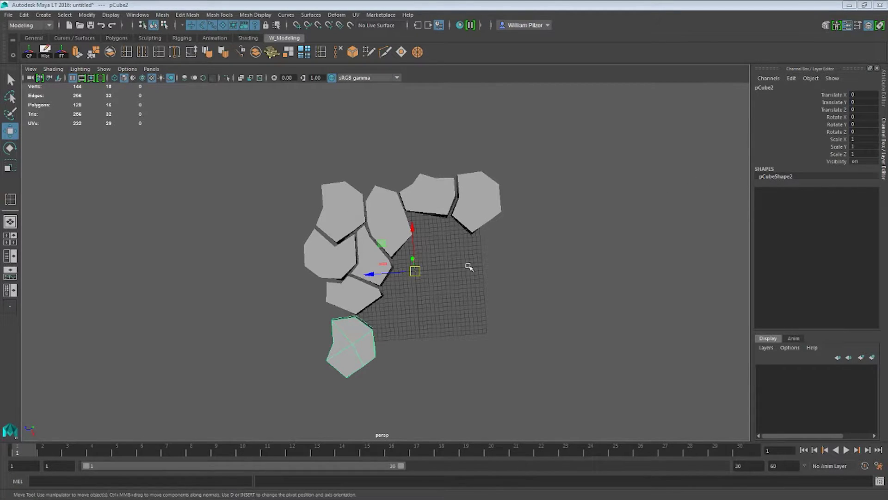
Select all the remaining stones around the grid together
{"action": "left_click_drag", "start_coordinate": [501, 252], "coordinate": [458, 269], "text": "alt"}
{"action": "right_click_drag", "start_coordinate": [459, 268], "coordinate": [586, 253], "text": "alt"}
{"action": "left_click_drag", "start_coordinate": [585, 253], "coordinate": [530, 211], "text": "alt"}
{"action": "left_click", "coordinate": [483, 131]}
{"action": "left_click", "coordinate": [400, 148], "text": "shift"}
{"action": "left_click", "coordinate": [334, 280], "text": "shift"}
{"action": "left_click", "coordinate": [366, 262], "text": "shift"}
{"action": "left_click", "coordinate": [364, 206], "text": "shift"}
{"action": "left_click", "coordinate": [301, 217], "text": "shift"}
{"action": "left_click", "coordinate": [389, 384], "text": "shift"}
{"action": "left_click", "coordinate": [378, 324], "text": "shift"}
{"action": "left_click_drag", "start_coordinate": [471, 285], "coordinate": [502, 216], "text": "alt"}
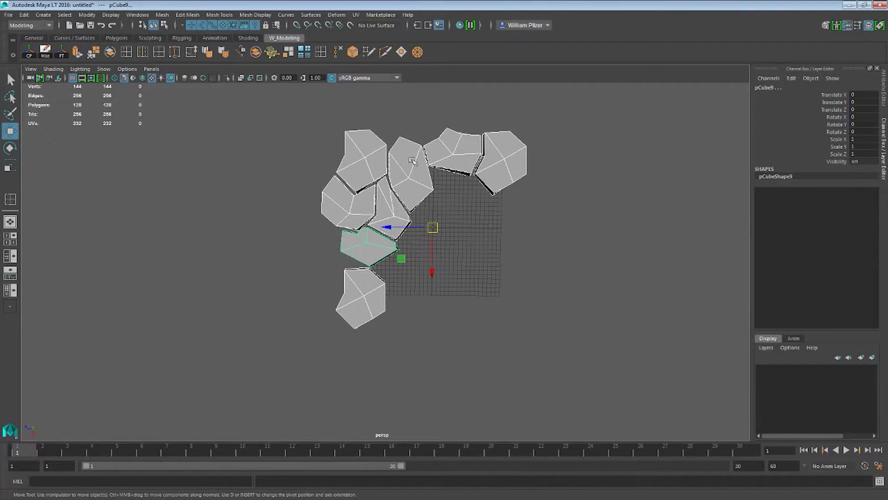
{"action": "middle_click_drag", "start_coordinate": [433, 175], "coordinate": [441, 179], "text": "alt"}
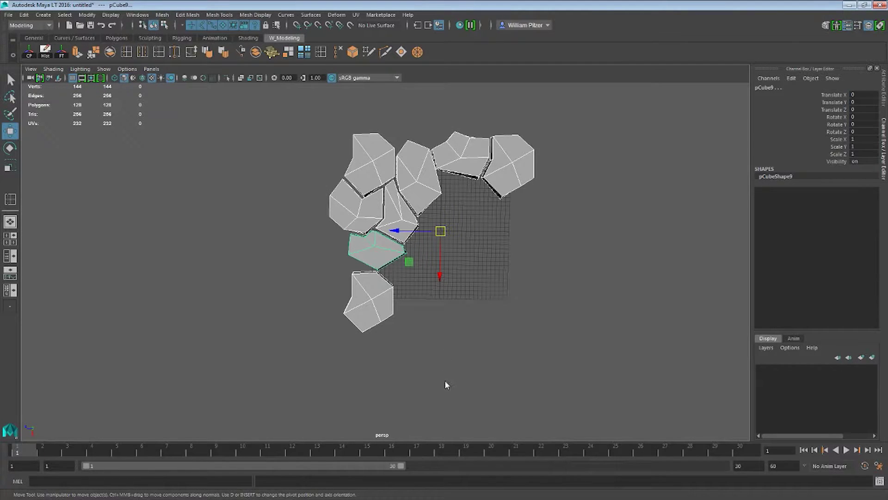
Assign a new Phong material to the selected stones and set its color to a muted red
{"action": "key", "text": "ctrl+a"}
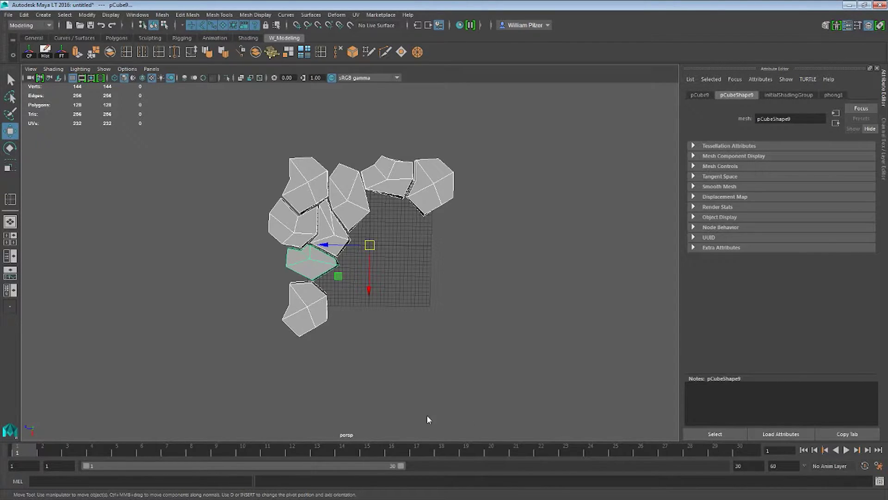
{"action": "middle_click_drag", "start_coordinate": [457, 237], "coordinate": [459, 294], "text": "alt"}
{"action": "left_click", "coordinate": [780, 202]}
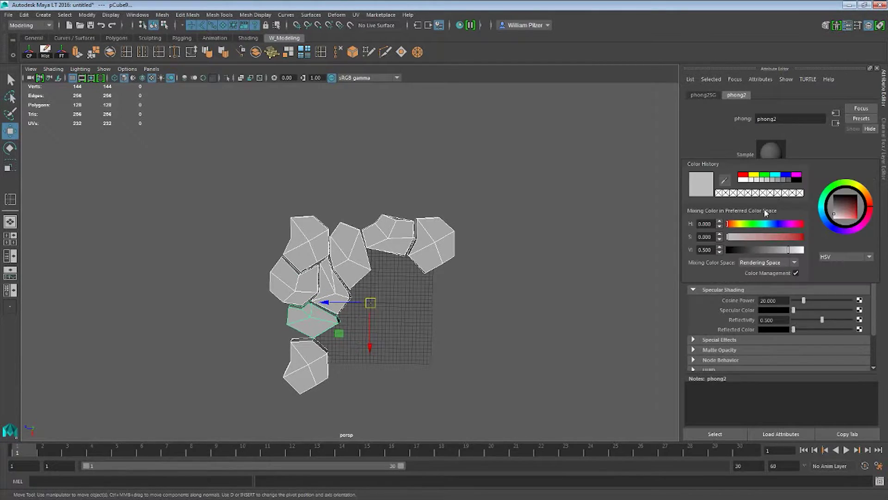
{"action": "left_click", "coordinate": [844, 213]}
{"action": "middle_click_drag", "start_coordinate": [474, 247], "coordinate": [462, 220], "text": "alt"}
{"action": "scroll", "coordinate": [460, 221], "scroll_direction": "up", "scroll_amount": 2}
{"action": "scroll", "coordinate": [544, 198], "scroll_direction": "down", "scroll_amount": 3}
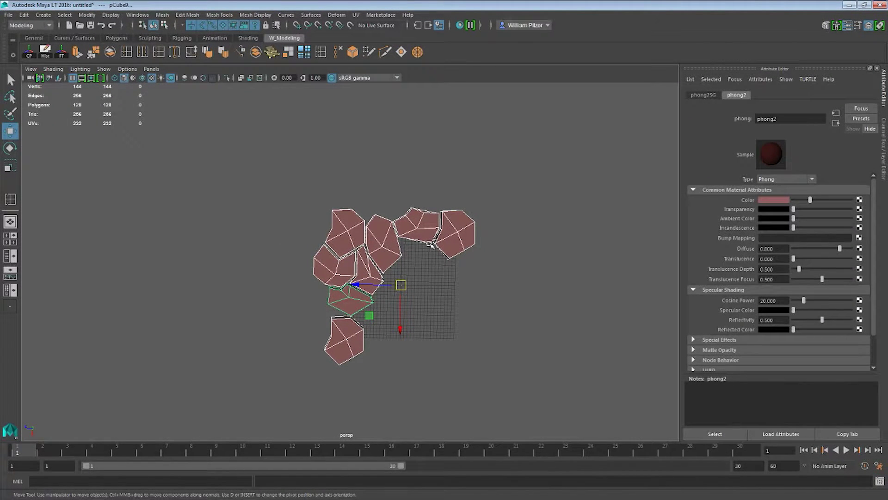
Duplicate the selected stones and set the copies' Translate X to 32
{"action": "key", "text": "ctrl+a"}
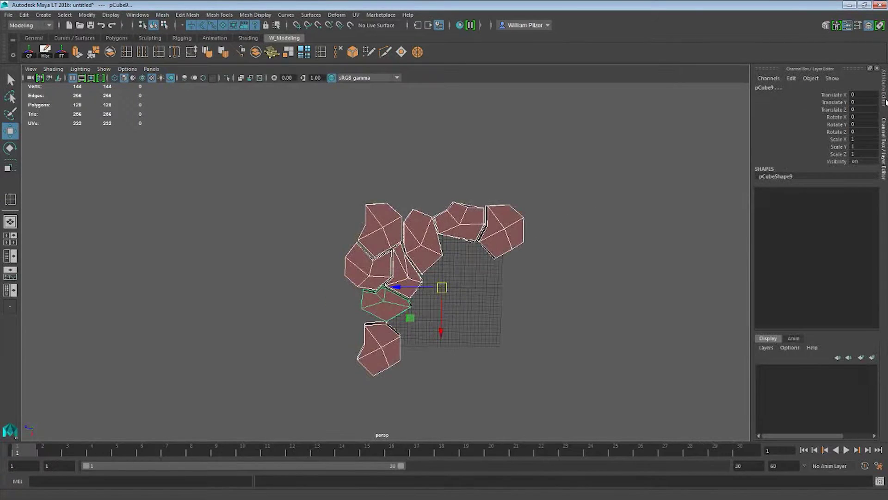
{"action": "key", "text": "ctrl+d"}
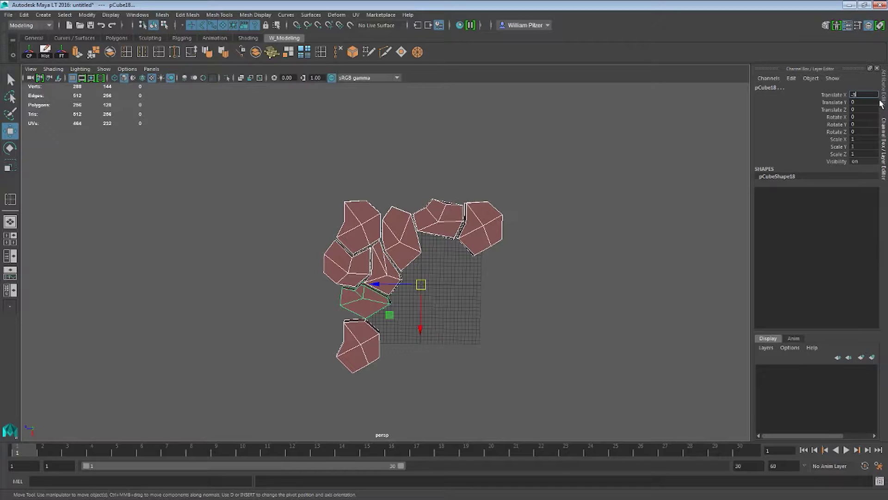
{"action": "key", "text": "Return"}
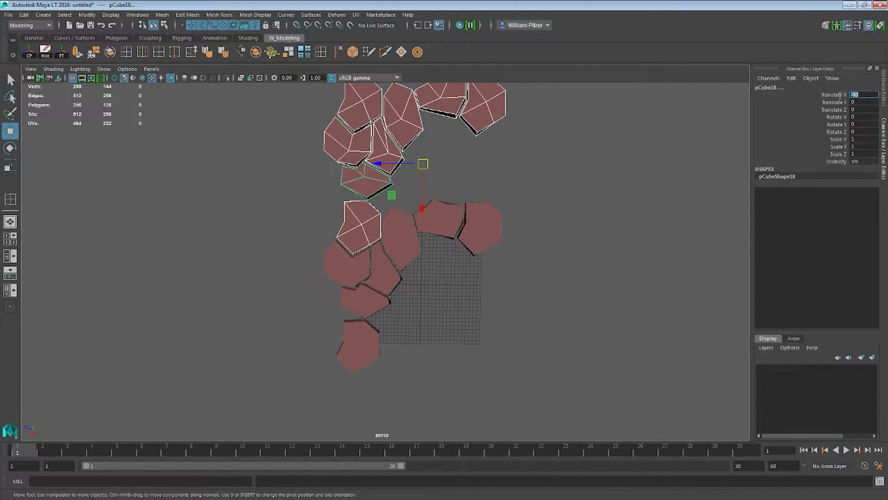
{"action": "type", "text": "32"}
{"action": "key", "text": "Return"}
Delete the copied corner stone that overlaps the original at the grid's bottom-left corner
{"action": "left_click_drag", "start_coordinate": [624, 245], "coordinate": [531, 221], "text": "alt"}
{"action": "left_click", "coordinate": [536, 212]}
{"action": "left_click", "coordinate": [430, 211]}
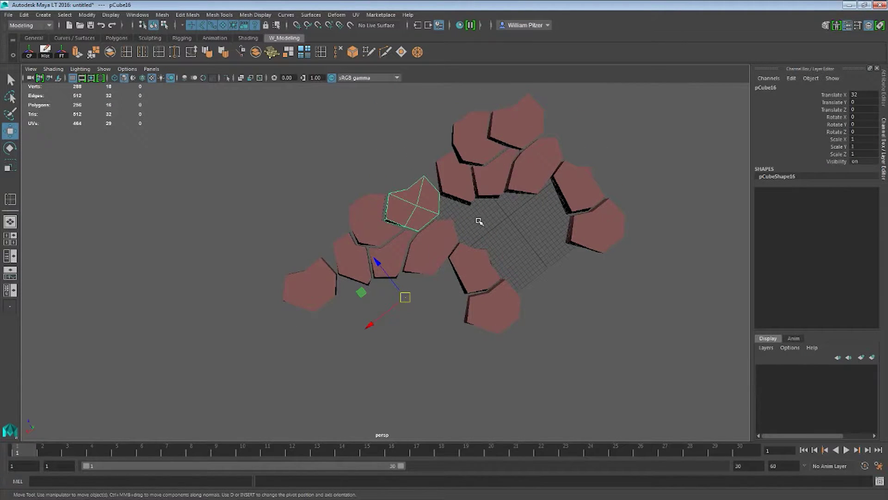
{"action": "key", "text": "Delete"}
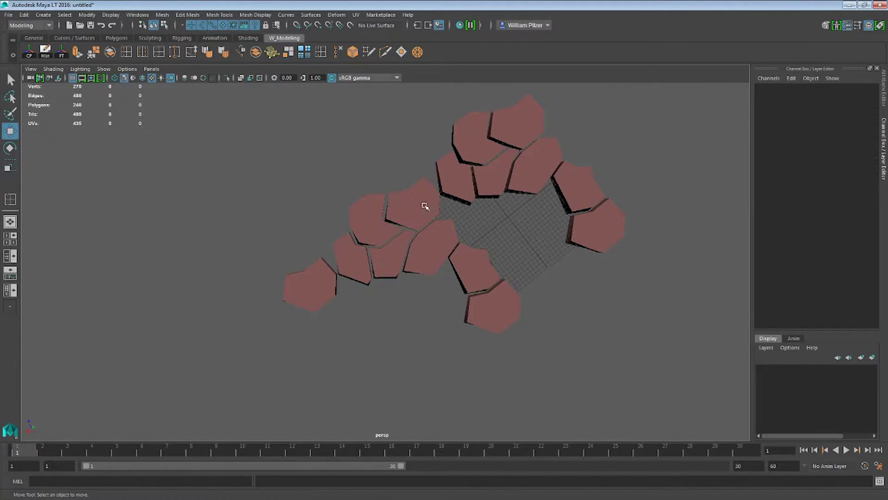
Select all the copied stones offset 32 units in X and assign them a plain gray material
{"action": "left_click_drag", "start_coordinate": [537, 231], "coordinate": [485, 254], "text": "alt"}
{"action": "left_click", "coordinate": [486, 254]}
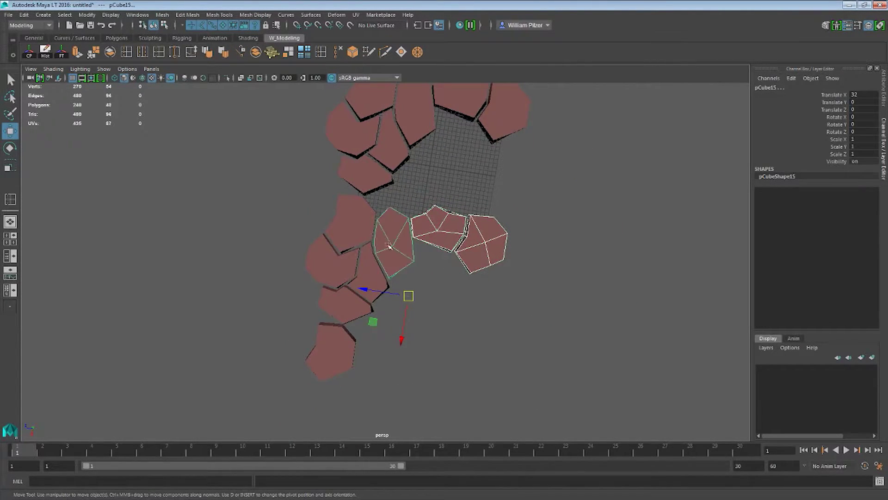
{"action": "left_click", "coordinate": [339, 315], "text": "shift"}
{"action": "left_click_drag", "start_coordinate": [446, 267], "coordinate": [472, 239], "text": "alt"}
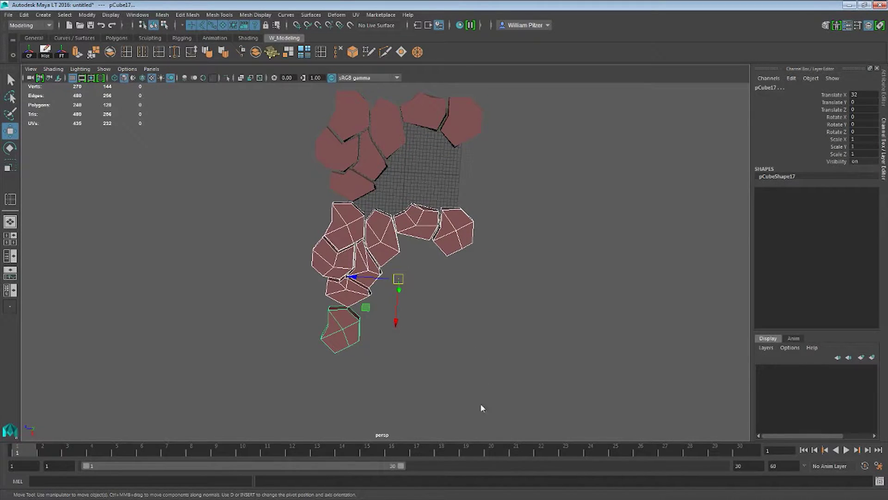
{"action": "left_click_drag", "start_coordinate": [497, 339], "coordinate": [545, 260], "text": "alt"}
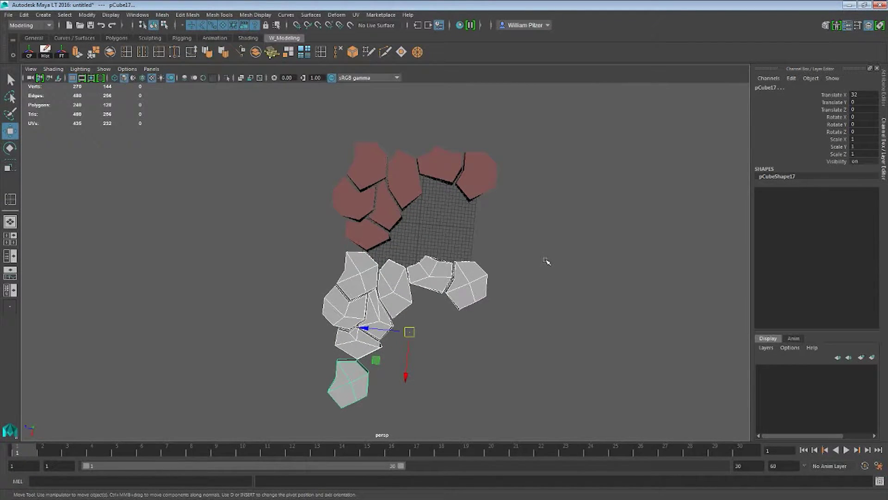
Duplicate all the red stones and set the copies' Translate Z to -32
{"action": "left_click_drag", "start_coordinate": [477, 238], "coordinate": [436, 235], "text": "alt"}
{"action": "middle_click_drag", "start_coordinate": [436, 235], "coordinate": [424, 246], "text": "alt"}
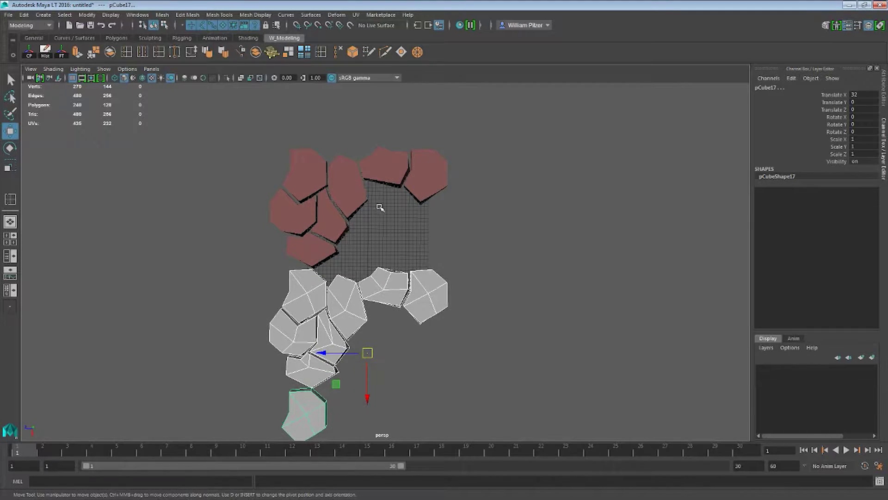
{"action": "middle_click_drag", "start_coordinate": [380, 207], "coordinate": [386, 214], "text": "alt"}
{"action": "left_click_drag", "start_coordinate": [294, 151], "coordinate": [481, 253]}
{"action": "middle_click_drag", "start_coordinate": [488, 244], "coordinate": [469, 239], "text": "alt"}
{"action": "key", "text": "ctrl+d"}
{"action": "left_click", "coordinate": [864, 111]}
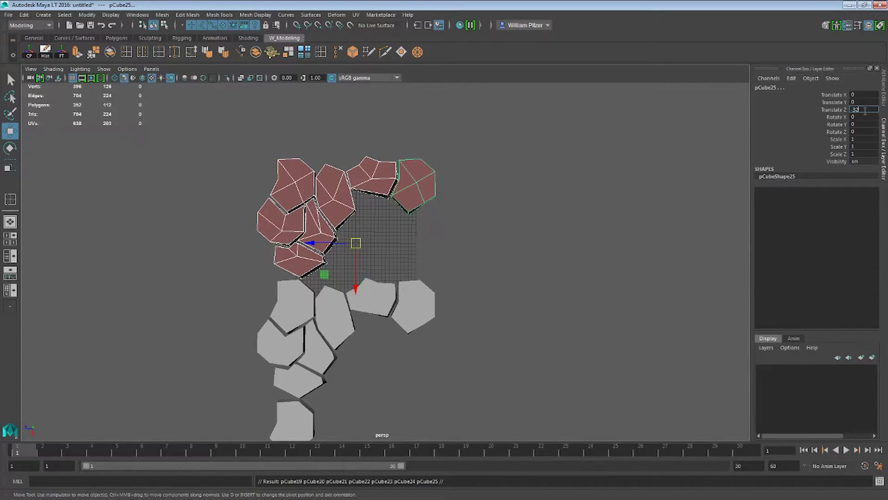
{"action": "key", "text": "Return"}
Delete the duplicated stone overlapping the original at the grid's upper-right corner
{"action": "middle_click_drag", "start_coordinate": [501, 214], "coordinate": [492, 224], "text": "alt"}
{"action": "left_click", "coordinate": [407, 190]}
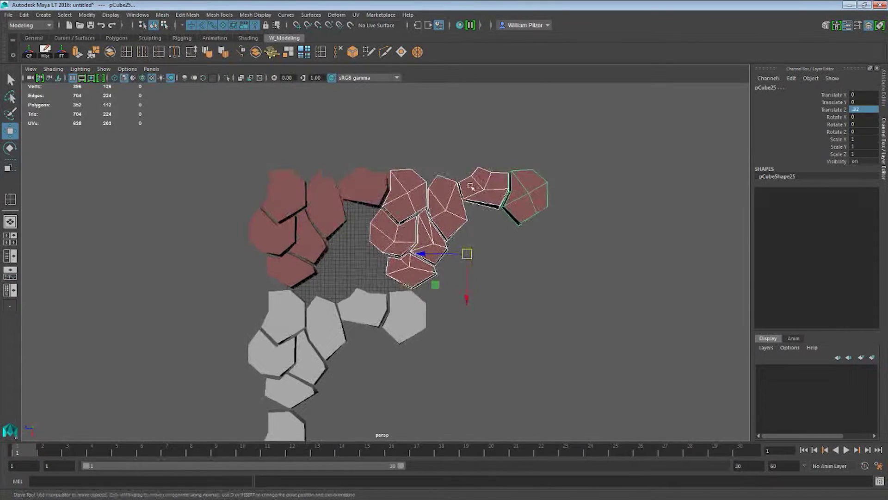
{"action": "left_click", "coordinate": [426, 198]}
{"action": "left_click", "coordinate": [412, 228]}
{"action": "left_click_drag", "start_coordinate": [426, 253], "coordinate": [512, 253]}
{"action": "key", "text": "ctrl+z"}
{"action": "scroll", "coordinate": [509, 244], "scroll_direction": "down", "scroll_amount": 3}
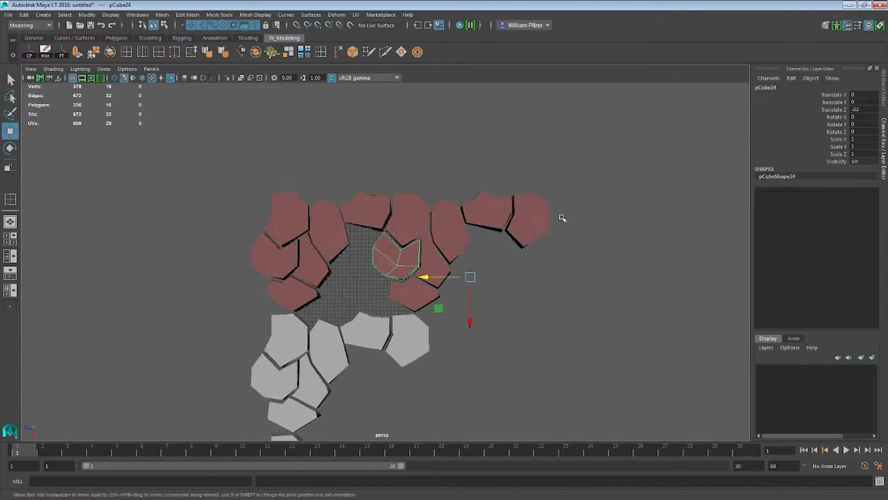
{"action": "left_click", "coordinate": [604, 238]}
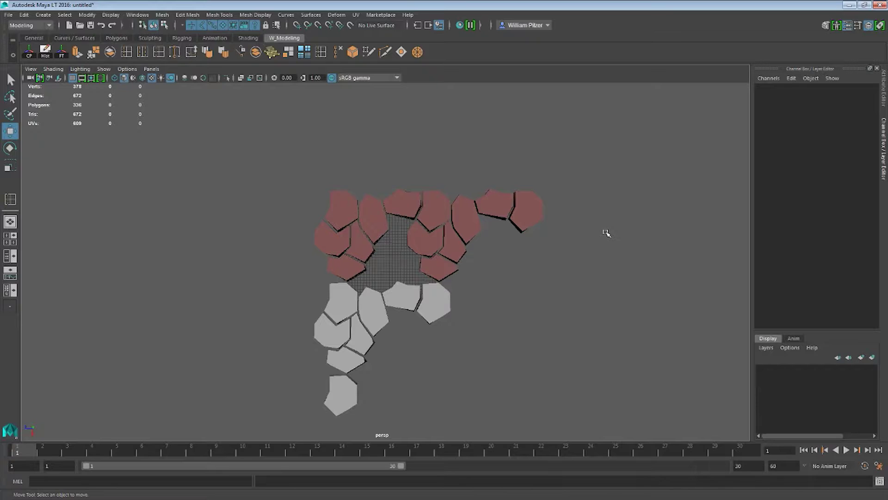
Duplicate the notched stone on the grid's right edge and move the copy into the open lower area, about X 8.244, Z -22.545
{"action": "scroll", "coordinate": [601, 233], "scroll_direction": "up", "scroll_amount": 5}
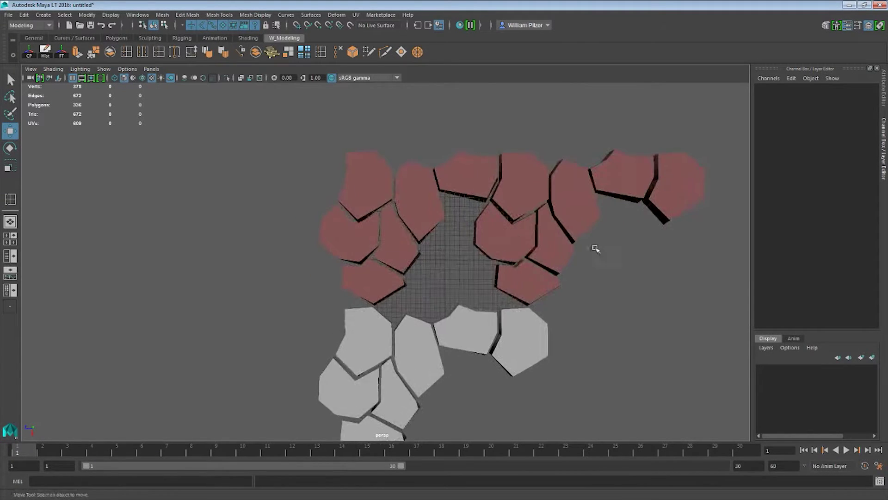
{"action": "middle_click_drag", "start_coordinate": [573, 250], "coordinate": [547, 236], "text": "alt"}
{"action": "right_click_drag", "start_coordinate": [547, 236], "coordinate": [561, 242], "text": "alt"}
{"action": "middle_click_drag", "start_coordinate": [561, 242], "coordinate": [551, 247], "text": "alt"}
{"action": "middle_click_drag", "start_coordinate": [497, 257], "coordinate": [474, 271], "text": "alt"}
{"action": "left_click", "coordinate": [465, 254]}
{"action": "key", "text": "ctrl+d"}
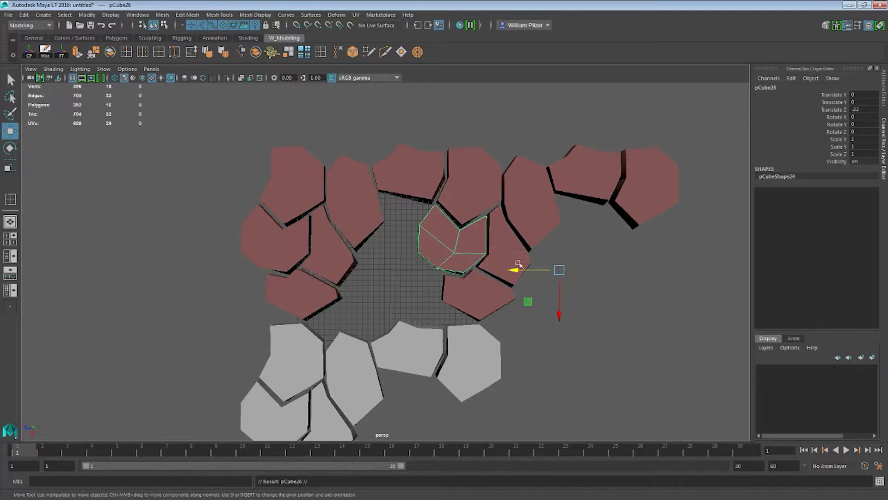
{"action": "middle_click_drag", "start_coordinate": [526, 299], "coordinate": [479, 323]}
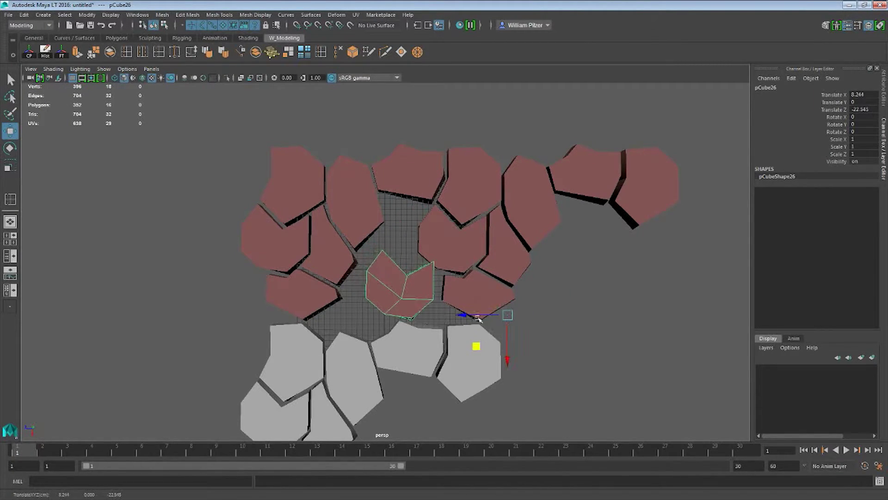
Move the new stone's vertices to form a rounded polygon with narrow gaps beside the two stones on the grid's right edge
{"action": "key", "text": "F9"}
{"action": "left_click_drag", "start_coordinate": [426, 255], "coordinate": [401, 316]}
{"action": "left_click_drag", "start_coordinate": [400, 267], "coordinate": [415, 280]}
{"action": "left_click_drag", "start_coordinate": [378, 307], "coordinate": [400, 301]}
{"action": "left_click_drag", "start_coordinate": [376, 239], "coordinate": [389, 259]}
{"action": "left_click_drag", "start_coordinate": [352, 282], "coordinate": [383, 285]}
{"action": "left_click_drag", "start_coordinate": [350, 242], "coordinate": [383, 282]}
{"action": "left_click_drag", "start_coordinate": [338, 299], "coordinate": [356, 334]}
{"action": "left_click_drag", "start_coordinate": [390, 283], "coordinate": [420, 311]}
{"action": "left_click_drag", "start_coordinate": [373, 326], "coordinate": [384, 308]}
{"action": "right_click_drag", "start_coordinate": [553, 267], "coordinate": [505, 269], "text": "alt"}
{"action": "right_click_drag", "start_coordinate": [439, 271], "coordinate": [471, 272], "text": "alt"}
{"action": "middle_click_drag", "start_coordinate": [472, 272], "coordinate": [416, 272], "text": "alt"}
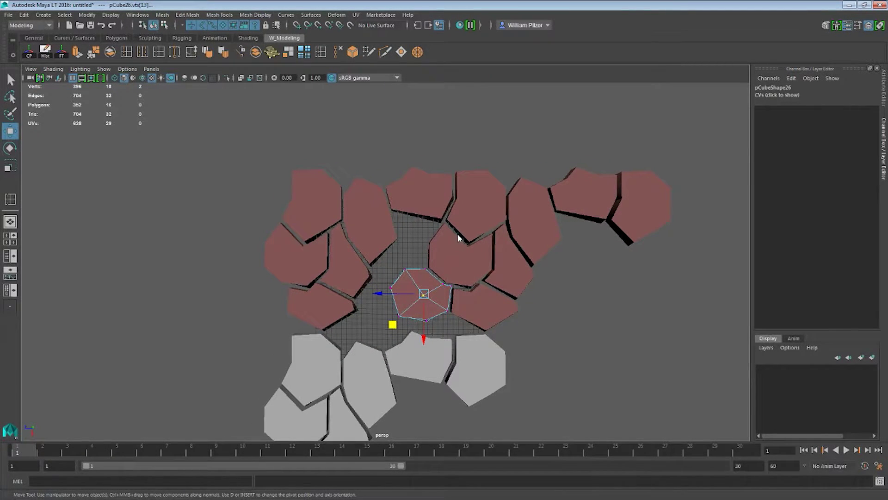
Duplicate the rounded stone and move the copy up to the opening below the top row, about X -2.413, Z -20.961
{"action": "left_click", "coordinate": [421, 200]}
{"action": "left_click", "coordinate": [451, 286]}
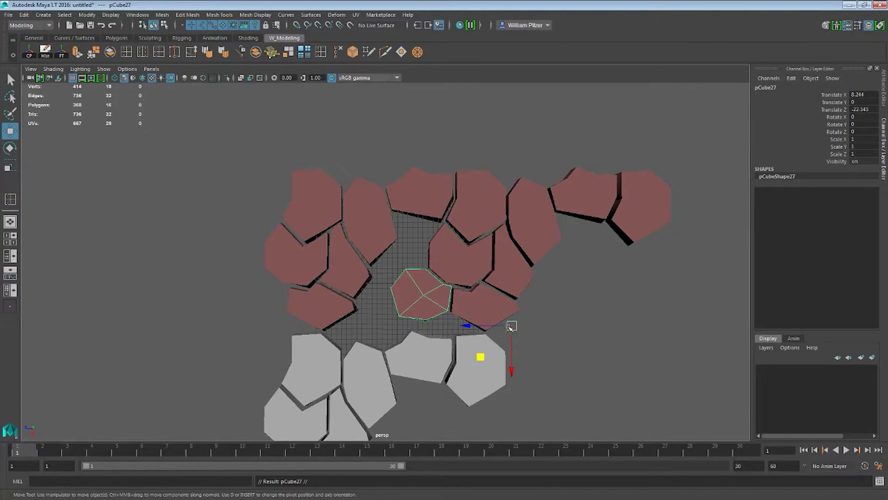
{"action": "middle_click_drag", "start_coordinate": [479, 355], "coordinate": [472, 303]}
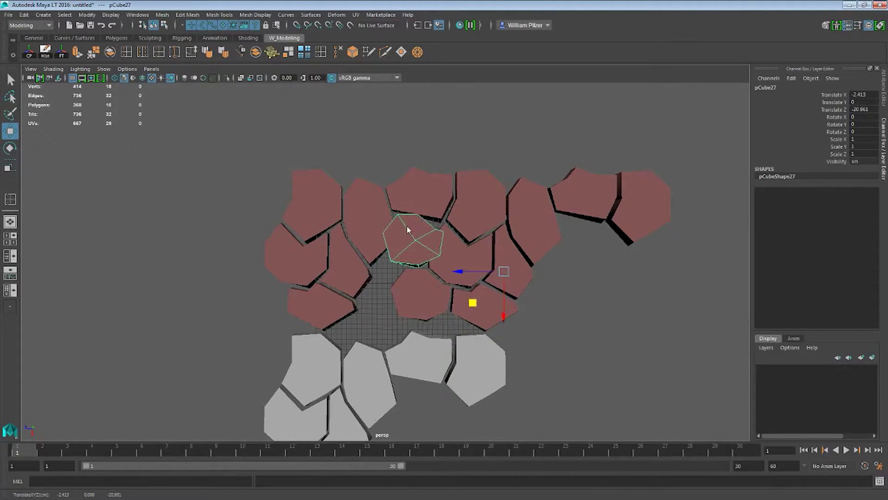
Move the copy's upper vertices to follow the lower edge of the top-row stone with a narrow gap
{"action": "key", "text": "F9"}
{"action": "right_click_drag", "start_coordinate": [369, 225], "coordinate": [504, 252], "text": "alt"}
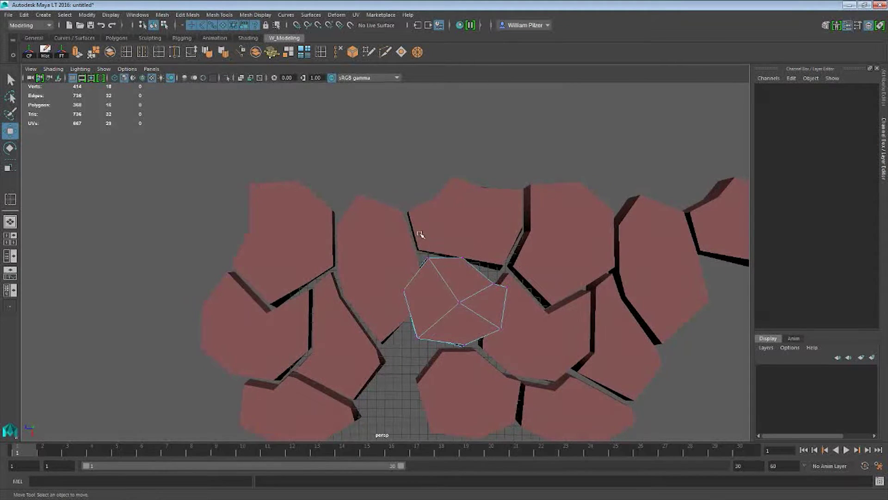
{"action": "left_click_drag", "start_coordinate": [418, 233], "coordinate": [437, 280]}
{"action": "middle_click_drag", "start_coordinate": [423, 296], "coordinate": [474, 232], "text": "alt"}
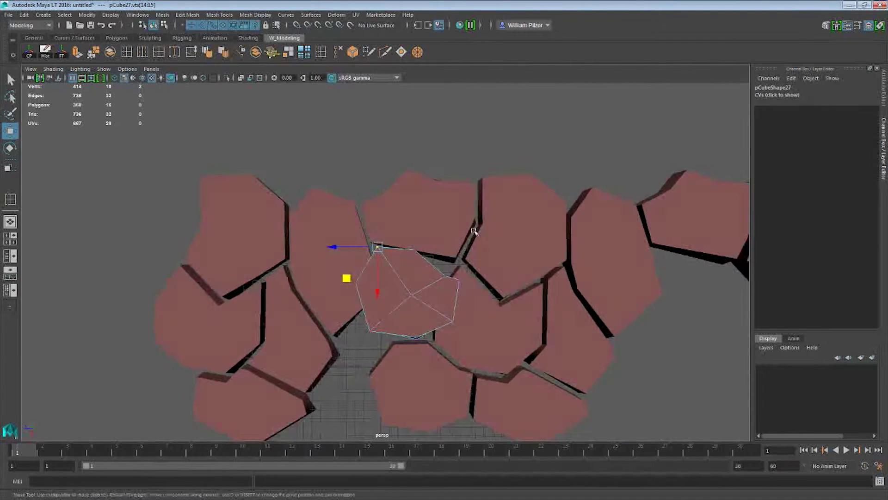
{"action": "left_click_drag", "start_coordinate": [404, 226], "coordinate": [438, 286]}
{"action": "left_click_drag", "start_coordinate": [383, 281], "coordinate": [415, 294]}
Pull the copy's right-side and lower-right vertices inward to leave a narrow gap along the notched neighboring stone
{"action": "middle_click_drag", "start_coordinate": [501, 288], "coordinate": [521, 243], "text": "alt"}
{"action": "left_click_drag", "start_coordinate": [499, 253], "coordinate": [472, 223]}
{"action": "left_click_drag", "start_coordinate": [446, 264], "coordinate": [421, 279]}
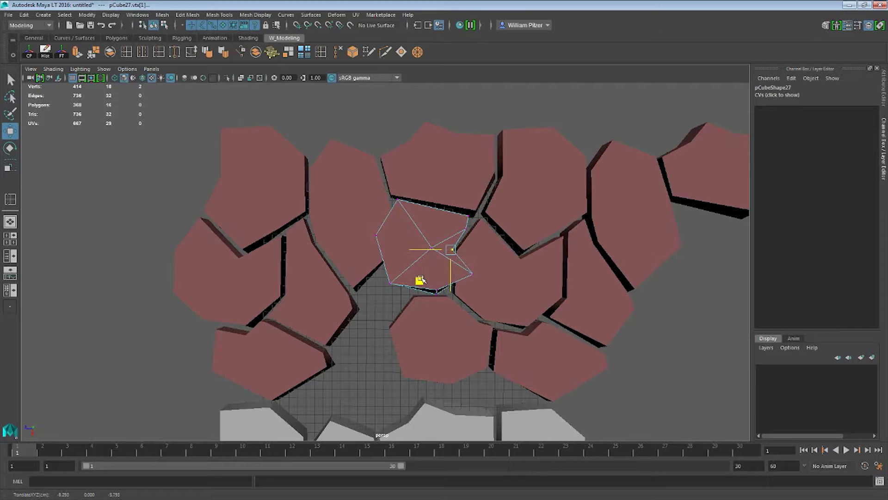
{"action": "left_click", "coordinate": [462, 226]}
{"action": "left_click_drag", "start_coordinate": [430, 259], "coordinate": [439, 255]}
{"action": "left_click_drag", "start_coordinate": [549, 232], "coordinate": [509, 240], "text": "alt"}
{"action": "mouse_move", "coordinate": [408, 284]}
{"action": "middle_mouse_down"}
{"action": "mouse_move", "coordinate": [391, 284]}
{"action": "mouse_move", "coordinate": [426, 277]}
{"action": "mouse_move", "coordinate": [409, 292]}
{"action": "middle_mouse_up"}
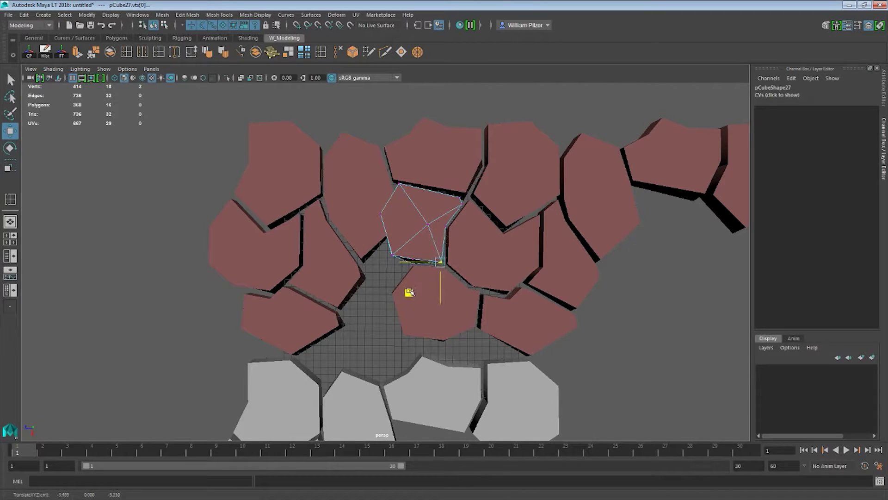
Pull the stone's left-side and lower-left vertices inward so it clears the tall stone beside it
{"action": "middle_click_drag", "start_coordinate": [439, 234], "coordinate": [474, 229], "text": "alt"}
{"action": "left_click_drag", "start_coordinate": [397, 193], "coordinate": [425, 226]}
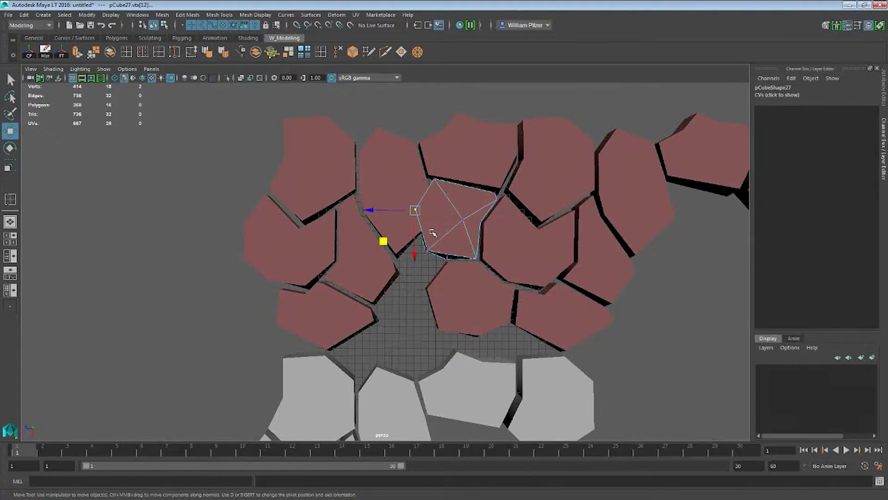
{"action": "middle_click_drag", "start_coordinate": [388, 239], "coordinate": [403, 220]}
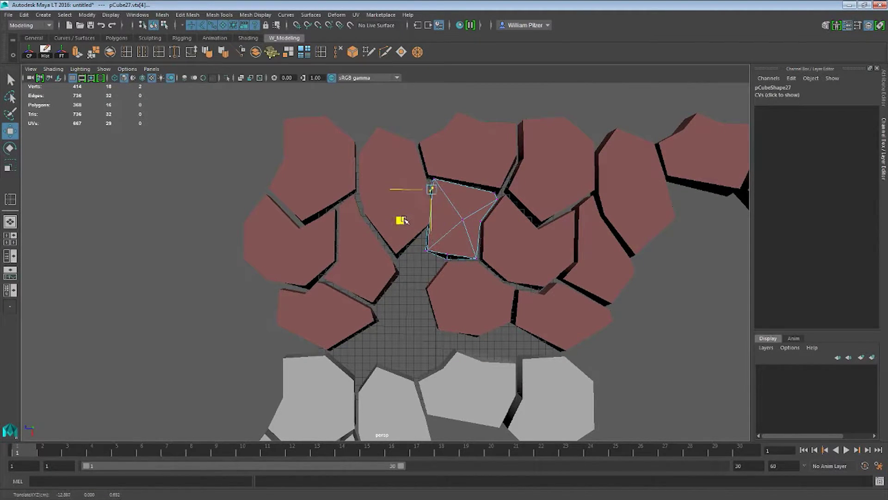
{"action": "left_click_drag", "start_coordinate": [405, 235], "coordinate": [435, 268]}
{"action": "middle_click_drag", "start_coordinate": [407, 284], "coordinate": [419, 241]}
{"action": "left_click_drag", "start_coordinate": [419, 241], "coordinate": [452, 267]}
{"action": "middle_click_drag", "start_coordinate": [419, 285], "coordinate": [414, 285]}
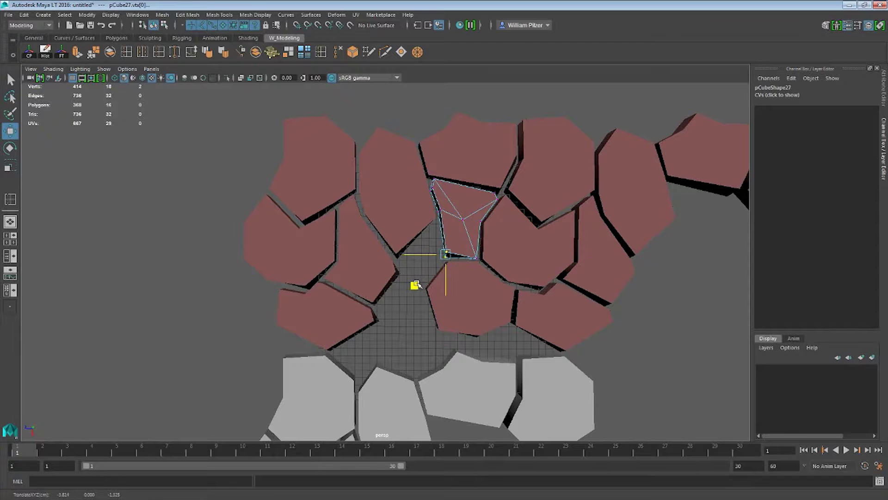
Duplicate the narrow stone in object mode and move the copy above the gray stones, about X 12.568, Z -13.634
{"action": "right_click_drag", "start_coordinate": [562, 234], "coordinate": [498, 234], "text": "alt"}
{"action": "middle_click_drag", "start_coordinate": [497, 235], "coordinate": [460, 207], "text": "alt"}
{"action": "mouse_move", "coordinate": [460, 207]}
{"action": "right_mouse_down", "text": "alt"}
{"action": "mouse_move", "coordinate": [483, 211]}
{"action": "mouse_move", "coordinate": [473, 203]}
{"action": "mouse_move", "coordinate": [498, 184]}
{"action": "mouse_move", "coordinate": [462, 206]}
{"action": "right_mouse_up", "text": "alt"}
{"action": "key", "text": "F8"}
{"action": "key", "text": "ctrl+d"}
{"action": "middle_click_drag", "start_coordinate": [476, 253], "coordinate": [441, 326]}
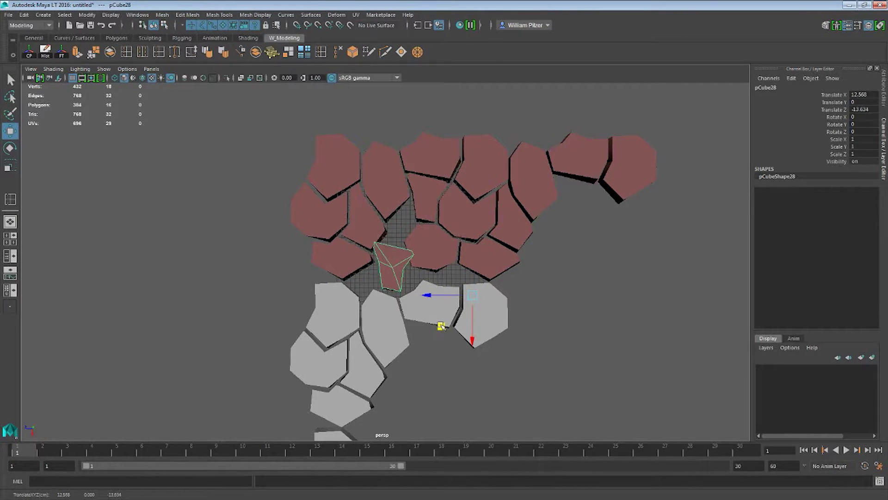
Move the new copy's bottom vertices to fit against the upper edges of the gray stones
{"action": "middle_click_drag", "start_coordinate": [444, 286], "coordinate": [465, 251], "text": "alt"}
{"action": "right_click_drag", "start_coordinate": [465, 251], "coordinate": [522, 250], "text": "alt"}
{"action": "right_click_drag", "start_coordinate": [419, 217], "coordinate": [396, 219]}
{"action": "left_click_drag", "start_coordinate": [425, 244], "coordinate": [403, 286]}
{"action": "left_click", "coordinate": [435, 220]}
{"action": "left_click_drag", "start_coordinate": [406, 254], "coordinate": [421, 279]}
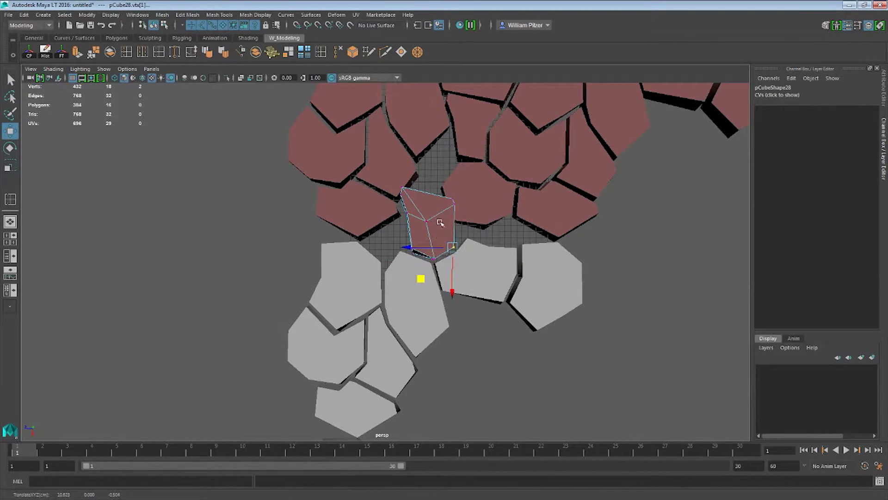
Stretch the stone's right corner toward the gray stone below and pull its upper-right and upper-left vertices clear of the neighbors
{"action": "left_click", "coordinate": [447, 201]}
{"action": "left_click_drag", "start_coordinate": [424, 235], "coordinate": [434, 263]}
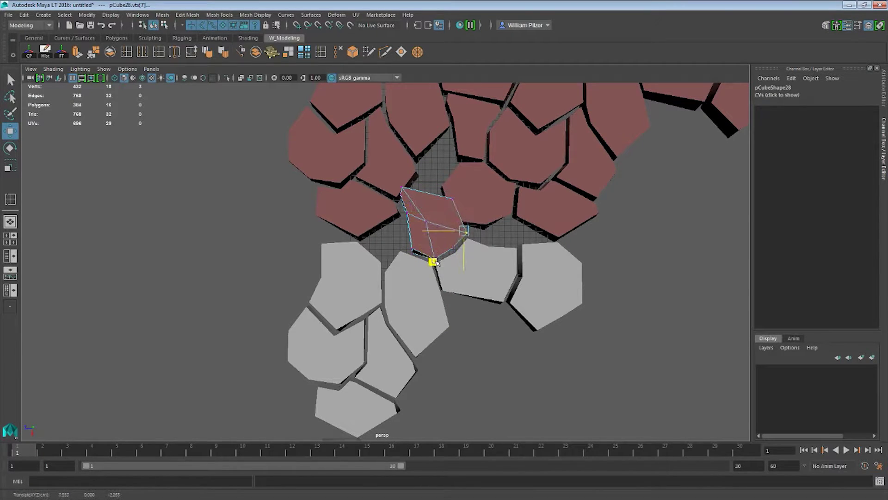
{"action": "left_click", "coordinate": [451, 199]}
{"action": "left_click_drag", "start_coordinate": [420, 230], "coordinate": [421, 252]}
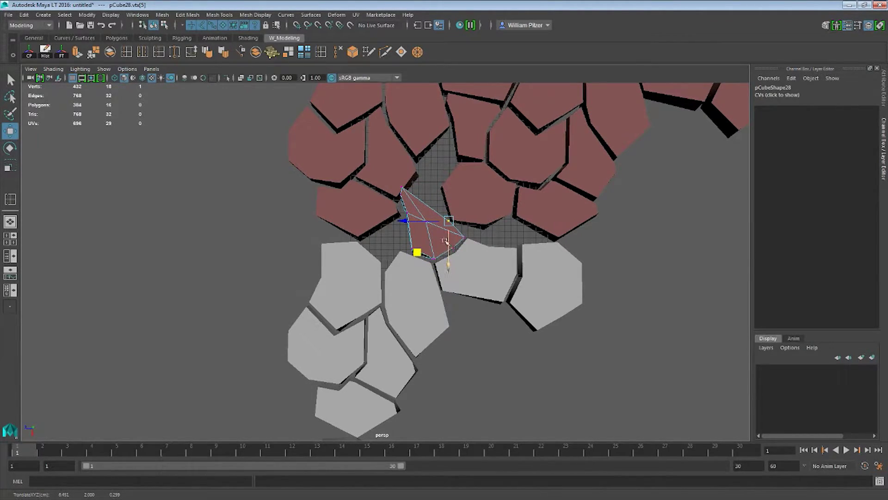
{"action": "left_click_drag", "start_coordinate": [388, 172], "coordinate": [414, 195]}
{"action": "left_click_drag", "start_coordinate": [370, 221], "coordinate": [401, 221]}
Adjust the stone's left and bottom vertices to leave narrow gaps to the red stone and the gray stones below
{"action": "left_click_drag", "start_coordinate": [503, 235], "coordinate": [363, 191], "text": "alt"}
{"action": "left_click_drag", "start_coordinate": [325, 215], "coordinate": [347, 195]}
{"action": "left_click_drag", "start_coordinate": [368, 223], "coordinate": [329, 202]}
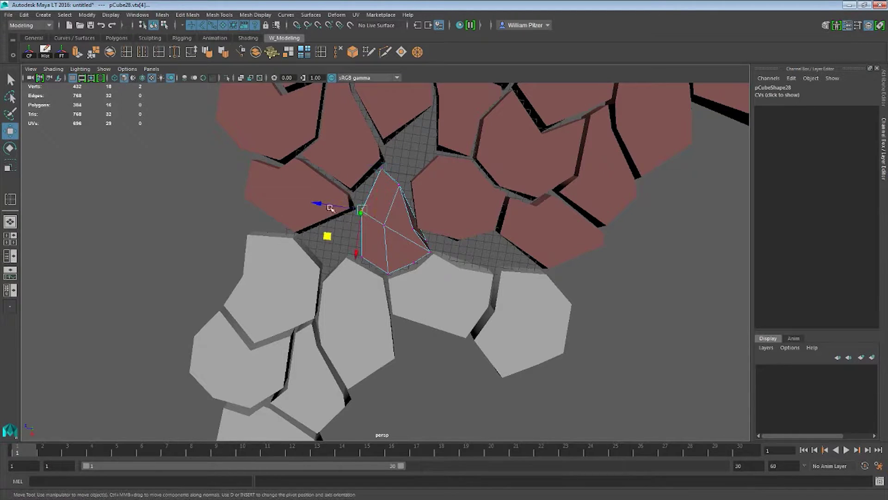
{"action": "left_click_drag", "start_coordinate": [330, 235], "coordinate": [325, 218]}
{"action": "left_click_drag", "start_coordinate": [425, 248], "coordinate": [450, 238], "text": "alt"}
{"action": "left_click_drag", "start_coordinate": [344, 239], "coordinate": [394, 281]}
{"action": "left_click_drag", "start_coordinate": [395, 267], "coordinate": [398, 278], "text": "alt"}
{"action": "left_click_drag", "start_coordinate": [362, 304], "coordinate": [348, 303]}
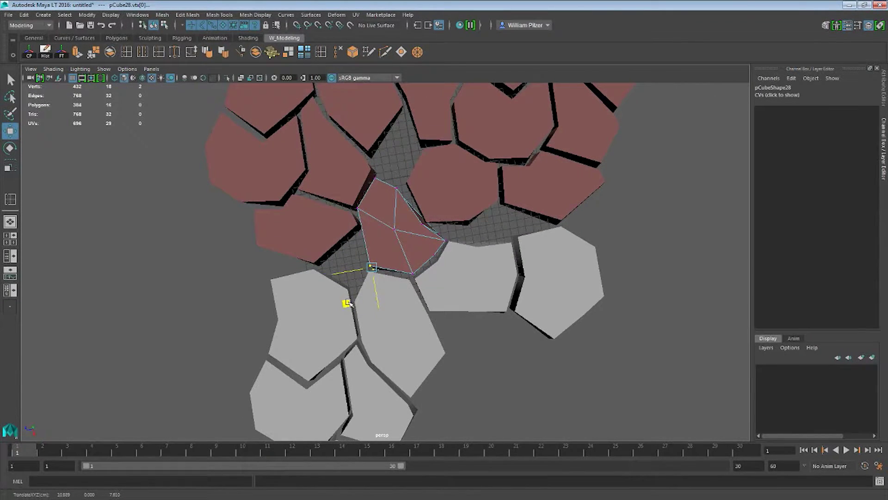
{"action": "left_click_drag", "start_coordinate": [402, 257], "coordinate": [409, 289]}
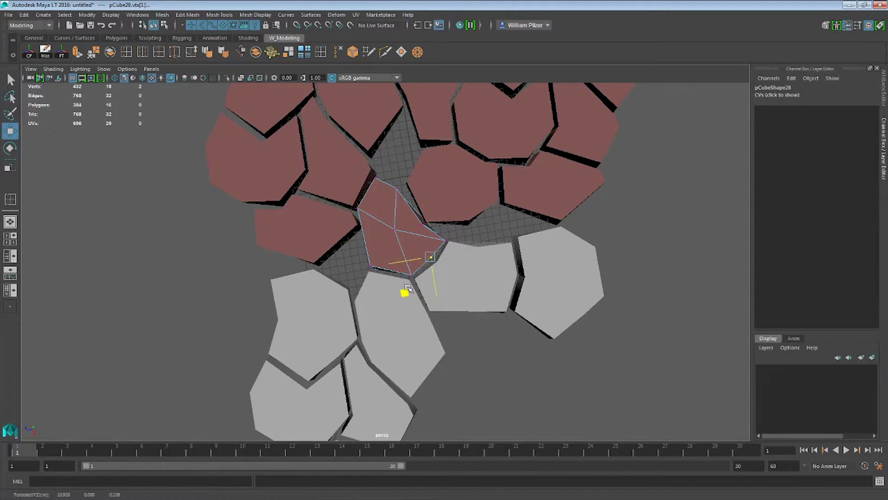
Fine-tune the stone's right-side and top vertices to even out the gap beside the rounded stone
{"action": "middle_click_drag", "start_coordinate": [477, 238], "coordinate": [470, 252], "text": "alt"}
{"action": "right_click_drag", "start_coordinate": [422, 236], "coordinate": [462, 247], "text": "alt"}
{"action": "left_click_drag", "start_coordinate": [462, 248], "coordinate": [463, 252], "text": "alt"}
{"action": "left_click_drag", "start_coordinate": [417, 283], "coordinate": [404, 273]}
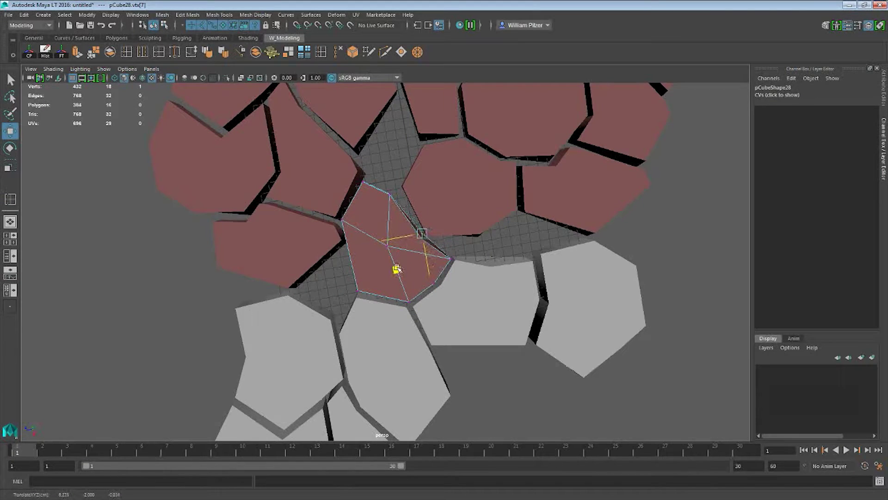
{"action": "middle_click_drag", "start_coordinate": [412, 216], "coordinate": [406, 241], "text": "alt"}
{"action": "left_click_drag", "start_coordinate": [363, 254], "coordinate": [365, 252]}
{"action": "middle_click_drag", "start_coordinate": [464, 215], "coordinate": [459, 219], "text": "alt"}
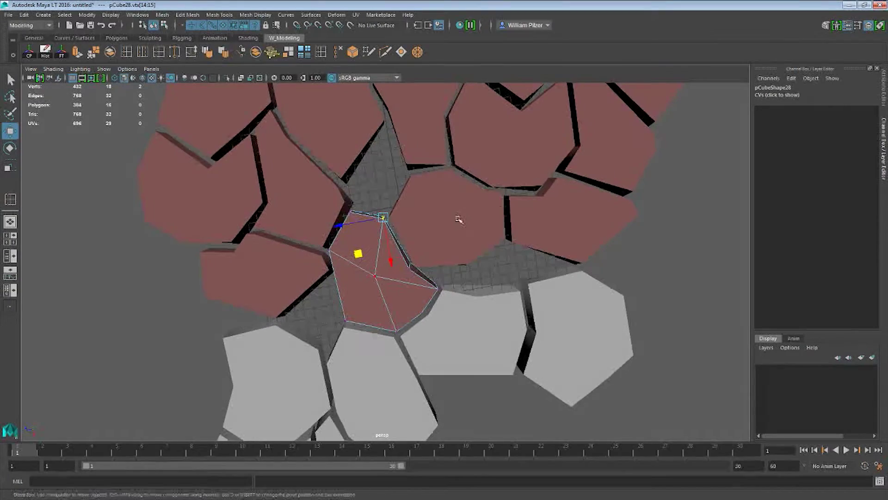
Duplicate the finished stone in object mode and move the copy into the gap on the grid's lower left
{"action": "left_click_drag", "start_coordinate": [461, 217], "coordinate": [416, 191], "text": "alt"}
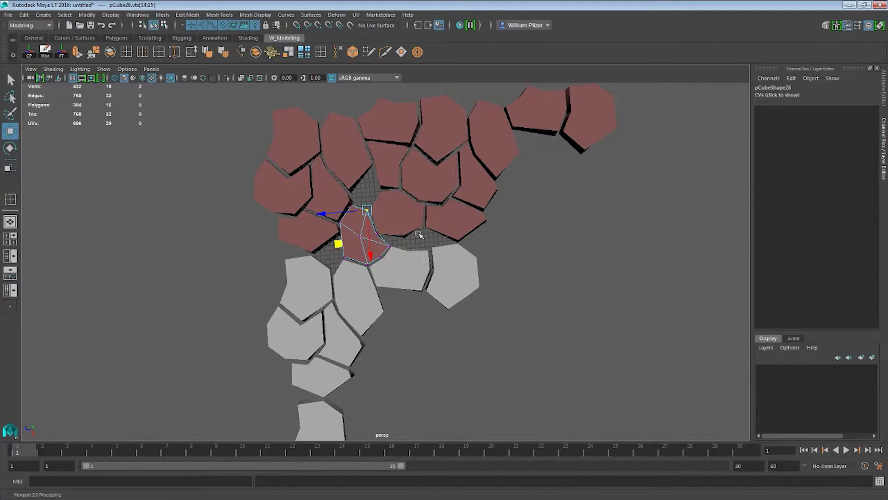
{"action": "scroll", "coordinate": [419, 238], "scroll_direction": "up", "scroll_amount": 5}
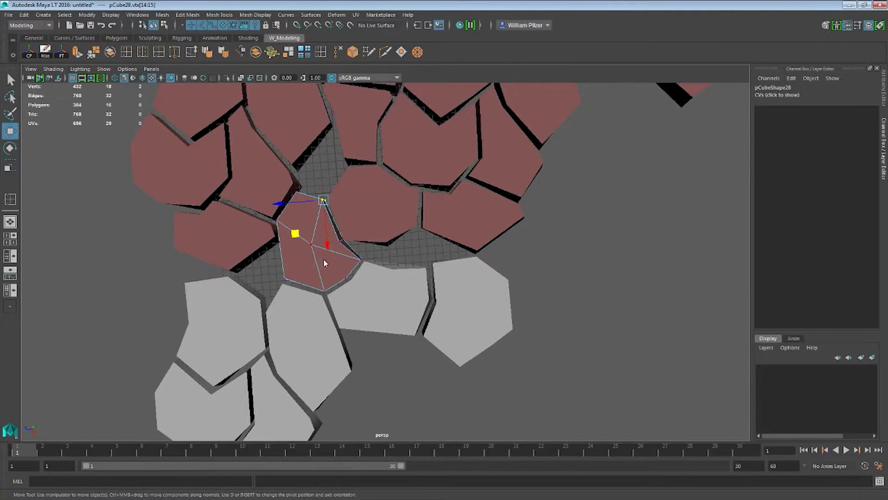
{"action": "right_click_drag", "start_coordinate": [346, 229], "coordinate": [373, 207]}
{"action": "middle_click_drag", "start_coordinate": [391, 231], "coordinate": [551, 224], "text": "alt"}
{"action": "right_click_drag", "start_coordinate": [550, 224], "coordinate": [467, 233], "text": "alt"}
{"action": "left_click_drag", "start_coordinate": [468, 233], "coordinate": [460, 264], "text": "alt"}
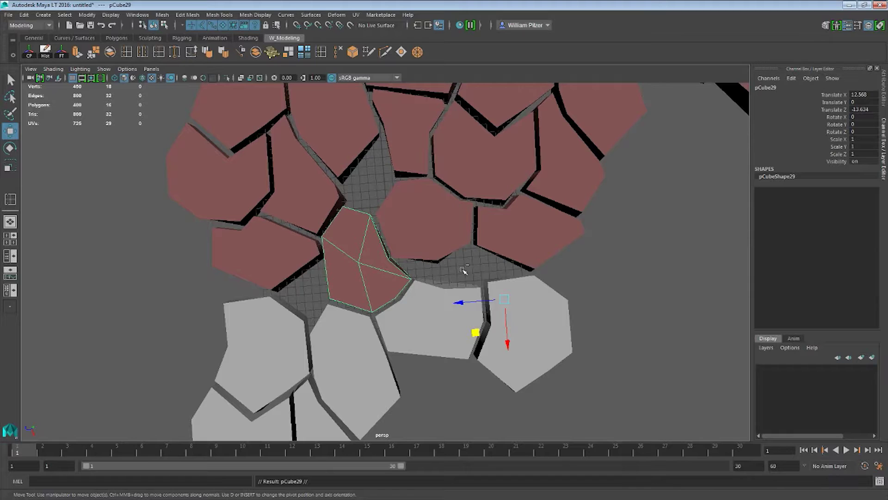
{"action": "left_click_drag", "start_coordinate": [476, 331], "coordinate": [368, 265]}
Move the copied stone's top and left vertices into the corner between the red stones and the gray stone below
{"action": "right_click_drag", "start_coordinate": [327, 247], "coordinate": [300, 247]}
{"action": "middle_click_drag", "start_coordinate": [301, 248], "coordinate": [351, 289], "text": "alt"}
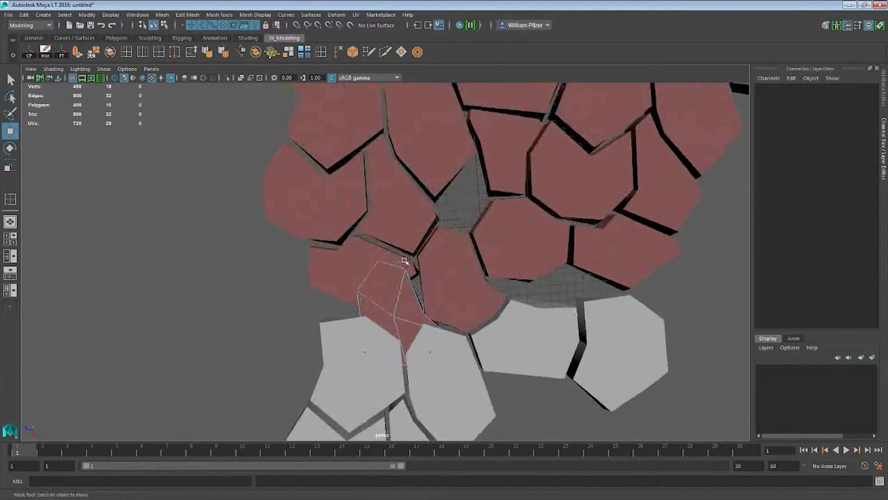
{"action": "left_click_drag", "start_coordinate": [399, 264], "coordinate": [415, 280]}
{"action": "left_click_drag", "start_coordinate": [379, 305], "coordinate": [367, 327]}
{"action": "left_click", "coordinate": [378, 261]}
{"action": "middle_click_drag", "start_coordinate": [367, 327], "coordinate": [429, 215], "text": "alt"}
{"action": "left_click_drag", "start_coordinate": [429, 214], "coordinate": [482, 265]}
{"action": "middle_click_drag", "start_coordinate": [482, 265], "coordinate": [393, 291], "text": "alt"}
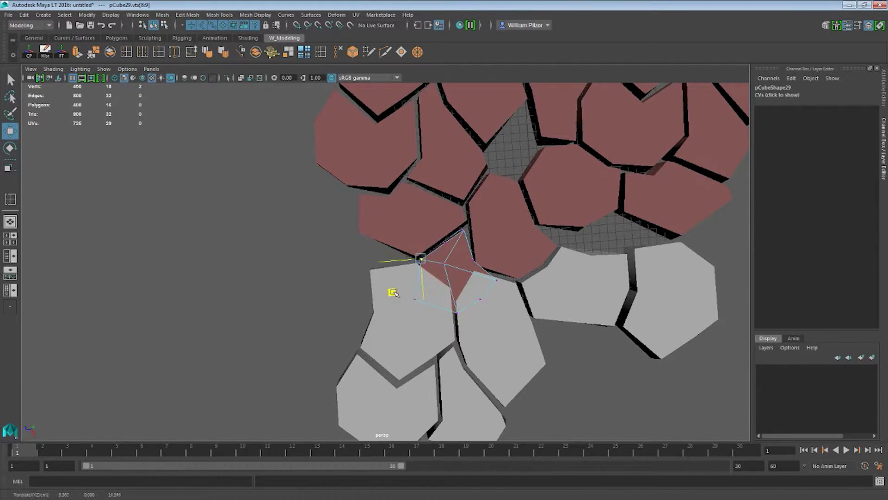
Pull the small stone's right-side vertices inward so they clear the red stone and the gray stone beside it
{"action": "middle_click_drag", "start_coordinate": [476, 277], "coordinate": [399, 236], "text": "alt"}
{"action": "left_click_drag", "start_coordinate": [406, 226], "coordinate": [443, 266]}
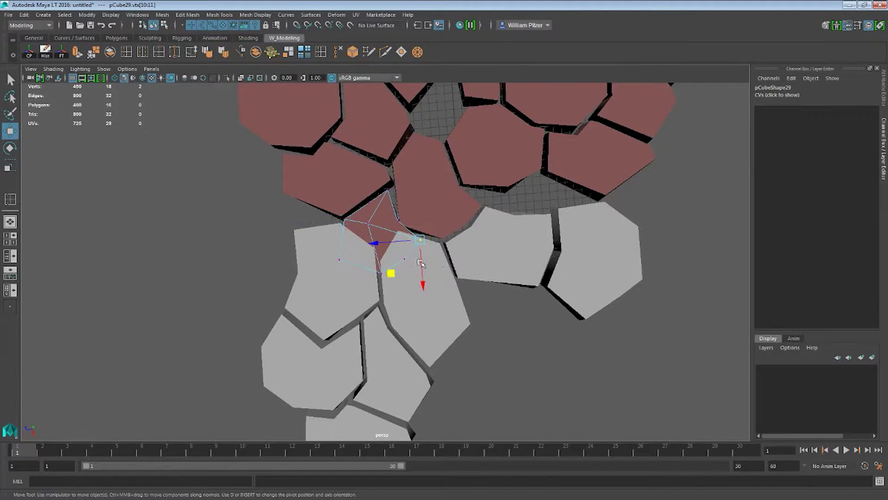
{"action": "middle_click_drag", "start_coordinate": [390, 275], "coordinate": [436, 279]}
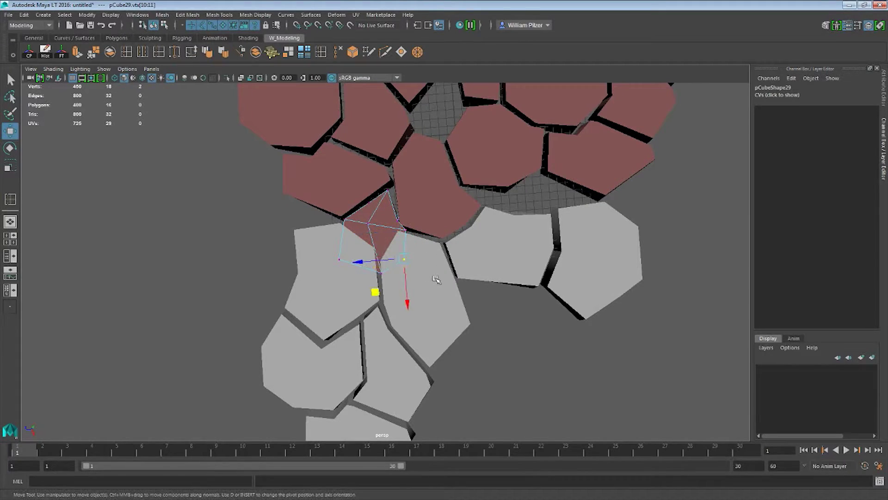
{"action": "middle_click_drag", "start_coordinate": [356, 274], "coordinate": [398, 281]}
{"action": "middle_click_drag", "start_coordinate": [446, 257], "coordinate": [452, 258], "text": "alt"}
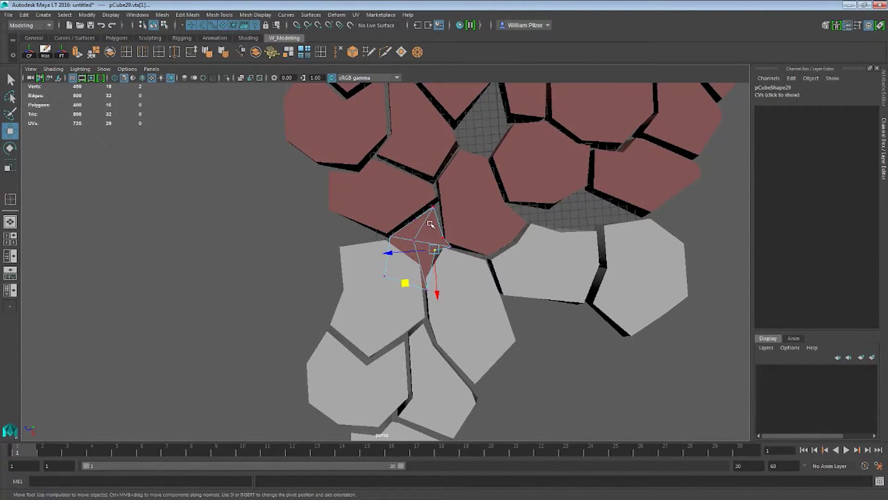
{"action": "left_click_drag", "start_coordinate": [465, 251], "coordinate": [465, 251]}
{"action": "middle_click_drag", "start_coordinate": [406, 276], "coordinate": [408, 274]}
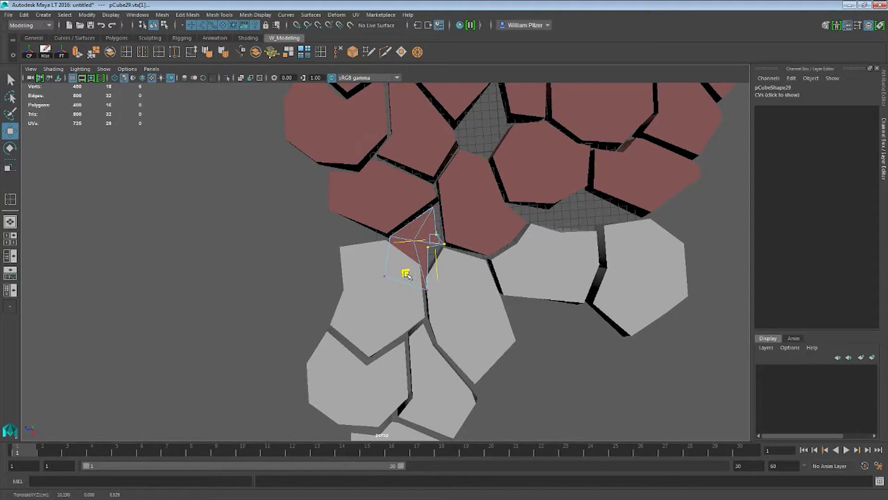
{"action": "left_click_drag", "start_coordinate": [407, 275], "coordinate": [405, 277]}
Fine-tune the small stone's right and top vertices to leave a narrow gap along the neighboring red stones
{"action": "middle_click_drag", "start_coordinate": [477, 248], "coordinate": [447, 257], "text": "alt"}
{"action": "scroll", "coordinate": [447, 266], "scroll_direction": "up", "scroll_amount": 6}
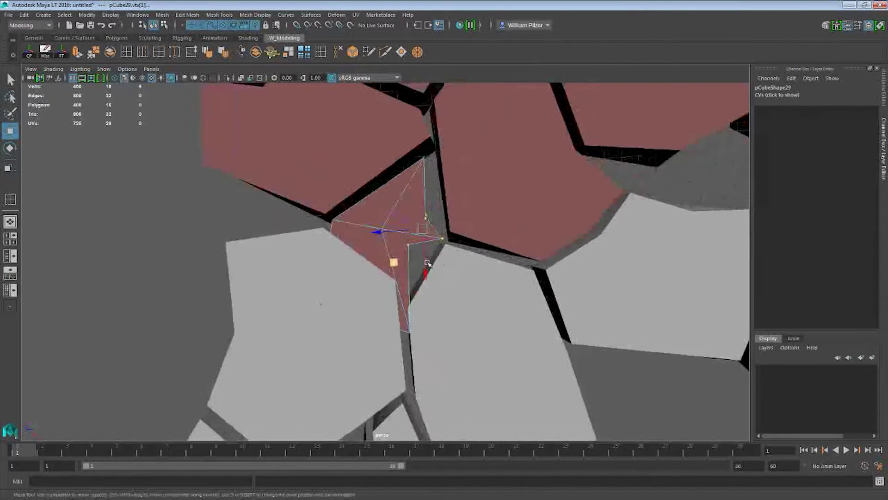
{"action": "left_click_drag", "start_coordinate": [430, 191], "coordinate": [471, 222]}
{"action": "left_click_drag", "start_coordinate": [406, 241], "coordinate": [418, 216]}
{"action": "middle_click_drag", "start_coordinate": [423, 147], "coordinate": [391, 200], "text": "alt"}
{"action": "left_click_drag", "start_coordinate": [383, 155], "coordinate": [416, 197]}
{"action": "left_click_drag", "start_coordinate": [382, 223], "coordinate": [388, 215]}
{"action": "middle_click_drag", "start_coordinate": [478, 270], "coordinate": [511, 184], "text": "alt"}
{"action": "right_click_drag", "start_coordinate": [511, 184], "coordinate": [467, 188], "text": "alt"}
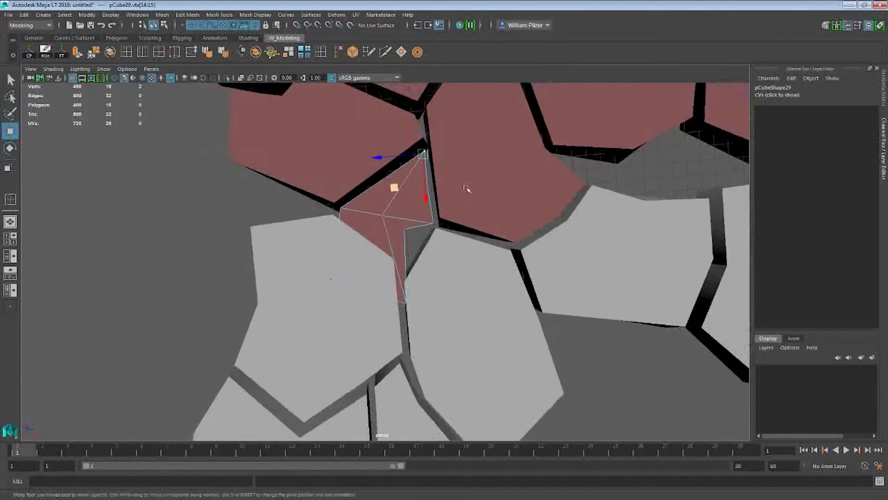
Draw the small stone's lower vertices up between the two gray stones, shaping it into a compact wedge
{"action": "left_click_drag", "start_coordinate": [388, 218], "coordinate": [380, 300]}
{"action": "left_click_drag", "start_coordinate": [318, 254], "coordinate": [336, 269]}
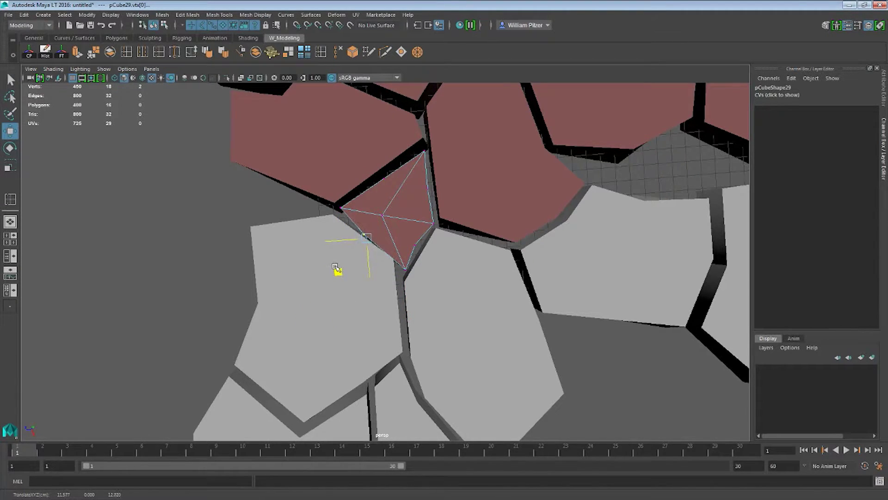
{"action": "middle_click_drag", "start_coordinate": [336, 269], "coordinate": [357, 272], "text": "alt"}
{"action": "left_click_drag", "start_coordinate": [342, 216], "coordinate": [354, 240]}
{"action": "left_click_drag", "start_coordinate": [314, 262], "coordinate": [312, 265]}
{"action": "left_click_drag", "start_coordinate": [395, 278], "coordinate": [378, 316]}
{"action": "scroll", "coordinate": [476, 246], "scroll_direction": "down", "scroll_amount": 5}
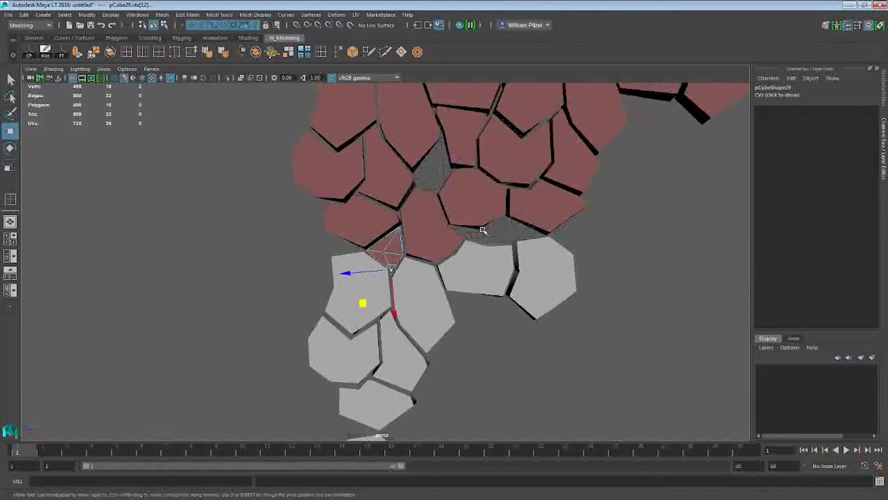
{"action": "scroll", "coordinate": [394, 229], "scroll_direction": "up", "scroll_amount": 2}
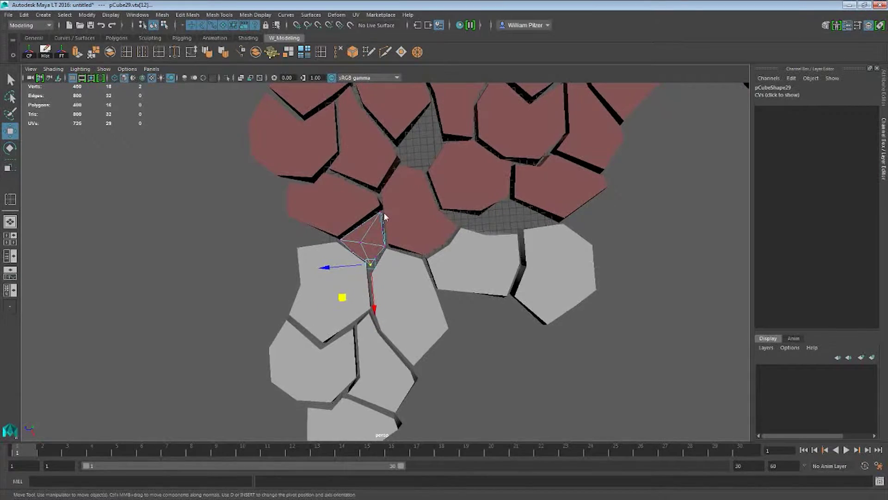
Examine how the wedge stone and its red neighbors fit together and which gaps are still open
{"action": "middle_click_drag", "start_coordinate": [486, 177], "coordinate": [449, 230], "text": "alt"}
{"action": "left_click", "coordinate": [449, 229]}
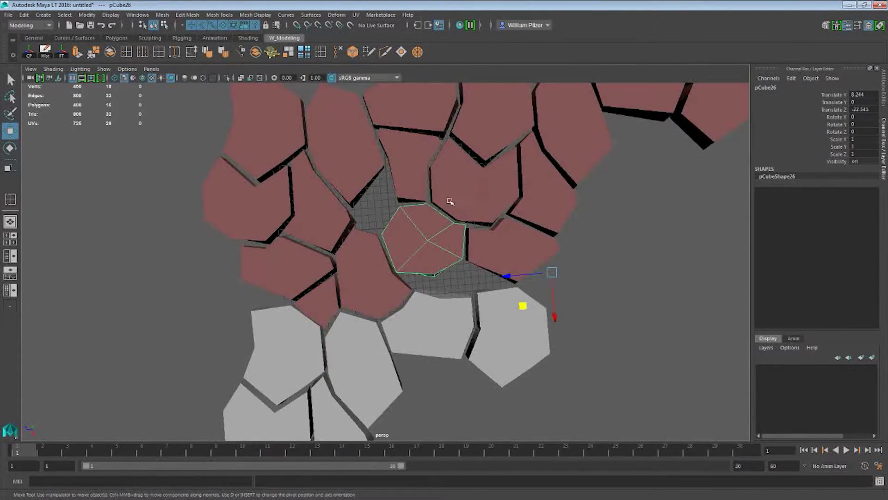
{"action": "middle_click_drag", "start_coordinate": [447, 198], "coordinate": [341, 157], "text": "alt"}
{"action": "middle_click_drag", "start_coordinate": [383, 185], "coordinate": [519, 196], "text": "alt"}
{"action": "left_click", "coordinate": [339, 262]}
{"action": "middle_click_drag", "start_coordinate": [339, 262], "coordinate": [319, 230], "text": "alt"}
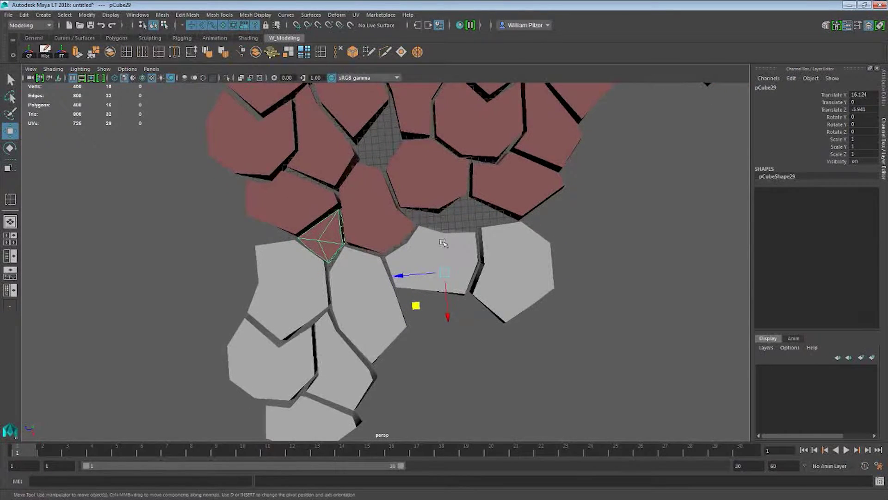
{"action": "left_click", "coordinate": [385, 216]}
{"action": "left_click_drag", "start_coordinate": [429, 223], "coordinate": [397, 245], "text": "alt"}
{"action": "middle_click_drag", "start_coordinate": [397, 245], "coordinate": [376, 242], "text": "alt"}
{"action": "left_click", "coordinate": [351, 268]}
{"action": "left_click_drag", "start_coordinate": [407, 220], "coordinate": [436, 218], "text": "alt"}
Duplicate the angular red stone at the lower right and move the copy into the open gap above the gray stones for vertex editing
{"action": "left_click", "coordinate": [410, 210]}
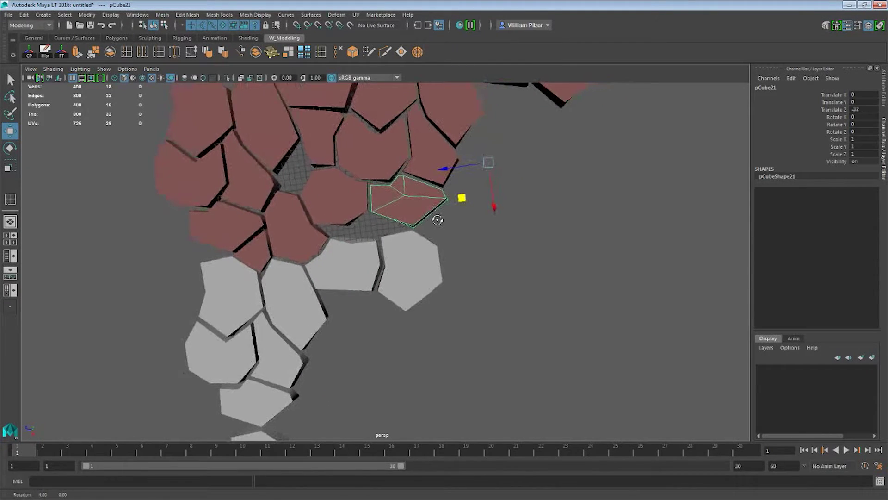
{"action": "middle_click_drag", "start_coordinate": [459, 216], "coordinate": [363, 224]}
{"action": "key", "text": "F9"}
{"action": "scroll", "coordinate": [463, 228], "scroll_direction": "up", "scroll_amount": 2}
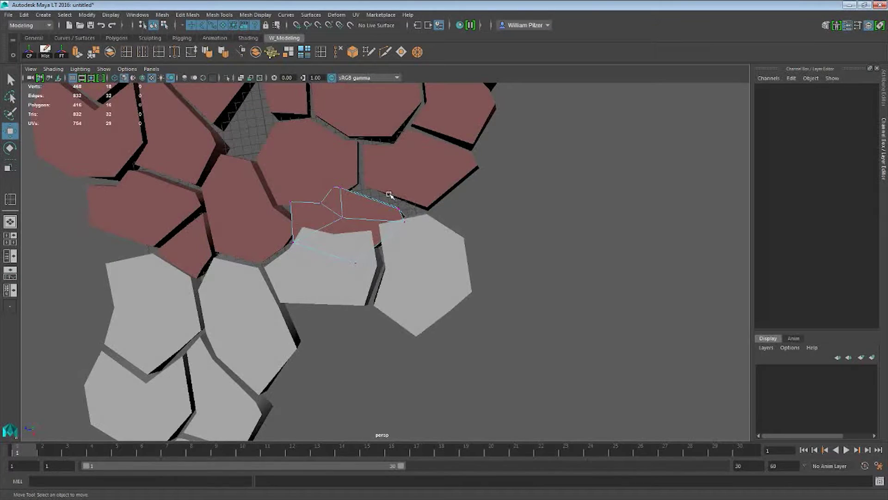
Adjust the copy's right-end vertices and move its top corner toward the junction of the two red stones above
{"action": "left_click", "coordinate": [403, 208]}
{"action": "key", "text": "e"}
{"action": "key", "text": "r"}
{"action": "left_click_drag", "start_coordinate": [419, 252], "coordinate": [415, 239]}
{"action": "middle_click_drag", "start_coordinate": [367, 194], "coordinate": [401, 205], "text": "alt"}
{"action": "left_click_drag", "start_coordinate": [373, 189], "coordinate": [374, 190]}
{"action": "key", "text": "w"}
{"action": "left_click_drag", "start_coordinate": [347, 232], "coordinate": [384, 240]}
{"action": "left_click_drag", "start_coordinate": [355, 175], "coordinate": [388, 212]}
{"action": "left_click_drag", "start_coordinate": [343, 231], "coordinate": [371, 235]}
Reposition the copy's upper-left vertices to follow the lower edge of the rounded red stone with a narrow gap
{"action": "middle_click_drag", "start_coordinate": [367, 236], "coordinate": [374, 251], "text": "alt"}
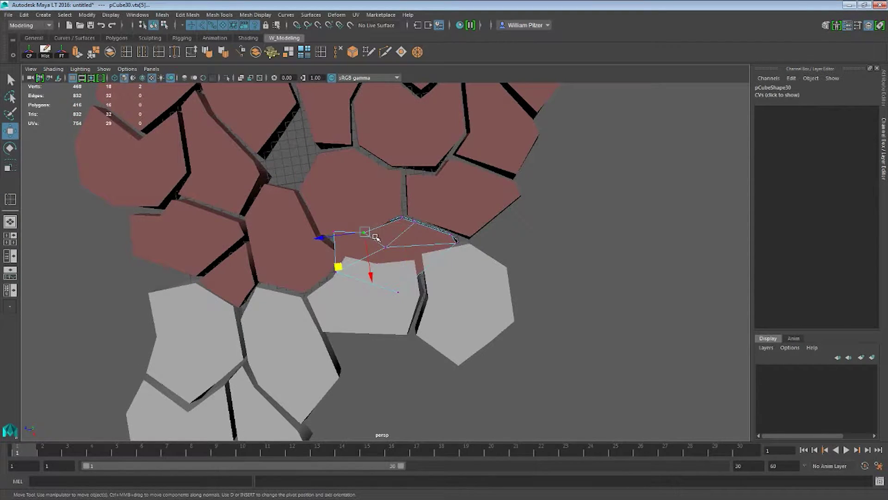
{"action": "left_click_drag", "start_coordinate": [376, 236], "coordinate": [372, 236]}
{"action": "middle_click_drag", "start_coordinate": [373, 237], "coordinate": [370, 236], "text": "alt"}
{"action": "left_click_drag", "start_coordinate": [343, 261], "coordinate": [347, 270]}
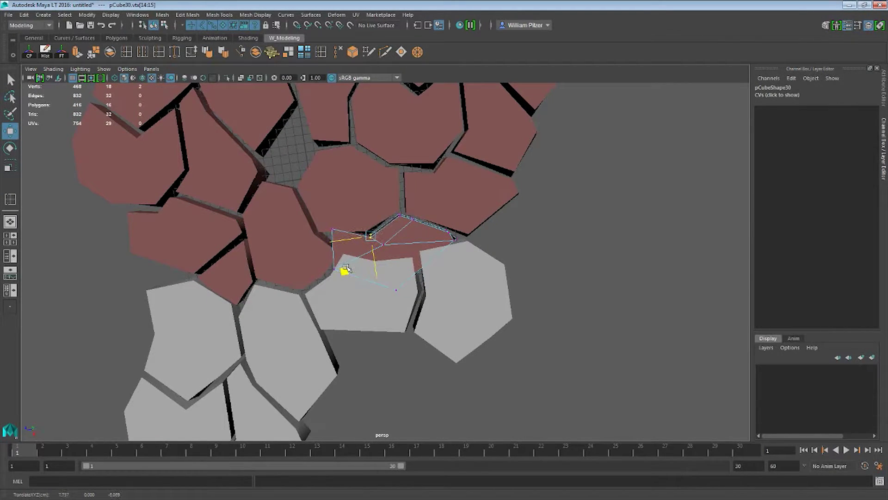
{"action": "mouse_move", "coordinate": [392, 217]}
{"action": "middle_mouse_down", "text": "alt"}
{"action": "mouse_move", "coordinate": [408, 219]}
{"action": "mouse_move", "coordinate": [411, 186]}
{"action": "mouse_move", "coordinate": [409, 212]}
{"action": "middle_mouse_up", "text": "alt"}
{"action": "scroll", "coordinate": [410, 185], "scroll_direction": "up", "scroll_amount": 1}
{"action": "left_click", "coordinate": [341, 206]}
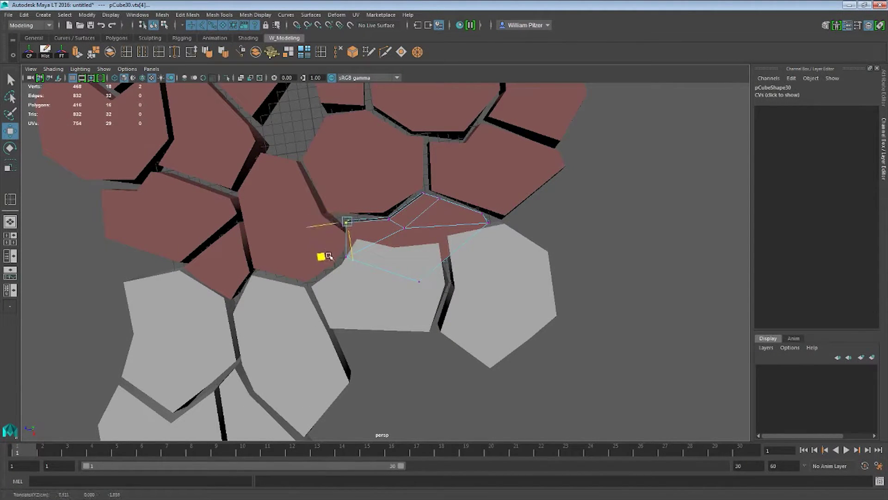
{"action": "middle_click_drag", "start_coordinate": [332, 242], "coordinate": [326, 251], "text": "alt"}
Pull the stone's lower-left and bottom vertices up clear of the gray stones and reposition its middle vertex
{"action": "scroll", "coordinate": [326, 252], "scroll_direction": "up", "scroll_amount": 2}
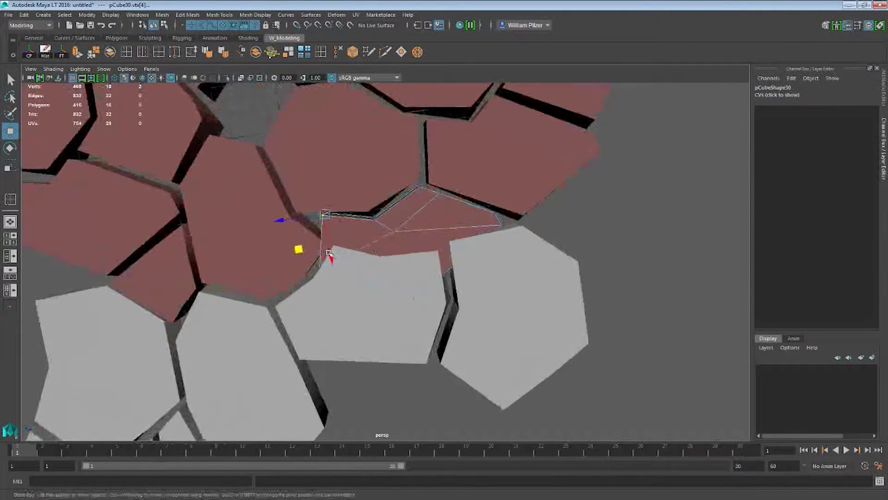
{"action": "left_click_drag", "start_coordinate": [340, 289], "coordinate": [338, 289]}
{"action": "middle_click_drag", "start_coordinate": [298, 298], "coordinate": [279, 245]}
{"action": "left_click", "coordinate": [414, 299]}
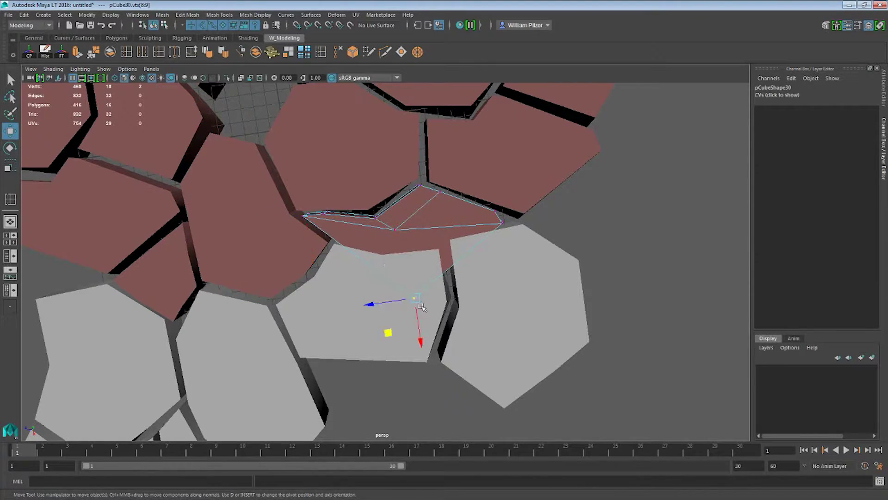
{"action": "middle_click_drag", "start_coordinate": [384, 329], "coordinate": [390, 277]}
{"action": "left_click_drag", "start_coordinate": [390, 278], "coordinate": [417, 229], "text": "alt"}
{"action": "middle_click_drag", "start_coordinate": [366, 250], "coordinate": [396, 260]}
{"action": "mouse_move", "coordinate": [396, 261]}
{"action": "left_mouse_down", "text": "alt"}
{"action": "mouse_move", "coordinate": [404, 269]}
{"action": "mouse_move", "coordinate": [416, 243]}
{"action": "mouse_move", "coordinate": [412, 200]}
{"action": "mouse_move", "coordinate": [404, 251]}
{"action": "left_mouse_up", "text": "alt"}
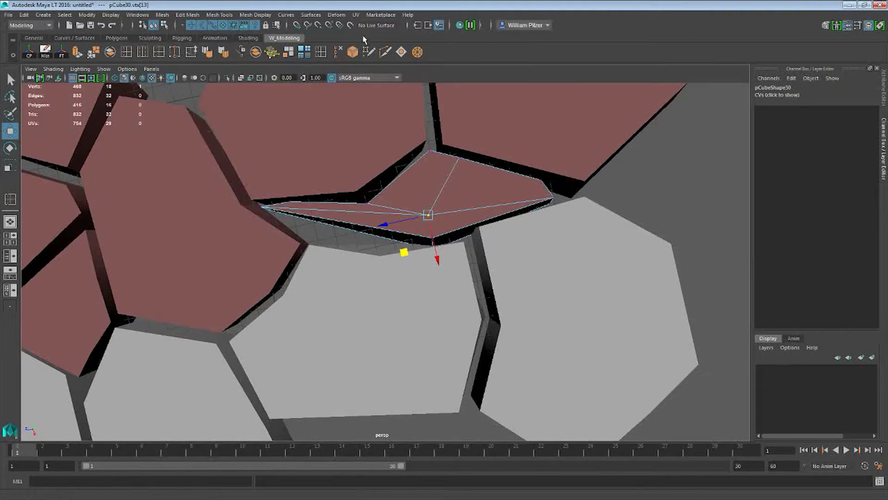
Cut a new edge from the stone's middle vertex across its lower-left edge and around to the underside
{"action": "key", "text": "ctrl+shift+x"}
{"action": "left_click", "coordinate": [429, 215]}
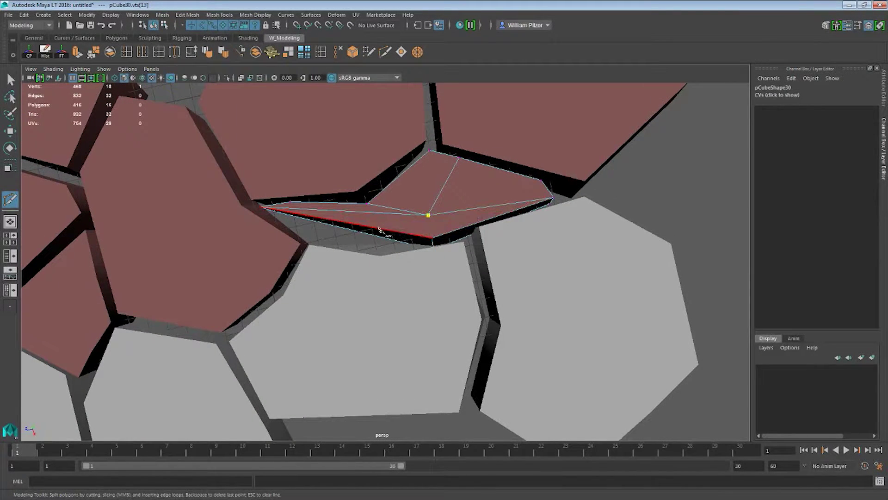
{"action": "mouse_move", "coordinate": [407, 250]}
{"action": "left_mouse_down", "text": "alt"}
{"action": "mouse_move", "coordinate": [421, 166]}
{"action": "mouse_move", "coordinate": [407, 239]}
{"action": "left_mouse_up", "text": "alt"}
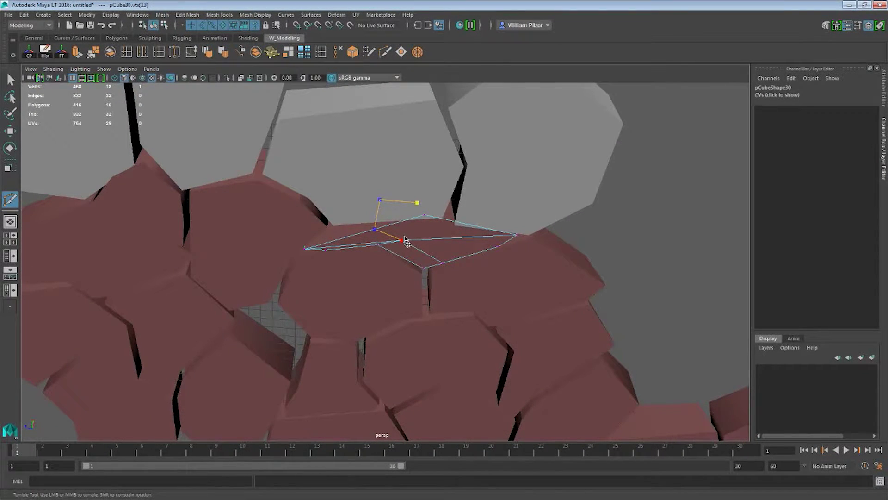
{"action": "left_click", "coordinate": [402, 240]}
{"action": "key", "text": "Return"}
Move the newly cut vertices outward into the corner between the red stone and the gray stone below
{"action": "left_click_drag", "start_coordinate": [469, 197], "coordinate": [442, 263], "text": "alt"}
{"action": "key", "text": "w"}
{"action": "left_click_drag", "start_coordinate": [410, 213], "coordinate": [352, 224], "text": "alt"}
{"action": "middle_click_drag", "start_coordinate": [347, 262], "coordinate": [296, 265]}
{"action": "middle_click_drag", "start_coordinate": [361, 241], "coordinate": [307, 254], "text": "alt"}
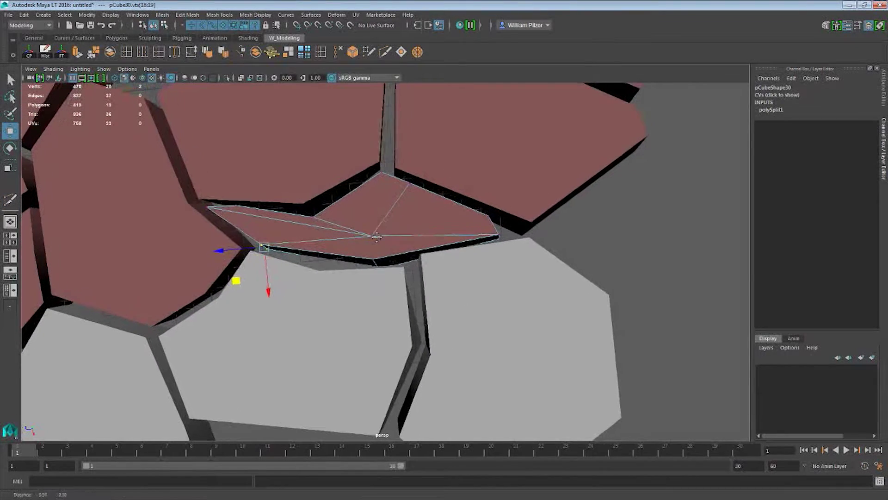
Adjust the thin stone's middle and upper-right vertices, then return to object mode
{"action": "middle_click_drag", "start_coordinate": [387, 200], "coordinate": [388, 226], "text": "alt"}
{"action": "mouse_move", "coordinate": [387, 225]}
{"action": "left_mouse_down", "text": "alt"}
{"action": "mouse_move", "coordinate": [389, 234]}
{"action": "mouse_move", "coordinate": [414, 234]}
{"action": "mouse_move", "coordinate": [386, 223]}
{"action": "left_mouse_up", "text": "alt"}
{"action": "left_click_drag", "start_coordinate": [348, 249], "coordinate": [349, 249]}
{"action": "left_click_drag", "start_coordinate": [386, 201], "coordinate": [495, 232]}
{"action": "left_click", "coordinate": [389, 256]}
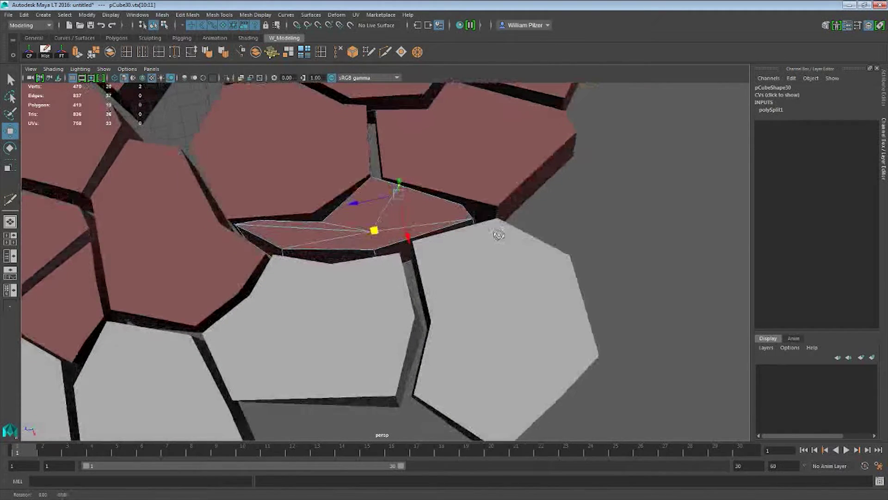
{"action": "left_click", "coordinate": [465, 205]}
{"action": "right_click_drag", "start_coordinate": [418, 232], "coordinate": [431, 198]}
Examine the whole stone layout from several angles for the remaining gaps
{"action": "right_click_drag", "start_coordinate": [567, 221], "coordinate": [476, 228], "text": "alt"}
{"action": "left_click_drag", "start_coordinate": [476, 228], "coordinate": [482, 254], "text": "alt"}
{"action": "right_click_drag", "start_coordinate": [482, 253], "coordinate": [414, 246], "text": "alt"}
{"action": "left_click_drag", "start_coordinate": [414, 246], "coordinate": [401, 252], "text": "alt"}
{"action": "left_click", "coordinate": [460, 293]}
{"action": "left_click_drag", "start_coordinate": [460, 293], "coordinate": [296, 239], "text": "alt"}
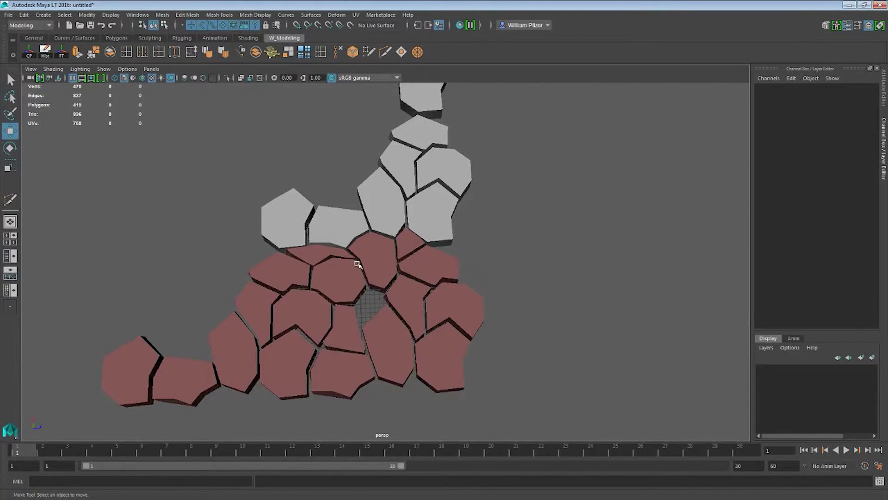
{"action": "left_click_drag", "start_coordinate": [332, 273], "coordinate": [498, 276], "text": "alt"}
{"action": "left_click_drag", "start_coordinate": [398, 296], "coordinate": [478, 299], "text": "alt"}
Apply the red material to the two gray stones directly below the thin stone
{"action": "left_click", "coordinate": [478, 299]}
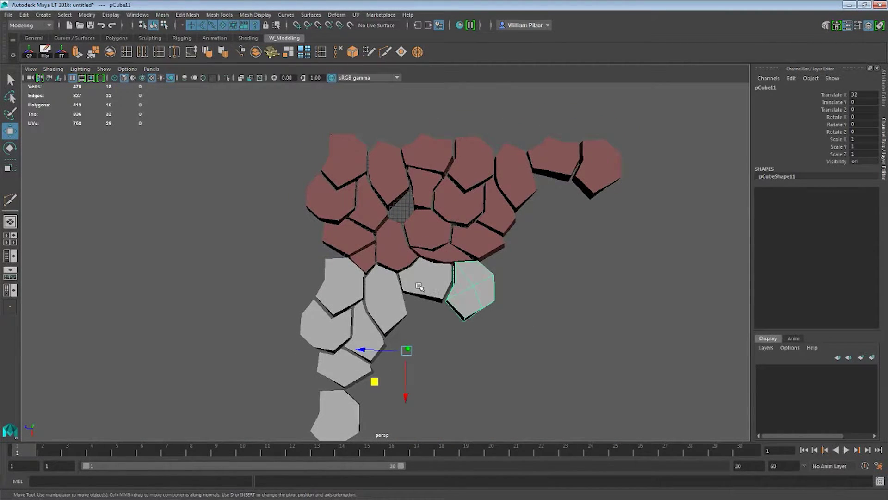
{"action": "scroll", "coordinate": [419, 287], "scroll_direction": "down", "scroll_amount": 2}
{"action": "left_click", "coordinate": [423, 277], "text": "shift"}
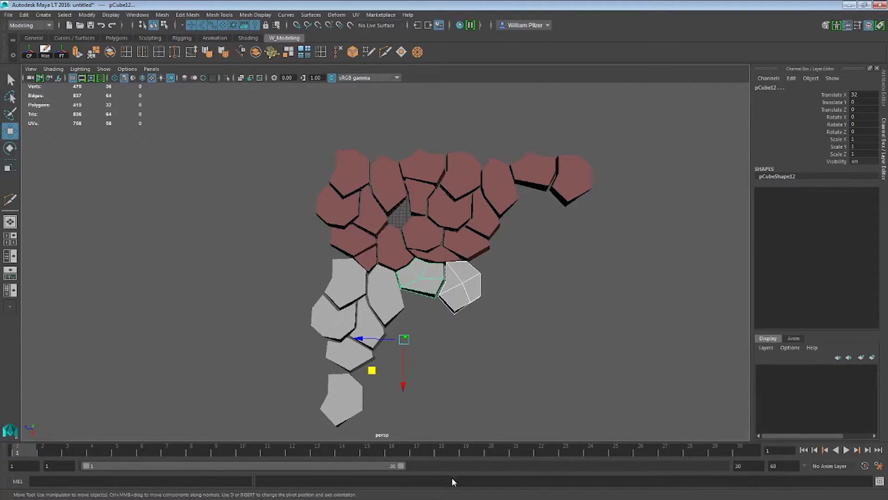
{"action": "left_click", "coordinate": [538, 332]}
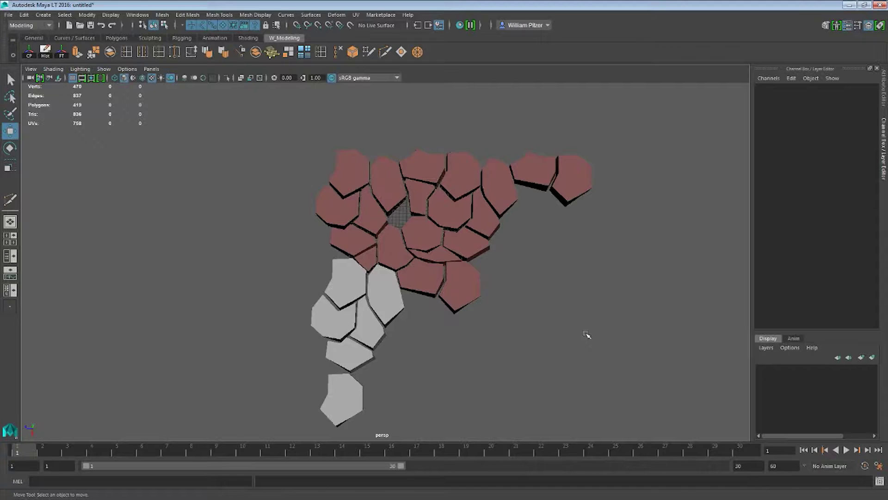
Move the thin stone out of the layout into the empty space beyond the red stones
{"action": "left_click_drag", "start_coordinate": [587, 333], "coordinate": [533, 324], "text": "alt"}
{"action": "scroll", "coordinate": [543, 324], "scroll_direction": "up", "scroll_amount": 3}
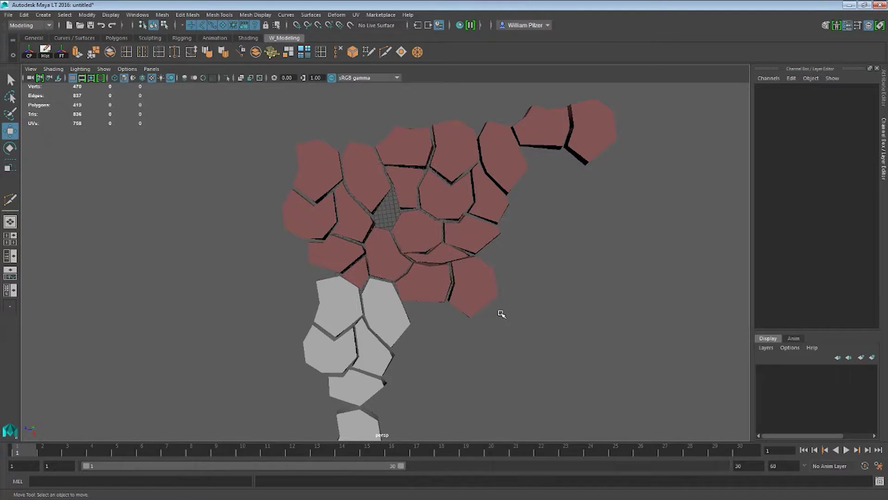
{"action": "middle_click_drag", "start_coordinate": [495, 283], "coordinate": [484, 294], "text": "alt"}
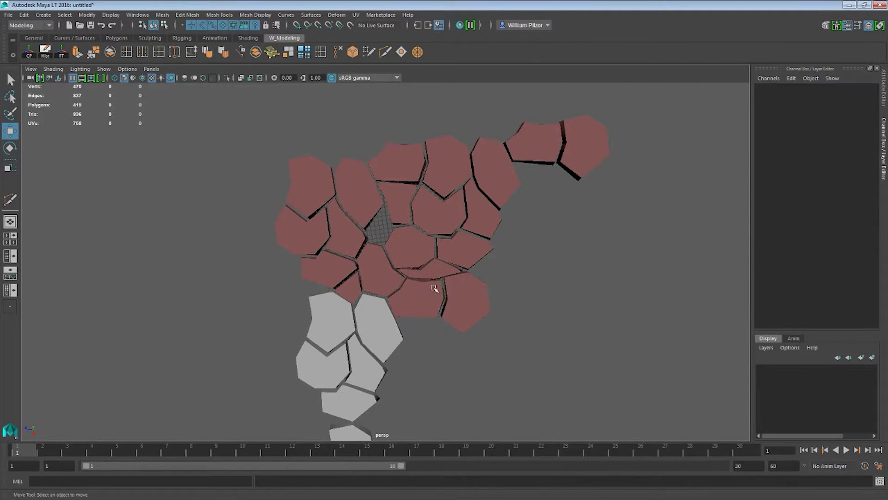
{"action": "right_click_drag", "start_coordinate": [434, 288], "coordinate": [591, 291], "text": "alt"}
{"action": "left_click", "coordinate": [487, 289]}
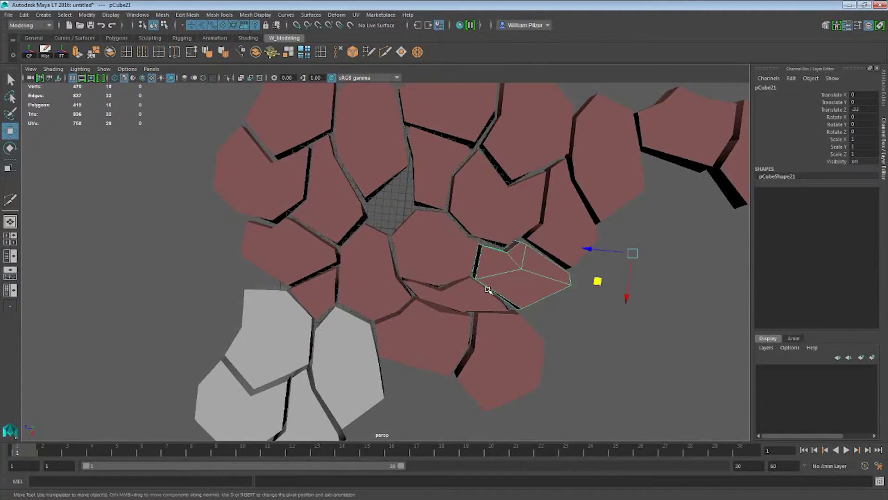
{"action": "left_click_drag", "start_coordinate": [599, 290], "coordinate": [532, 276], "text": "alt"}
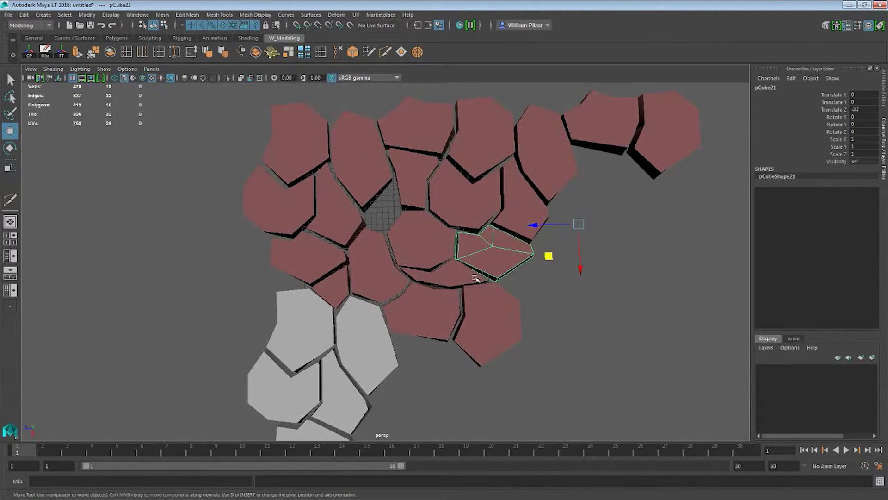
{"action": "left_click", "coordinate": [475, 278]}
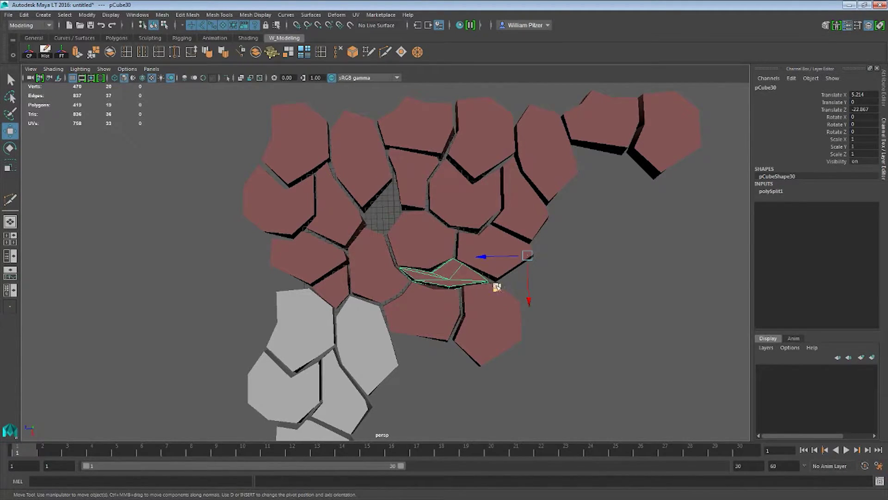
{"action": "left_click_drag", "start_coordinate": [497, 287], "coordinate": [684, 294]}
Examine the gap left by the thin stone and the edges of the stones around it
{"action": "left_click", "coordinate": [446, 297]}
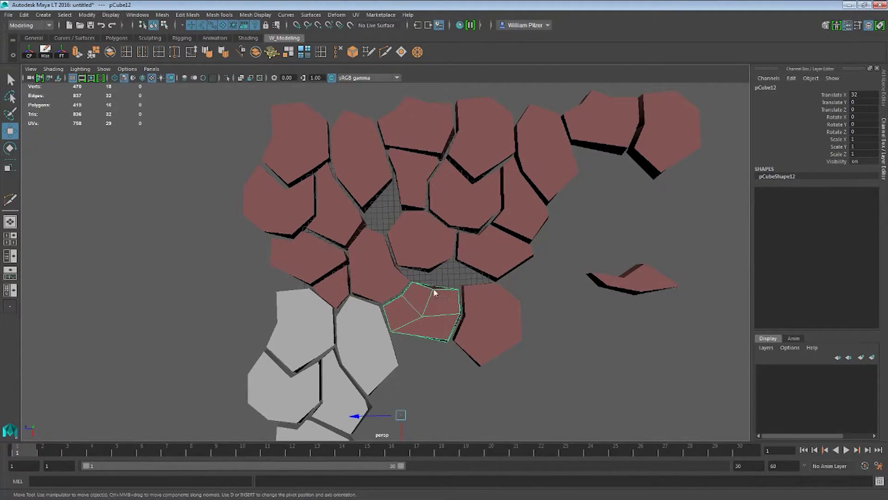
{"action": "left_click", "coordinate": [435, 280]}
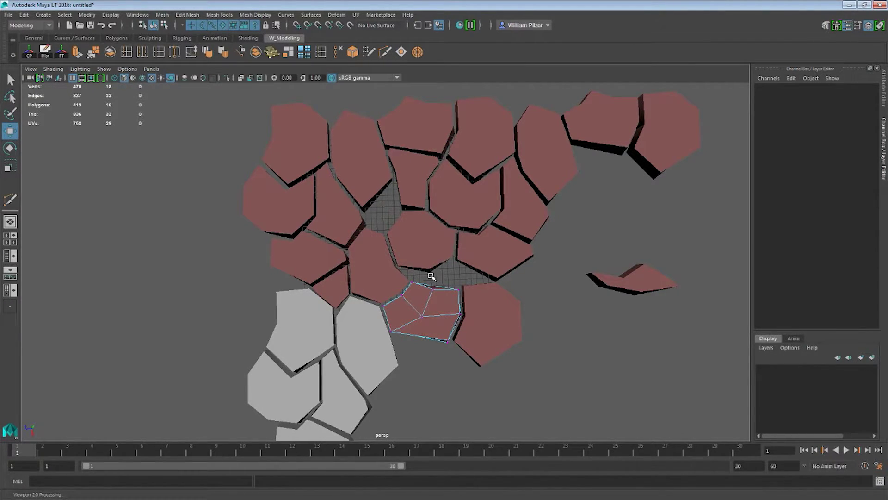
{"action": "middle_click_drag", "start_coordinate": [428, 288], "coordinate": [434, 319], "text": "alt"}
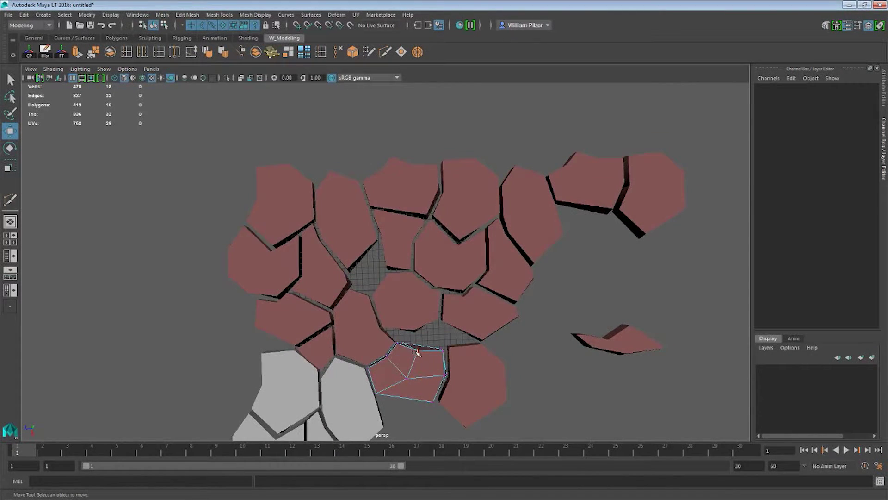
{"action": "left_click_drag", "start_coordinate": [415, 164], "coordinate": [416, 175], "text": "alt"}
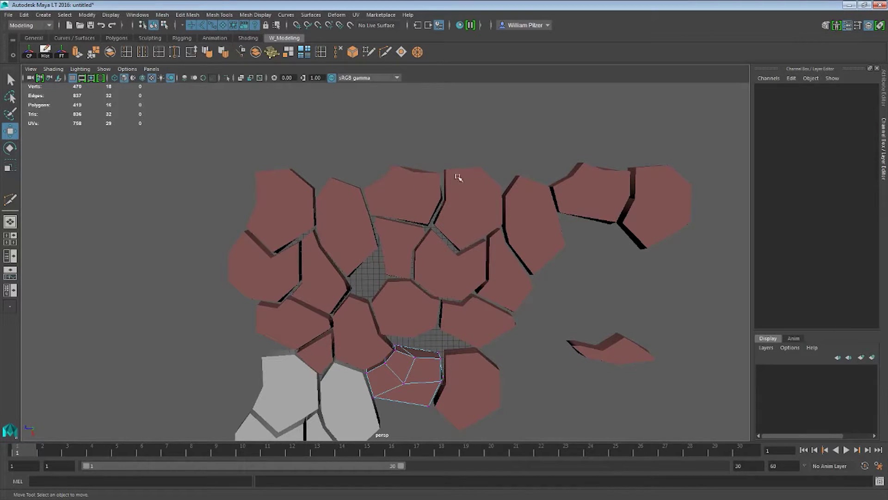
{"action": "middle_click_drag", "start_coordinate": [406, 165], "coordinate": [422, 186], "text": "alt"}
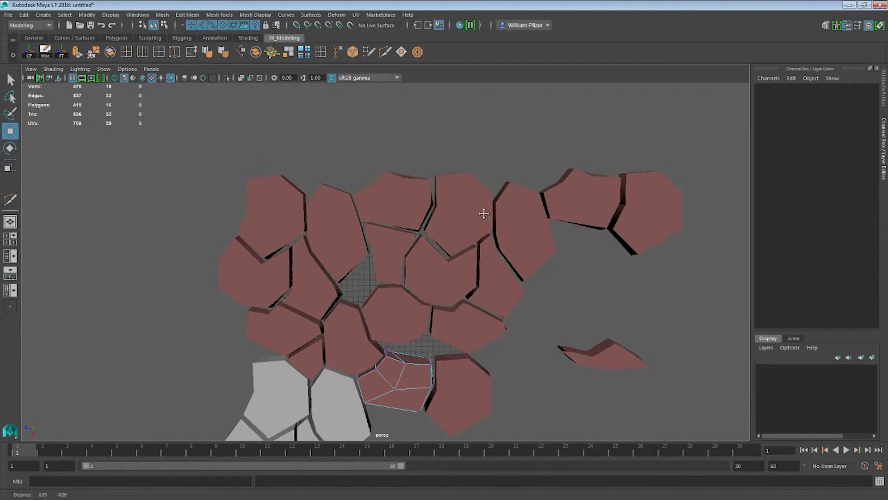
{"action": "scroll", "coordinate": [485, 216], "scroll_direction": "up", "scroll_amount": 5}
{"action": "middle_click_drag", "start_coordinate": [481, 231], "coordinate": [463, 225], "text": "alt"}
{"action": "mouse_move", "coordinate": [434, 282]}
{"action": "left_mouse_down", "text": "alt"}
{"action": "mouse_move", "coordinate": [440, 262]}
{"action": "mouse_move", "coordinate": [435, 284]}
{"action": "left_mouse_up", "text": "alt"}
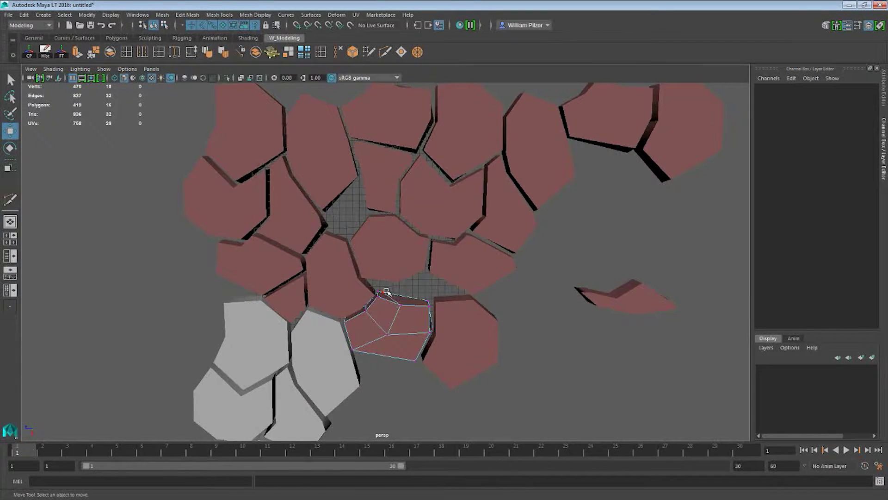
{"action": "left_click", "coordinate": [388, 293]}
{"action": "left_click_drag", "start_coordinate": [382, 309], "coordinate": [450, 283]}
{"action": "mouse_move", "coordinate": [450, 283]}
{"action": "middle_mouse_down", "text": "alt"}
{"action": "mouse_move", "coordinate": [451, 273]}
{"action": "mouse_move", "coordinate": [445, 287]}
{"action": "middle_mouse_up", "text": "alt"}
{"action": "key", "text": "F8"}
{"action": "left_click", "coordinate": [398, 274]}
{"action": "scroll", "coordinate": [460, 273], "scroll_direction": "up", "scroll_amount": 5}
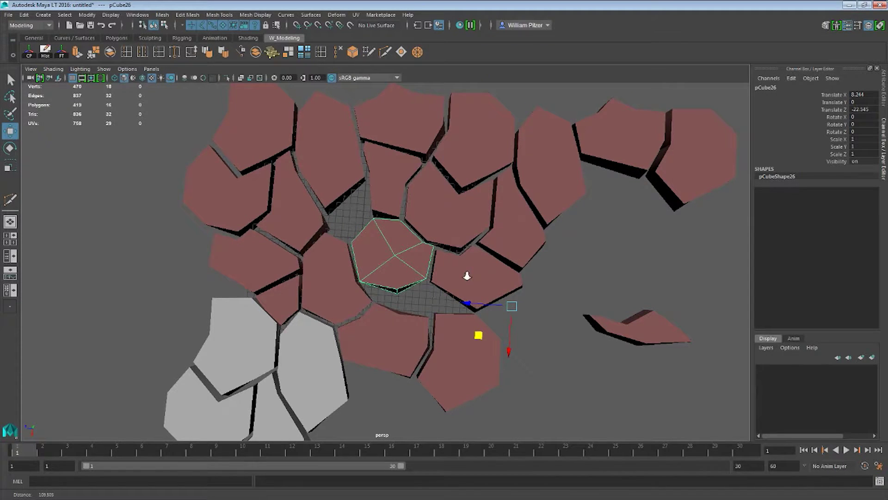
Move the vertices on the gap-facing side of the stone left of the gap inward to widen the gap
{"action": "left_click", "coordinate": [366, 292]}
{"action": "left_click_drag", "start_coordinate": [375, 292], "coordinate": [405, 292], "text": "alt"}
{"action": "key", "text": "F8"}
{"action": "left_click_drag", "start_coordinate": [380, 231], "coordinate": [435, 317]}
{"action": "left_click_drag", "start_coordinate": [381, 325], "coordinate": [353, 321]}
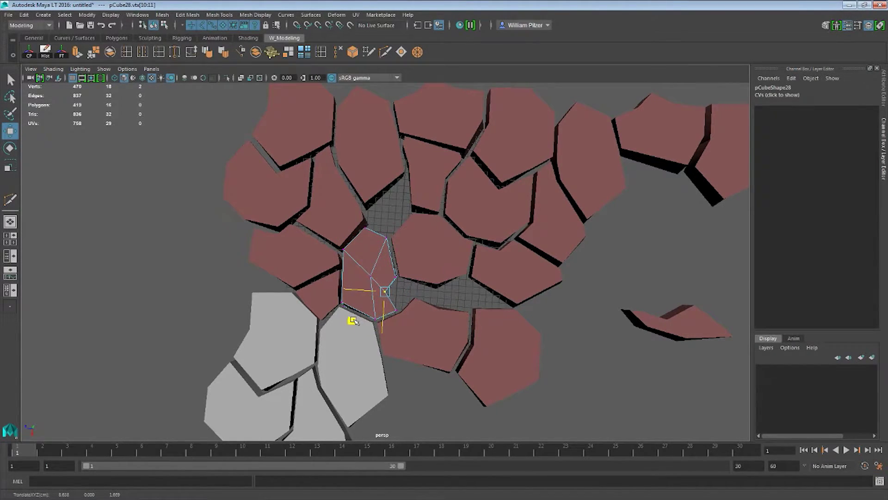
{"action": "key", "text": "F8"}
Raise the lower-left corner and bottom middle vertices of the stone directly above the gap
{"action": "left_click", "coordinate": [425, 272]}
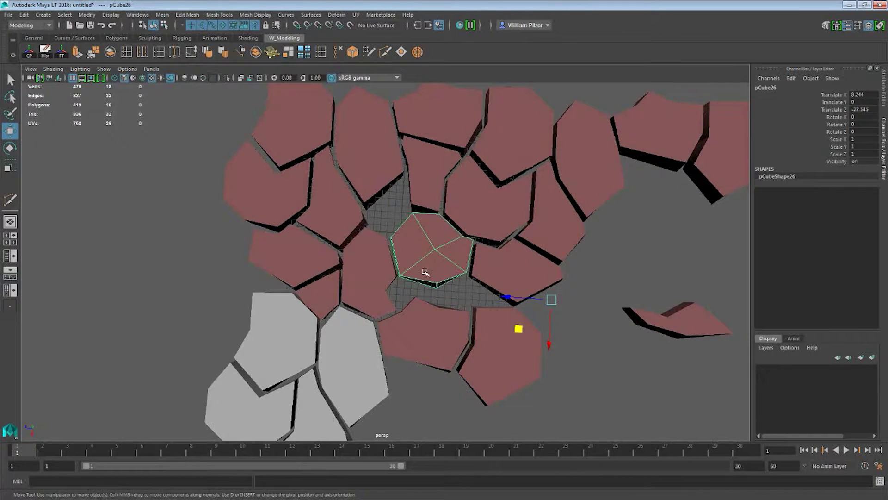
{"action": "right_click_drag", "start_coordinate": [409, 246], "coordinate": [385, 246]}
{"action": "left_click_drag", "start_coordinate": [423, 238], "coordinate": [445, 259]}
{"action": "middle_click_drag", "start_coordinate": [437, 253], "coordinate": [432, 273], "text": "alt"}
{"action": "left_click_drag", "start_coordinate": [380, 285], "coordinate": [407, 311]}
{"action": "middle_click_drag", "start_coordinate": [373, 326], "coordinate": [373, 318]}
{"action": "left_click_drag", "start_coordinate": [373, 317], "coordinate": [368, 320]}
{"action": "left_click_drag", "start_coordinate": [418, 295], "coordinate": [445, 315]}
{"action": "left_click_drag", "start_coordinate": [400, 332], "coordinate": [398, 310]}
Reposition the same stone's center vertex and move its bottom middle vertices further up
{"action": "middle_click_drag", "start_coordinate": [439, 275], "coordinate": [424, 302], "text": "alt"}
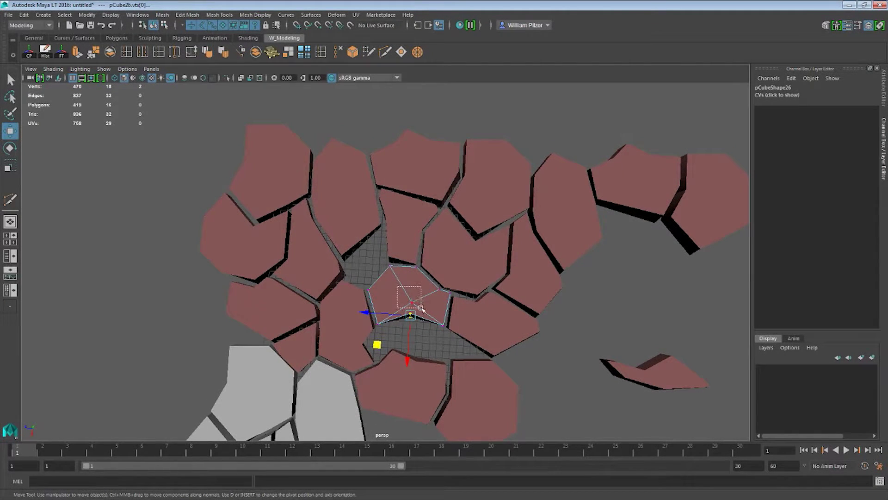
{"action": "left_click_drag", "start_coordinate": [421, 308], "coordinate": [421, 309]}
{"action": "left_click_drag", "start_coordinate": [379, 330], "coordinate": [374, 319]}
{"action": "middle_click_drag", "start_coordinate": [434, 310], "coordinate": [428, 302], "text": "alt"}
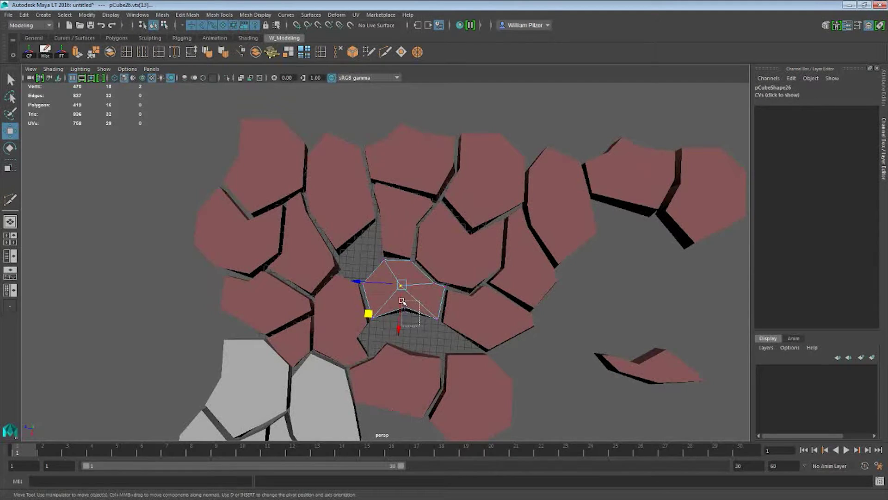
{"action": "left_click", "coordinate": [402, 302]}
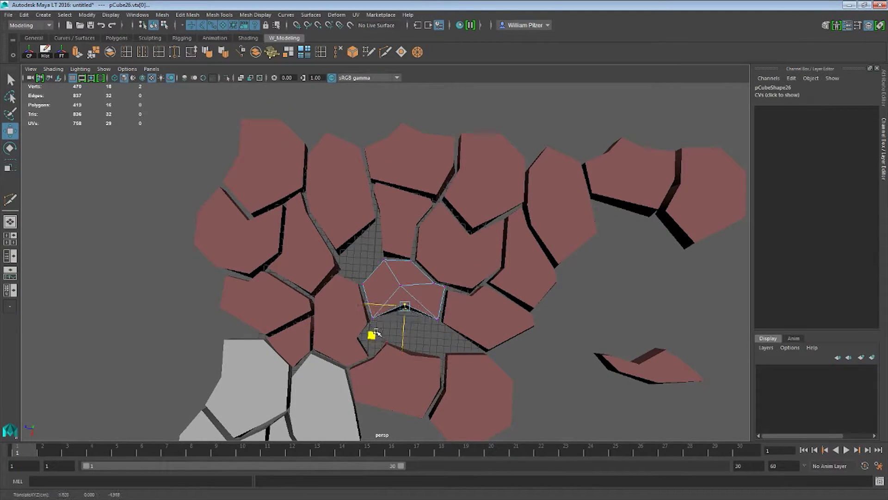
{"action": "right_click_drag", "start_coordinate": [488, 328], "coordinate": [455, 323], "text": "alt"}
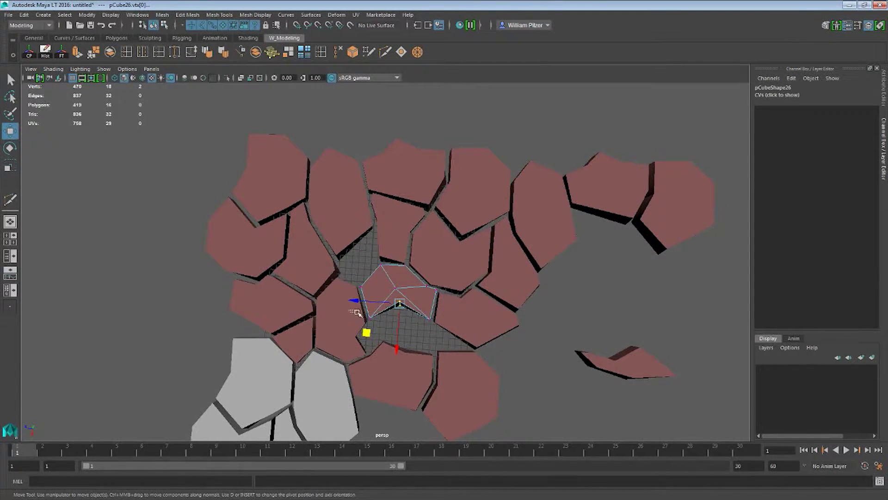
Raise the two lower corners of the stone above the gap to make its bottom edge shallower
{"action": "mouse_move", "coordinate": [343, 344]}
{"action": "middle_mouse_down"}
{"action": "mouse_move", "coordinate": [351, 347]}
{"action": "mouse_move", "coordinate": [339, 329]}
{"action": "middle_mouse_up"}
{"action": "right_click_drag", "start_coordinate": [431, 303], "coordinate": [461, 310], "text": "alt"}
{"action": "middle_click_drag", "start_coordinate": [442, 313], "coordinate": [448, 298], "text": "alt"}
{"action": "right_click_drag", "start_coordinate": [448, 298], "coordinate": [481, 300], "text": "alt"}
{"action": "middle_click_drag", "start_coordinate": [482, 300], "coordinate": [476, 298], "text": "alt"}
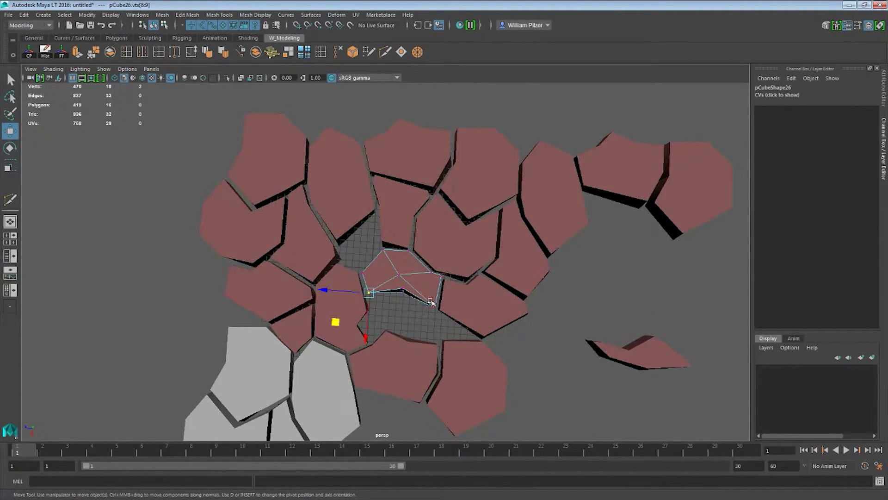
{"action": "left_click_drag", "start_coordinate": [444, 318], "coordinate": [444, 319]}
{"action": "mouse_move", "coordinate": [403, 337]}
{"action": "middle_mouse_down"}
{"action": "mouse_move", "coordinate": [400, 348]}
{"action": "mouse_move", "coordinate": [406, 326]}
{"action": "middle_mouse_up"}
{"action": "left_click_drag", "start_coordinate": [405, 325], "coordinate": [405, 326]}
Move the thin stone back into the enlarged gap between the red stones
{"action": "right_click_drag", "start_coordinate": [476, 315], "coordinate": [455, 316], "text": "alt"}
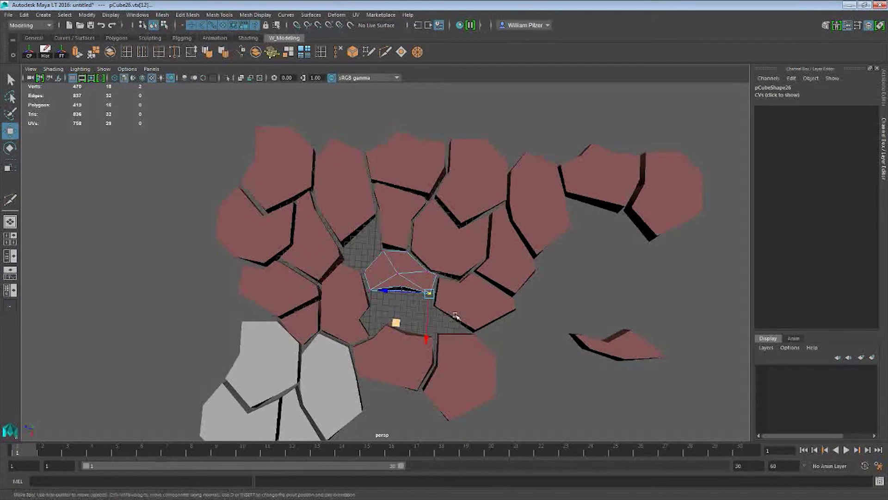
{"action": "left_click", "coordinate": [595, 351]}
{"action": "middle_click_drag", "start_coordinate": [610, 318], "coordinate": [606, 321], "text": "alt"}
{"action": "left_click_drag", "start_coordinate": [670, 365], "coordinate": [461, 328]}
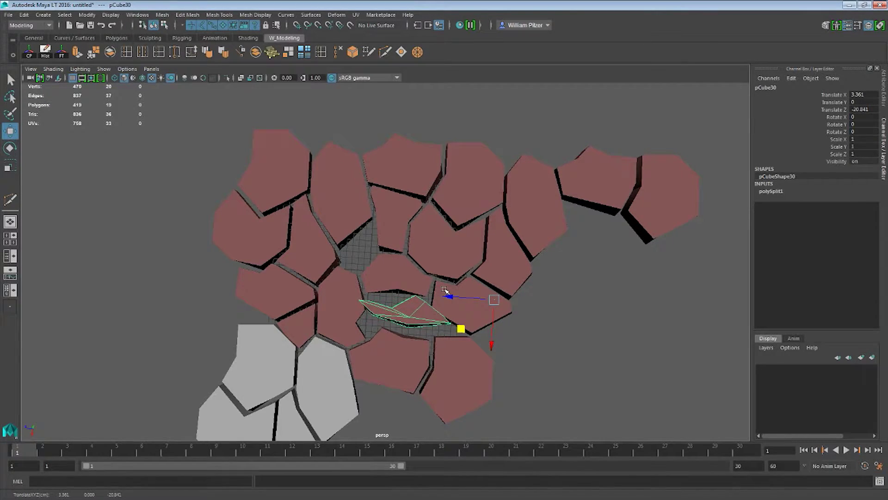
Reshape the thin stone's upper edge vertices to follow the outline of the stones above and beside it
{"action": "left_click_drag", "start_coordinate": [466, 269], "coordinate": [466, 276], "text": "alt"}
{"action": "middle_click_drag", "start_coordinate": [468, 256], "coordinate": [405, 247], "text": "alt"}
{"action": "left_click_drag", "start_coordinate": [405, 247], "coordinate": [433, 284], "text": "alt"}
{"action": "key", "text": "F9"}
{"action": "left_click_drag", "start_coordinate": [390, 304], "coordinate": [397, 306]}
{"action": "left_click_drag", "start_coordinate": [457, 292], "coordinate": [422, 282]}
{"action": "left_click_drag", "start_coordinate": [401, 312], "coordinate": [406, 313]}
{"action": "left_click_drag", "start_coordinate": [442, 290], "coordinate": [468, 308]}
{"action": "left_click_drag", "start_coordinate": [429, 331], "coordinate": [406, 328]}
Move the thin stone's right-end and lower edge vertices toward the stones below to fill the gap
{"action": "left_click_drag", "start_coordinate": [456, 298], "coordinate": [473, 320]}
{"action": "left_click_drag", "start_coordinate": [435, 343], "coordinate": [453, 353]}
{"action": "middle_click_drag", "start_coordinate": [463, 335], "coordinate": [487, 339], "text": "alt"}
{"action": "left_click_drag", "start_coordinate": [431, 322], "coordinate": [428, 364]}
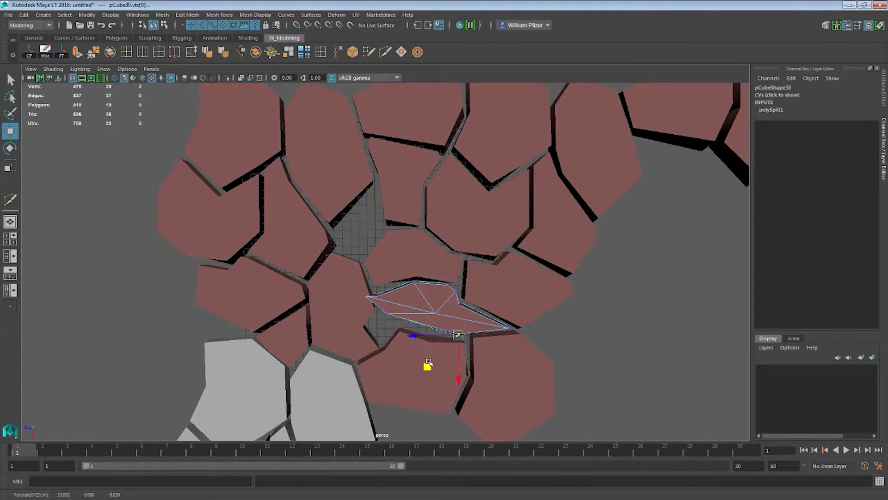
{"action": "left_click_drag", "start_coordinate": [381, 307], "coordinate": [405, 308]}
{"action": "middle_click_drag", "start_coordinate": [361, 332], "coordinate": [383, 349]}
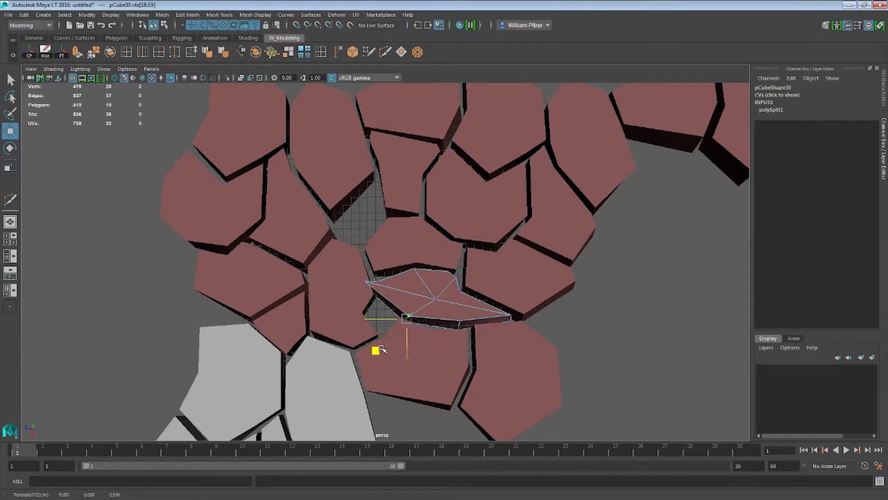
Pull the thin stone's pointed left-end vertices inward so the end becomes blunt and clears the neighboring stone
{"action": "left_click_drag", "start_coordinate": [382, 349], "coordinate": [345, 303]}
{"action": "left_click_drag", "start_coordinate": [378, 334], "coordinate": [377, 334]}
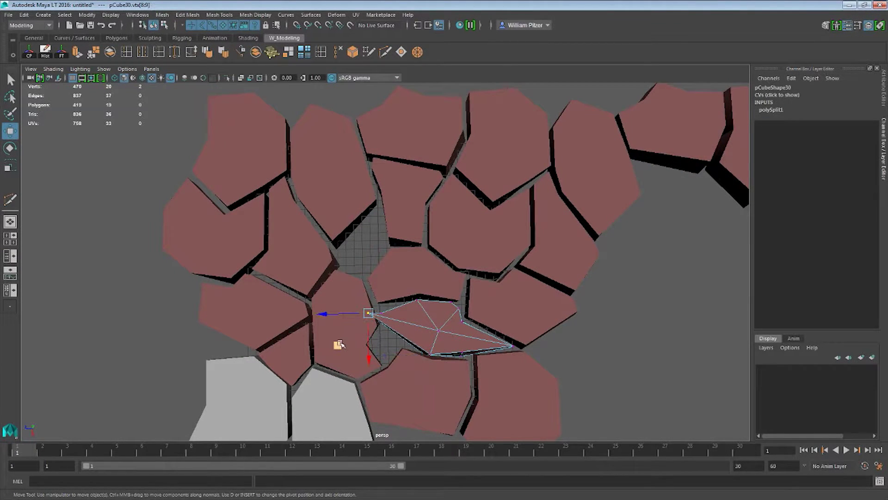
{"action": "middle_click_drag", "start_coordinate": [340, 343], "coordinate": [356, 359]}
{"action": "left_click_drag", "start_coordinate": [366, 299], "coordinate": [382, 307]}
{"action": "middle_click_drag", "start_coordinate": [364, 339], "coordinate": [361, 337]}
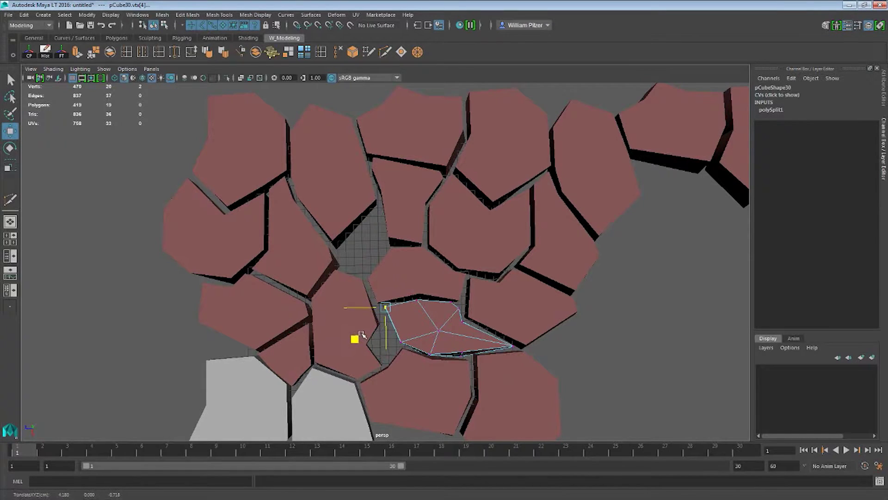
Examine the reshaped thin stone and the remaining gaps around it
{"action": "right_click_drag", "start_coordinate": [535, 312], "coordinate": [532, 348], "text": "alt"}
{"action": "middle_click_drag", "start_coordinate": [532, 347], "coordinate": [524, 330], "text": "alt"}
{"action": "left_click_drag", "start_coordinate": [499, 325], "coordinate": [494, 324], "text": "alt"}
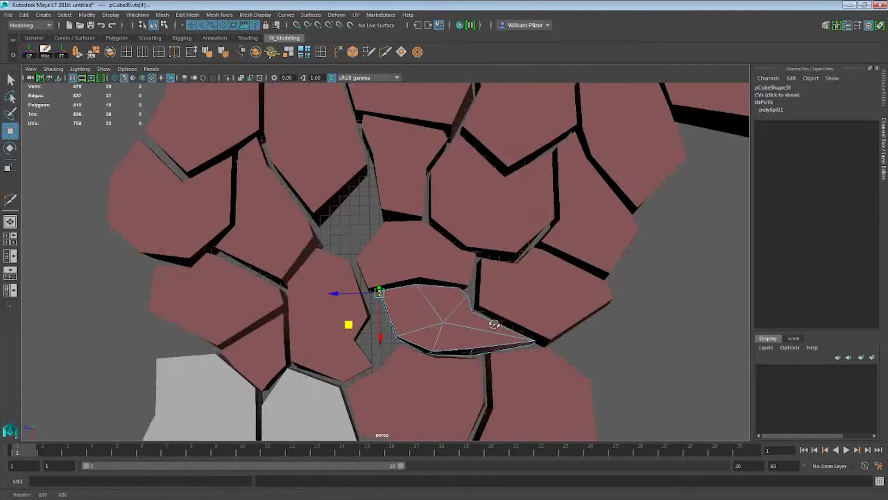
{"action": "middle_click_drag", "start_coordinate": [476, 336], "coordinate": [472, 327], "text": "alt"}
{"action": "left_click", "coordinate": [468, 339]}
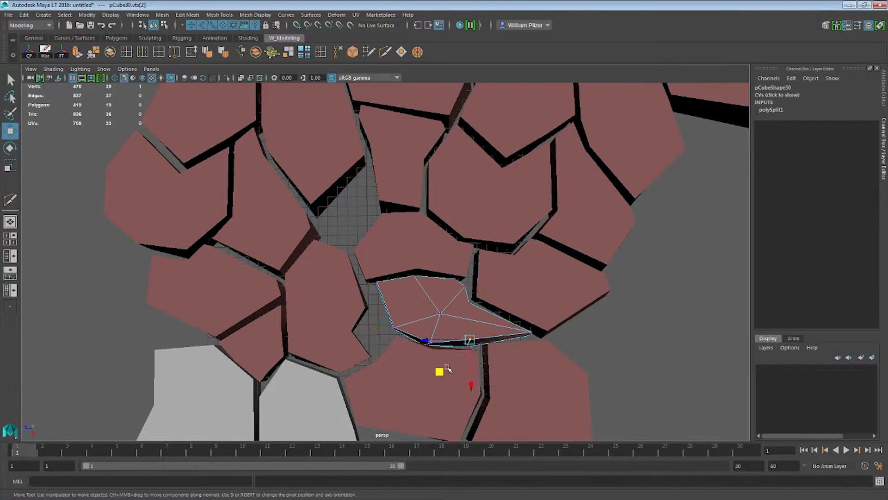
{"action": "left_click_drag", "start_coordinate": [446, 368], "coordinate": [443, 280], "text": "alt"}
{"action": "left_click", "coordinate": [450, 276]}
{"action": "scroll", "coordinate": [449, 278], "scroll_direction": "down", "scroll_amount": 4}
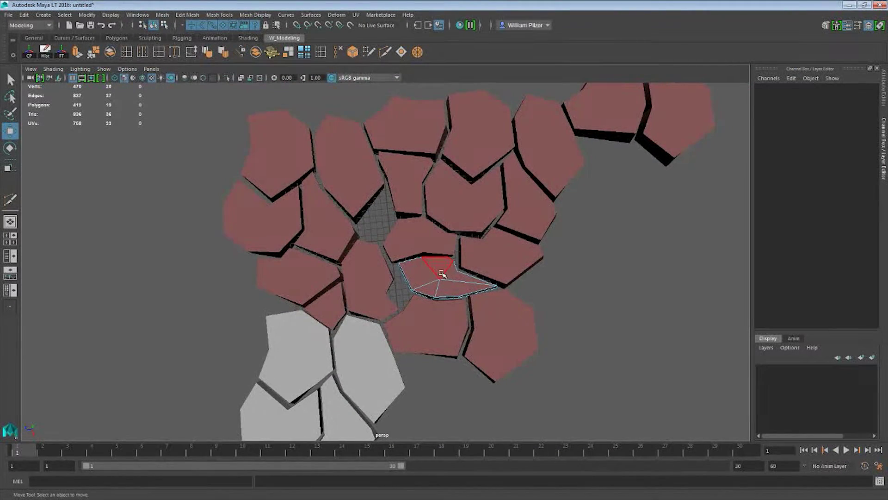
{"action": "left_click_drag", "start_coordinate": [436, 277], "coordinate": [394, 273], "text": "alt"}
{"action": "left_click_drag", "start_coordinate": [424, 298], "coordinate": [420, 280], "text": "alt"}
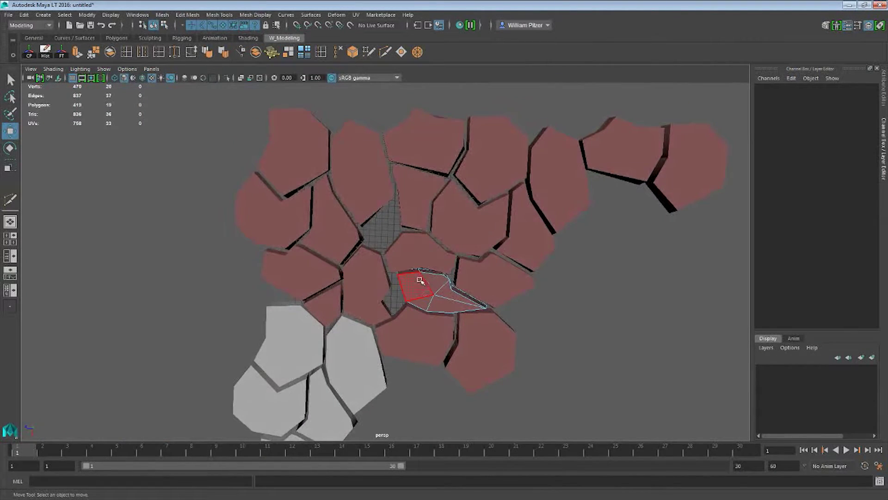
Duplicate the wedge-shaped stone beside the upper gap and place the copy over that gap
{"action": "left_click", "coordinate": [453, 259]}
{"action": "key", "text": "ctrl+d"}
{"action": "left_click_drag", "start_coordinate": [487, 269], "coordinate": [465, 296]}
{"action": "scroll", "coordinate": [515, 224], "scroll_direction": "up", "scroll_amount": 5}
Move the copied stone's upper vertices inward to match the narrow top of the gap
{"action": "left_click", "coordinate": [318, 180]}
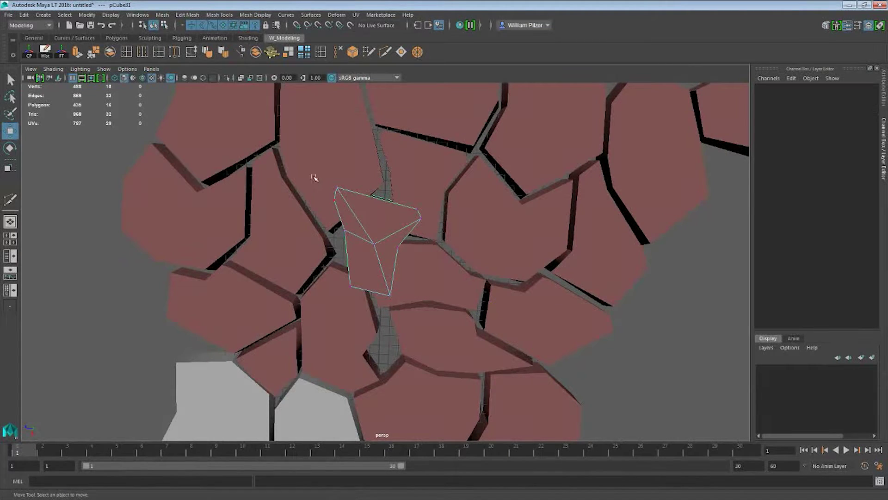
{"action": "left_click_drag", "start_coordinate": [311, 165], "coordinate": [355, 189]}
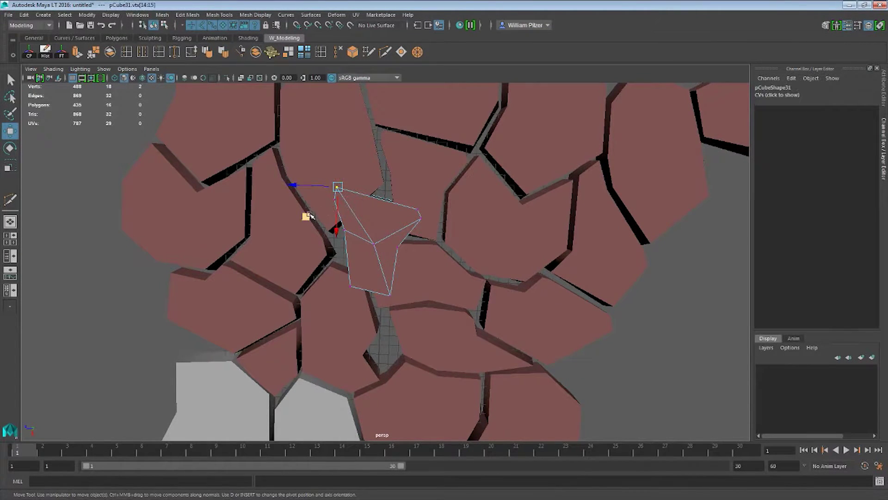
{"action": "middle_click_drag", "start_coordinate": [308, 216], "coordinate": [352, 217]}
{"action": "left_click_drag", "start_coordinate": [310, 180], "coordinate": [338, 224]}
{"action": "middle_click_drag", "start_coordinate": [306, 229], "coordinate": [320, 244]}
{"action": "left_click_drag", "start_coordinate": [413, 197], "coordinate": [417, 206]}
{"action": "middle_click_drag", "start_coordinate": [417, 207], "coordinate": [356, 221]}
Move the copied stone's right-side vertices inward and adjust its center vertex
{"action": "left_click", "coordinate": [413, 206]}
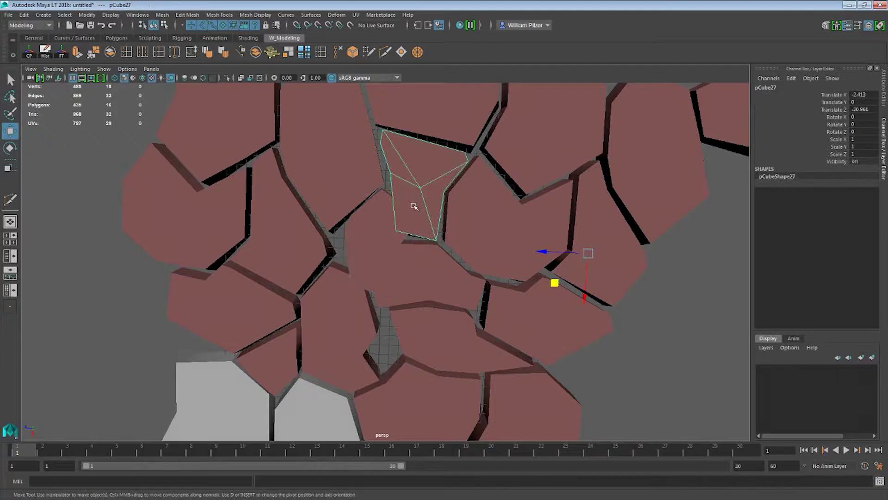
{"action": "left_click", "coordinate": [373, 231]}
{"action": "key", "text": "F9"}
{"action": "left_click_drag", "start_coordinate": [410, 197], "coordinate": [452, 248]}
{"action": "middle_click_drag", "start_coordinate": [388, 247], "coordinate": [357, 243]}
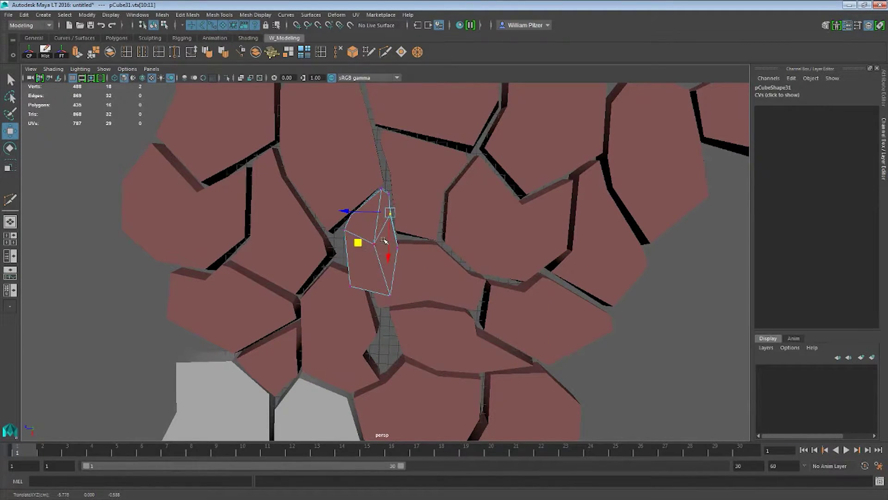
{"action": "left_click", "coordinate": [374, 243]}
{"action": "middle_click_drag", "start_coordinate": [343, 264], "coordinate": [340, 257]}
Move the copied stone's left corner outward and its bottom vertices upward to fit inside the gap
{"action": "left_click_drag", "start_coordinate": [321, 200], "coordinate": [347, 263]}
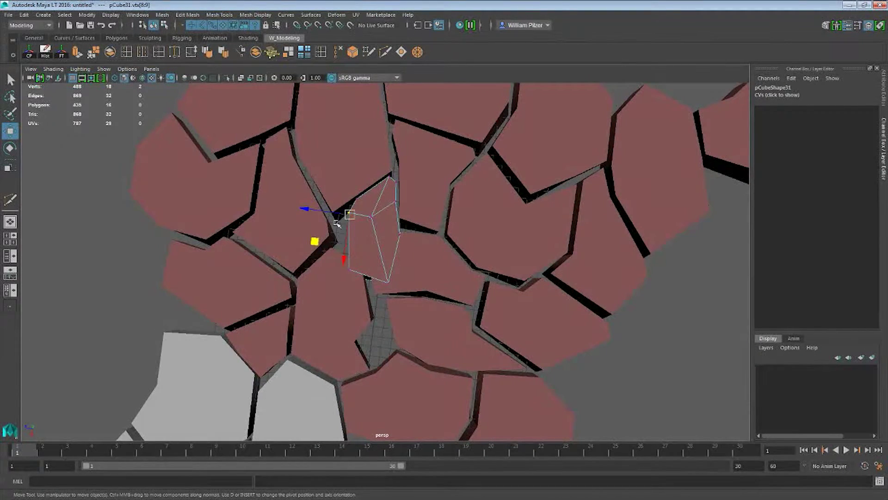
{"action": "left_click_drag", "start_coordinate": [337, 223], "coordinate": [325, 226]}
{"action": "left_click_drag", "start_coordinate": [364, 289], "coordinate": [426, 299]}
{"action": "left_click_drag", "start_coordinate": [356, 313], "coordinate": [377, 235]}
{"action": "left_click_drag", "start_coordinate": [376, 283], "coordinate": [501, 233]}
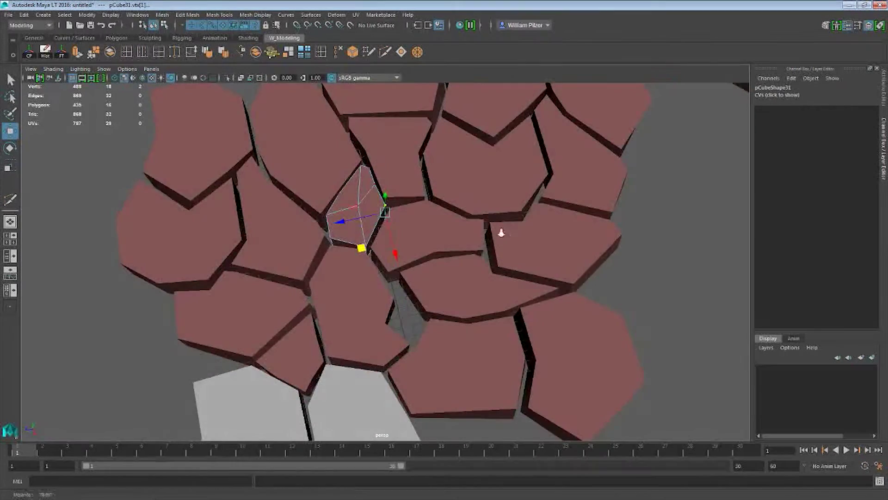
Move the upper-left edges of the wedge-shaped filler stone slightly inward to even out the gap beside it
{"action": "right_click_drag", "start_coordinate": [502, 233], "coordinate": [446, 231], "text": "alt"}
{"action": "left_click_drag", "start_coordinate": [446, 231], "coordinate": [436, 242], "text": "alt"}
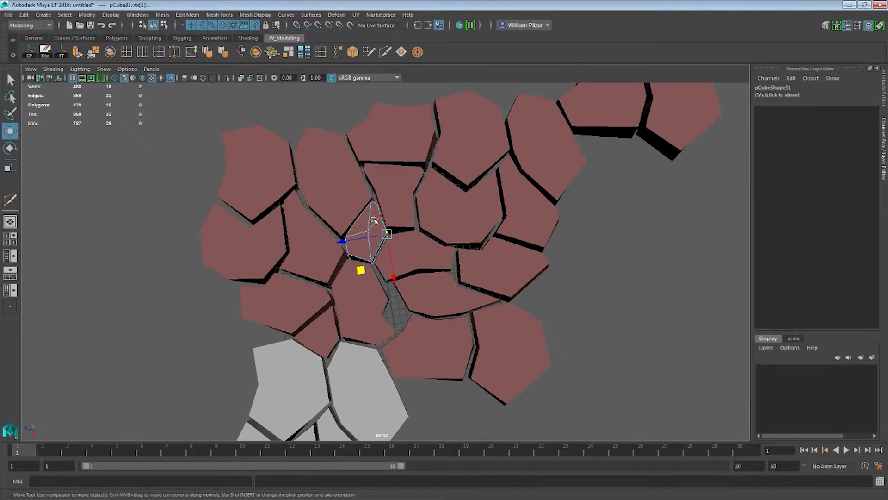
{"action": "scroll", "coordinate": [374, 220], "scroll_direction": "up", "scroll_amount": 5}
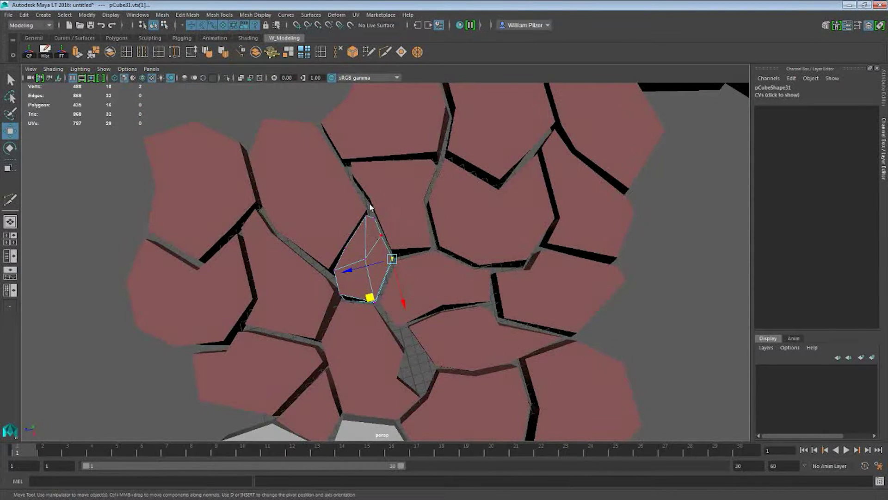
{"action": "right_click_drag", "start_coordinate": [370, 208], "coordinate": [368, 188]}
{"action": "left_click", "coordinate": [353, 237]}
{"action": "left_click", "coordinate": [345, 255], "text": "shift"}
{"action": "middle_click_drag", "start_coordinate": [328, 279], "coordinate": [332, 280]}
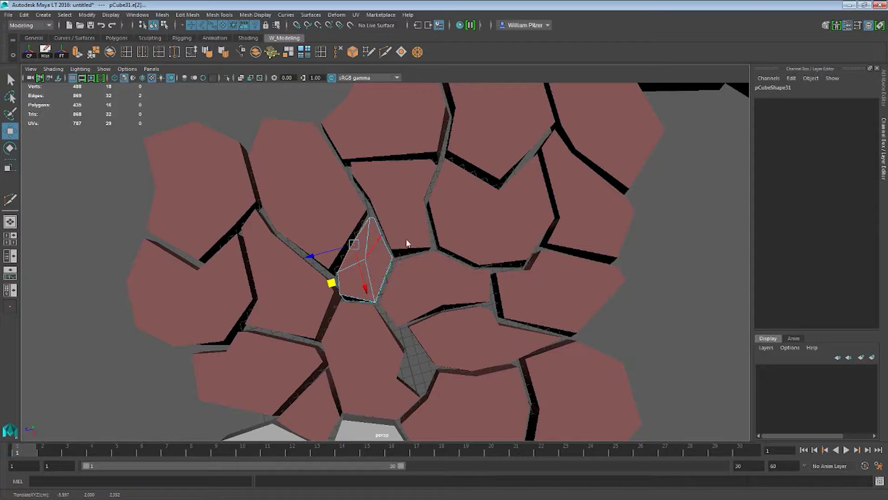
{"action": "right_click_drag", "start_coordinate": [670, 263], "coordinate": [690, 245]}
{"action": "right_click_drag", "start_coordinate": [592, 271], "coordinate": [512, 265], "text": "alt"}
{"action": "left_click_drag", "start_coordinate": [527, 264], "coordinate": [508, 263], "text": "alt"}
{"action": "left_click", "coordinate": [569, 318]}
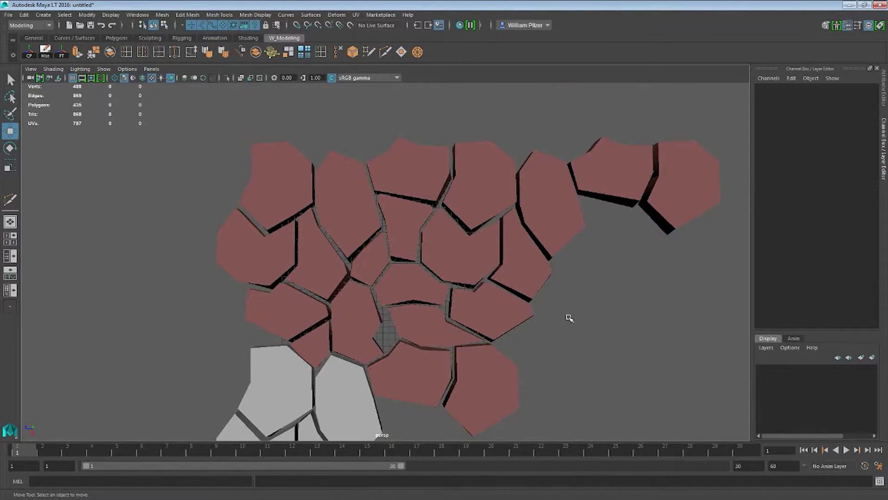
Duplicate the small wedge-shaped filler stone and place the copy over the remaining gap below it
{"action": "scroll", "coordinate": [563, 282], "scroll_direction": "up", "scroll_amount": 4}
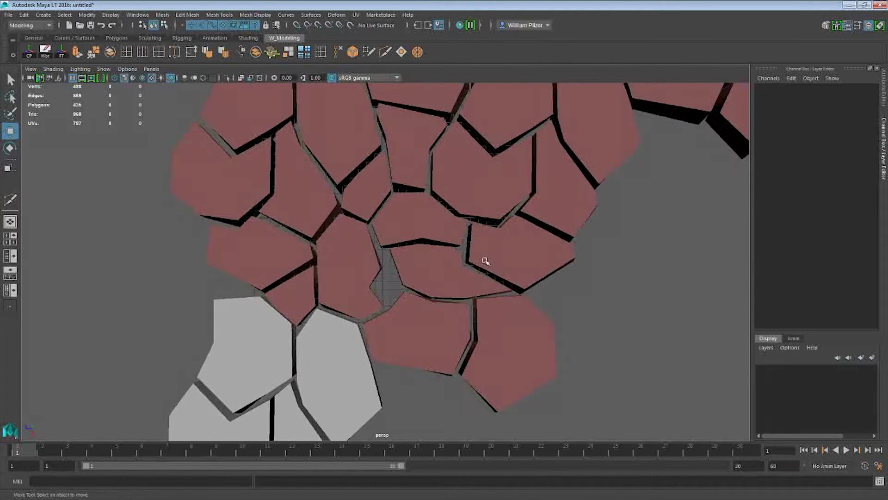
{"action": "left_click", "coordinate": [369, 206]}
{"action": "left_click_drag", "start_coordinate": [483, 274], "coordinate": [506, 363]}
{"action": "middle_click_drag", "start_coordinate": [377, 256], "coordinate": [365, 223], "text": "alt"}
{"action": "right_click_drag", "start_coordinate": [365, 224], "coordinate": [452, 251], "text": "alt"}
Adjust the upper-left vertex of the leaf-shaped stone beside the lower gap
{"action": "key", "text": "e"}
{"action": "left_click", "coordinate": [394, 190], "text": "shift"}
{"action": "key", "text": "w"}
{"action": "right_click_drag", "start_coordinate": [393, 189], "coordinate": [360, 189]}
{"action": "left_click", "coordinate": [373, 187]}
{"action": "left_click_drag", "start_coordinate": [373, 230], "coordinate": [351, 274]}
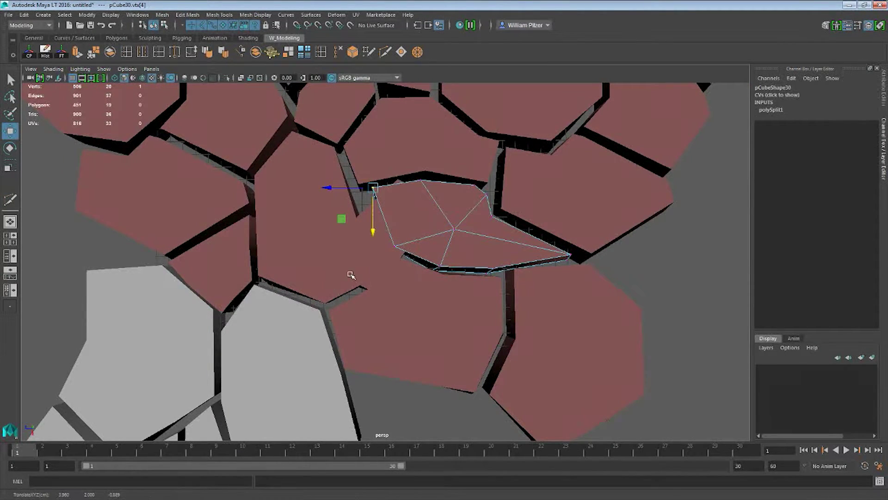
Move the new copy's upper and right-side vertices inward to fit the narrow top of the lower gap
{"action": "left_click", "coordinate": [369, 268]}
{"action": "right_click_drag", "start_coordinate": [354, 240], "coordinate": [320, 238]}
{"action": "middle_click_drag", "start_coordinate": [399, 175], "coordinate": [395, 202], "text": "alt"}
{"action": "left_click_drag", "start_coordinate": [377, 183], "coordinate": [422, 221]}
{"action": "middle_click_drag", "start_coordinate": [362, 241], "coordinate": [328, 251]}
{"action": "left_click", "coordinate": [403, 231]}
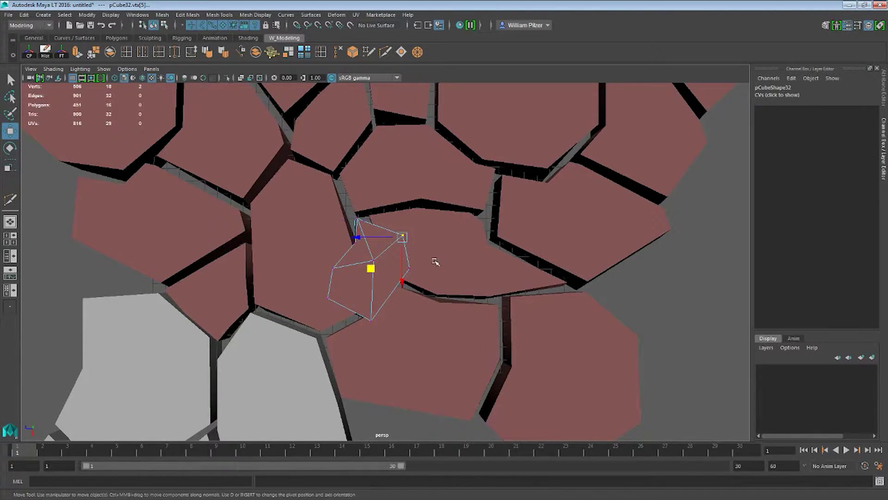
{"action": "left_click_drag", "start_coordinate": [374, 267], "coordinate": [349, 273]}
{"action": "left_click_drag", "start_coordinate": [399, 248], "coordinate": [445, 287]}
{"action": "left_click_drag", "start_coordinate": [380, 298], "coordinate": [357, 308]}
{"action": "middle_click_drag", "start_coordinate": [391, 273], "coordinate": [429, 262], "text": "alt"}
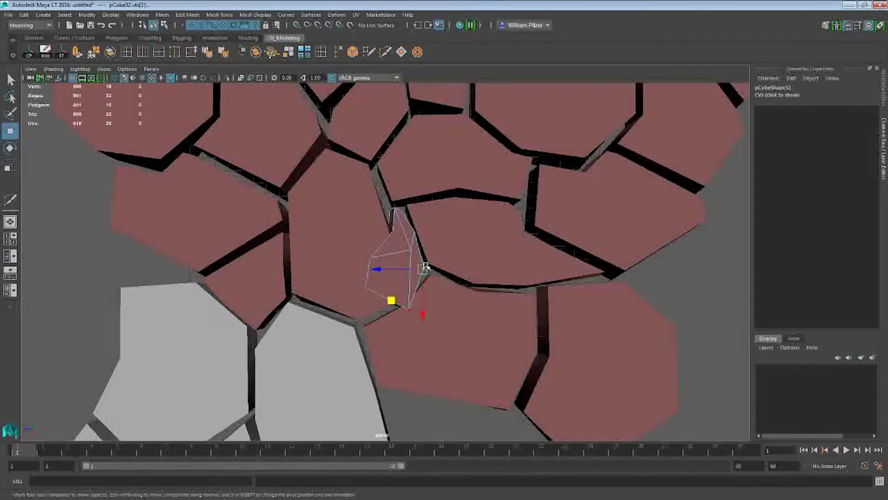
Reposition the copied stone's center vertices toward its upper end, using wireframe display
{"action": "scroll", "coordinate": [418, 257], "scroll_direction": "down", "scroll_amount": 1}
{"action": "left_click", "coordinate": [406, 268]}
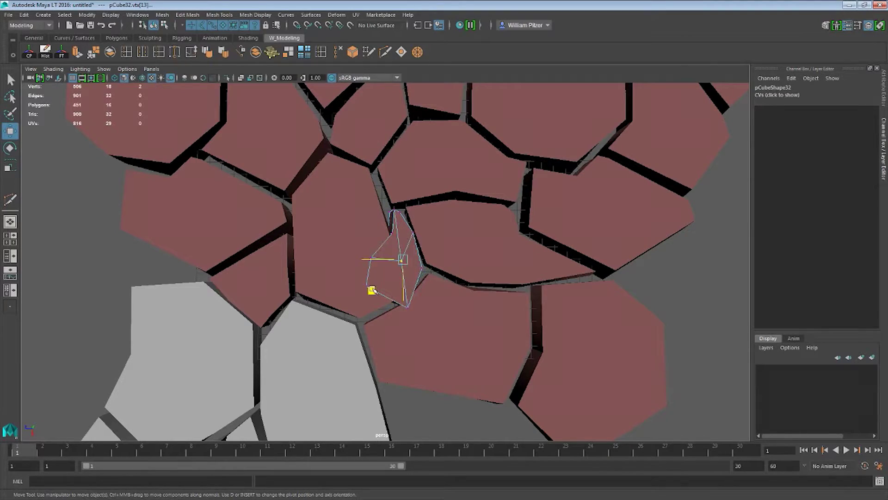
{"action": "middle_click_drag", "start_coordinate": [353, 237], "coordinate": [335, 223], "text": "alt"}
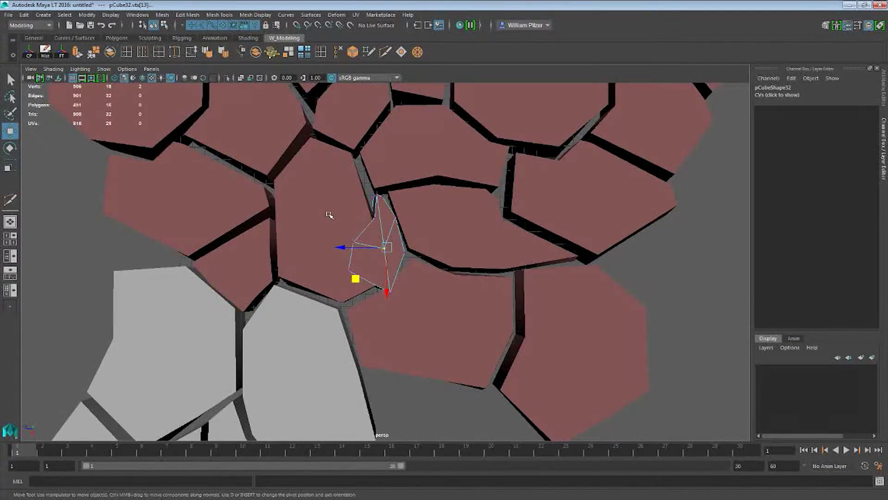
{"action": "key", "text": "4"}
{"action": "mouse_move", "coordinate": [327, 212]}
{"action": "right_mouse_down", "text": "alt"}
{"action": "mouse_move", "coordinate": [462, 224]}
{"action": "mouse_move", "coordinate": [465, 245]}
{"action": "right_mouse_up", "text": "alt"}
{"action": "left_click_drag", "start_coordinate": [303, 217], "coordinate": [453, 287]}
{"action": "left_click", "coordinate": [370, 278]}
{"action": "key", "text": "ctrl+z"}
{"action": "left_click_drag", "start_coordinate": [376, 275], "coordinate": [410, 243]}
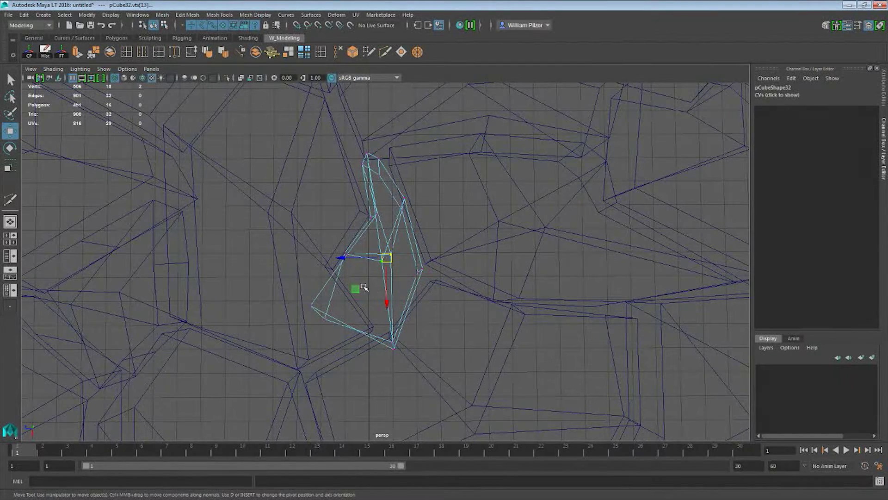
{"action": "key", "text": "ctrl+z"}
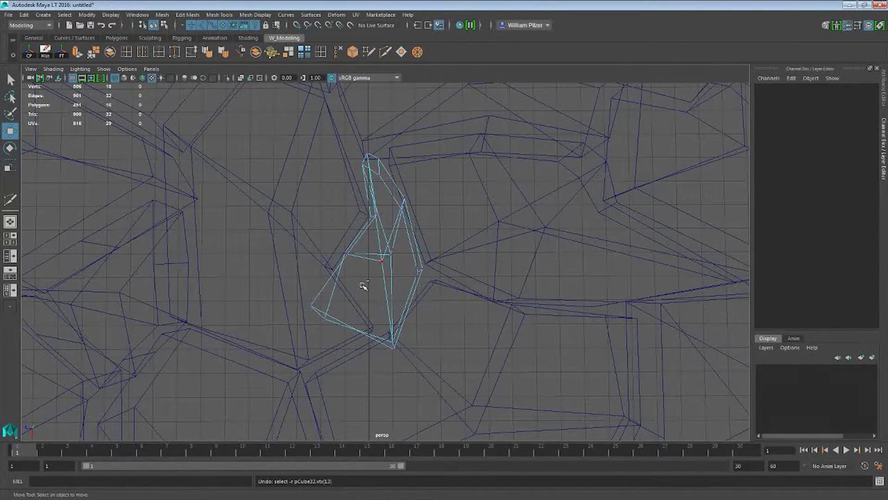
{"action": "key", "text": "shift+z"}
{"action": "left_click_drag", "start_coordinate": [358, 289], "coordinate": [365, 255]}
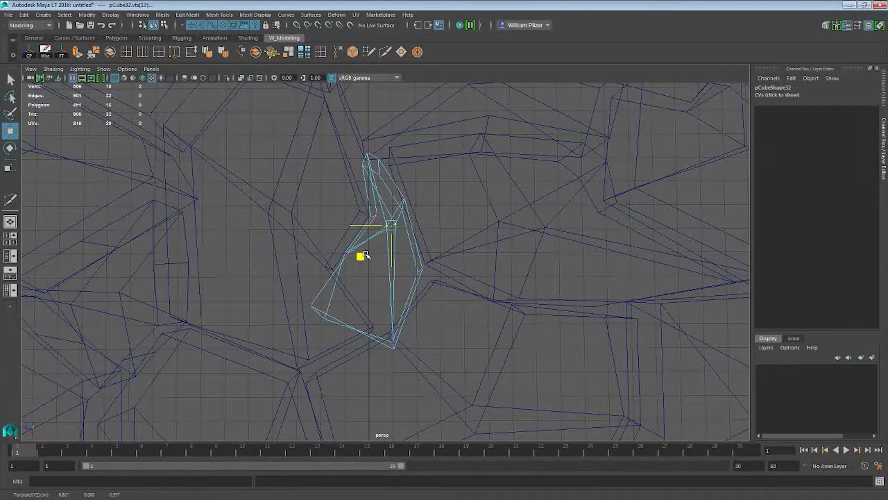
{"action": "middle_click_drag", "start_coordinate": [365, 255], "coordinate": [346, 242], "text": "alt"}
Move the copied stone's left, bottom and right vertices to follow the gap outline, and return to shaded display
{"action": "left_click_drag", "start_coordinate": [288, 274], "coordinate": [331, 333]}
{"action": "left_click_drag", "start_coordinate": [275, 332], "coordinate": [370, 335]}
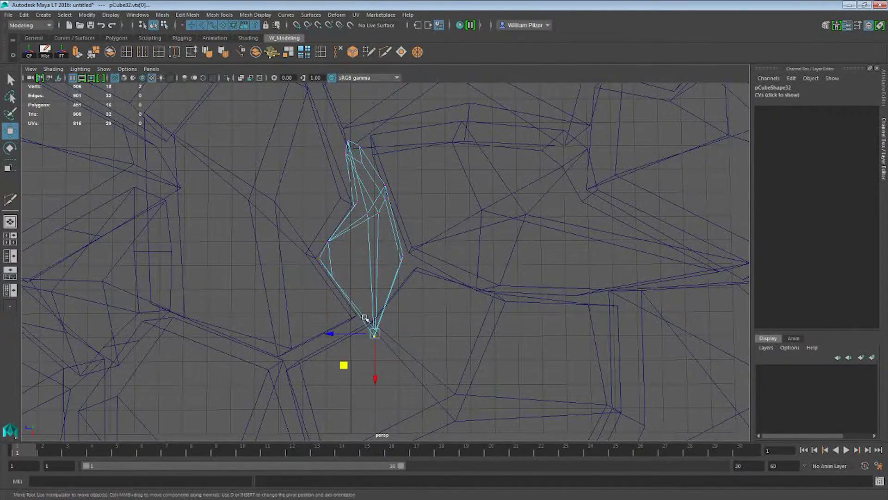
{"action": "left_click_drag", "start_coordinate": [353, 366], "coordinate": [345, 348]}
{"action": "left_click", "coordinate": [403, 258]}
{"action": "left_click_drag", "start_coordinate": [370, 290], "coordinate": [366, 295]}
{"action": "key", "text": "5"}
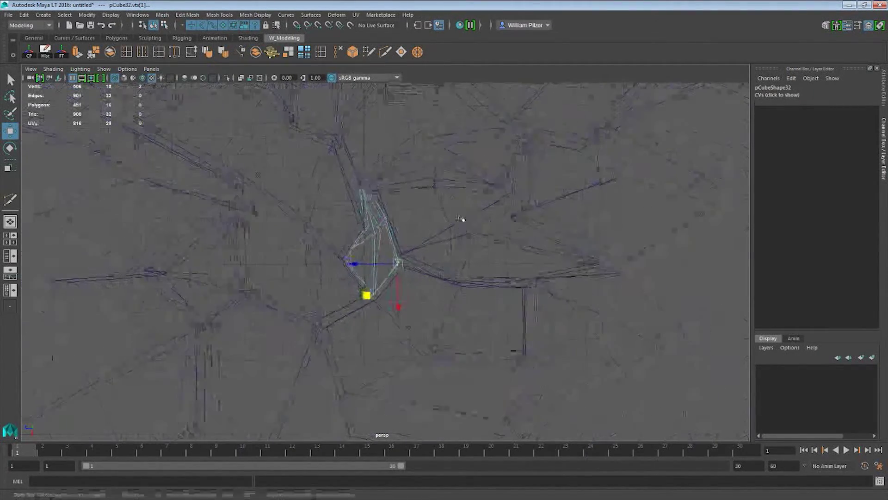
{"action": "scroll", "coordinate": [557, 188], "scroll_direction": "down", "scroll_amount": 3}
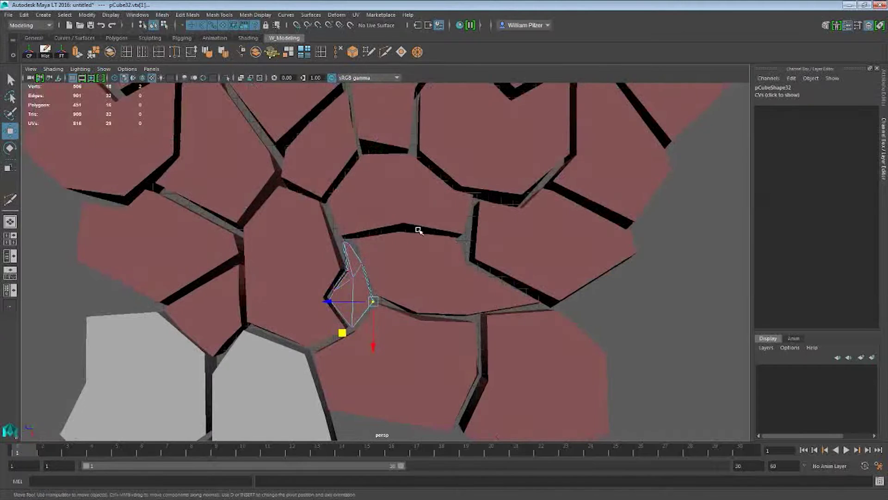
Move the left-side vertices of the stone above the leaf-shaped one outward to narrow the gap on that side
{"action": "scroll", "coordinate": [418, 231], "scroll_direction": "up", "scroll_amount": 4}
{"action": "left_click", "coordinate": [411, 212]}
{"action": "scroll", "coordinate": [452, 212], "scroll_direction": "up", "scroll_amount": 3}
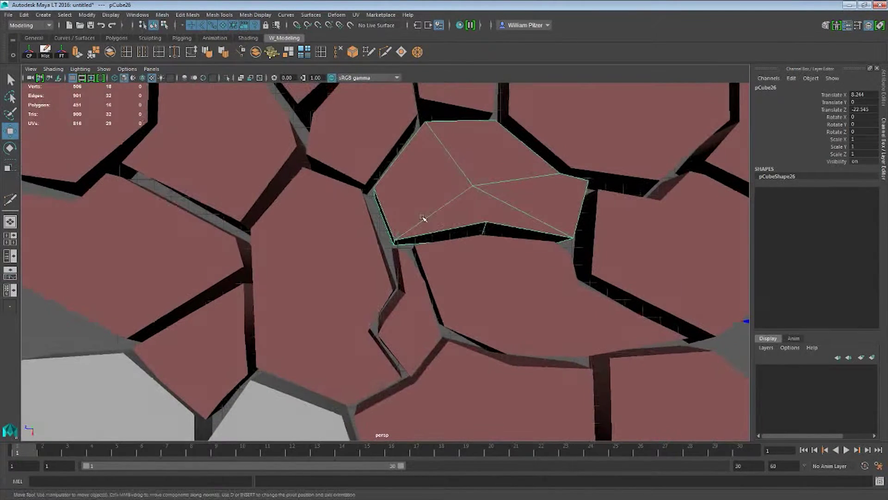
{"action": "key", "text": "F9"}
{"action": "left_click_drag", "start_coordinate": [353, 166], "coordinate": [406, 258]}
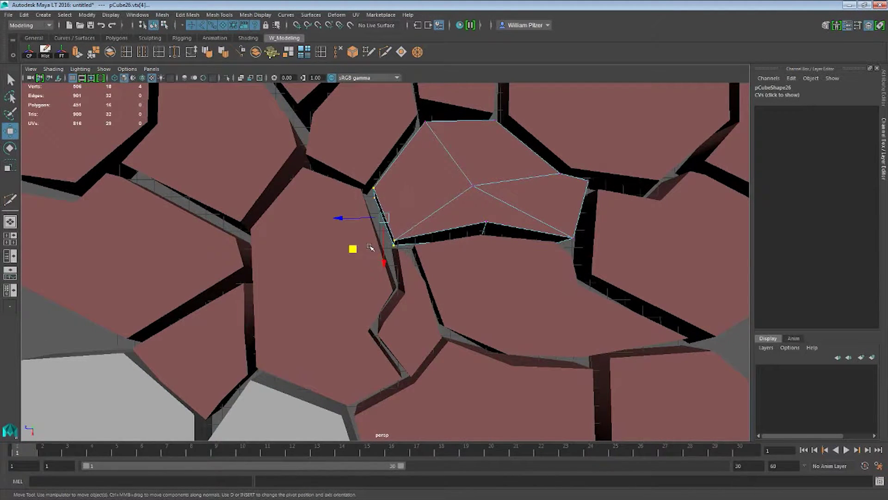
{"action": "left_click_drag", "start_coordinate": [351, 246], "coordinate": [352, 249]}
{"action": "scroll", "coordinate": [498, 215], "scroll_direction": "down", "scroll_amount": 3}
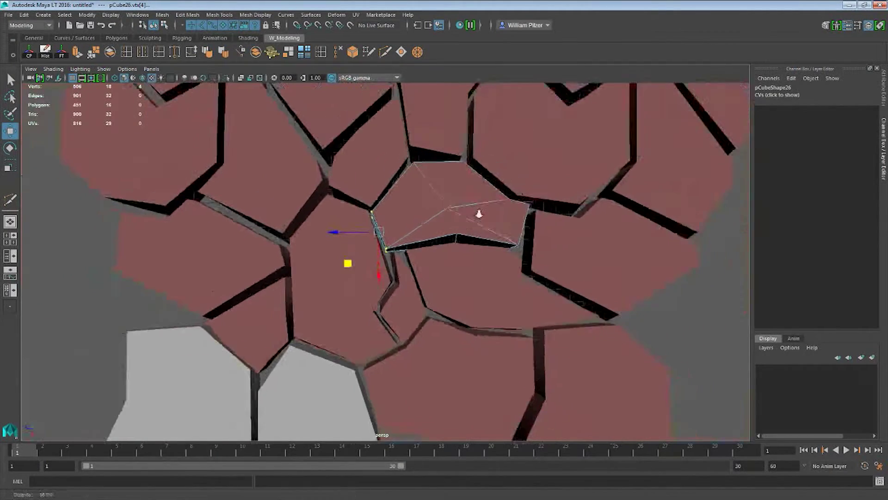
Move the same stone's right-side vertices outward to narrow the gap to its right-hand neighbor
{"action": "middle_click_drag", "start_coordinate": [498, 214], "coordinate": [418, 198], "text": "alt"}
{"action": "middle_click_drag", "start_coordinate": [585, 234], "coordinate": [488, 214], "text": "alt"}
{"action": "middle_click_drag", "start_coordinate": [390, 179], "coordinate": [458, 237], "text": "alt"}
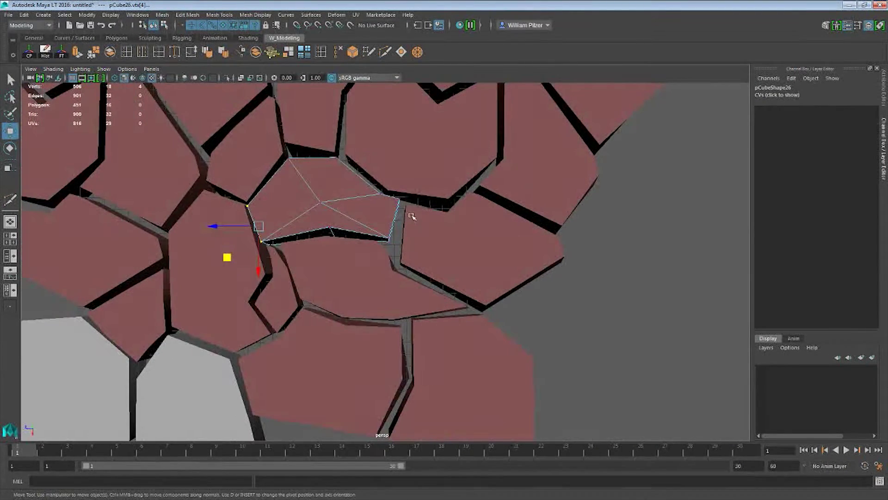
{"action": "left_click_drag", "start_coordinate": [398, 212], "coordinate": [390, 222], "text": "alt"}
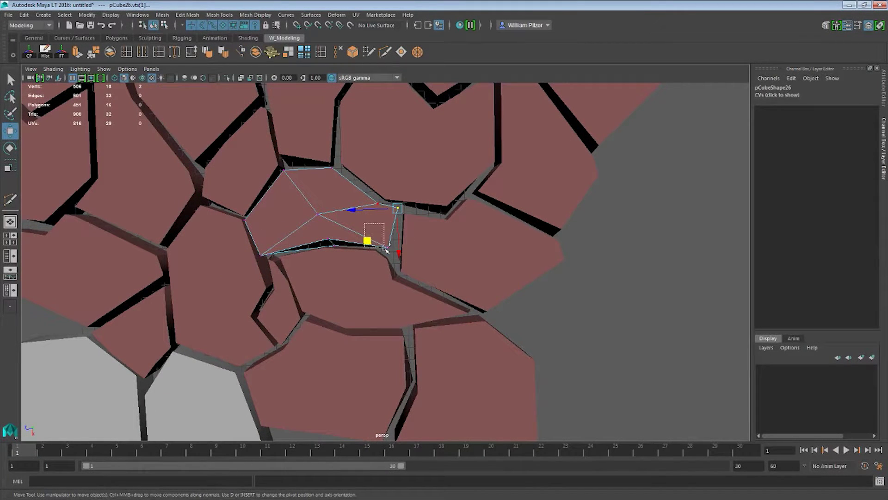
{"action": "left_click_drag", "start_coordinate": [363, 260], "coordinate": [373, 258]}
{"action": "scroll", "coordinate": [370, 265], "scroll_direction": "down", "scroll_amount": 3}
{"action": "middle_click_drag", "start_coordinate": [389, 278], "coordinate": [374, 260], "text": "alt"}
Move the leaf-shaped stone's upper-right corner vertices outward toward the neighboring stones
{"action": "left_click", "coordinate": [373, 266]}
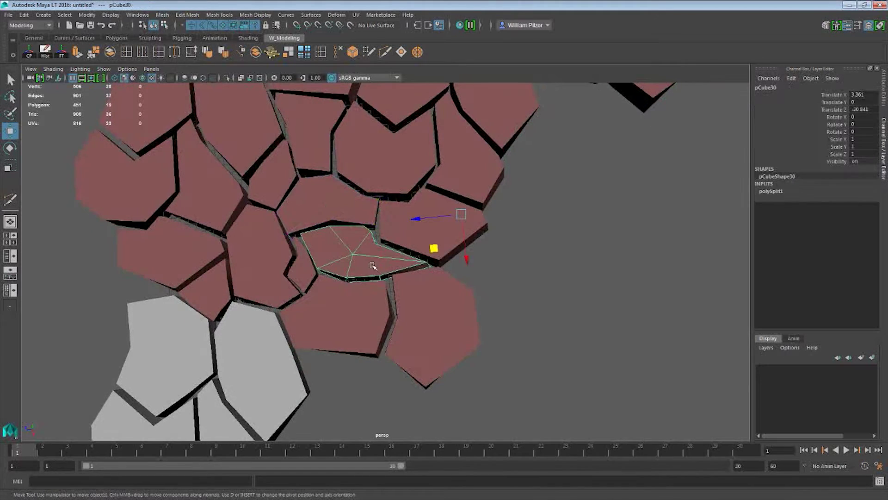
{"action": "right_click_drag", "start_coordinate": [328, 257], "coordinate": [301, 256]}
{"action": "left_click", "coordinate": [301, 234]}
{"action": "scroll", "coordinate": [416, 251], "scroll_direction": "up", "scroll_amount": 4}
{"action": "left_click_drag", "start_coordinate": [416, 252], "coordinate": [383, 232], "text": "alt"}
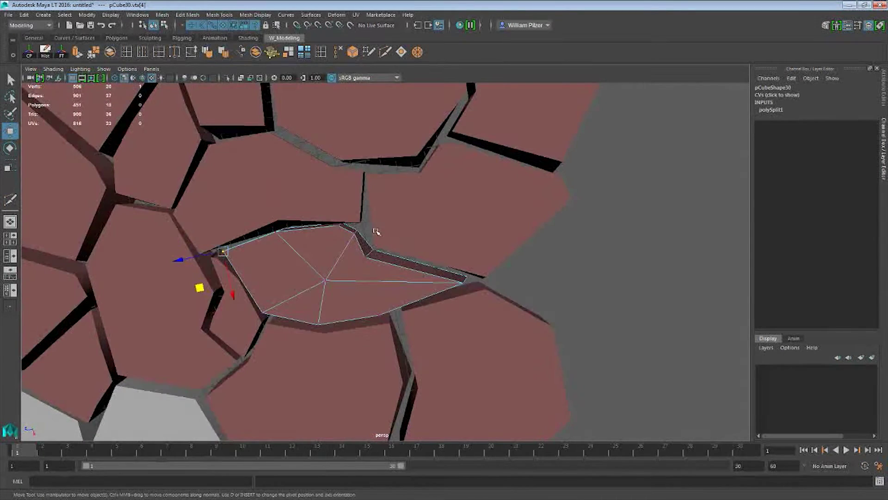
{"action": "left_click_drag", "start_coordinate": [333, 267], "coordinate": [341, 261]}
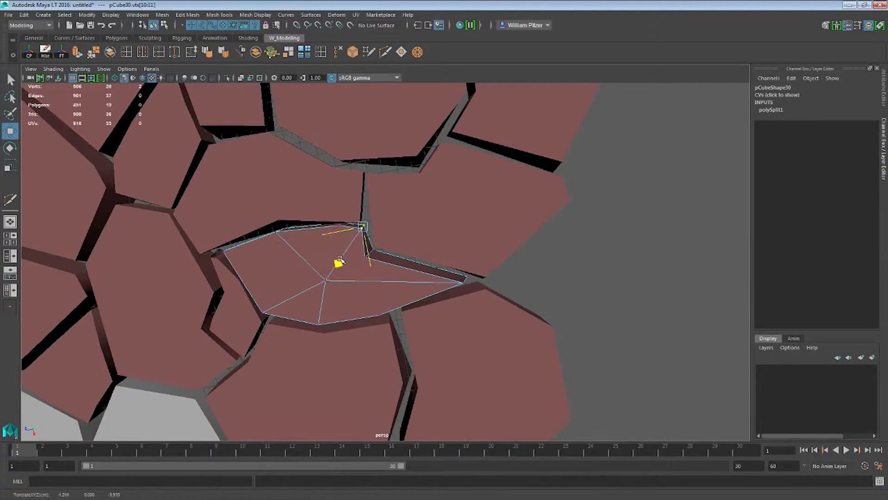
Adjust the leaf-shaped stone's upper-left corner vertices and clear the selection
{"action": "mouse_move", "coordinate": [401, 258]}
{"action": "left_mouse_down", "text": "alt"}
{"action": "mouse_move", "coordinate": [407, 240]}
{"action": "mouse_move", "coordinate": [405, 252]}
{"action": "left_mouse_up", "text": "alt"}
{"action": "middle_click_drag", "start_coordinate": [405, 252], "coordinate": [519, 226], "text": "alt"}
{"action": "left_click_drag", "start_coordinate": [330, 222], "coordinate": [329, 221]}
{"action": "middle_click_drag", "start_coordinate": [470, 235], "coordinate": [515, 204], "text": "alt"}
{"action": "scroll", "coordinate": [492, 215], "scroll_direction": "down", "scroll_amount": 3}
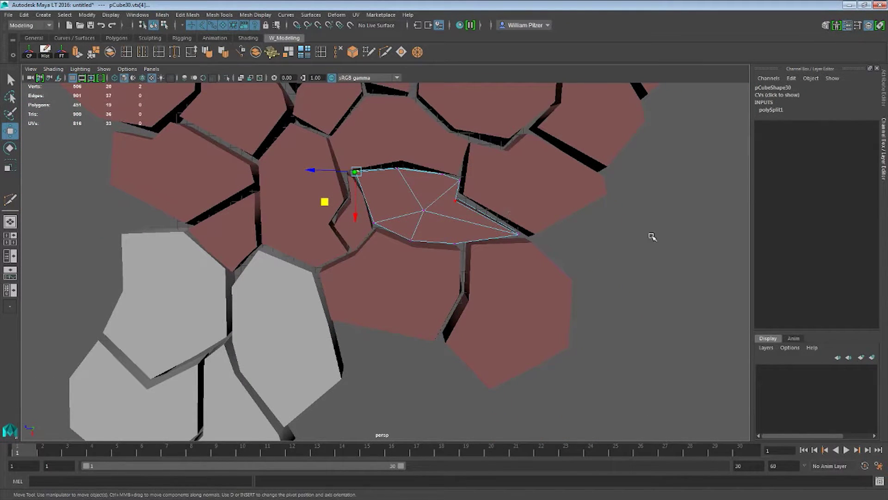
{"action": "left_click", "coordinate": [652, 236]}
Move the leaf-shaped stone's left edge inward to widen the gap beside the small filler stone
{"action": "scroll", "coordinate": [595, 229], "scroll_direction": "down", "scroll_amount": 5}
{"action": "middle_click_drag", "start_coordinate": [455, 225], "coordinate": [478, 265], "text": "alt"}
{"action": "left_click_drag", "start_coordinate": [478, 266], "coordinate": [502, 258], "text": "alt"}
{"action": "scroll", "coordinate": [396, 258], "scroll_direction": "up", "scroll_amount": 3}
{"action": "middle_click_drag", "start_coordinate": [397, 258], "coordinate": [393, 231], "text": "alt"}
{"action": "scroll", "coordinate": [392, 232], "scroll_direction": "up", "scroll_amount": 2}
{"action": "left_click", "coordinate": [393, 254]}
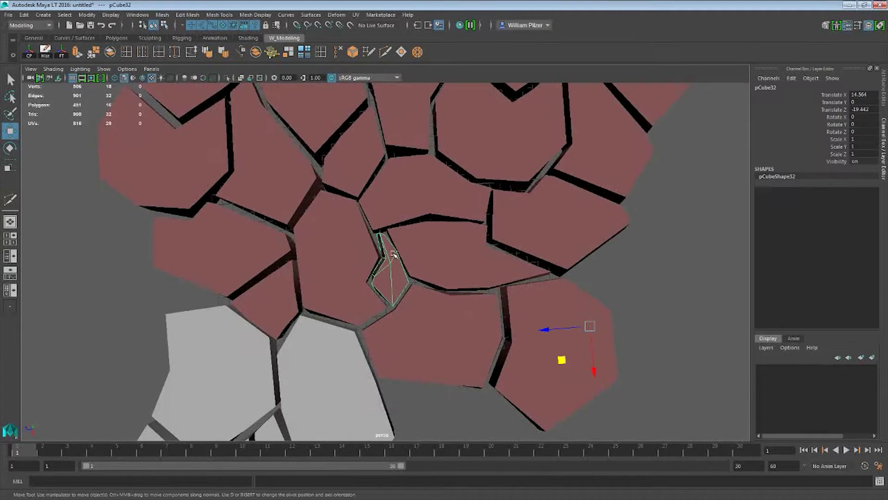
{"action": "scroll", "coordinate": [478, 254], "scroll_direction": "up", "scroll_amount": 4}
{"action": "left_click", "coordinate": [395, 249]}
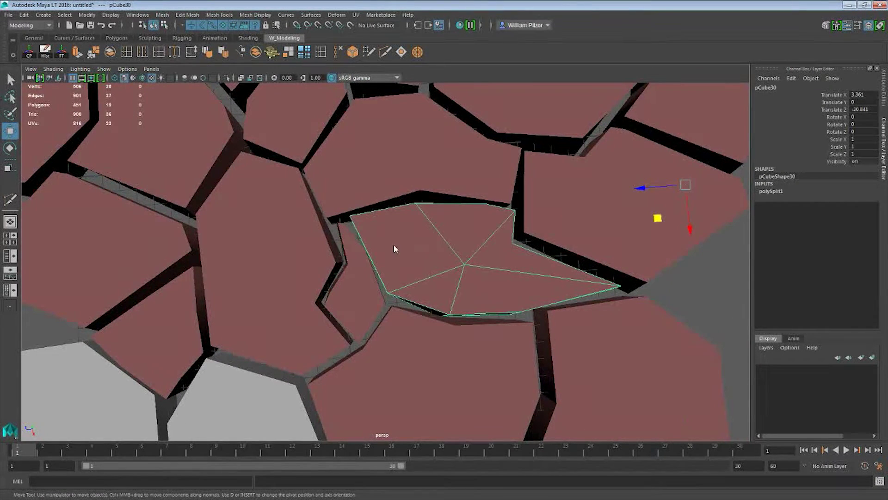
{"action": "key", "text": "F10"}
{"action": "left_click", "coordinate": [367, 246]}
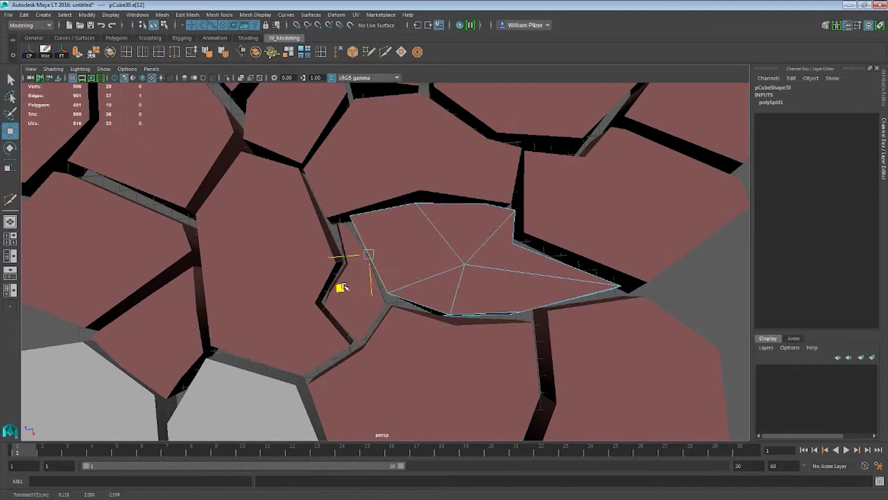
{"action": "left_click_drag", "start_coordinate": [348, 281], "coordinate": [351, 281]}
{"action": "left_click", "coordinate": [372, 246]}
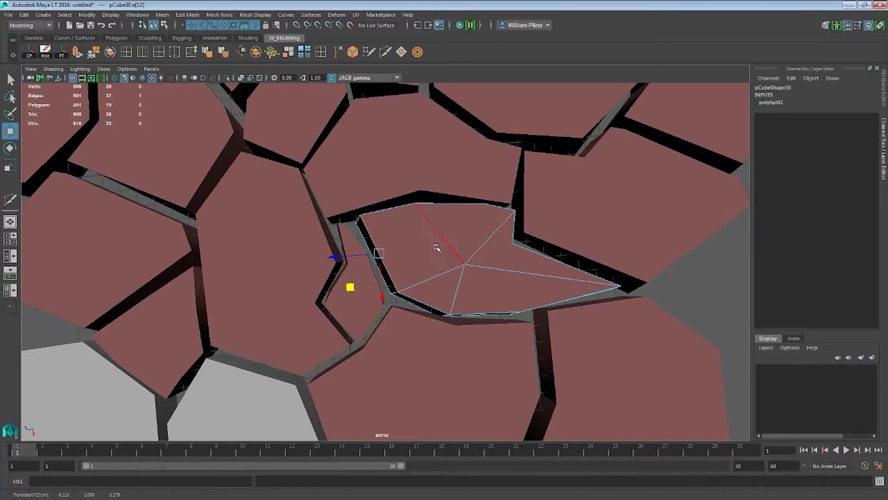
{"action": "right_click_drag", "start_coordinate": [473, 238], "coordinate": [516, 222]}
Examine the whole stone layout from above for uneven gaps and unfilled areas
{"action": "scroll", "coordinate": [533, 254], "scroll_direction": "down", "scroll_amount": 8}
{"action": "left_click", "coordinate": [591, 282]}
{"action": "mouse_move", "coordinate": [555, 294]}
{"action": "left_mouse_down", "text": "alt"}
{"action": "mouse_move", "coordinate": [514, 307]}
{"action": "mouse_move", "coordinate": [540, 295]}
{"action": "left_mouse_up", "text": "alt"}
{"action": "scroll", "coordinate": [499, 286], "scroll_direction": "down", "scroll_amount": 3}
{"action": "left_click_drag", "start_coordinate": [457, 275], "coordinate": [504, 275], "text": "alt"}
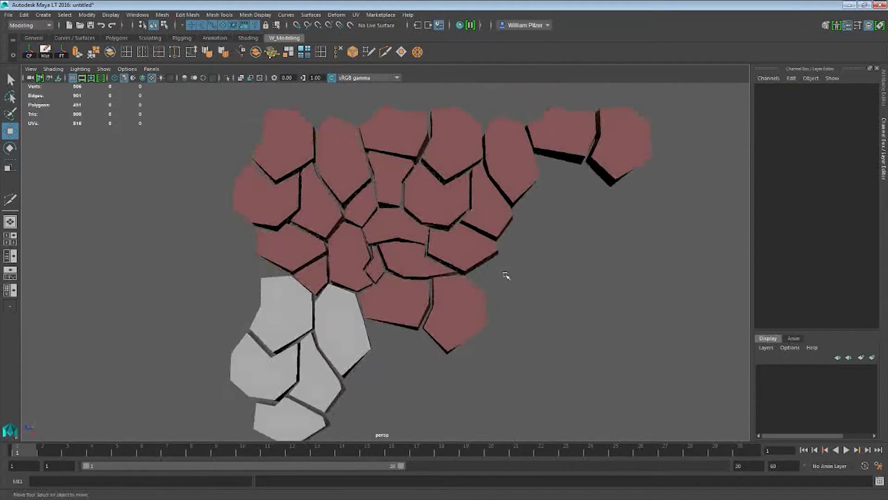
{"action": "scroll", "coordinate": [477, 264], "scroll_direction": "down", "scroll_amount": 5}
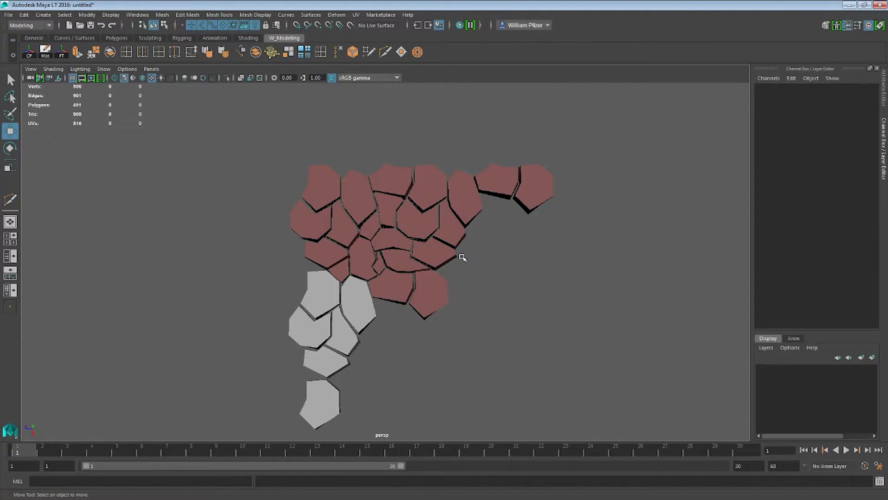
{"action": "left_click_drag", "start_coordinate": [443, 240], "coordinate": [495, 206], "text": "alt"}
{"action": "scroll", "coordinate": [531, 201], "scroll_direction": "up", "scroll_amount": 5}
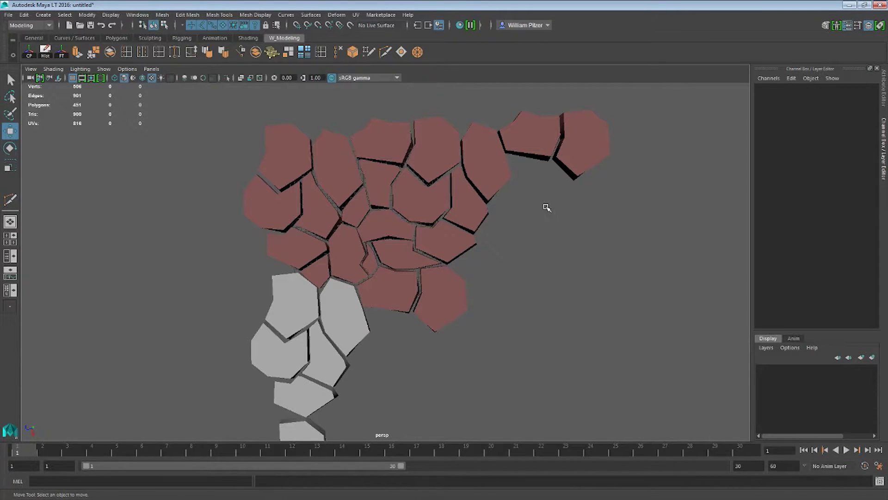
{"action": "middle_click_drag", "start_coordinate": [546, 208], "coordinate": [495, 199], "text": "alt"}
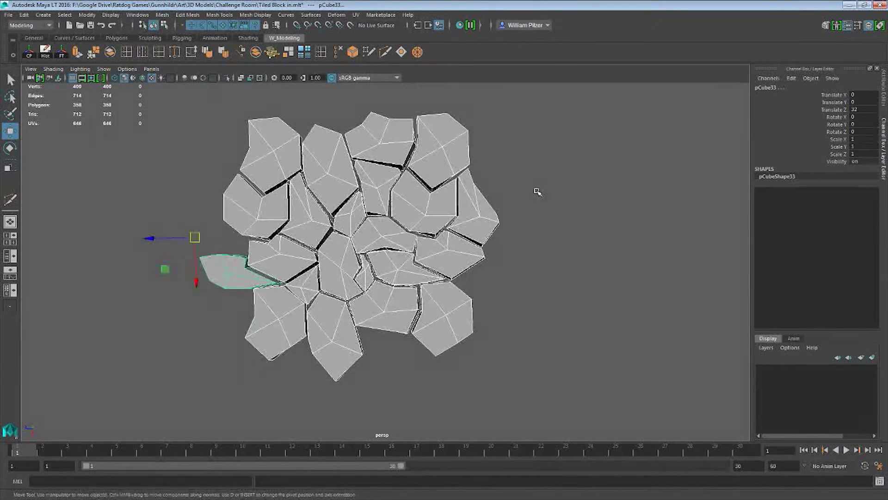
Delete the upper-right corner stone and the two stones below it that duplicate pieces from the opposite edge
{"action": "left_click", "coordinate": [535, 190]}
{"action": "middle_click_drag", "start_coordinate": [489, 234], "coordinate": [488, 242], "text": "alt"}
{"action": "left_click", "coordinate": [448, 179]}
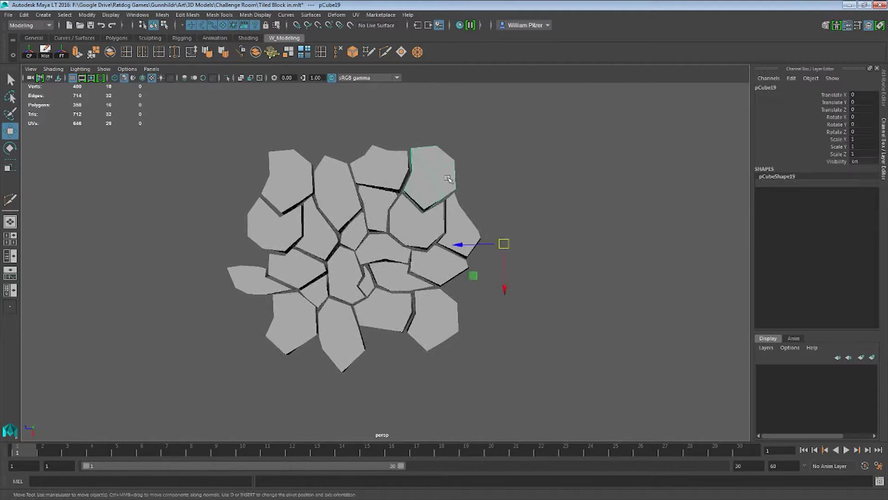
{"action": "key", "text": "Delete"}
{"action": "left_click", "coordinate": [460, 222]}
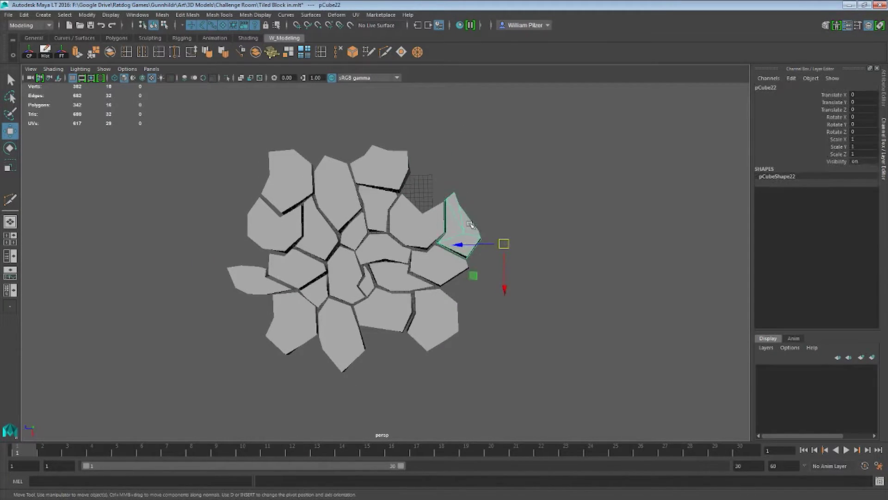
{"action": "key", "text": "Delete"}
{"action": "left_click", "coordinate": [438, 227]}
{"action": "key", "text": "Delete"}
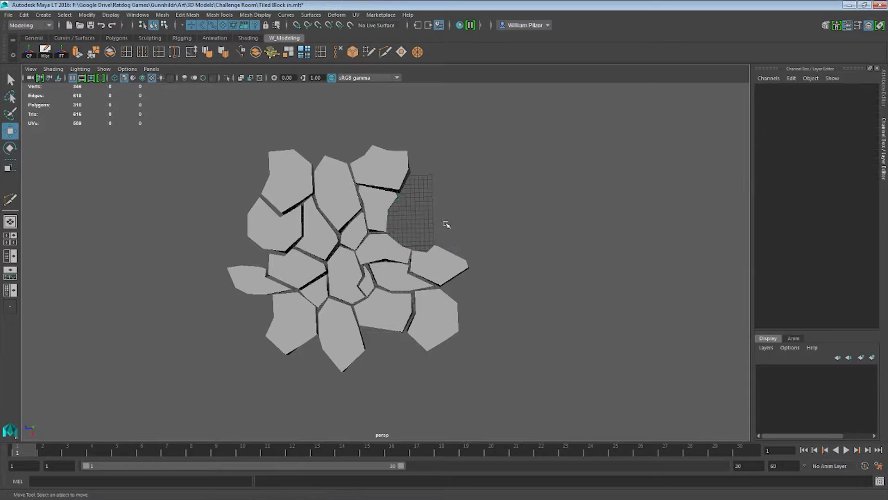
Delete the duplicate lower-right edge stone, the bottom-right corner stone and the bottom stone beside it
{"action": "left_click", "coordinate": [282, 228]}
{"action": "left_click", "coordinate": [448, 275]}
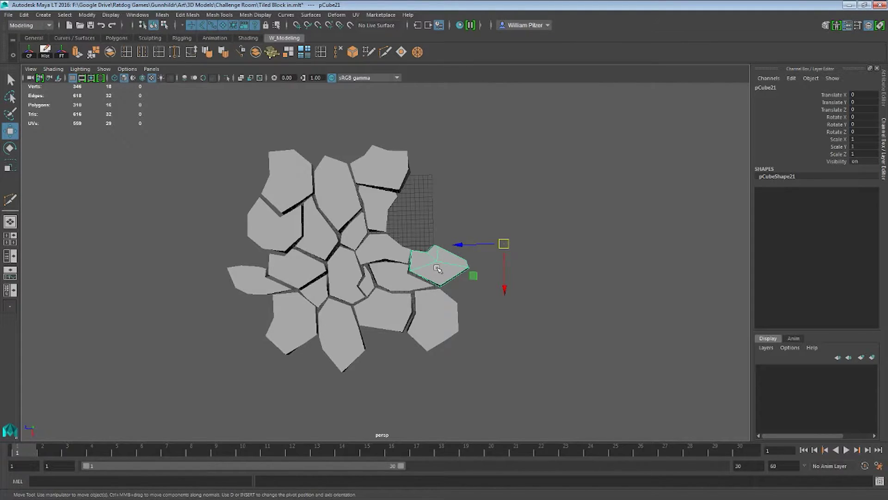
{"action": "key", "text": "Delete"}
{"action": "left_click", "coordinate": [437, 313]}
{"action": "key", "text": "Delete"}
{"action": "left_click", "coordinate": [403, 316]}
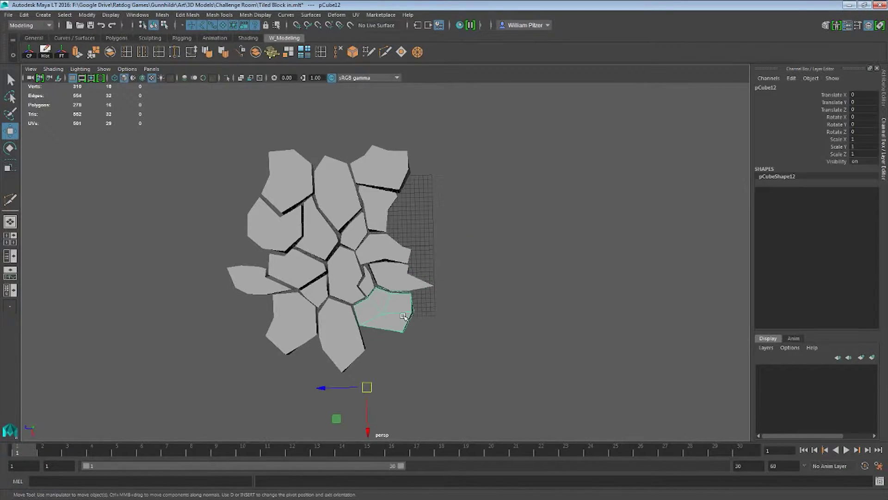
{"action": "key", "text": "Delete"}
Delete the remaining two duplicate stones along the bottom and the leaf-shaped copy on the left side
{"action": "left_click", "coordinate": [354, 332]}
{"action": "key", "text": "Delete"}
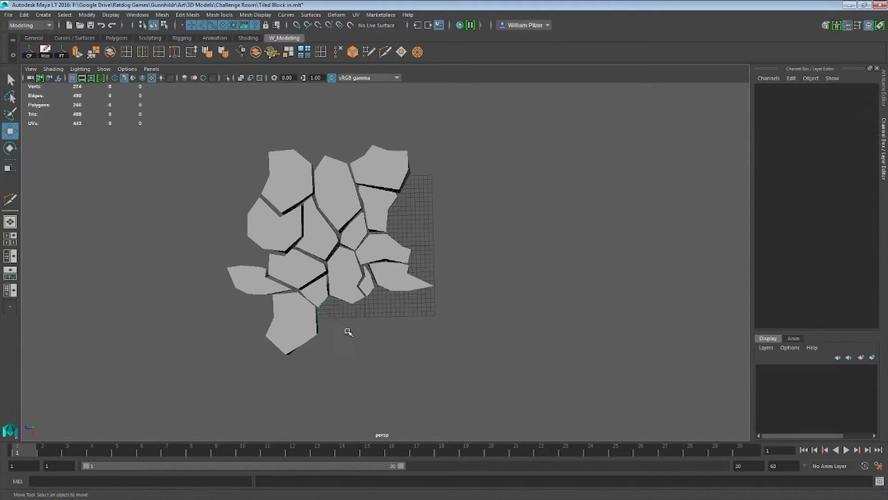
{"action": "left_click", "coordinate": [309, 328]}
{"action": "key", "text": "Delete"}
{"action": "left_click", "coordinate": [256, 290]}
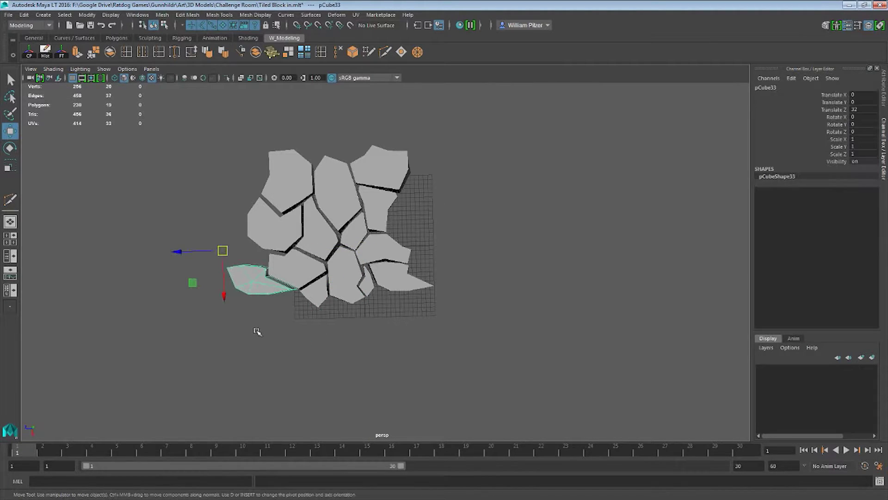
{"action": "key", "text": "Delete"}
Select all remaining stones and export the selection as OBJ, replacing the existing Tiled Template.obj
{"action": "left_click_drag", "start_coordinate": [470, 240], "coordinate": [476, 268], "text": "alt"}
{"action": "left_click_drag", "start_coordinate": [215, 160], "coordinate": [505, 346]}
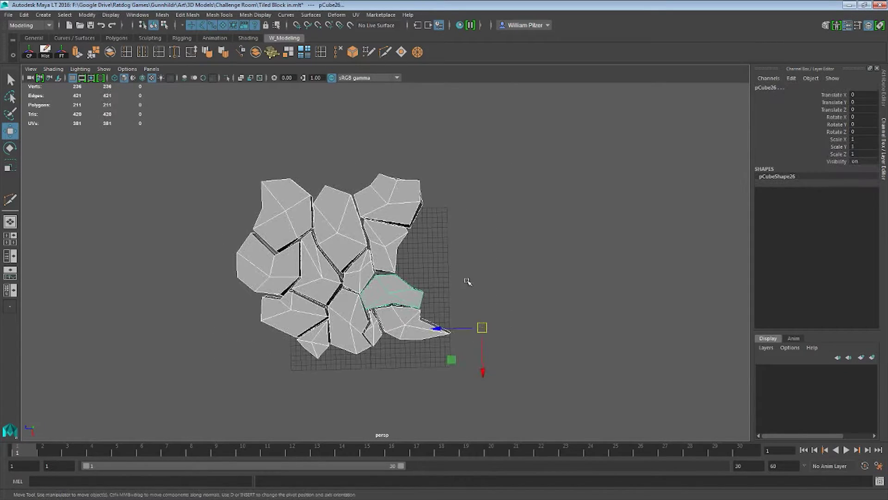
{"action": "left_click", "coordinate": [8, 14]}
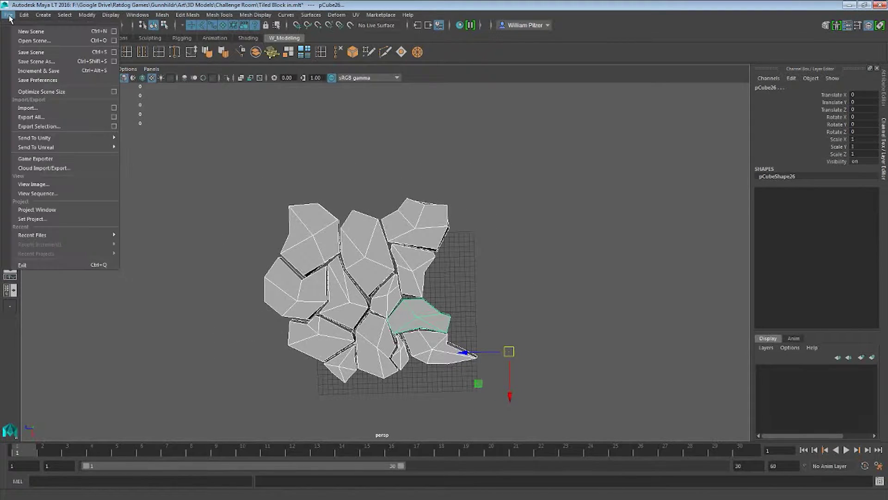
{"action": "left_click", "coordinate": [51, 126]}
{"action": "left_click", "coordinate": [424, 107]}
{"action": "left_click", "coordinate": [675, 350]}
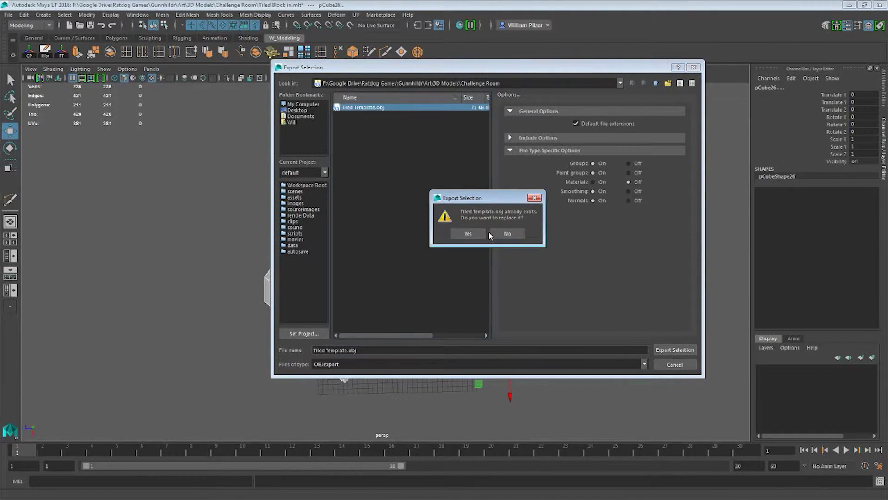
{"action": "left_click", "coordinate": [469, 233]}
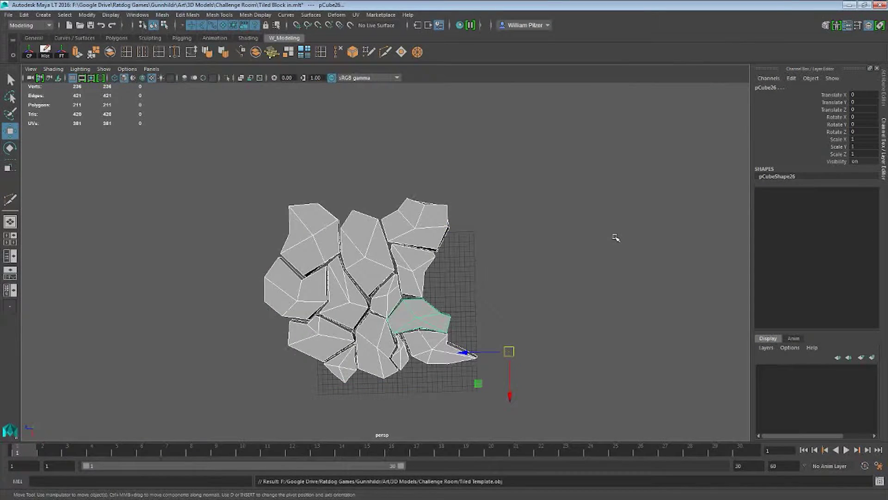
Switch to ZBrush and subdivide the Tiled Template stones with subdivision smoothing turned off
{"action": "left_click", "coordinate": [850, 5]}
{"action": "left_click_drag", "start_coordinate": [538, 229], "coordinate": [583, 228], "text": "alt"}
{"action": "left_click_drag", "start_coordinate": [583, 228], "coordinate": [536, 250]}
{"action": "left_click_drag", "start_coordinate": [880, 226], "coordinate": [880, 181]}
{"action": "scroll", "coordinate": [846, 324], "scroll_direction": "down", "scroll_amount": 5}
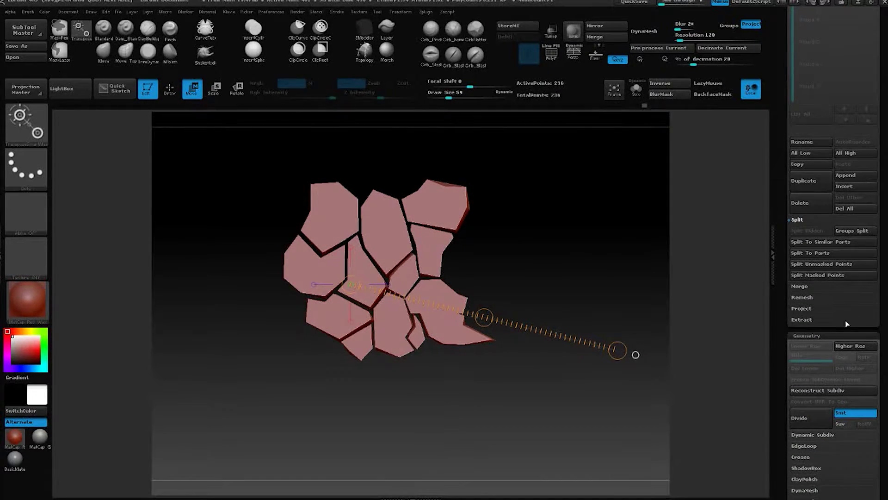
{"action": "scroll", "coordinate": [886, 372], "scroll_direction": "down", "scroll_amount": 1}
{"action": "left_click", "coordinate": [841, 366]}
{"action": "left_click", "coordinate": [818, 377]}
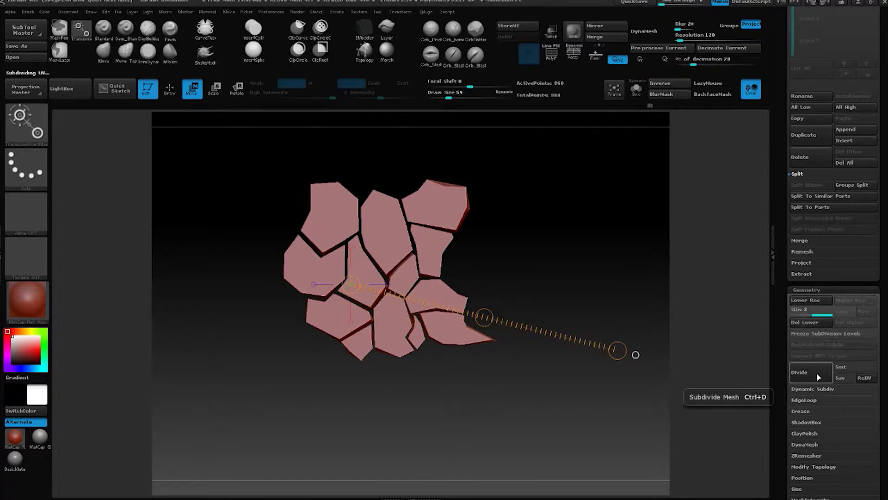
{"action": "left_click", "coordinate": [825, 376]}
Turn subdivision smoothing back on and divide the stone mesh up to subdivision level 8
{"action": "left_click", "coordinate": [855, 367]}
{"action": "left_click", "coordinate": [821, 376]}
{"action": "left_click", "coordinate": [819, 377]}
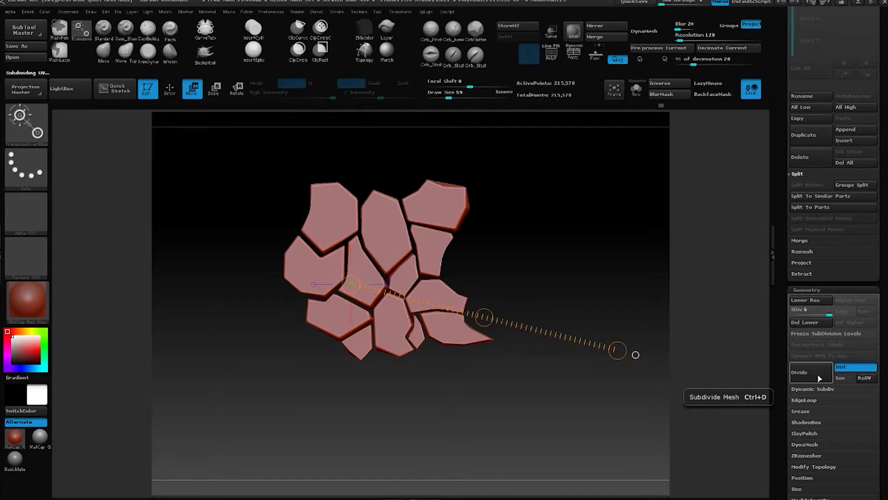
{"action": "left_click", "coordinate": [819, 378]}
{"action": "scroll", "coordinate": [561, 259], "scroll_direction": "up", "scroll_amount": 3}
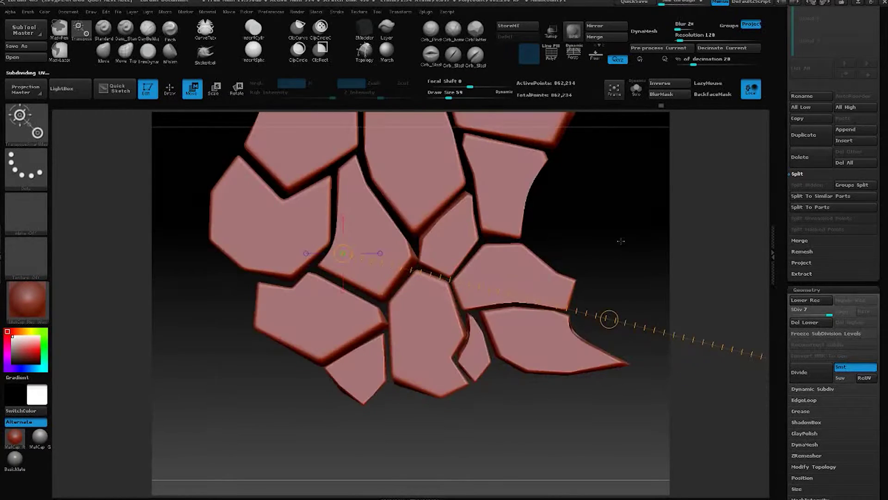
{"action": "left_click_drag", "start_coordinate": [616, 166], "coordinate": [561, 209], "text": "alt"}
{"action": "mouse_move", "coordinate": [509, 266]}
{"action": "left_mouse_down", "text": "alt"}
{"action": "mouse_move", "coordinate": [514, 227]}
{"action": "mouse_move", "coordinate": [606, 243]}
{"action": "mouse_move", "coordinate": [571, 232]}
{"action": "mouse_move", "coordinate": [483, 229]}
{"action": "mouse_move", "coordinate": [509, 264]}
{"action": "left_mouse_up", "text": "alt"}
{"action": "key", "text": "ctrl+d"}
Clip the pointed stone's notched right side with a bent ClipCurve line running from the notch past the tip
{"action": "key", "text": "q"}
{"action": "left_click", "coordinate": [331, 47]}
{"action": "left_click", "coordinate": [270, 48]}
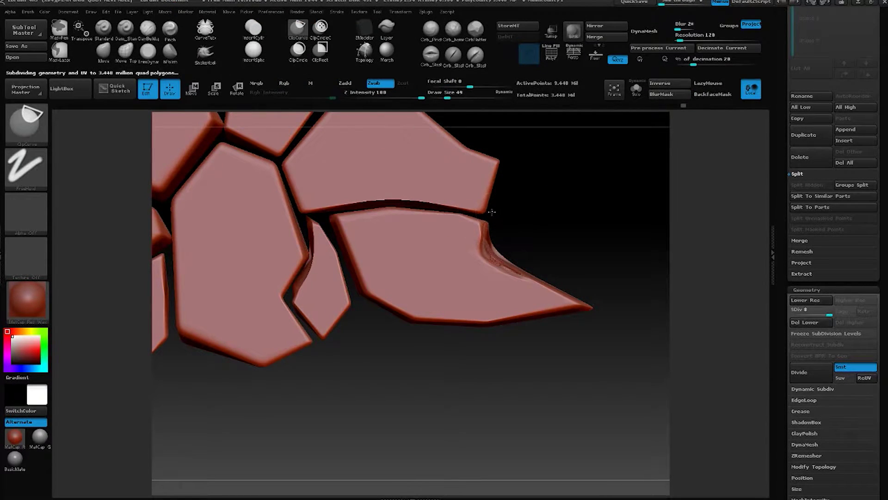
{"action": "left_click_drag", "start_coordinate": [498, 208], "coordinate": [486, 239], "text": "ctrl+shift"}
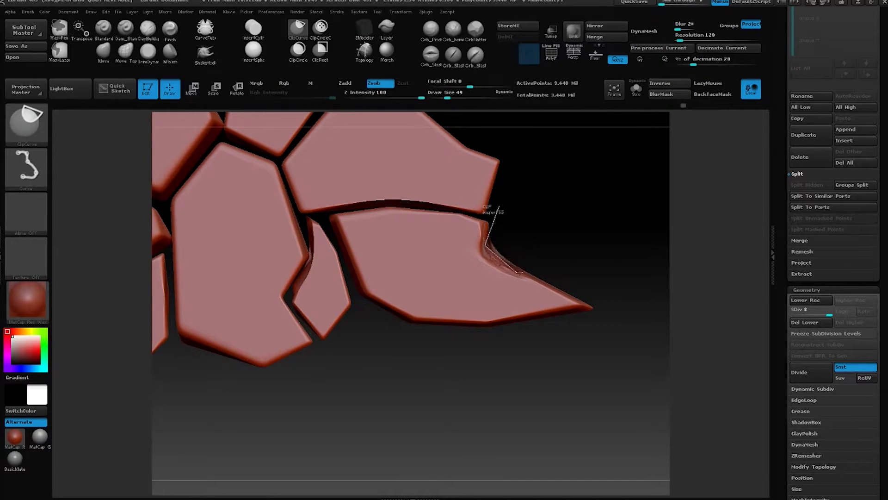
{"action": "left_click_drag", "start_coordinate": [522, 274], "coordinate": [614, 338], "text": "ctrl+shift"}
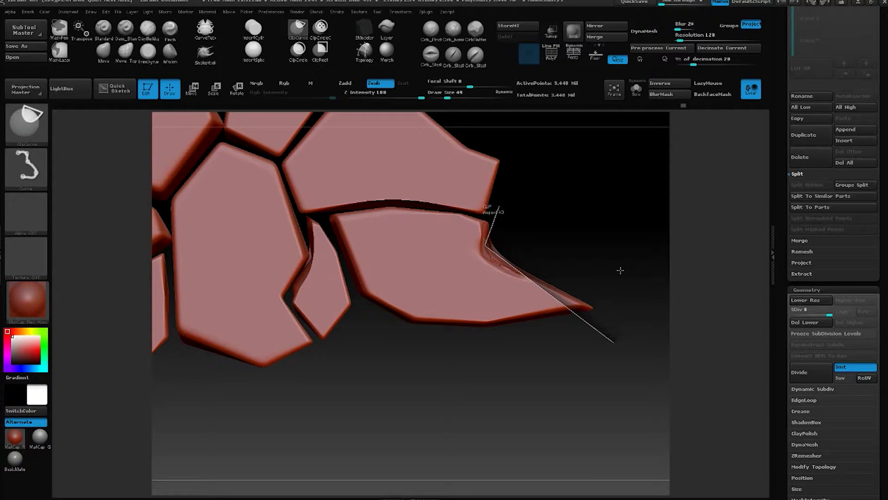
{"action": "mouse_move", "coordinate": [617, 258]}
{"action": "left_mouse_down", "text": "ctrl+shift"}
{"action": "mouse_move", "coordinate": [546, 264]}
{"action": "mouse_move", "coordinate": [603, 254]}
{"action": "left_mouse_up", "text": "ctrl+shift"}
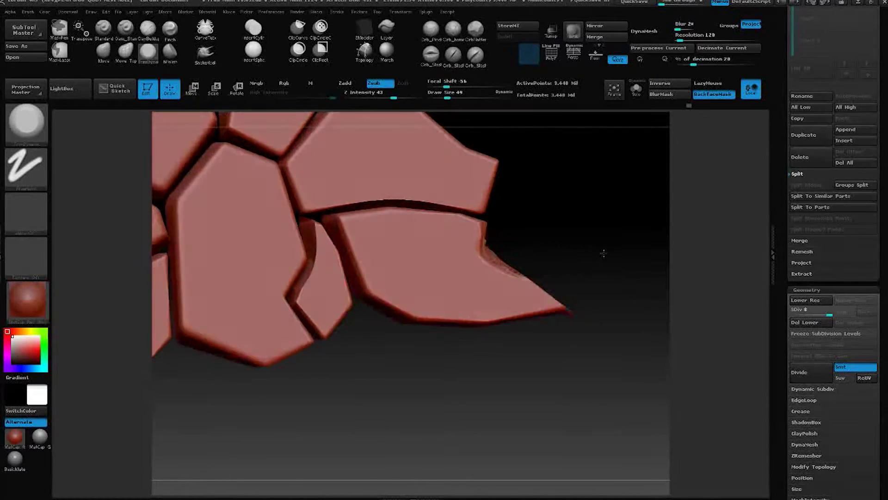
Trim the edges of the stone above the pointed one with the TrimDynamic brush at draw size 23
{"action": "left_click_drag", "start_coordinate": [632, 185], "coordinate": [607, 208]}
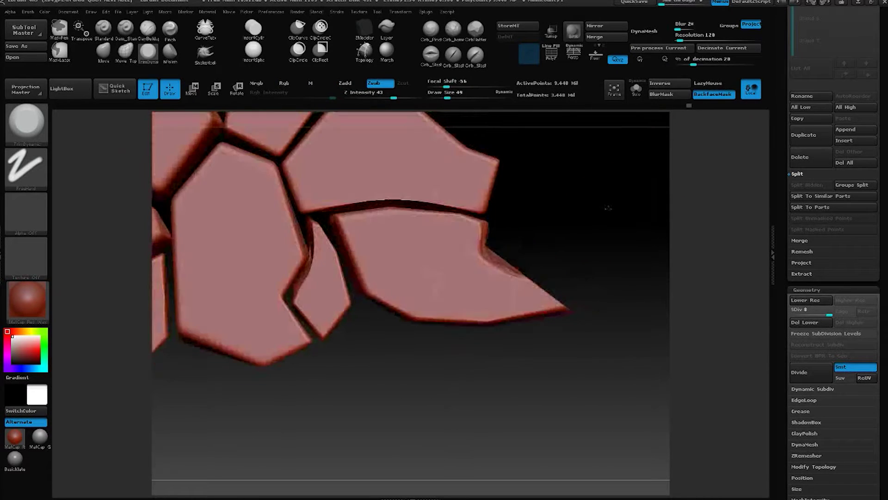
{"action": "mouse_move", "coordinate": [564, 201]}
{"action": "left_mouse_down"}
{"action": "mouse_move", "coordinate": [503, 179]}
{"action": "mouse_move", "coordinate": [569, 230]}
{"action": "left_mouse_up"}
{"action": "mouse_move", "coordinate": [474, 174]}
{"action": "left_mouse_down"}
{"action": "mouse_move", "coordinate": [488, 192]}
{"action": "mouse_move", "coordinate": [419, 182]}
{"action": "left_mouse_up"}
{"action": "key", "text": "space"}
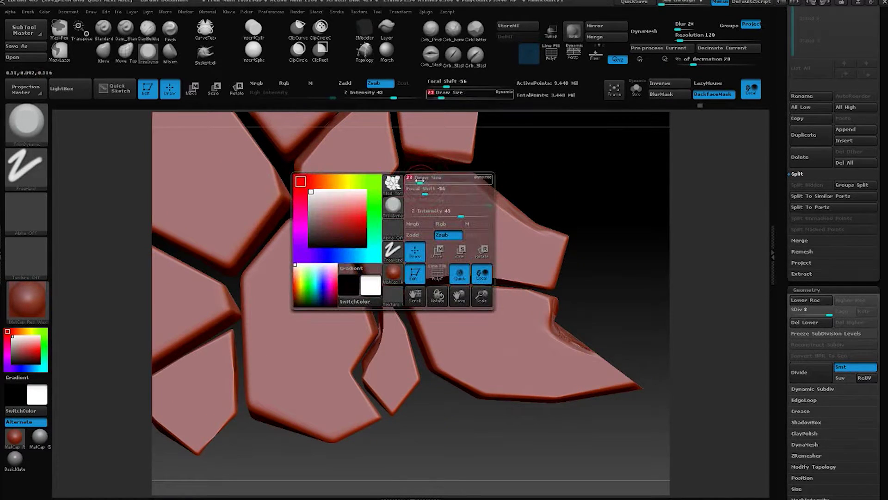
{"action": "mouse_move", "coordinate": [386, 280]}
{"action": "left_mouse_down"}
{"action": "mouse_move", "coordinate": [496, 272]}
{"action": "mouse_move", "coordinate": [530, 281]}
{"action": "left_mouse_up"}
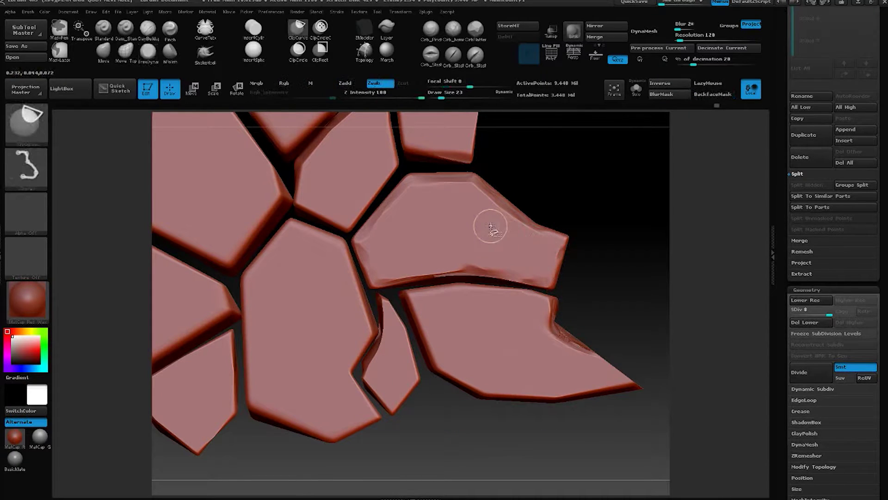
Isolate the trimmed stone, set the draw size to 71 and smooth its curved lower edge
{"action": "left_click", "coordinate": [487, 224], "text": "ctrl+shift"}
{"action": "left_click_drag", "start_coordinate": [565, 109], "coordinate": [555, 187]}
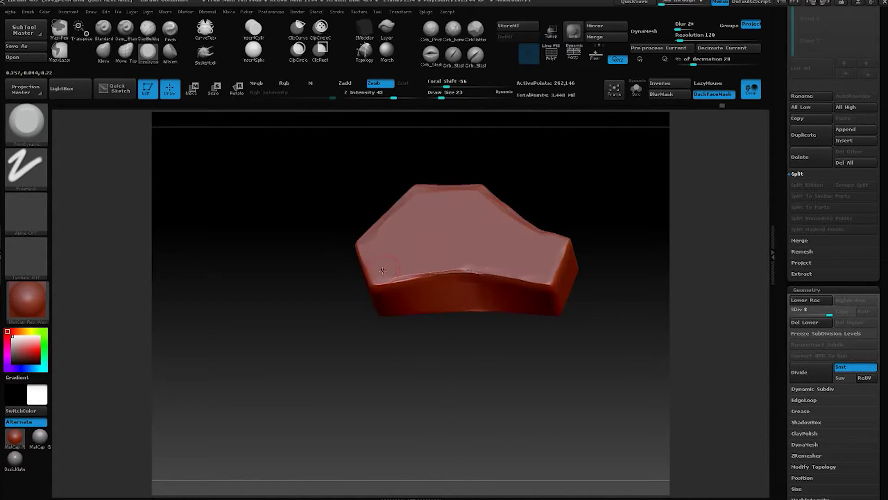
{"action": "left_click_drag", "start_coordinate": [584, 238], "coordinate": [602, 214]}
{"action": "key", "text": "space"}
{"action": "left_click_drag", "start_coordinate": [517, 240], "coordinate": [525, 240]}
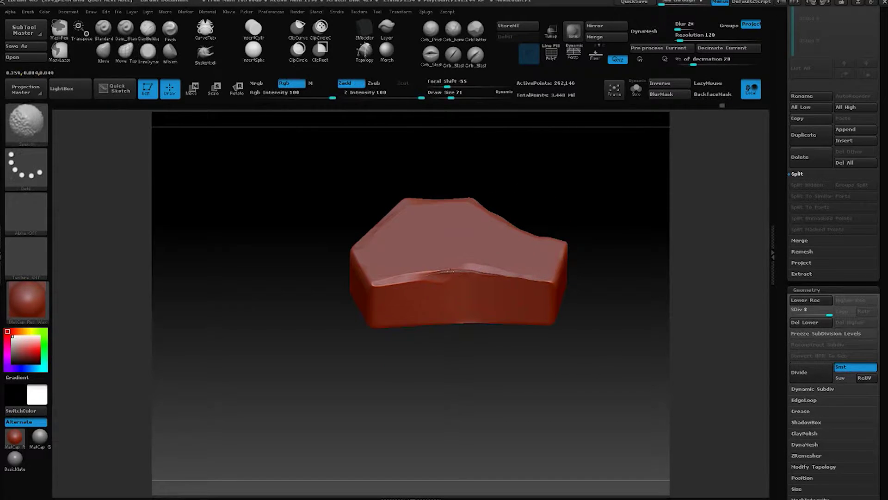
{"action": "left_click_drag", "start_coordinate": [437, 274], "coordinate": [456, 267], "text": "shift"}
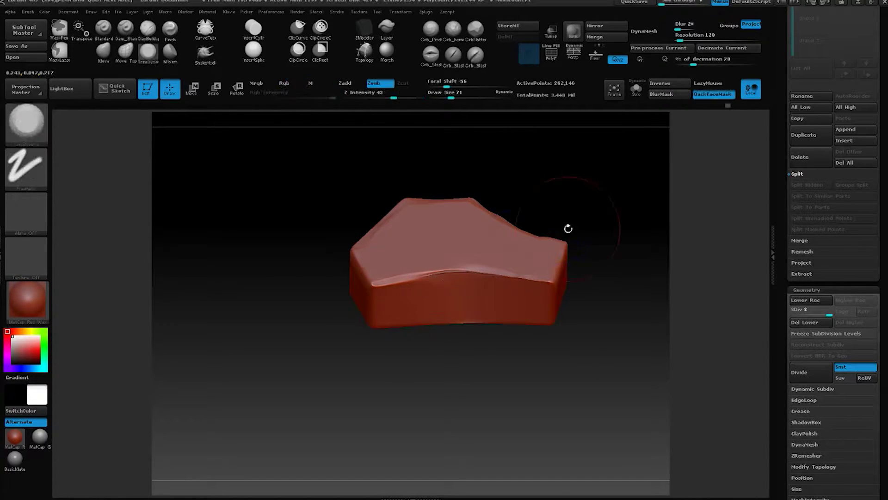
Trim the isolated stone further and smooth the lower edge toward its right corner
{"action": "left_click_drag", "start_coordinate": [567, 228], "coordinate": [594, 204]}
{"action": "left_click_drag", "start_coordinate": [423, 230], "coordinate": [438, 229]}
{"action": "left_click_drag", "start_coordinate": [571, 174], "coordinate": [580, 199]}
{"action": "left_click", "coordinate": [551, 61]}
{"action": "left_click", "coordinate": [559, 57]}
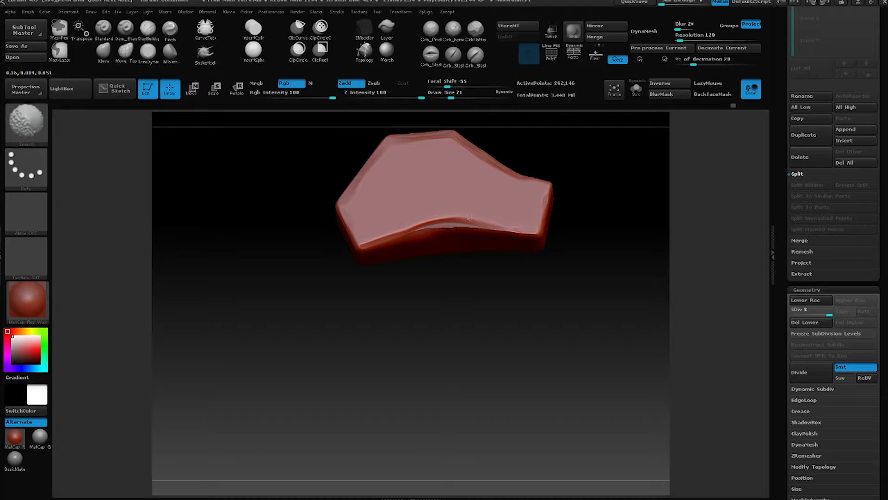
{"action": "mouse_move", "coordinate": [468, 224]}
{"action": "left_mouse_down", "text": "shift"}
{"action": "mouse_move", "coordinate": [532, 227]}
{"action": "mouse_move", "coordinate": [591, 180]}
{"action": "mouse_move", "coordinate": [530, 213]}
{"action": "mouse_move", "coordinate": [540, 213]}
{"action": "left_mouse_up", "text": "shift"}
Bevel the isolated stone's left corner and surrounding edges with TrimDynamic strokes, smoothing the harsh spots
{"action": "left_click_drag", "start_coordinate": [526, 165], "coordinate": [566, 196], "text": "alt"}
{"action": "mouse_move", "coordinate": [443, 189]}
{"action": "left_mouse_down"}
{"action": "mouse_move", "coordinate": [411, 206]}
{"action": "mouse_move", "coordinate": [381, 239]}
{"action": "left_mouse_up"}
{"action": "left_click_drag", "start_coordinate": [424, 340], "coordinate": [427, 315], "text": "alt"}
{"action": "left_click_drag", "start_coordinate": [385, 222], "coordinate": [394, 253]}
{"action": "mouse_move", "coordinate": [406, 299]}
{"action": "left_mouse_down"}
{"action": "mouse_move", "coordinate": [412, 269]}
{"action": "mouse_move", "coordinate": [401, 259]}
{"action": "left_mouse_up"}
{"action": "left_click_drag", "start_coordinate": [393, 343], "coordinate": [395, 316]}
{"action": "left_click_drag", "start_coordinate": [401, 257], "coordinate": [463, 256]}
{"action": "left_click_drag", "start_coordinate": [579, 195], "coordinate": [506, 237]}
{"action": "left_click_drag", "start_coordinate": [572, 195], "coordinate": [547, 208]}
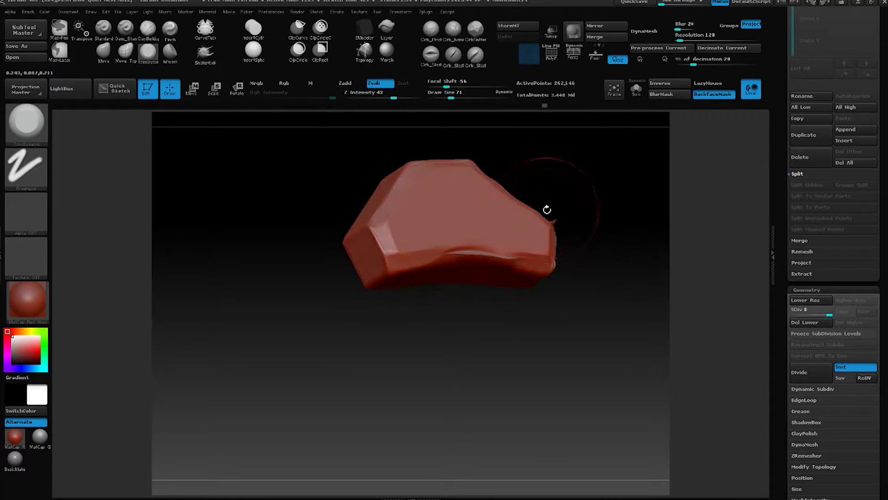
{"action": "left_click_drag", "start_coordinate": [380, 220], "coordinate": [392, 249], "text": "shift"}
{"action": "mouse_move", "coordinate": [586, 189]}
{"action": "left_mouse_down"}
{"action": "mouse_move", "coordinate": [603, 190]}
{"action": "mouse_move", "coordinate": [568, 231]}
{"action": "left_mouse_up"}
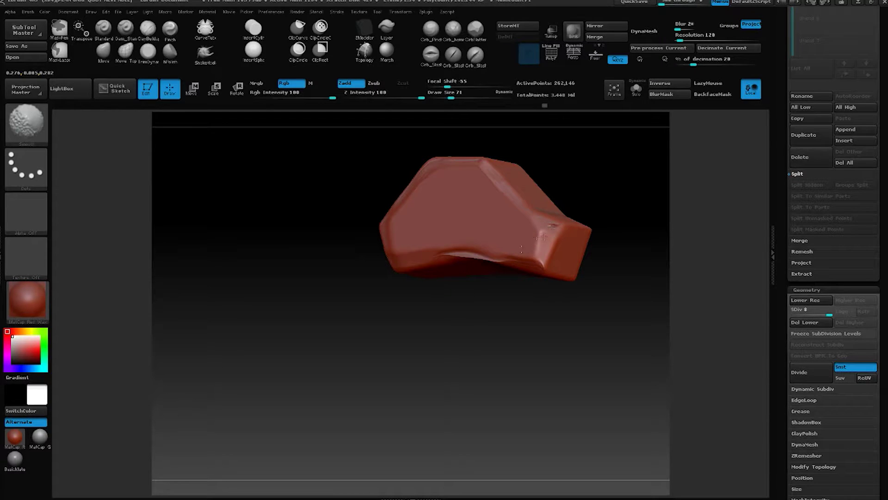
Check the beveled stone's polygroups and wireframe, and bring all the hidden stones back into view
{"action": "left_click_drag", "start_coordinate": [593, 204], "coordinate": [597, 198]}
{"action": "left_click_drag", "start_coordinate": [624, 202], "coordinate": [516, 213], "text": "alt"}
{"action": "left_click", "coordinate": [556, 62]}
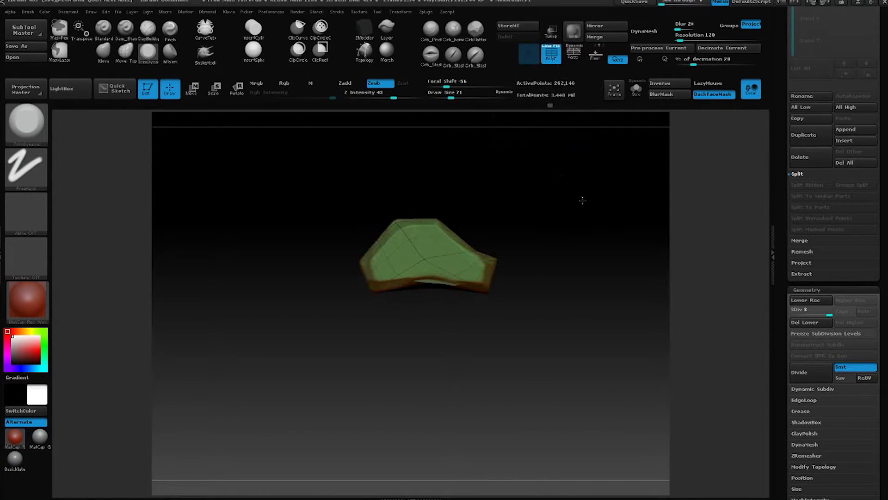
{"action": "key", "text": "ctrl+shift"}
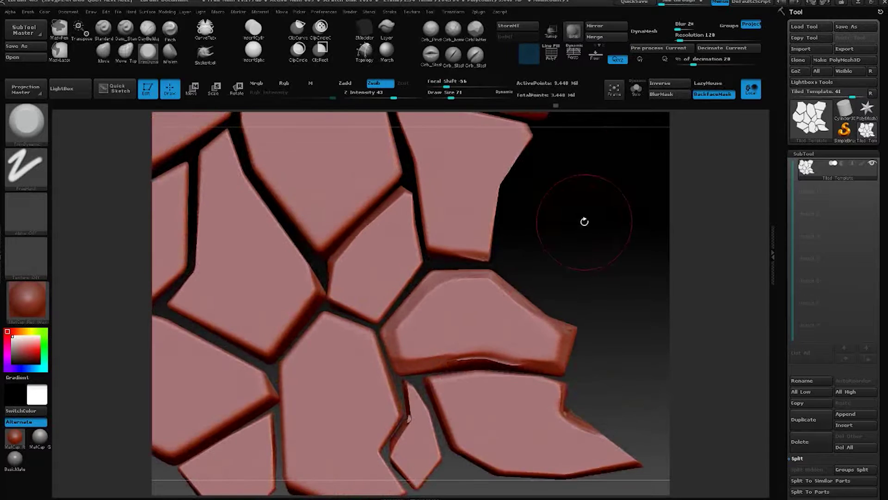
Isolate the tapered stone above the beveled one and trim its right edge with TrimDynamic at draw size 46
{"action": "mouse_move", "coordinate": [584, 221]}
{"action": "left_mouse_down"}
{"action": "mouse_move", "coordinate": [571, 210]}
{"action": "mouse_move", "coordinate": [562, 245]}
{"action": "left_mouse_up"}
{"action": "key", "text": "space"}
{"action": "left_click_drag", "start_coordinate": [472, 197], "coordinate": [468, 198]}
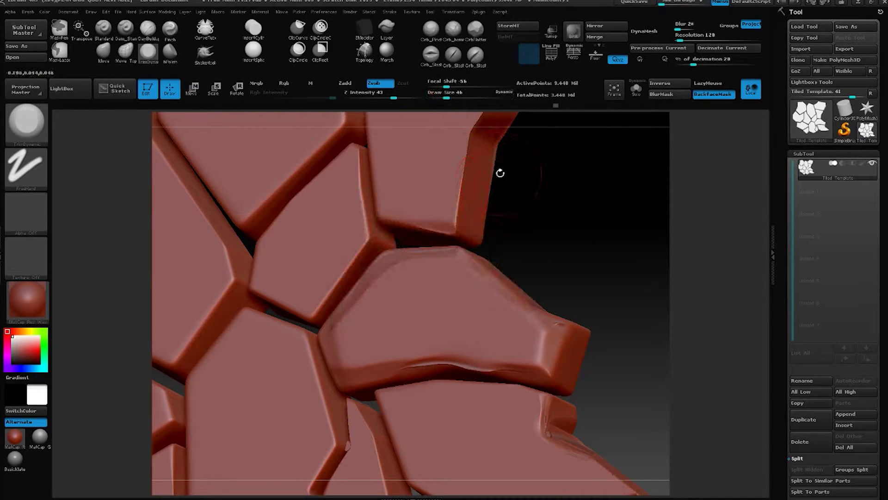
{"action": "key", "text": "ctrl+shift"}
{"action": "left_click", "coordinate": [461, 186], "text": "ctrl+shift"}
{"action": "left_click_drag", "start_coordinate": [540, 192], "coordinate": [529, 267], "text": "alt"}
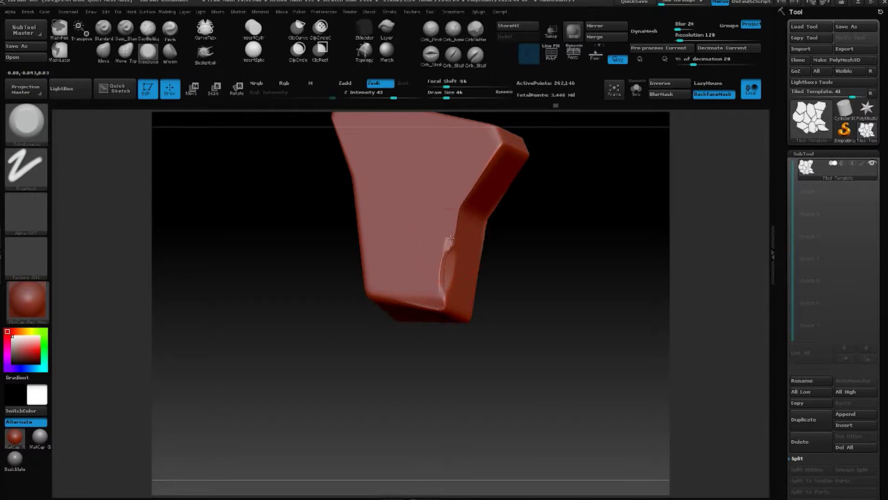
{"action": "mouse_move", "coordinate": [541, 194]}
{"action": "left_mouse_down"}
{"action": "mouse_move", "coordinate": [569, 201]}
{"action": "mouse_move", "coordinate": [563, 207]}
{"action": "left_mouse_up"}
{"action": "key", "text": "shift"}
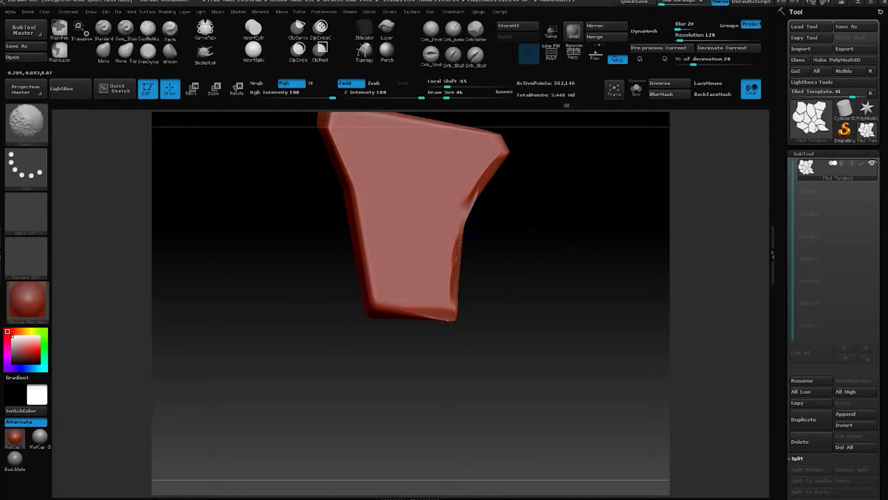
Lower the mesh to subdivision level 5 and trim the tapered stone's right edge
{"action": "scroll", "coordinate": [882, 205], "scroll_direction": "down", "scroll_amount": 8}
{"action": "left_click", "coordinate": [807, 185]}
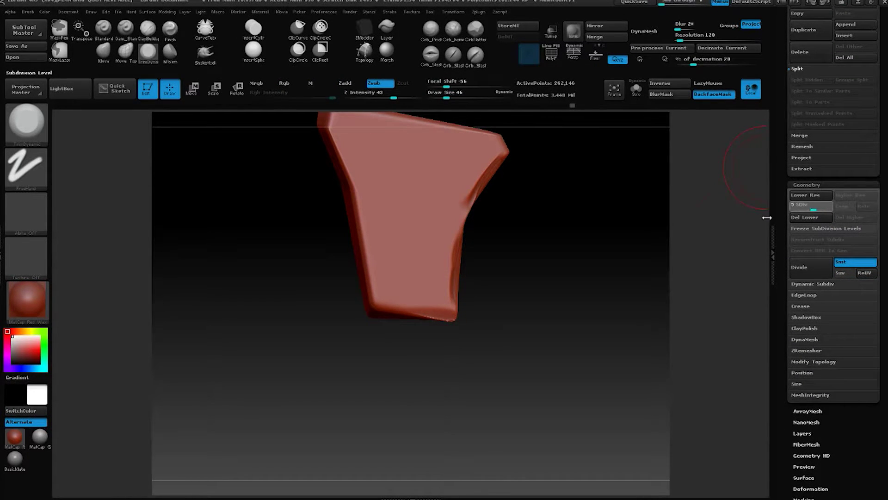
{"action": "key", "text": "shift+d"}
{"action": "left_click_drag", "start_coordinate": [629, 242], "coordinate": [560, 213]}
{"action": "left_click_drag", "start_coordinate": [480, 185], "coordinate": [458, 255]}
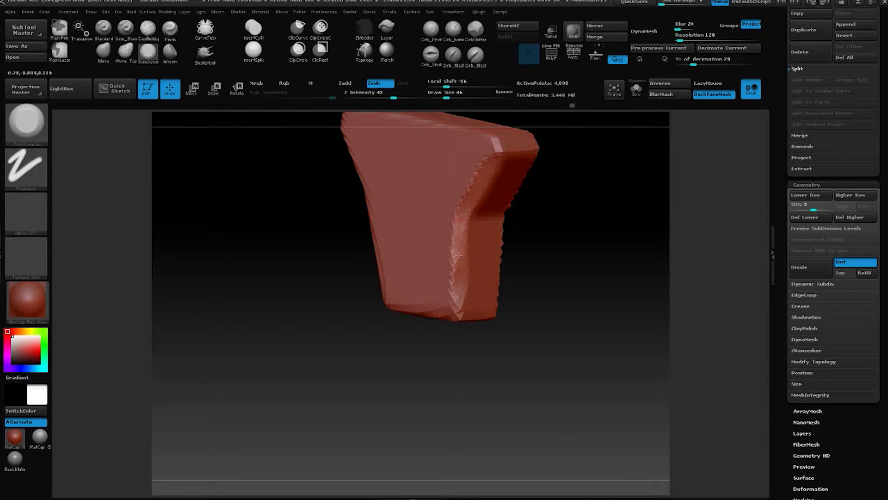
Trim the tapered stone's narrow end, side edges and wide-end corner with TrimDynamic strokes
{"action": "left_click_drag", "start_coordinate": [531, 287], "coordinate": [521, 266]}
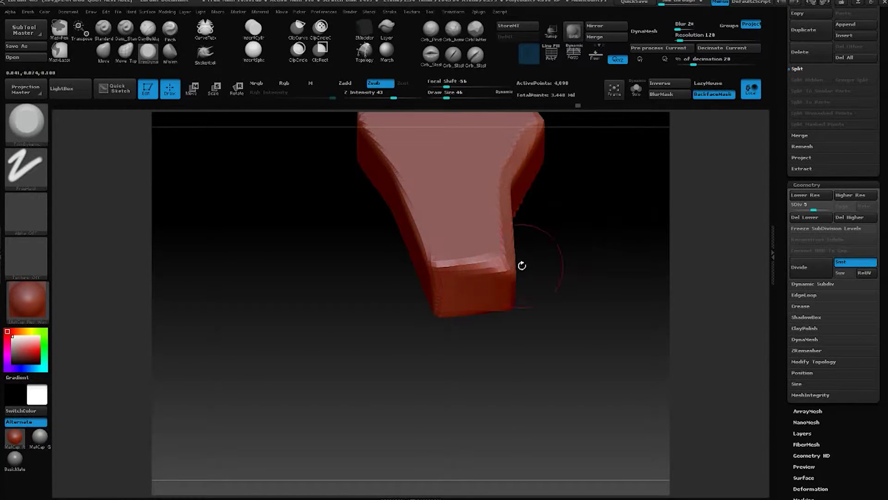
{"action": "left_click_drag", "start_coordinate": [564, 239], "coordinate": [478, 269]}
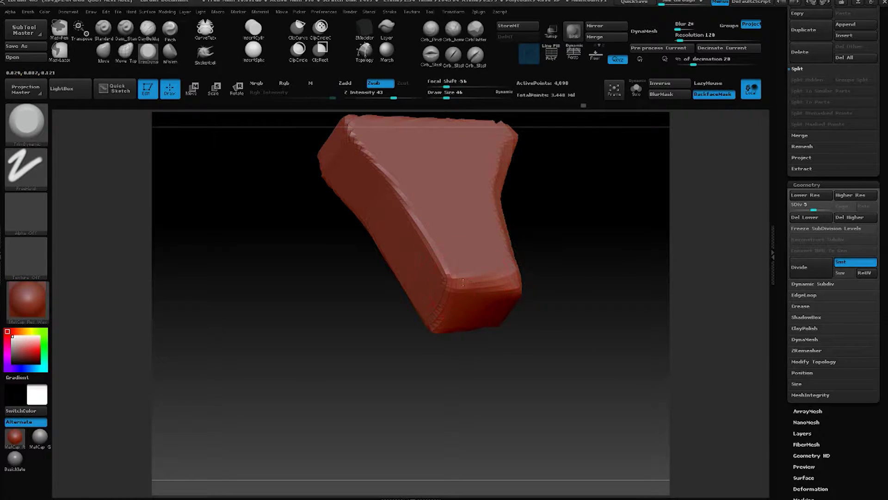
{"action": "left_click_drag", "start_coordinate": [538, 228], "coordinate": [371, 148]}
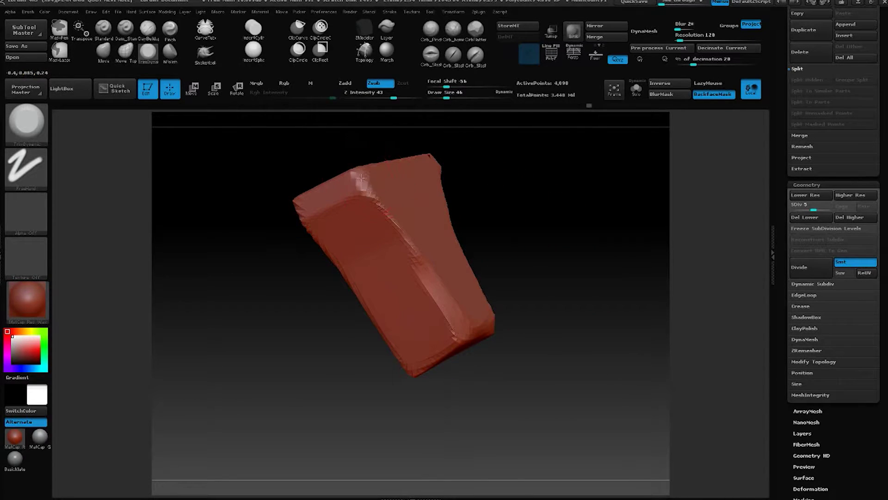
{"action": "left_click_drag", "start_coordinate": [509, 204], "coordinate": [512, 267]}
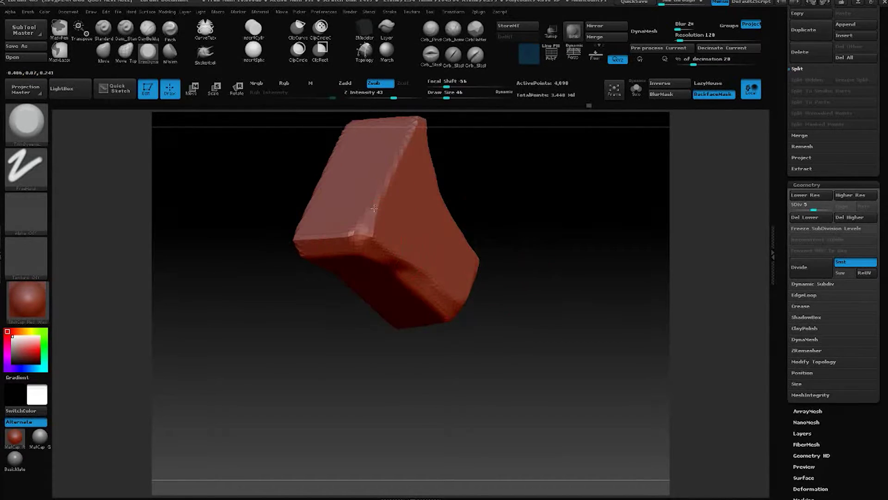
{"action": "mouse_move", "coordinate": [482, 156]}
{"action": "left_mouse_down"}
{"action": "mouse_move", "coordinate": [440, 152]}
{"action": "mouse_move", "coordinate": [350, 288]}
{"action": "left_mouse_up"}
{"action": "mouse_move", "coordinate": [585, 212]}
{"action": "left_mouse_down", "text": "alt"}
{"action": "mouse_move", "coordinate": [575, 162]}
{"action": "mouse_move", "coordinate": [481, 111]}
{"action": "left_mouse_up", "text": "alt"}
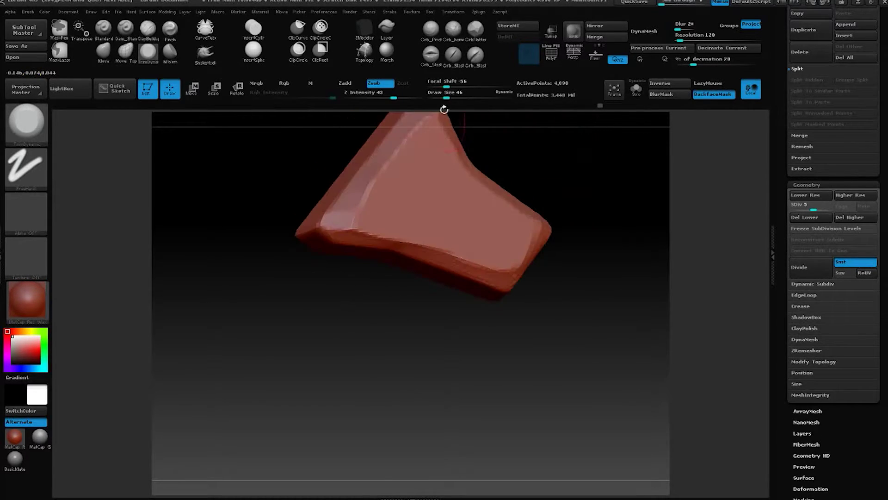
Bevel the tapered stone's remaining long edges and corners with TrimDynamic, flattening the front rim all around
{"action": "left_click_drag", "start_coordinate": [350, 234], "coordinate": [404, 248]}
{"action": "left_click_drag", "start_coordinate": [567, 233], "coordinate": [519, 243]}
{"action": "mouse_move", "coordinate": [542, 187]}
{"action": "left_mouse_down"}
{"action": "mouse_move", "coordinate": [565, 182]}
{"action": "mouse_move", "coordinate": [568, 226]}
{"action": "left_mouse_up"}
{"action": "left_click_drag", "start_coordinate": [471, 199], "coordinate": [496, 207]}
{"action": "left_click_drag", "start_coordinate": [511, 163], "coordinate": [532, 230], "text": "alt"}
{"action": "left_click_drag", "start_coordinate": [415, 147], "coordinate": [333, 218]}
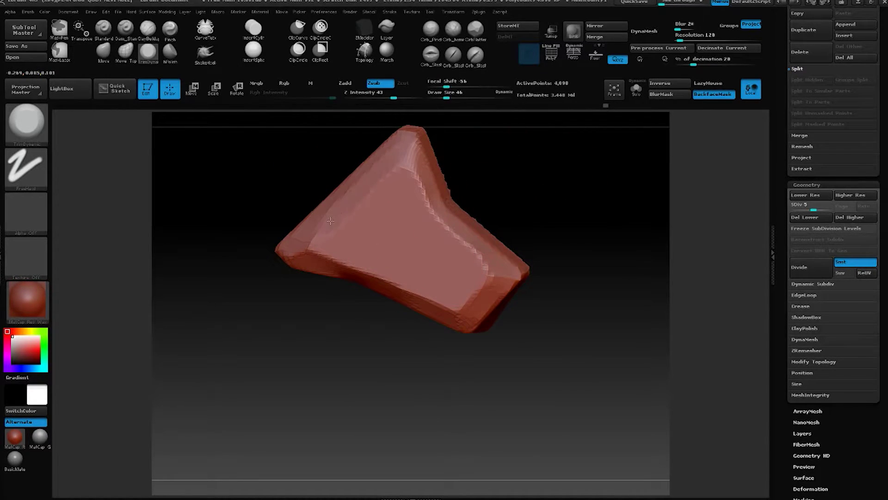
{"action": "mouse_move", "coordinate": [323, 254]}
{"action": "left_mouse_down"}
{"action": "mouse_move", "coordinate": [462, 306]}
{"action": "mouse_move", "coordinate": [410, 155]}
{"action": "left_mouse_up"}
{"action": "mouse_move", "coordinate": [481, 160]}
{"action": "left_mouse_down"}
{"action": "mouse_move", "coordinate": [465, 203]}
{"action": "mouse_move", "coordinate": [540, 198]}
{"action": "mouse_move", "coordinate": [514, 234]}
{"action": "mouse_move", "coordinate": [470, 230]}
{"action": "left_mouse_up"}
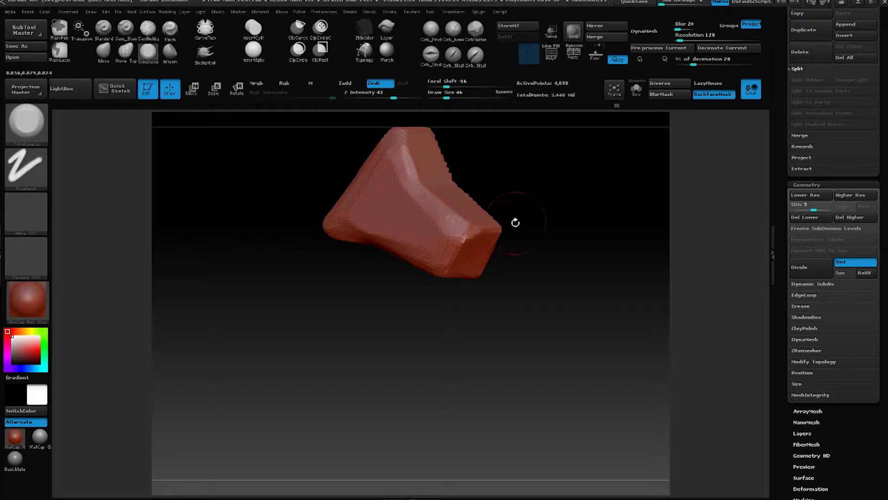
{"action": "left_click_drag", "start_coordinate": [722, 228], "coordinate": [503, 249]}
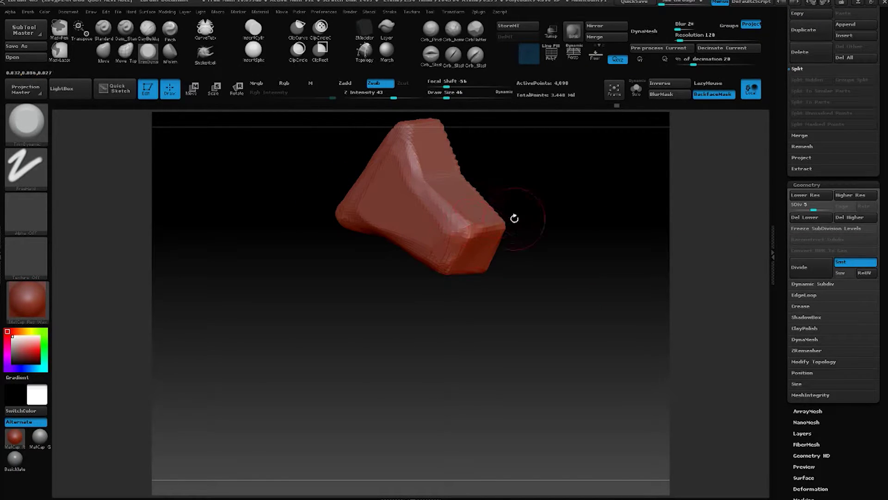
{"action": "left_click_drag", "start_coordinate": [514, 218], "coordinate": [505, 213]}
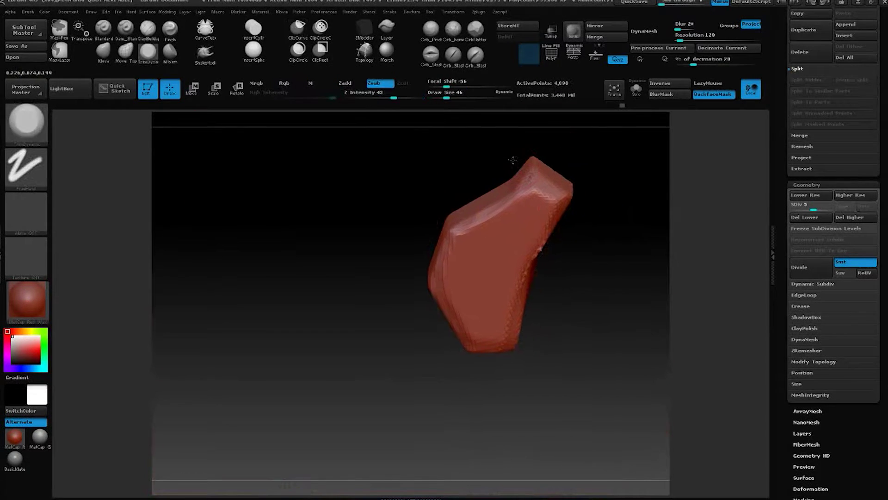
Isolate the neighbouring curved stone and bevel its front edges and corners with TrimDynamic
{"action": "left_click_drag", "start_coordinate": [512, 160], "coordinate": [539, 145]}
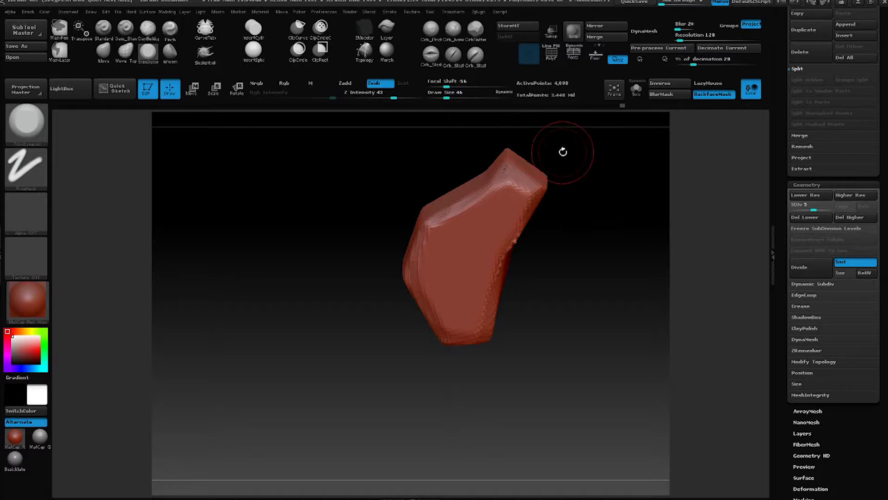
{"action": "left_click_drag", "start_coordinate": [466, 171], "coordinate": [410, 190], "text": "alt"}
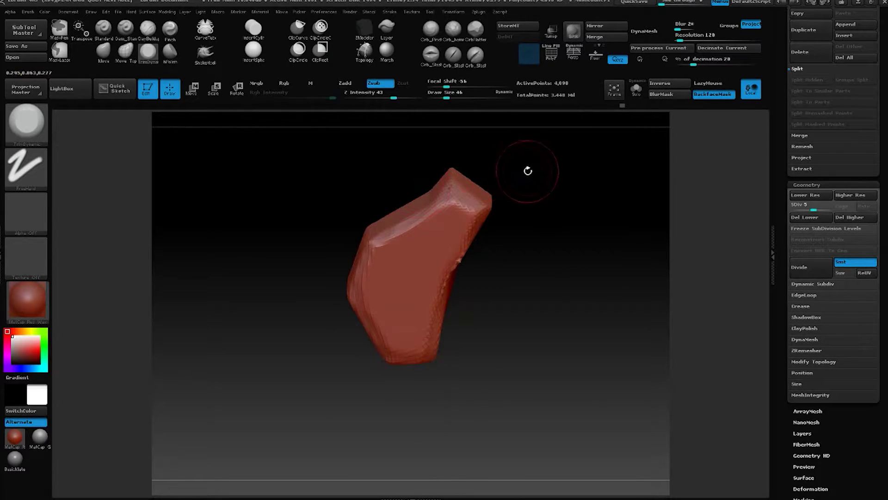
{"action": "left_click_drag", "start_coordinate": [528, 171], "coordinate": [518, 180]}
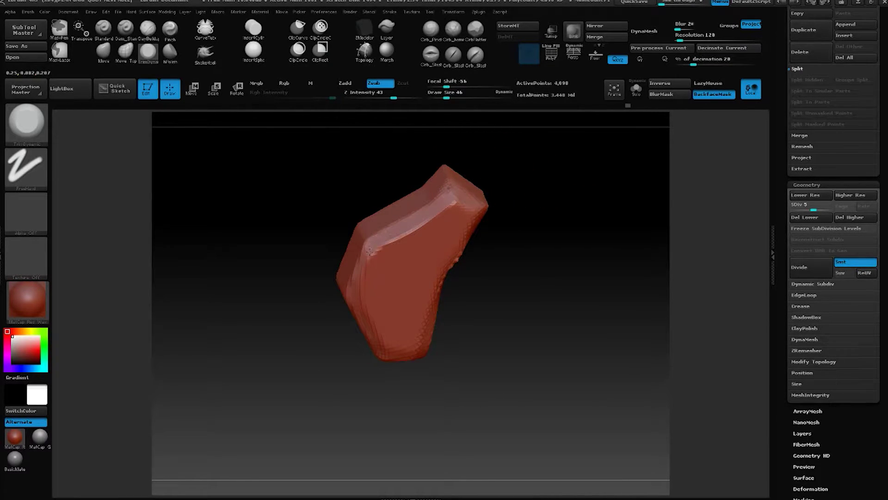
{"action": "mouse_move", "coordinate": [504, 279]}
{"action": "left_mouse_down"}
{"action": "mouse_move", "coordinate": [506, 250]}
{"action": "mouse_move", "coordinate": [497, 247]}
{"action": "left_mouse_up"}
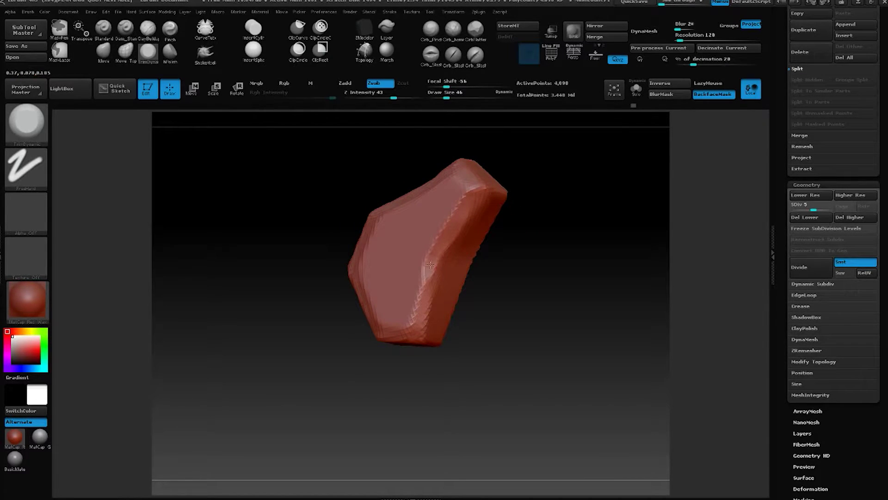
{"action": "left_click_drag", "start_coordinate": [463, 324], "coordinate": [515, 174]}
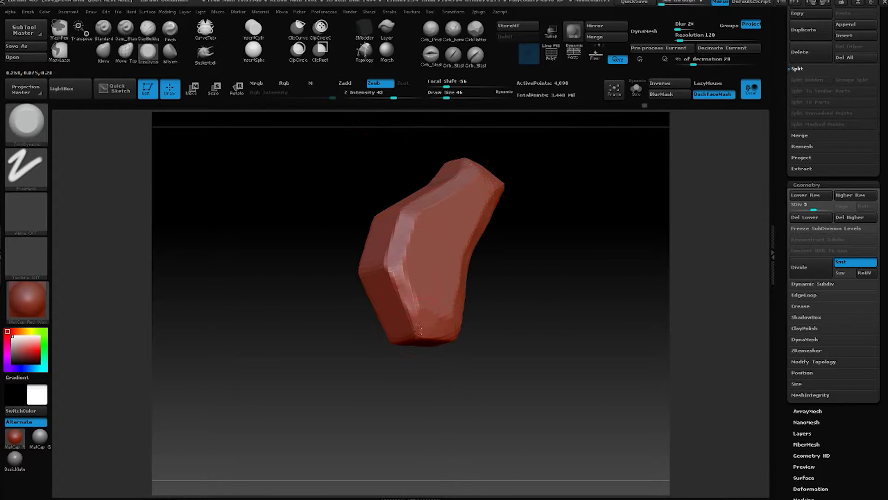
{"action": "left_click_drag", "start_coordinate": [532, 268], "coordinate": [512, 188]}
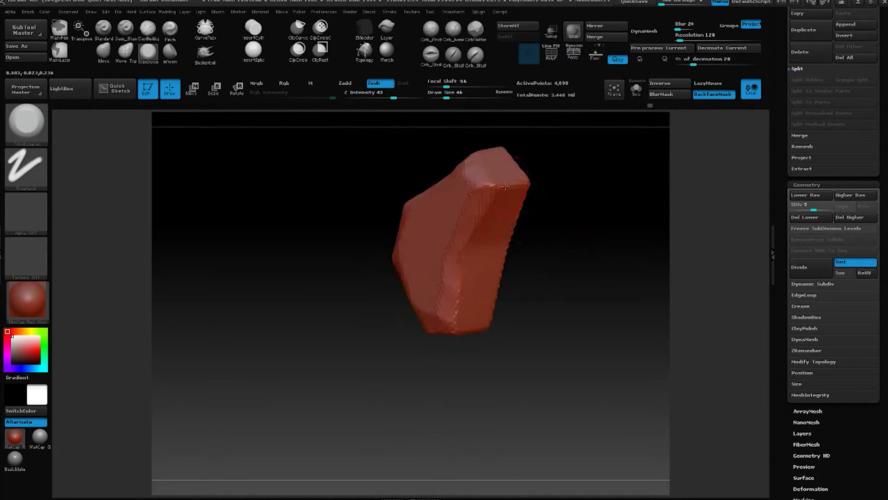
{"action": "left_click_drag", "start_coordinate": [448, 308], "coordinate": [481, 200]}
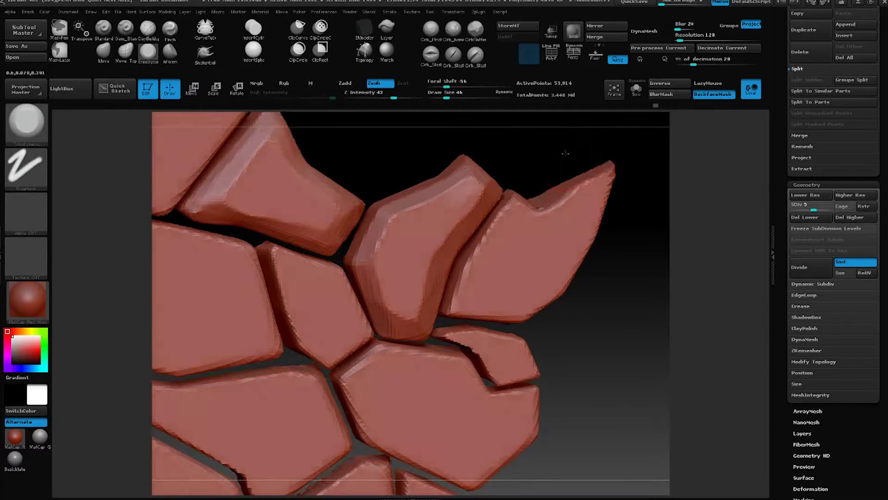
With all stones shown, trim the horn-shaped stone's edges and the lower edges of the large notched stone
{"action": "left_click_drag", "start_coordinate": [561, 150], "coordinate": [513, 196]}
{"action": "left_click_drag", "start_coordinate": [534, 262], "coordinate": [516, 220]}
{"action": "left_click_drag", "start_coordinate": [402, 249], "coordinate": [434, 190]}
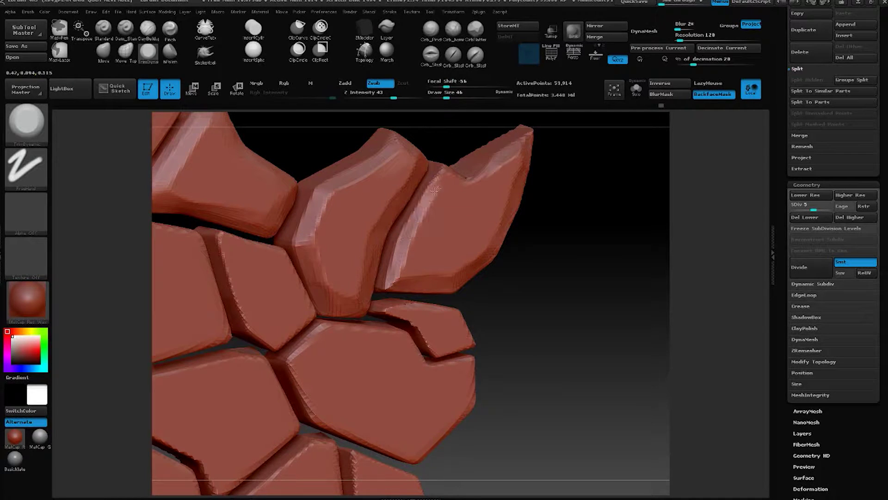
{"action": "left_click_drag", "start_coordinate": [528, 225], "coordinate": [560, 213]}
{"action": "left_click_drag", "start_coordinate": [384, 300], "coordinate": [441, 315]}
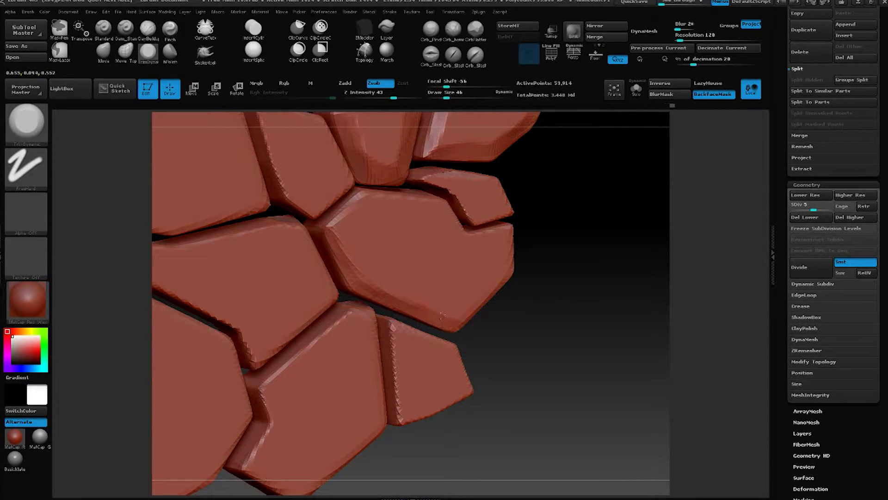
Isolate the large notched stone and trim its upper edges and left corner with TrimDynamic at draw size 37
{"action": "mouse_move", "coordinate": [532, 250]}
{"action": "left_mouse_down"}
{"action": "mouse_move", "coordinate": [565, 218]}
{"action": "mouse_move", "coordinate": [476, 204]}
{"action": "left_mouse_up"}
{"action": "key", "text": "space"}
{"action": "left_click", "coordinate": [481, 210]}
{"action": "mouse_move", "coordinate": [530, 189]}
{"action": "left_mouse_down"}
{"action": "mouse_move", "coordinate": [548, 171]}
{"action": "mouse_move", "coordinate": [532, 184]}
{"action": "mouse_move", "coordinate": [540, 199]}
{"action": "left_mouse_up"}
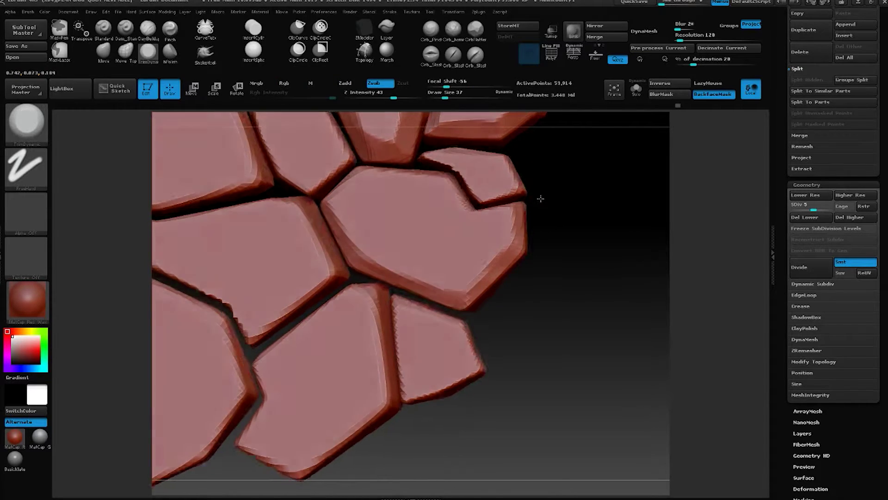
{"action": "left_click", "coordinate": [506, 228], "text": "ctrl+shift"}
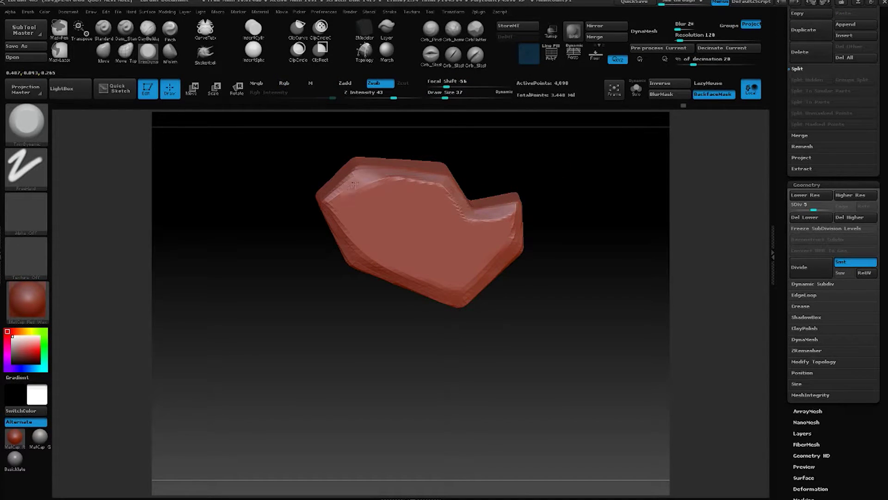
{"action": "left_click_drag", "start_coordinate": [487, 171], "coordinate": [494, 178]}
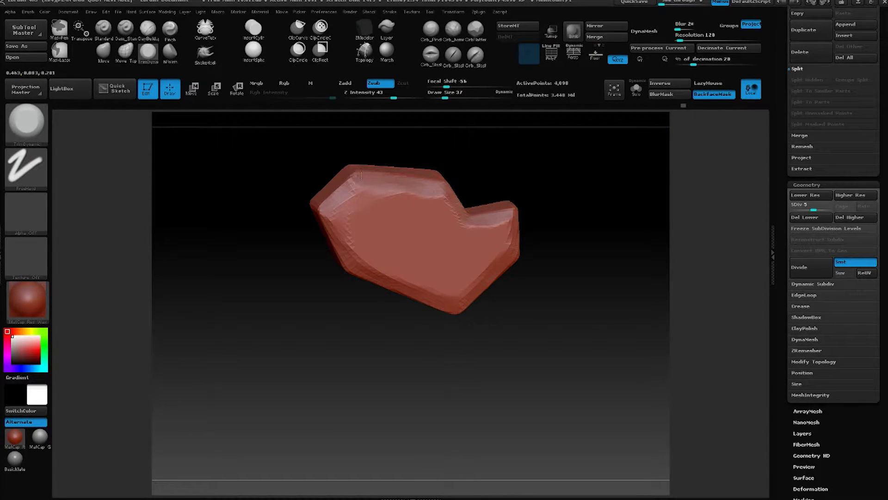
{"action": "left_click_drag", "start_coordinate": [382, 156], "coordinate": [435, 155]}
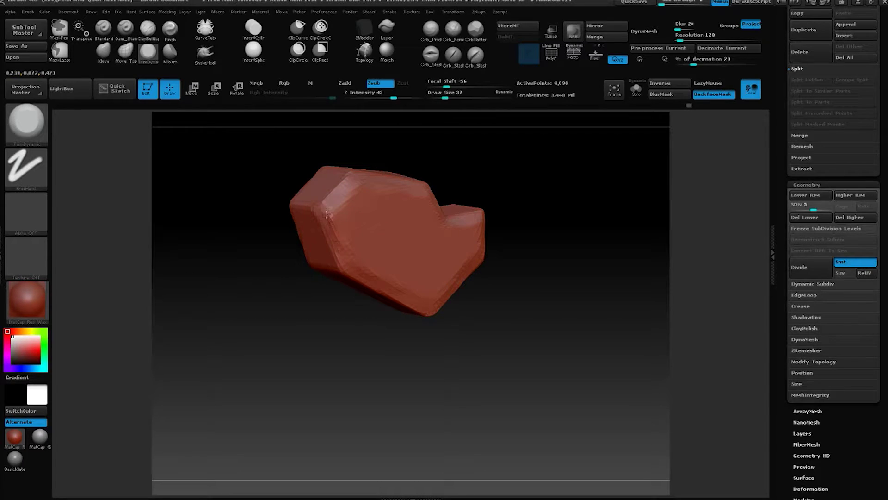
Bevel the notched stone's left, lower and right edges with TrimDynamic, and bring all the stones back into view
{"action": "left_click_drag", "start_coordinate": [492, 174], "coordinate": [459, 189]}
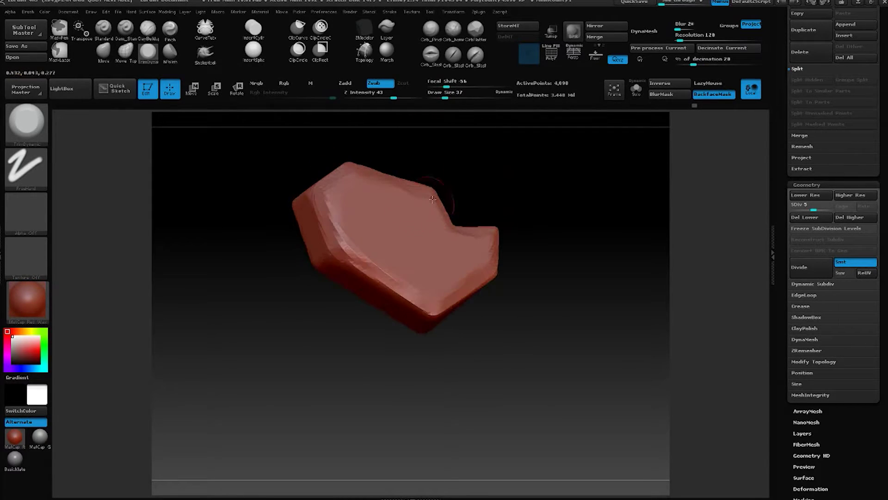
{"action": "left_click_drag", "start_coordinate": [335, 253], "coordinate": [381, 281]}
{"action": "left_click_drag", "start_coordinate": [536, 226], "coordinate": [550, 195]}
{"action": "left_click_drag", "start_coordinate": [541, 240], "coordinate": [508, 196]}
{"action": "mouse_move", "coordinate": [553, 176]}
{"action": "left_mouse_down"}
{"action": "mouse_move", "coordinate": [549, 210]}
{"action": "mouse_move", "coordinate": [506, 227]}
{"action": "left_mouse_up"}
{"action": "mouse_move", "coordinate": [557, 186]}
{"action": "left_mouse_down"}
{"action": "mouse_move", "coordinate": [545, 218]}
{"action": "mouse_move", "coordinate": [515, 236]}
{"action": "mouse_move", "coordinate": [545, 208]}
{"action": "mouse_move", "coordinate": [441, 222]}
{"action": "mouse_move", "coordinate": [494, 204]}
{"action": "mouse_move", "coordinate": [487, 198]}
{"action": "mouse_move", "coordinate": [497, 195]}
{"action": "left_mouse_up"}
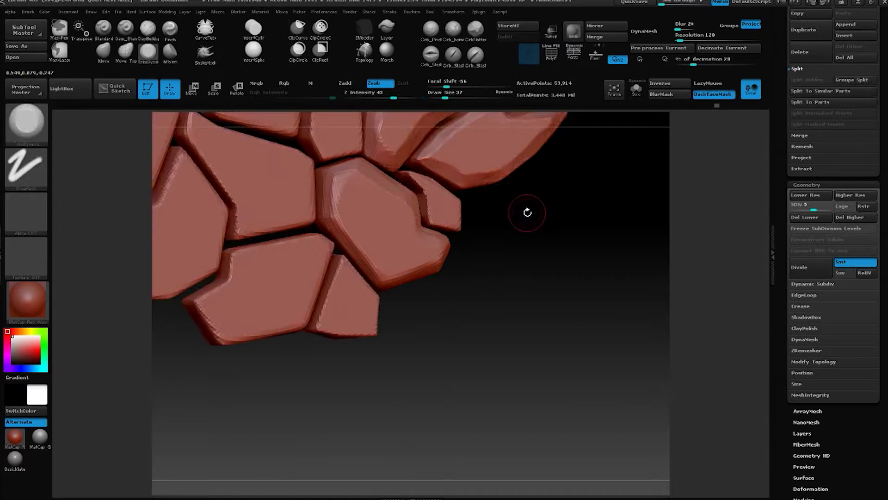
Isolate the small triangular stone at the set's outer edge and trim its long side and base edges
{"action": "mouse_move", "coordinate": [525, 210]}
{"action": "left_mouse_down"}
{"action": "mouse_move", "coordinate": [532, 227]}
{"action": "mouse_move", "coordinate": [559, 240]}
{"action": "mouse_move", "coordinate": [548, 271]}
{"action": "mouse_move", "coordinate": [561, 288]}
{"action": "mouse_move", "coordinate": [578, 264]}
{"action": "mouse_move", "coordinate": [540, 253]}
{"action": "left_mouse_up"}
{"action": "left_click", "coordinate": [452, 197], "text": "ctrl+shift"}
{"action": "left_click_drag", "start_coordinate": [453, 170], "coordinate": [422, 283]}
{"action": "left_click_drag", "start_coordinate": [545, 286], "coordinate": [490, 259]}
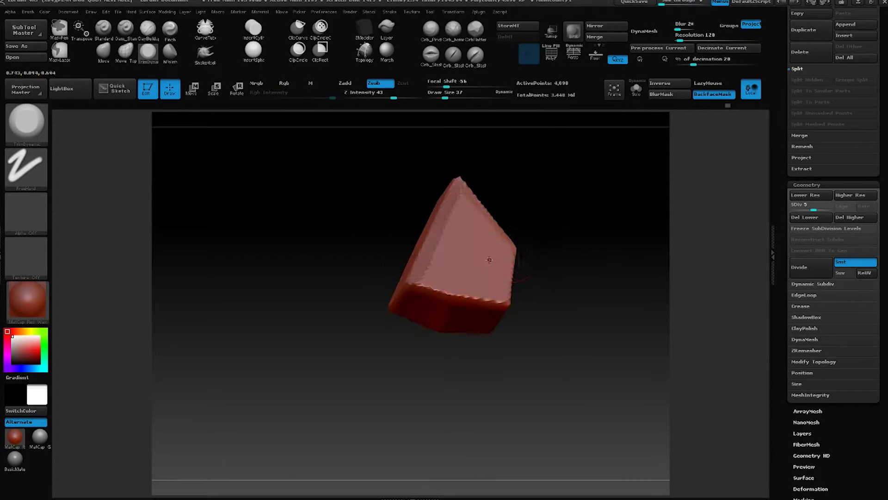
{"action": "left_click_drag", "start_coordinate": [417, 283], "coordinate": [509, 305]}
{"action": "mouse_move", "coordinate": [565, 263]}
{"action": "left_mouse_down"}
{"action": "mouse_move", "coordinate": [532, 259]}
{"action": "mouse_move", "coordinate": [488, 285]}
{"action": "mouse_move", "coordinate": [500, 257]}
{"action": "left_mouse_up"}
Deepen the bevels around the small triangular stone's front face, finishing its long side and base with TrimDynamic
{"action": "left_click_drag", "start_coordinate": [539, 203], "coordinate": [565, 229]}
{"action": "mouse_move", "coordinate": [491, 267]}
{"action": "left_mouse_down"}
{"action": "mouse_move", "coordinate": [465, 211]}
{"action": "mouse_move", "coordinate": [488, 255]}
{"action": "left_mouse_up"}
{"action": "left_click_drag", "start_coordinate": [525, 223], "coordinate": [518, 190]}
{"action": "left_click_drag", "start_coordinate": [432, 250], "coordinate": [466, 265]}
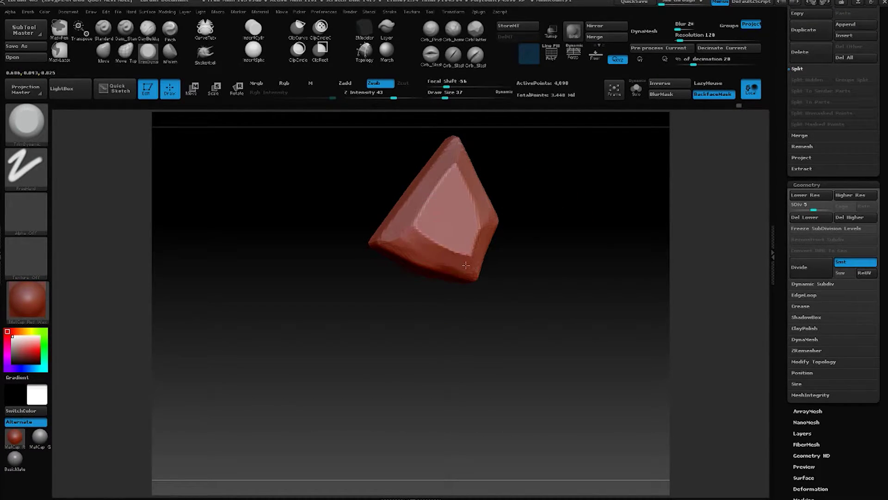
{"action": "mouse_move", "coordinate": [527, 178]}
{"action": "left_mouse_down"}
{"action": "mouse_move", "coordinate": [496, 176]}
{"action": "mouse_move", "coordinate": [425, 235]}
{"action": "left_mouse_up"}
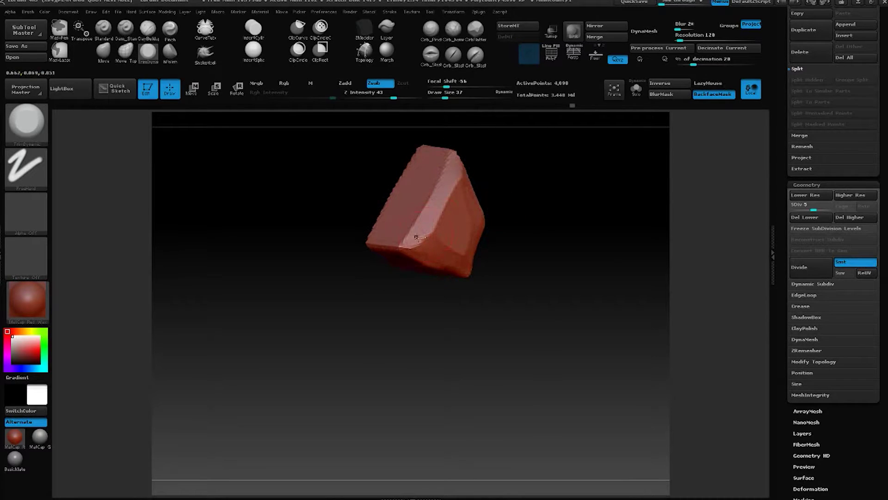
{"action": "mouse_move", "coordinate": [492, 183]}
{"action": "left_mouse_down"}
{"action": "mouse_move", "coordinate": [529, 198]}
{"action": "mouse_move", "coordinate": [457, 189]}
{"action": "mouse_move", "coordinate": [503, 200]}
{"action": "mouse_move", "coordinate": [478, 234]}
{"action": "mouse_move", "coordinate": [540, 198]}
{"action": "mouse_move", "coordinate": [444, 177]}
{"action": "mouse_move", "coordinate": [509, 193]}
{"action": "mouse_move", "coordinate": [481, 267]}
{"action": "mouse_move", "coordinate": [547, 238]}
{"action": "mouse_move", "coordinate": [432, 268]}
{"action": "left_mouse_up"}
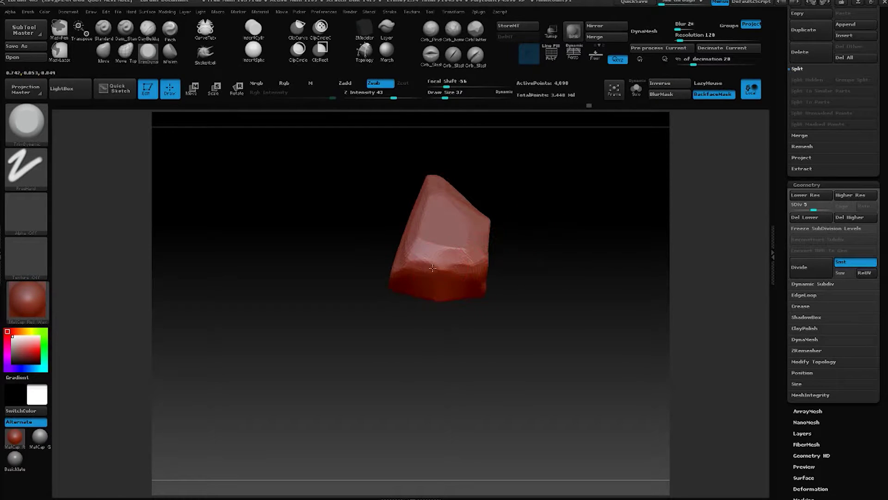
Isolate the notched block beside the small triangular stone and trim its top corner and side edges with TrimDynamic
{"action": "left_click_drag", "start_coordinate": [515, 209], "coordinate": [396, 213]}
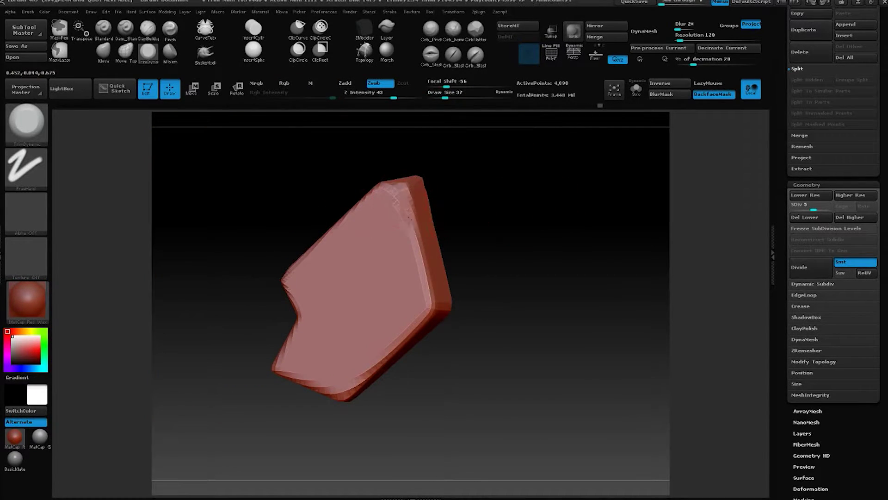
{"action": "mouse_move", "coordinate": [419, 222]}
{"action": "left_mouse_down"}
{"action": "mouse_move", "coordinate": [428, 307]}
{"action": "mouse_move", "coordinate": [345, 389]}
{"action": "left_mouse_up"}
{"action": "mouse_move", "coordinate": [259, 266]}
{"action": "left_mouse_down"}
{"action": "mouse_move", "coordinate": [300, 275]}
{"action": "mouse_move", "coordinate": [419, 171]}
{"action": "left_mouse_up"}
{"action": "left_click_drag", "start_coordinate": [478, 176], "coordinate": [434, 181]}
{"action": "mouse_move", "coordinate": [325, 277]}
{"action": "left_mouse_down"}
{"action": "mouse_move", "coordinate": [333, 296]}
{"action": "mouse_move", "coordinate": [315, 361]}
{"action": "left_mouse_up"}
{"action": "left_click_drag", "start_coordinate": [485, 233], "coordinate": [482, 187]}
Cut wide flat bevels along the notched block's edges with ClipCurve, and bring all the stones back into view
{"action": "key", "text": "ctrl+shift"}
{"action": "left_click_drag", "start_coordinate": [306, 310], "coordinate": [533, 173], "text": "ctrl+shift"}
{"action": "mouse_move", "coordinate": [515, 222]}
{"action": "left_mouse_down"}
{"action": "mouse_move", "coordinate": [539, 240]}
{"action": "mouse_move", "coordinate": [481, 228]}
{"action": "left_mouse_up"}
{"action": "key", "text": "ctrl+shift"}
{"action": "mouse_move", "coordinate": [416, 347]}
{"action": "left_mouse_down"}
{"action": "mouse_move", "coordinate": [452, 297]}
{"action": "mouse_move", "coordinate": [442, 282]}
{"action": "mouse_move", "coordinate": [503, 218]}
{"action": "mouse_move", "coordinate": [527, 282]}
{"action": "mouse_move", "coordinate": [490, 263]}
{"action": "mouse_move", "coordinate": [456, 264]}
{"action": "left_mouse_up"}
{"action": "mouse_move", "coordinate": [422, 198]}
{"action": "left_mouse_down", "text": "ctrl+shift"}
{"action": "mouse_move", "coordinate": [424, 260]}
{"action": "mouse_move", "coordinate": [375, 376]}
{"action": "left_mouse_up", "text": "ctrl+shift"}
{"action": "left_click_drag", "start_coordinate": [433, 325], "coordinate": [481, 293]}
{"action": "left_click_drag", "start_coordinate": [293, 230], "coordinate": [523, 204]}
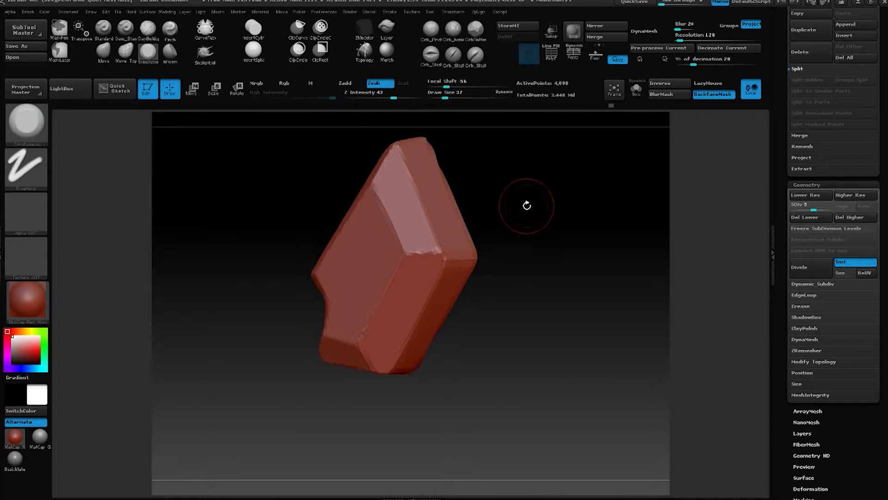
{"action": "left_click", "coordinate": [537, 212], "text": "ctrl+shift"}
Isolate the adjacent crescent-shaped stone and slice bevels along its outer edges with ClipCurve
{"action": "left_click_drag", "start_coordinate": [550, 232], "coordinate": [559, 285]}
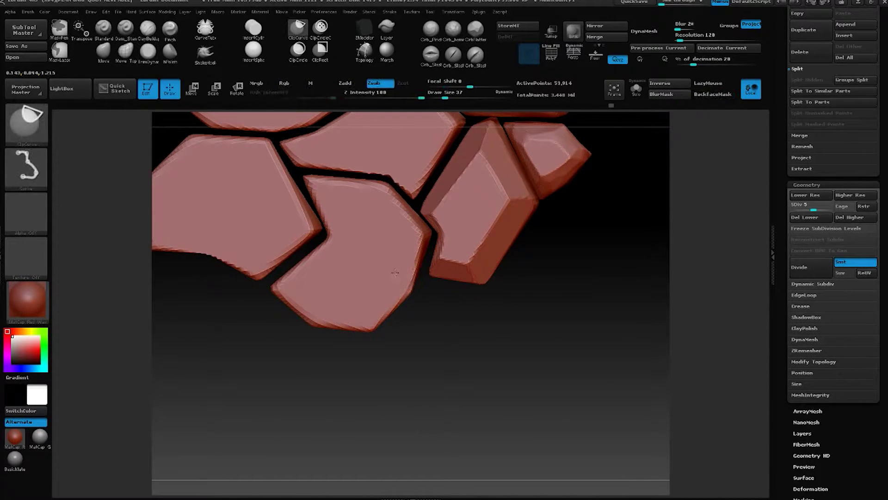
{"action": "left_click", "coordinate": [403, 284], "text": "ctrl+shift"}
{"action": "left_click_drag", "start_coordinate": [436, 307], "coordinate": [362, 179]}
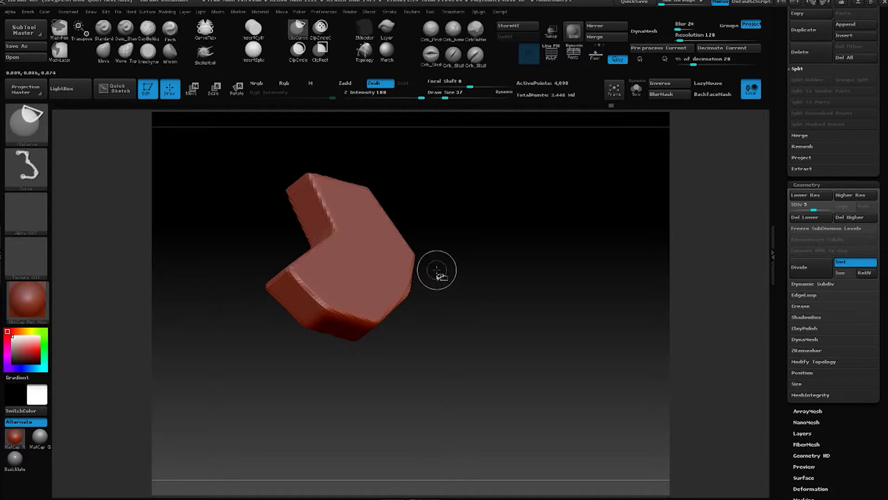
{"action": "left_click_drag", "start_coordinate": [435, 269], "coordinate": [390, 176]}
Trim the crescent-shaped stone's outer rim, end faces and upper tip with TrimDynamic, rounding off the sliced bevel edges
{"action": "left_click_drag", "start_coordinate": [438, 226], "coordinate": [396, 240]}
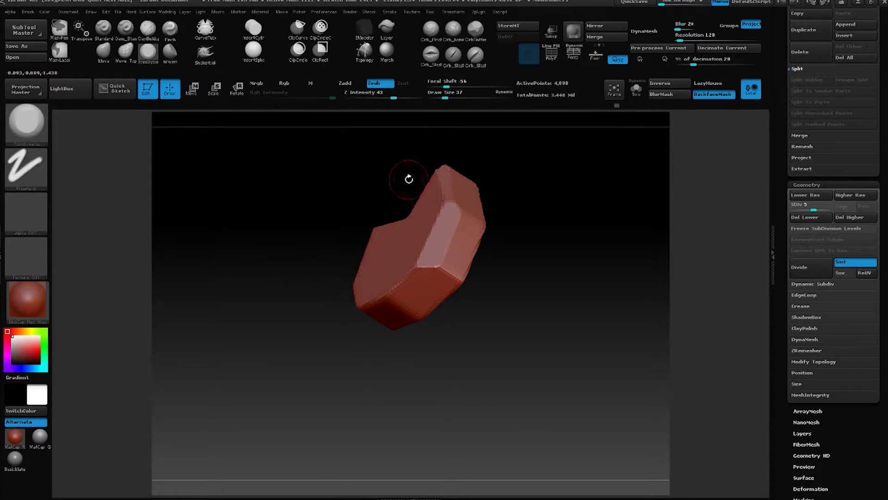
{"action": "left_click_drag", "start_coordinate": [406, 179], "coordinate": [430, 214]}
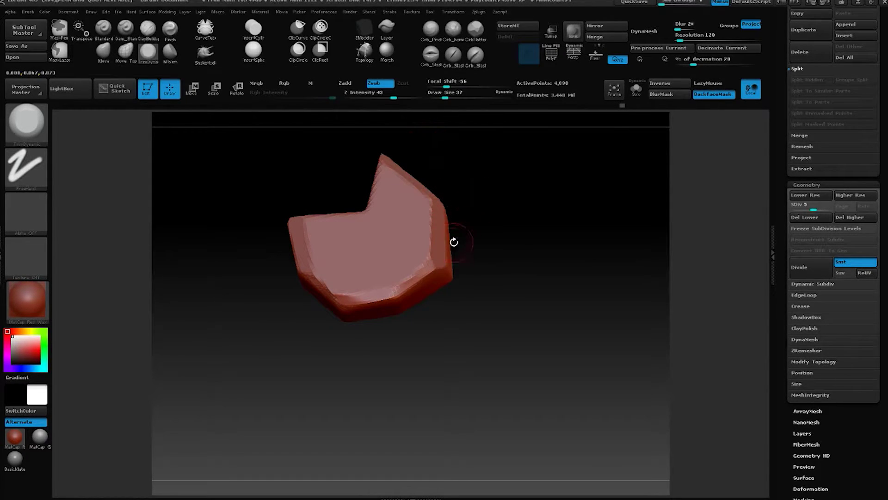
{"action": "left_click_drag", "start_coordinate": [355, 295], "coordinate": [338, 293]}
{"action": "left_click_drag", "start_coordinate": [448, 188], "coordinate": [465, 220]}
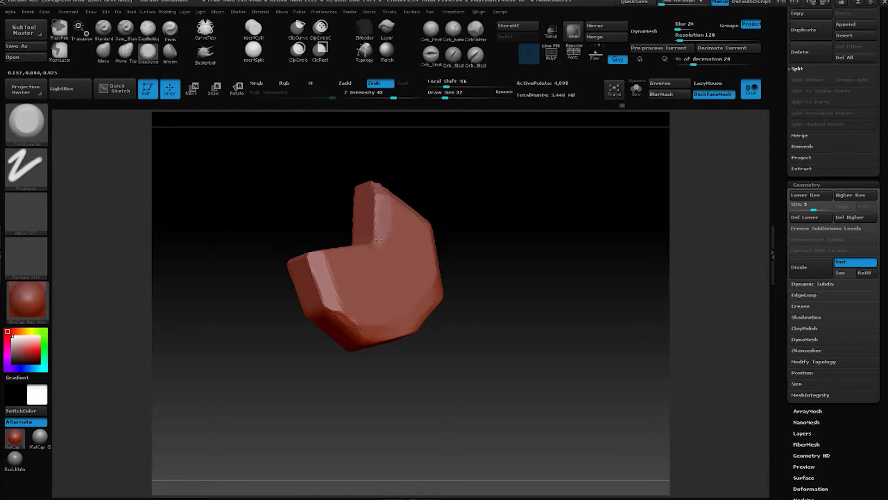
{"action": "left_click_drag", "start_coordinate": [440, 174], "coordinate": [356, 266]}
Enlarge the brush to a draw size of 56, bevel the crescent stone's inner notch and lower rim, and bring all stones back into view
{"action": "key", "text": "space"}
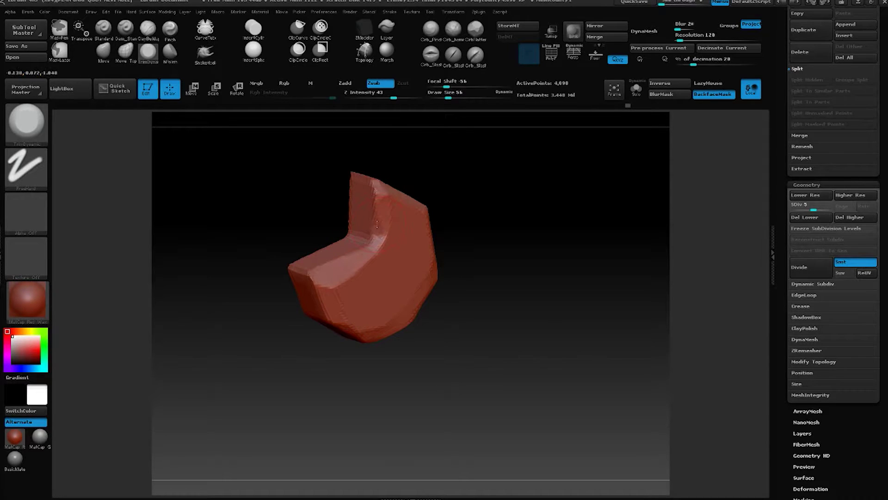
{"action": "left_click_drag", "start_coordinate": [465, 182], "coordinate": [391, 204]}
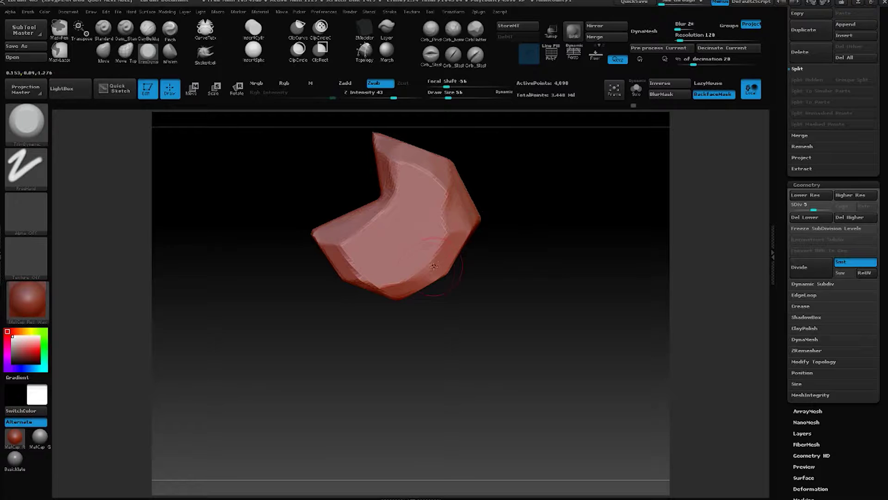
{"action": "mouse_move", "coordinate": [420, 299]}
{"action": "left_mouse_down"}
{"action": "mouse_move", "coordinate": [391, 291]}
{"action": "mouse_move", "coordinate": [449, 266]}
{"action": "mouse_move", "coordinate": [409, 285]}
{"action": "left_mouse_up"}
{"action": "left_click_drag", "start_coordinate": [515, 205], "coordinate": [546, 219], "text": "alt"}
{"action": "left_click_drag", "start_coordinate": [357, 266], "coordinate": [334, 253]}
{"action": "left_click_drag", "start_coordinate": [522, 159], "coordinate": [527, 205], "text": "alt"}
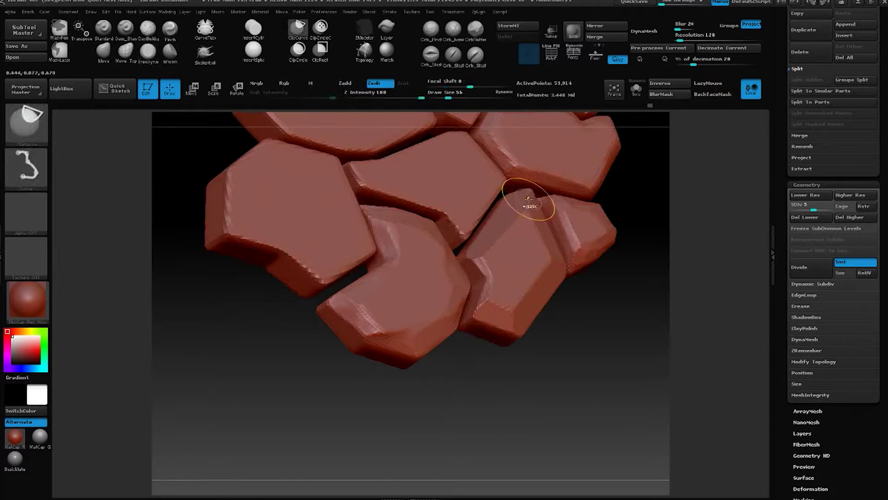
Isolate the large five-sided stone beside the crescent and bevel its upper corner and concave lower edge with TrimDynamic
{"action": "mouse_move", "coordinate": [526, 198]}
{"action": "left_mouse_down"}
{"action": "mouse_move", "coordinate": [323, 373]}
{"action": "mouse_move", "coordinate": [357, 276]}
{"action": "left_mouse_up"}
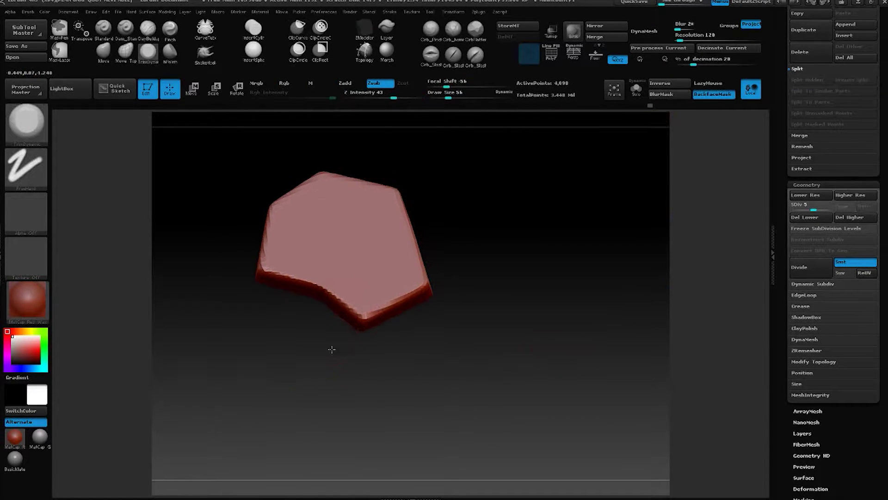
{"action": "mouse_move", "coordinate": [307, 175]}
{"action": "left_mouse_down"}
{"action": "mouse_move", "coordinate": [306, 185]}
{"action": "mouse_move", "coordinate": [336, 182]}
{"action": "left_mouse_up"}
{"action": "mouse_move", "coordinate": [300, 181]}
{"action": "left_mouse_down"}
{"action": "mouse_move", "coordinate": [268, 219]}
{"action": "mouse_move", "coordinate": [305, 185]}
{"action": "left_mouse_up"}
{"action": "left_click_drag", "start_coordinate": [518, 222], "coordinate": [492, 199]}
{"action": "left_click_drag", "start_coordinate": [264, 275], "coordinate": [357, 328]}
Bevel the five-sided stone's remaining upper and side edges with TrimDynamic, and bring all the stones back into view
{"action": "mouse_move", "coordinate": [407, 354]}
{"action": "left_mouse_down"}
{"action": "mouse_move", "coordinate": [380, 347]}
{"action": "mouse_move", "coordinate": [411, 293]}
{"action": "mouse_move", "coordinate": [402, 204]}
{"action": "left_mouse_up"}
{"action": "left_click_drag", "start_coordinate": [435, 190], "coordinate": [426, 217]}
{"action": "left_click_drag", "start_coordinate": [412, 236], "coordinate": [407, 204]}
{"action": "mouse_move", "coordinate": [340, 191]}
{"action": "left_mouse_down"}
{"action": "mouse_move", "coordinate": [394, 203]}
{"action": "mouse_move", "coordinate": [406, 247]}
{"action": "left_mouse_up"}
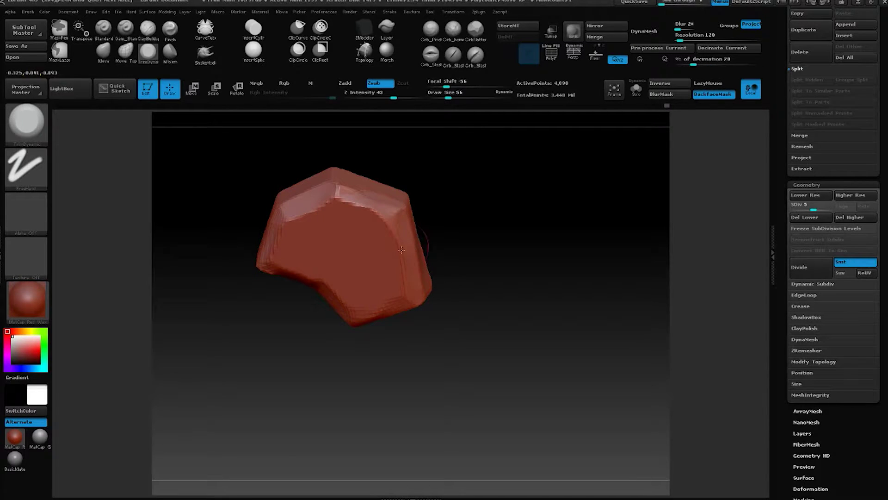
{"action": "left_click", "coordinate": [461, 241], "text": "ctrl"}
{"action": "left_click", "coordinate": [328, 373], "text": "ctrl"}
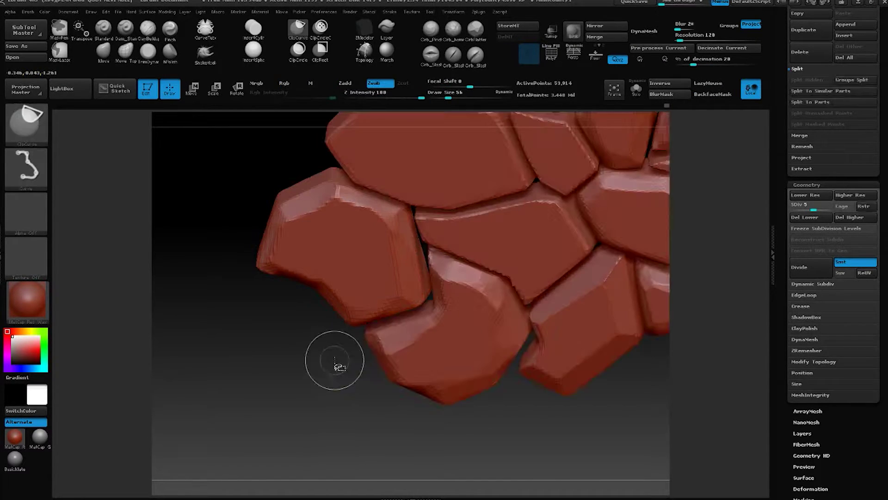
Isolate the wide stone above the five-sided one and trim bevels along its lower edges with TrimDynamic
{"action": "left_click_drag", "start_coordinate": [337, 363], "coordinate": [287, 157]}
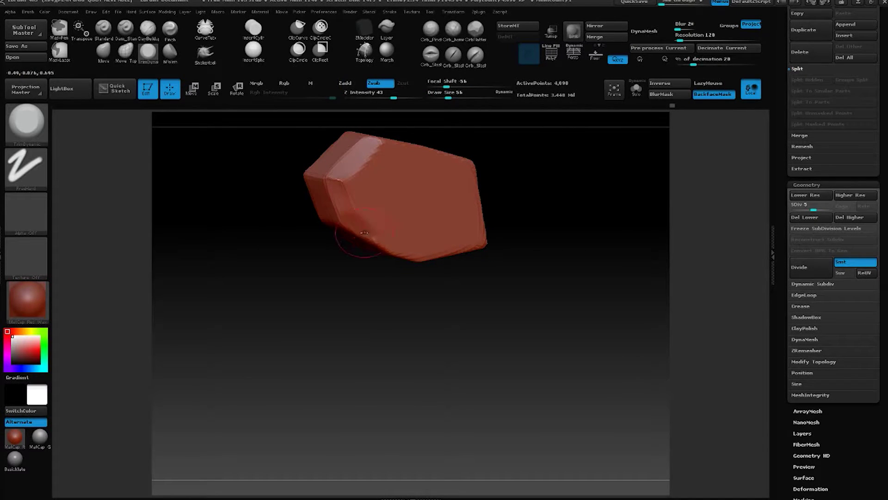
{"action": "mouse_move", "coordinate": [364, 232]}
{"action": "left_mouse_down"}
{"action": "mouse_move", "coordinate": [407, 252]}
{"action": "mouse_move", "coordinate": [465, 257]}
{"action": "left_mouse_up"}
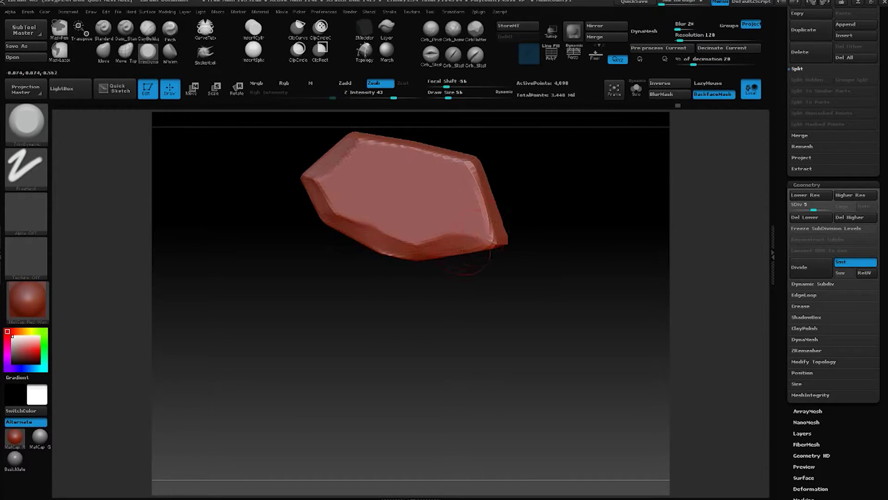
{"action": "left_click_drag", "start_coordinate": [456, 249], "coordinate": [492, 238]}
{"action": "left_click_drag", "start_coordinate": [482, 148], "coordinate": [489, 215], "text": "alt"}
{"action": "left_click_drag", "start_coordinate": [370, 219], "coordinate": [458, 239]}
Widen the wide stone's bevels around its narrow end and along its lower side with TrimDynamic
{"action": "left_click_drag", "start_coordinate": [514, 254], "coordinate": [532, 224]}
{"action": "left_click_drag", "start_coordinate": [354, 217], "coordinate": [329, 228]}
{"action": "left_click_drag", "start_coordinate": [416, 190], "coordinate": [506, 194]}
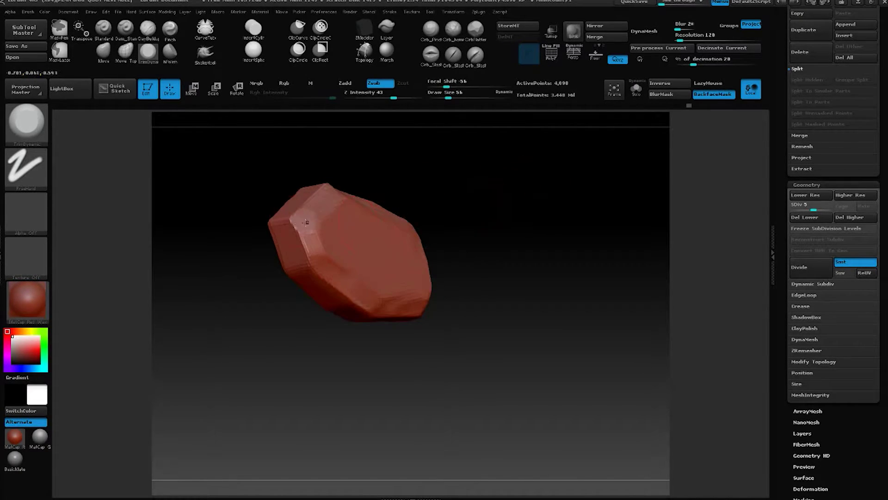
{"action": "left_click_drag", "start_coordinate": [376, 310], "coordinate": [341, 290]}
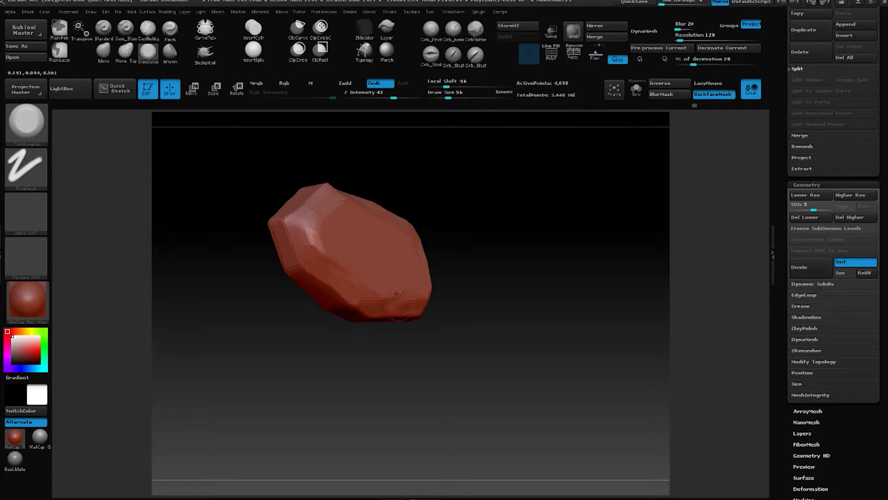
{"action": "left_click_drag", "start_coordinate": [330, 322], "coordinate": [427, 315]}
{"action": "left_click_drag", "start_coordinate": [455, 246], "coordinate": [457, 294]}
Isolate the next stone with one concave side and bevel its long upper edge, concave side and base with TrimDynamic
{"action": "left_click_drag", "start_coordinate": [484, 221], "coordinate": [493, 196]}
{"action": "mouse_move", "coordinate": [450, 241]}
{"action": "left_mouse_down"}
{"action": "mouse_move", "coordinate": [456, 282]}
{"action": "mouse_move", "coordinate": [450, 228]}
{"action": "left_mouse_up"}
{"action": "left_click_drag", "start_coordinate": [491, 197], "coordinate": [498, 221]}
{"action": "left_click_drag", "start_coordinate": [359, 214], "coordinate": [443, 243]}
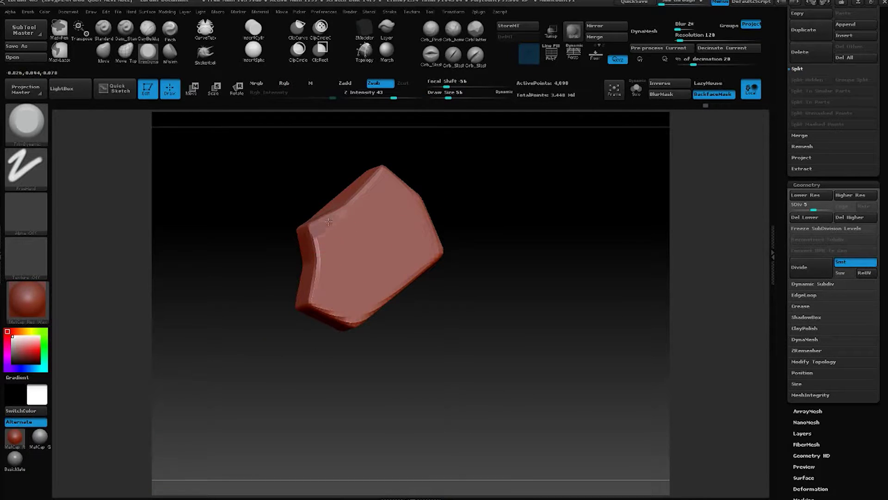
{"action": "left_click_drag", "start_coordinate": [329, 222], "coordinate": [390, 171]}
{"action": "mouse_move", "coordinate": [443, 162]}
{"action": "left_mouse_down"}
{"action": "mouse_move", "coordinate": [456, 174]}
{"action": "mouse_move", "coordinate": [452, 167]}
{"action": "left_mouse_up"}
{"action": "left_click_drag", "start_coordinate": [320, 227], "coordinate": [319, 296]}
{"action": "left_click_drag", "start_coordinate": [321, 299], "coordinate": [361, 317]}
Trim the long lower edge of the concave-sided stone and deepen the bevel along its concave side
{"action": "left_click_drag", "start_coordinate": [422, 281], "coordinate": [492, 235]}
{"action": "left_click_drag", "start_coordinate": [365, 316], "coordinate": [459, 252]}
{"action": "left_click_drag", "start_coordinate": [522, 194], "coordinate": [488, 237]}
{"action": "mouse_move", "coordinate": [434, 296]}
{"action": "left_mouse_down"}
{"action": "mouse_move", "coordinate": [438, 247]}
{"action": "mouse_move", "coordinate": [437, 298]}
{"action": "left_mouse_up"}
{"action": "mouse_move", "coordinate": [507, 265]}
{"action": "left_mouse_down"}
{"action": "mouse_move", "coordinate": [535, 241]}
{"action": "mouse_move", "coordinate": [392, 305]}
{"action": "mouse_move", "coordinate": [341, 291]}
{"action": "left_mouse_up"}
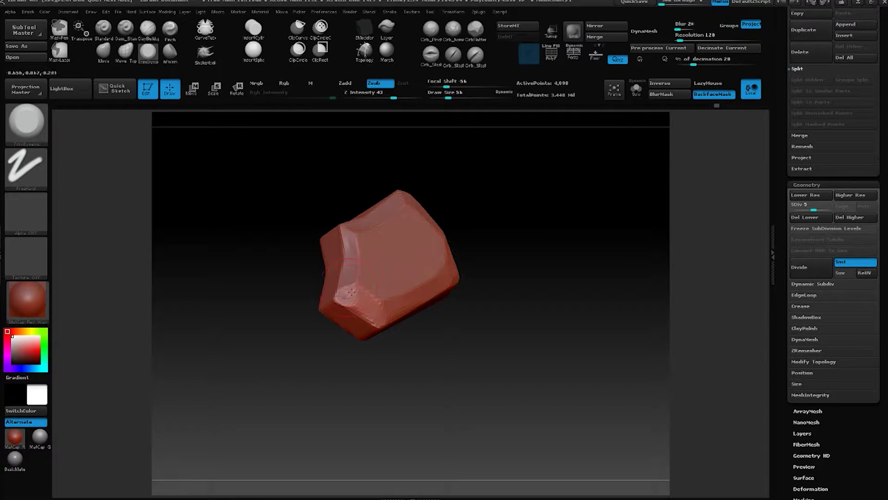
{"action": "left_click_drag", "start_coordinate": [466, 240], "coordinate": [548, 222]}
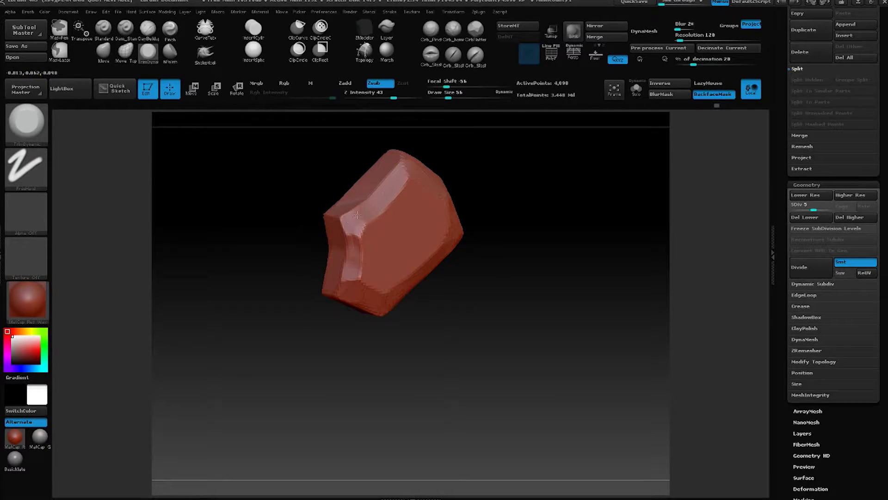
Isolate the small five-sided stone and bevel its long side, base and sloping upper edge with TrimDynamic
{"action": "left_click_drag", "start_coordinate": [466, 173], "coordinate": [543, 204]}
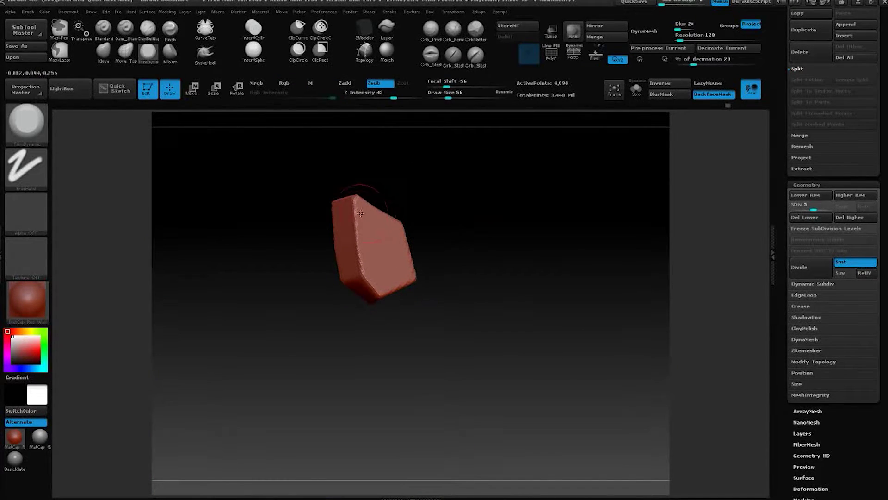
{"action": "mouse_move", "coordinate": [360, 213]}
{"action": "left_mouse_down"}
{"action": "mouse_move", "coordinate": [361, 265]}
{"action": "mouse_move", "coordinate": [377, 291]}
{"action": "left_mouse_up"}
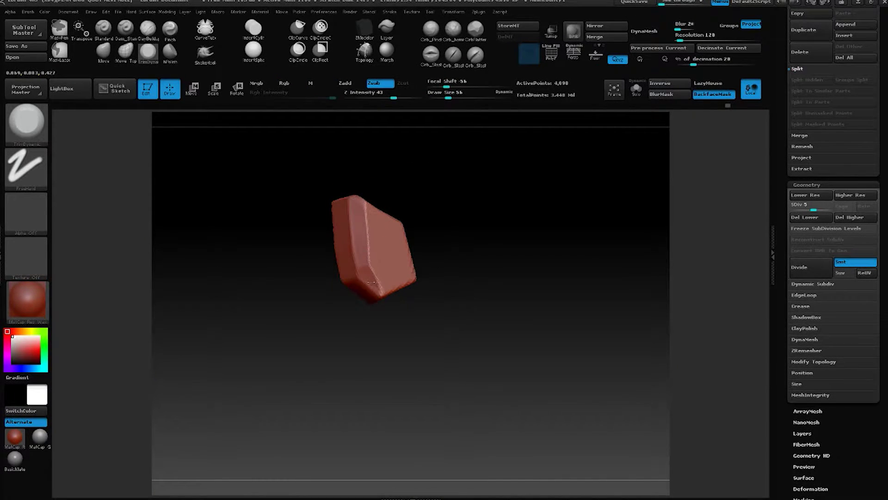
{"action": "left_click_drag", "start_coordinate": [443, 266], "coordinate": [459, 249]}
{"action": "left_click_drag", "start_coordinate": [411, 283], "coordinate": [393, 290]}
{"action": "mouse_move", "coordinate": [447, 259]}
{"action": "left_mouse_down"}
{"action": "mouse_move", "coordinate": [429, 278]}
{"action": "mouse_move", "coordinate": [407, 231]}
{"action": "mouse_move", "coordinate": [382, 207]}
{"action": "left_mouse_up"}
Isolate the wedge-shaped stone with the pointed tip and bevel its notched side, base and long sloping edge with TrimDynamic
{"action": "left_click_drag", "start_coordinate": [477, 212], "coordinate": [490, 211]}
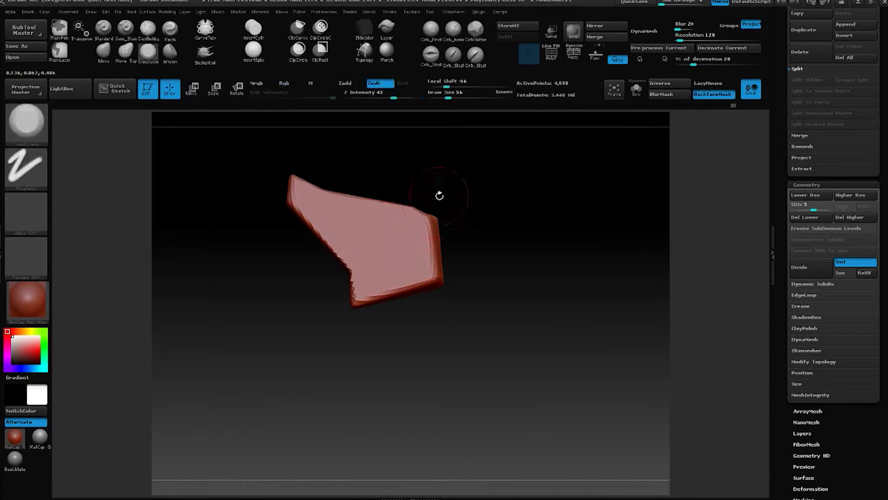
{"action": "left_click_drag", "start_coordinate": [438, 194], "coordinate": [498, 185]}
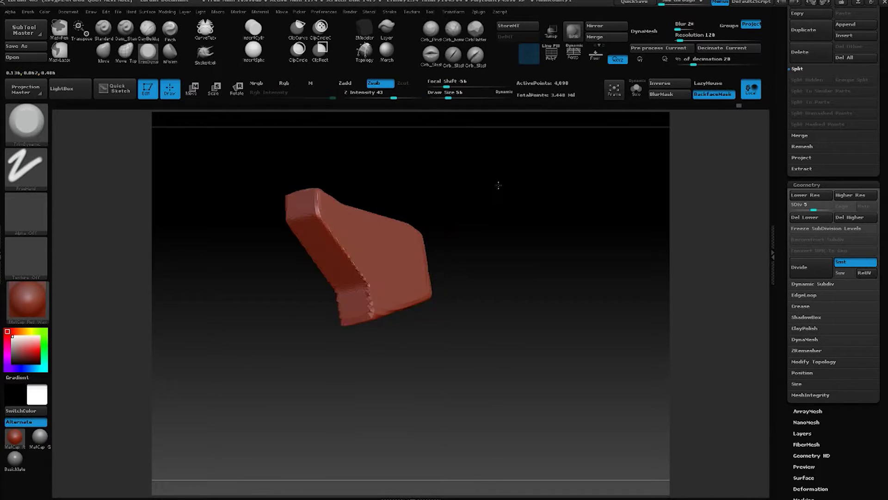
{"action": "mouse_move", "coordinate": [314, 194]}
{"action": "left_mouse_down"}
{"action": "mouse_move", "coordinate": [319, 217]}
{"action": "mouse_move", "coordinate": [365, 282]}
{"action": "mouse_move", "coordinate": [384, 303]}
{"action": "mouse_move", "coordinate": [398, 304]}
{"action": "left_mouse_up"}
{"action": "left_click_drag", "start_coordinate": [462, 296], "coordinate": [353, 198]}
{"action": "left_click_drag", "start_coordinate": [342, 244], "coordinate": [441, 303]}
{"action": "left_click_drag", "start_coordinate": [441, 246], "coordinate": [439, 203]}
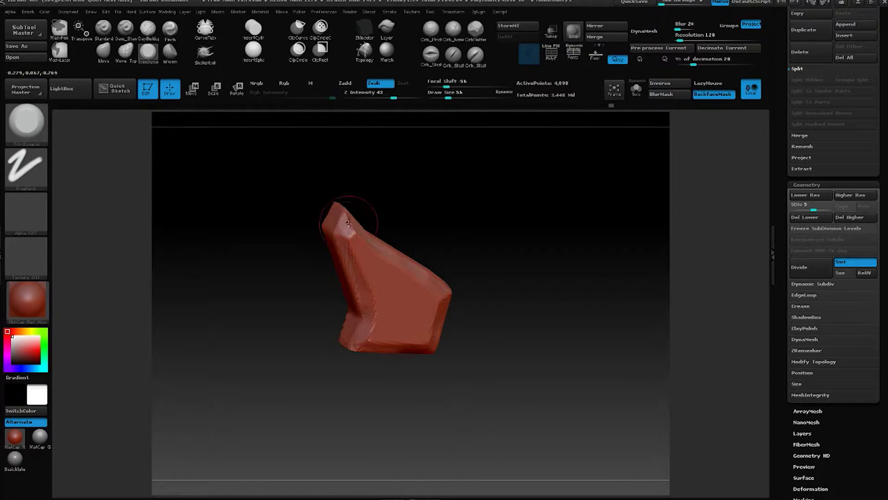
Smooth the wedge-shaped stone's lower bevel and trim its pointed tip, notched side and short end flatter
{"action": "mouse_move", "coordinate": [398, 228]}
{"action": "left_mouse_down"}
{"action": "mouse_move", "coordinate": [424, 259]}
{"action": "mouse_move", "coordinate": [473, 246]}
{"action": "mouse_move", "coordinate": [452, 214]}
{"action": "left_mouse_up"}
{"action": "left_click_drag", "start_coordinate": [412, 306], "coordinate": [361, 306], "text": "shift"}
{"action": "left_click_drag", "start_coordinate": [448, 273], "coordinate": [481, 277]}
{"action": "mouse_move", "coordinate": [352, 273]}
{"action": "left_mouse_down"}
{"action": "mouse_move", "coordinate": [334, 219]}
{"action": "mouse_move", "coordinate": [350, 260]}
{"action": "left_mouse_up"}
{"action": "left_click_drag", "start_coordinate": [471, 277], "coordinate": [477, 248]}
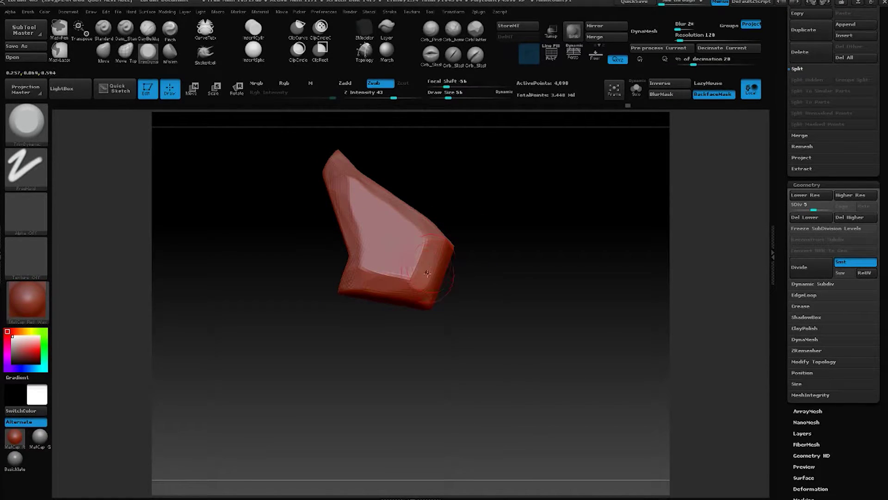
Refine the wedge-shaped stone's bevels along the sloping edge, short end and notched side with TrimDynamic
{"action": "mouse_move", "coordinate": [435, 184]}
{"action": "left_mouse_down"}
{"action": "mouse_move", "coordinate": [462, 199]}
{"action": "mouse_move", "coordinate": [428, 192]}
{"action": "left_mouse_up"}
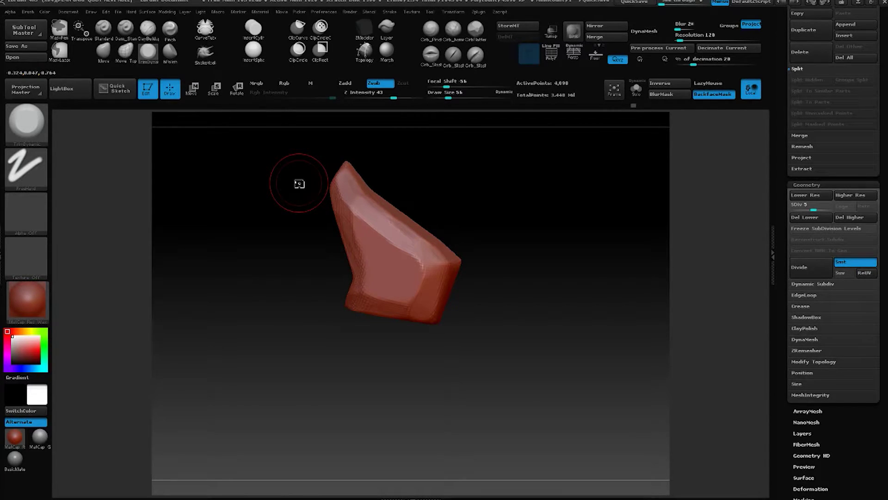
{"action": "left_click_drag", "start_coordinate": [476, 208], "coordinate": [425, 281]}
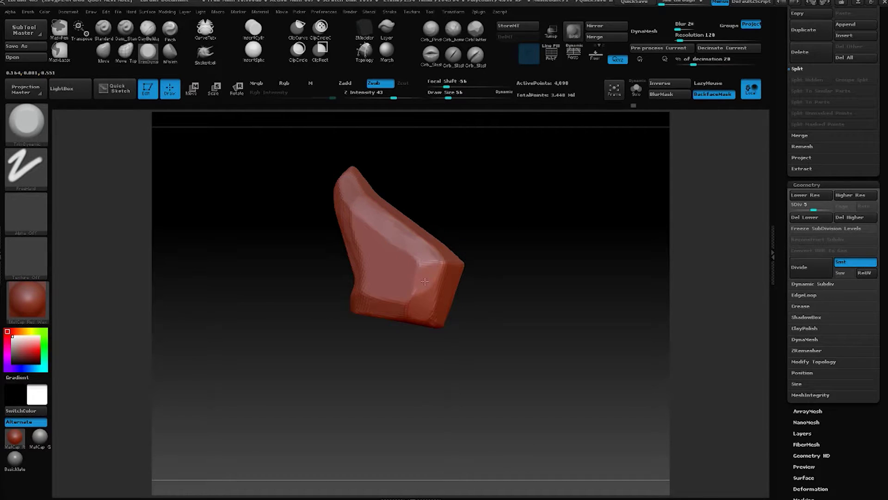
{"action": "left_click_drag", "start_coordinate": [421, 250], "coordinate": [362, 262]}
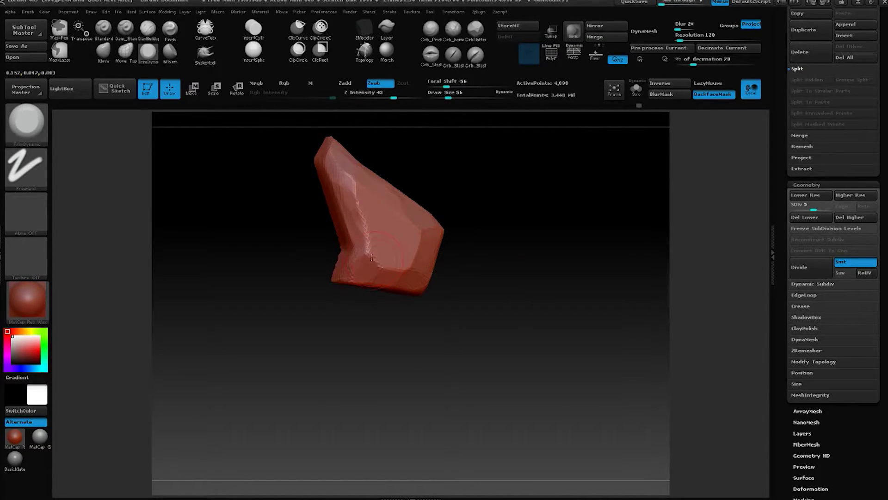
Isolate the T-shaped stone and plane its front face and edges with the TrimDynamic brush
{"action": "left_click_drag", "start_coordinate": [444, 165], "coordinate": [486, 193]}
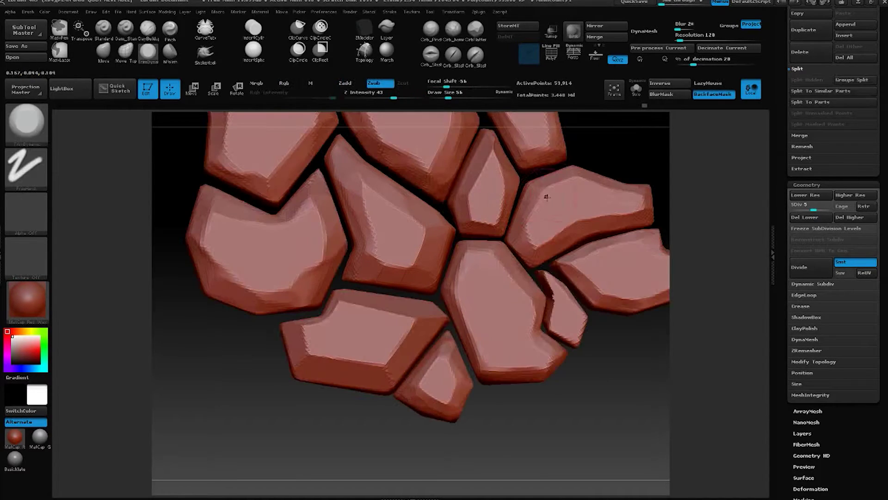
{"action": "left_click_drag", "start_coordinate": [545, 194], "coordinate": [421, 256]}
{"action": "left_click", "coordinate": [421, 255], "text": "ctrl+shift"}
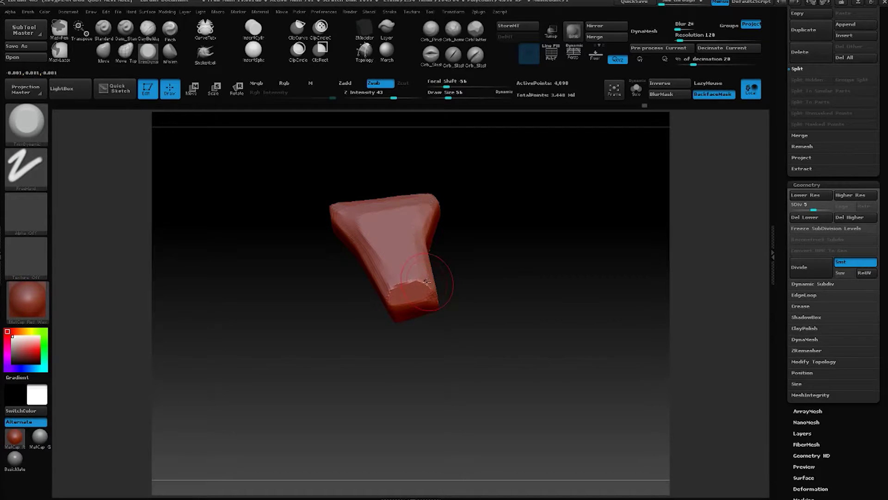
{"action": "left_click_drag", "start_coordinate": [485, 224], "coordinate": [472, 190]}
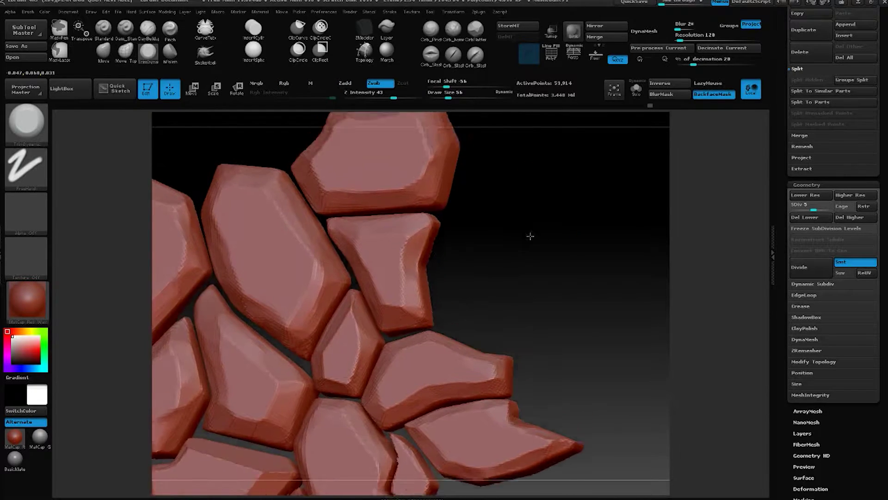
Isolate the smallest sliver stone and bevel its edges with TrimDynamic at Draw Size 27
{"action": "left_click_drag", "start_coordinate": [529, 236], "coordinate": [492, 254], "text": "alt"}
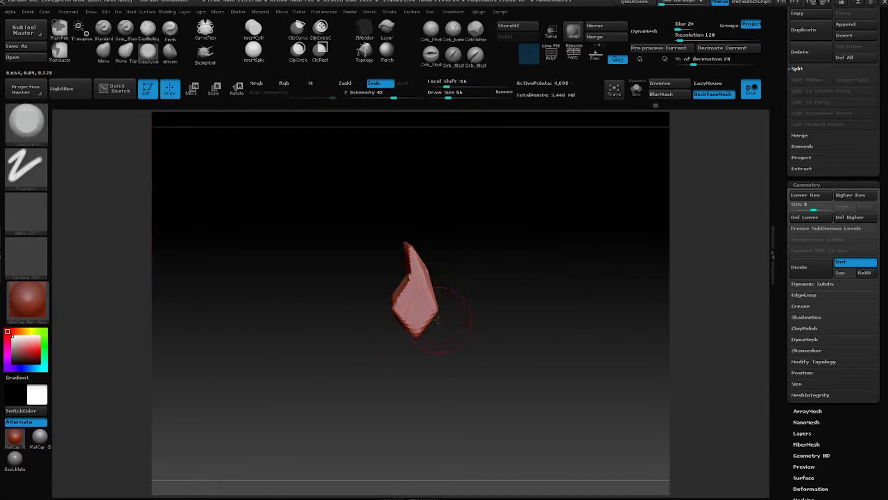
{"action": "left_click_drag", "start_coordinate": [471, 309], "coordinate": [468, 310]}
{"action": "key", "text": "space"}
{"action": "mouse_move", "coordinate": [409, 281]}
{"action": "left_mouse_down"}
{"action": "mouse_move", "coordinate": [476, 291]}
{"action": "mouse_move", "coordinate": [498, 279]}
{"action": "mouse_move", "coordinate": [438, 218]}
{"action": "left_mouse_up"}
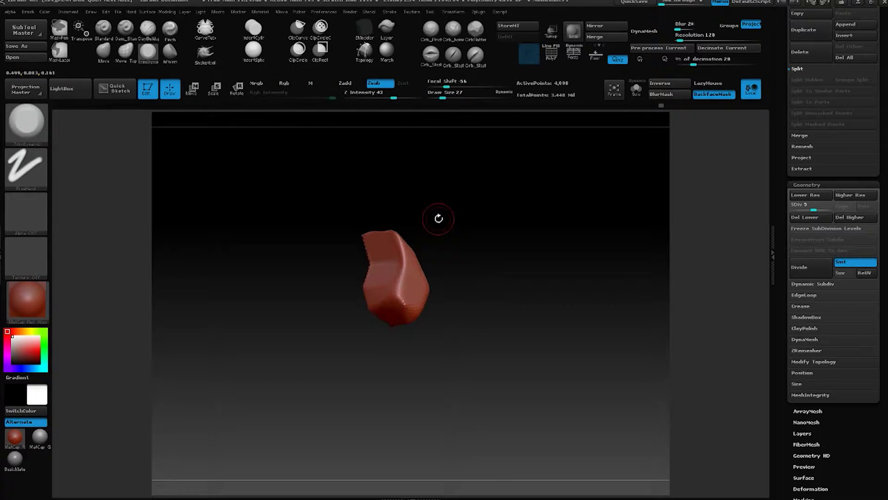
{"action": "mouse_move", "coordinate": [462, 290]}
{"action": "left_mouse_down"}
{"action": "mouse_move", "coordinate": [427, 288]}
{"action": "mouse_move", "coordinate": [423, 309]}
{"action": "left_mouse_up"}
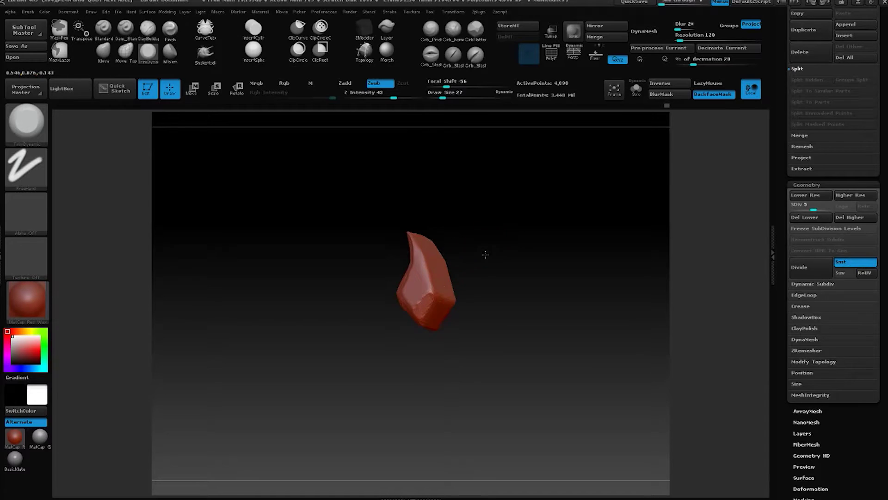
{"action": "left_click_drag", "start_coordinate": [484, 252], "coordinate": [473, 252]}
{"action": "mouse_move", "coordinate": [437, 278]}
{"action": "left_mouse_down"}
{"action": "mouse_move", "coordinate": [448, 275]}
{"action": "mouse_move", "coordinate": [412, 263]}
{"action": "left_mouse_up"}
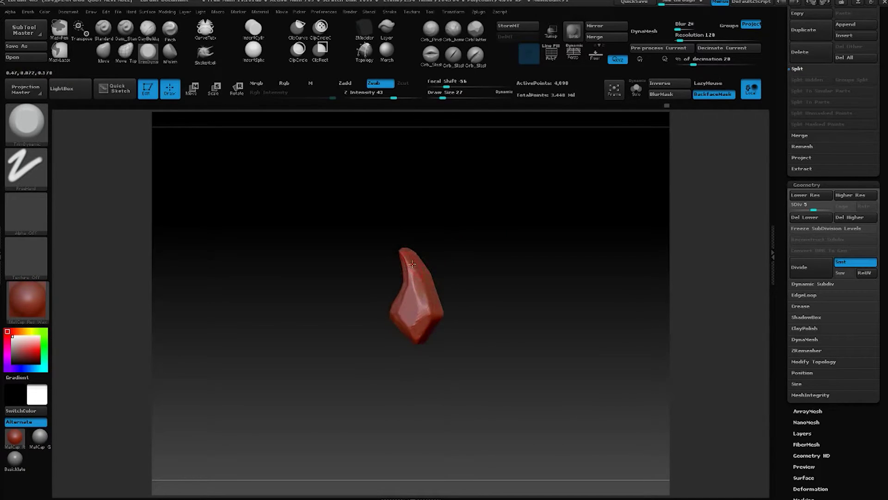
{"action": "mouse_move", "coordinate": [464, 246]}
{"action": "left_mouse_down"}
{"action": "mouse_move", "coordinate": [407, 260]}
{"action": "mouse_move", "coordinate": [456, 245]}
{"action": "mouse_move", "coordinate": [507, 248]}
{"action": "left_mouse_up"}
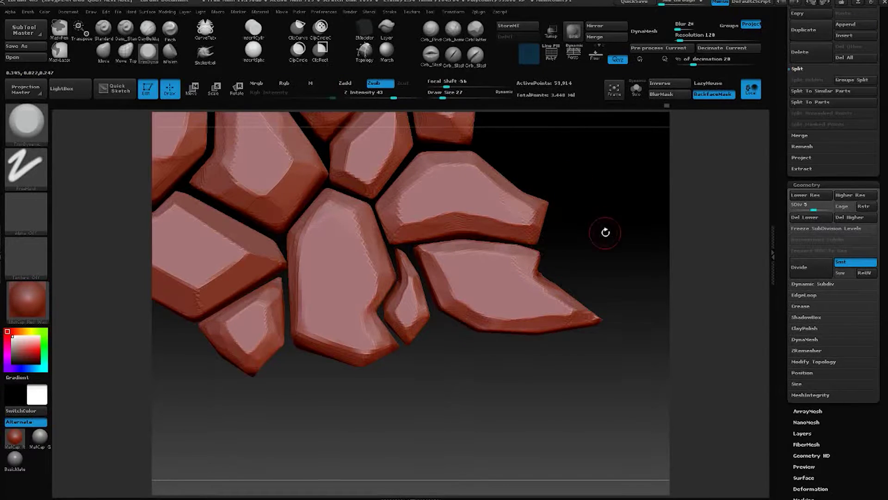
Isolate the upper-right stone and begin trimming its edges with Draw Size 94 and Focal Shift -49
{"action": "mouse_move", "coordinate": [604, 232]}
{"action": "left_mouse_down"}
{"action": "mouse_move", "coordinate": [581, 212]}
{"action": "mouse_move", "coordinate": [598, 267]}
{"action": "left_mouse_up"}
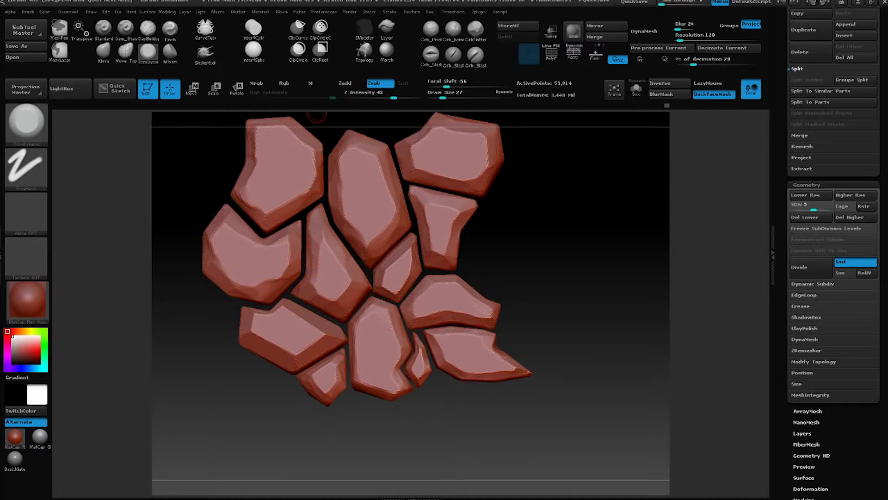
{"action": "mouse_move", "coordinate": [555, 200]}
{"action": "left_mouse_down"}
{"action": "mouse_move", "coordinate": [527, 236]}
{"action": "mouse_move", "coordinate": [543, 262]}
{"action": "mouse_move", "coordinate": [505, 233]}
{"action": "left_mouse_up"}
{"action": "left_click", "coordinate": [462, 232], "text": "ctrl+shift"}
{"action": "key", "text": "space"}
{"action": "left_click", "coordinate": [455, 229]}
{"action": "left_click", "coordinate": [457, 221]}
{"action": "mouse_move", "coordinate": [457, 221]}
{"action": "left_mouse_down"}
{"action": "mouse_move", "coordinate": [451, 275]}
{"action": "mouse_move", "coordinate": [479, 210]}
{"action": "left_mouse_up"}
{"action": "left_click_drag", "start_coordinate": [531, 204], "coordinate": [445, 269]}
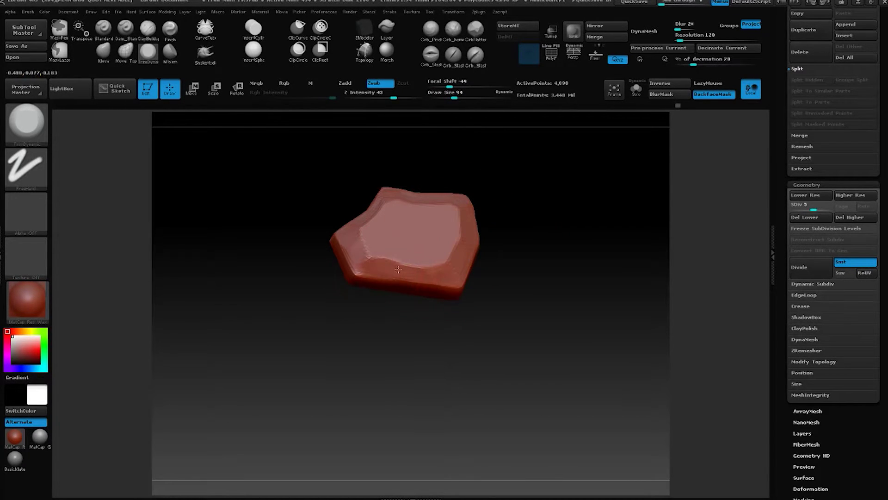
Trim flat facets along the remaining sides of the isolated stone, and bring all the stones back into view
{"action": "left_click_drag", "start_coordinate": [512, 213], "coordinate": [466, 237]}
{"action": "mouse_move", "coordinate": [367, 278]}
{"action": "left_mouse_down"}
{"action": "mouse_move", "coordinate": [353, 258]}
{"action": "mouse_move", "coordinate": [365, 233]}
{"action": "left_mouse_up"}
{"action": "left_click_drag", "start_coordinate": [478, 222], "coordinate": [458, 168]}
{"action": "left_click_drag", "start_coordinate": [378, 223], "coordinate": [387, 203]}
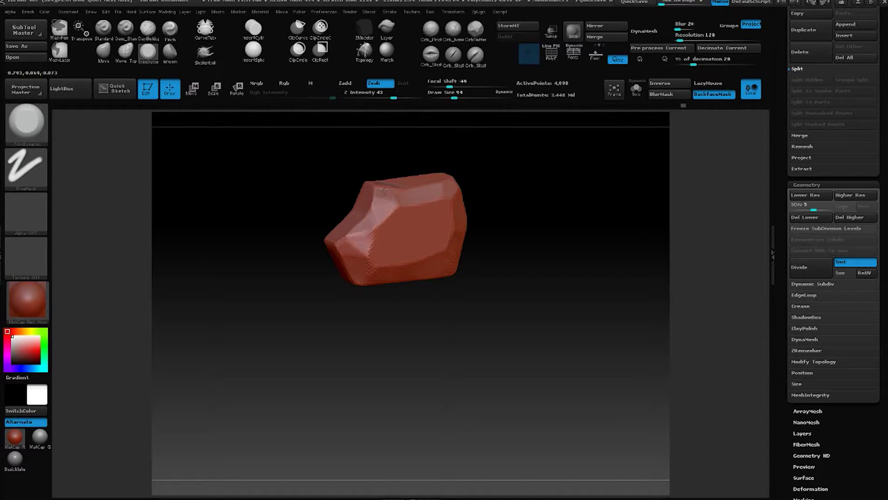
{"action": "left_click_drag", "start_coordinate": [471, 150], "coordinate": [448, 141]}
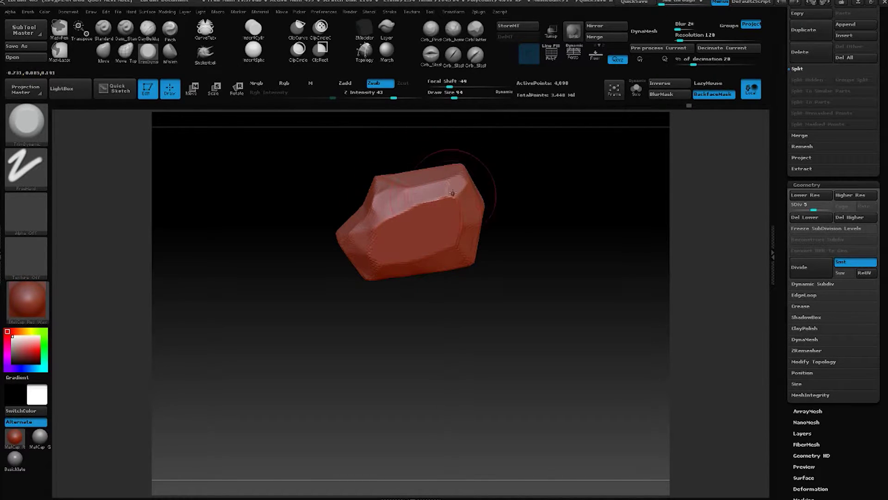
{"action": "left_click_drag", "start_coordinate": [459, 196], "coordinate": [460, 201]}
{"action": "mouse_move", "coordinate": [510, 202]}
{"action": "left_mouse_down"}
{"action": "mouse_move", "coordinate": [536, 178]}
{"action": "mouse_move", "coordinate": [517, 188]}
{"action": "mouse_move", "coordinate": [529, 220]}
{"action": "mouse_move", "coordinate": [517, 201]}
{"action": "left_mouse_up"}
{"action": "key", "text": "ctrl+shift"}
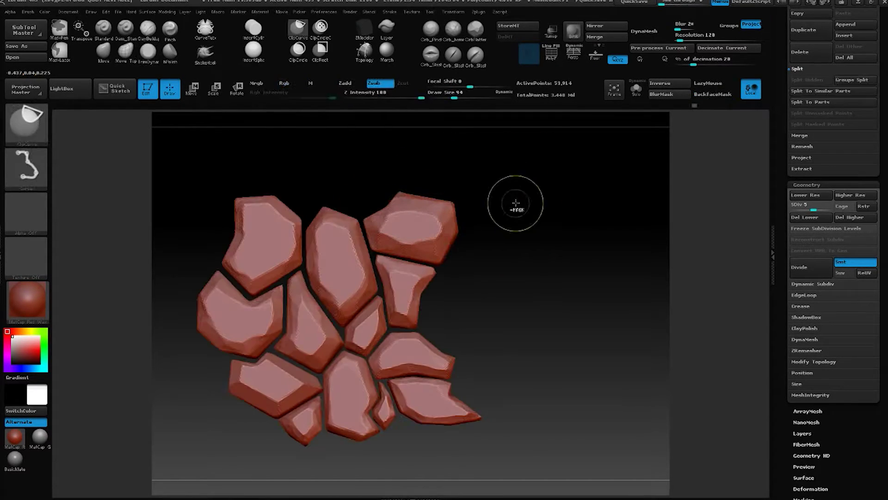
Use the Move Topological brush at Draw Size 120 to narrow the gap between the upper-right stone and the T-shaped stone
{"action": "left_click_drag", "start_coordinate": [515, 203], "coordinate": [516, 199]}
{"action": "key", "text": "b"}
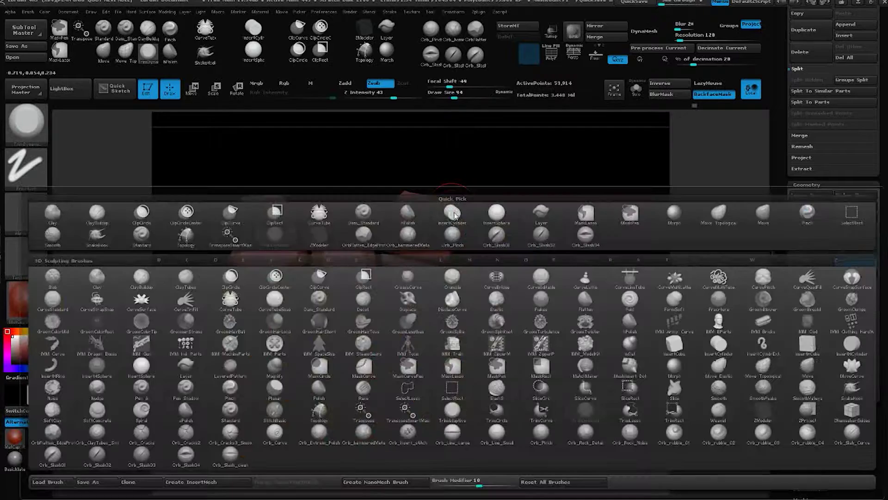
{"action": "key", "text": "m"}
{"action": "key", "text": "t"}
{"action": "key", "text": "space"}
{"action": "left_click_drag", "start_coordinate": [432, 222], "coordinate": [436, 221]}
{"action": "mouse_move", "coordinate": [500, 206]}
{"action": "left_mouse_down"}
{"action": "mouse_move", "coordinate": [531, 198]}
{"action": "mouse_move", "coordinate": [530, 175]}
{"action": "left_mouse_up"}
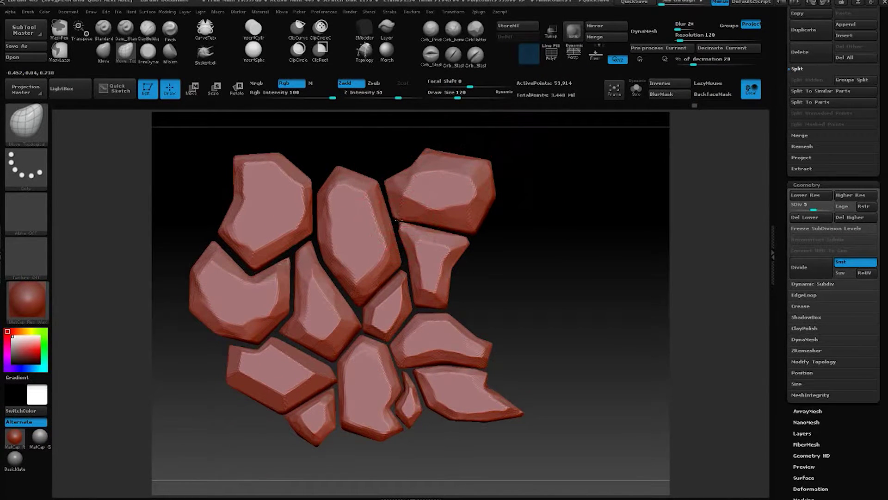
{"action": "left_click_drag", "start_coordinate": [507, 236], "coordinate": [499, 245]}
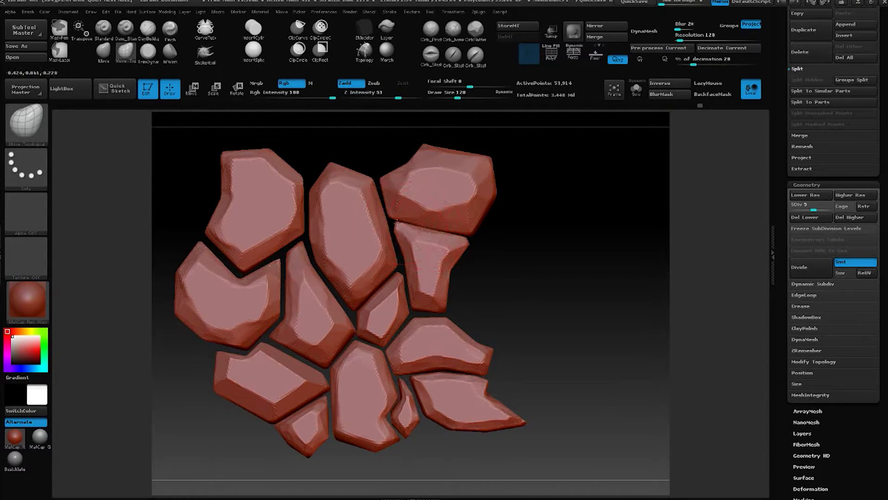
Pull the small diamond-shaped stone and the top of the stone below it closer to their neighbours
{"action": "mouse_move", "coordinate": [540, 175]}
{"action": "left_mouse_down", "text": "alt"}
{"action": "mouse_move", "coordinate": [544, 198]}
{"action": "mouse_move", "coordinate": [533, 194]}
{"action": "mouse_move", "coordinate": [541, 208]}
{"action": "mouse_move", "coordinate": [529, 218]}
{"action": "mouse_move", "coordinate": [553, 222]}
{"action": "left_mouse_up", "text": "alt"}
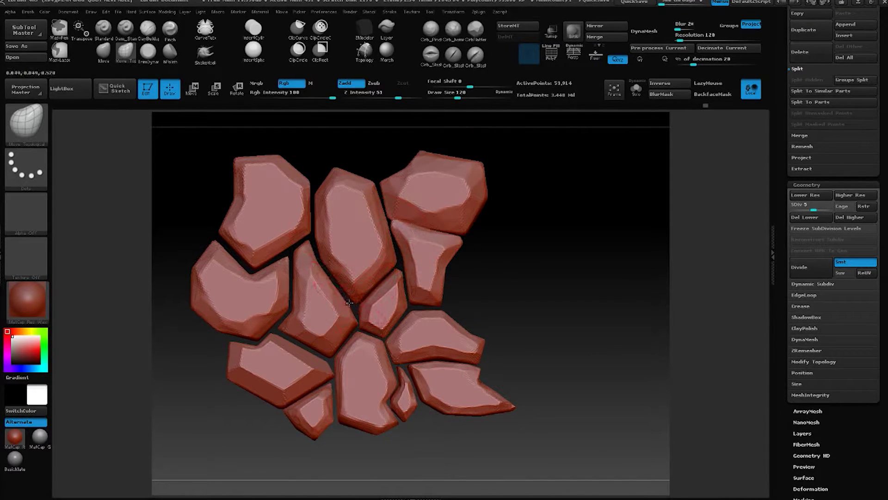
{"action": "left_click_drag", "start_coordinate": [490, 272], "coordinate": [485, 256]}
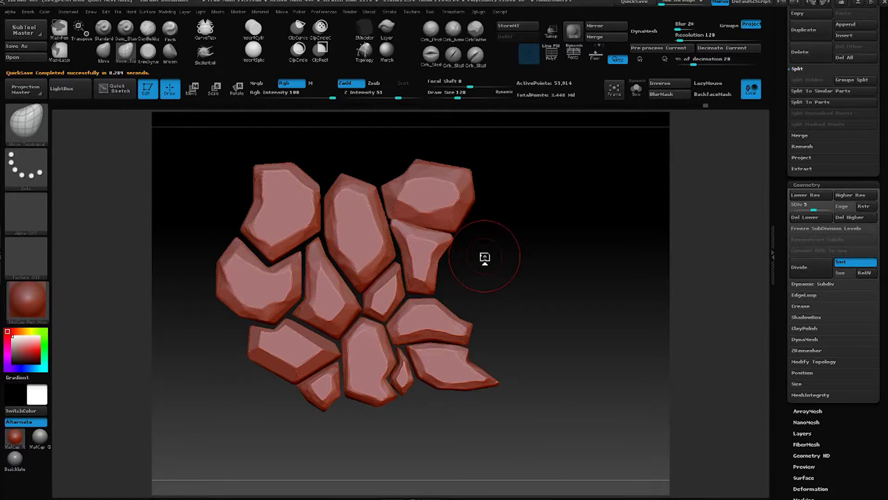
{"action": "mouse_move", "coordinate": [511, 221]}
{"action": "left_mouse_down", "text": "alt"}
{"action": "mouse_move", "coordinate": [505, 228]}
{"action": "mouse_move", "coordinate": [541, 204]}
{"action": "mouse_move", "coordinate": [540, 248]}
{"action": "left_mouse_up", "text": "alt"}
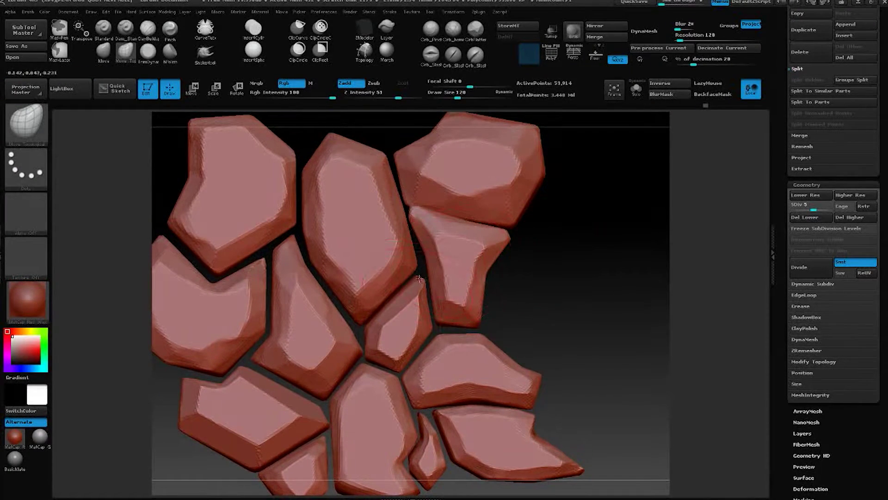
{"action": "left_click_drag", "start_coordinate": [417, 270], "coordinate": [437, 325]}
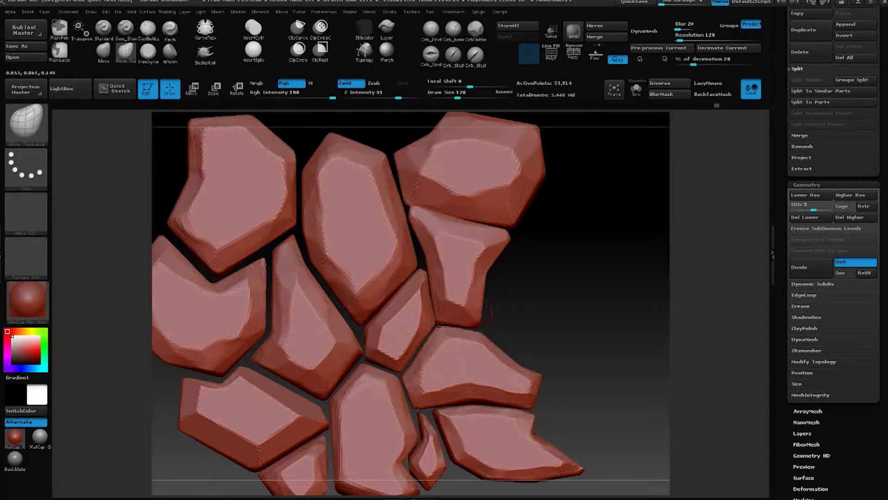
{"action": "mouse_move", "coordinate": [495, 294]}
{"action": "left_mouse_down", "text": "alt"}
{"action": "mouse_move", "coordinate": [528, 258]}
{"action": "mouse_move", "coordinate": [525, 246]}
{"action": "left_mouse_up", "text": "alt"}
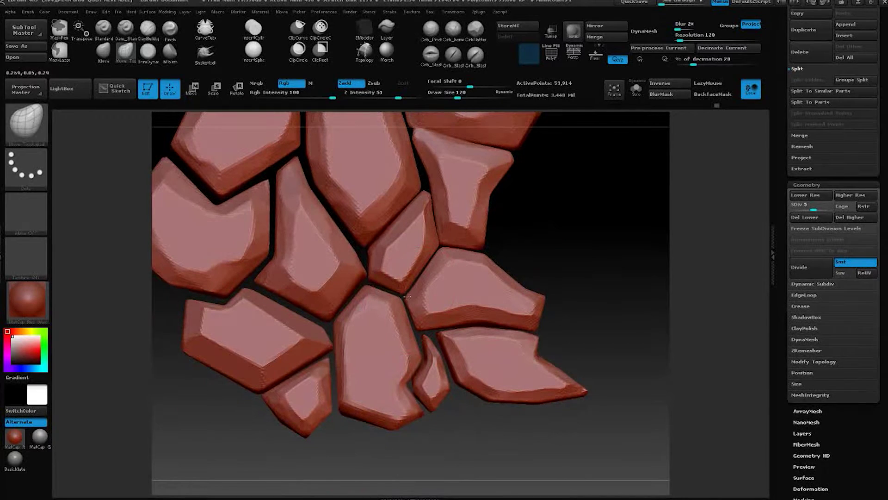
Narrow the gaps beneath the small diamond-shaped stone and between the T-shaped stone and the tall oval stone
{"action": "mouse_move", "coordinate": [412, 302]}
{"action": "left_mouse_down"}
{"action": "mouse_move", "coordinate": [411, 329]}
{"action": "mouse_move", "coordinate": [396, 293]}
{"action": "left_mouse_up"}
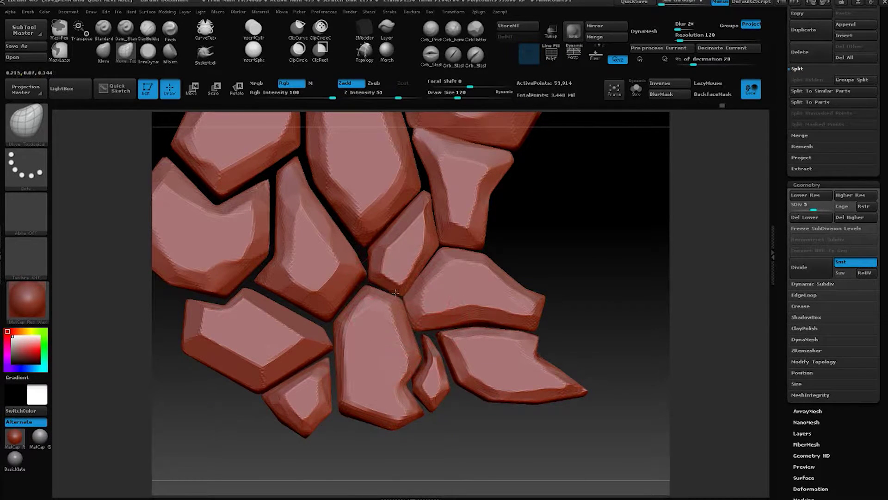
{"action": "left_click_drag", "start_coordinate": [533, 231], "coordinate": [549, 251], "text": "alt"}
{"action": "left_click_drag", "start_coordinate": [372, 262], "coordinate": [377, 266]}
{"action": "left_click_drag", "start_coordinate": [543, 204], "coordinate": [539, 232], "text": "alt"}
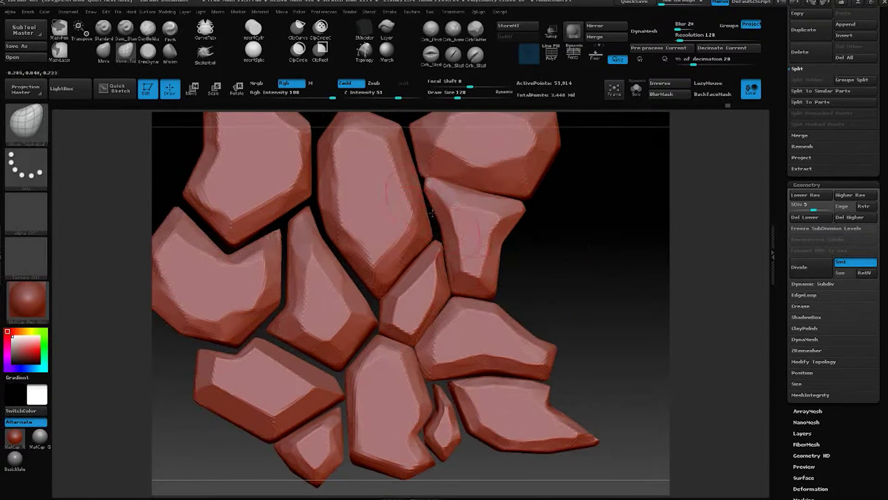
{"action": "left_click_drag", "start_coordinate": [438, 237], "coordinate": [434, 225]}
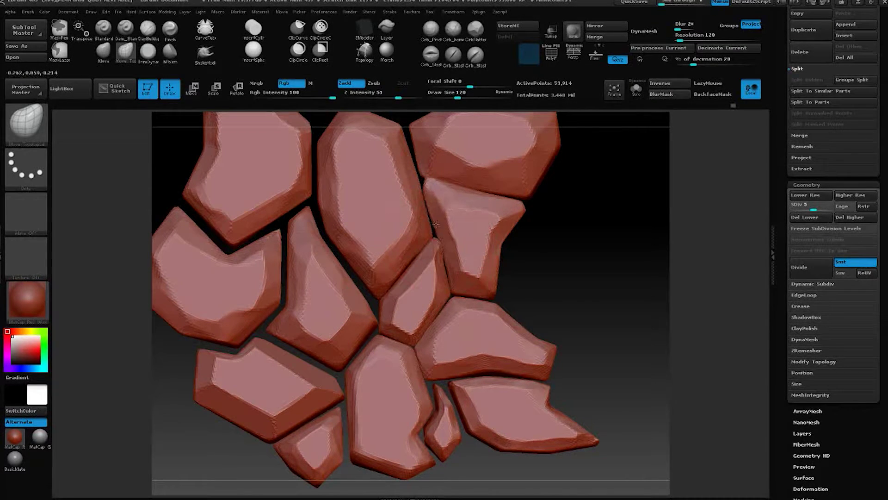
Pull the left edges of the upper-right and T-shaped stones toward the tall oval stone
{"action": "mouse_move", "coordinate": [555, 221]}
{"action": "left_mouse_down", "text": "alt"}
{"action": "mouse_move", "coordinate": [549, 181]}
{"action": "mouse_move", "coordinate": [565, 231]}
{"action": "left_mouse_up", "text": "alt"}
{"action": "mouse_move", "coordinate": [559, 231]}
{"action": "left_mouse_down", "text": "alt"}
{"action": "mouse_move", "coordinate": [562, 210]}
{"action": "mouse_move", "coordinate": [515, 237]}
{"action": "left_mouse_up", "text": "alt"}
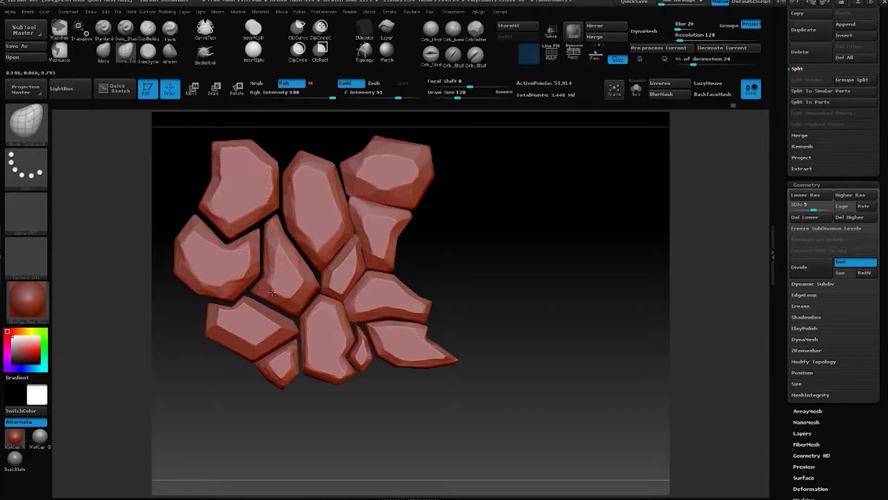
{"action": "mouse_move", "coordinate": [511, 222]}
{"action": "left_mouse_down", "text": "alt"}
{"action": "mouse_move", "coordinate": [553, 230]}
{"action": "mouse_move", "coordinate": [543, 235]}
{"action": "left_mouse_up", "text": "alt"}
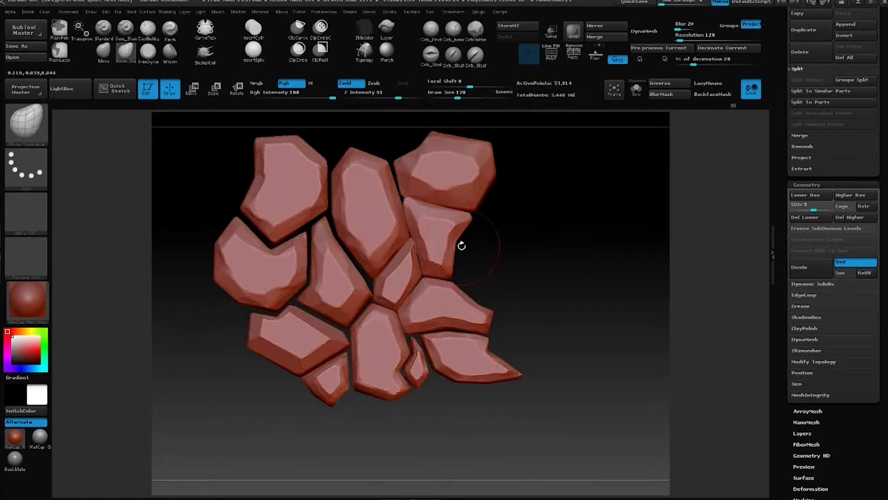
{"action": "mouse_move", "coordinate": [549, 307]}
{"action": "left_mouse_down", "text": "alt"}
{"action": "mouse_move", "coordinate": [542, 297]}
{"action": "mouse_move", "coordinate": [557, 279]}
{"action": "mouse_move", "coordinate": [543, 260]}
{"action": "left_mouse_up", "text": "alt"}
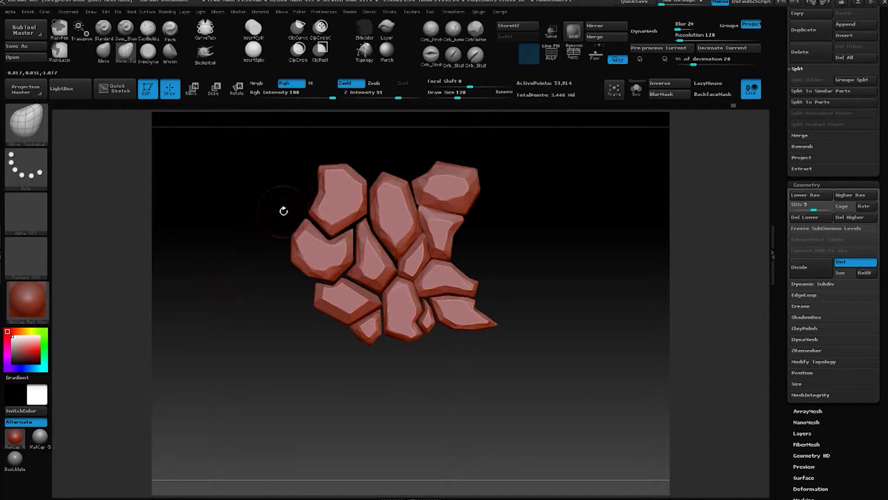
{"action": "mouse_move", "coordinate": [496, 230]}
{"action": "left_mouse_down"}
{"action": "mouse_move", "coordinate": [515, 242]}
{"action": "mouse_move", "coordinate": [501, 230]}
{"action": "mouse_move", "coordinate": [512, 272]}
{"action": "mouse_move", "coordinate": [547, 269]}
{"action": "mouse_move", "coordinate": [553, 259]}
{"action": "left_mouse_up"}
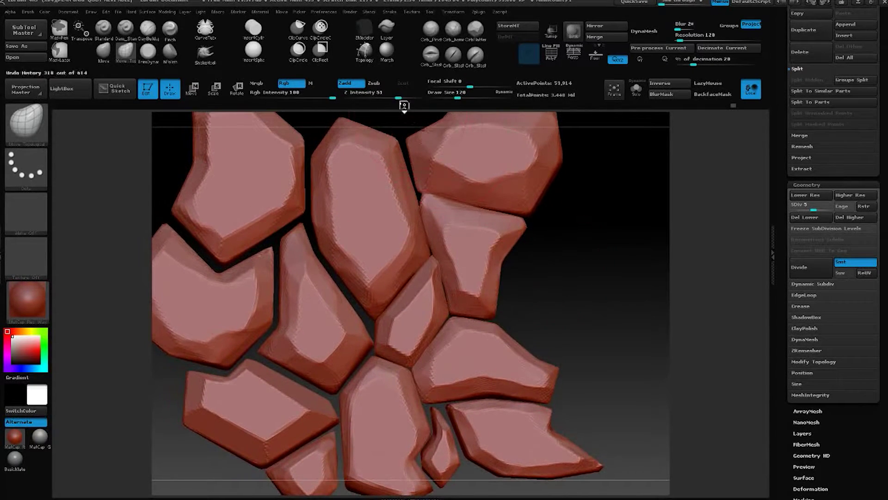
{"action": "left_click_drag", "start_coordinate": [409, 142], "coordinate": [401, 141]}
{"action": "left_click_drag", "start_coordinate": [418, 179], "coordinate": [413, 178]}
On the back of the wall piece, stretch the T-shaped stone and its neighbours until the gaps between them close
{"action": "left_click_drag", "start_coordinate": [617, 185], "coordinate": [430, 210], "text": "alt"}
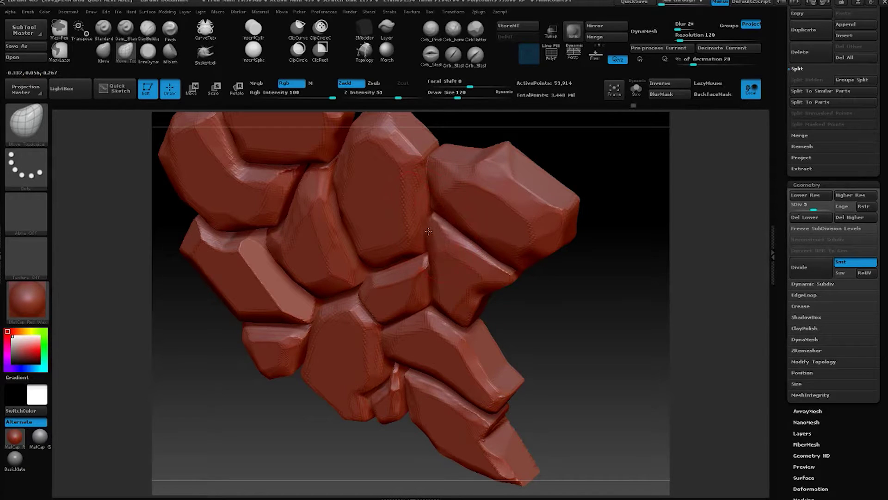
{"action": "left_click_drag", "start_coordinate": [535, 137], "coordinate": [377, 238]}
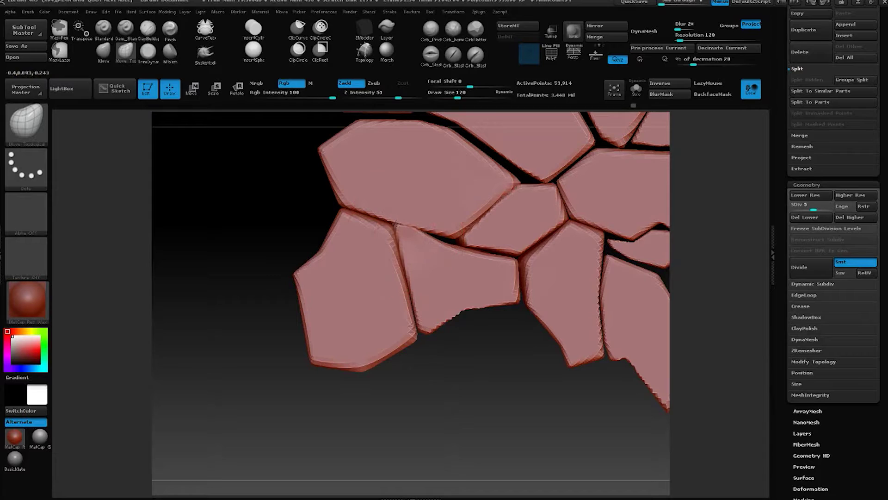
{"action": "mouse_move", "coordinate": [450, 246]}
{"action": "left_mouse_down"}
{"action": "mouse_move", "coordinate": [455, 237]}
{"action": "mouse_move", "coordinate": [488, 250]}
{"action": "left_mouse_up"}
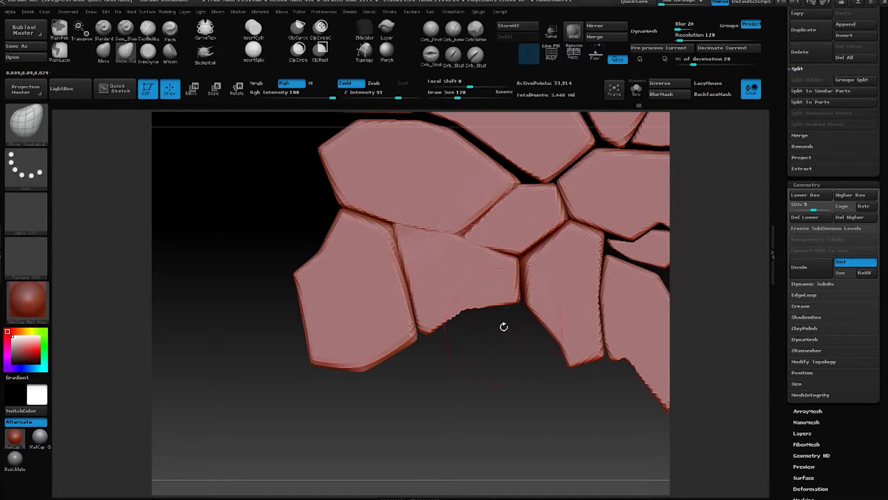
{"action": "left_click_drag", "start_coordinate": [504, 327], "coordinate": [487, 294], "text": "alt"}
{"action": "mouse_move", "coordinate": [502, 225]}
{"action": "left_mouse_down"}
{"action": "mouse_move", "coordinate": [506, 252]}
{"action": "mouse_move", "coordinate": [517, 217]}
{"action": "left_mouse_up"}
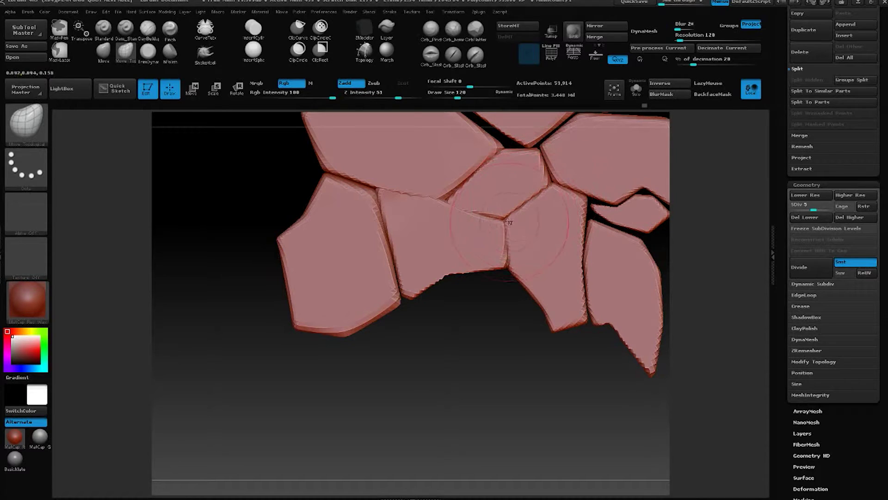
{"action": "mouse_move", "coordinate": [410, 283]}
{"action": "left_mouse_down"}
{"action": "mouse_move", "coordinate": [393, 278]}
{"action": "mouse_move", "coordinate": [373, 194]}
{"action": "mouse_move", "coordinate": [332, 172]}
{"action": "mouse_move", "coordinate": [284, 224]}
{"action": "mouse_move", "coordinate": [267, 290]}
{"action": "left_mouse_up"}
Close the back-side gaps around the central stones and the small outer stone with Move Topological
{"action": "mouse_move", "coordinate": [266, 197]}
{"action": "left_mouse_down", "text": "alt"}
{"action": "mouse_move", "coordinate": [280, 235]}
{"action": "mouse_move", "coordinate": [323, 221]}
{"action": "mouse_move", "coordinate": [407, 222]}
{"action": "mouse_move", "coordinate": [416, 231]}
{"action": "mouse_move", "coordinate": [398, 217]}
{"action": "mouse_move", "coordinate": [399, 228]}
{"action": "mouse_move", "coordinate": [480, 281]}
{"action": "left_mouse_up", "text": "alt"}
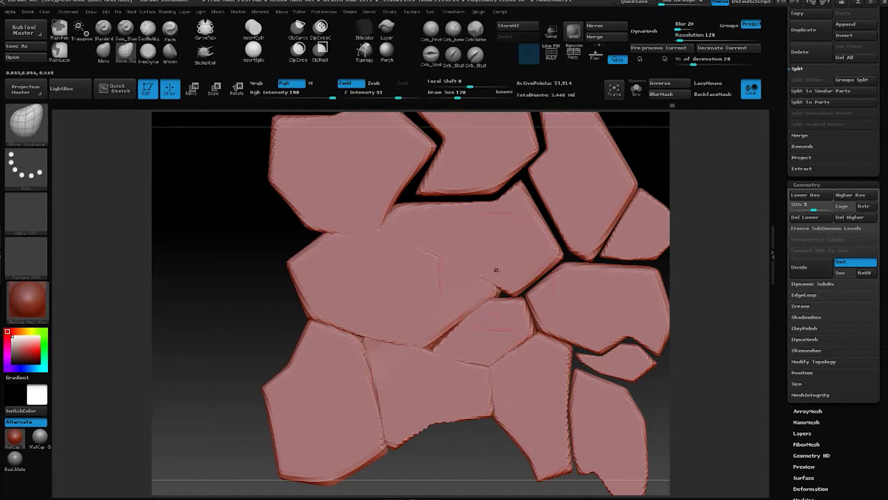
{"action": "left_click_drag", "start_coordinate": [637, 144], "coordinate": [616, 180]}
{"action": "mouse_move", "coordinate": [418, 253]}
{"action": "left_mouse_down"}
{"action": "mouse_move", "coordinate": [361, 259]}
{"action": "mouse_move", "coordinate": [476, 250]}
{"action": "mouse_move", "coordinate": [490, 259]}
{"action": "mouse_move", "coordinate": [500, 230]}
{"action": "mouse_move", "coordinate": [481, 231]}
{"action": "mouse_move", "coordinate": [522, 300]}
{"action": "mouse_move", "coordinate": [551, 314]}
{"action": "mouse_move", "coordinate": [541, 313]}
{"action": "mouse_move", "coordinate": [560, 285]}
{"action": "left_mouse_up"}
{"action": "mouse_move", "coordinate": [521, 324]}
{"action": "left_mouse_down"}
{"action": "mouse_move", "coordinate": [497, 336]}
{"action": "mouse_move", "coordinate": [537, 327]}
{"action": "left_mouse_up"}
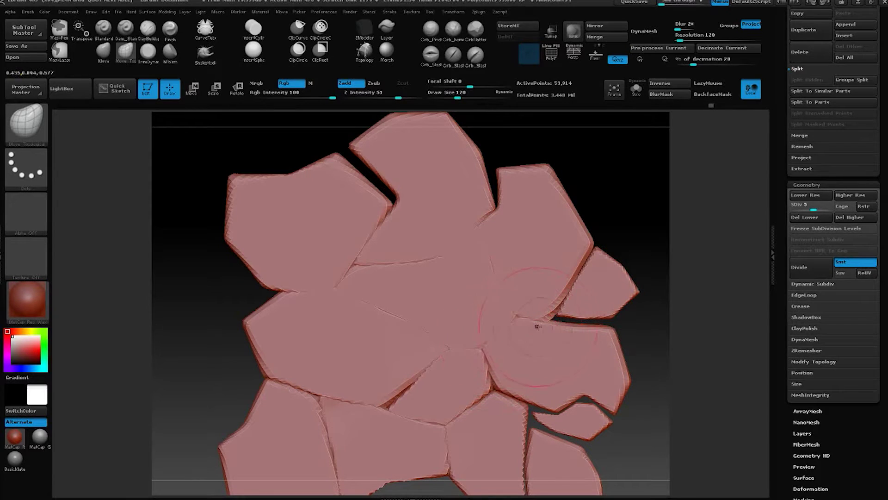
{"action": "mouse_move", "coordinate": [505, 370]}
{"action": "left_mouse_down"}
{"action": "mouse_move", "coordinate": [495, 377]}
{"action": "mouse_move", "coordinate": [506, 398]}
{"action": "mouse_move", "coordinate": [489, 393]}
{"action": "left_mouse_up"}
{"action": "mouse_move", "coordinate": [651, 223]}
{"action": "left_mouse_down"}
{"action": "mouse_move", "coordinate": [617, 259]}
{"action": "mouse_move", "coordinate": [550, 210]}
{"action": "mouse_move", "coordinate": [567, 238]}
{"action": "mouse_move", "coordinate": [555, 225]}
{"action": "left_mouse_up"}
{"action": "mouse_move", "coordinate": [518, 250]}
{"action": "left_mouse_down"}
{"action": "mouse_move", "coordinate": [475, 247]}
{"action": "mouse_move", "coordinate": [499, 252]}
{"action": "left_mouse_up"}
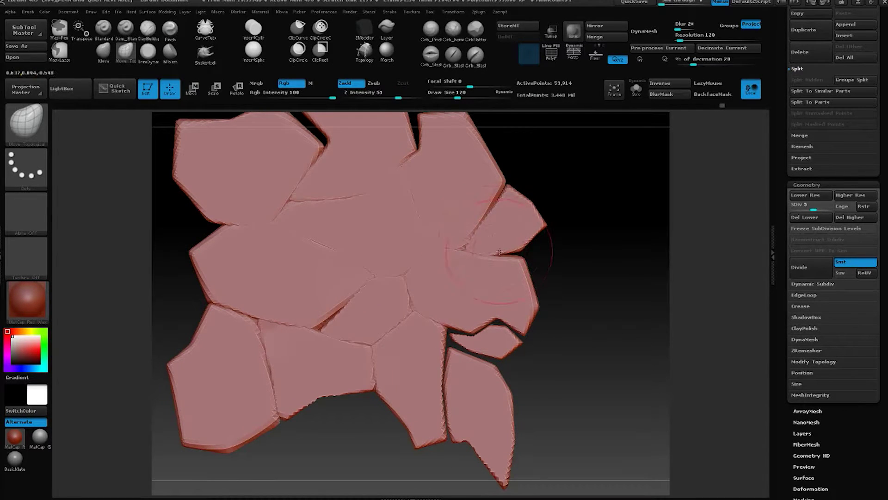
On the back, close the gaps around the small outer stone, the pointed stone and the central stones with Move Topological
{"action": "mouse_move", "coordinate": [460, 334]}
{"action": "left_mouse_down"}
{"action": "mouse_move", "coordinate": [477, 337]}
{"action": "mouse_move", "coordinate": [453, 357]}
{"action": "mouse_move", "coordinate": [455, 324]}
{"action": "mouse_move", "coordinate": [492, 318]}
{"action": "left_mouse_up"}
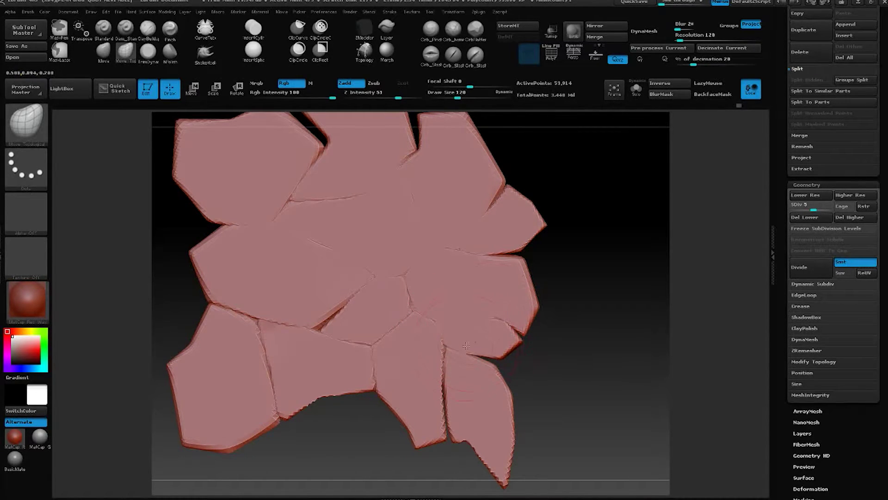
{"action": "mouse_move", "coordinate": [449, 390]}
{"action": "left_mouse_down"}
{"action": "mouse_move", "coordinate": [448, 428]}
{"action": "mouse_move", "coordinate": [430, 416]}
{"action": "mouse_move", "coordinate": [458, 430]}
{"action": "mouse_move", "coordinate": [444, 401]}
{"action": "left_mouse_up"}
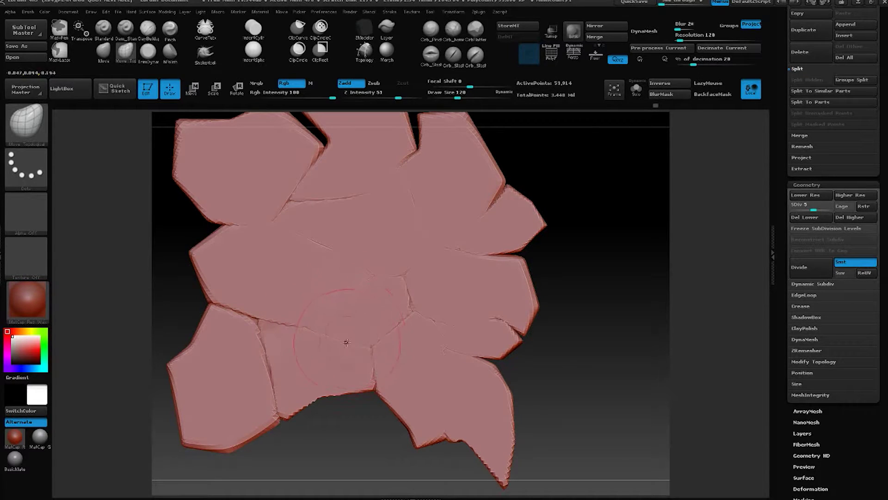
{"action": "mouse_move", "coordinate": [574, 206]}
{"action": "left_mouse_down"}
{"action": "mouse_move", "coordinate": [591, 236]}
{"action": "mouse_move", "coordinate": [601, 224]}
{"action": "mouse_move", "coordinate": [609, 243]}
{"action": "mouse_move", "coordinate": [566, 215]}
{"action": "left_mouse_up"}
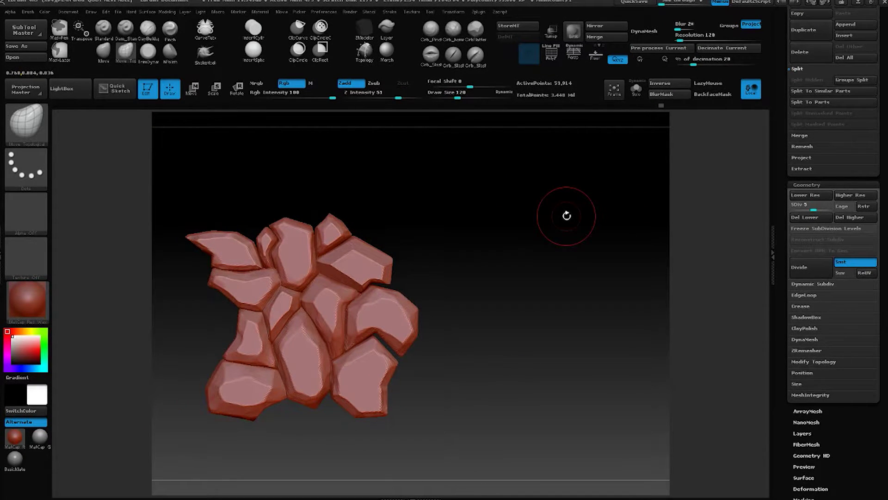
Close the remaining gaps between the large rounded outer stone and its neighbouring edge stones, checking the front and back
{"action": "left_click_drag", "start_coordinate": [518, 239], "coordinate": [573, 202]}
{"action": "left_click_drag", "start_coordinate": [529, 177], "coordinate": [481, 194]}
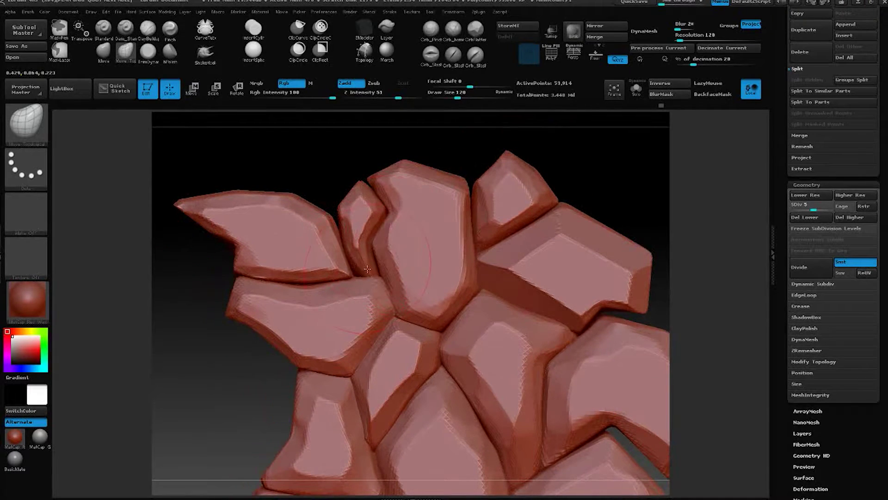
{"action": "left_click_drag", "start_coordinate": [568, 160], "coordinate": [538, 141]}
{"action": "left_click_drag", "start_coordinate": [556, 196], "coordinate": [501, 160], "text": "alt"}
{"action": "left_click_drag", "start_coordinate": [568, 245], "coordinate": [477, 251]}
{"action": "left_click_drag", "start_coordinate": [357, 231], "coordinate": [645, 253], "text": "alt"}
{"action": "left_click_drag", "start_coordinate": [200, 370], "coordinate": [262, 339], "text": "alt"}
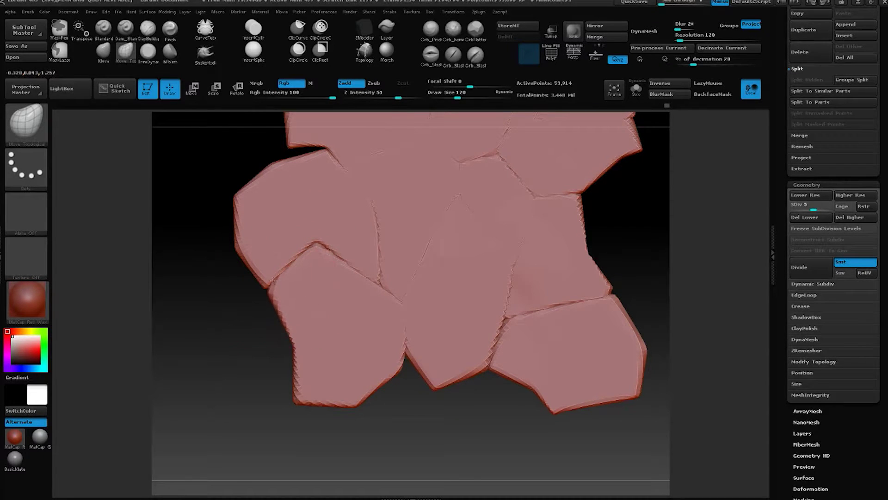
{"action": "left_click_drag", "start_coordinate": [240, 386], "coordinate": [240, 434], "text": "alt"}
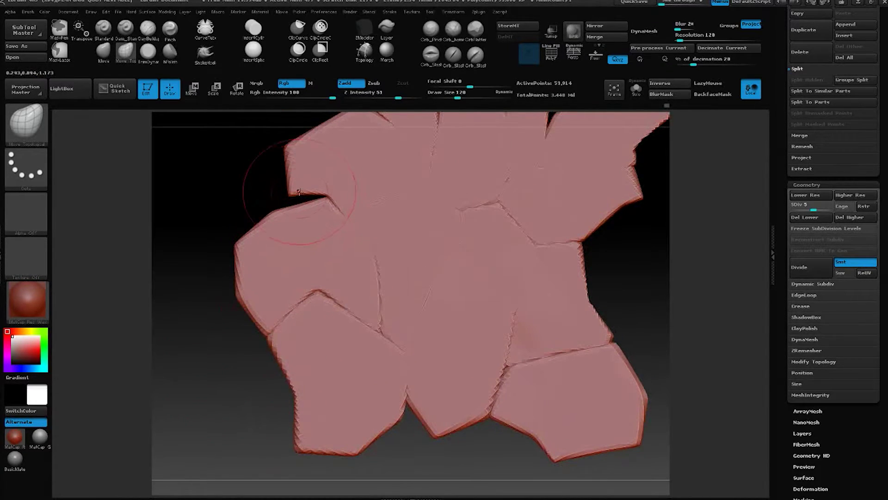
{"action": "mouse_move", "coordinate": [270, 194]}
{"action": "left_mouse_down"}
{"action": "mouse_move", "coordinate": [336, 211]}
{"action": "mouse_move", "coordinate": [340, 199]}
{"action": "mouse_move", "coordinate": [442, 143]}
{"action": "mouse_move", "coordinate": [452, 167]}
{"action": "left_mouse_up"}
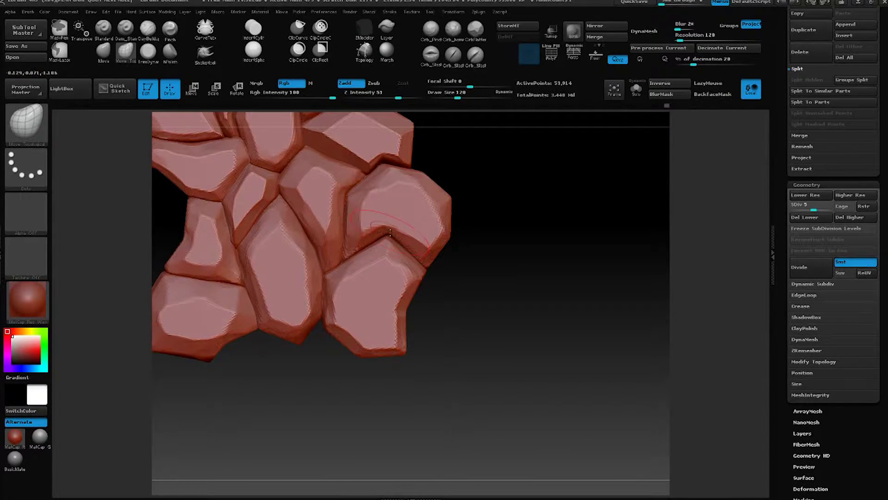
{"action": "left_click_drag", "start_coordinate": [438, 153], "coordinate": [432, 218]}
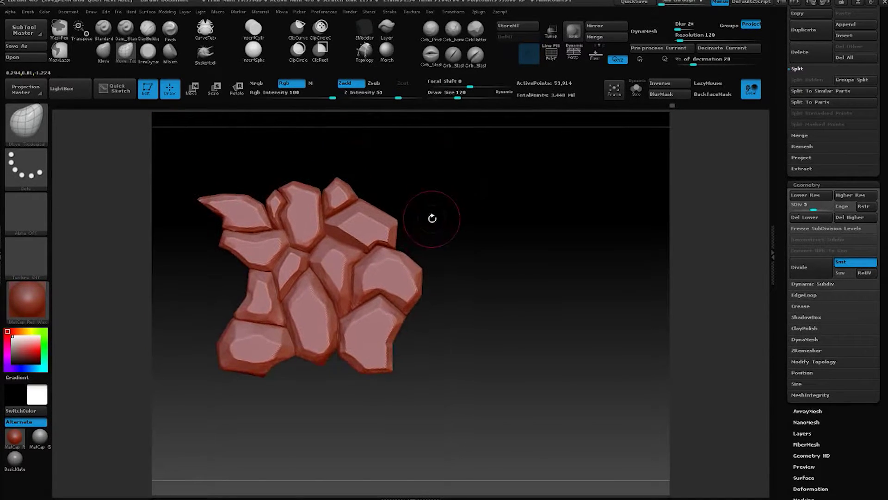
{"action": "mouse_move", "coordinate": [483, 298]}
{"action": "left_mouse_down"}
{"action": "mouse_move", "coordinate": [499, 206]}
{"action": "mouse_move", "coordinate": [523, 198]}
{"action": "mouse_move", "coordinate": [505, 204]}
{"action": "mouse_move", "coordinate": [569, 212]}
{"action": "mouse_move", "coordinate": [444, 238]}
{"action": "mouse_move", "coordinate": [504, 245]}
{"action": "mouse_move", "coordinate": [476, 232]}
{"action": "mouse_move", "coordinate": [484, 283]}
{"action": "left_mouse_up"}
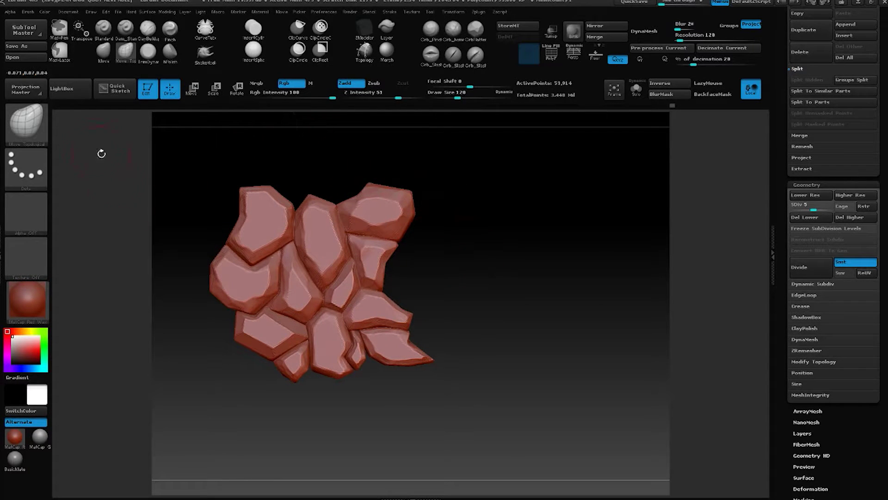
Duplicate the Tiled Template subtool and make the copy the active subtool
{"action": "scroll", "coordinate": [885, 193], "scroll_direction": "up", "scroll_amount": 10}
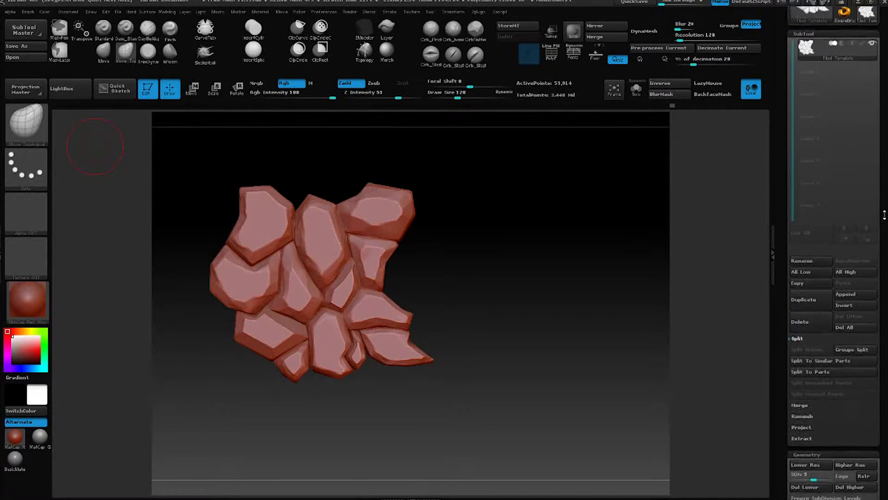
{"action": "scroll", "coordinate": [885, 194], "scroll_direction": "down", "scroll_amount": 5}
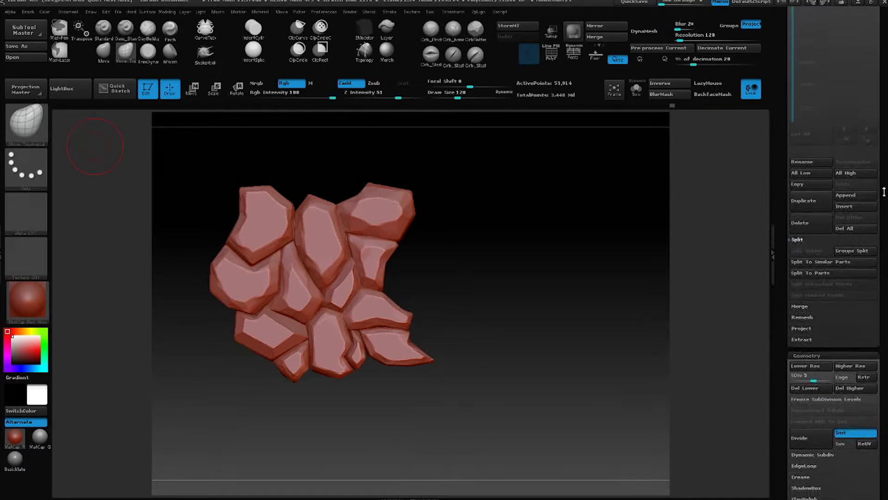
{"action": "scroll", "coordinate": [884, 181], "scroll_direction": "up", "scroll_amount": 8}
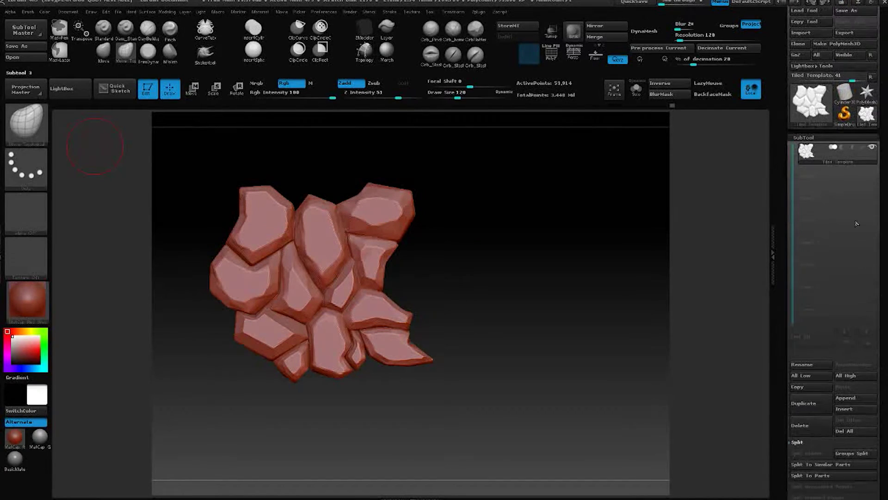
{"action": "scroll", "coordinate": [887, 237], "scroll_direction": "down", "scroll_amount": 3}
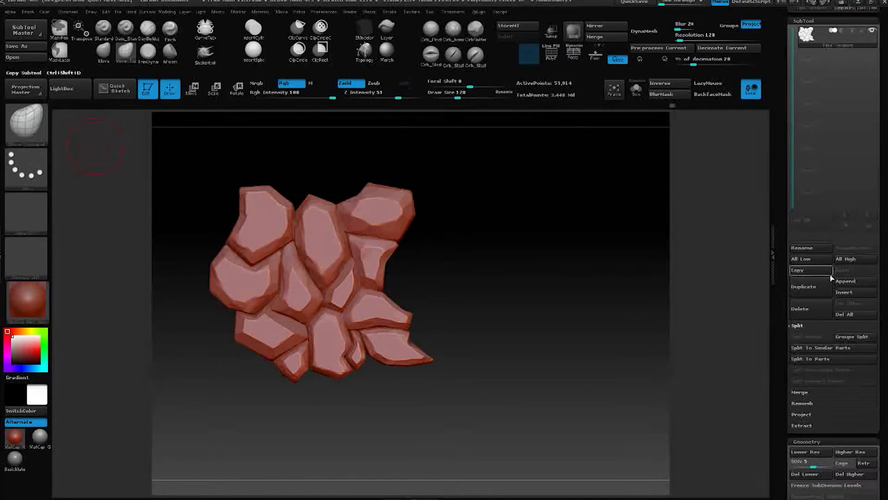
{"action": "left_click", "coordinate": [805, 286]}
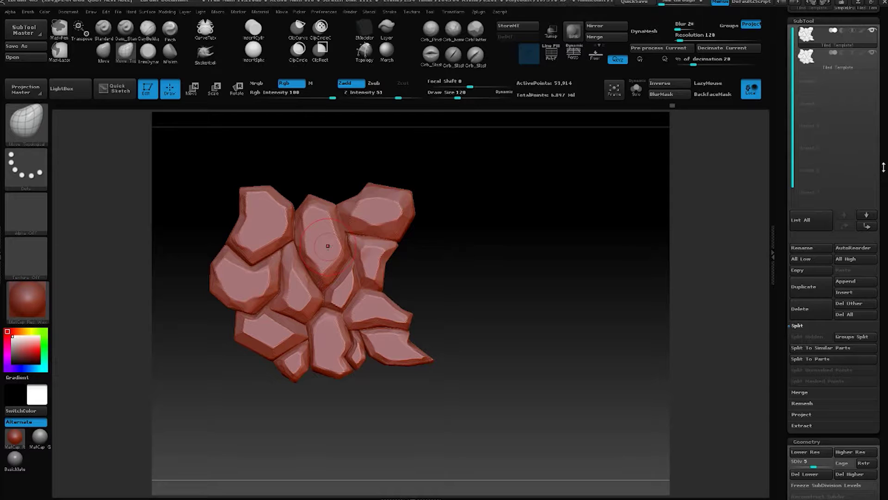
{"action": "scroll", "coordinate": [881, 167], "scroll_direction": "up", "scroll_amount": 2}
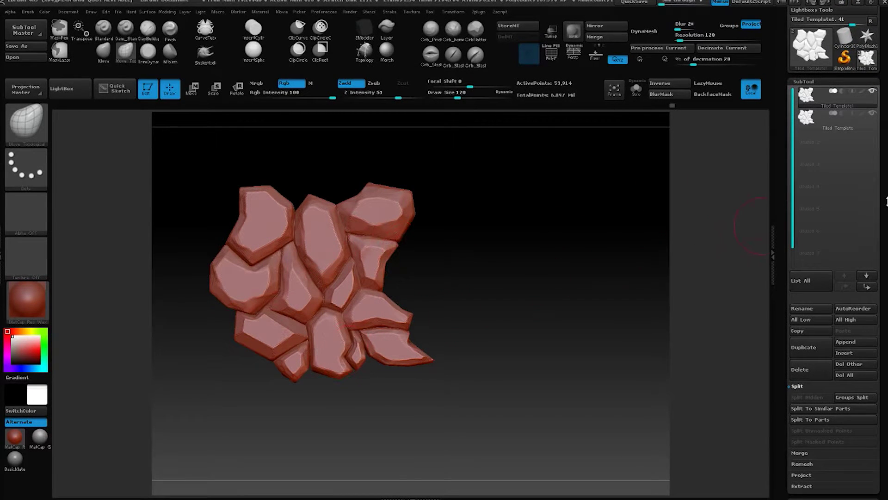
{"action": "left_click_drag", "start_coordinate": [886, 211], "coordinate": [886, 196]}
{"action": "left_click", "coordinate": [843, 120]}
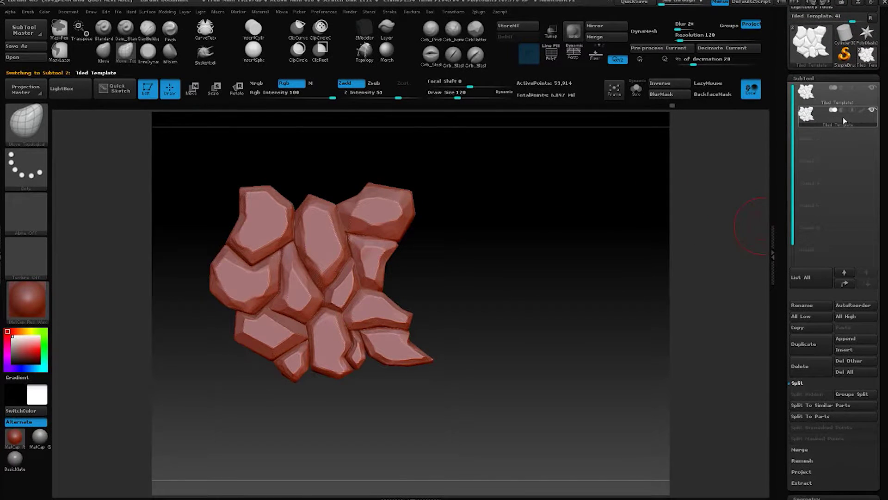
{"action": "left_click", "coordinate": [850, 102]}
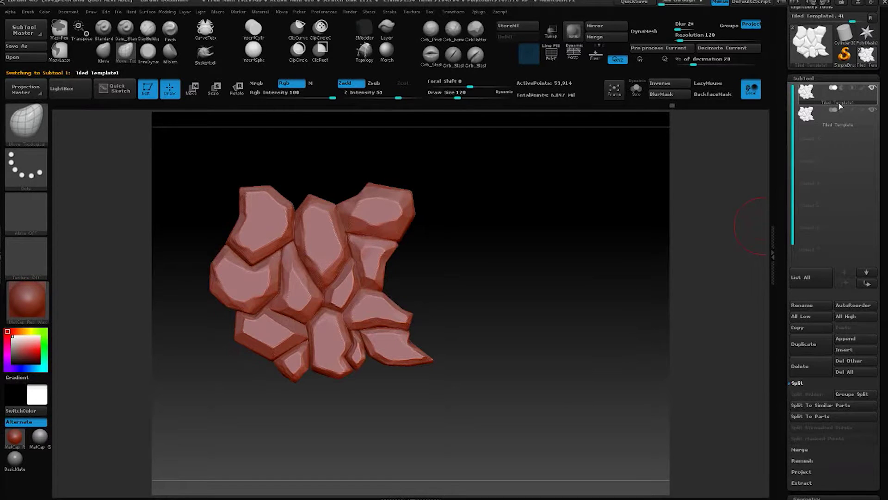
Try to DynaMesh the duplicate at resolution 528, freezing its subdivision levels first
{"action": "scroll", "coordinate": [879, 138], "scroll_direction": "down", "scroll_amount": 3}
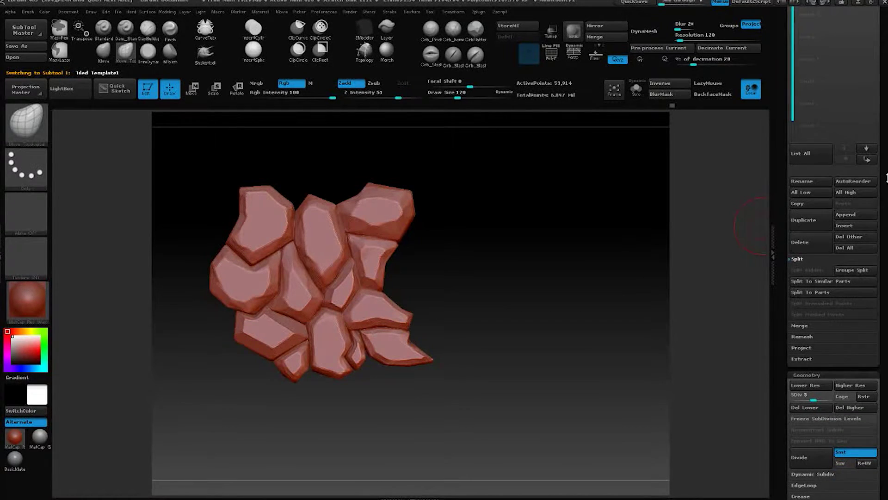
{"action": "scroll", "coordinate": [881, 172], "scroll_direction": "down", "scroll_amount": 1}
{"action": "scroll", "coordinate": [882, 189], "scroll_direction": "down", "scroll_amount": 6}
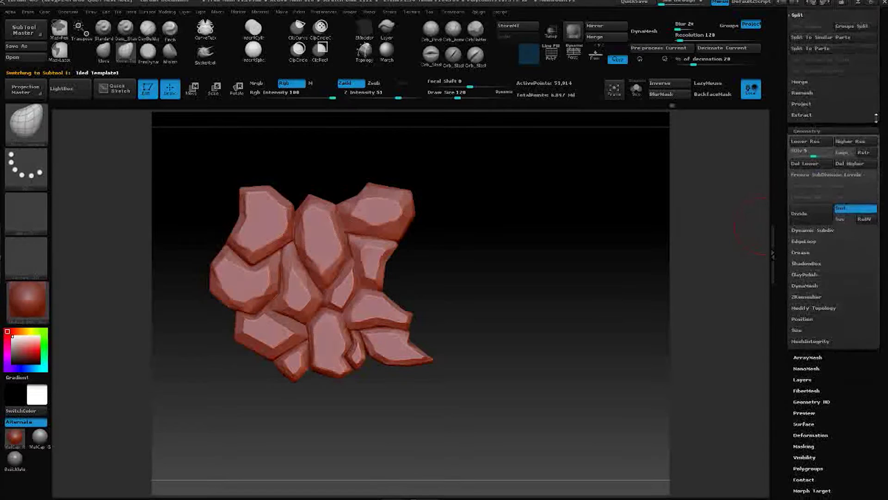
{"action": "left_click_drag", "start_coordinate": [578, 296], "coordinate": [562, 272], "text": "alt"}
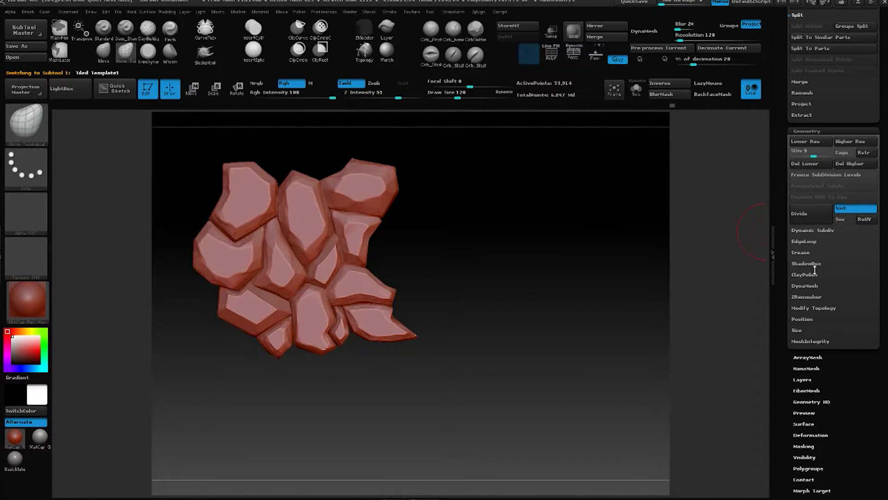
{"action": "left_click", "coordinate": [807, 285]}
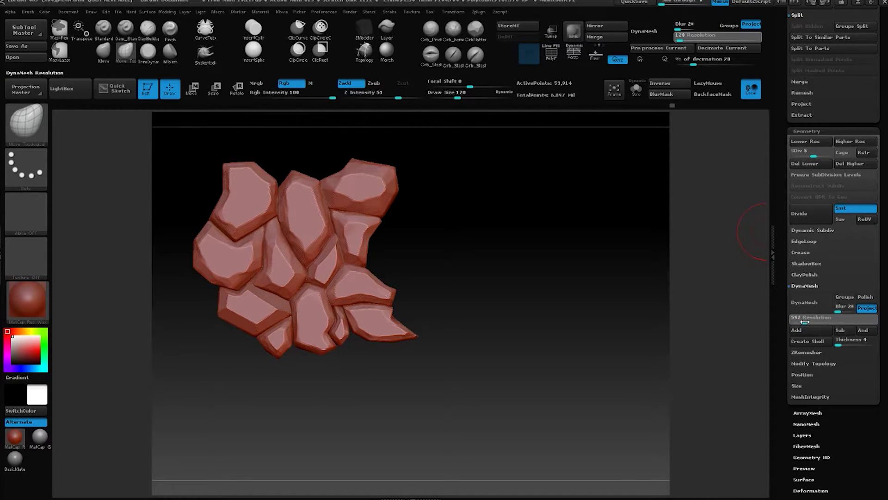
{"action": "left_click_drag", "start_coordinate": [804, 321], "coordinate": [770, 298]}
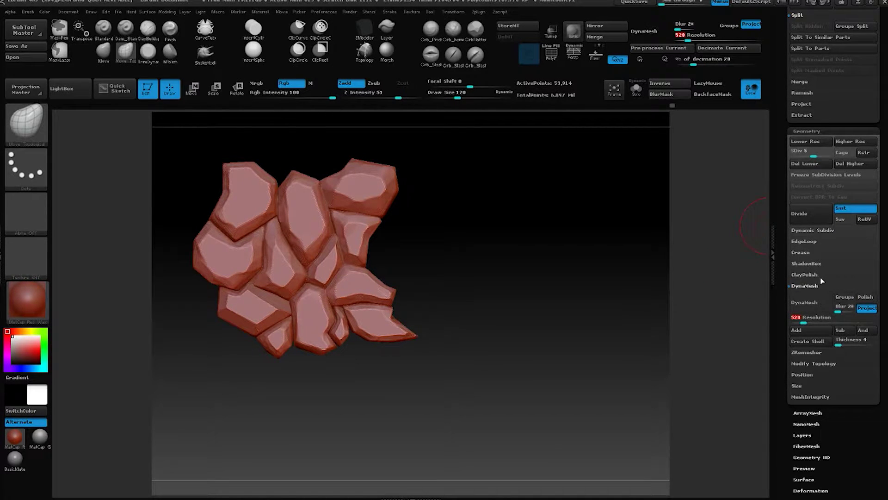
{"action": "left_click", "coordinate": [805, 302]}
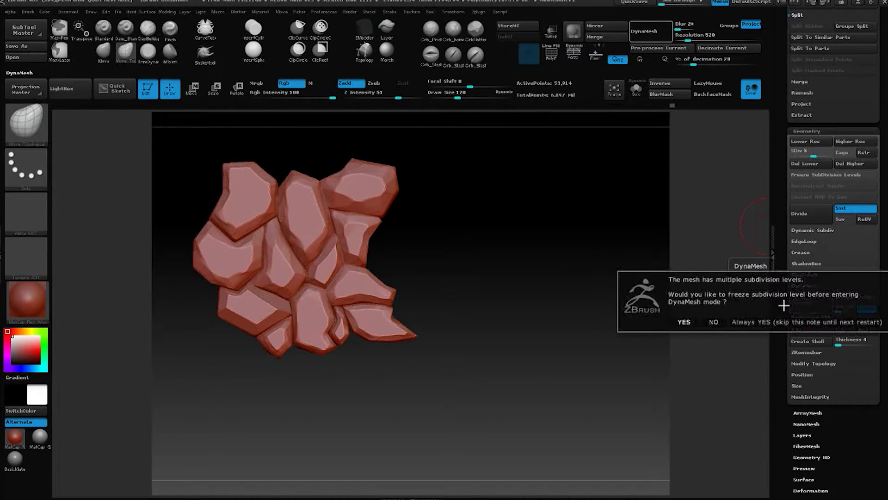
{"action": "left_click", "coordinate": [693, 325]}
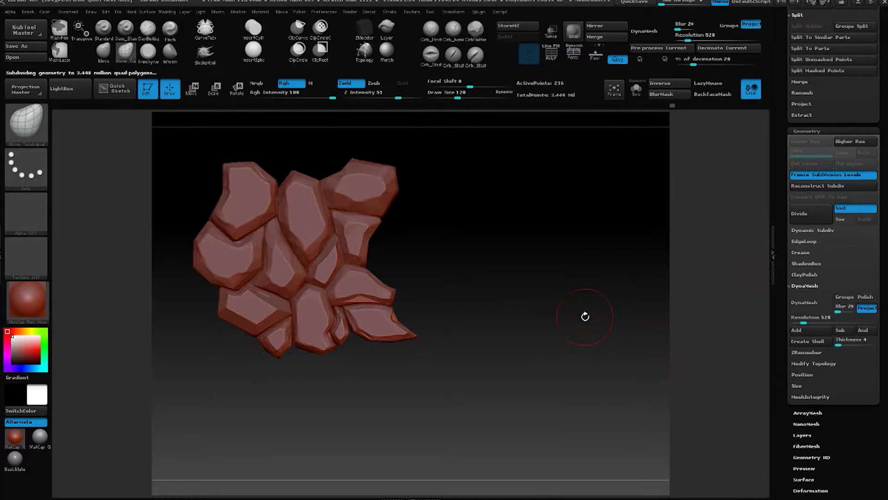
Compare the DynaMeshed copy with the original stones by toggling the original's visibility, and undo the remesh
{"action": "left_click_drag", "start_coordinate": [585, 316], "coordinate": [593, 317]}
{"action": "left_click_drag", "start_coordinate": [882, 172], "coordinate": [861, 308]}
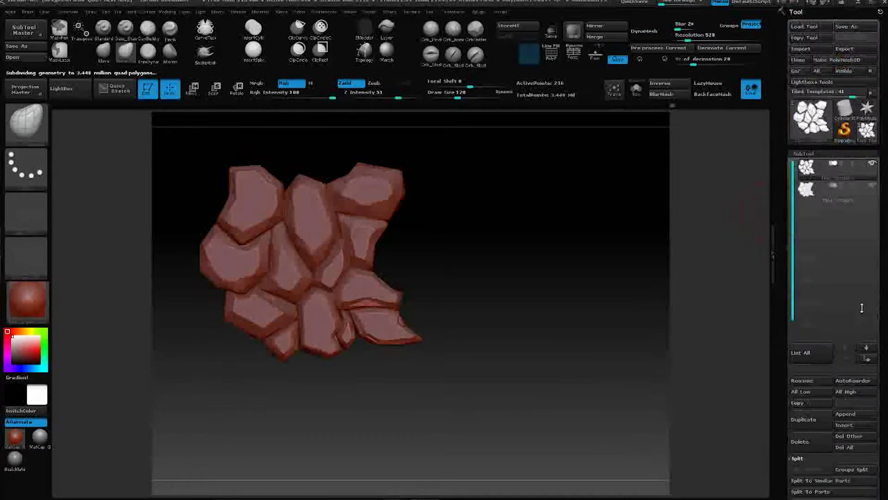
{"action": "left_click_drag", "start_coordinate": [650, 332], "coordinate": [682, 294]}
{"action": "left_click", "coordinate": [871, 189]}
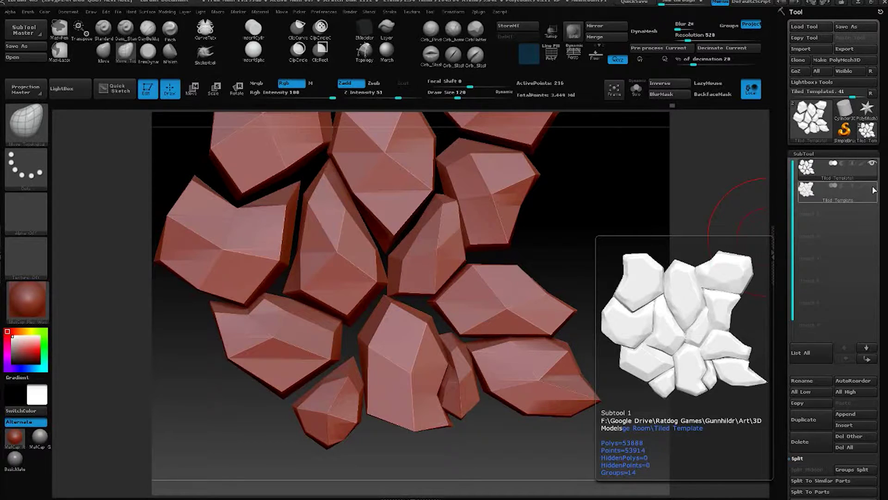
{"action": "left_click", "coordinate": [869, 189]}
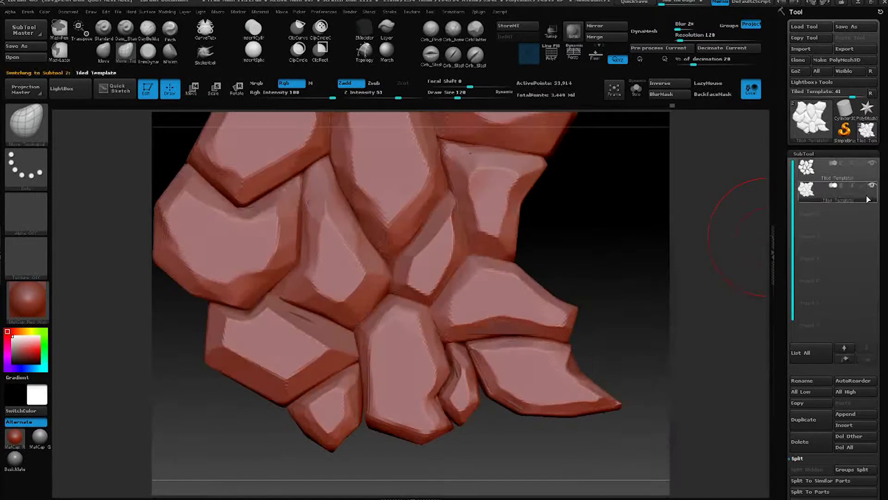
{"action": "left_click", "coordinate": [861, 177]}
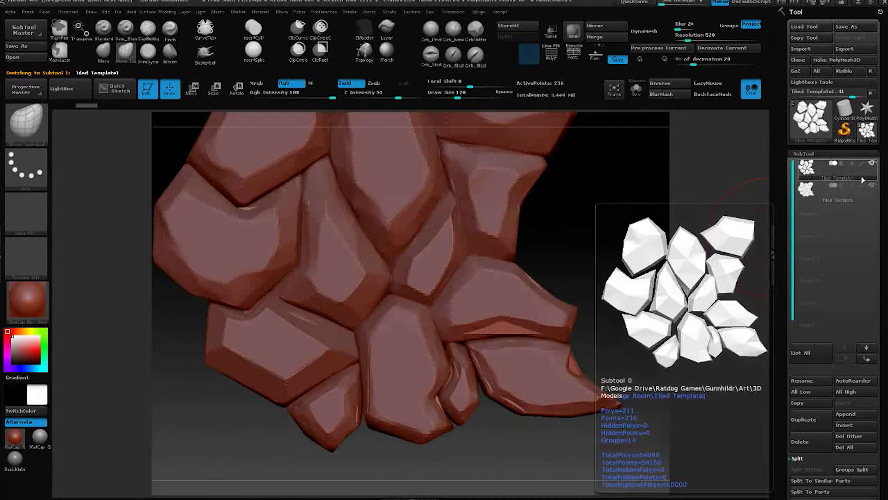
{"action": "left_click", "coordinate": [872, 185]}
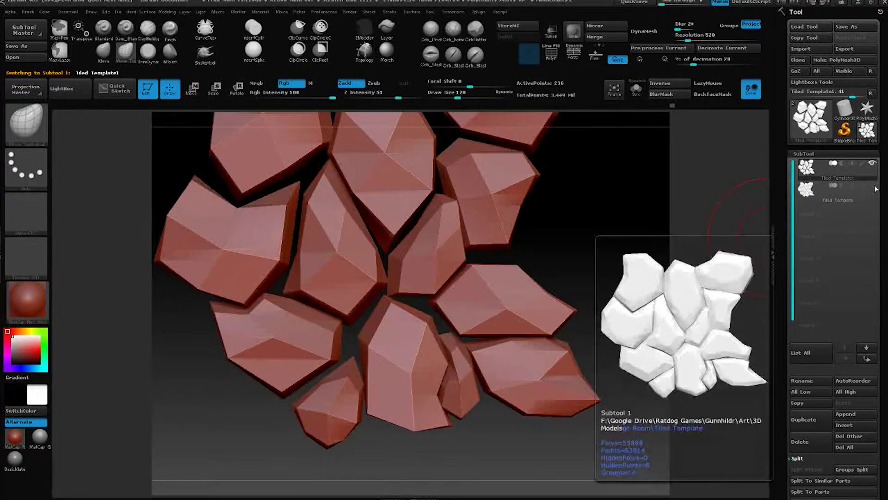
{"action": "left_click", "coordinate": [872, 187]}
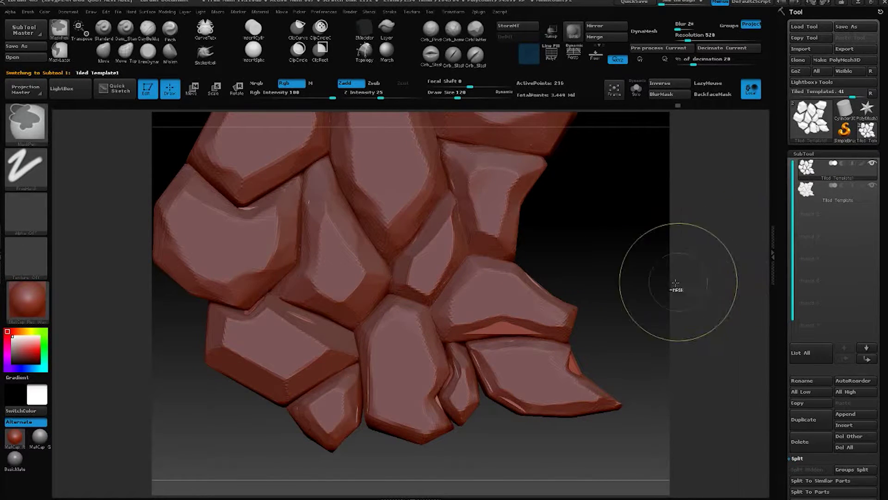
{"action": "left_click_drag", "start_coordinate": [641, 133], "coordinate": [601, 199]}
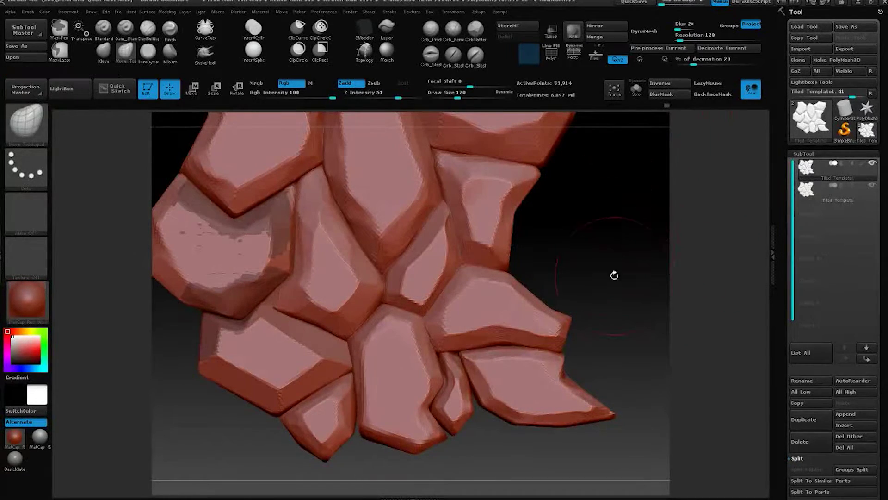
{"action": "left_click_drag", "start_coordinate": [615, 276], "coordinate": [611, 265]}
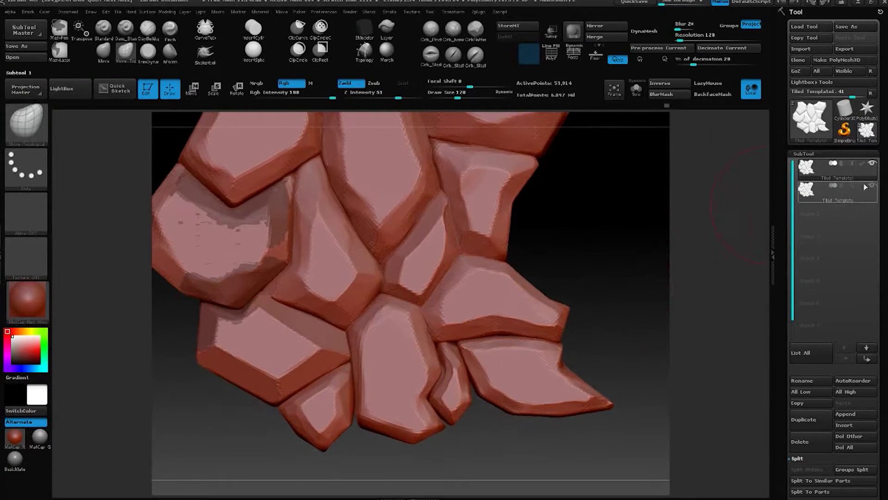
Hide the original stones and delete the duplicate's lower and higher subdivision levels
{"action": "left_click", "coordinate": [874, 187]}
{"action": "left_click_drag", "start_coordinate": [883, 222], "coordinate": [872, 135]}
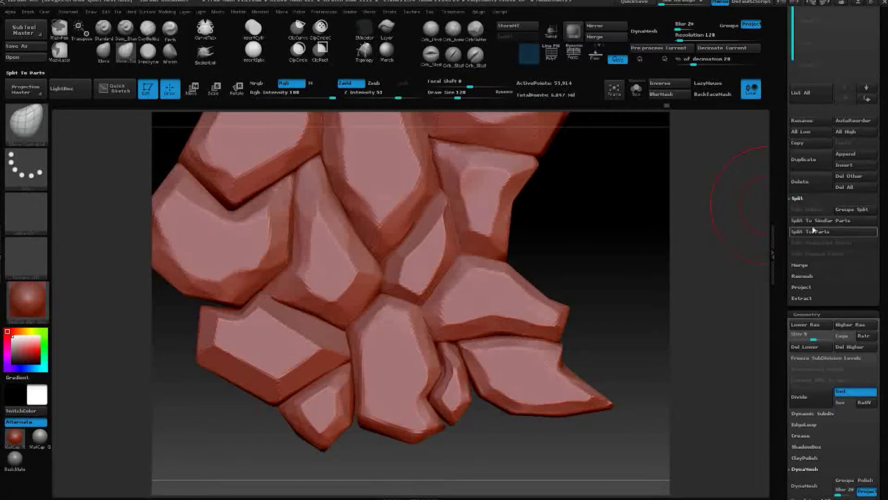
{"action": "left_click", "coordinate": [846, 347]}
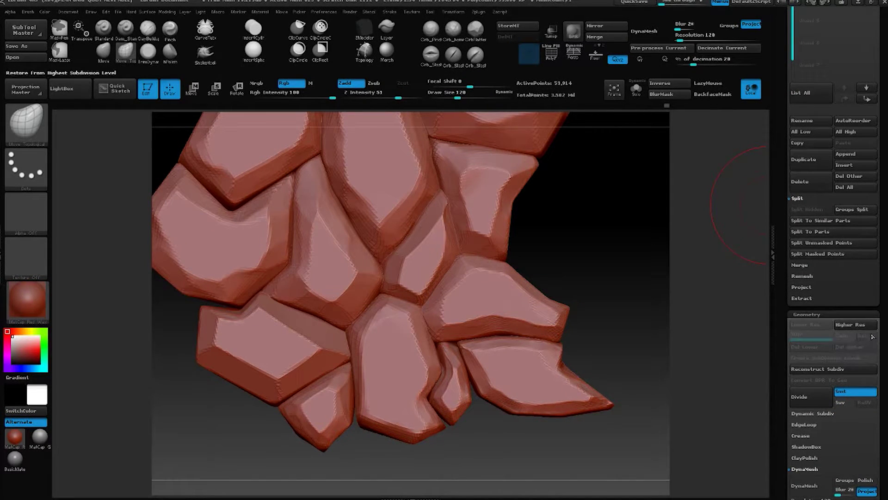
{"action": "scroll", "coordinate": [855, 315], "scroll_direction": "down", "scroll_amount": 3}
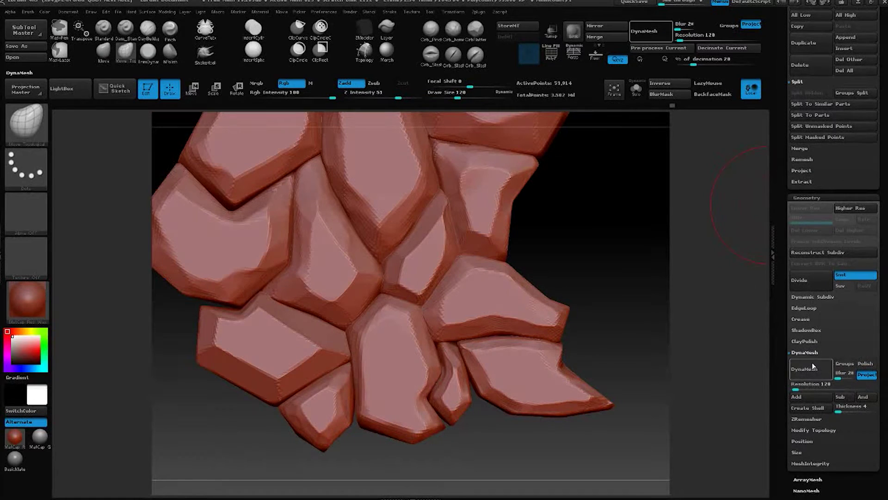
Clear the mask and DynaMesh the duplicated stones at resolution 504
{"action": "left_click_drag", "start_coordinate": [797, 388], "coordinate": [802, 388]}
{"action": "left_click", "coordinate": [810, 374]}
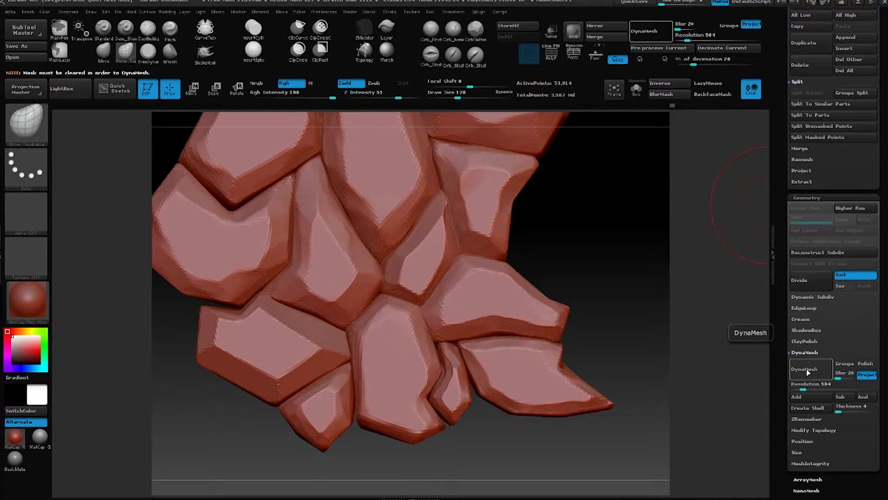
{"action": "left_click_drag", "start_coordinate": [641, 277], "coordinate": [673, 325], "text": "ctrl"}
{"action": "left_click", "coordinate": [817, 370]}
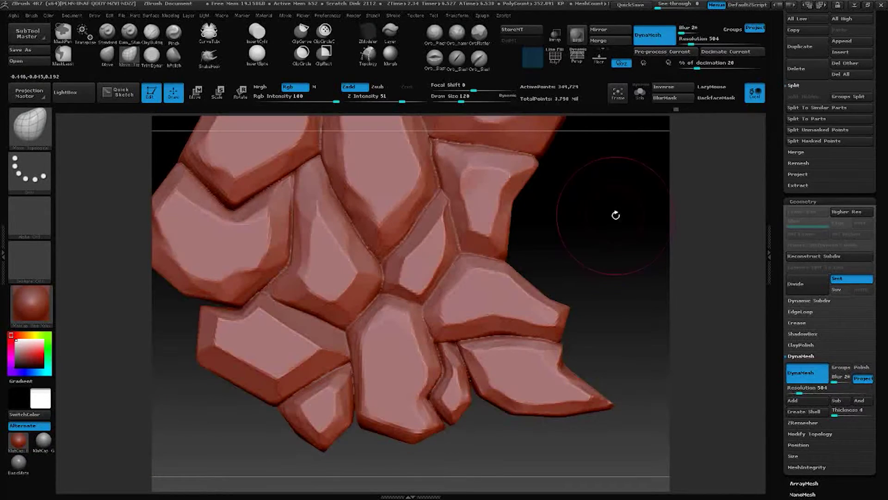
Examine the seams between the remeshed stones from several angles and check the topology with the polyframe display
{"action": "left_click_drag", "start_coordinate": [616, 215], "coordinate": [650, 228]}
{"action": "left_click_drag", "start_coordinate": [756, 153], "coordinate": [392, 199], "text": "alt"}
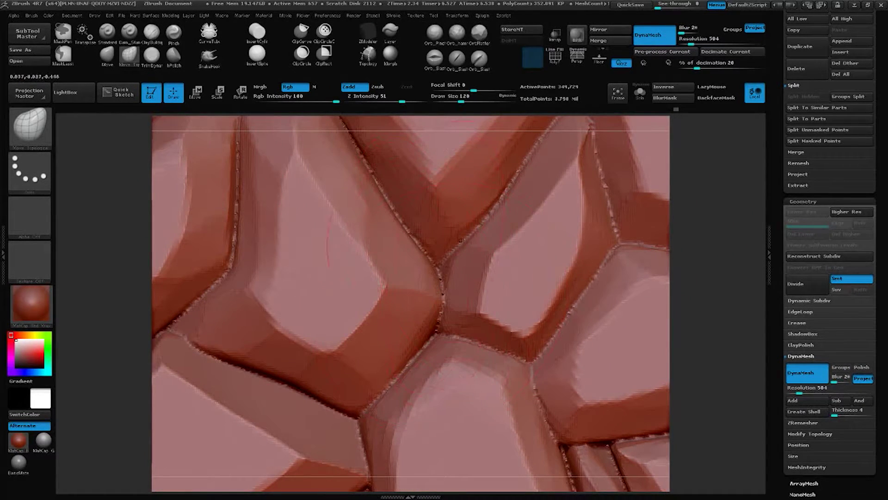
{"action": "left_click_drag", "start_coordinate": [667, 179], "coordinate": [664, 253]}
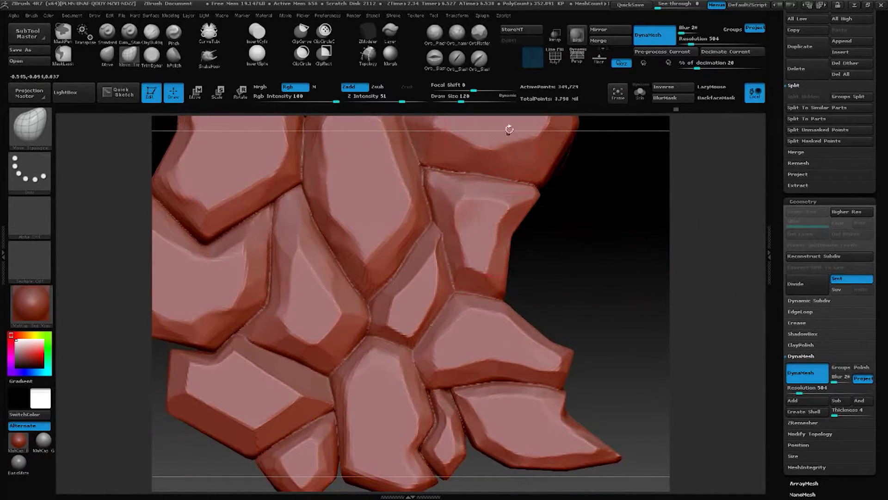
{"action": "left_click", "coordinate": [555, 55]}
{"action": "mouse_move", "coordinate": [615, 212]}
{"action": "left_mouse_down"}
{"action": "mouse_move", "coordinate": [584, 253]}
{"action": "mouse_move", "coordinate": [640, 134]}
{"action": "left_mouse_up"}
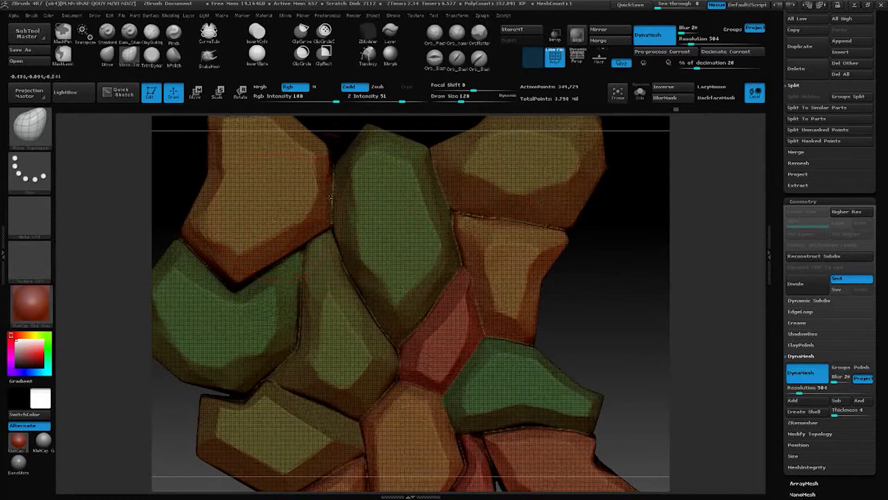
{"action": "mouse_move", "coordinate": [634, 200]}
{"action": "left_mouse_down"}
{"action": "mouse_move", "coordinate": [585, 236]}
{"action": "mouse_move", "coordinate": [478, 238]}
{"action": "mouse_move", "coordinate": [600, 212]}
{"action": "mouse_move", "coordinate": [590, 174]}
{"action": "mouse_move", "coordinate": [595, 204]}
{"action": "left_mouse_up"}
{"action": "key", "text": "shift+f"}
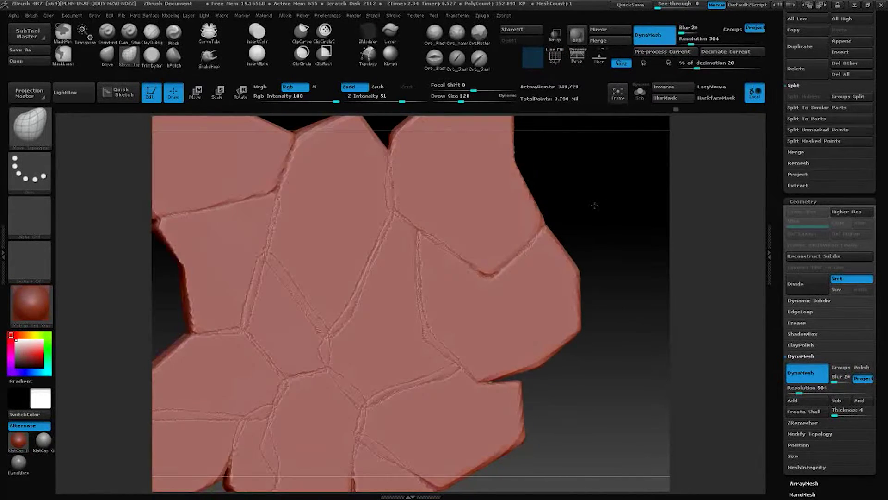
Smooth the rough seams between the stones across the back of the merged mesh
{"action": "left_click_drag", "start_coordinate": [456, 258], "coordinate": [373, 245], "text": "shift"}
{"action": "left_click_drag", "start_coordinate": [245, 324], "coordinate": [440, 352], "text": "shift"}
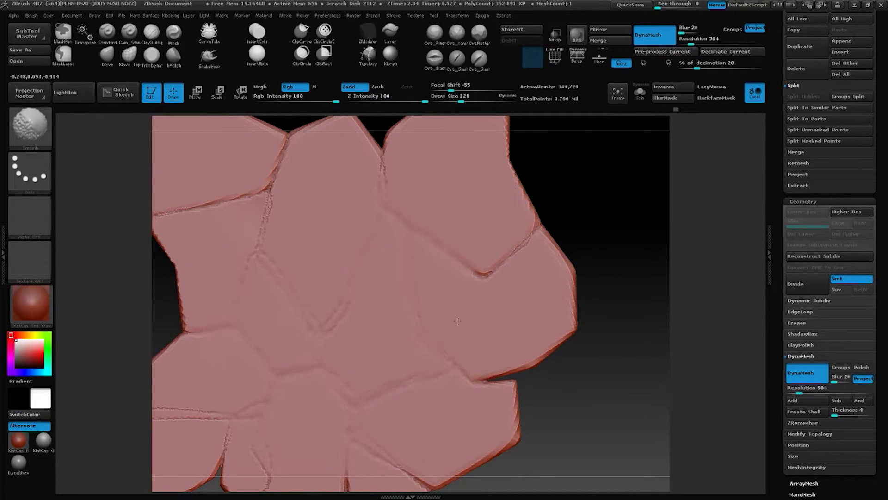
{"action": "key", "text": "b"}
{"action": "key", "text": "m"}
{"action": "key", "text": "t"}
{"action": "mouse_move", "coordinate": [597, 235]}
{"action": "left_mouse_down"}
{"action": "mouse_move", "coordinate": [624, 278]}
{"action": "mouse_move", "coordinate": [411, 321]}
{"action": "mouse_move", "coordinate": [287, 324]}
{"action": "mouse_move", "coordinate": [442, 318]}
{"action": "left_mouse_up"}
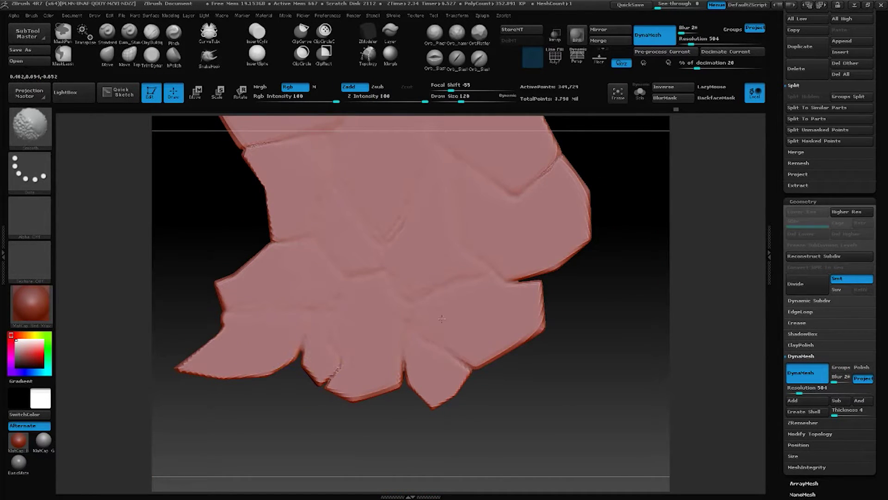
{"action": "left_click_drag", "start_coordinate": [630, 188], "coordinate": [521, 246]}
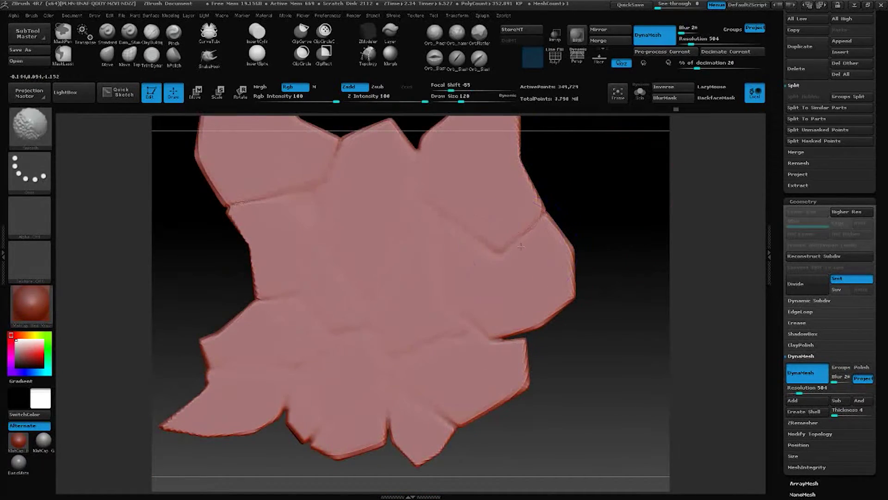
{"action": "left_click_drag", "start_coordinate": [333, 160], "coordinate": [425, 350], "text": "shift"}
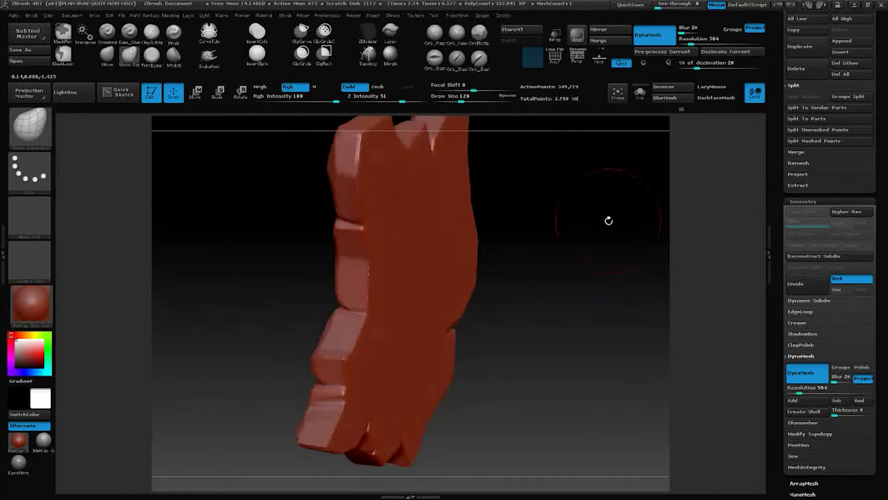
Smooth the seams between the stones on the front of the mesh
{"action": "mouse_move", "coordinate": [609, 220]}
{"action": "left_mouse_down"}
{"action": "mouse_move", "coordinate": [645, 243]}
{"action": "mouse_move", "coordinate": [539, 303]}
{"action": "mouse_move", "coordinate": [527, 293]}
{"action": "mouse_move", "coordinate": [654, 147]}
{"action": "mouse_move", "coordinate": [547, 272]}
{"action": "mouse_move", "coordinate": [660, 157]}
{"action": "mouse_move", "coordinate": [596, 263]}
{"action": "mouse_move", "coordinate": [510, 278]}
{"action": "left_mouse_up"}
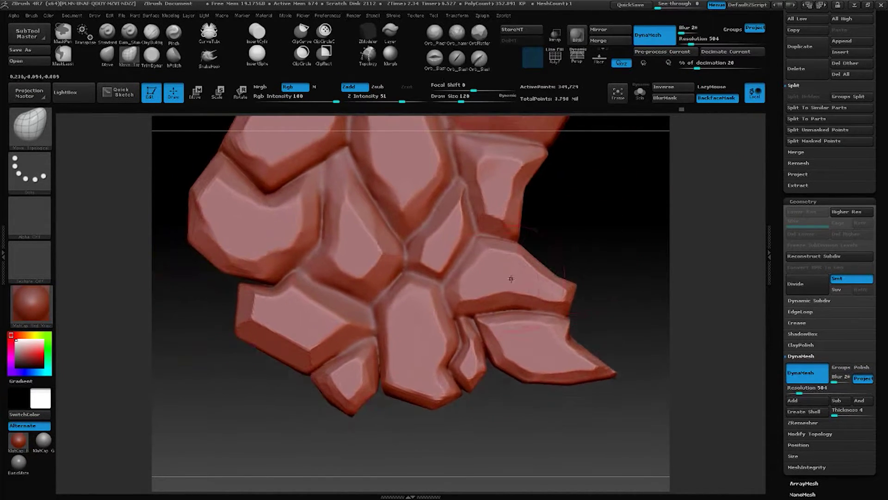
{"action": "key", "text": "shift"}
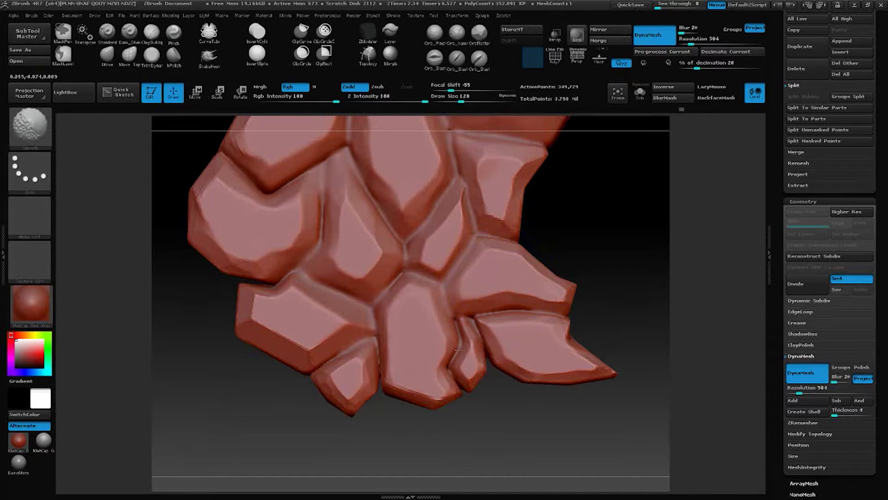
{"action": "left_click_drag", "start_coordinate": [501, 175], "coordinate": [341, 219]}
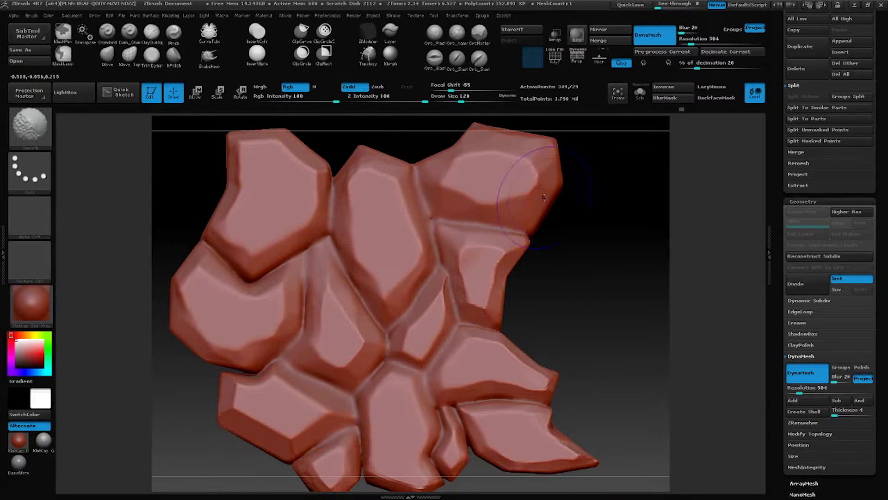
{"action": "left_click_drag", "start_coordinate": [543, 197], "coordinate": [550, 245]}
{"action": "mouse_move", "coordinate": [604, 306]}
{"action": "left_mouse_down"}
{"action": "mouse_move", "coordinate": [569, 181]}
{"action": "mouse_move", "coordinate": [598, 244]}
{"action": "mouse_move", "coordinate": [587, 246]}
{"action": "mouse_move", "coordinate": [580, 303]}
{"action": "left_mouse_up"}
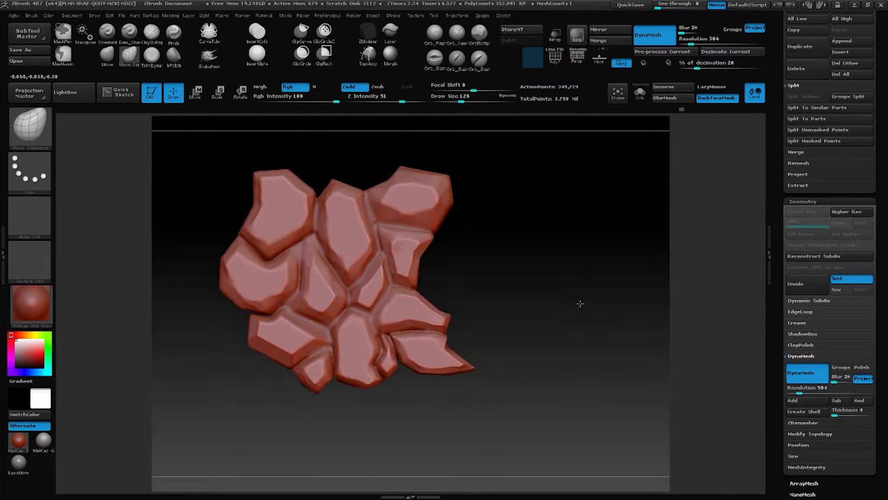
{"action": "mouse_move", "coordinate": [527, 309]}
{"action": "left_mouse_down"}
{"action": "mouse_move", "coordinate": [545, 308]}
{"action": "mouse_move", "coordinate": [553, 287]}
{"action": "mouse_move", "coordinate": [566, 297]}
{"action": "mouse_move", "coordinate": [564, 287]}
{"action": "mouse_move", "coordinate": [559, 301]}
{"action": "mouse_move", "coordinate": [553, 291]}
{"action": "mouse_move", "coordinate": [571, 299]}
{"action": "mouse_move", "coordinate": [555, 296]}
{"action": "mouse_move", "coordinate": [570, 280]}
{"action": "mouse_move", "coordinate": [584, 301]}
{"action": "mouse_move", "coordinate": [557, 301]}
{"action": "left_mouse_up"}
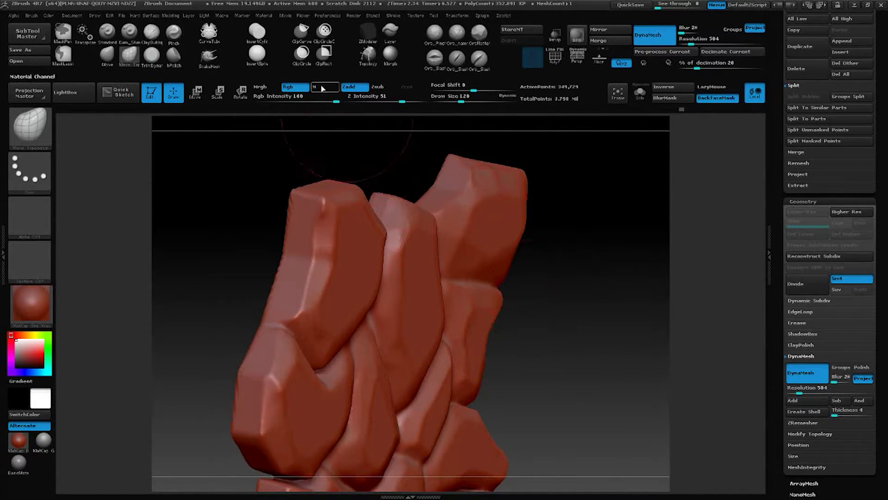
Trim the upper bevels of the upper-left stone with the TrimDynamic brush at draw size 56
{"action": "left_click", "coordinate": [152, 55]}
{"action": "key", "text": "space"}
{"action": "type", "text": "56"}
{"action": "key", "text": "Return"}
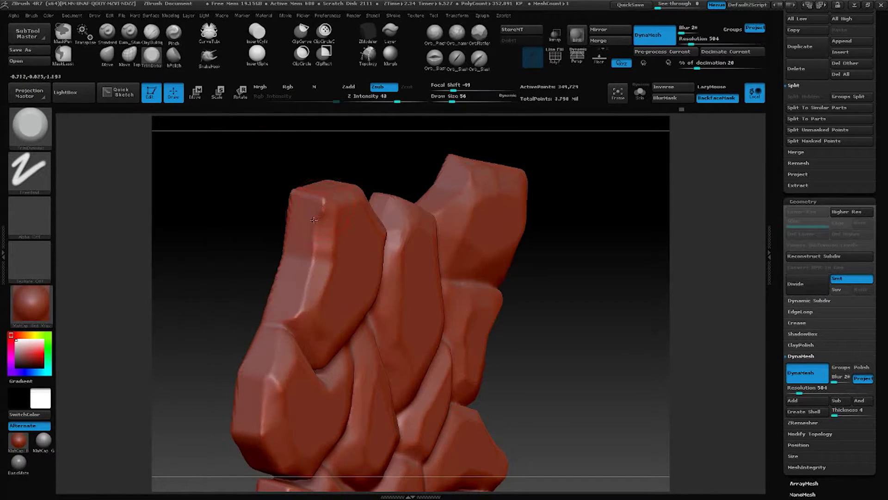
{"action": "scroll", "coordinate": [323, 224], "scroll_direction": "up", "scroll_amount": 5}
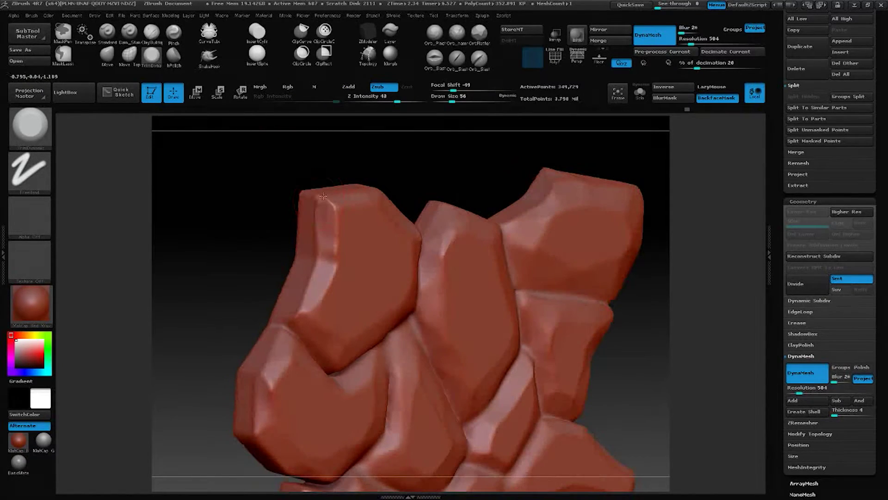
{"action": "left_click_drag", "start_coordinate": [371, 169], "coordinate": [416, 172]}
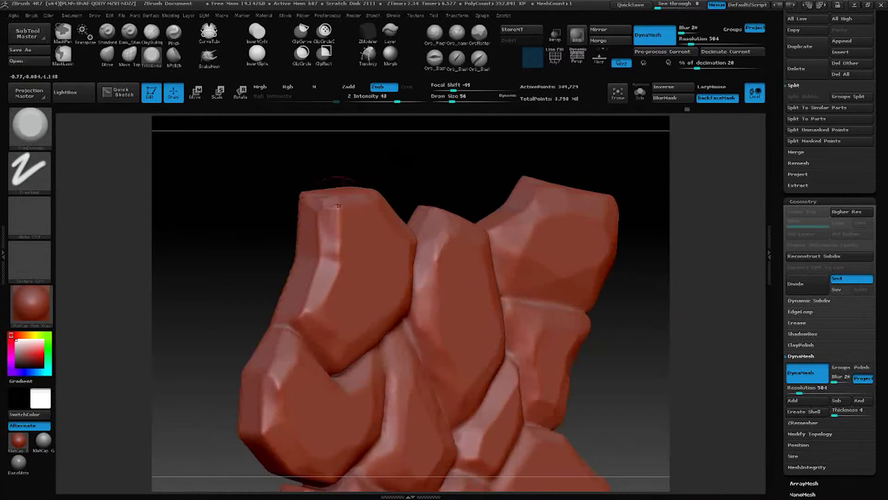
{"action": "left_click_drag", "start_coordinate": [338, 246], "coordinate": [335, 213]}
{"action": "left_click_drag", "start_coordinate": [423, 163], "coordinate": [350, 166]}
{"action": "mouse_move", "coordinate": [332, 188]}
{"action": "left_mouse_down"}
{"action": "mouse_move", "coordinate": [390, 183]}
{"action": "mouse_move", "coordinate": [427, 277]}
{"action": "left_mouse_up"}
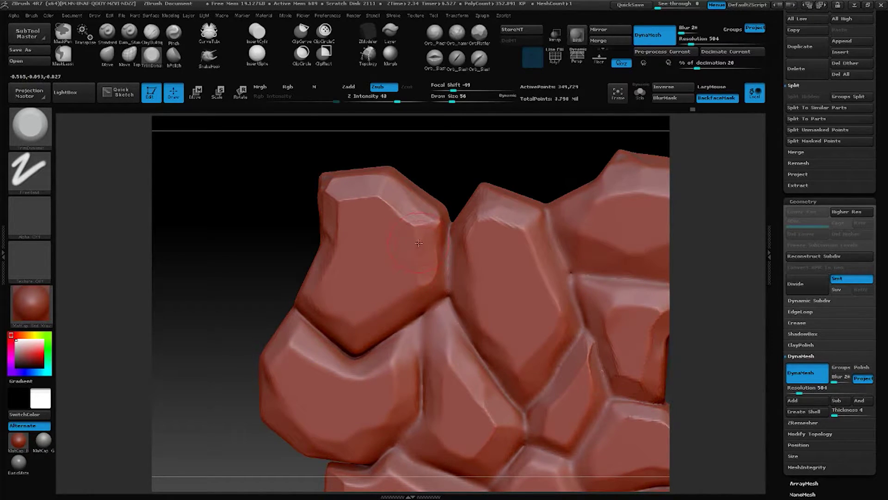
Flatten the side and lower bevels of the upper-left stone with TrimDynamic
{"action": "mouse_move", "coordinate": [282, 248]}
{"action": "left_mouse_down"}
{"action": "mouse_move", "coordinate": [291, 247]}
{"action": "mouse_move", "coordinate": [288, 229]}
{"action": "mouse_move", "coordinate": [250, 215]}
{"action": "mouse_move", "coordinate": [264, 194]}
{"action": "mouse_move", "coordinate": [245, 204]}
{"action": "mouse_move", "coordinate": [248, 218]}
{"action": "left_mouse_up"}
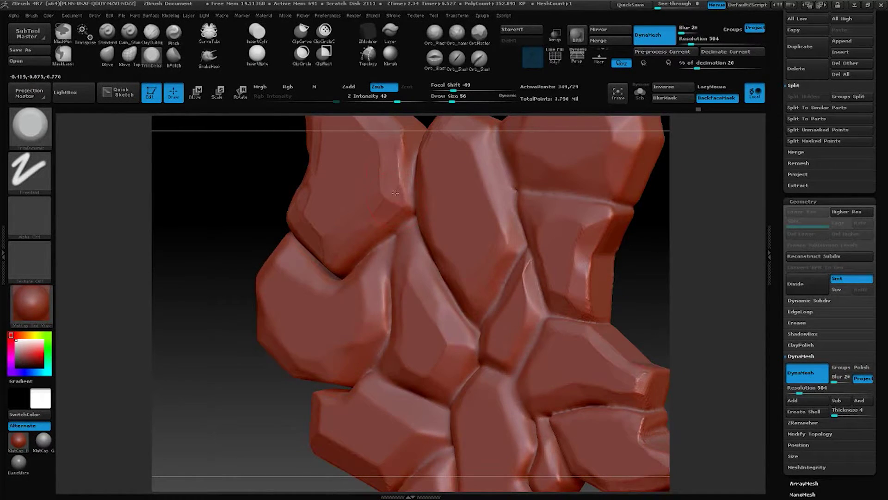
{"action": "mouse_move", "coordinate": [255, 250]}
{"action": "left_mouse_down"}
{"action": "mouse_move", "coordinate": [250, 237]}
{"action": "mouse_move", "coordinate": [270, 231]}
{"action": "mouse_move", "coordinate": [230, 245]}
{"action": "mouse_move", "coordinate": [373, 204]}
{"action": "left_mouse_up"}
{"action": "mouse_move", "coordinate": [238, 250]}
{"action": "left_mouse_down"}
{"action": "mouse_move", "coordinate": [230, 249]}
{"action": "mouse_move", "coordinate": [242, 244]}
{"action": "left_mouse_up"}
Build up rough clay patches on the face of the upper-left stone with the ClayTubes brush
{"action": "key", "text": "b"}
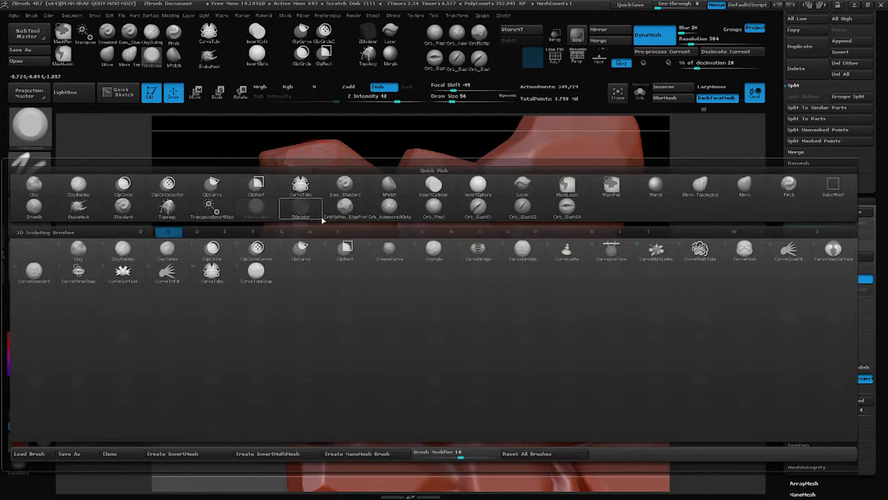
{"action": "key", "text": "t"}
{"action": "mouse_move", "coordinate": [324, 174]}
{"action": "left_mouse_down"}
{"action": "mouse_move", "coordinate": [318, 182]}
{"action": "mouse_move", "coordinate": [328, 186]}
{"action": "mouse_move", "coordinate": [344, 178]}
{"action": "left_mouse_up"}
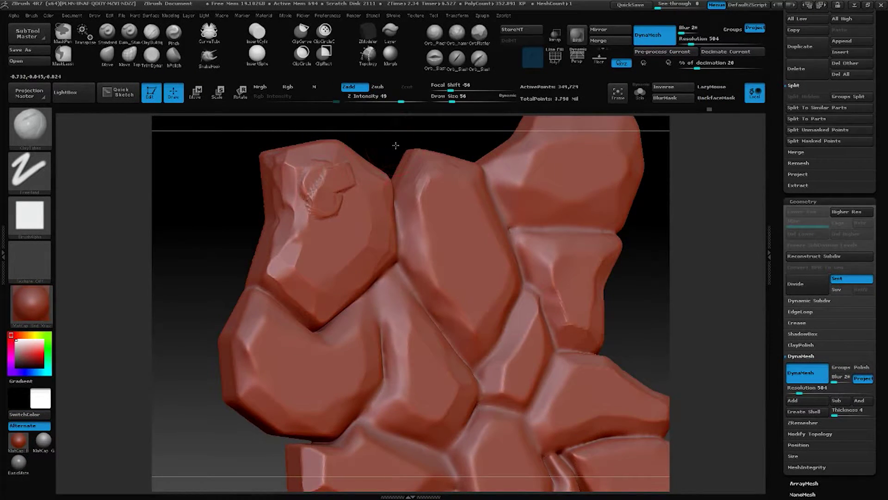
{"action": "left_click_drag", "start_coordinate": [395, 145], "coordinate": [383, 149]}
{"action": "mouse_move", "coordinate": [336, 186]}
{"action": "left_mouse_down"}
{"action": "mouse_move", "coordinate": [319, 197]}
{"action": "mouse_move", "coordinate": [328, 184]}
{"action": "left_mouse_up"}
{"action": "left_click_drag", "start_coordinate": [235, 242], "coordinate": [236, 200]}
{"action": "mouse_move", "coordinate": [317, 216]}
{"action": "left_mouse_down"}
{"action": "mouse_move", "coordinate": [311, 234]}
{"action": "mouse_move", "coordinate": [354, 203]}
{"action": "left_mouse_up"}
Add overlapping ClayTubes patches along the tall stone in the middle of the upper row
{"action": "mouse_move", "coordinate": [244, 236]}
{"action": "left_mouse_down", "text": "alt"}
{"action": "mouse_move", "coordinate": [241, 196]}
{"action": "mouse_move", "coordinate": [223, 190]}
{"action": "left_mouse_up", "text": "alt"}
{"action": "mouse_move", "coordinate": [380, 211]}
{"action": "left_mouse_down"}
{"action": "mouse_move", "coordinate": [395, 238]}
{"action": "mouse_move", "coordinate": [390, 204]}
{"action": "left_mouse_up"}
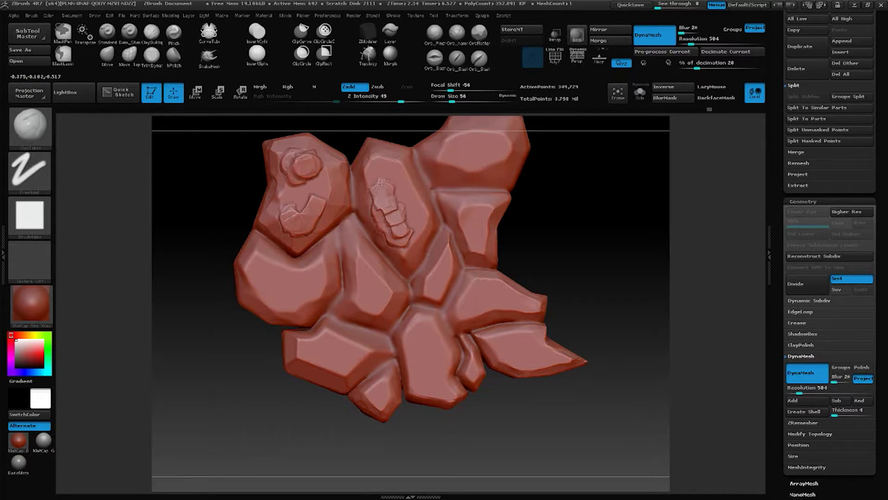
{"action": "mouse_move", "coordinate": [374, 171]}
{"action": "left_mouse_down"}
{"action": "mouse_move", "coordinate": [385, 192]}
{"action": "mouse_move", "coordinate": [394, 185]}
{"action": "mouse_move", "coordinate": [386, 175]}
{"action": "mouse_move", "coordinate": [404, 214]}
{"action": "left_mouse_up"}
Set the draw size to 77 and build up clay patches on the upper-right stone
{"action": "key", "text": "space"}
{"action": "left_click_drag", "start_coordinate": [449, 151], "coordinate": [452, 162]}
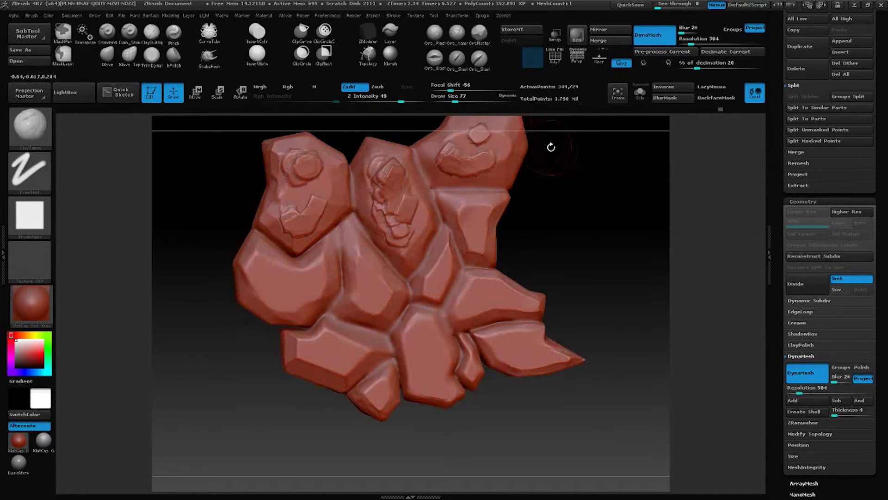
{"action": "left_click_drag", "start_coordinate": [551, 146], "coordinate": [534, 180], "text": "alt"}
{"action": "left_click_drag", "start_coordinate": [459, 160], "coordinate": [484, 177]}
Build up clay patches on the tapered stone directly below the upper-right one
{"action": "left_click_drag", "start_coordinate": [543, 203], "coordinate": [545, 117], "text": "alt"}
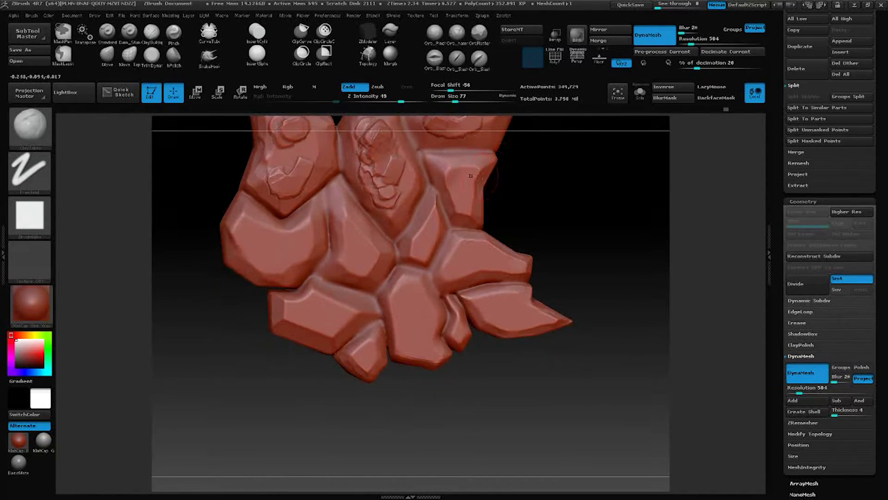
{"action": "mouse_move", "coordinate": [504, 194]}
{"action": "left_mouse_down"}
{"action": "mouse_move", "coordinate": [532, 179]}
{"action": "mouse_move", "coordinate": [500, 200]}
{"action": "left_mouse_up"}
{"action": "left_click_drag", "start_coordinate": [544, 177], "coordinate": [536, 175]}
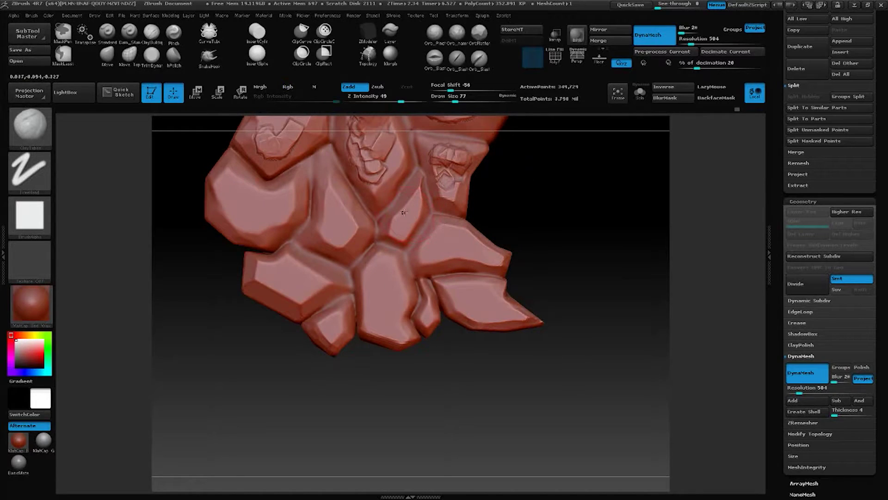
Add clay patches to the small wedge-shaped stone and the wide stone below it
{"action": "left_click_drag", "start_coordinate": [511, 195], "coordinate": [516, 220]}
{"action": "left_click_drag", "start_coordinate": [442, 258], "coordinate": [436, 272]}
{"action": "left_click_drag", "start_coordinate": [454, 240], "coordinate": [470, 257]}
Build up a ring of clay patches on the large rounded stone at the left edge of the cluster
{"action": "mouse_move", "coordinate": [534, 210]}
{"action": "left_mouse_down", "text": "alt"}
{"action": "mouse_move", "coordinate": [557, 217]}
{"action": "mouse_move", "coordinate": [596, 251]}
{"action": "left_mouse_up", "text": "alt"}
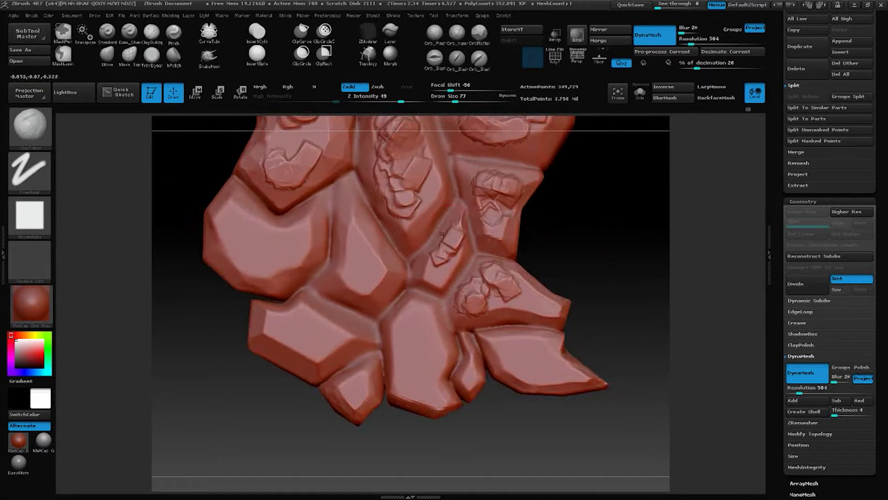
{"action": "mouse_move", "coordinate": [230, 208]}
{"action": "left_mouse_down"}
{"action": "mouse_move", "coordinate": [218, 225]}
{"action": "mouse_move", "coordinate": [267, 274]}
{"action": "mouse_move", "coordinate": [281, 238]}
{"action": "mouse_move", "coordinate": [242, 214]}
{"action": "mouse_move", "coordinate": [273, 237]}
{"action": "left_mouse_up"}
{"action": "left_click_drag", "start_coordinate": [207, 301], "coordinate": [201, 360], "text": "alt"}
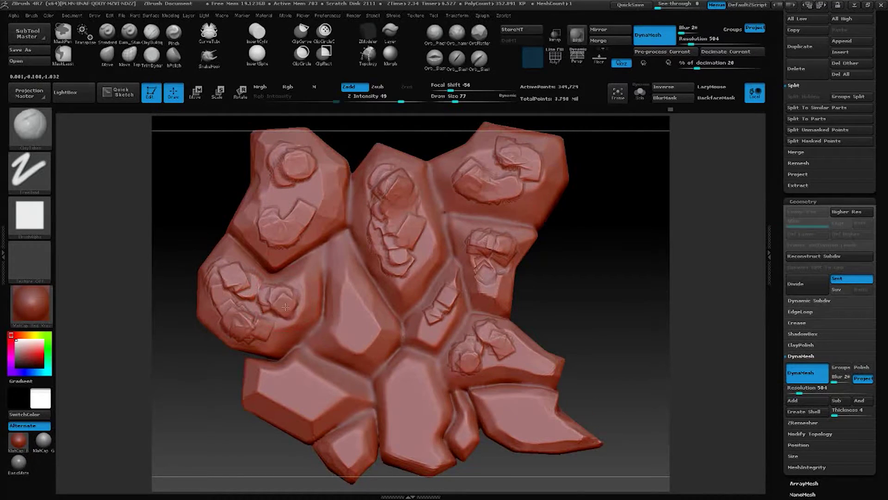
Build up more clay patches on the upper-left, center-left and bottom-center stones
{"action": "left_click_drag", "start_coordinate": [408, 318], "coordinate": [407, 290], "text": "alt"}
{"action": "left_click_drag", "start_coordinate": [578, 242], "coordinate": [571, 264], "text": "alt"}
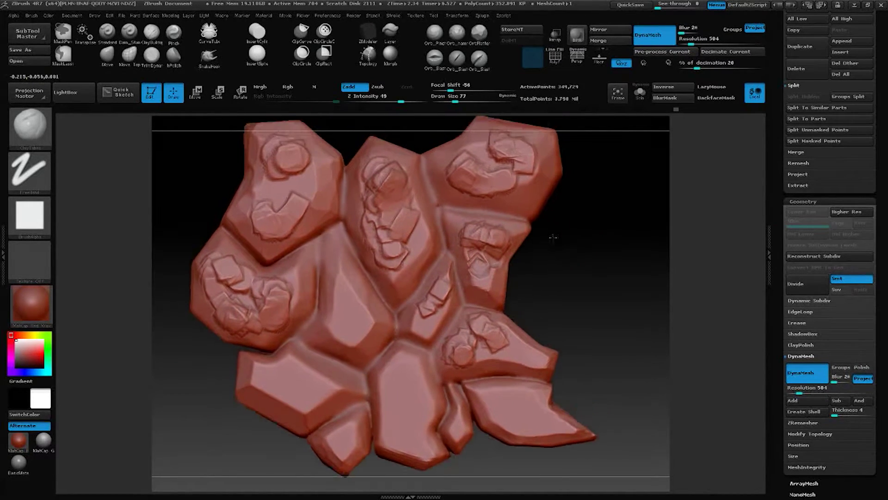
{"action": "left_click_drag", "start_coordinate": [303, 207], "coordinate": [298, 216]}
{"action": "mouse_move", "coordinate": [561, 239]}
{"action": "left_mouse_down", "text": "alt"}
{"action": "mouse_move", "coordinate": [557, 258]}
{"action": "mouse_move", "coordinate": [558, 214]}
{"action": "mouse_move", "coordinate": [597, 204]}
{"action": "left_mouse_up", "text": "alt"}
{"action": "mouse_move", "coordinate": [346, 245]}
{"action": "left_mouse_down"}
{"action": "mouse_move", "coordinate": [342, 319]}
{"action": "mouse_move", "coordinate": [363, 323]}
{"action": "mouse_move", "coordinate": [382, 296]}
{"action": "left_mouse_up"}
{"action": "mouse_move", "coordinate": [574, 261]}
{"action": "left_mouse_down", "text": "alt"}
{"action": "mouse_move", "coordinate": [535, 221]}
{"action": "mouse_move", "coordinate": [553, 236]}
{"action": "mouse_move", "coordinate": [549, 214]}
{"action": "left_mouse_up", "text": "alt"}
{"action": "left_click_drag", "start_coordinate": [362, 254], "coordinate": [355, 313]}
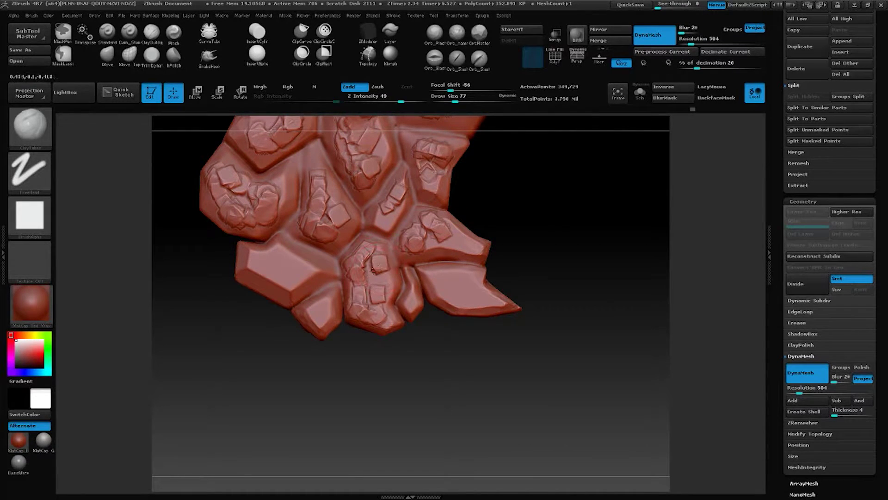
Add a small clay patch to the pointed lower-right stone and further patches to the rounded left stone
{"action": "mouse_move", "coordinate": [539, 237]}
{"action": "left_mouse_down", "text": "alt"}
{"action": "mouse_move", "coordinate": [531, 217]}
{"action": "mouse_move", "coordinate": [565, 277]}
{"action": "mouse_move", "coordinate": [505, 228]}
{"action": "left_mouse_up", "text": "alt"}
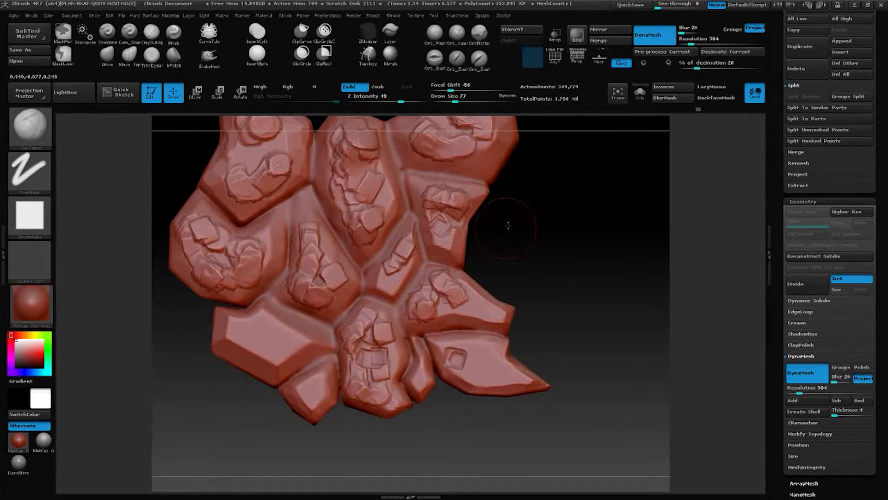
{"action": "left_click_drag", "start_coordinate": [565, 309], "coordinate": [578, 347], "text": "alt"}
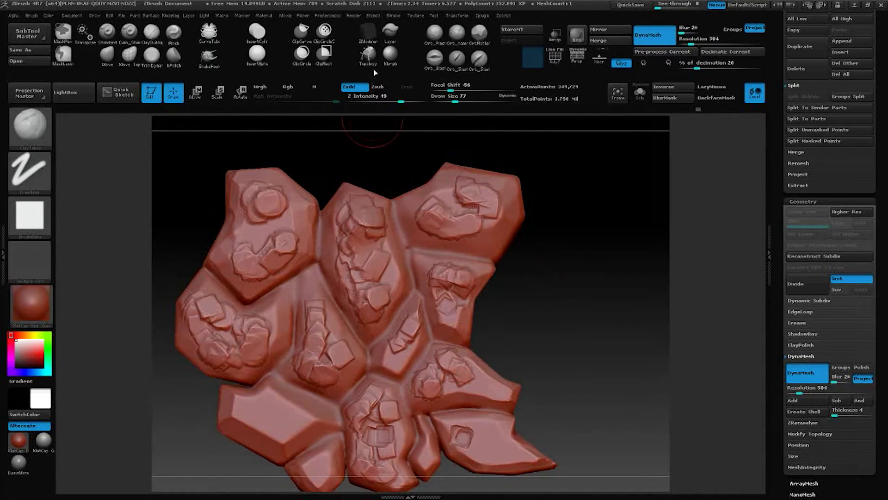
{"action": "left_click_drag", "start_coordinate": [550, 196], "coordinate": [610, 178], "text": "alt"}
{"action": "left_click_drag", "start_coordinate": [292, 304], "coordinate": [291, 315]}
{"action": "left_click_drag", "start_coordinate": [574, 299], "coordinate": [577, 274], "text": "alt"}
{"action": "mouse_move", "coordinate": [294, 275]}
{"action": "left_mouse_down"}
{"action": "mouse_move", "coordinate": [284, 289]}
{"action": "mouse_move", "coordinate": [292, 291]}
{"action": "left_mouse_up"}
Build up clay patches on the lower-left stone and the small stone below it
{"action": "left_click_drag", "start_coordinate": [584, 263], "coordinate": [631, 188], "text": "alt"}
{"action": "mouse_move", "coordinate": [298, 291]}
{"action": "left_mouse_down"}
{"action": "mouse_move", "coordinate": [313, 311]}
{"action": "mouse_move", "coordinate": [376, 314]}
{"action": "left_mouse_up"}
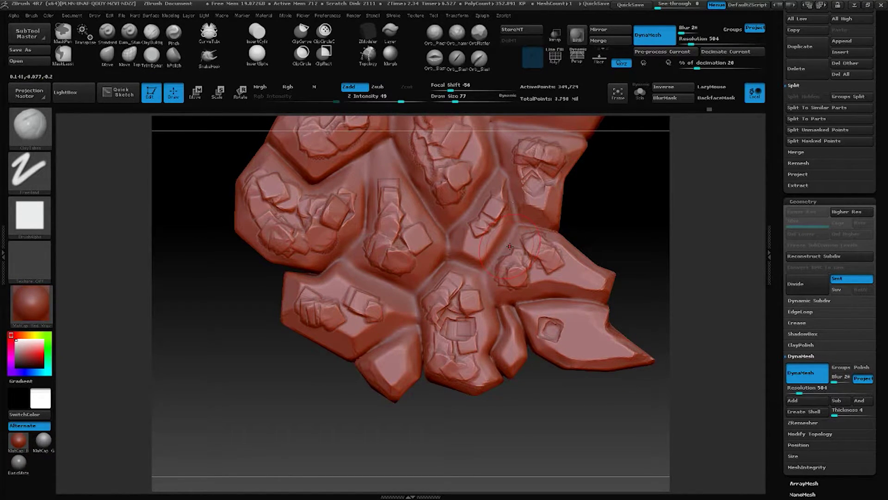
{"action": "mouse_move", "coordinate": [388, 364]}
{"action": "left_mouse_down"}
{"action": "mouse_move", "coordinate": [391, 373]}
{"action": "mouse_move", "coordinate": [403, 365]}
{"action": "left_mouse_up"}
{"action": "left_click_drag", "start_coordinate": [622, 224], "coordinate": [556, 347], "text": "alt"}
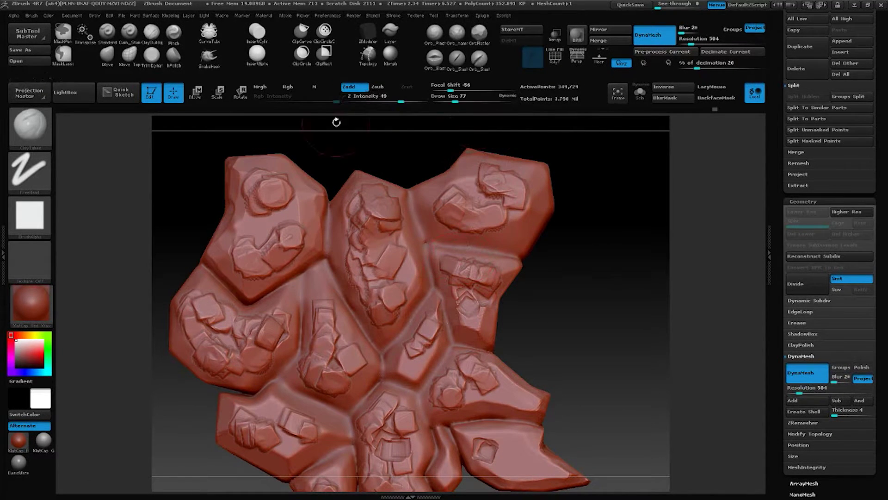
Switch to the TrimDynamic brush and reduce its draw size to 27
{"action": "left_click", "coordinate": [152, 55]}
{"action": "left_click_drag", "start_coordinate": [603, 163], "coordinate": [603, 149]}
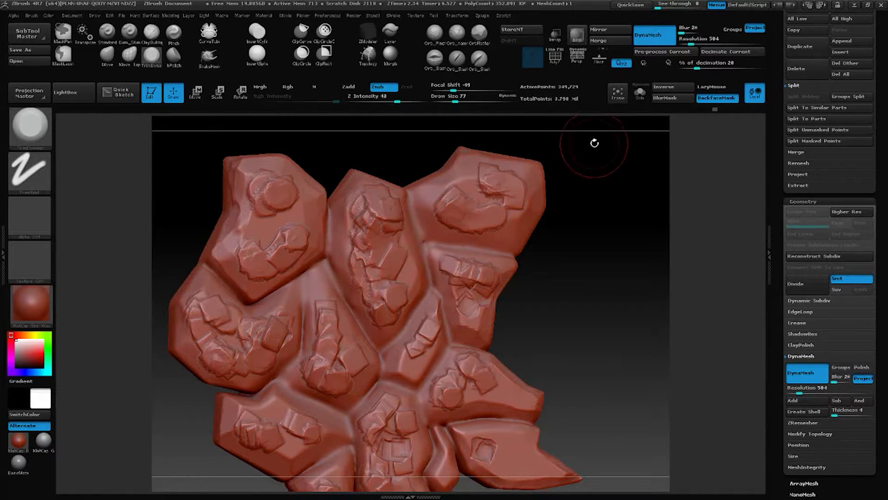
{"action": "left_click_drag", "start_coordinate": [586, 207], "coordinate": [565, 215]}
{"action": "key", "text": "space"}
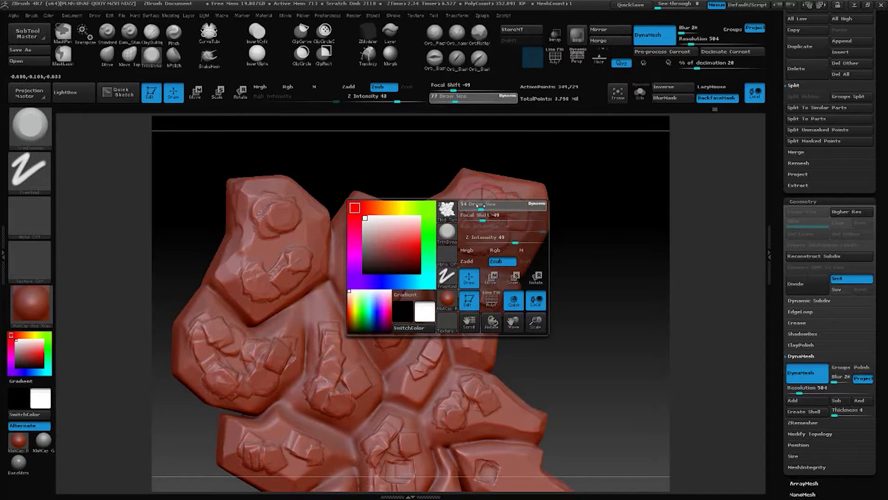
{"action": "left_click_drag", "start_coordinate": [476, 207], "coordinate": [475, 207]}
{"action": "left_click_drag", "start_coordinate": [431, 160], "coordinate": [489, 153], "text": "alt"}
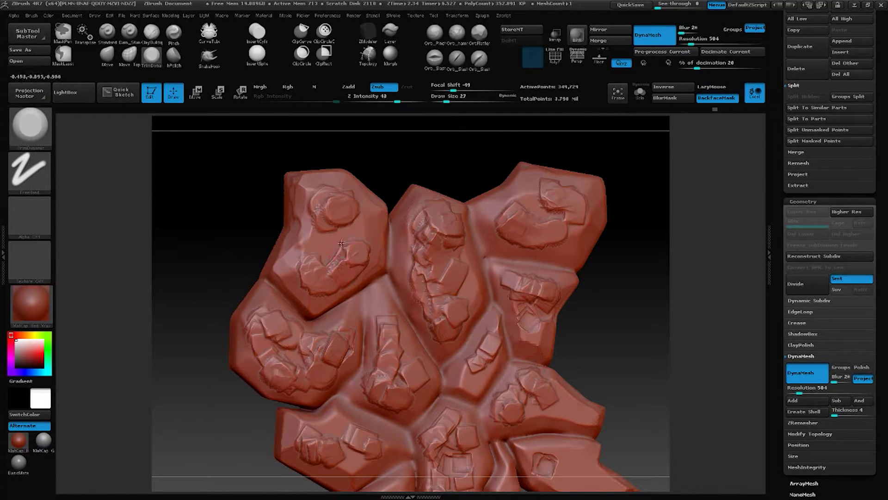
Sculpt a rough crevice into the lower clay patches of the upper-left stone with the ClayTubes brush
{"action": "key", "text": "b"}
{"action": "key", "text": "c"}
{"action": "key", "text": "t"}
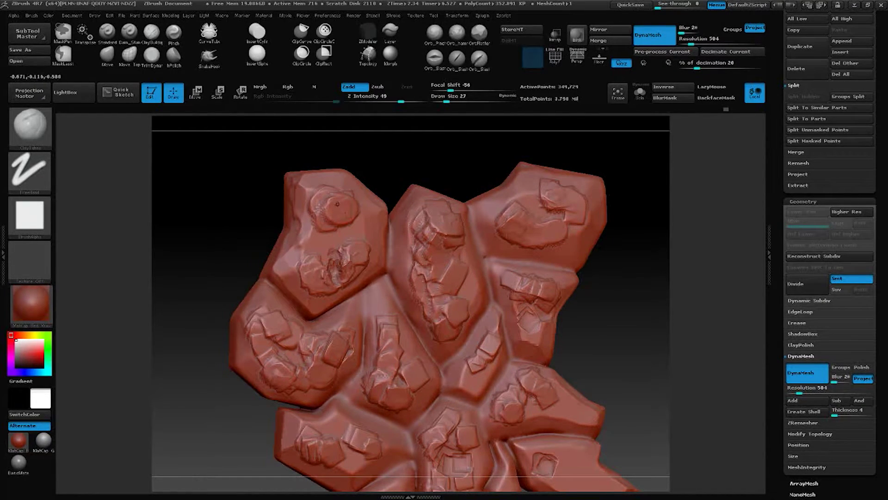
Trim the upper clay patch and left side of the upper-left stone with TrimDynamic at draw size 62
{"action": "left_click", "coordinate": [146, 59]}
{"action": "key", "text": "space"}
{"action": "left_click_drag", "start_coordinate": [333, 216], "coordinate": [336, 214]}
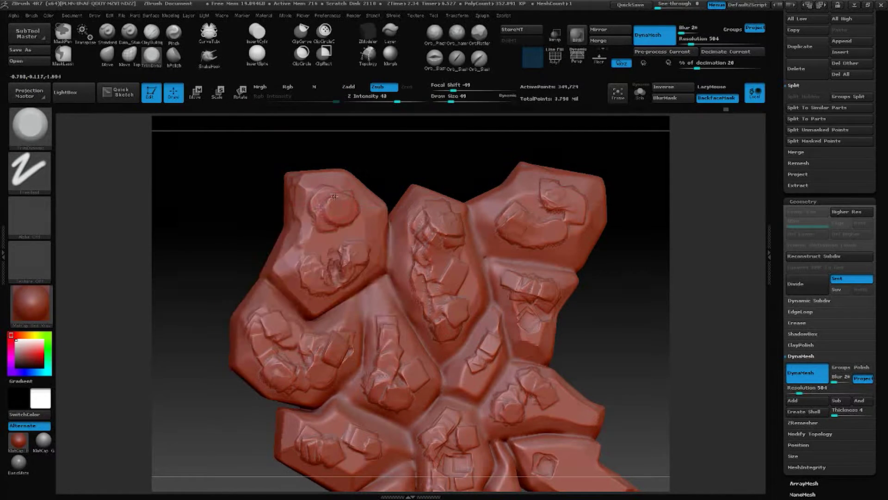
{"action": "key", "text": "space"}
{"action": "mouse_move", "coordinate": [317, 187]}
{"action": "left_mouse_down"}
{"action": "mouse_move", "coordinate": [359, 159]}
{"action": "mouse_move", "coordinate": [334, 195]}
{"action": "mouse_move", "coordinate": [373, 176]}
{"action": "mouse_move", "coordinate": [270, 233]}
{"action": "left_mouse_up"}
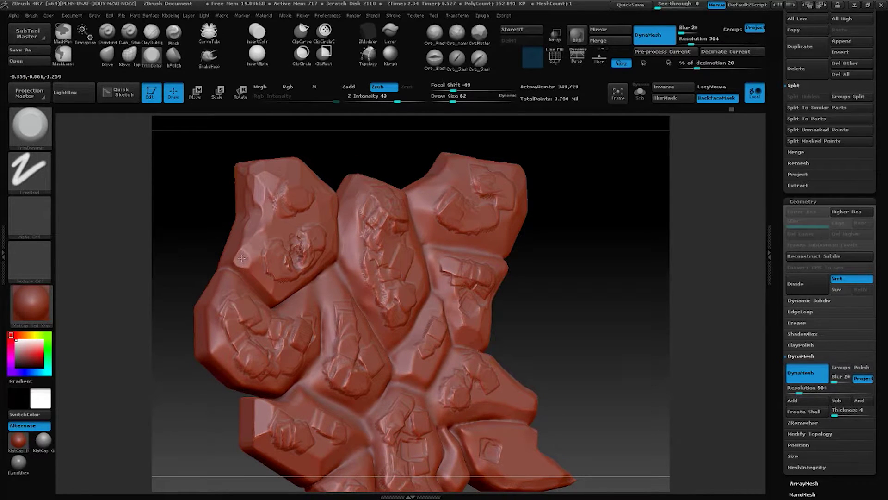
Set the TrimDynamic draw size to 51 and flatten more of the upper-left stone's patches from several angles
{"action": "key", "text": "space"}
{"action": "left_click_drag", "start_coordinate": [243, 251], "coordinate": [230, 252]}
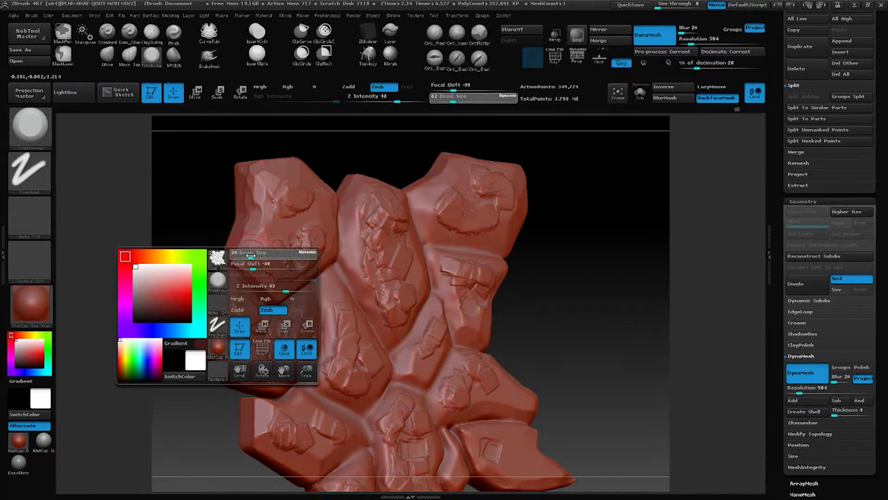
{"action": "left_click_drag", "start_coordinate": [371, 144], "coordinate": [346, 176]}
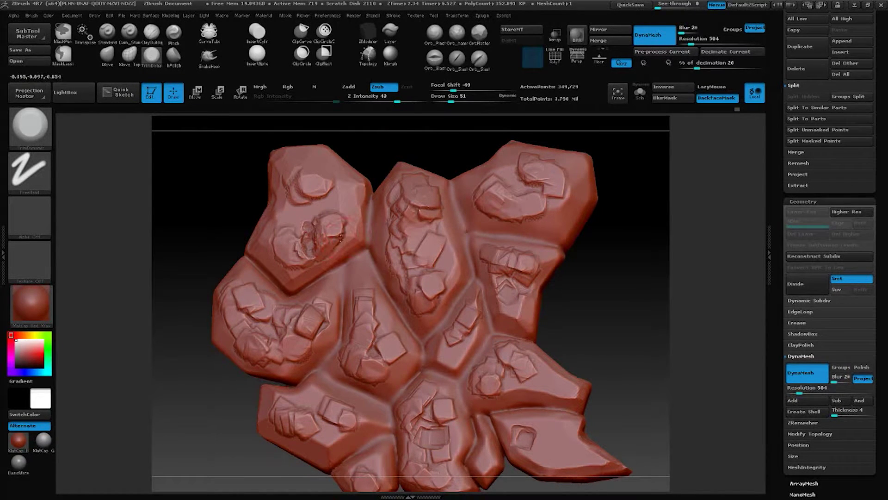
{"action": "mouse_move", "coordinate": [397, 151]}
{"action": "left_mouse_down"}
{"action": "mouse_move", "coordinate": [369, 171]}
{"action": "mouse_move", "coordinate": [325, 251]}
{"action": "left_mouse_up"}
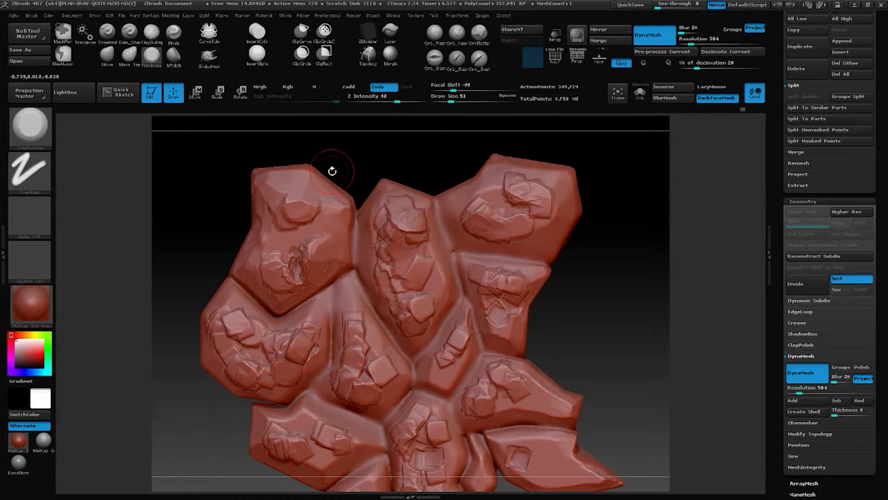
{"action": "mouse_move", "coordinate": [377, 109]}
{"action": "left_mouse_down"}
{"action": "mouse_move", "coordinate": [365, 147]}
{"action": "mouse_move", "coordinate": [330, 184]}
{"action": "left_mouse_up"}
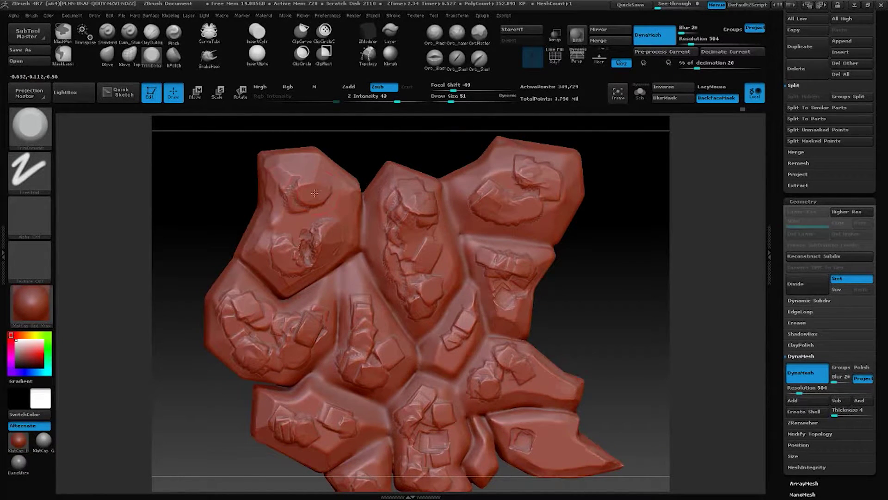
Build up clay on the right side of the upper-left stone, between its upper and lower patches, with ClayTubes
{"action": "left_click_drag", "start_coordinate": [367, 149], "coordinate": [359, 150]}
{"action": "key", "text": "b"}
{"action": "key", "text": "c"}
{"action": "key", "text": "b"}
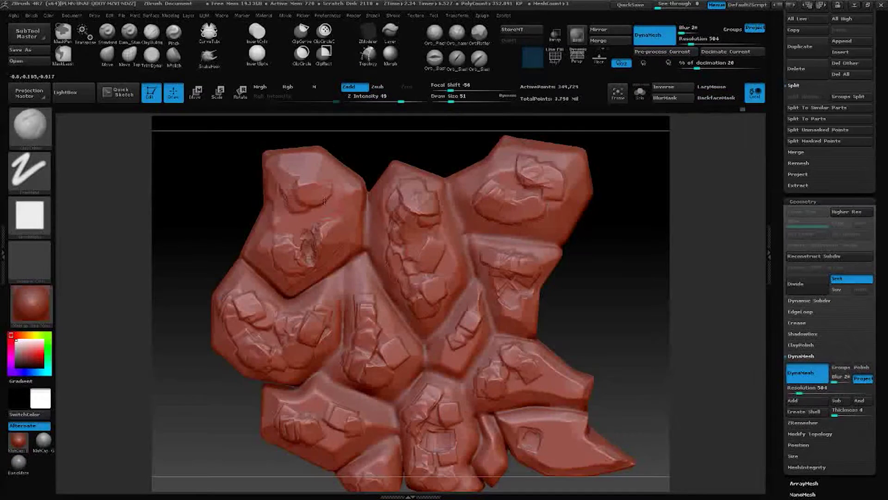
{"action": "left_click_drag", "start_coordinate": [329, 216], "coordinate": [344, 199]}
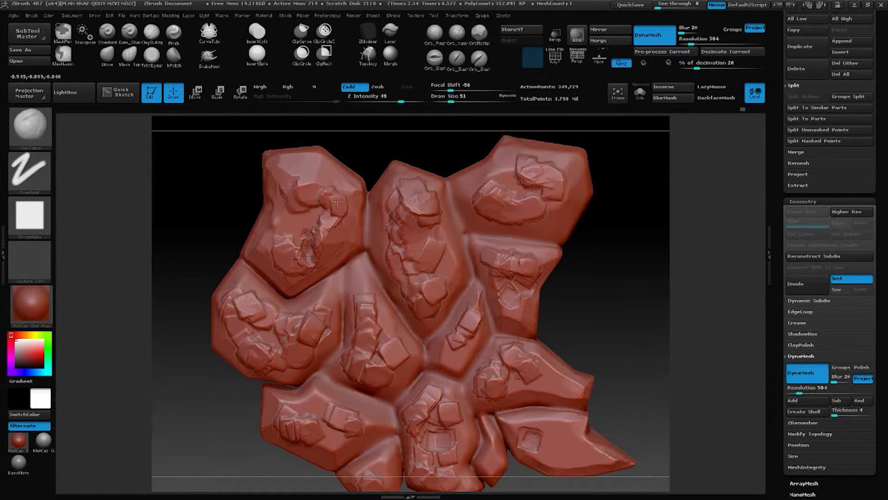
Lay a long clay strip down the left edge of the tall upper-center stone
{"action": "left_click_drag", "start_coordinate": [380, 146], "coordinate": [333, 196], "text": "alt"}
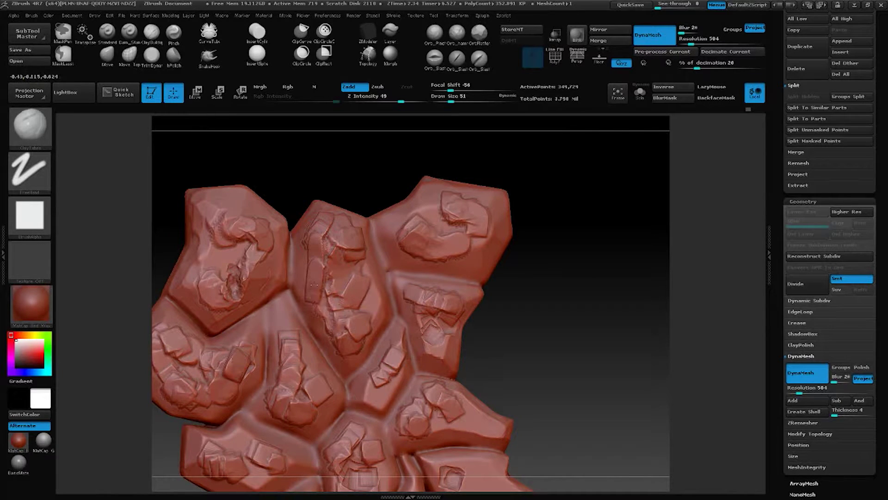
{"action": "left_click_drag", "start_coordinate": [412, 169], "coordinate": [370, 166]}
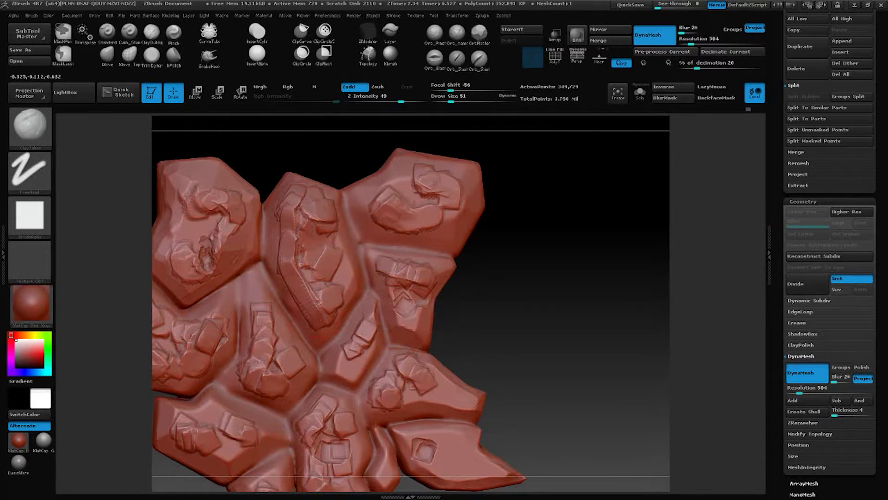
{"action": "mouse_move", "coordinate": [516, 142]}
{"action": "left_mouse_down"}
{"action": "mouse_move", "coordinate": [527, 139]}
{"action": "mouse_move", "coordinate": [531, 198]}
{"action": "mouse_move", "coordinate": [531, 137]}
{"action": "mouse_move", "coordinate": [537, 180]}
{"action": "mouse_move", "coordinate": [561, 198]}
{"action": "mouse_move", "coordinate": [537, 91]}
{"action": "left_mouse_up"}
Check the polygroups in wireframe display, turn the wireframe off, and isolate the upper-left stone
{"action": "key", "text": "shift+f"}
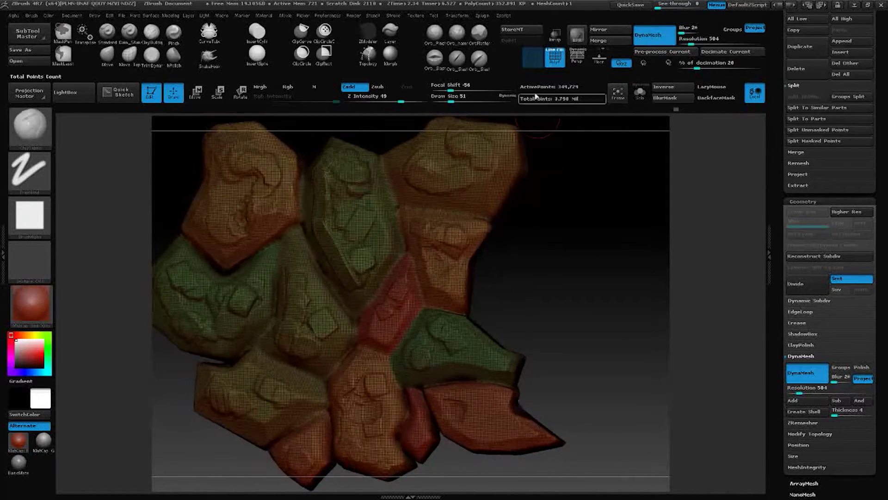
{"action": "left_click", "coordinate": [552, 59]}
{"action": "left_click_drag", "start_coordinate": [550, 174], "coordinate": [469, 128]}
{"action": "left_click_drag", "start_coordinate": [349, 131], "coordinate": [346, 197]}
{"action": "left_click", "coordinate": [292, 296], "text": "ctrl+shift"}
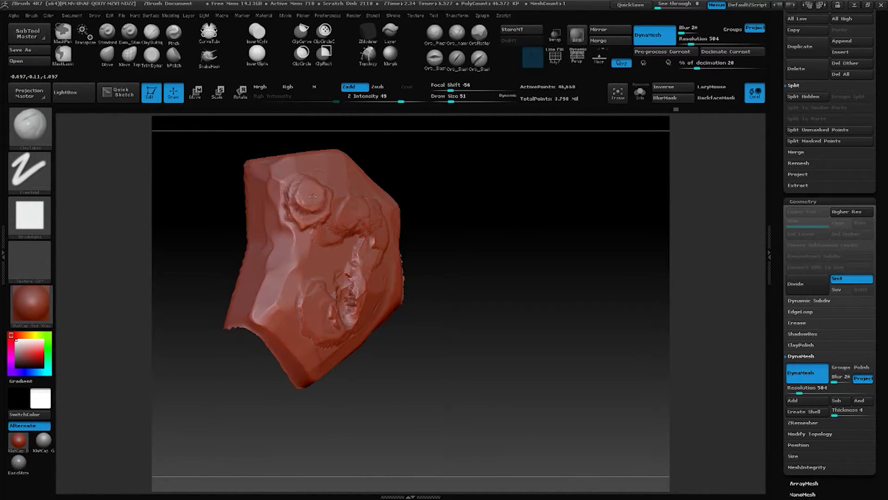
Add clay patches to the upper part and the lower-left corner of the isolated stone
{"action": "left_click_drag", "start_coordinate": [316, 193], "coordinate": [347, 198]}
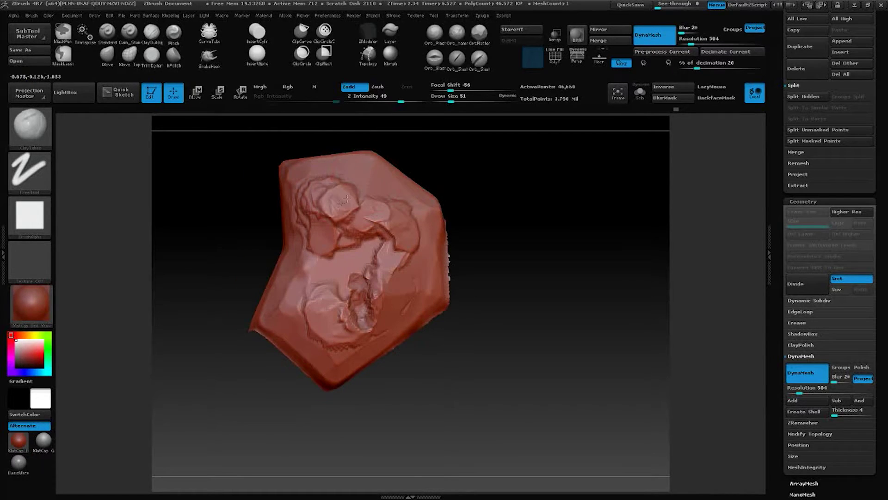
{"action": "mouse_move", "coordinate": [446, 172]}
{"action": "left_mouse_down"}
{"action": "mouse_move", "coordinate": [454, 158]}
{"action": "mouse_move", "coordinate": [462, 163]}
{"action": "mouse_move", "coordinate": [282, 287]}
{"action": "mouse_move", "coordinate": [310, 315]}
{"action": "mouse_move", "coordinate": [290, 275]}
{"action": "mouse_move", "coordinate": [454, 188]}
{"action": "mouse_move", "coordinate": [412, 188]}
{"action": "left_mouse_up"}
{"action": "mouse_move", "coordinate": [386, 178]}
{"action": "left_mouse_down"}
{"action": "mouse_move", "coordinate": [393, 197]}
{"action": "mouse_move", "coordinate": [360, 177]}
{"action": "left_mouse_up"}
{"action": "mouse_move", "coordinate": [450, 157]}
{"action": "left_mouse_down"}
{"action": "mouse_move", "coordinate": [472, 151]}
{"action": "mouse_move", "coordinate": [486, 161]}
{"action": "mouse_move", "coordinate": [419, 164]}
{"action": "mouse_move", "coordinate": [407, 176]}
{"action": "left_mouse_up"}
Plane the clay on the isolated stone's upper half into flat chiselled facets with TrimDynamic
{"action": "left_click", "coordinate": [151, 55]}
{"action": "left_click_drag", "start_coordinate": [302, 202], "coordinate": [310, 220]}
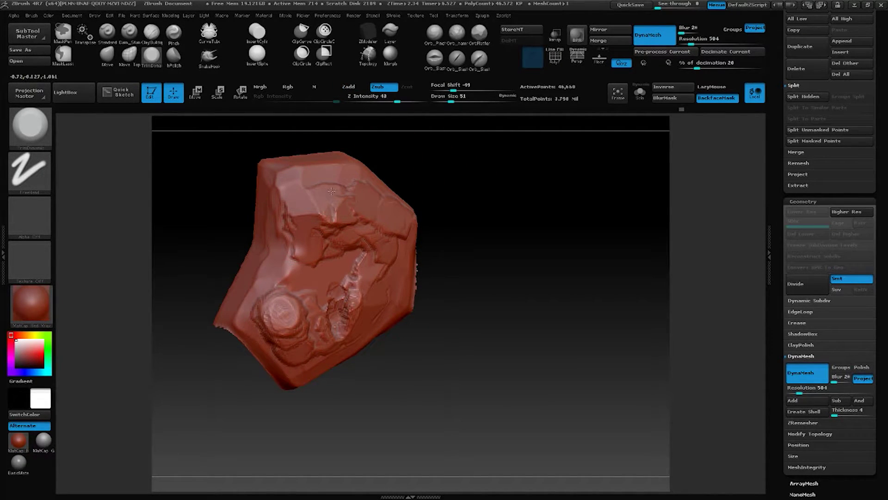
{"action": "mouse_move", "coordinate": [438, 162]}
{"action": "left_mouse_down"}
{"action": "mouse_move", "coordinate": [476, 172]}
{"action": "mouse_move", "coordinate": [411, 214]}
{"action": "left_mouse_up"}
{"action": "mouse_move", "coordinate": [487, 185]}
{"action": "left_mouse_down"}
{"action": "mouse_move", "coordinate": [486, 169]}
{"action": "mouse_move", "coordinate": [374, 203]}
{"action": "left_mouse_up"}
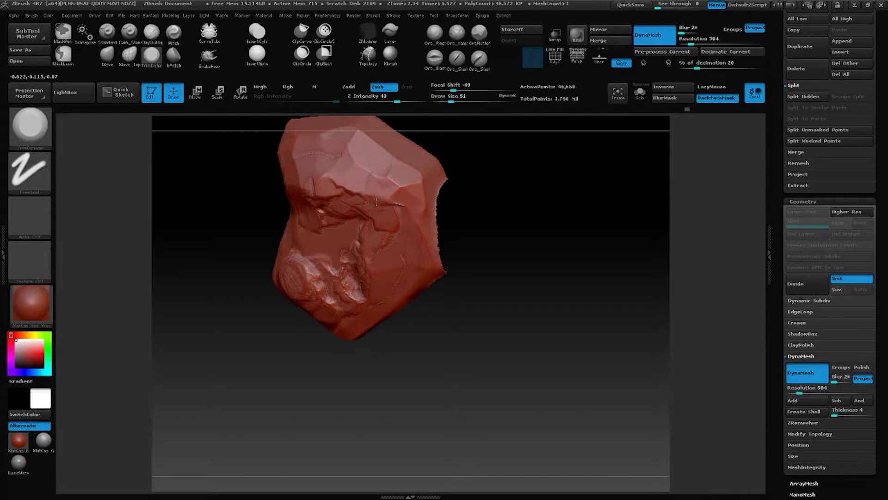
{"action": "mouse_move", "coordinate": [451, 182]}
{"action": "left_mouse_down"}
{"action": "mouse_move", "coordinate": [486, 172]}
{"action": "mouse_move", "coordinate": [422, 182]}
{"action": "mouse_move", "coordinate": [463, 199]}
{"action": "mouse_move", "coordinate": [456, 171]}
{"action": "mouse_move", "coordinate": [463, 182]}
{"action": "left_mouse_up"}
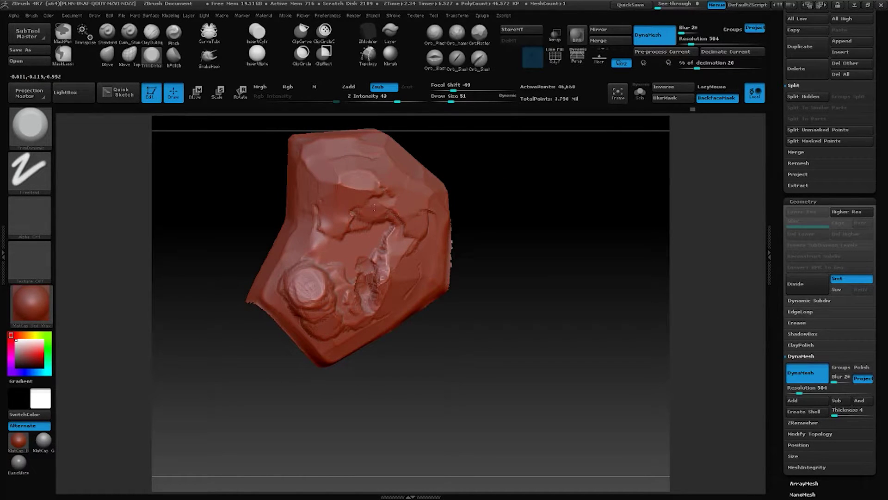
{"action": "mouse_move", "coordinate": [504, 181]}
{"action": "left_mouse_down"}
{"action": "mouse_move", "coordinate": [483, 161]}
{"action": "mouse_move", "coordinate": [511, 167]}
{"action": "mouse_move", "coordinate": [504, 190]}
{"action": "left_mouse_up"}
Trim and smooth the round clay patch at the stone's lower-left corner and the area around the crevice
{"action": "left_click_drag", "start_coordinate": [378, 246], "coordinate": [356, 239]}
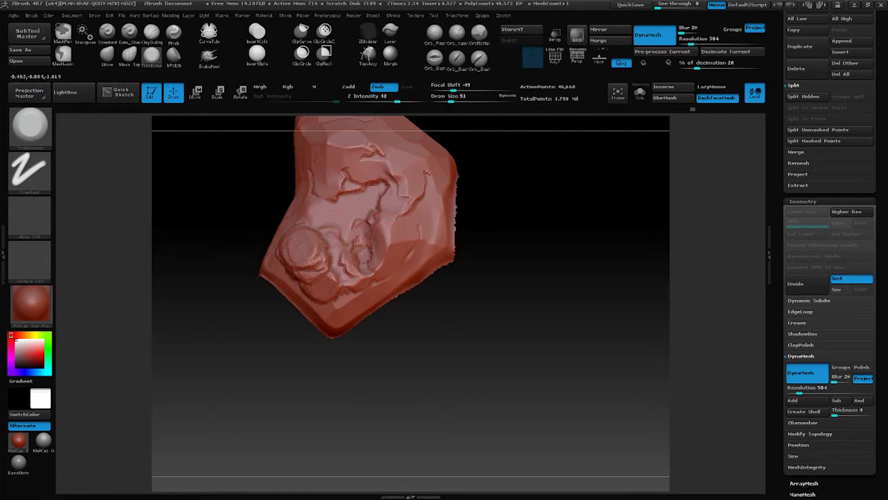
{"action": "mouse_move", "coordinate": [295, 237]}
{"action": "left_mouse_down"}
{"action": "mouse_move", "coordinate": [317, 255]}
{"action": "mouse_move", "coordinate": [305, 272]}
{"action": "left_mouse_up"}
{"action": "left_click_drag", "start_coordinate": [492, 207], "coordinate": [495, 175]}
{"action": "left_click_drag", "start_coordinate": [307, 259], "coordinate": [286, 236], "text": "shift"}
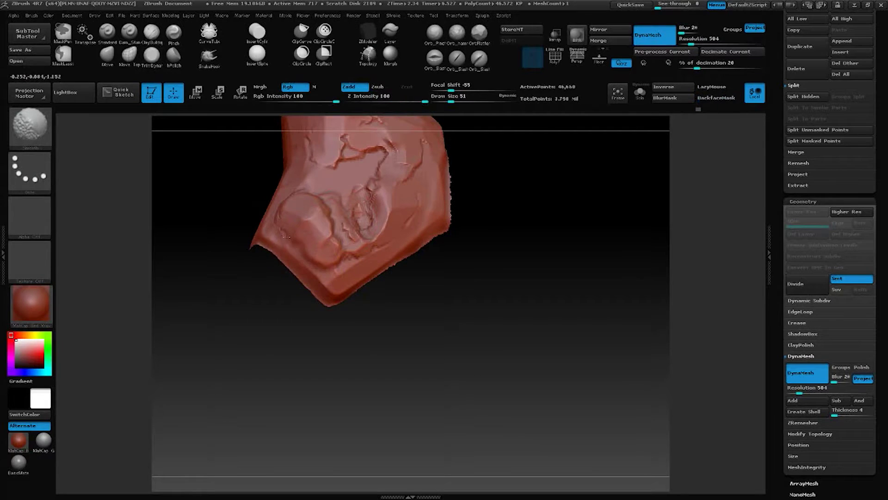
{"action": "left_click_drag", "start_coordinate": [325, 211], "coordinate": [341, 247], "text": "shift"}
{"action": "left_click_drag", "start_coordinate": [472, 201], "coordinate": [450, 203]}
{"action": "mouse_move", "coordinate": [324, 277]}
{"action": "left_mouse_down"}
{"action": "mouse_move", "coordinate": [297, 221]}
{"action": "mouse_move", "coordinate": [303, 210]}
{"action": "left_mouse_up"}
{"action": "left_click_drag", "start_coordinate": [460, 166], "coordinate": [461, 195]}
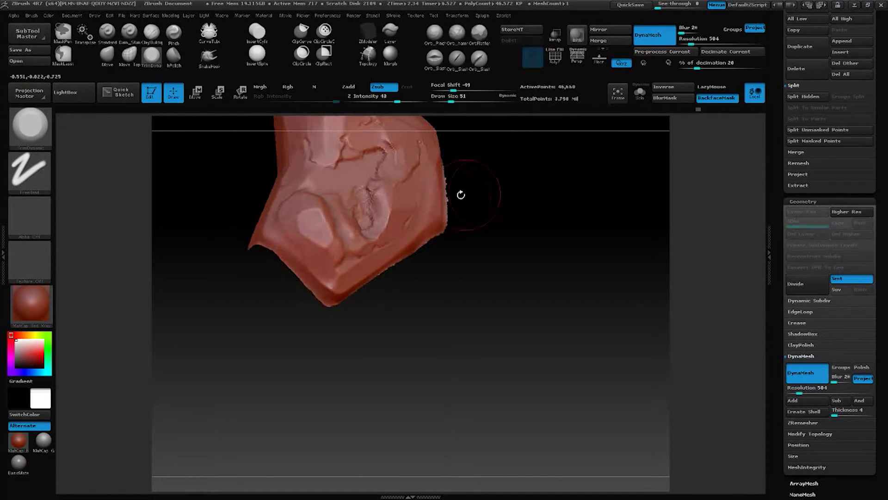
Flatten the stone's left edge and the surfaces around its central crevice with further TrimDynamic strokes
{"action": "left_click_drag", "start_coordinate": [532, 162], "coordinate": [493, 165]}
{"action": "left_click_drag", "start_coordinate": [260, 230], "coordinate": [271, 176]}
{"action": "left_click_drag", "start_coordinate": [447, 175], "coordinate": [504, 179]}
{"action": "left_click_drag", "start_coordinate": [327, 199], "coordinate": [360, 245]}
{"action": "left_click_drag", "start_coordinate": [532, 141], "coordinate": [526, 163]}
{"action": "mouse_move", "coordinate": [404, 201]}
{"action": "left_mouse_down"}
{"action": "mouse_move", "coordinate": [399, 229]}
{"action": "mouse_move", "coordinate": [402, 196]}
{"action": "left_mouse_up"}
{"action": "mouse_move", "coordinate": [468, 154]}
{"action": "left_mouse_down"}
{"action": "mouse_move", "coordinate": [511, 173]}
{"action": "mouse_move", "coordinate": [460, 168]}
{"action": "mouse_move", "coordinate": [489, 190]}
{"action": "mouse_move", "coordinate": [477, 146]}
{"action": "left_mouse_up"}
Clip straight cuts across the isolated stone's raised surface and side with the ClipCurve brush
{"action": "left_click_drag", "start_coordinate": [296, 208], "coordinate": [406, 213], "text": "ctrl+shift"}
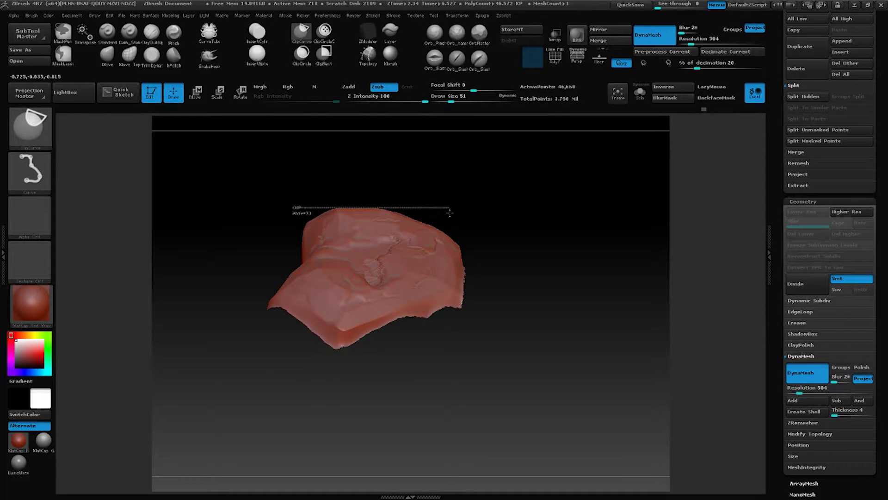
{"action": "left_click_drag", "start_coordinate": [502, 219], "coordinate": [504, 218], "text": "ctrl+shift"}
{"action": "mouse_move", "coordinate": [519, 182]}
{"action": "left_mouse_down"}
{"action": "mouse_move", "coordinate": [525, 220]}
{"action": "mouse_move", "coordinate": [534, 197]}
{"action": "mouse_move", "coordinate": [488, 210]}
{"action": "left_mouse_up"}
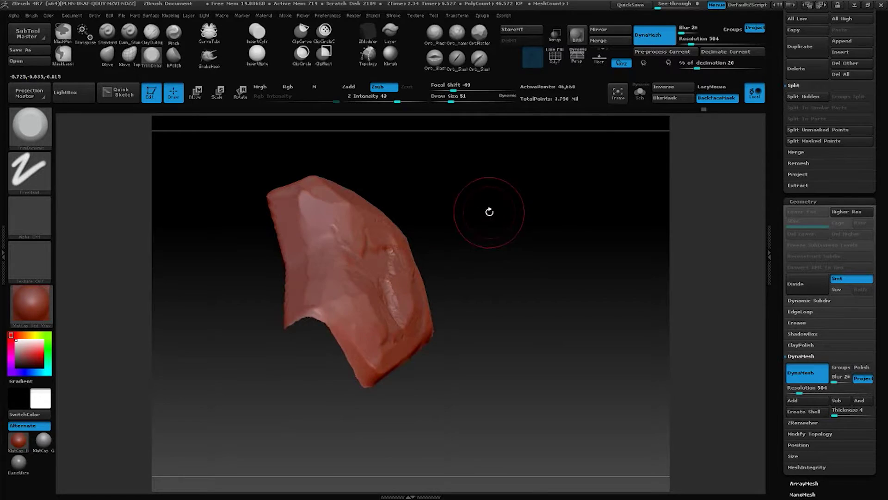
{"action": "left_click_drag", "start_coordinate": [387, 214], "coordinate": [405, 250], "text": "ctrl+shift"}
{"action": "left_click_drag", "start_coordinate": [432, 339], "coordinate": [435, 347], "text": "ctrl+shift"}
{"action": "mouse_move", "coordinate": [537, 222]}
{"action": "left_mouse_down"}
{"action": "mouse_move", "coordinate": [486, 210]}
{"action": "mouse_move", "coordinate": [533, 209]}
{"action": "mouse_move", "coordinate": [504, 208]}
{"action": "mouse_move", "coordinate": [521, 240]}
{"action": "mouse_move", "coordinate": [535, 245]}
{"action": "left_mouse_up"}
{"action": "mouse_move", "coordinate": [547, 182]}
{"action": "left_mouse_down"}
{"action": "mouse_move", "coordinate": [553, 189]}
{"action": "mouse_move", "coordinate": [532, 192]}
{"action": "left_mouse_up"}
{"action": "key", "text": "ctrl+shift"}
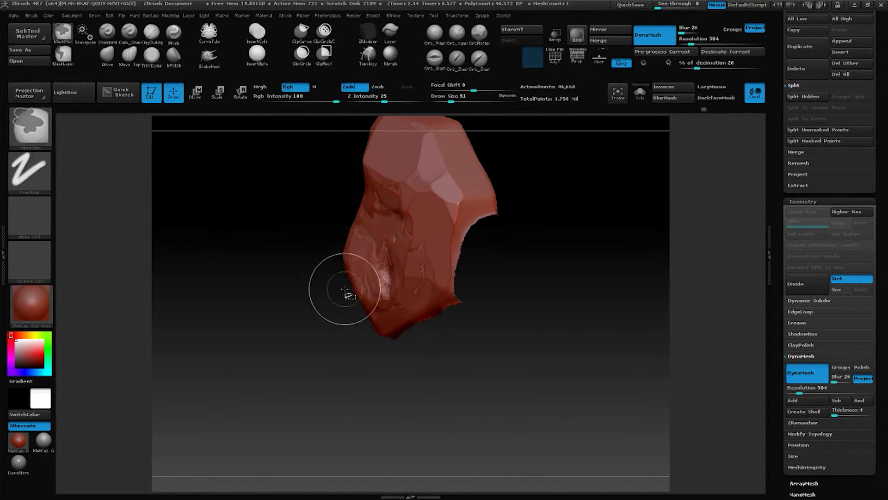
{"action": "left_click_drag", "start_coordinate": [332, 199], "coordinate": [331, 198], "text": "ctrl+shift"}
Carve broad flat facets across the isolated stone's upper face, left side and lower-left corner with TrimDynamic
{"action": "mouse_move", "coordinate": [329, 198]}
{"action": "left_mouse_down"}
{"action": "mouse_move", "coordinate": [457, 187]}
{"action": "mouse_move", "coordinate": [502, 204]}
{"action": "mouse_move", "coordinate": [480, 172]}
{"action": "mouse_move", "coordinate": [512, 184]}
{"action": "mouse_move", "coordinate": [503, 167]}
{"action": "mouse_move", "coordinate": [491, 192]}
{"action": "mouse_move", "coordinate": [504, 192]}
{"action": "mouse_move", "coordinate": [489, 166]}
{"action": "mouse_move", "coordinate": [514, 182]}
{"action": "left_mouse_up"}
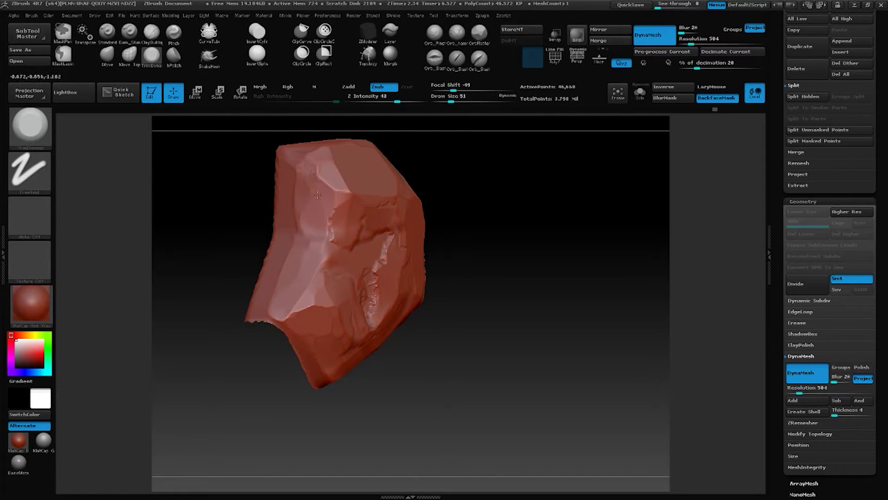
{"action": "left_click_drag", "start_coordinate": [453, 179], "coordinate": [458, 178]}
{"action": "left_click_drag", "start_coordinate": [463, 167], "coordinate": [460, 195]}
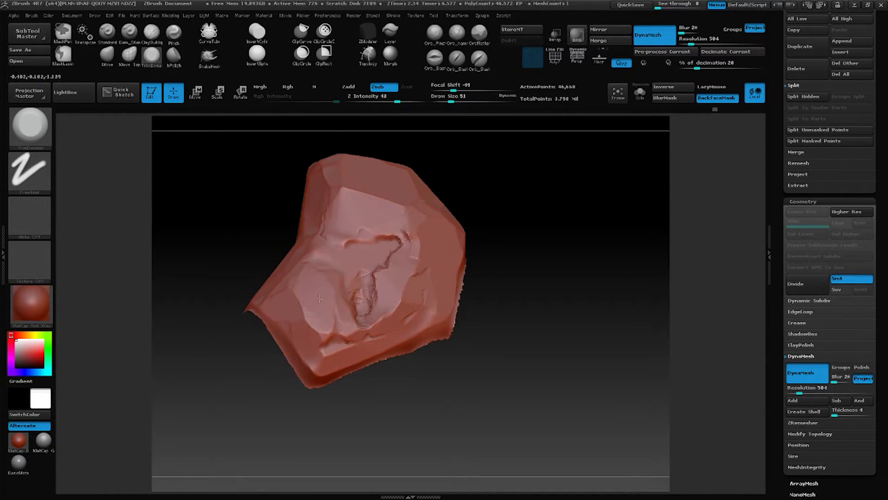
{"action": "left_click_drag", "start_coordinate": [514, 223], "coordinate": [518, 254]}
{"action": "mouse_move", "coordinate": [386, 296]}
{"action": "left_mouse_down"}
{"action": "mouse_move", "coordinate": [368, 307]}
{"action": "mouse_move", "coordinate": [348, 290]}
{"action": "left_mouse_up"}
{"action": "mouse_move", "coordinate": [395, 211]}
{"action": "left_mouse_down"}
{"action": "mouse_move", "coordinate": [407, 208]}
{"action": "mouse_move", "coordinate": [386, 207]}
{"action": "left_mouse_up"}
Show all the stones again and switch to the Move Topological brush for the area around the upper-left stone
{"action": "left_click_drag", "start_coordinate": [526, 195], "coordinate": [487, 190]}
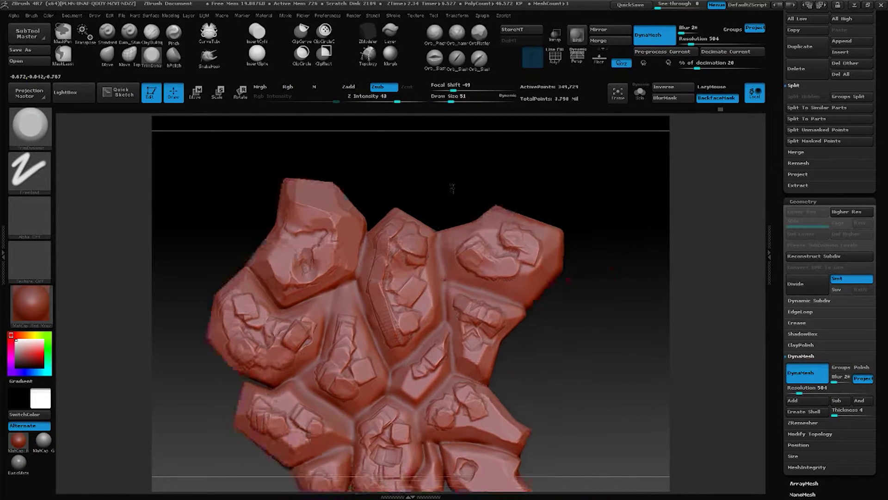
{"action": "left_click_drag", "start_coordinate": [452, 187], "coordinate": [426, 137]}
{"action": "mouse_move", "coordinate": [502, 154]}
{"action": "left_mouse_down"}
{"action": "mouse_move", "coordinate": [523, 152]}
{"action": "mouse_move", "coordinate": [517, 147]}
{"action": "left_mouse_up"}
{"action": "key", "text": "b"}
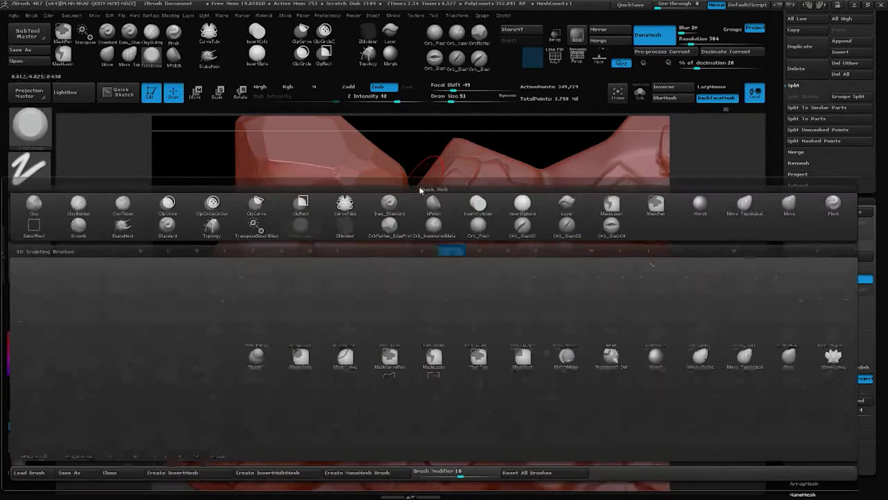
{"action": "key", "text": "m"}
{"action": "key", "text": "t"}
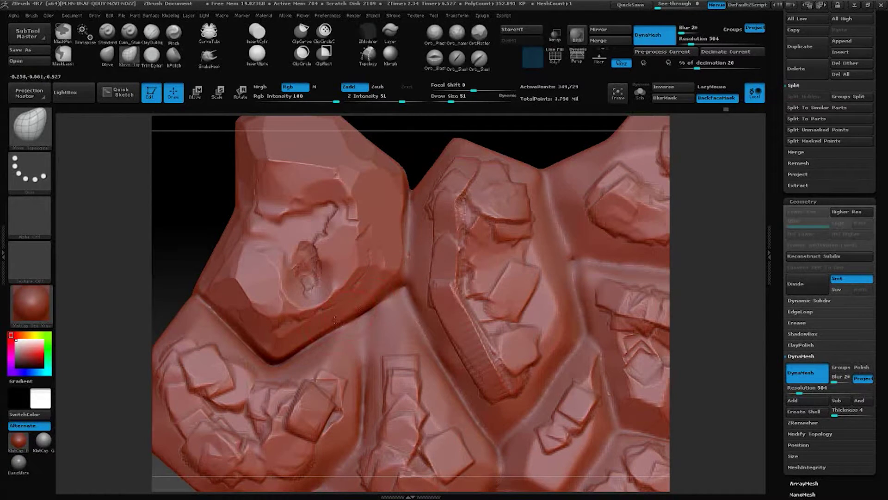
{"action": "mouse_move", "coordinate": [158, 289]}
{"action": "left_mouse_down", "text": "alt"}
{"action": "mouse_move", "coordinate": [179, 274]}
{"action": "mouse_move", "coordinate": [188, 235]}
{"action": "left_mouse_up", "text": "alt"}
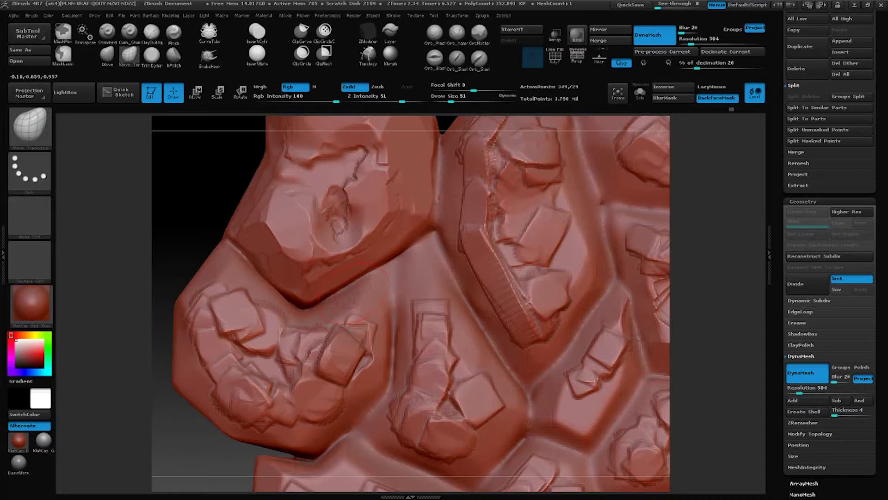
Switch to the Move brush and nudge the stones' borders so they fit more closely along the shared seams
{"action": "key", "text": "b"}
{"action": "key", "text": "m"}
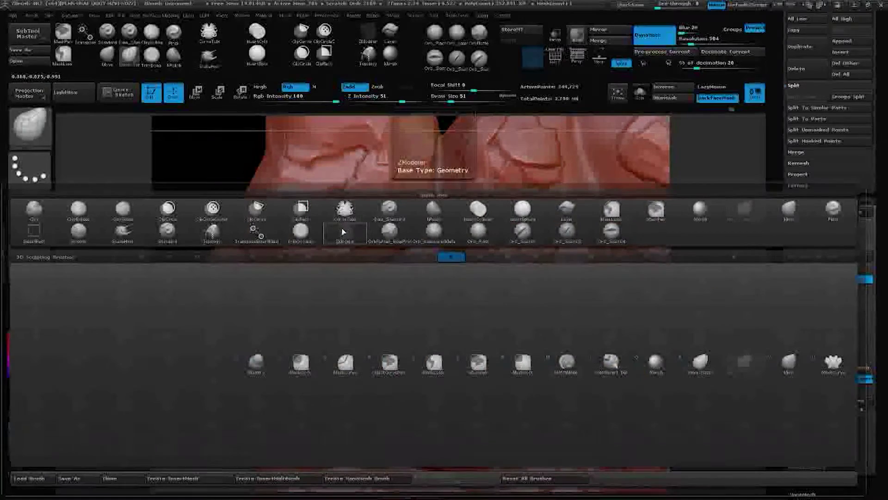
{"action": "key", "text": "v"}
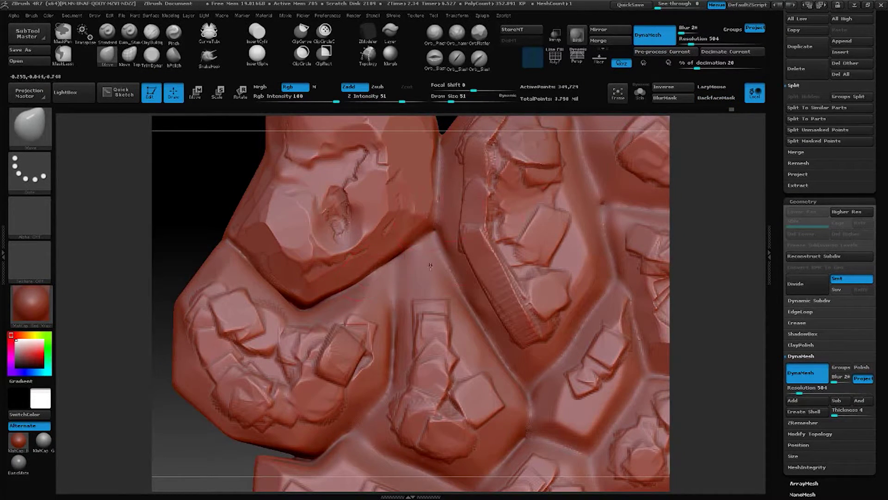
{"action": "left_click_drag", "start_coordinate": [209, 445], "coordinate": [296, 273]}
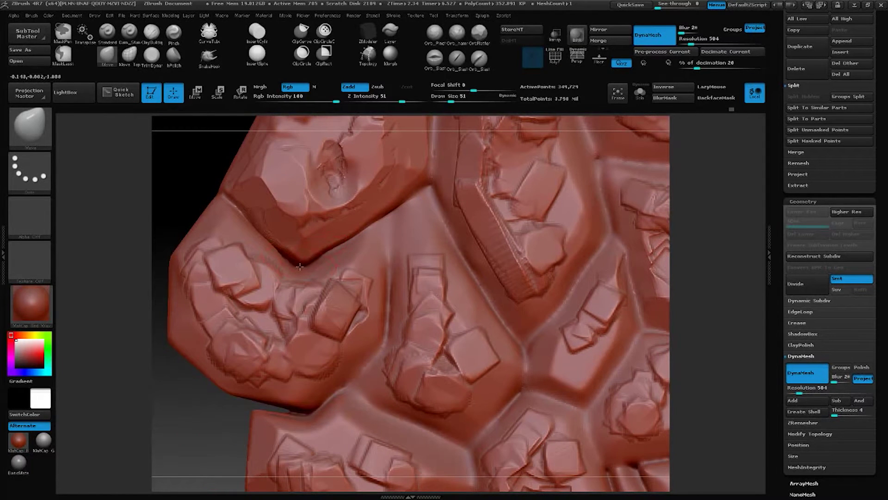
{"action": "left_click_drag", "start_coordinate": [184, 407], "coordinate": [368, 205]}
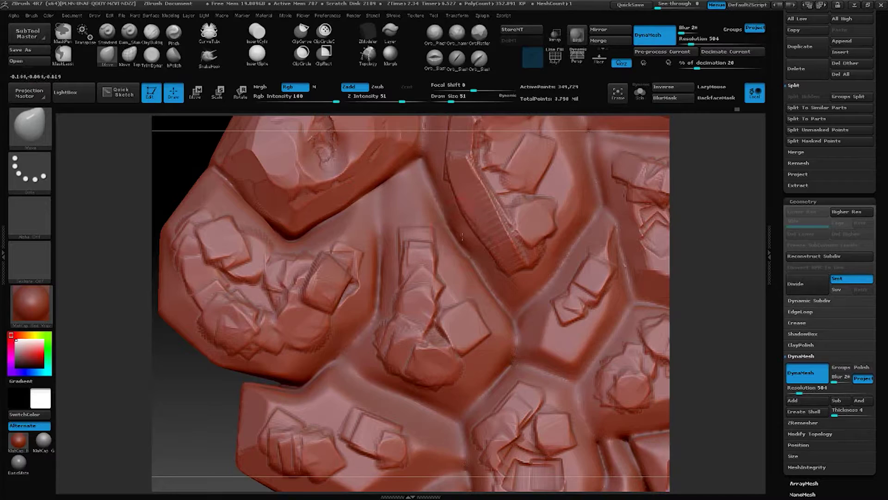
{"action": "left_click_drag", "start_coordinate": [672, 165], "coordinate": [588, 158]}
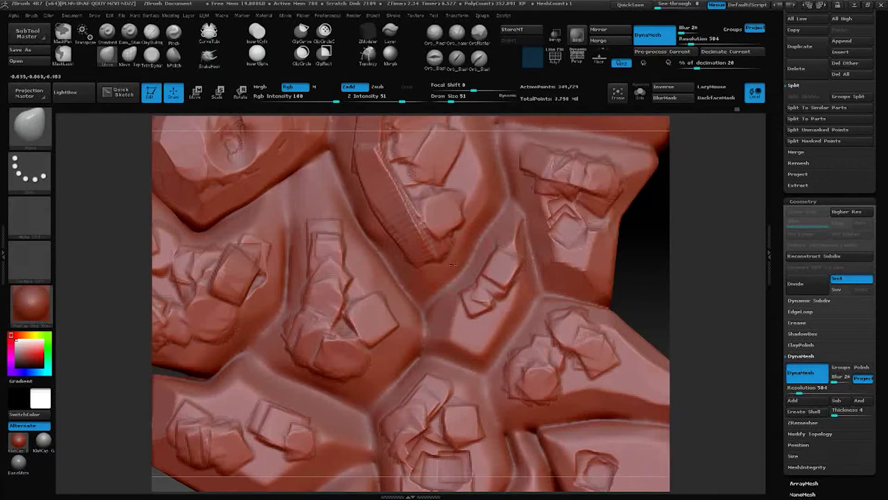
{"action": "left_click_drag", "start_coordinate": [670, 183], "coordinate": [439, 178]}
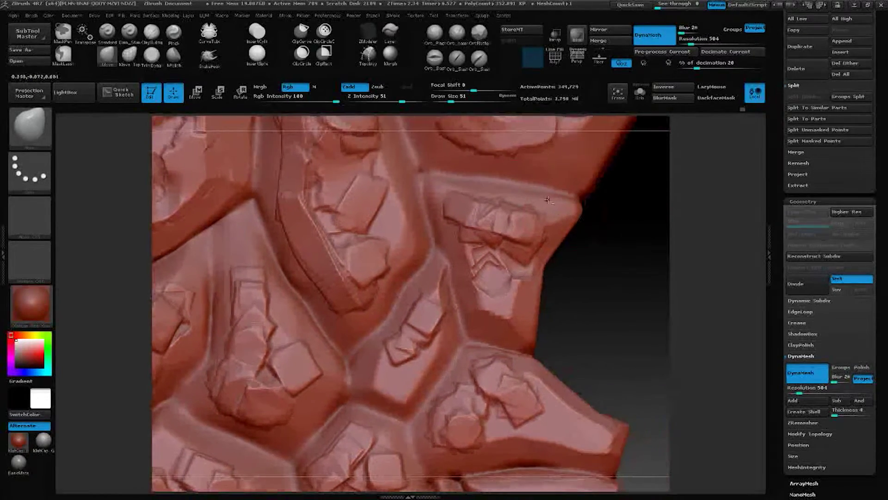
{"action": "left_click_drag", "start_coordinate": [621, 193], "coordinate": [479, 241]}
{"action": "left_click_drag", "start_coordinate": [596, 226], "coordinate": [586, 253], "text": "alt"}
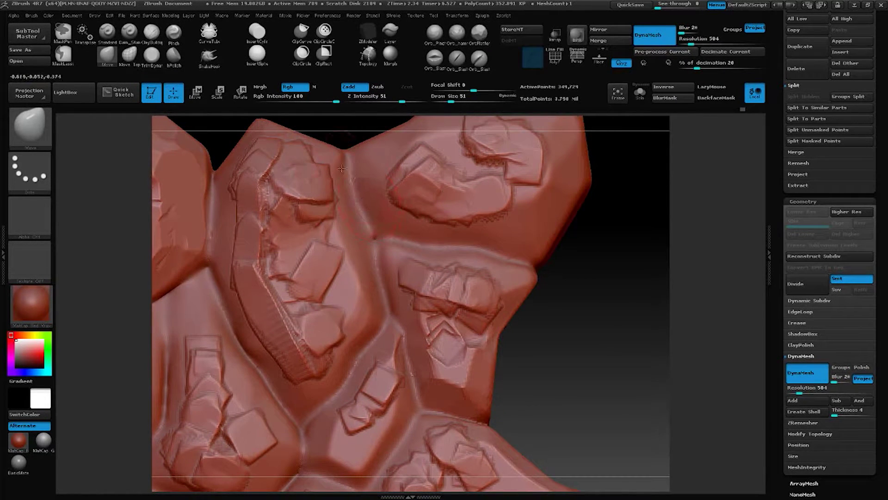
{"action": "mouse_move", "coordinate": [642, 210]}
{"action": "left_mouse_down", "text": "alt"}
{"action": "mouse_move", "coordinate": [565, 234]}
{"action": "mouse_move", "coordinate": [575, 202]}
{"action": "mouse_move", "coordinate": [592, 199]}
{"action": "mouse_move", "coordinate": [563, 227]}
{"action": "mouse_move", "coordinate": [569, 220]}
{"action": "left_mouse_up", "text": "alt"}
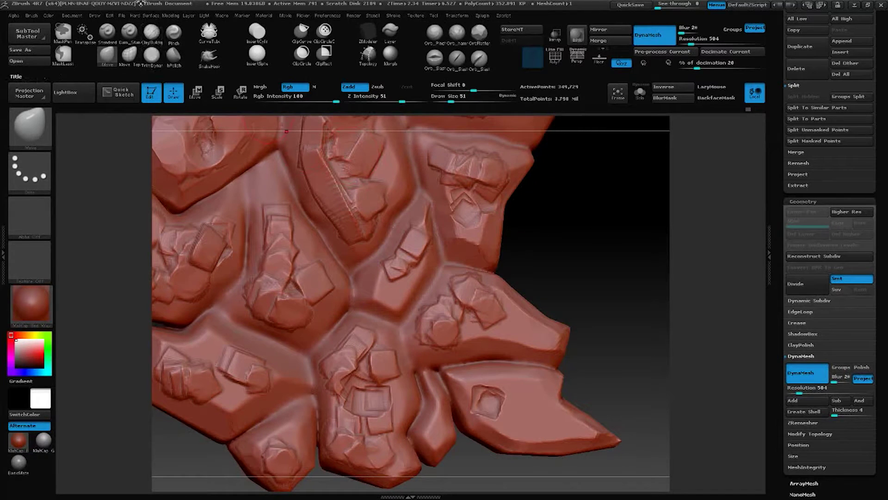
Carve the seams along both sides of the narrow central stone with the Dam_Standard brush at Draw Size 35
{"action": "left_click", "coordinate": [129, 32]}
{"action": "key", "text": "space"}
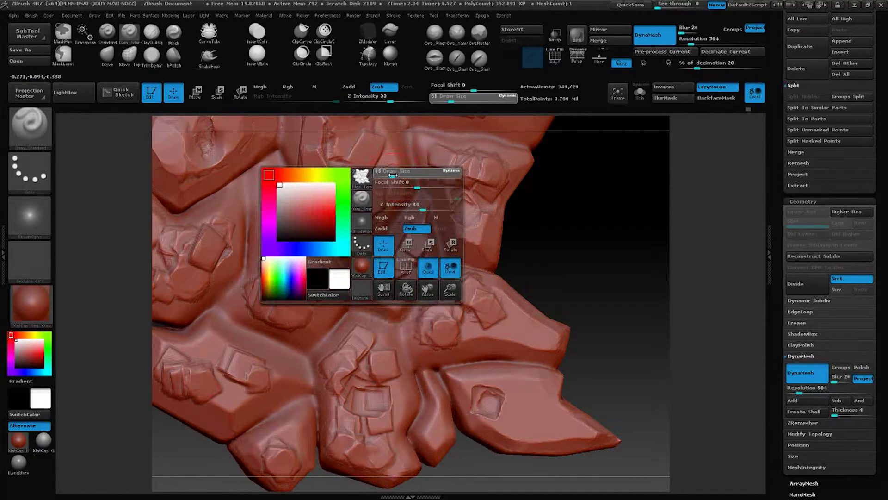
{"action": "left_click_drag", "start_coordinate": [393, 175], "coordinate": [390, 175]}
{"action": "mouse_move", "coordinate": [552, 135]}
{"action": "left_mouse_down"}
{"action": "mouse_move", "coordinate": [525, 178]}
{"action": "mouse_move", "coordinate": [537, 157]}
{"action": "mouse_move", "coordinate": [407, 135]}
{"action": "left_mouse_up"}
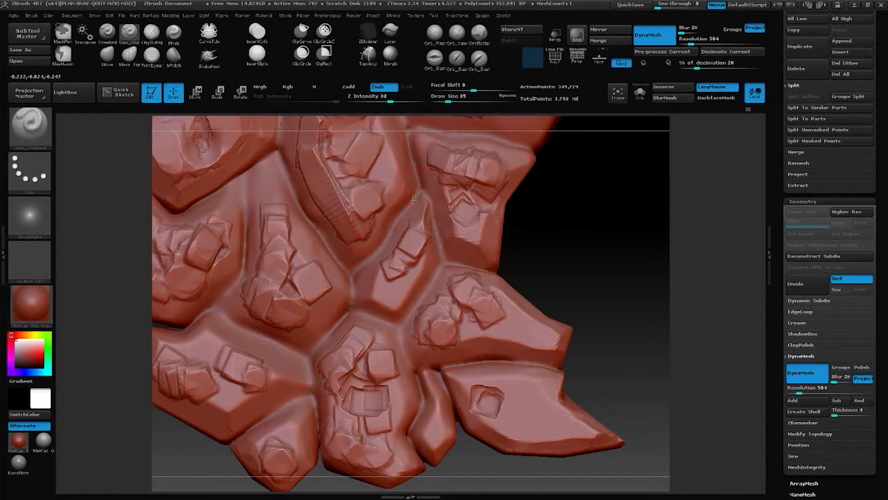
{"action": "left_click_drag", "start_coordinate": [377, 252], "coordinate": [358, 268]}
{"action": "left_click_drag", "start_coordinate": [567, 199], "coordinate": [580, 225], "text": "alt"}
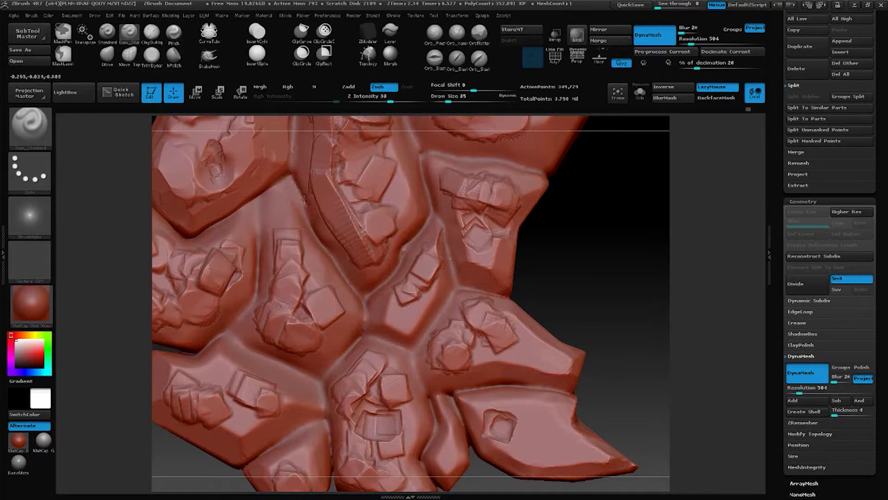
{"action": "left_click_drag", "start_coordinate": [295, 184], "coordinate": [361, 301]}
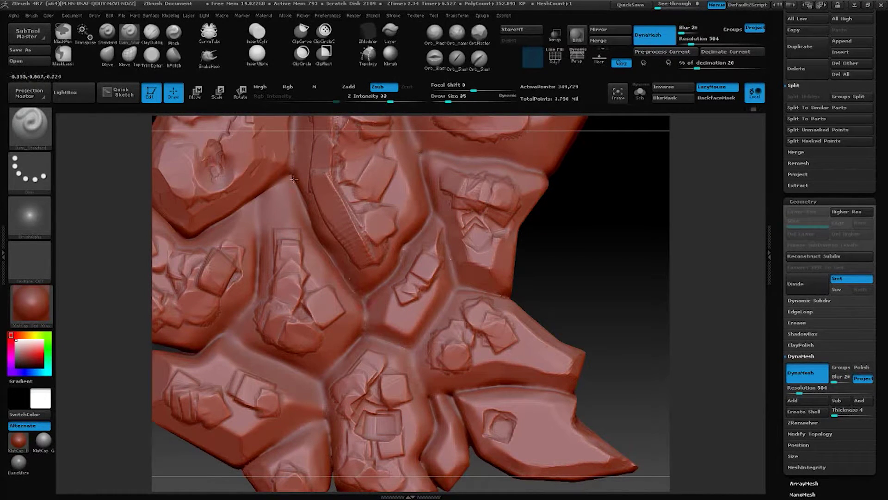
{"action": "mouse_move", "coordinate": [254, 202]}
{"action": "left_mouse_down"}
{"action": "mouse_move", "coordinate": [260, 255]}
{"action": "mouse_move", "coordinate": [248, 314]}
{"action": "mouse_move", "coordinate": [230, 331]}
{"action": "left_mouse_up"}
Deepen the seams above the lower-left stone and around the small stone beside the central one with Dam_Standard
{"action": "left_click_drag", "start_coordinate": [199, 473], "coordinate": [243, 391], "text": "alt"}
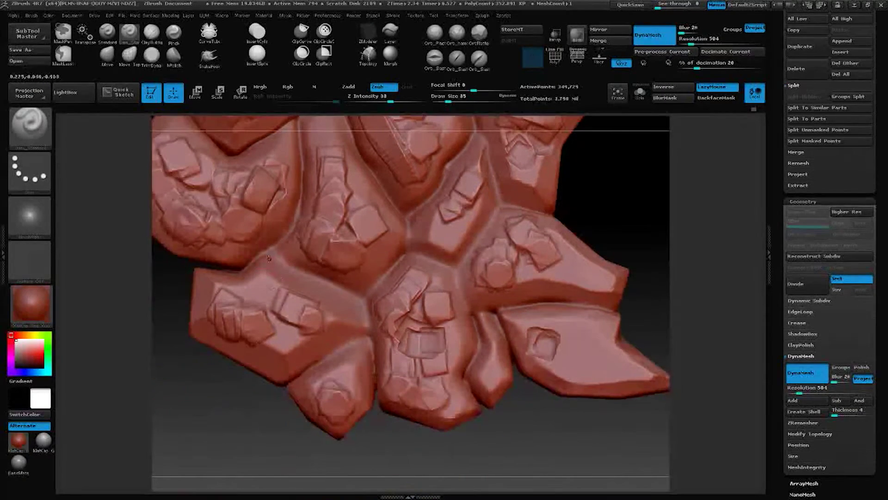
{"action": "mouse_move", "coordinate": [265, 248]}
{"action": "left_mouse_down"}
{"action": "mouse_move", "coordinate": [322, 283]}
{"action": "mouse_move", "coordinate": [365, 296]}
{"action": "mouse_move", "coordinate": [368, 329]}
{"action": "left_mouse_up"}
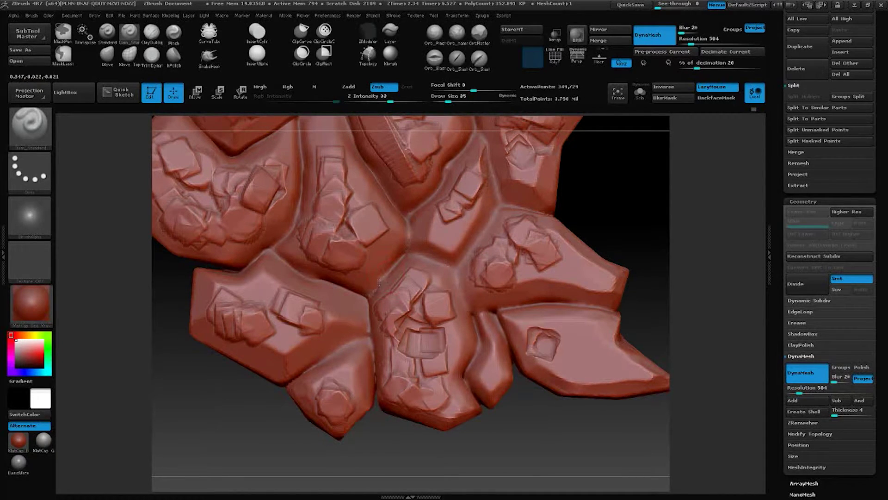
{"action": "mouse_move", "coordinate": [414, 257]}
{"action": "left_mouse_down"}
{"action": "mouse_move", "coordinate": [445, 265]}
{"action": "mouse_move", "coordinate": [500, 205]}
{"action": "mouse_move", "coordinate": [511, 168]}
{"action": "left_mouse_up"}
{"action": "left_click_drag", "start_coordinate": [597, 189], "coordinate": [414, 122]}
{"action": "left_click_drag", "start_coordinate": [442, 188], "coordinate": [452, 236]}
{"action": "left_click_drag", "start_coordinate": [545, 231], "coordinate": [548, 294], "text": "alt"}
Carve the seams around the tall upper-middle stone, including its border with the upper-left stone
{"action": "left_click_drag", "start_coordinate": [421, 173], "coordinate": [402, 141]}
{"action": "left_click_drag", "start_coordinate": [590, 192], "coordinate": [585, 263], "text": "alt"}
{"action": "mouse_move", "coordinate": [402, 223]}
{"action": "left_mouse_down"}
{"action": "mouse_move", "coordinate": [394, 192]}
{"action": "mouse_move", "coordinate": [420, 160]}
{"action": "mouse_move", "coordinate": [449, 152]}
{"action": "left_mouse_up"}
{"action": "left_click_drag", "start_coordinate": [361, 157], "coordinate": [363, 186]}
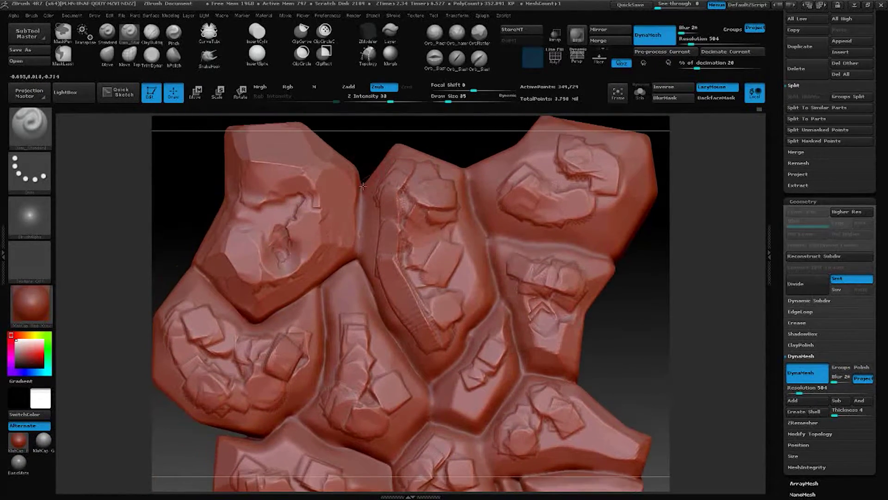
{"action": "left_click_drag", "start_coordinate": [357, 252], "coordinate": [363, 187]}
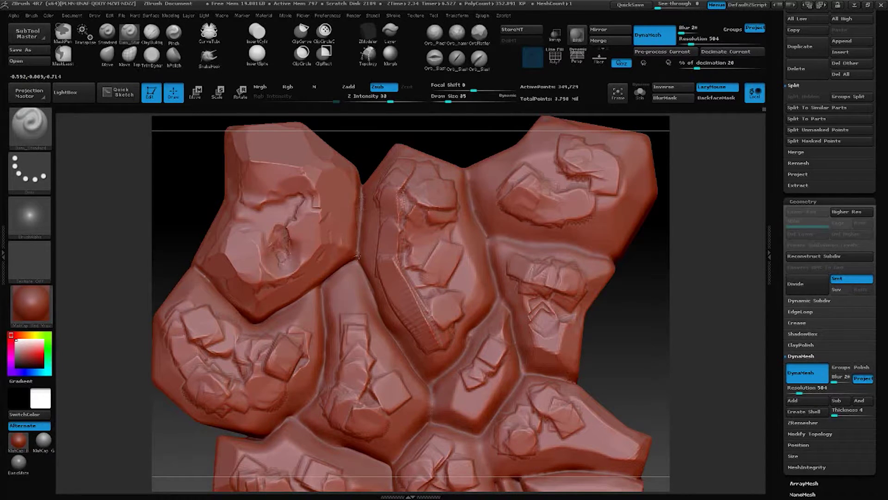
Deepen the remaining seams between the right-hand and bottom stones with Dam_Standard strokes
{"action": "left_click_drag", "start_coordinate": [684, 283], "coordinate": [571, 234]}
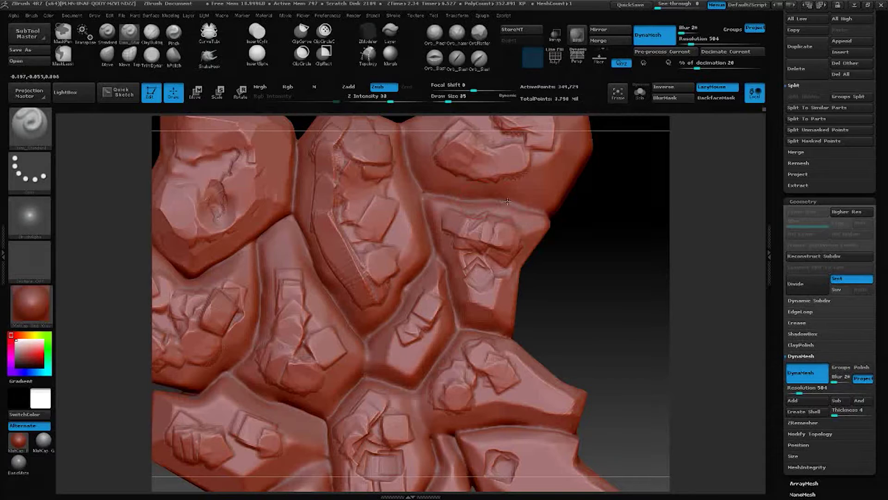
{"action": "mouse_move", "coordinate": [598, 228]}
{"action": "left_mouse_down"}
{"action": "mouse_move", "coordinate": [350, 320]}
{"action": "mouse_move", "coordinate": [302, 230]}
{"action": "left_mouse_up"}
{"action": "left_click_drag", "start_coordinate": [356, 260], "coordinate": [388, 269]}
{"action": "left_click_drag", "start_coordinate": [401, 315], "coordinate": [359, 340]}
{"action": "left_click_drag", "start_coordinate": [398, 320], "coordinate": [376, 328]}
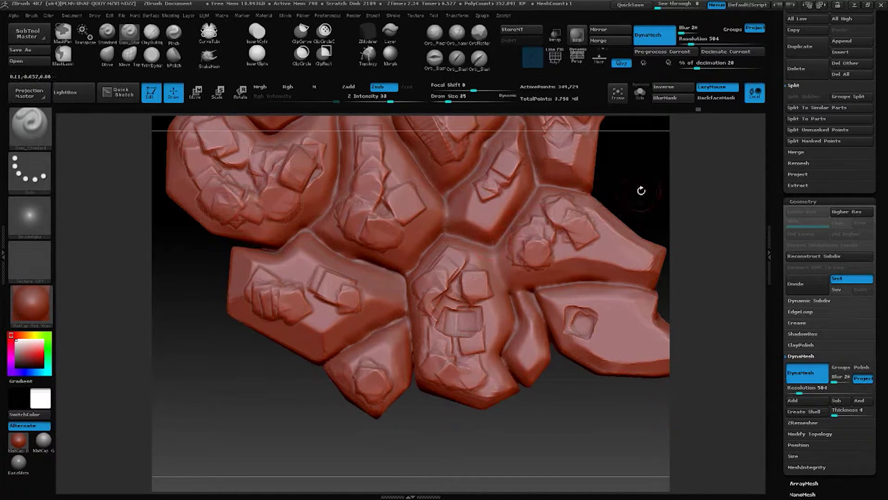
{"action": "left_click_drag", "start_coordinate": [637, 191], "coordinate": [559, 168], "text": "alt"}
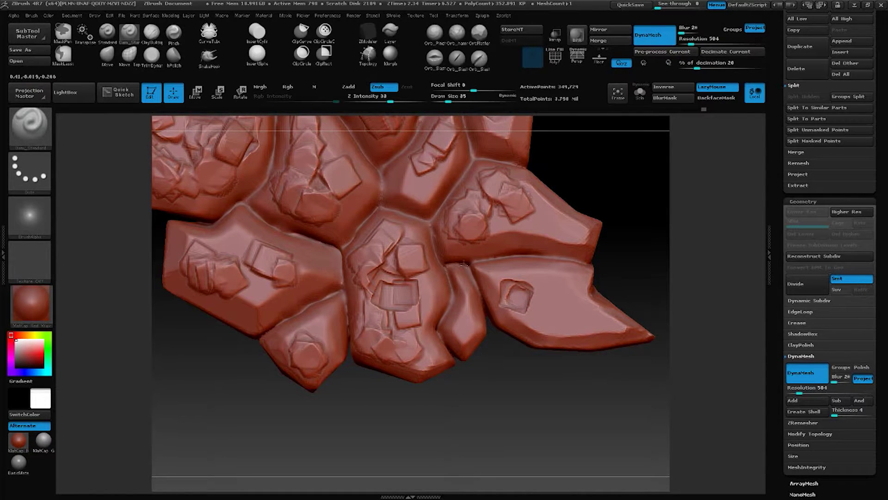
{"action": "mouse_move", "coordinate": [626, 244]}
{"action": "left_mouse_down", "text": "alt"}
{"action": "mouse_move", "coordinate": [603, 196]}
{"action": "mouse_move", "coordinate": [603, 240]}
{"action": "mouse_move", "coordinate": [595, 234]}
{"action": "mouse_move", "coordinate": [605, 242]}
{"action": "left_mouse_up", "text": "alt"}
{"action": "left_click_drag", "start_coordinate": [586, 208], "coordinate": [587, 237], "text": "alt"}
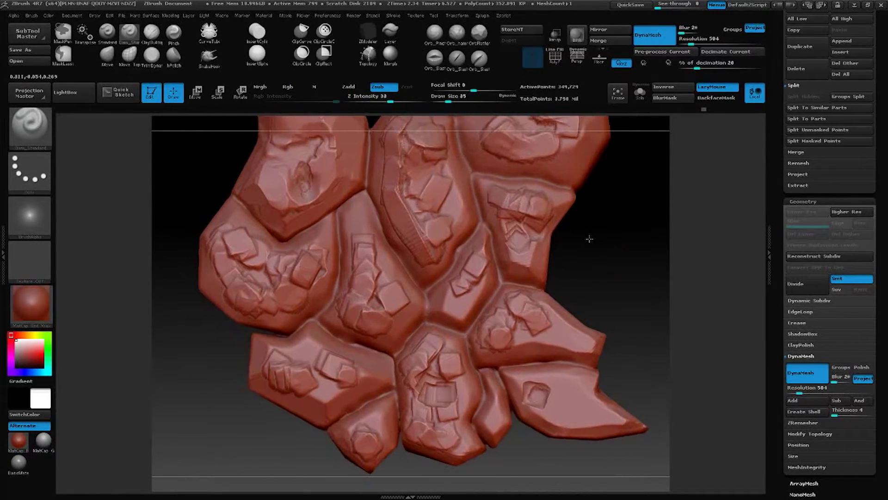
Build up the narrow central stone's upper neck with the ClayTubes brush and isolate that stone
{"action": "key", "text": "b"}
{"action": "key", "text": "c"}
{"action": "key", "text": "t"}
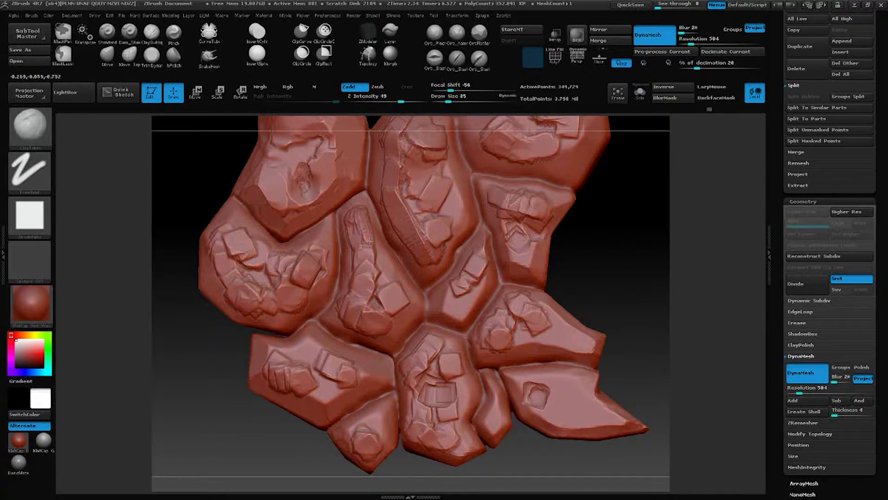
{"action": "left_click", "coordinate": [371, 224], "text": "ctrl+shift"}
{"action": "left_click_drag", "start_coordinate": [414, 214], "coordinate": [370, 211]}
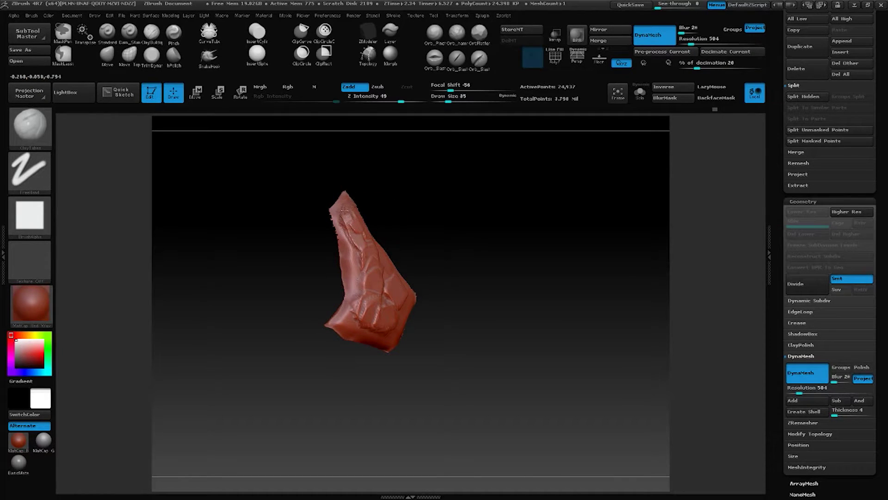
{"action": "mouse_move", "coordinate": [387, 226]}
{"action": "left_mouse_down"}
{"action": "mouse_move", "coordinate": [394, 220]}
{"action": "mouse_move", "coordinate": [387, 209]}
{"action": "mouse_move", "coordinate": [349, 192]}
{"action": "left_mouse_up"}
Flatten the tip and upper neck of the isolated central stone into planes with TrimDynamic
{"action": "key", "text": "b"}
{"action": "key", "text": "t"}
{"action": "key", "text": "d"}
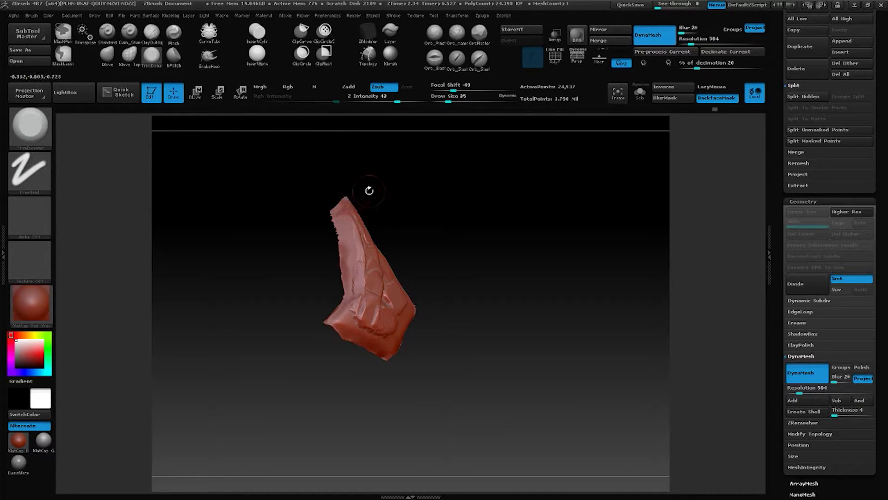
{"action": "left_click_drag", "start_coordinate": [356, 196], "coordinate": [347, 204]}
{"action": "left_click_drag", "start_coordinate": [403, 194], "coordinate": [361, 228]}
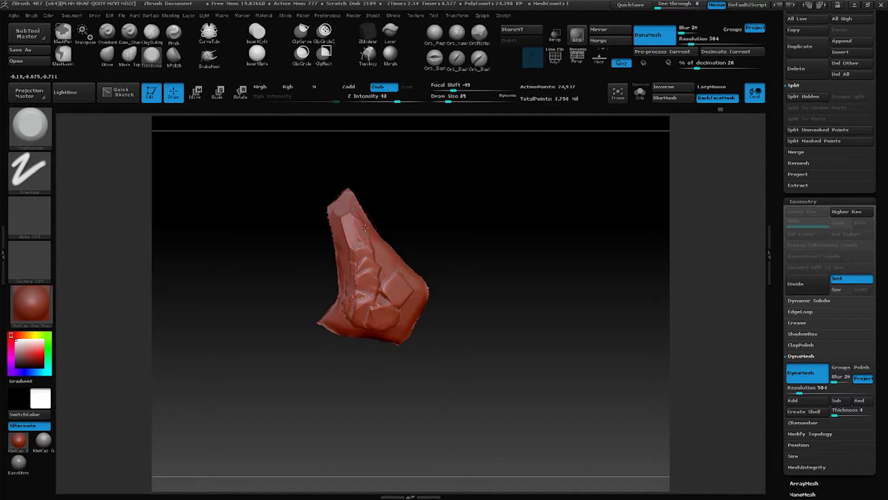
Show all the stones and trim the central stone's long upper ridge with TrimDynamic at Draw Size 54
{"action": "left_click", "coordinate": [436, 190], "text": "ctrl+shift"}
{"action": "left_click_drag", "start_coordinate": [540, 155], "coordinate": [355, 236]}
{"action": "mouse_move", "coordinate": [483, 210]}
{"action": "left_mouse_down"}
{"action": "mouse_move", "coordinate": [351, 213]}
{"action": "mouse_move", "coordinate": [365, 207]}
{"action": "left_mouse_up"}
{"action": "key", "text": "space"}
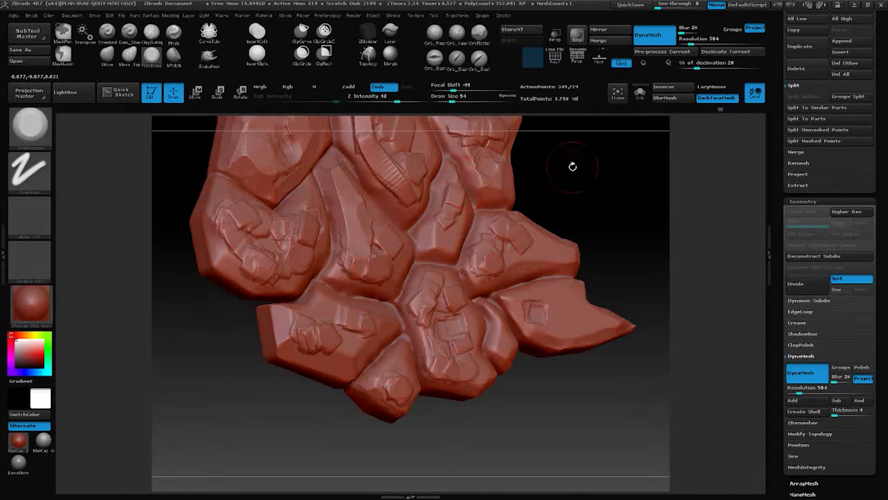
{"action": "left_click_drag", "start_coordinate": [570, 167], "coordinate": [560, 173]}
Isolate the central stone again and plane its long right slope and right side with TrimDynamic
{"action": "left_click", "coordinate": [392, 218], "text": "ctrl+shift"}
{"action": "left_click_drag", "start_coordinate": [369, 202], "coordinate": [354, 181]}
{"action": "mouse_move", "coordinate": [414, 192]}
{"action": "left_mouse_down"}
{"action": "mouse_move", "coordinate": [383, 204]}
{"action": "mouse_move", "coordinate": [401, 192]}
{"action": "mouse_move", "coordinate": [358, 167]}
{"action": "left_mouse_up"}
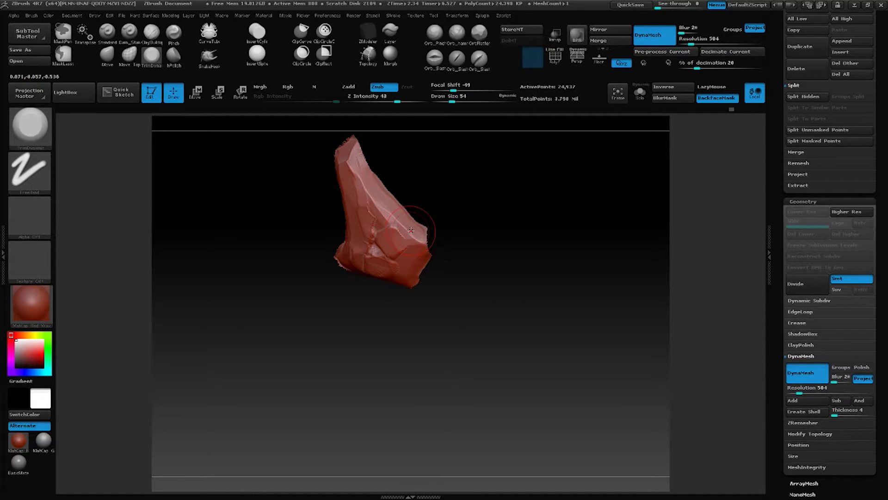
{"action": "left_click_drag", "start_coordinate": [440, 214], "coordinate": [460, 198]}
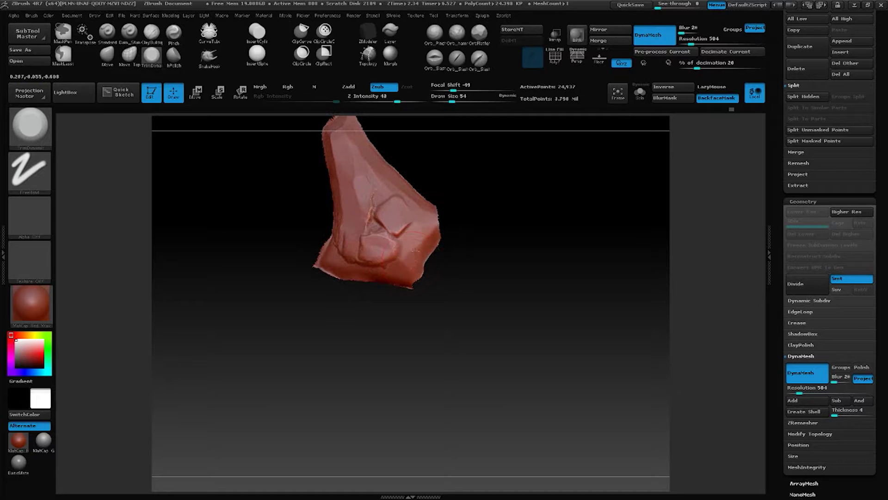
{"action": "left_click_drag", "start_coordinate": [463, 243], "coordinate": [458, 224]}
Flatten the raised blocks on the central stone's wide lower face and its lower edges into broad facets
{"action": "mouse_move", "coordinate": [352, 263]}
{"action": "left_mouse_down"}
{"action": "mouse_move", "coordinate": [337, 263]}
{"action": "mouse_move", "coordinate": [405, 271]}
{"action": "left_mouse_up"}
{"action": "mouse_move", "coordinate": [366, 246]}
{"action": "left_mouse_down"}
{"action": "mouse_move", "coordinate": [377, 252]}
{"action": "mouse_move", "coordinate": [363, 236]}
{"action": "left_mouse_up"}
{"action": "mouse_move", "coordinate": [445, 208]}
{"action": "left_mouse_down"}
{"action": "mouse_move", "coordinate": [437, 178]}
{"action": "mouse_move", "coordinate": [441, 191]}
{"action": "left_mouse_up"}
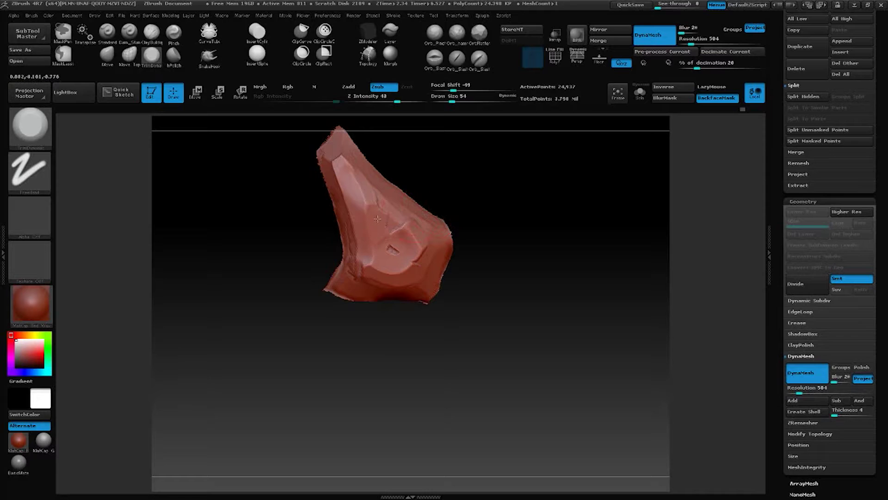
{"action": "mouse_move", "coordinate": [394, 270]}
{"action": "left_mouse_down"}
{"action": "mouse_move", "coordinate": [371, 267]}
{"action": "mouse_move", "coordinate": [404, 269]}
{"action": "mouse_move", "coordinate": [404, 229]}
{"action": "left_mouse_up"}
{"action": "left_click_drag", "start_coordinate": [434, 189], "coordinate": [447, 187]}
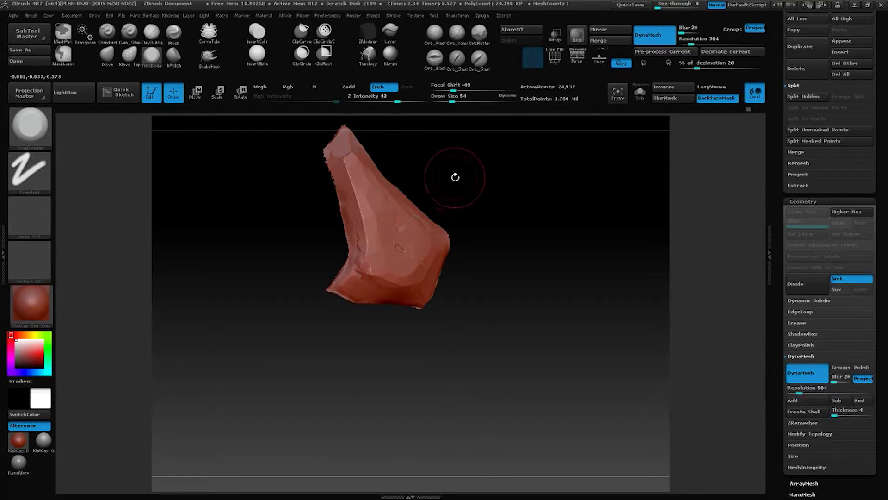
Show all the stones and chisel the central stone's lower and right edges with TrimDynamic at Draw Size 29
{"action": "left_click", "coordinate": [464, 217], "text": "ctrl+shift"}
{"action": "mouse_move", "coordinate": [581, 181]}
{"action": "left_mouse_down", "text": "alt"}
{"action": "mouse_move", "coordinate": [625, 168]}
{"action": "mouse_move", "coordinate": [569, 156]}
{"action": "mouse_move", "coordinate": [606, 212]}
{"action": "mouse_move", "coordinate": [595, 235]}
{"action": "mouse_move", "coordinate": [590, 226]}
{"action": "mouse_move", "coordinate": [623, 240]}
{"action": "left_mouse_up", "text": "alt"}
{"action": "left_click_drag", "start_coordinate": [609, 155], "coordinate": [619, 169], "text": "alt"}
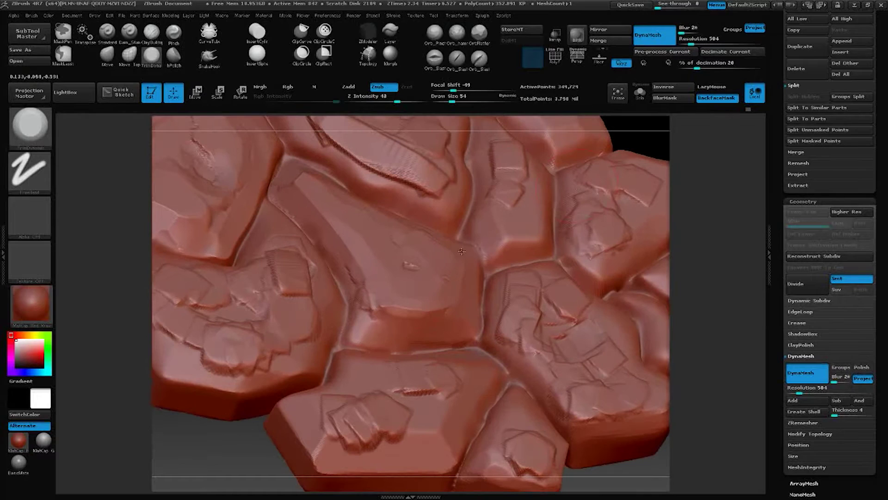
{"action": "key", "text": "space"}
{"action": "left_click_drag", "start_coordinate": [374, 302], "coordinate": [366, 302]}
{"action": "mouse_move", "coordinate": [250, 452]}
{"action": "left_mouse_down", "text": "alt"}
{"action": "mouse_move", "coordinate": [271, 407]}
{"action": "mouse_move", "coordinate": [294, 394]}
{"action": "left_mouse_up", "text": "alt"}
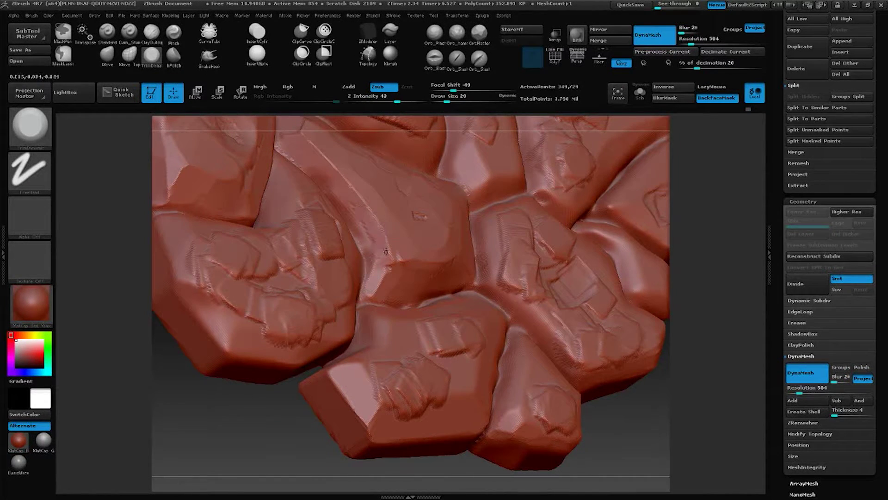
{"action": "left_click_drag", "start_coordinate": [286, 404], "coordinate": [414, 268]}
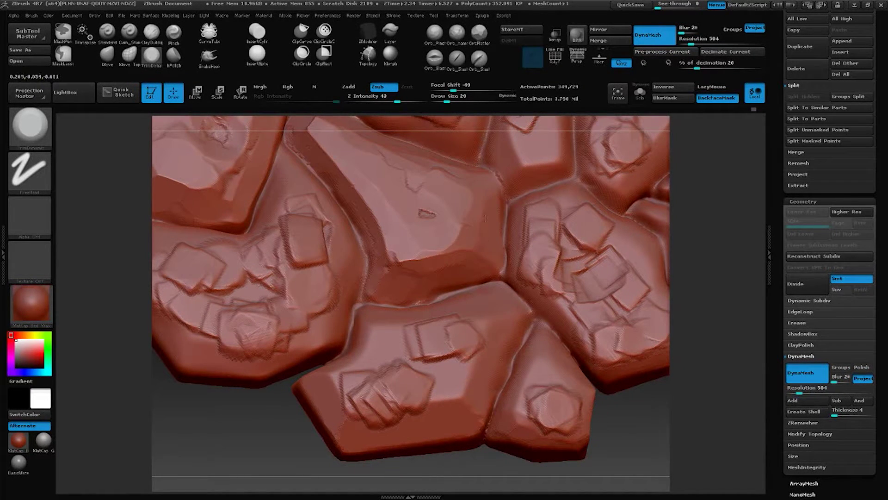
{"action": "right_click_drag", "start_coordinate": [583, 172], "coordinate": [613, 140]}
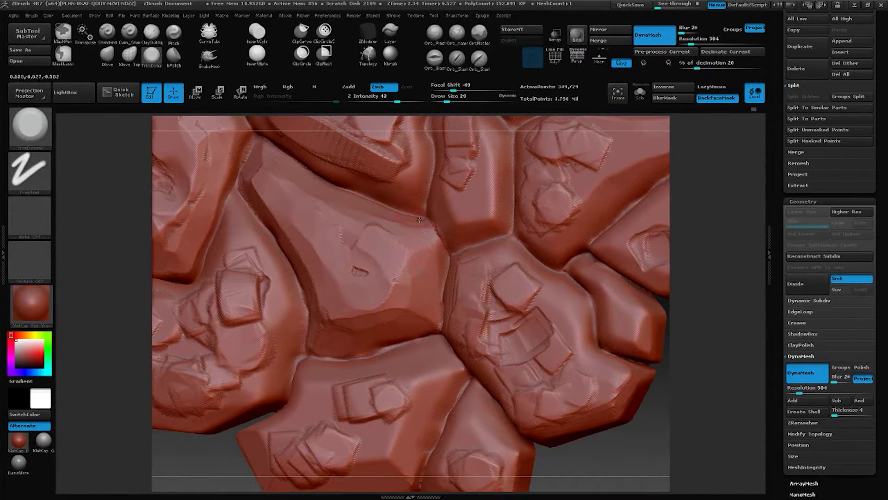
Carve the seams along the central stone's upper right edge and its right-hand neighbours deeper with Dam_Standard at Draw Size 29
{"action": "left_click", "coordinate": [151, 33]}
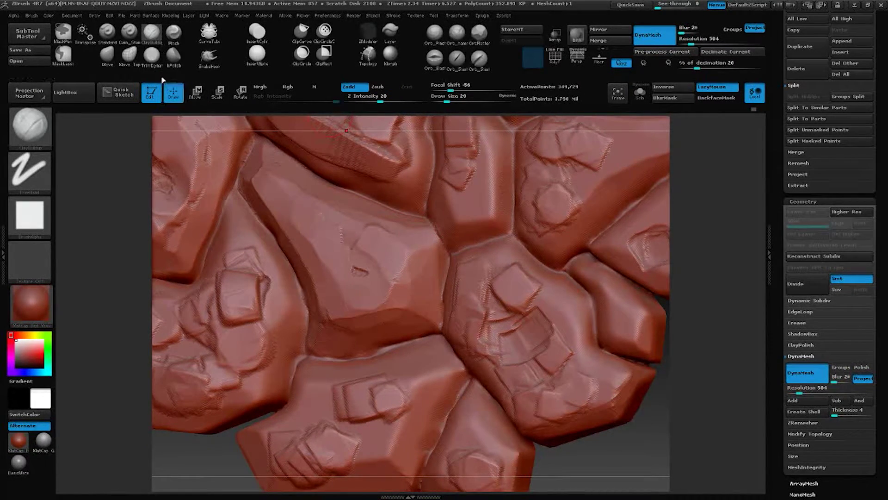
{"action": "left_click", "coordinate": [129, 33]}
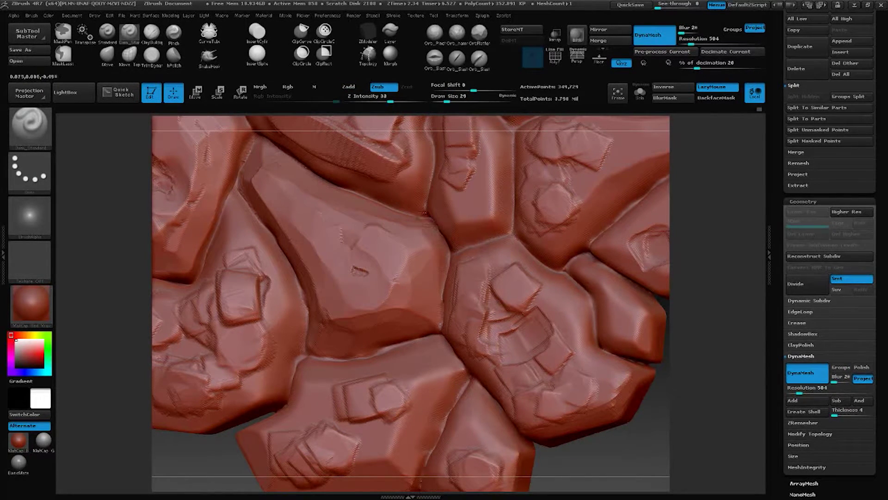
{"action": "left_click_drag", "start_coordinate": [477, 253], "coordinate": [503, 233]}
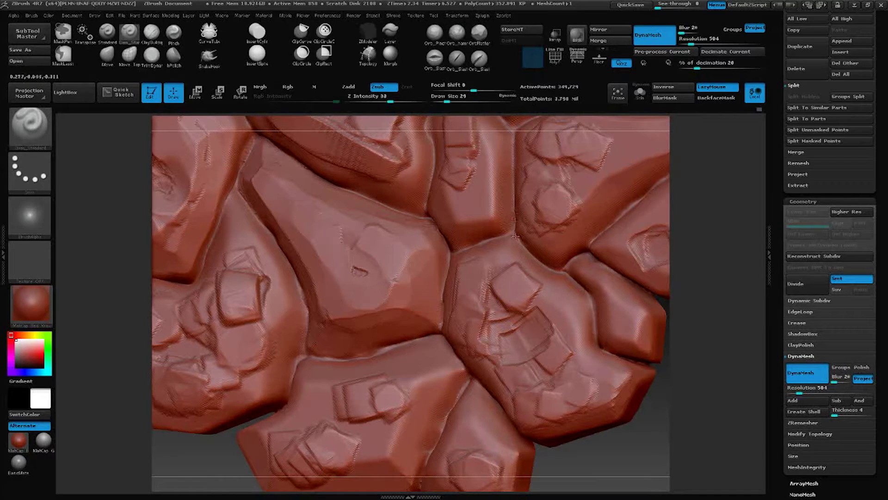
{"action": "left_click_drag", "start_coordinate": [203, 466], "coordinate": [206, 455]}
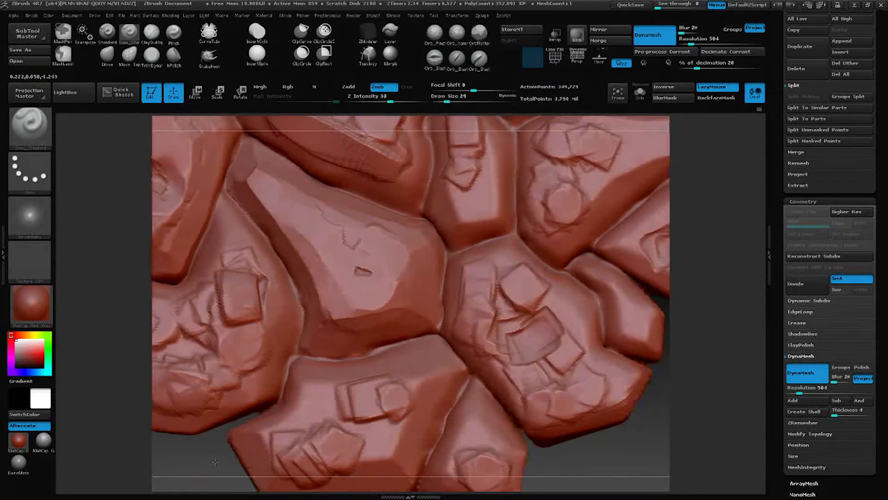
{"action": "mouse_move", "coordinate": [703, 181]}
{"action": "left_mouse_down", "text": "alt"}
{"action": "mouse_move", "coordinate": [586, 159]}
{"action": "mouse_move", "coordinate": [644, 168]}
{"action": "mouse_move", "coordinate": [629, 174]}
{"action": "mouse_move", "coordinate": [599, 253]}
{"action": "mouse_move", "coordinate": [587, 251]}
{"action": "left_mouse_up", "text": "alt"}
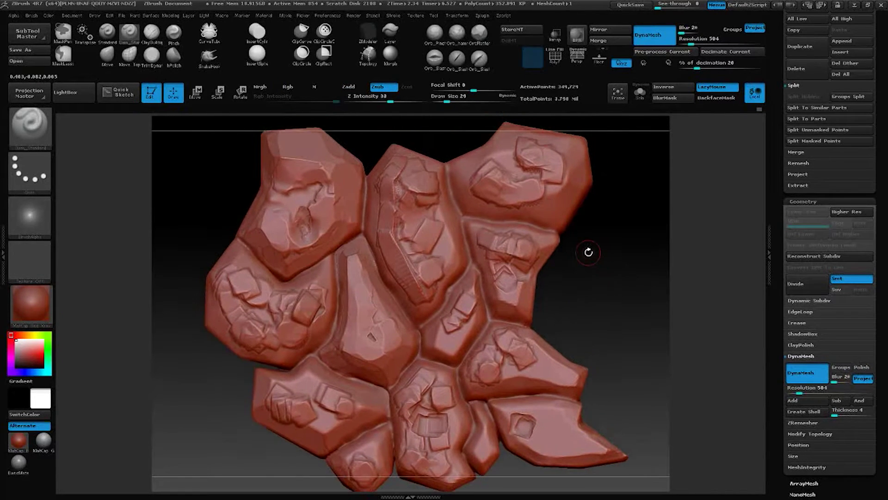
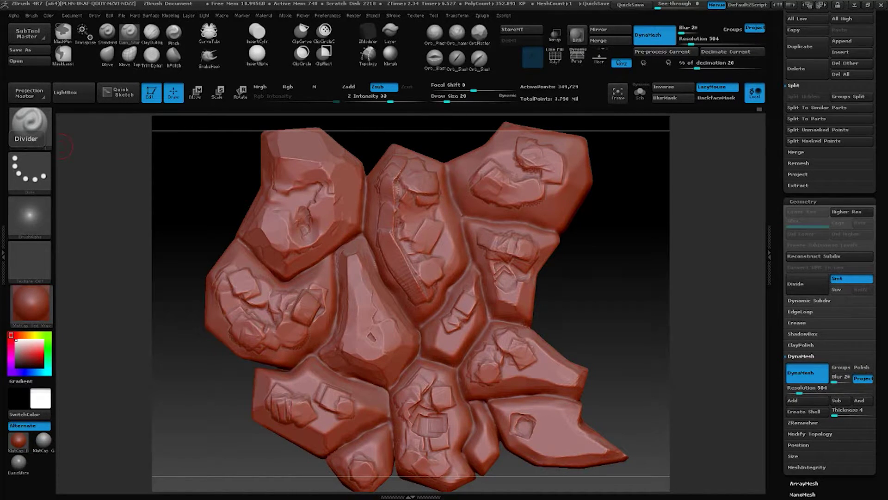
Tighten the seams between the upper-left, upper-middle and central stones with the Pinch brush at Draw Size 33
{"action": "mouse_move", "coordinate": [606, 220]}
{"action": "left_mouse_down"}
{"action": "mouse_move", "coordinate": [624, 224]}
{"action": "mouse_move", "coordinate": [606, 221]}
{"action": "left_mouse_up"}
{"action": "left_click_drag", "start_coordinate": [455, 141], "coordinate": [461, 192], "text": "alt"}
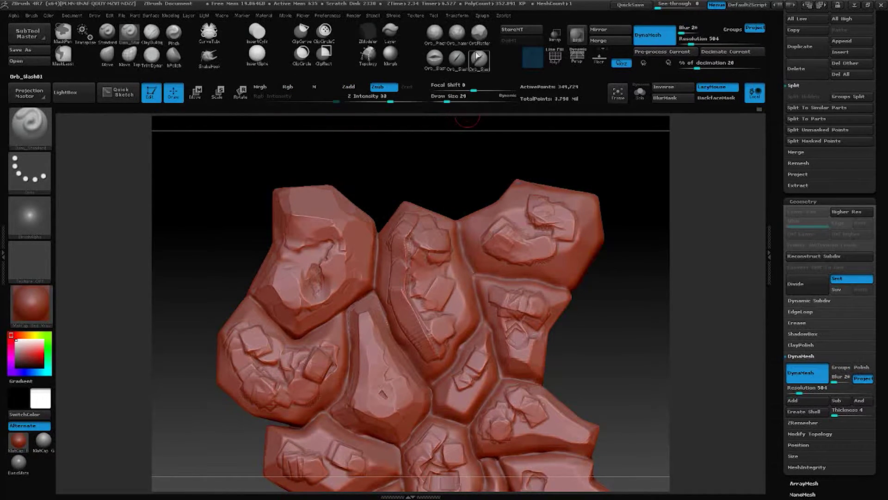
{"action": "left_click_drag", "start_coordinate": [461, 174], "coordinate": [440, 137], "text": "alt"}
{"action": "key", "text": "b"}
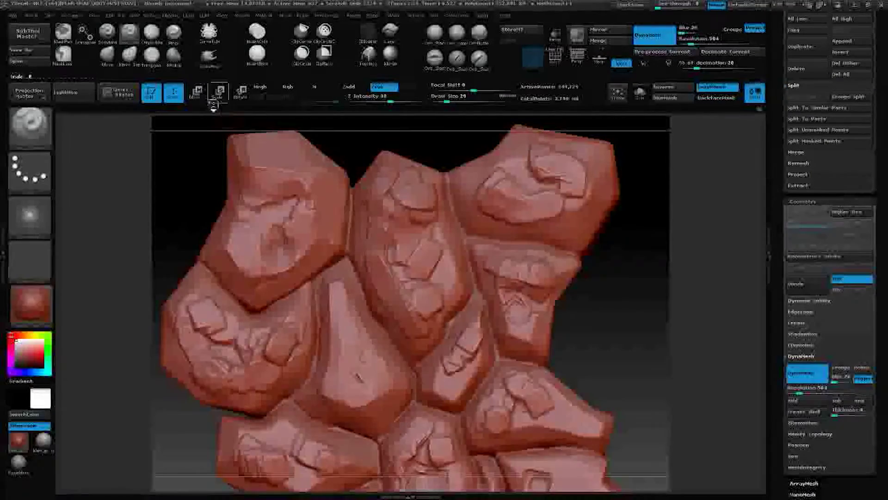
{"action": "left_click", "coordinate": [174, 35]}
{"action": "mouse_move", "coordinate": [425, 143]}
{"action": "left_mouse_down"}
{"action": "mouse_move", "coordinate": [407, 150]}
{"action": "mouse_move", "coordinate": [431, 144]}
{"action": "mouse_move", "coordinate": [434, 174]}
{"action": "mouse_move", "coordinate": [418, 169]}
{"action": "mouse_move", "coordinate": [421, 150]}
{"action": "mouse_move", "coordinate": [432, 152]}
{"action": "left_mouse_up"}
{"action": "key", "text": "space"}
{"action": "key", "text": "space"}
{"action": "left_click_drag", "start_coordinate": [341, 224], "coordinate": [336, 224]}
{"action": "left_click_drag", "start_coordinate": [356, 158], "coordinate": [363, 135], "text": "alt"}
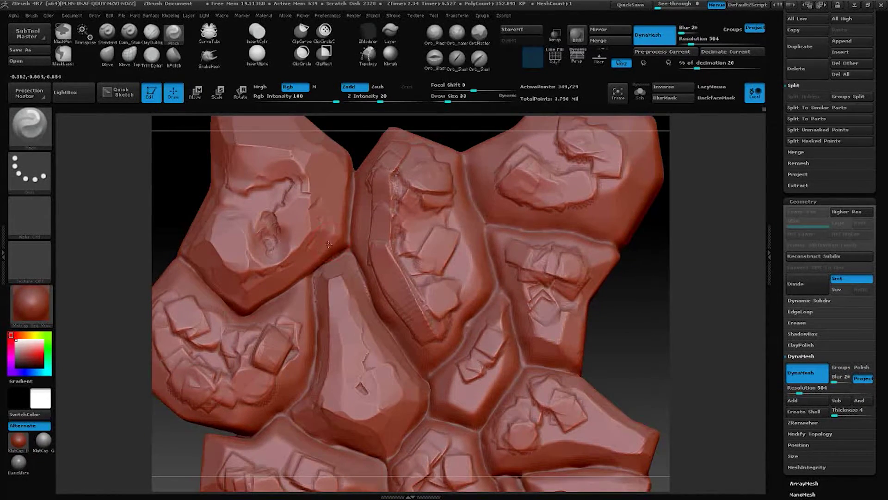
{"action": "left_click_drag", "start_coordinate": [304, 266], "coordinate": [329, 217], "text": "alt"}
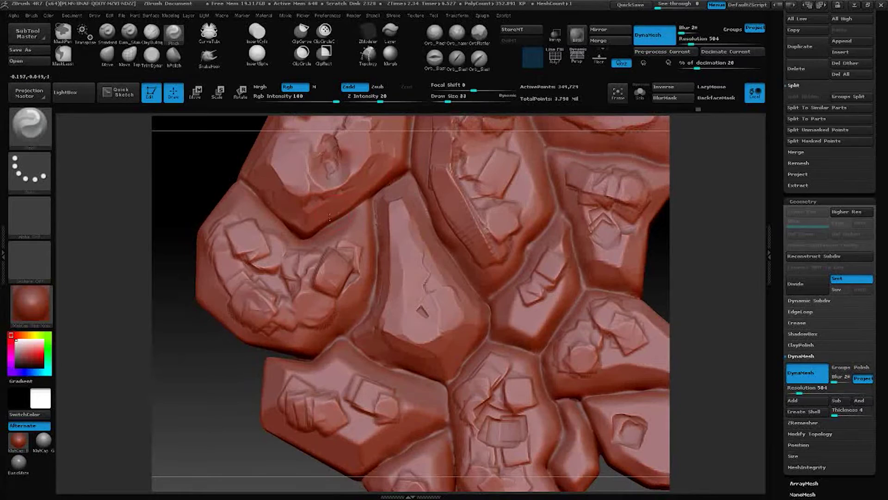
{"action": "left_click_drag", "start_coordinate": [455, 124], "coordinate": [424, 181], "text": "alt"}
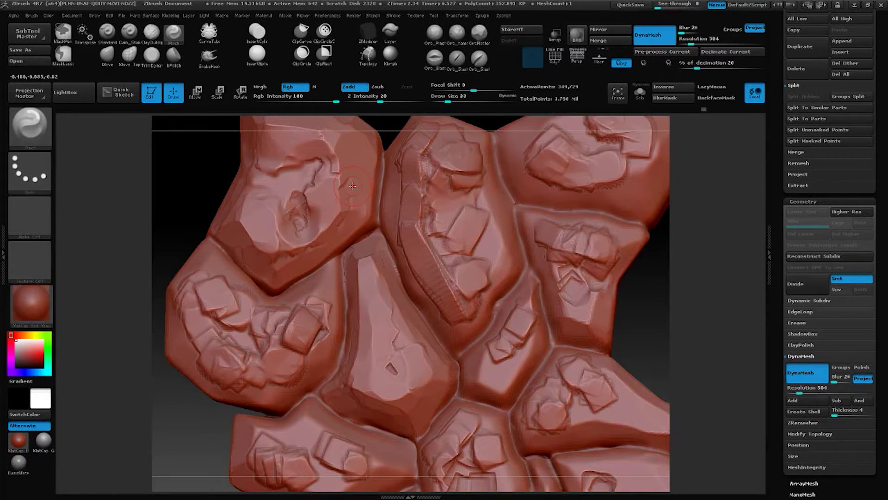
Pinch the seams and rim around the rounded left stone, where it meets the central and upper-left stones
{"action": "mouse_move", "coordinate": [206, 192]}
{"action": "left_mouse_down"}
{"action": "mouse_move", "coordinate": [208, 184]}
{"action": "mouse_move", "coordinate": [197, 222]}
{"action": "left_mouse_up"}
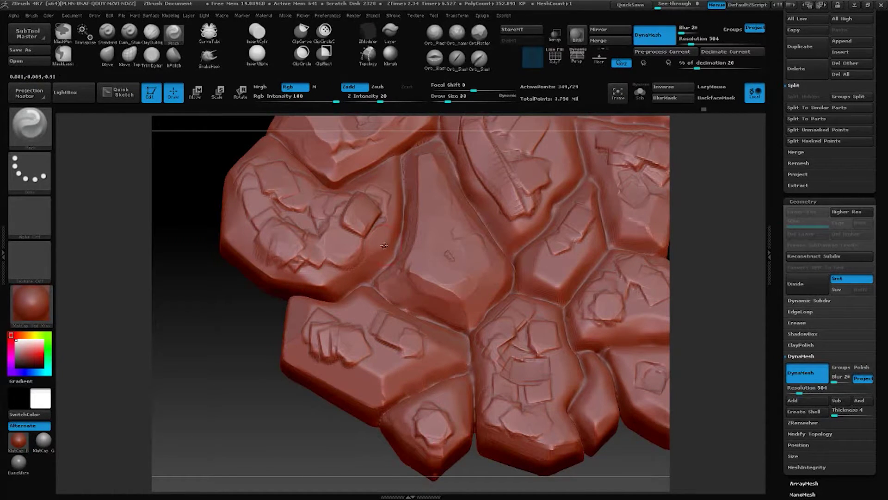
{"action": "left_click_drag", "start_coordinate": [393, 217], "coordinate": [380, 237]}
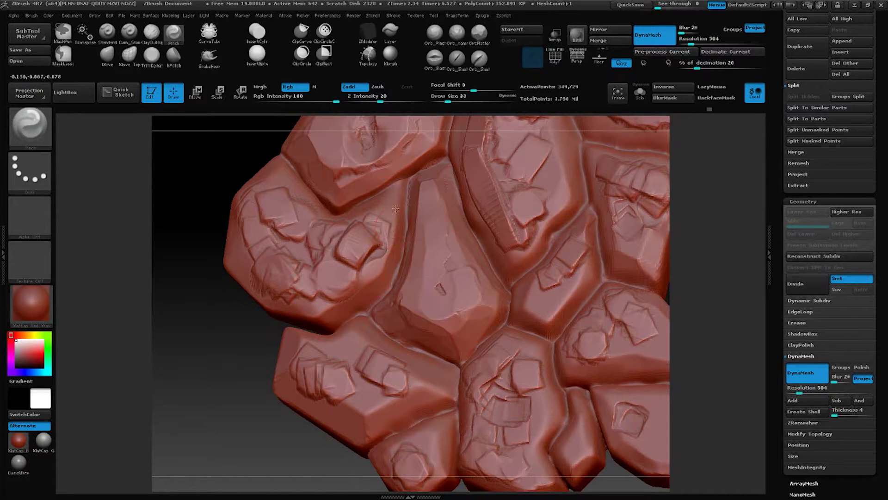
{"action": "mouse_move", "coordinate": [234, 164]}
{"action": "left_mouse_down"}
{"action": "mouse_move", "coordinate": [232, 179]}
{"action": "mouse_move", "coordinate": [375, 226]}
{"action": "left_mouse_up"}
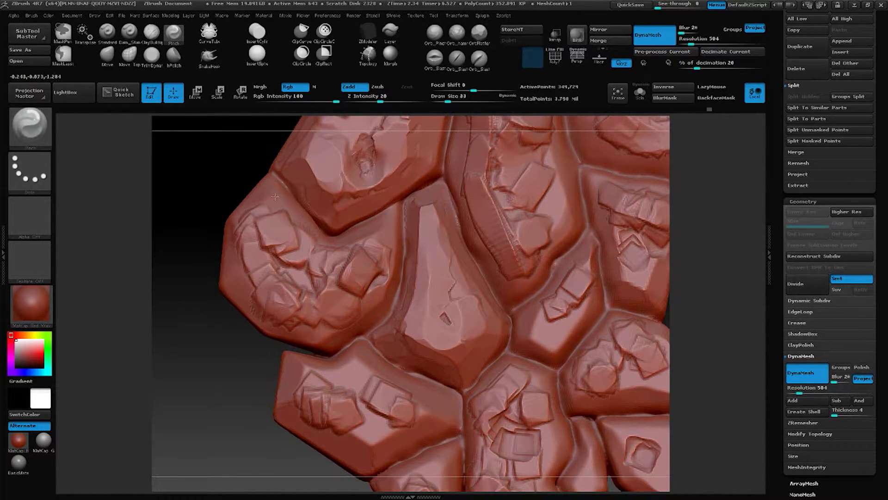
{"action": "mouse_move", "coordinate": [218, 203]}
{"action": "left_mouse_down"}
{"action": "mouse_move", "coordinate": [234, 331]}
{"action": "mouse_move", "coordinate": [282, 256]}
{"action": "left_mouse_up"}
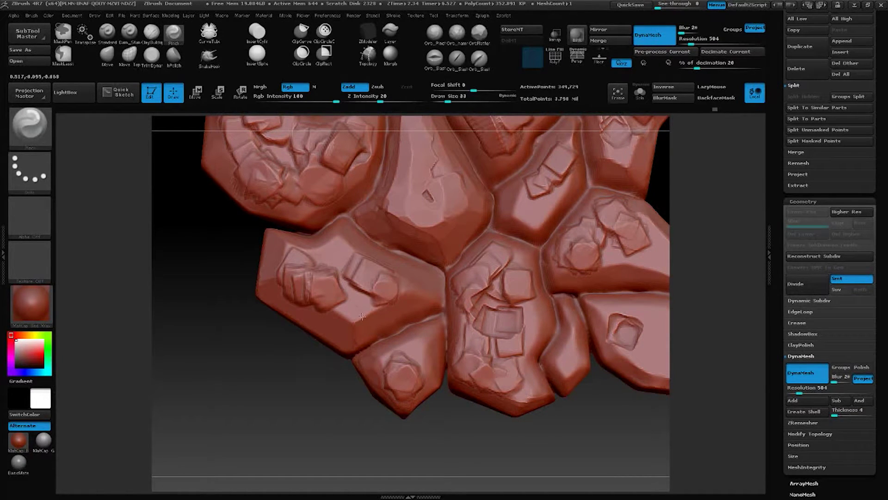
Pinch the edges and seams of the lower stones along the bottom of the cluster
{"action": "left_click_drag", "start_coordinate": [313, 376], "coordinate": [343, 329]}
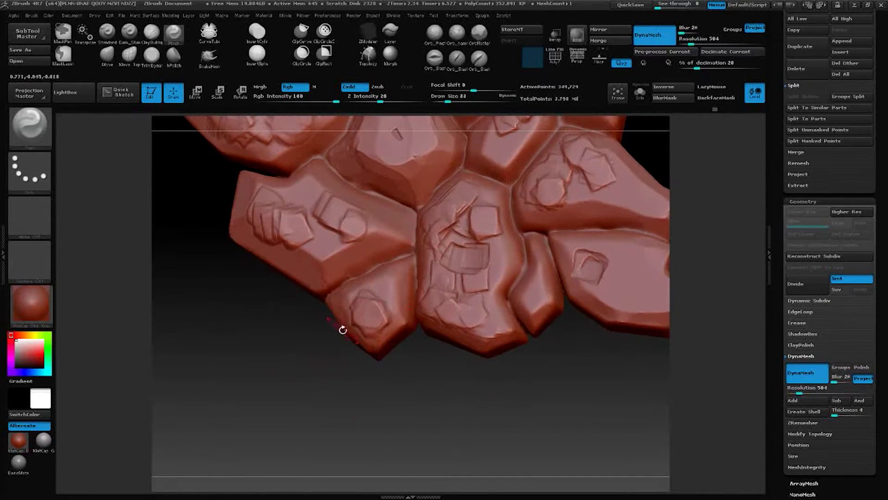
{"action": "left_click_drag", "start_coordinate": [358, 384], "coordinate": [352, 306]}
{"action": "mouse_move", "coordinate": [377, 352]}
{"action": "left_mouse_down"}
{"action": "mouse_move", "coordinate": [391, 382]}
{"action": "mouse_move", "coordinate": [346, 294]}
{"action": "left_mouse_up"}
{"action": "mouse_move", "coordinate": [428, 356]}
{"action": "left_mouse_down"}
{"action": "mouse_move", "coordinate": [398, 349]}
{"action": "mouse_move", "coordinate": [588, 255]}
{"action": "mouse_move", "coordinate": [565, 248]}
{"action": "mouse_move", "coordinate": [462, 314]}
{"action": "left_mouse_up"}
{"action": "left_click_drag", "start_coordinate": [551, 277], "coordinate": [419, 350]}
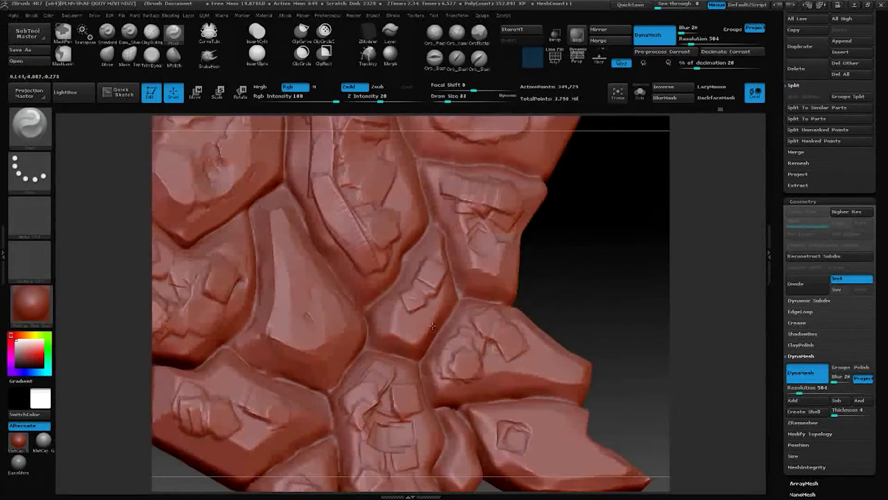
Pinch the seams between the right-hand stones and sharpen the upper-left stone's facet edges
{"action": "left_click_drag", "start_coordinate": [410, 281], "coordinate": [471, 288]}
{"action": "mouse_move", "coordinate": [550, 264]}
{"action": "left_mouse_down"}
{"action": "mouse_move", "coordinate": [549, 287]}
{"action": "mouse_move", "coordinate": [456, 207]}
{"action": "left_mouse_up"}
{"action": "mouse_move", "coordinate": [406, 169]}
{"action": "left_mouse_down"}
{"action": "mouse_move", "coordinate": [458, 187]}
{"action": "mouse_move", "coordinate": [393, 181]}
{"action": "mouse_move", "coordinate": [289, 273]}
{"action": "left_mouse_up"}
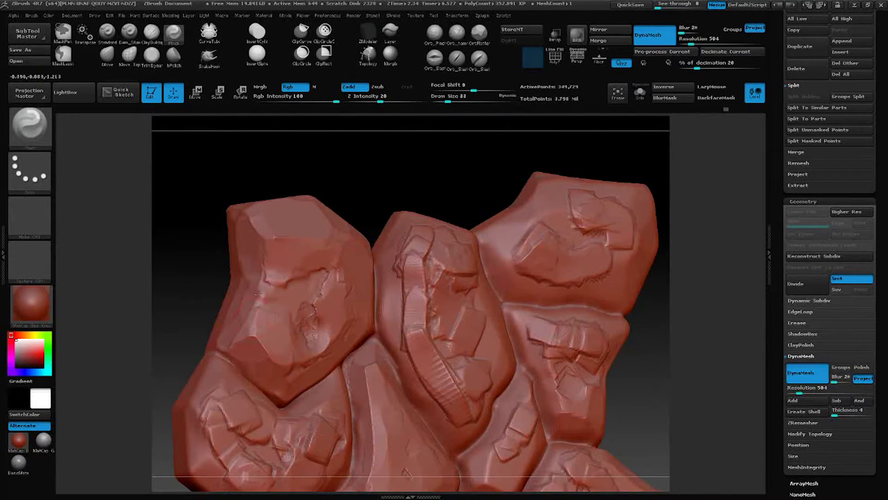
{"action": "mouse_move", "coordinate": [312, 239]}
{"action": "left_mouse_down"}
{"action": "mouse_move", "coordinate": [402, 192]}
{"action": "mouse_move", "coordinate": [311, 186]}
{"action": "mouse_move", "coordinate": [336, 197]}
{"action": "mouse_move", "coordinate": [324, 185]}
{"action": "left_mouse_up"}
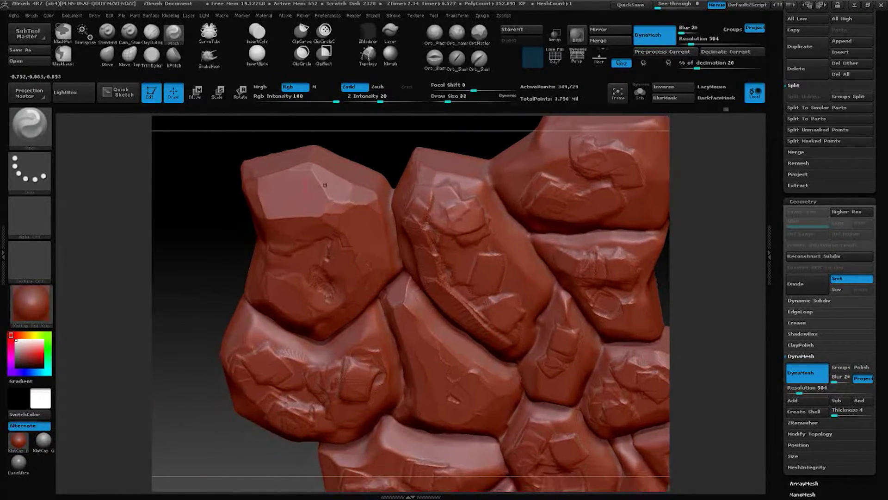
Isolate the upper-middle stone and plane its right slope with TrimDynamic at Draw Size 62
{"action": "mouse_move", "coordinate": [180, 397]}
{"action": "left_mouse_down"}
{"action": "mouse_move", "coordinate": [228, 412]}
{"action": "mouse_move", "coordinate": [218, 393]}
{"action": "mouse_move", "coordinate": [236, 372]}
{"action": "mouse_move", "coordinate": [513, 188]}
{"action": "mouse_move", "coordinate": [526, 250]}
{"action": "left_mouse_up"}
{"action": "left_click", "coordinate": [152, 55]}
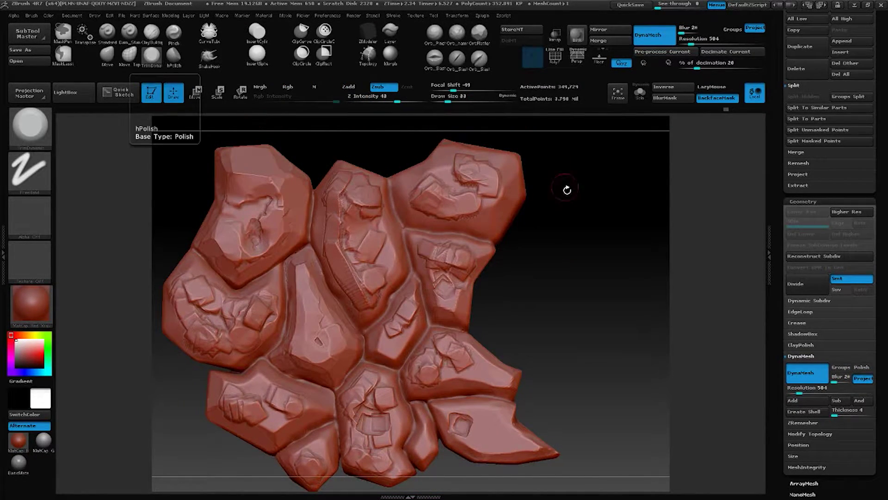
{"action": "left_click_drag", "start_coordinate": [567, 190], "coordinate": [584, 247], "text": "alt"}
{"action": "left_click", "coordinate": [439, 277], "text": "ctrl+shift"}
{"action": "mouse_move", "coordinate": [518, 175]}
{"action": "left_mouse_down"}
{"action": "mouse_move", "coordinate": [492, 188]}
{"action": "mouse_move", "coordinate": [467, 226]}
{"action": "left_mouse_up"}
{"action": "key", "text": "space"}
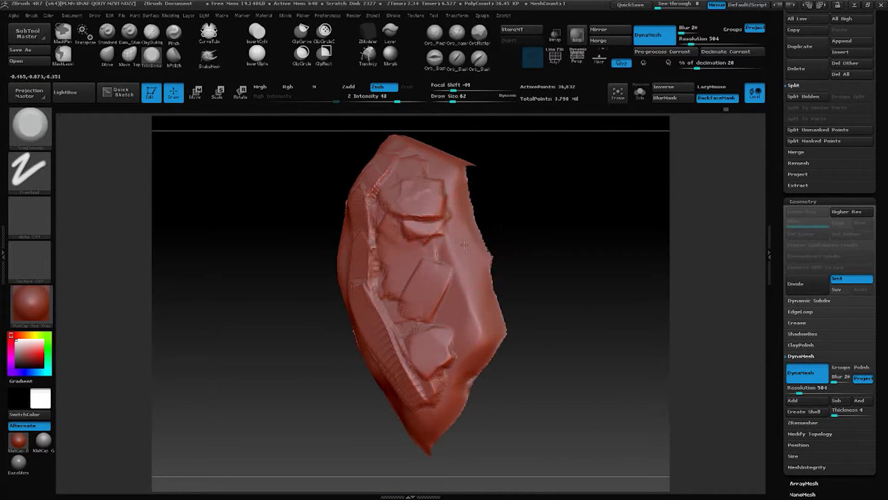
{"action": "mouse_move", "coordinate": [495, 192]}
{"action": "left_mouse_down", "text": "alt"}
{"action": "mouse_move", "coordinate": [492, 107]}
{"action": "mouse_move", "coordinate": [512, 182]}
{"action": "left_mouse_up", "text": "alt"}
{"action": "mouse_move", "coordinate": [458, 262]}
{"action": "left_mouse_down"}
{"action": "mouse_move", "coordinate": [448, 280]}
{"action": "mouse_move", "coordinate": [519, 264]}
{"action": "mouse_move", "coordinate": [476, 273]}
{"action": "mouse_move", "coordinate": [495, 287]}
{"action": "mouse_move", "coordinate": [452, 260]}
{"action": "mouse_move", "coordinate": [436, 268]}
{"action": "mouse_move", "coordinate": [477, 273]}
{"action": "left_mouse_up"}
Trim the upper-middle stone's left and top edges and flatten the raised blocks on its upper end into facets
{"action": "mouse_move", "coordinate": [324, 273]}
{"action": "left_mouse_down"}
{"action": "mouse_move", "coordinate": [320, 341]}
{"action": "mouse_move", "coordinate": [276, 181]}
{"action": "left_mouse_up"}
{"action": "mouse_move", "coordinate": [321, 249]}
{"action": "left_mouse_down"}
{"action": "mouse_move", "coordinate": [284, 321]}
{"action": "mouse_move", "coordinate": [268, 268]}
{"action": "left_mouse_up"}
{"action": "mouse_move", "coordinate": [270, 220]}
{"action": "left_mouse_down"}
{"action": "mouse_move", "coordinate": [267, 311]}
{"action": "mouse_move", "coordinate": [278, 241]}
{"action": "mouse_move", "coordinate": [310, 224]}
{"action": "mouse_move", "coordinate": [319, 260]}
{"action": "left_mouse_up"}
{"action": "left_click_drag", "start_coordinate": [278, 282], "coordinate": [252, 270]}
{"action": "mouse_move", "coordinate": [356, 208]}
{"action": "left_mouse_down"}
{"action": "mouse_move", "coordinate": [340, 231]}
{"action": "mouse_move", "coordinate": [340, 206]}
{"action": "left_mouse_up"}
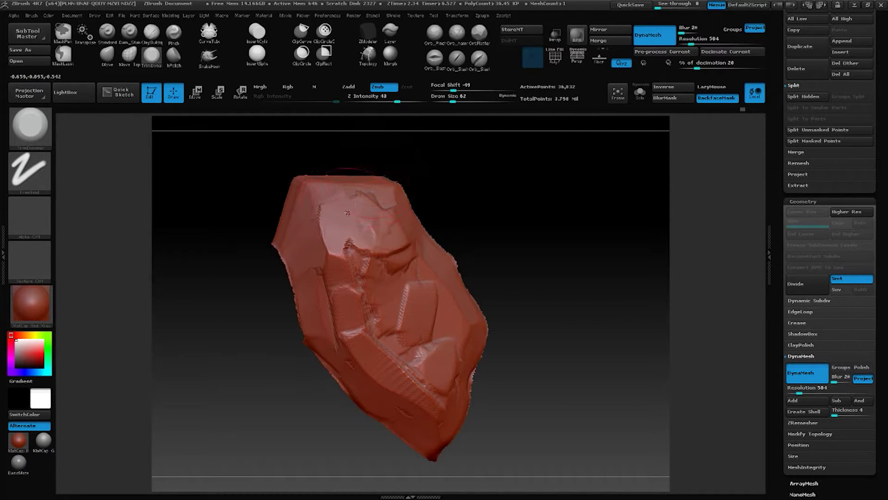
{"action": "mouse_move", "coordinate": [349, 211]}
{"action": "left_mouse_down"}
{"action": "mouse_move", "coordinate": [337, 254]}
{"action": "mouse_move", "coordinate": [377, 238]}
{"action": "left_mouse_up"}
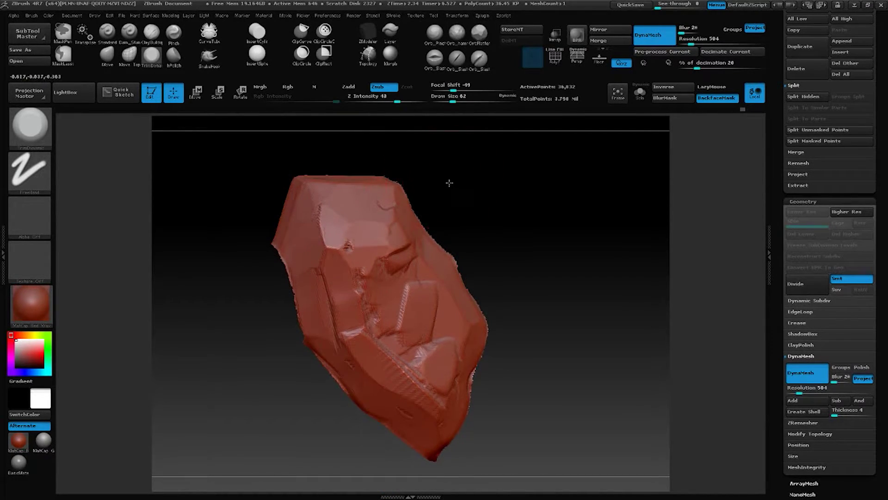
Flatten and smooth the ridged strip and blocks across the middle of the isolated stone's face
{"action": "left_click_drag", "start_coordinate": [448, 182], "coordinate": [463, 203]}
{"action": "left_click_drag", "start_coordinate": [403, 245], "coordinate": [419, 197]}
{"action": "mouse_move", "coordinate": [474, 204]}
{"action": "left_mouse_down"}
{"action": "mouse_move", "coordinate": [478, 170]}
{"action": "mouse_move", "coordinate": [507, 175]}
{"action": "mouse_move", "coordinate": [467, 167]}
{"action": "left_mouse_up"}
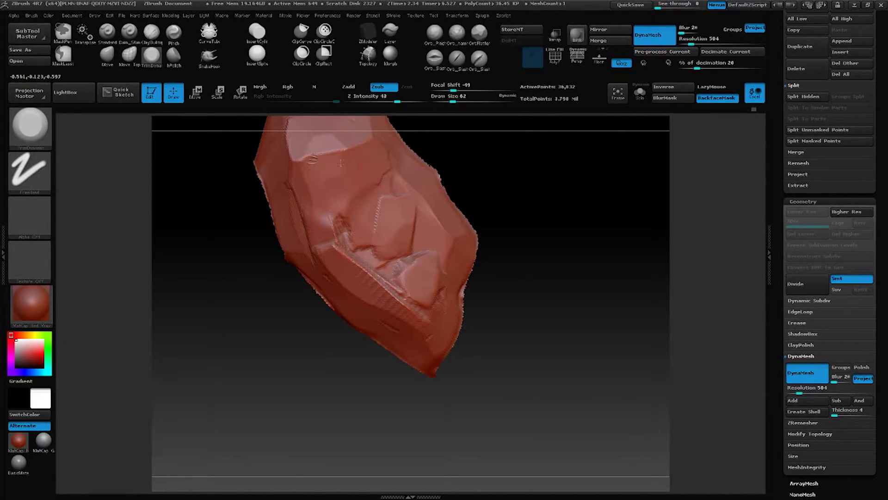
{"action": "left_click_drag", "start_coordinate": [511, 156], "coordinate": [453, 195]}
{"action": "left_click_drag", "start_coordinate": [449, 163], "coordinate": [435, 166]}
{"action": "left_click_drag", "start_coordinate": [359, 208], "coordinate": [345, 189], "text": "shift"}
{"action": "left_click_drag", "start_coordinate": [474, 178], "coordinate": [458, 180]}
{"action": "mouse_move", "coordinate": [323, 215]}
{"action": "left_mouse_down", "text": "shift"}
{"action": "mouse_move", "coordinate": [298, 180]}
{"action": "mouse_move", "coordinate": [284, 227]}
{"action": "mouse_move", "coordinate": [308, 186]}
{"action": "mouse_move", "coordinate": [314, 232]}
{"action": "mouse_move", "coordinate": [353, 267]}
{"action": "left_mouse_up", "text": "shift"}
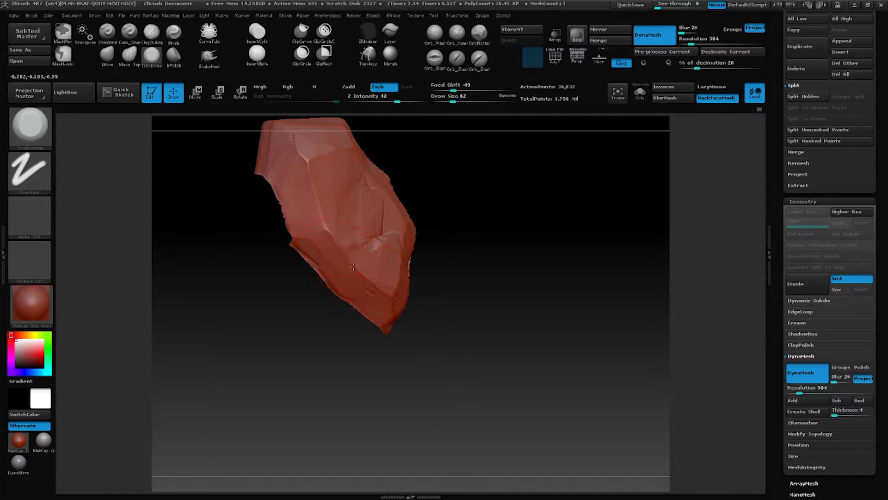
Plane the upper-middle stone's lower face and pointed lower end into broad facets with TrimDynamic
{"action": "mouse_move", "coordinate": [420, 167]}
{"action": "left_mouse_down"}
{"action": "mouse_move", "coordinate": [459, 158]}
{"action": "mouse_move", "coordinate": [474, 176]}
{"action": "mouse_move", "coordinate": [478, 166]}
{"action": "mouse_move", "coordinate": [303, 216]}
{"action": "left_mouse_up"}
{"action": "left_click_drag", "start_coordinate": [434, 167], "coordinate": [450, 161]}
{"action": "left_click_drag", "start_coordinate": [326, 234], "coordinate": [356, 259]}
{"action": "mouse_move", "coordinate": [449, 222]}
{"action": "left_mouse_down"}
{"action": "mouse_move", "coordinate": [474, 231]}
{"action": "mouse_move", "coordinate": [456, 188]}
{"action": "mouse_move", "coordinate": [480, 192]}
{"action": "mouse_move", "coordinate": [450, 245]}
{"action": "left_mouse_up"}
{"action": "left_click_drag", "start_coordinate": [432, 161], "coordinate": [386, 197]}
{"action": "left_click_drag", "start_coordinate": [421, 157], "coordinate": [432, 206]}
Show all the stones, smooth the upper-middle stone's face and set TrimDynamic's Draw Size to 49
{"action": "left_click_drag", "start_coordinate": [408, 273], "coordinate": [489, 204]}
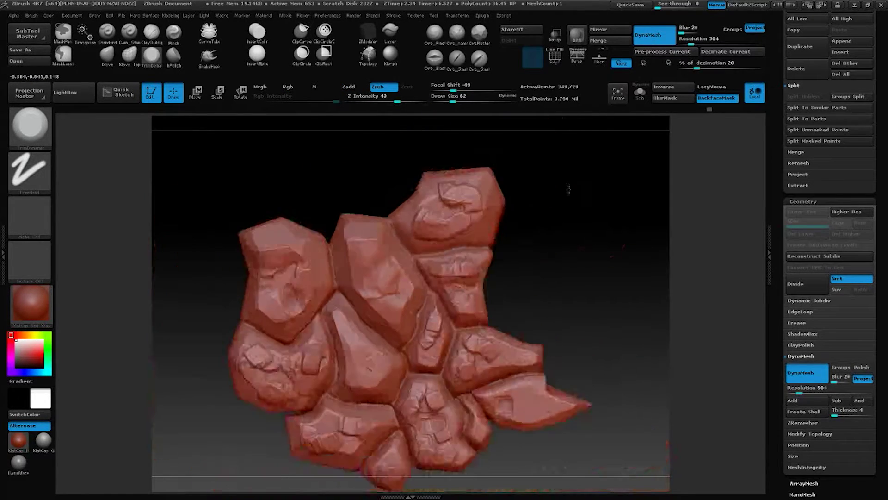
{"action": "left_click_drag", "start_coordinate": [569, 189], "coordinate": [529, 175], "text": "alt"}
{"action": "left_click_drag", "start_coordinate": [512, 222], "coordinate": [515, 277], "text": "alt"}
{"action": "mouse_move", "coordinate": [311, 247]}
{"action": "left_mouse_down", "text": "shift"}
{"action": "mouse_move", "coordinate": [308, 284]}
{"action": "mouse_move", "coordinate": [305, 263]}
{"action": "mouse_move", "coordinate": [294, 305]}
{"action": "mouse_move", "coordinate": [287, 257]}
{"action": "left_mouse_up", "text": "shift"}
{"action": "key", "text": "space"}
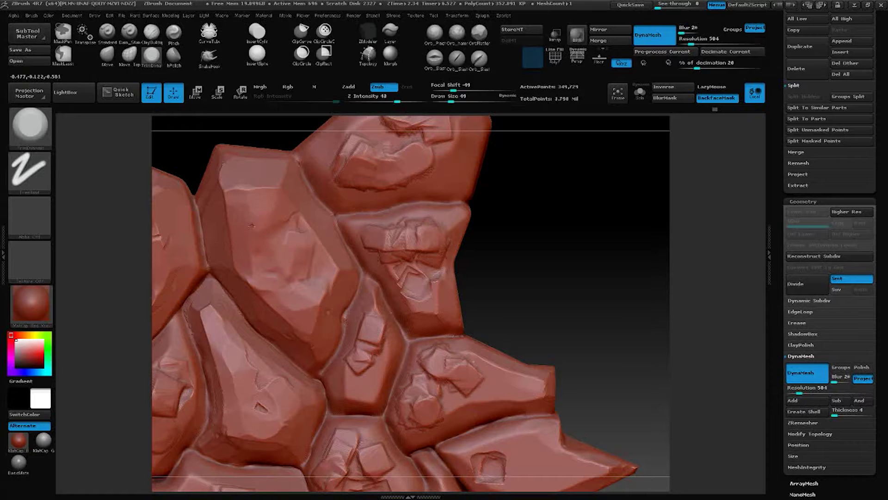
Isolate the upper-right stone and plane its outer edges and sides with TrimDynamic at Draw Size 77
{"action": "left_click_drag", "start_coordinate": [508, 204], "coordinate": [493, 292], "text": "alt"}
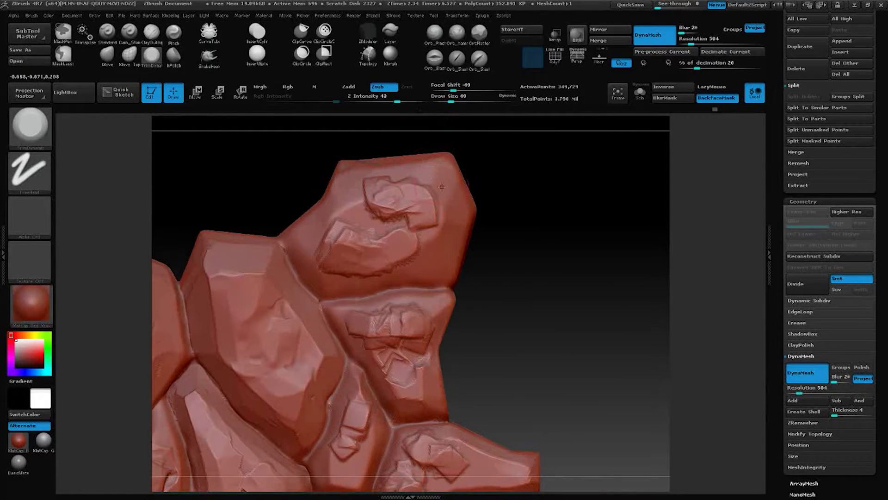
{"action": "left_click", "coordinate": [458, 210], "text": "ctrl+shift"}
{"action": "key", "text": "space"}
{"action": "mouse_move", "coordinate": [514, 192]}
{"action": "left_mouse_down"}
{"action": "mouse_move", "coordinate": [472, 190]}
{"action": "mouse_move", "coordinate": [479, 183]}
{"action": "left_mouse_up"}
{"action": "mouse_move", "coordinate": [456, 203]}
{"action": "left_mouse_down"}
{"action": "mouse_move", "coordinate": [461, 172]}
{"action": "mouse_move", "coordinate": [449, 168]}
{"action": "mouse_move", "coordinate": [466, 267]}
{"action": "left_mouse_up"}
{"action": "left_click_drag", "start_coordinate": [539, 213], "coordinate": [542, 207]}
{"action": "left_click_drag", "start_coordinate": [450, 268], "coordinate": [342, 288]}
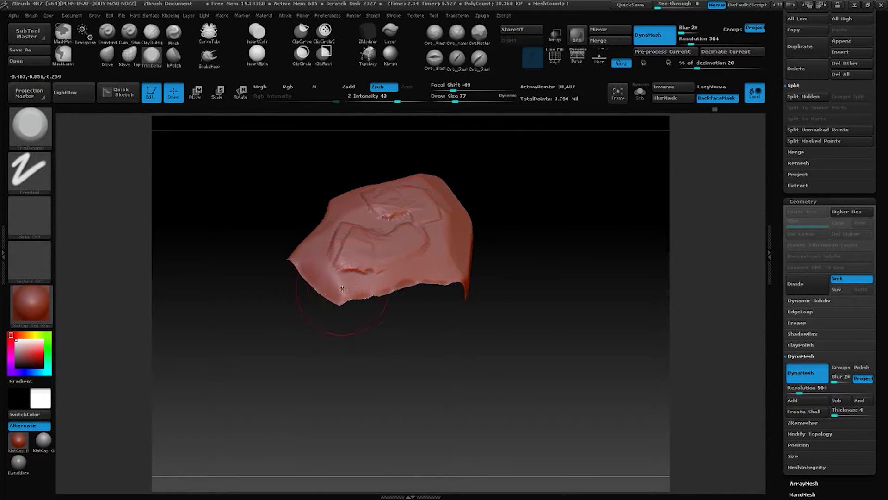
{"action": "left_click_drag", "start_coordinate": [296, 239], "coordinate": [307, 217]}
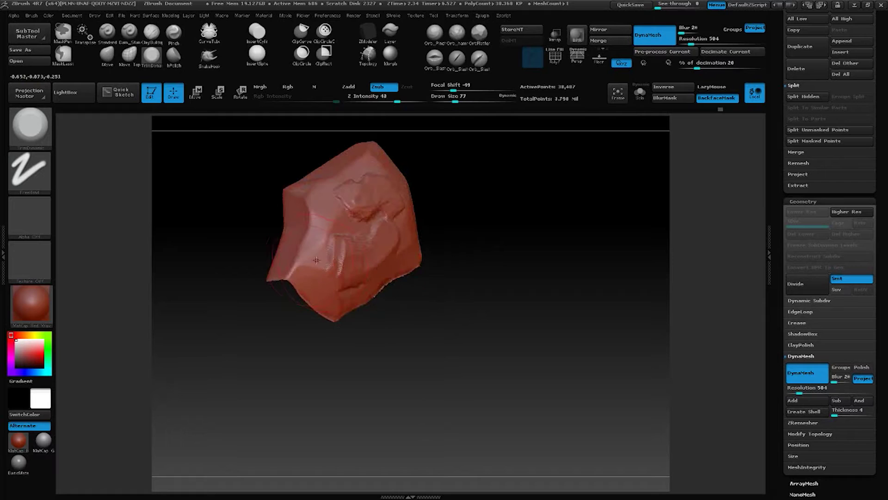
{"action": "left_click_drag", "start_coordinate": [307, 163], "coordinate": [325, 198]}
{"action": "left_click_drag", "start_coordinate": [440, 185], "coordinate": [334, 197]}
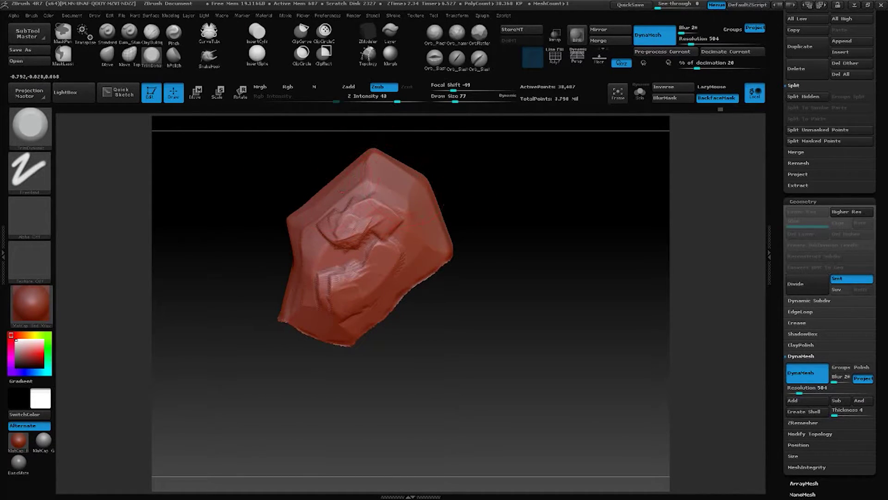
Flatten and smooth the raised blocks on the upper-right stone's face into broad facets
{"action": "mouse_move", "coordinate": [399, 202]}
{"action": "left_mouse_down"}
{"action": "mouse_move", "coordinate": [343, 222]}
{"action": "mouse_move", "coordinate": [379, 196]}
{"action": "left_mouse_up"}
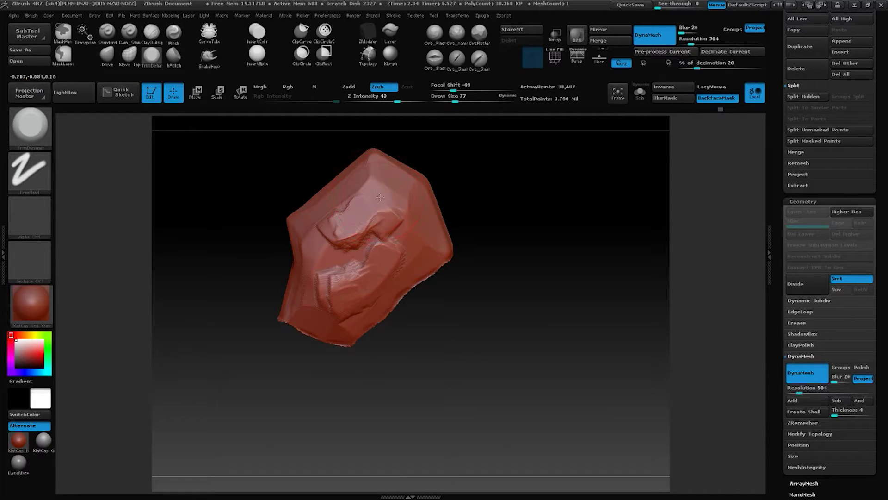
{"action": "left_click_drag", "start_coordinate": [359, 225], "coordinate": [326, 232]}
{"action": "left_click_drag", "start_coordinate": [369, 212], "coordinate": [392, 244]}
{"action": "left_click_drag", "start_coordinate": [470, 215], "coordinate": [490, 185]}
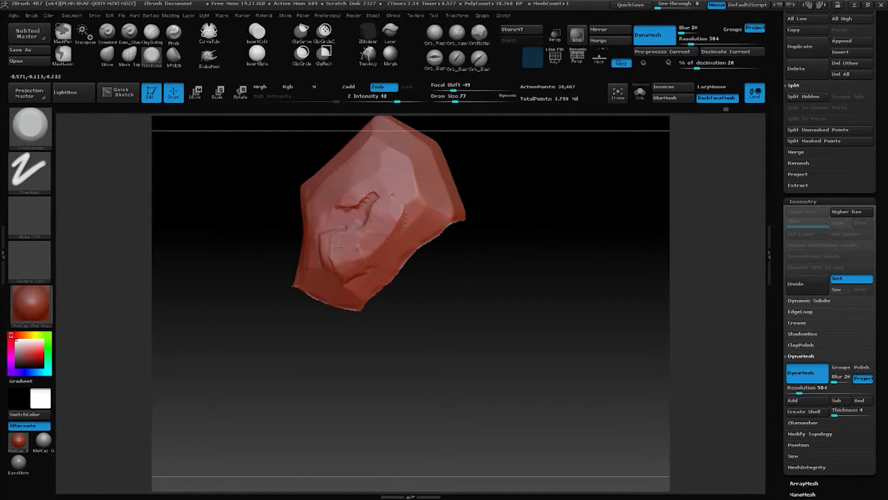
{"action": "left_click_drag", "start_coordinate": [383, 194], "coordinate": [399, 173], "text": "shift"}
{"action": "left_click_drag", "start_coordinate": [467, 203], "coordinate": [438, 214]}
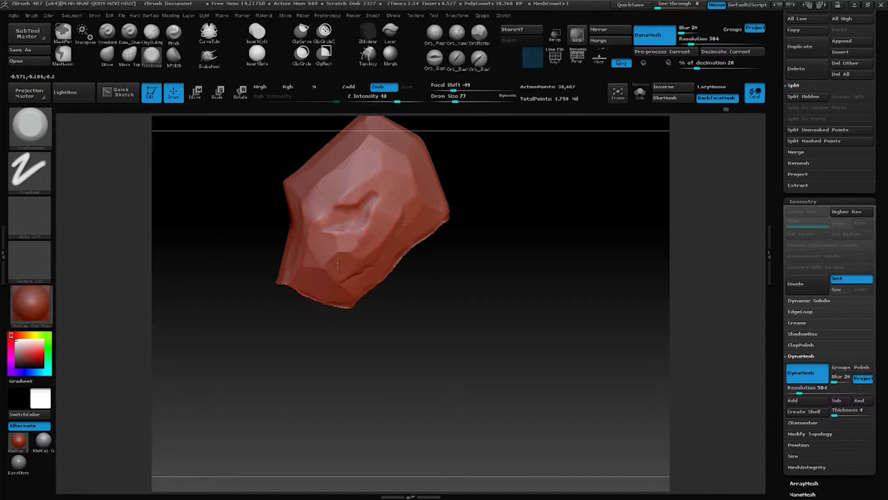
{"action": "mouse_move", "coordinate": [354, 248]}
{"action": "left_mouse_down"}
{"action": "mouse_move", "coordinate": [381, 224]}
{"action": "mouse_move", "coordinate": [350, 238]}
{"action": "left_mouse_up"}
{"action": "left_click_drag", "start_coordinate": [378, 173], "coordinate": [348, 192]}
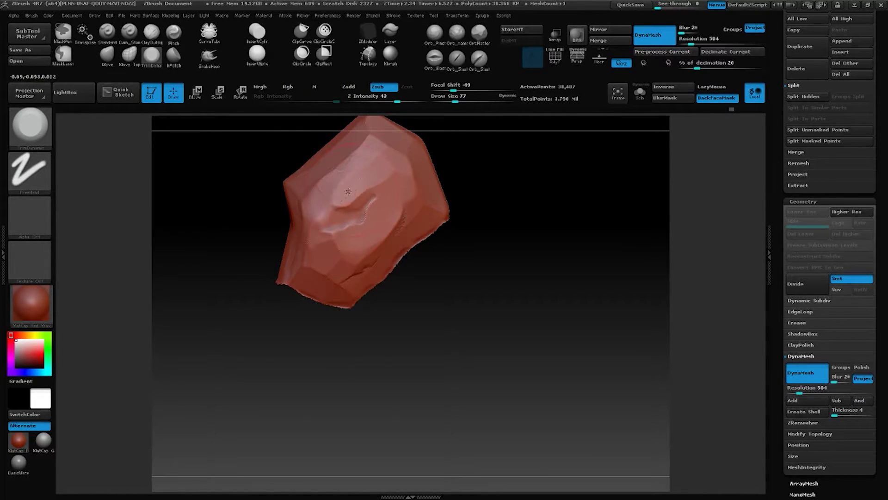
Flatten the remaining ridges on the upper-right stone's face and plane a broad facet along its outer edge with TrimDynamic
{"action": "left_click_drag", "start_coordinate": [329, 239], "coordinate": [334, 251]}
{"action": "left_click_drag", "start_coordinate": [345, 210], "coordinate": [393, 173]}
{"action": "left_click_drag", "start_coordinate": [467, 190], "coordinate": [500, 192]}
{"action": "left_click_drag", "start_coordinate": [419, 171], "coordinate": [425, 187]}
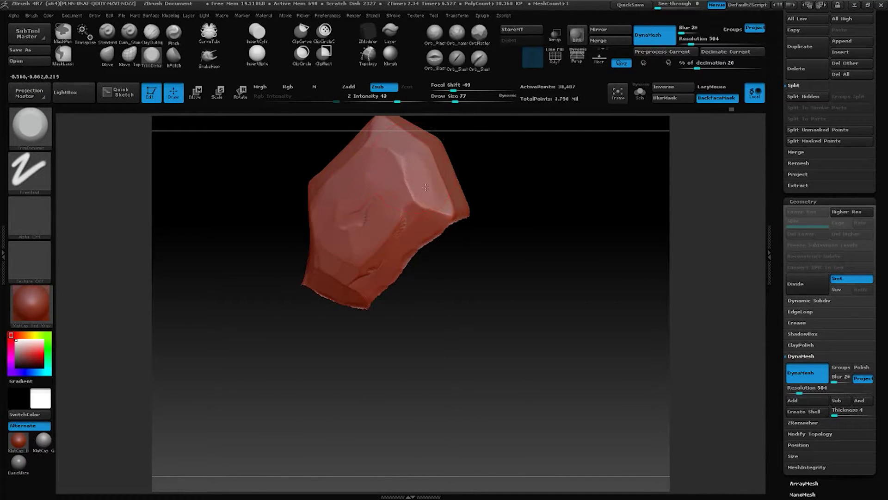
{"action": "left_click_drag", "start_coordinate": [498, 195], "coordinate": [532, 188]}
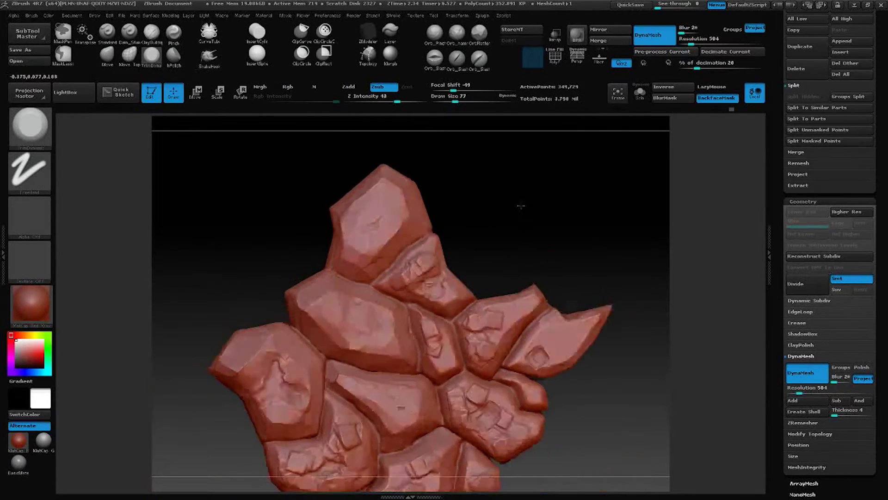
Isolate the wedge-shaped stone below the upper-right one and plane its narrow end and side edges with TrimDynamic at Draw Size 51
{"action": "mouse_move", "coordinate": [520, 206]}
{"action": "left_mouse_down"}
{"action": "mouse_move", "coordinate": [527, 176]}
{"action": "mouse_move", "coordinate": [551, 211]}
{"action": "mouse_move", "coordinate": [543, 165]}
{"action": "left_mouse_up"}
{"action": "mouse_move", "coordinate": [517, 252]}
{"action": "left_mouse_down", "text": "alt"}
{"action": "mouse_move", "coordinate": [528, 260]}
{"action": "mouse_move", "coordinate": [535, 224]}
{"action": "mouse_move", "coordinate": [529, 250]}
{"action": "mouse_move", "coordinate": [513, 245]}
{"action": "left_mouse_up", "text": "alt"}
{"action": "left_click", "coordinate": [430, 229], "text": "ctrl+shift"}
{"action": "left_click_drag", "start_coordinate": [343, 208], "coordinate": [347, 241]}
{"action": "key", "text": "space"}
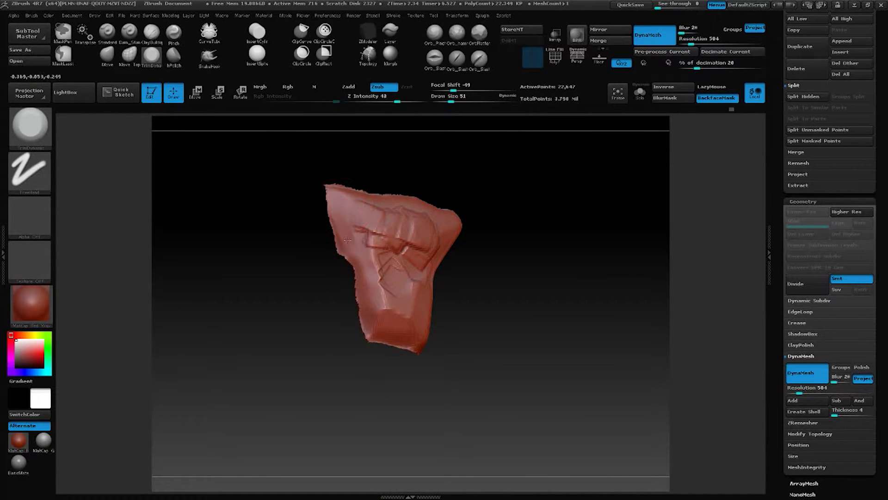
{"action": "mouse_move", "coordinate": [373, 316]}
{"action": "left_mouse_down"}
{"action": "mouse_move", "coordinate": [402, 330]}
{"action": "mouse_move", "coordinate": [432, 312]}
{"action": "mouse_move", "coordinate": [425, 336]}
{"action": "left_mouse_up"}
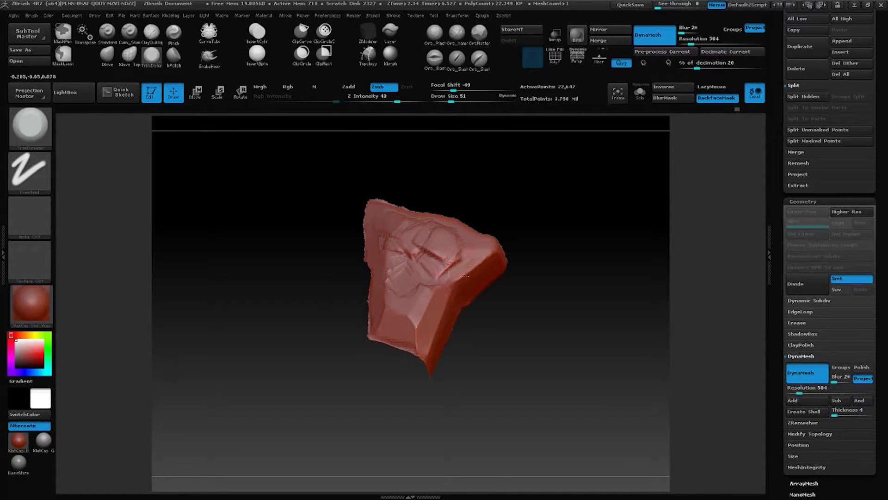
{"action": "left_click_drag", "start_coordinate": [503, 228], "coordinate": [508, 233]}
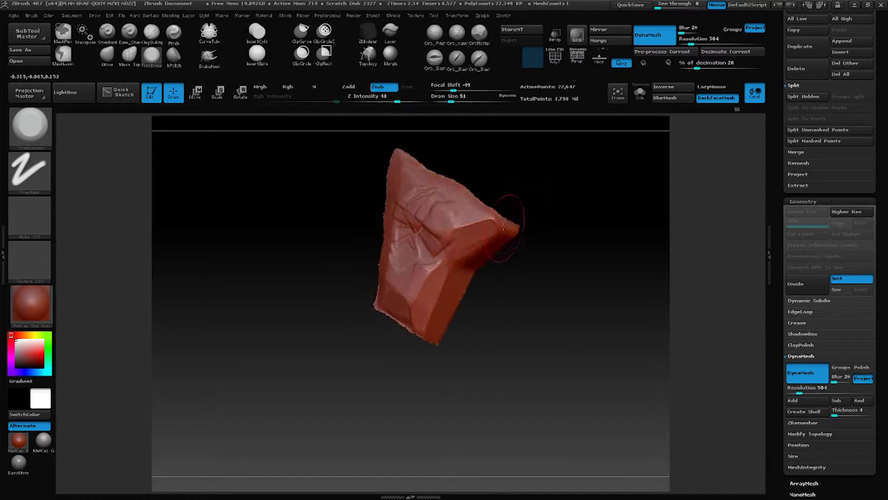
{"action": "mouse_move", "coordinate": [495, 195]}
{"action": "left_mouse_down"}
{"action": "mouse_move", "coordinate": [509, 241]}
{"action": "mouse_move", "coordinate": [517, 230]}
{"action": "mouse_move", "coordinate": [490, 267]}
{"action": "left_mouse_up"}
{"action": "left_click_drag", "start_coordinate": [480, 224], "coordinate": [400, 194]}
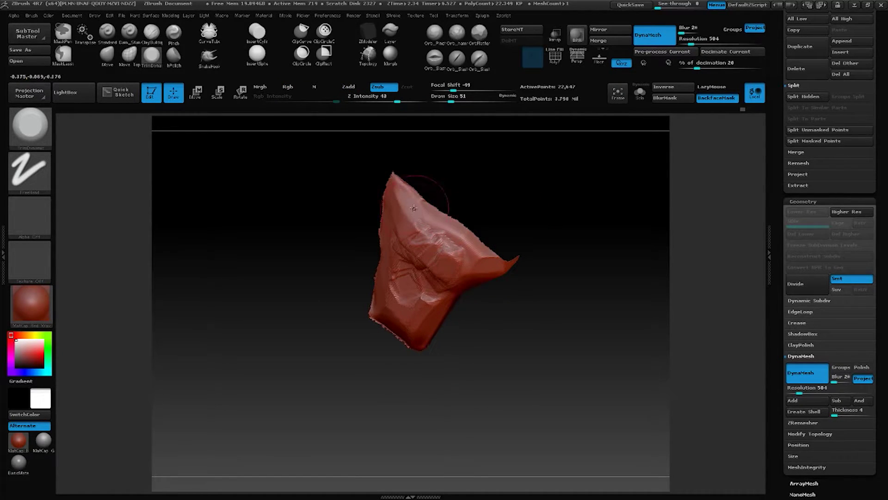
Flatten and smooth the cracked raised blocks across the wedge-shaped stone's face
{"action": "mouse_move", "coordinate": [441, 247]}
{"action": "left_mouse_down"}
{"action": "mouse_move", "coordinate": [420, 236]}
{"action": "mouse_move", "coordinate": [443, 248]}
{"action": "left_mouse_up"}
{"action": "left_click_drag", "start_coordinate": [524, 214], "coordinate": [517, 257]}
{"action": "left_click_drag", "start_coordinate": [454, 274], "coordinate": [427, 238]}
{"action": "mouse_move", "coordinate": [523, 250]}
{"action": "left_mouse_down"}
{"action": "mouse_move", "coordinate": [520, 216]}
{"action": "mouse_move", "coordinate": [508, 222]}
{"action": "left_mouse_up"}
{"action": "mouse_move", "coordinate": [393, 280]}
{"action": "left_mouse_down"}
{"action": "mouse_move", "coordinate": [398, 311]}
{"action": "mouse_move", "coordinate": [411, 265]}
{"action": "left_mouse_up"}
{"action": "left_click_drag", "start_coordinate": [494, 207], "coordinate": [494, 215]}
{"action": "left_click_drag", "start_coordinate": [427, 240], "coordinate": [419, 262], "text": "shift"}
Plane the wedge-shaped stone's face and longer side edge into broad facets, and show all the stones
{"action": "left_click_drag", "start_coordinate": [516, 209], "coordinate": [488, 222]}
{"action": "left_click_drag", "start_coordinate": [458, 240], "coordinate": [432, 275]}
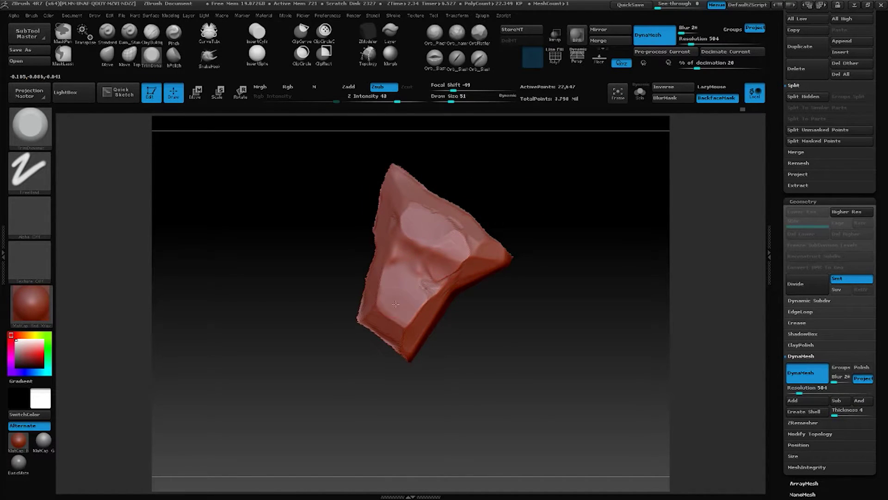
{"action": "left_click_drag", "start_coordinate": [403, 235], "coordinate": [412, 207]}
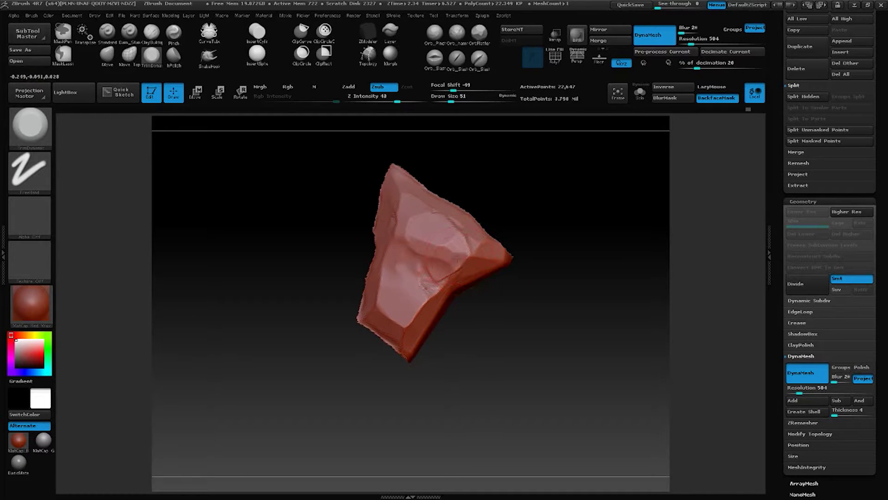
{"action": "left_click_drag", "start_coordinate": [454, 273], "coordinate": [431, 295]}
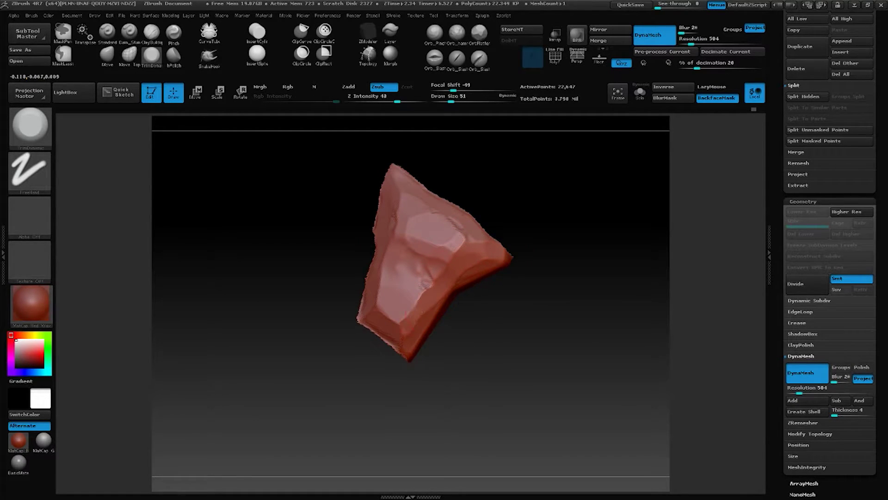
{"action": "mouse_move", "coordinate": [460, 330]}
{"action": "left_mouse_down"}
{"action": "mouse_move", "coordinate": [395, 293]}
{"action": "mouse_move", "coordinate": [394, 219]}
{"action": "left_mouse_up"}
{"action": "left_click_drag", "start_coordinate": [482, 198], "coordinate": [510, 185]}
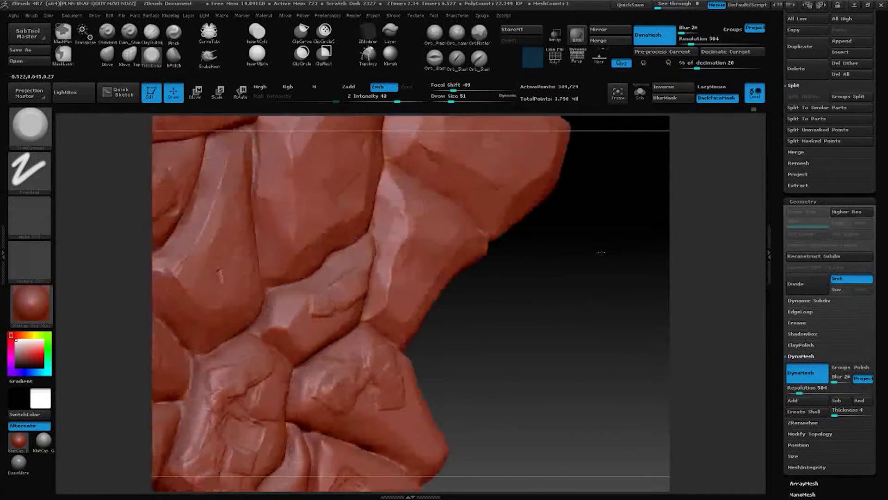
Isolate the small cracked stone beside the wedge-shaped one, plane its edges with TrimDynamic, and show all the stones
{"action": "left_click_drag", "start_coordinate": [600, 252], "coordinate": [586, 227]}
{"action": "left_click_drag", "start_coordinate": [395, 329], "coordinate": [485, 389], "text": "alt"}
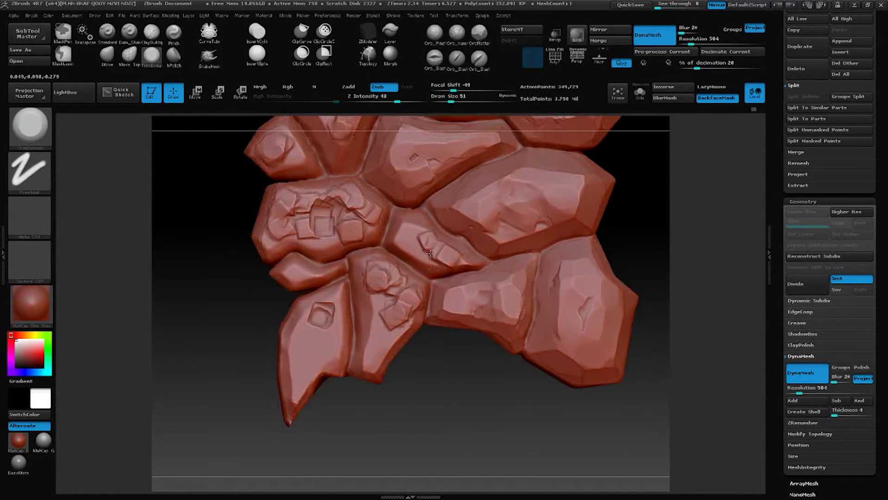
{"action": "left_click", "coordinate": [436, 262], "text": "ctrl+shift"}
{"action": "mouse_move", "coordinate": [525, 210]}
{"action": "left_mouse_down"}
{"action": "mouse_move", "coordinate": [529, 182]}
{"action": "mouse_move", "coordinate": [524, 195]}
{"action": "left_mouse_up"}
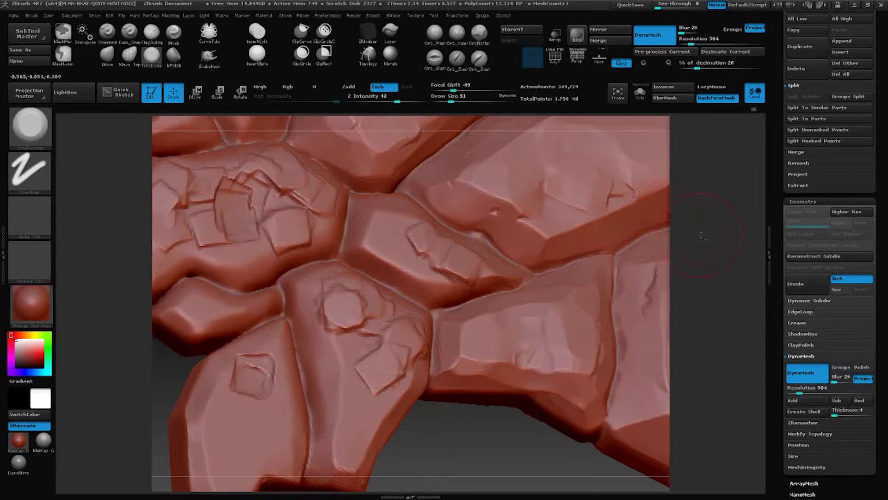
Frame the stones in side view and trim their underside flat with a horizontal ClipCurve line
{"action": "key", "text": "f"}
{"action": "left_click_drag", "start_coordinate": [615, 232], "coordinate": [591, 225]}
{"action": "key", "text": "w"}
{"action": "mouse_move", "coordinate": [461, 284]}
{"action": "left_mouse_down", "text": "shift"}
{"action": "mouse_move", "coordinate": [459, 187]}
{"action": "mouse_move", "coordinate": [551, 306]}
{"action": "left_mouse_up", "text": "shift"}
{"action": "mouse_move", "coordinate": [566, 180]}
{"action": "left_mouse_down"}
{"action": "mouse_move", "coordinate": [554, 242]}
{"action": "mouse_move", "coordinate": [593, 238]}
{"action": "mouse_move", "coordinate": [583, 234]}
{"action": "mouse_move", "coordinate": [598, 178]}
{"action": "left_mouse_up"}
{"action": "key", "text": "ctrl+shift"}
{"action": "left_click_drag", "start_coordinate": [590, 349], "coordinate": [270, 351], "text": "ctrl+shift"}
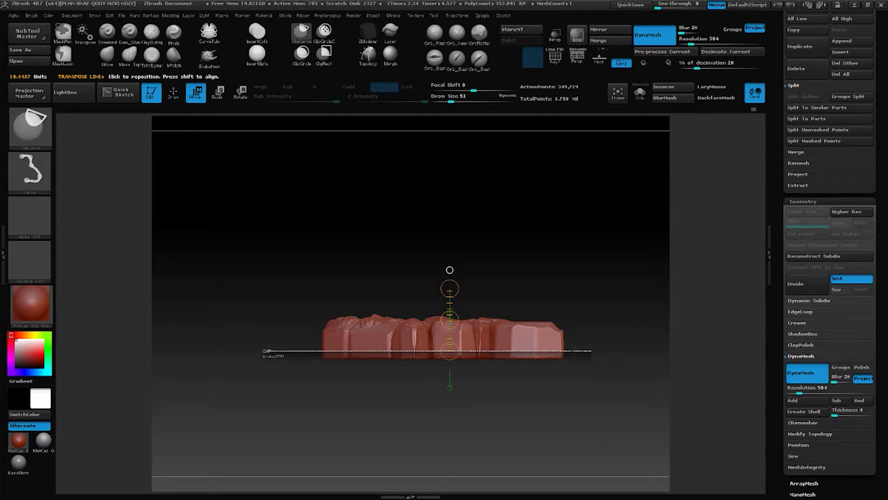
{"action": "left_click_drag", "start_coordinate": [270, 351], "coordinate": [263, 350], "text": "ctrl+shift"}
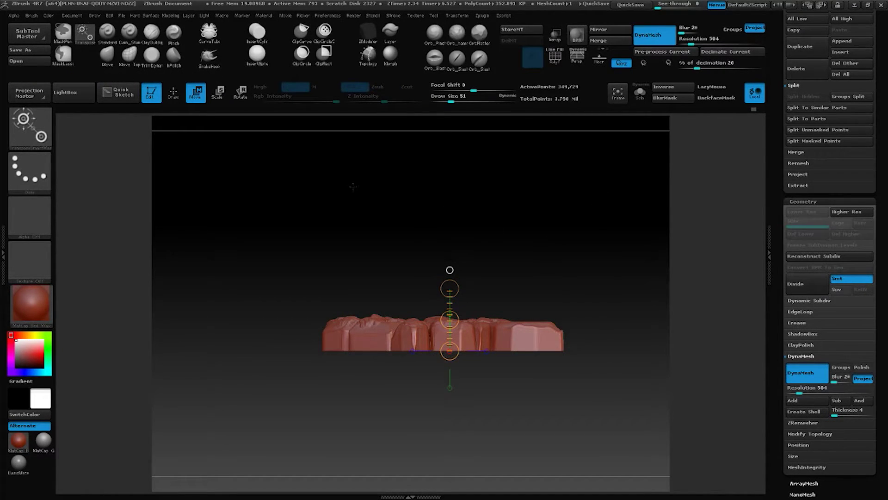
Save the project as Tiled Rock 01 in the Challenge Room folder and dismiss the shortcut notice
{"action": "left_click", "coordinate": [29, 49]}
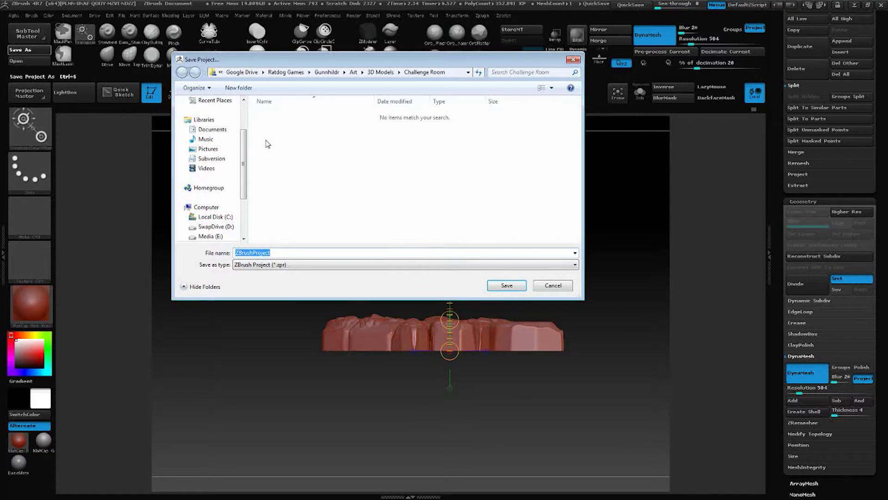
{"action": "type", "text": "Tile"}
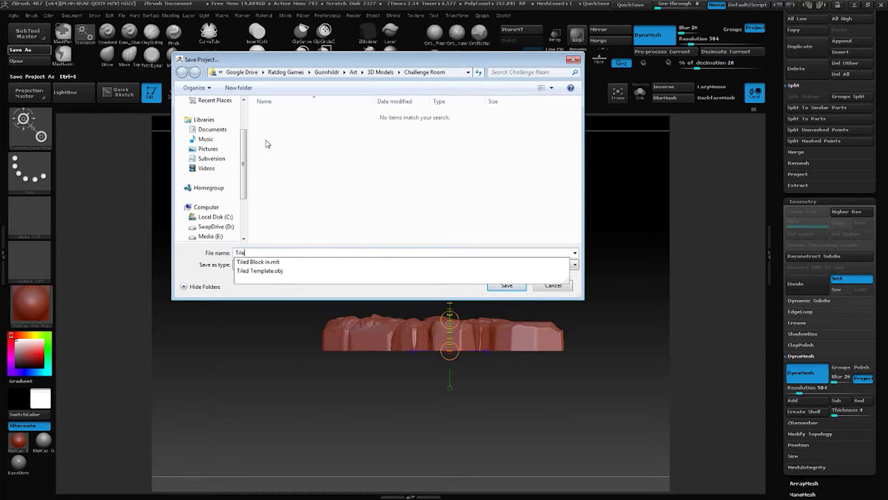
{"action": "type", "text": "d Rock 01"}
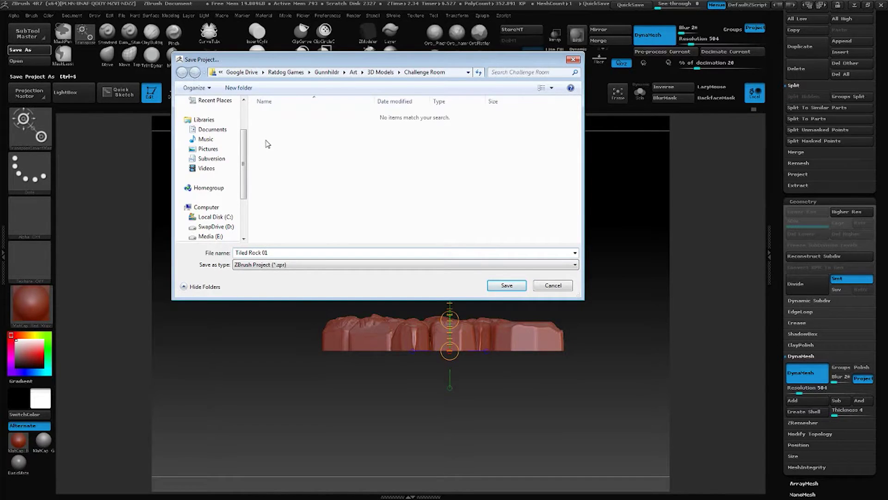
{"action": "key", "text": "Return"}
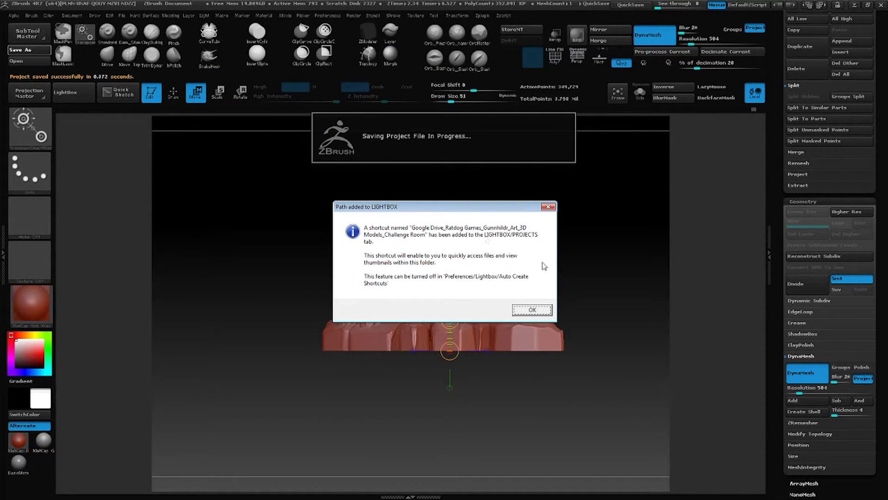
{"action": "left_click", "coordinate": [544, 312]}
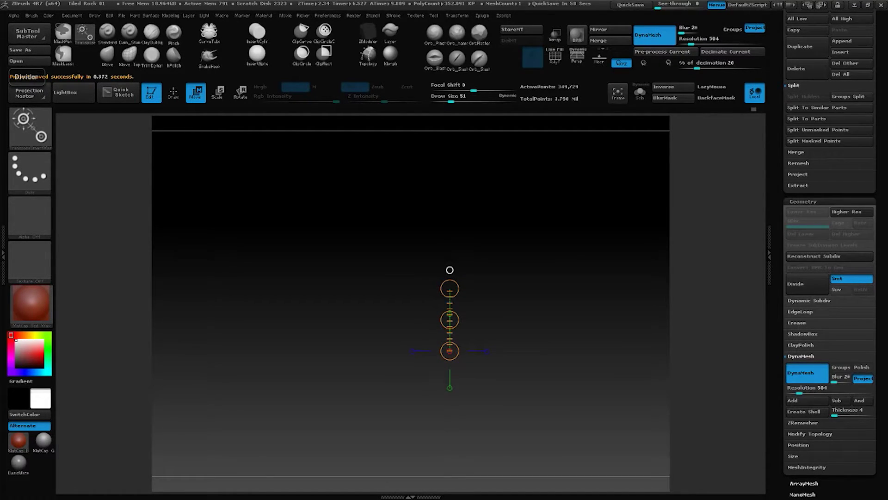
Switch back to drawing with TrimDynamic, isolate the blocky stone above the pointed one, and set Draw Size to 62
{"action": "mouse_move", "coordinate": [505, 214]}
{"action": "left_mouse_down"}
{"action": "mouse_move", "coordinate": [551, 264]}
{"action": "mouse_move", "coordinate": [591, 260]}
{"action": "mouse_move", "coordinate": [589, 329]}
{"action": "mouse_move", "coordinate": [595, 268]}
{"action": "mouse_move", "coordinate": [628, 260]}
{"action": "mouse_move", "coordinate": [440, 412]}
{"action": "left_mouse_up"}
{"action": "key", "text": "b"}
{"action": "key", "text": "t"}
{"action": "key", "text": "d"}
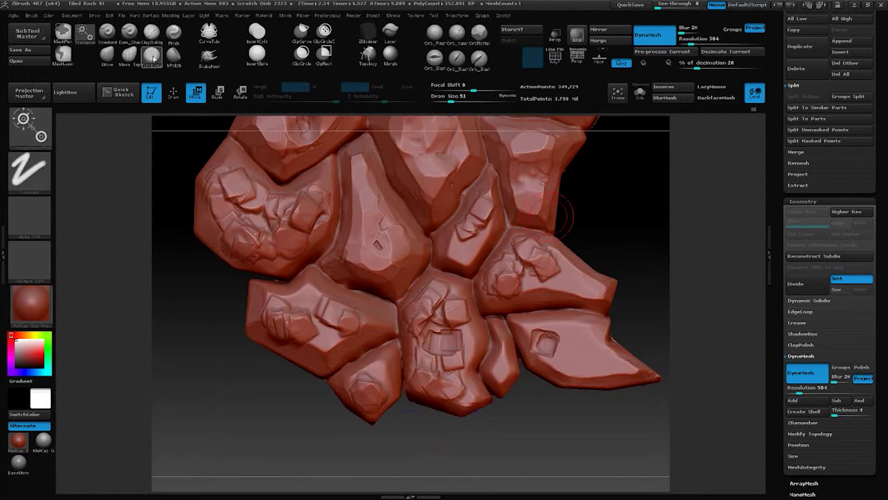
{"action": "key", "text": "q"}
{"action": "mouse_move", "coordinate": [634, 222]}
{"action": "left_mouse_down"}
{"action": "mouse_move", "coordinate": [631, 236]}
{"action": "mouse_move", "coordinate": [520, 224]}
{"action": "mouse_move", "coordinate": [513, 273]}
{"action": "left_mouse_up"}
{"action": "left_click", "coordinate": [571, 275], "text": "ctrl+shift"}
{"action": "left_click", "coordinate": [388, 282]}
{"action": "key", "text": "space"}
Plane the isolated stone's upper side edge and chisel facets onto its wide end
{"action": "mouse_move", "coordinate": [478, 204]}
{"action": "left_mouse_down"}
{"action": "mouse_move", "coordinate": [486, 205]}
{"action": "mouse_move", "coordinate": [458, 194]}
{"action": "mouse_move", "coordinate": [472, 185]}
{"action": "mouse_move", "coordinate": [407, 236]}
{"action": "mouse_move", "coordinate": [512, 188]}
{"action": "left_mouse_up"}
{"action": "right_click_drag", "start_coordinate": [518, 199], "coordinate": [507, 206], "text": "alt"}
{"action": "mouse_move", "coordinate": [499, 214]}
{"action": "left_mouse_down"}
{"action": "mouse_move", "coordinate": [479, 224]}
{"action": "mouse_move", "coordinate": [415, 208]}
{"action": "left_mouse_up"}
{"action": "left_click_drag", "start_coordinate": [532, 185], "coordinate": [417, 224]}
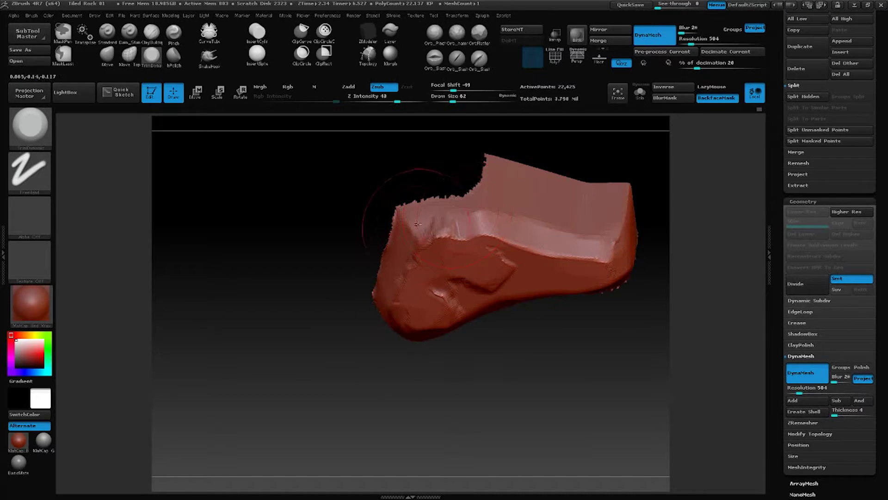
{"action": "left_click_drag", "start_coordinate": [641, 194], "coordinate": [402, 270]}
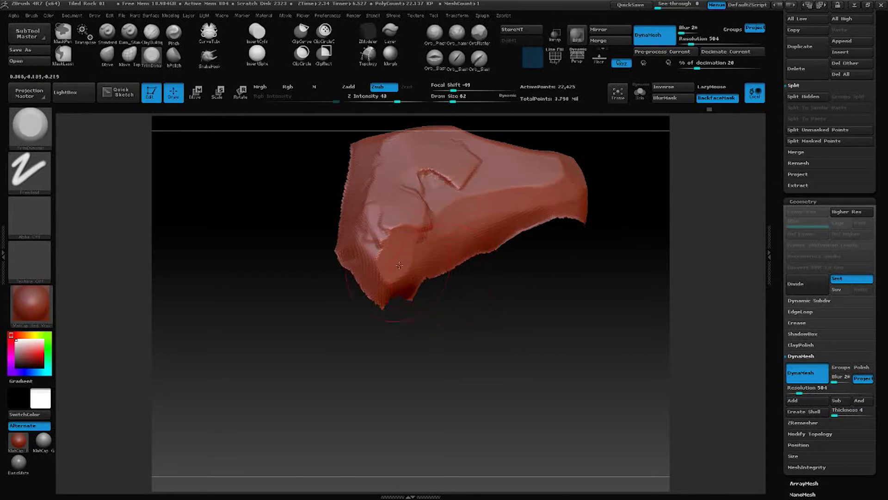
{"action": "left_click_drag", "start_coordinate": [476, 224], "coordinate": [378, 267]}
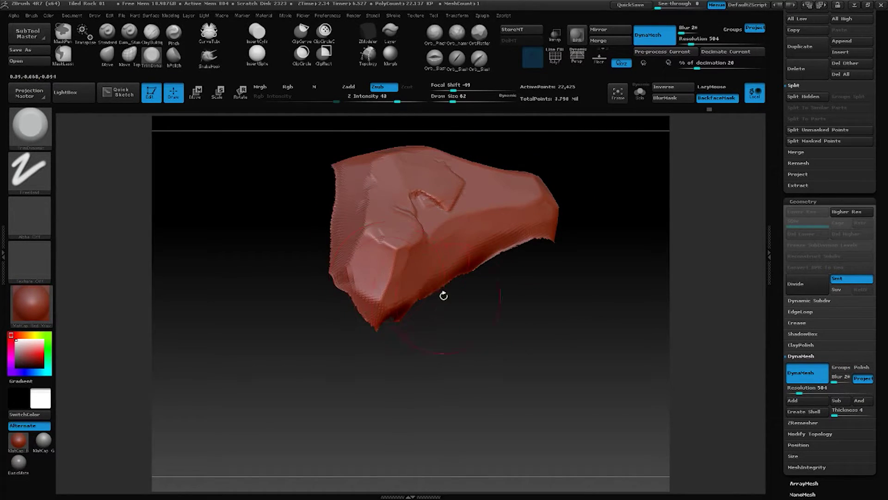
Plane down the raised block near the isolated stone's wide end and sharpen the facets along its upper edge
{"action": "left_click_drag", "start_coordinate": [430, 291], "coordinate": [440, 318]}
{"action": "left_click_drag", "start_coordinate": [402, 189], "coordinate": [392, 272]}
{"action": "left_click_drag", "start_coordinate": [394, 223], "coordinate": [424, 222]}
{"action": "mouse_move", "coordinate": [601, 215]}
{"action": "left_mouse_down"}
{"action": "mouse_move", "coordinate": [599, 227]}
{"action": "mouse_move", "coordinate": [611, 220]}
{"action": "left_mouse_up"}
{"action": "left_click_drag", "start_coordinate": [438, 198], "coordinate": [364, 237]}
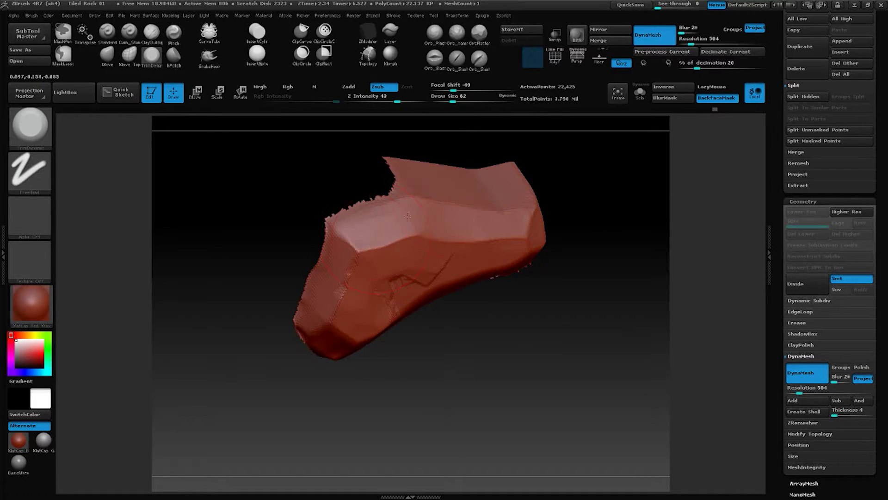
Plane the isolated stone's long lower edge and flatten the raised blocks on its face
{"action": "mouse_move", "coordinate": [568, 329]}
{"action": "left_mouse_down"}
{"action": "mouse_move", "coordinate": [463, 269]}
{"action": "mouse_move", "coordinate": [416, 293]}
{"action": "mouse_move", "coordinate": [416, 328]}
{"action": "left_mouse_up"}
{"action": "mouse_move", "coordinate": [567, 361]}
{"action": "left_mouse_down", "text": "alt"}
{"action": "mouse_move", "coordinate": [555, 324]}
{"action": "mouse_move", "coordinate": [546, 324]}
{"action": "left_mouse_up", "text": "alt"}
{"action": "mouse_move", "coordinate": [411, 349]}
{"action": "left_mouse_down"}
{"action": "mouse_move", "coordinate": [479, 299]}
{"action": "mouse_move", "coordinate": [532, 275]}
{"action": "left_mouse_up"}
{"action": "left_click_drag", "start_coordinate": [601, 333], "coordinate": [585, 312], "text": "alt"}
{"action": "left_click_drag", "start_coordinate": [511, 250], "coordinate": [517, 255]}
{"action": "left_click_drag", "start_coordinate": [591, 230], "coordinate": [465, 276]}
{"action": "mouse_move", "coordinate": [404, 249]}
{"action": "left_mouse_down"}
{"action": "mouse_move", "coordinate": [361, 277]}
{"action": "mouse_move", "coordinate": [370, 338]}
{"action": "mouse_move", "coordinate": [439, 246]}
{"action": "left_mouse_up"}
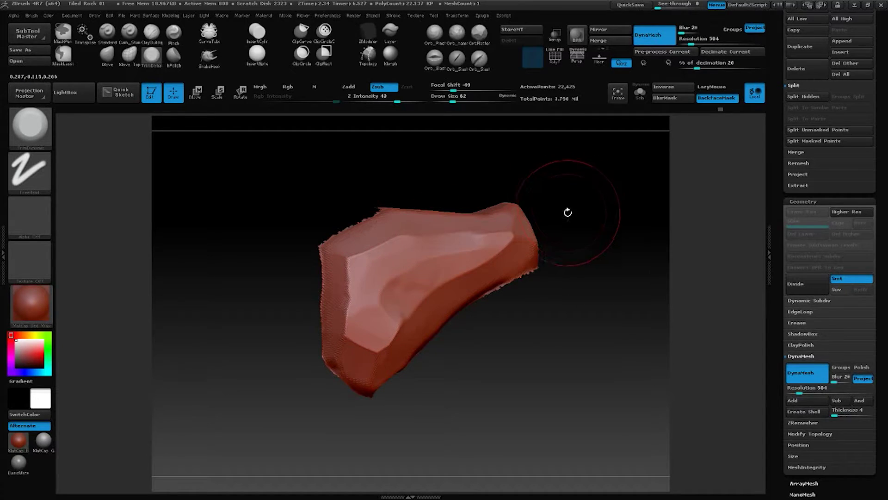
Refine the facets along the isolated stone's upper edge, wide-end side and narrow end with TrimDynamic
{"action": "left_click_drag", "start_coordinate": [568, 212], "coordinate": [461, 249]}
{"action": "left_click_drag", "start_coordinate": [552, 245], "coordinate": [532, 234]}
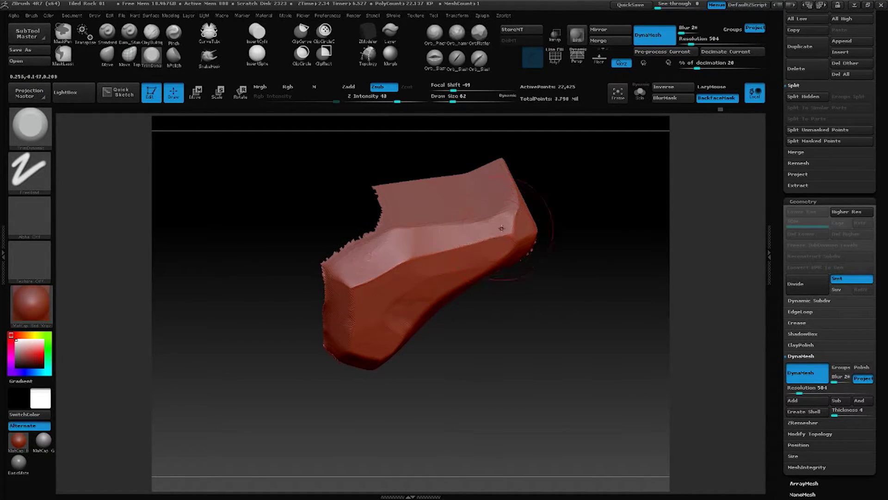
{"action": "left_click_drag", "start_coordinate": [400, 245], "coordinate": [352, 268]}
{"action": "left_click_drag", "start_coordinate": [543, 326], "coordinate": [558, 276]}
{"action": "left_click_drag", "start_coordinate": [332, 328], "coordinate": [329, 285]}
{"action": "left_click_drag", "start_coordinate": [402, 386], "coordinate": [409, 303]}
{"action": "left_click_drag", "start_coordinate": [550, 275], "coordinate": [533, 261], "text": "alt"}
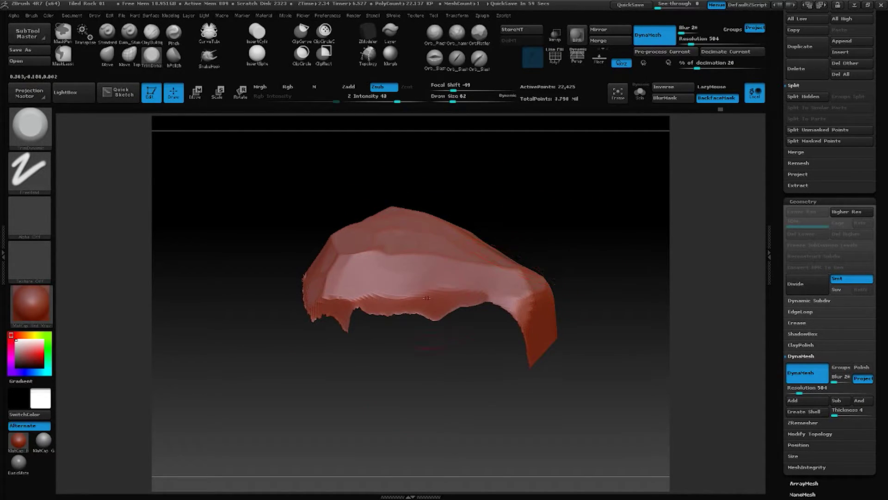
{"action": "mouse_move", "coordinate": [418, 299]}
{"action": "left_mouse_down"}
{"action": "mouse_move", "coordinate": [463, 289]}
{"action": "mouse_move", "coordinate": [362, 296]}
{"action": "left_mouse_up"}
{"action": "left_click_drag", "start_coordinate": [577, 254], "coordinate": [524, 284]}
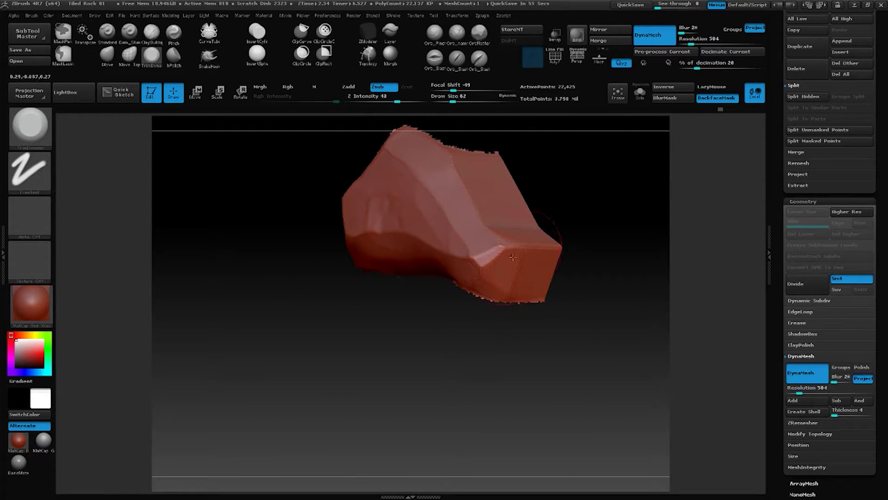
{"action": "left_click_drag", "start_coordinate": [585, 224], "coordinate": [577, 204]}
Show all the stones, isolate the pointed stone, and plane its outer edges with TrimDynamic
{"action": "left_click", "coordinate": [577, 204], "text": "ctrl+shift"}
{"action": "mouse_move", "coordinate": [590, 277]}
{"action": "left_mouse_down"}
{"action": "mouse_move", "coordinate": [566, 279]}
{"action": "mouse_move", "coordinate": [588, 273]}
{"action": "mouse_move", "coordinate": [561, 264]}
{"action": "mouse_move", "coordinate": [591, 209]}
{"action": "mouse_move", "coordinate": [531, 232]}
{"action": "mouse_move", "coordinate": [545, 240]}
{"action": "mouse_move", "coordinate": [545, 273]}
{"action": "mouse_move", "coordinate": [557, 272]}
{"action": "mouse_move", "coordinate": [562, 157]}
{"action": "left_mouse_up"}
{"action": "left_click", "coordinate": [467, 281], "text": "ctrl+shift"}
{"action": "left_click_drag", "start_coordinate": [548, 242], "coordinate": [541, 210]}
{"action": "left_click_drag", "start_coordinate": [333, 214], "coordinate": [354, 268]}
{"action": "left_click_drag", "start_coordinate": [553, 236], "coordinate": [562, 195]}
{"action": "left_click_drag", "start_coordinate": [364, 250], "coordinate": [527, 277]}
Smooth the square recess on the pointed stone and plane facets around its face and side edges
{"action": "mouse_move", "coordinate": [578, 282]}
{"action": "left_mouse_down"}
{"action": "mouse_move", "coordinate": [573, 259]}
{"action": "mouse_move", "coordinate": [557, 247]}
{"action": "left_mouse_up"}
{"action": "mouse_move", "coordinate": [383, 275]}
{"action": "left_mouse_down", "text": "shift"}
{"action": "mouse_move", "coordinate": [391, 263]}
{"action": "mouse_move", "coordinate": [384, 250]}
{"action": "mouse_move", "coordinate": [455, 241]}
{"action": "mouse_move", "coordinate": [386, 218]}
{"action": "left_mouse_up", "text": "shift"}
{"action": "mouse_move", "coordinate": [492, 221]}
{"action": "left_mouse_down"}
{"action": "mouse_move", "coordinate": [500, 221]}
{"action": "mouse_move", "coordinate": [494, 288]}
{"action": "left_mouse_up"}
{"action": "left_click_drag", "start_coordinate": [568, 253], "coordinate": [528, 294]}
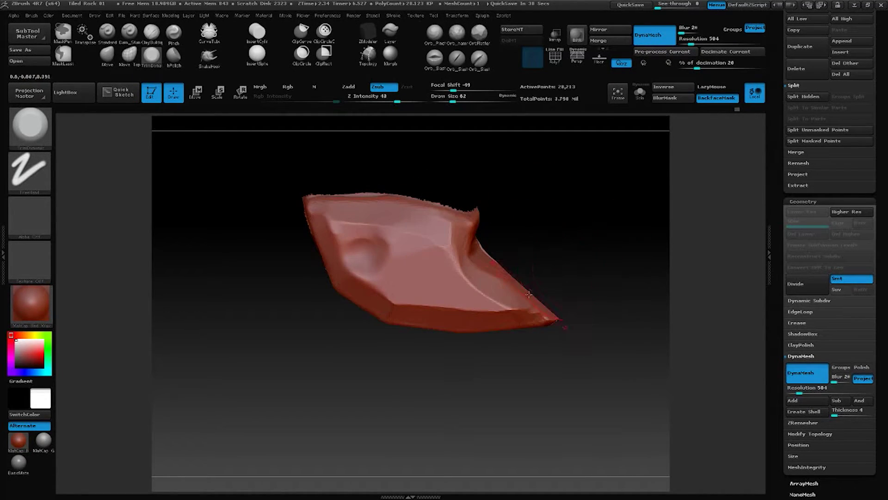
{"action": "left_click_drag", "start_coordinate": [562, 263], "coordinate": [571, 236]}
{"action": "left_click_drag", "start_coordinate": [370, 270], "coordinate": [344, 204]}
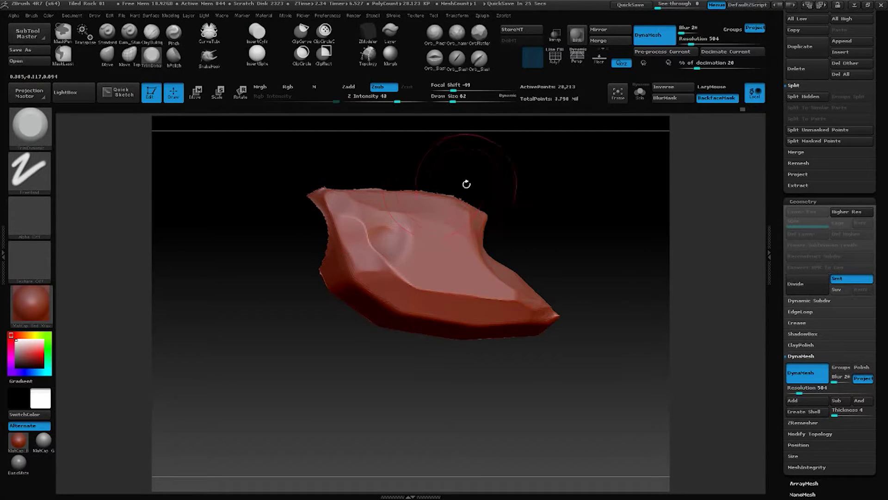
Plane the pointed stone's concave edge and cut broad facets along its long lower edge
{"action": "left_click_drag", "start_coordinate": [466, 184], "coordinate": [428, 173]}
{"action": "left_click_drag", "start_coordinate": [546, 211], "coordinate": [569, 222]}
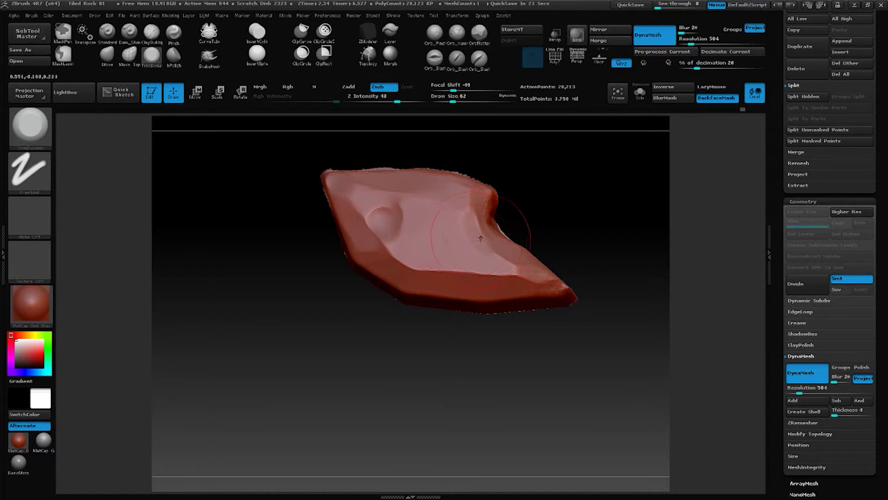
{"action": "mouse_move", "coordinate": [500, 262]}
{"action": "left_mouse_down"}
{"action": "mouse_move", "coordinate": [524, 267]}
{"action": "mouse_move", "coordinate": [528, 278]}
{"action": "mouse_move", "coordinate": [550, 277]}
{"action": "mouse_move", "coordinate": [599, 225]}
{"action": "left_mouse_up"}
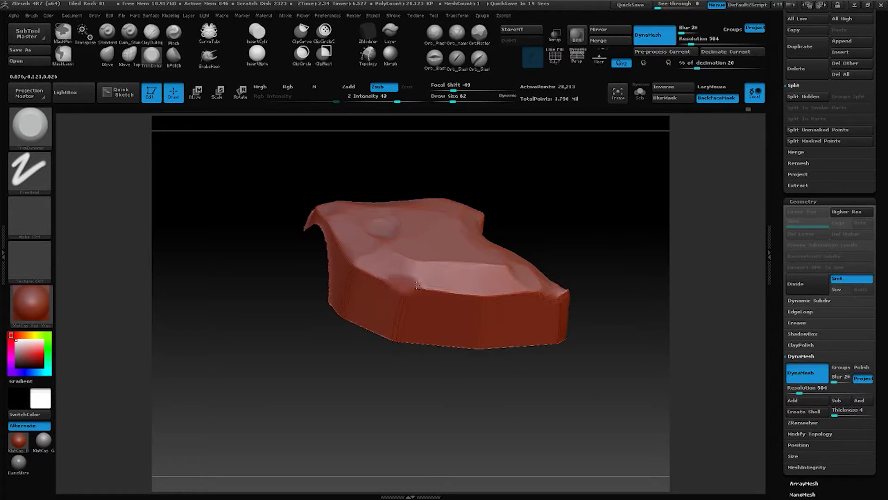
{"action": "left_click_drag", "start_coordinate": [440, 194], "coordinate": [417, 191]}
{"action": "left_click_drag", "start_coordinate": [509, 198], "coordinate": [421, 292]}
{"action": "mouse_move", "coordinate": [570, 202]}
{"action": "left_mouse_down"}
{"action": "mouse_move", "coordinate": [579, 210]}
{"action": "mouse_move", "coordinate": [551, 222]}
{"action": "mouse_move", "coordinate": [537, 205]}
{"action": "left_mouse_up"}
{"action": "mouse_move", "coordinate": [502, 246]}
{"action": "left_mouse_down"}
{"action": "mouse_move", "coordinate": [519, 244]}
{"action": "mouse_move", "coordinate": [493, 216]}
{"action": "mouse_move", "coordinate": [538, 167]}
{"action": "left_mouse_up"}
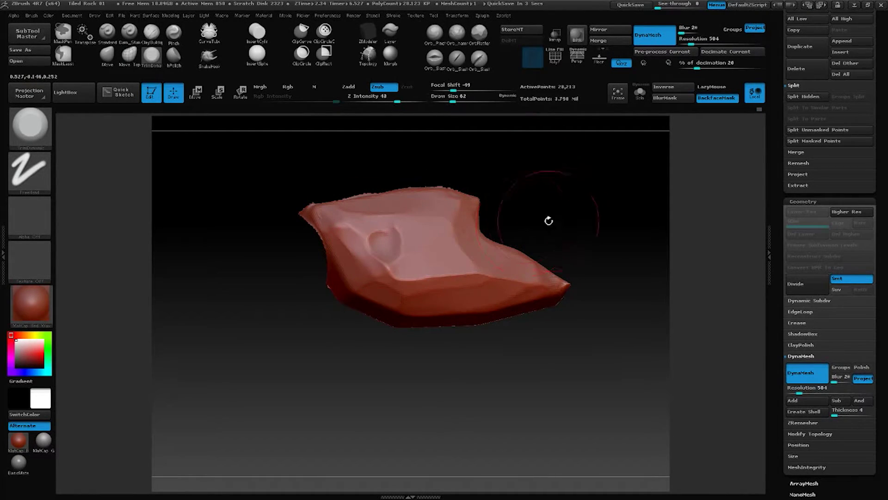
Show all the stones and isolate the small narrow stone beside the pointed one
{"action": "left_click_drag", "start_coordinate": [547, 220], "coordinate": [575, 214]}
{"action": "key", "text": "ctrl+shift"}
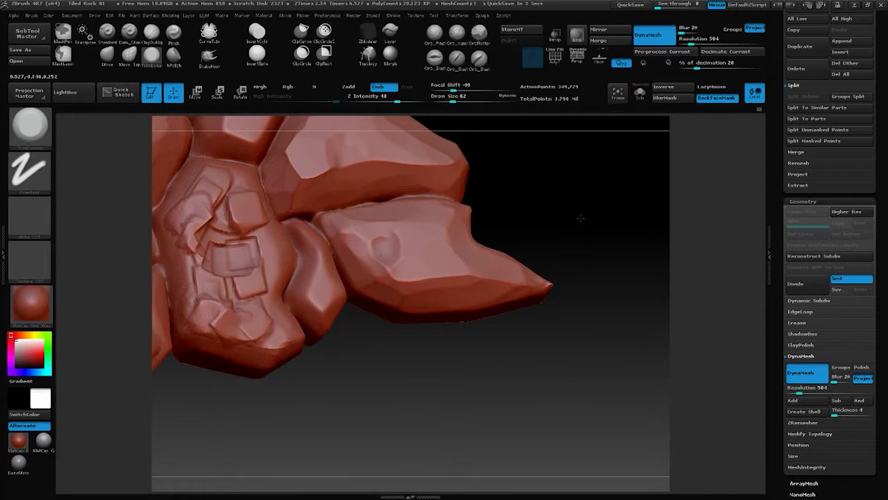
{"action": "mouse_move", "coordinate": [579, 215]}
{"action": "left_mouse_down"}
{"action": "mouse_move", "coordinate": [579, 204]}
{"action": "mouse_move", "coordinate": [590, 293]}
{"action": "mouse_move", "coordinate": [438, 318]}
{"action": "left_mouse_up"}
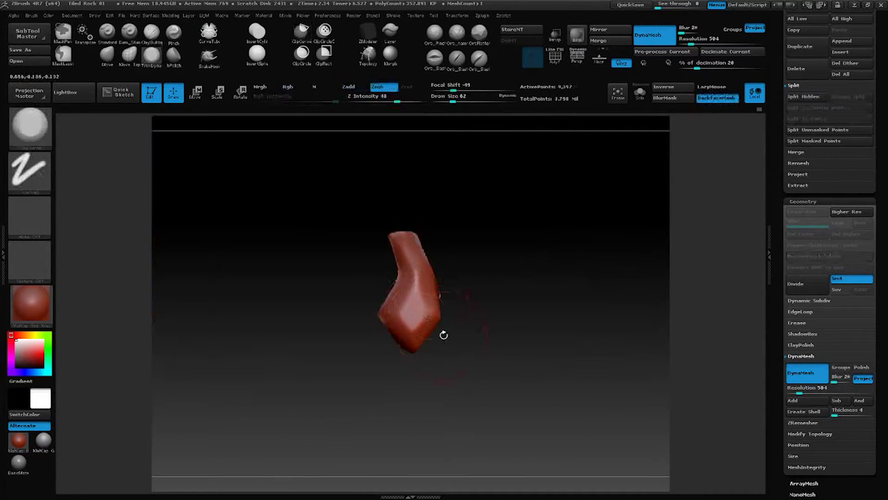
Plane broad facets down the narrow stone's neck, shoulder and lower body with TrimDynamic
{"action": "mouse_move", "coordinate": [442, 333]}
{"action": "left_mouse_down"}
{"action": "mouse_move", "coordinate": [452, 294]}
{"action": "mouse_move", "coordinate": [464, 296]}
{"action": "mouse_move", "coordinate": [476, 324]}
{"action": "left_mouse_up"}
{"action": "left_click_drag", "start_coordinate": [399, 320], "coordinate": [399, 342]}
{"action": "mouse_move", "coordinate": [548, 319]}
{"action": "left_mouse_down"}
{"action": "mouse_move", "coordinate": [416, 296]}
{"action": "mouse_move", "coordinate": [391, 307]}
{"action": "left_mouse_up"}
{"action": "mouse_move", "coordinate": [481, 241]}
{"action": "left_mouse_down"}
{"action": "mouse_move", "coordinate": [485, 270]}
{"action": "mouse_move", "coordinate": [514, 274]}
{"action": "left_mouse_up"}
{"action": "left_click_drag", "start_coordinate": [387, 238], "coordinate": [391, 236]}
{"action": "left_click_drag", "start_coordinate": [527, 273], "coordinate": [446, 278]}
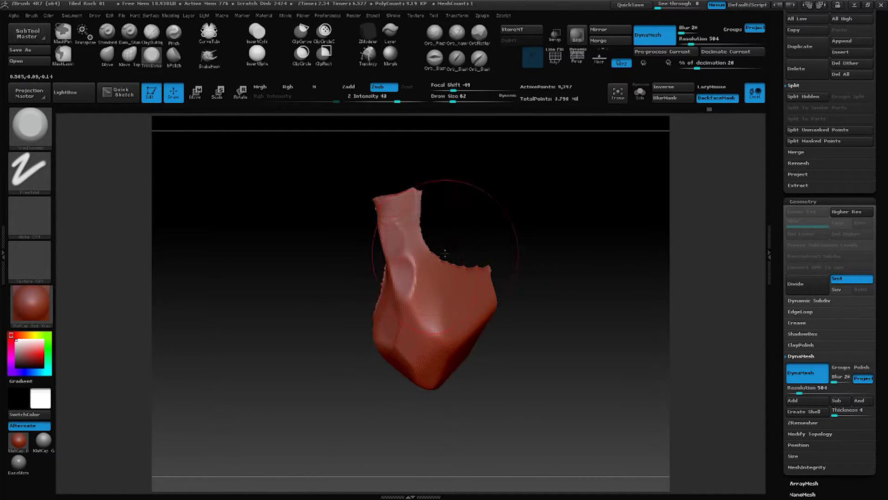
{"action": "left_click_drag", "start_coordinate": [423, 194], "coordinate": [442, 218]}
{"action": "left_click_drag", "start_coordinate": [511, 204], "coordinate": [421, 240]}
Reduce the brush Draw Size to 37 and cut smaller facets into the narrow stone's front ridge and lower side
{"action": "key", "text": "space"}
{"action": "left_click_drag", "start_coordinate": [484, 234], "coordinate": [536, 192], "text": "alt"}
{"action": "left_click_drag", "start_coordinate": [536, 191], "coordinate": [504, 208]}
{"action": "mouse_move", "coordinate": [445, 245]}
{"action": "left_mouse_down"}
{"action": "mouse_move", "coordinate": [439, 223]}
{"action": "mouse_move", "coordinate": [438, 238]}
{"action": "left_mouse_up"}
{"action": "left_click_drag", "start_coordinate": [538, 203], "coordinate": [572, 188]}
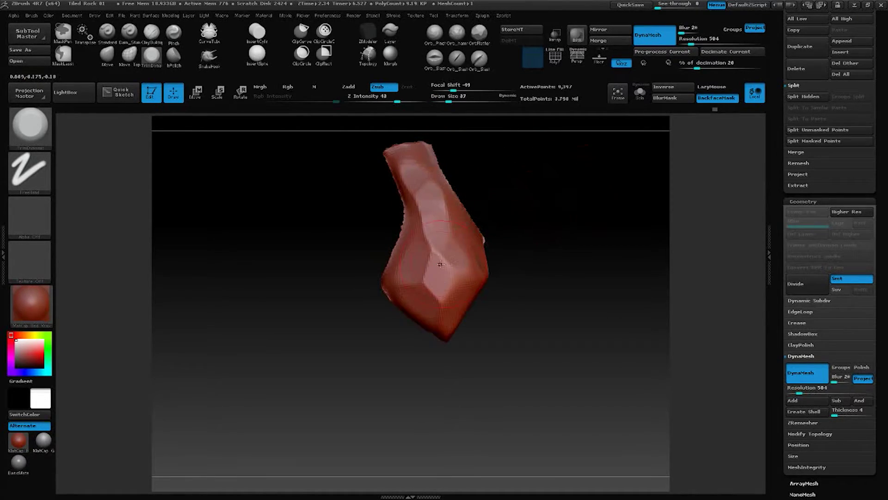
{"action": "left_click_drag", "start_coordinate": [456, 268], "coordinate": [450, 283]}
{"action": "left_click_drag", "start_coordinate": [578, 226], "coordinate": [526, 236]}
{"action": "mouse_move", "coordinate": [483, 274]}
{"action": "left_mouse_down"}
{"action": "mouse_move", "coordinate": [467, 231]}
{"action": "mouse_move", "coordinate": [481, 273]}
{"action": "mouse_move", "coordinate": [468, 310]}
{"action": "left_mouse_up"}
Plane the narrow stone's concave side edges and bevel its pointed lower end
{"action": "left_click_drag", "start_coordinate": [583, 241], "coordinate": [592, 217]}
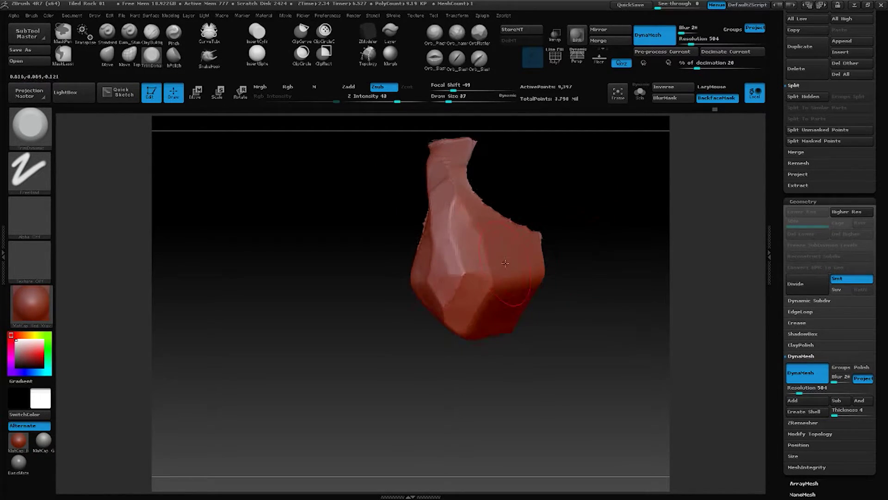
{"action": "left_click_drag", "start_coordinate": [551, 266], "coordinate": [468, 179]}
{"action": "left_click_drag", "start_coordinate": [490, 217], "coordinate": [428, 255]}
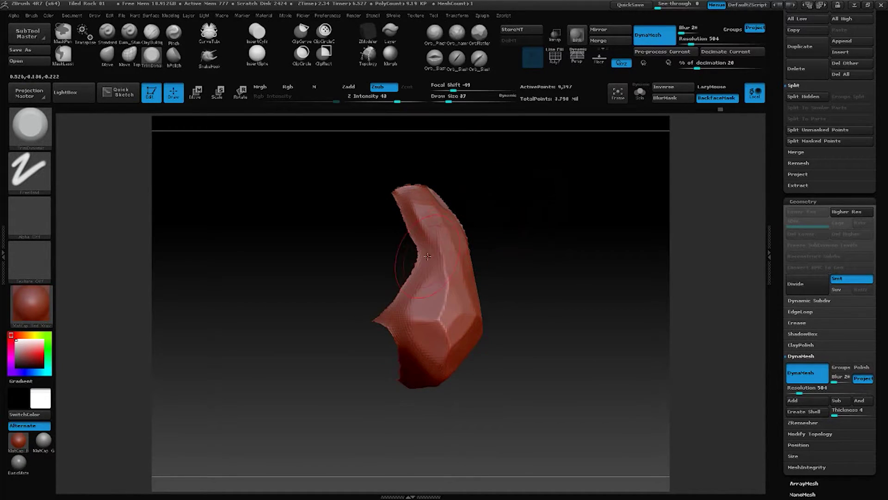
{"action": "left_click_drag", "start_coordinate": [513, 295], "coordinate": [428, 250]}
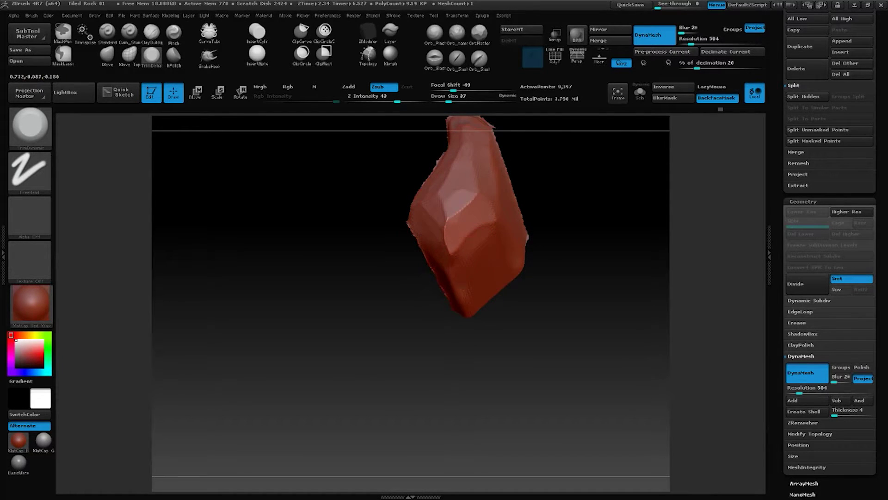
{"action": "left_click_drag", "start_coordinate": [528, 237], "coordinate": [547, 283]}
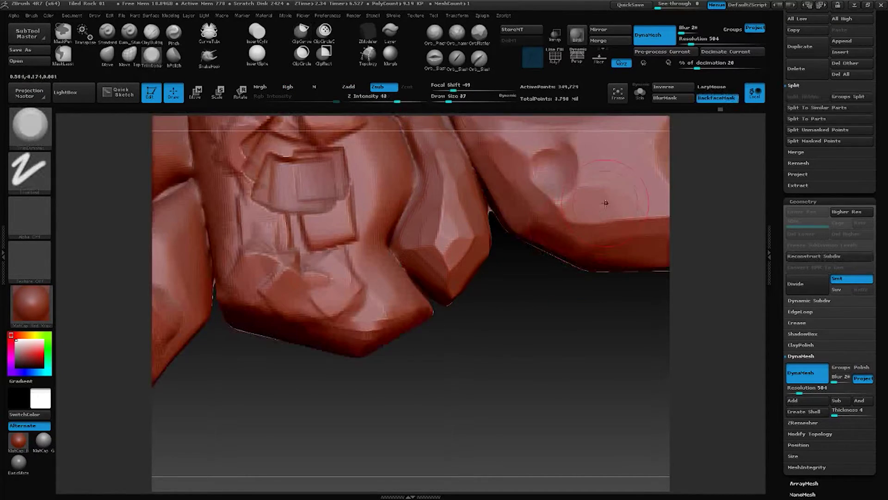
Isolate the small central stone with the square relief and plane its lower corner and long outer edge
{"action": "mouse_move", "coordinate": [535, 318]}
{"action": "left_mouse_down"}
{"action": "mouse_move", "coordinate": [513, 282]}
{"action": "mouse_move", "coordinate": [546, 327]}
{"action": "mouse_move", "coordinate": [565, 328]}
{"action": "mouse_move", "coordinate": [626, 261]}
{"action": "mouse_move", "coordinate": [611, 287]}
{"action": "mouse_move", "coordinate": [617, 279]}
{"action": "mouse_move", "coordinate": [606, 278]}
{"action": "mouse_move", "coordinate": [627, 293]}
{"action": "mouse_move", "coordinate": [621, 308]}
{"action": "mouse_move", "coordinate": [615, 252]}
{"action": "left_mouse_up"}
{"action": "left_click", "coordinate": [399, 234], "text": "ctrl+shift"}
{"action": "mouse_move", "coordinate": [587, 203]}
{"action": "left_mouse_down"}
{"action": "mouse_move", "coordinate": [599, 210]}
{"action": "mouse_move", "coordinate": [581, 253]}
{"action": "left_mouse_up"}
{"action": "left_click_drag", "start_coordinate": [390, 309], "coordinate": [372, 337]}
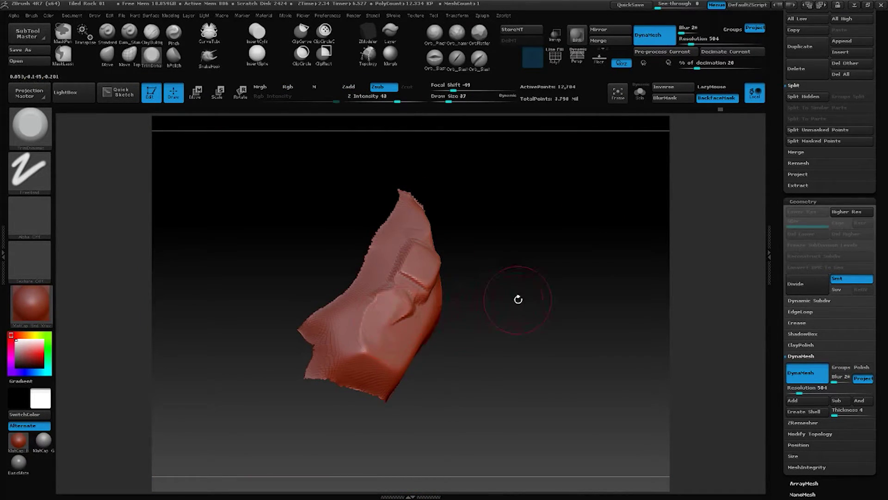
{"action": "left_click_drag", "start_coordinate": [518, 300], "coordinate": [483, 301]}
{"action": "mouse_move", "coordinate": [391, 354]}
{"action": "left_mouse_down"}
{"action": "mouse_move", "coordinate": [434, 319]}
{"action": "mouse_move", "coordinate": [423, 341]}
{"action": "mouse_move", "coordinate": [443, 330]}
{"action": "left_mouse_up"}
{"action": "left_click_drag", "start_coordinate": [539, 299], "coordinate": [497, 294]}
{"action": "left_click_drag", "start_coordinate": [508, 251], "coordinate": [526, 246]}
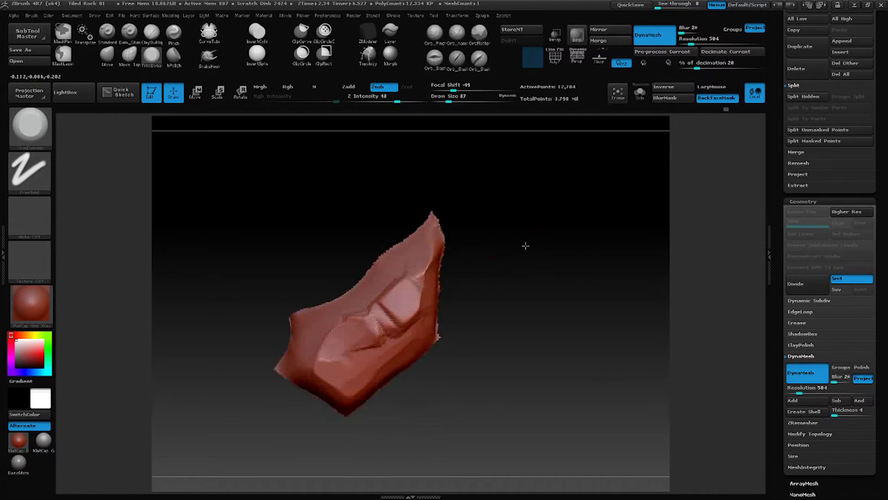
Plane the small central stone's narrow upper edge and flatten the square relief on its face
{"action": "left_click_drag", "start_coordinate": [471, 271], "coordinate": [492, 249], "text": "alt"}
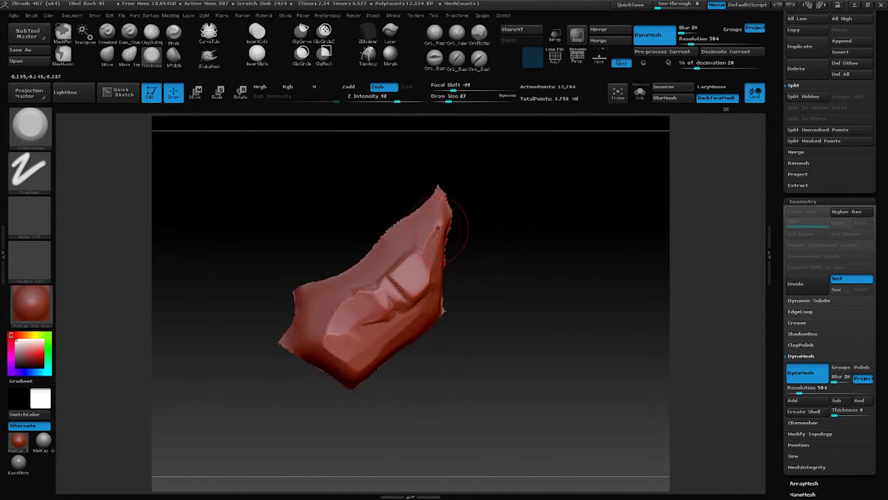
{"action": "left_click_drag", "start_coordinate": [477, 211], "coordinate": [509, 224]}
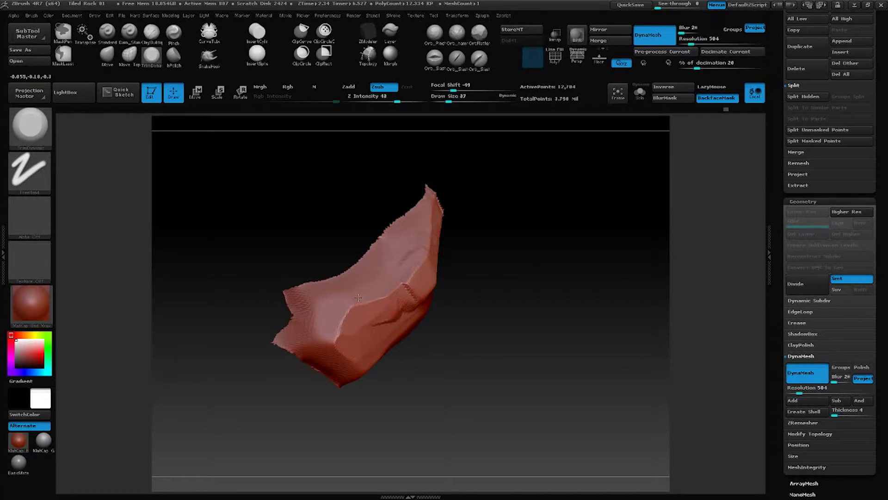
{"action": "left_click_drag", "start_coordinate": [495, 250], "coordinate": [523, 229]}
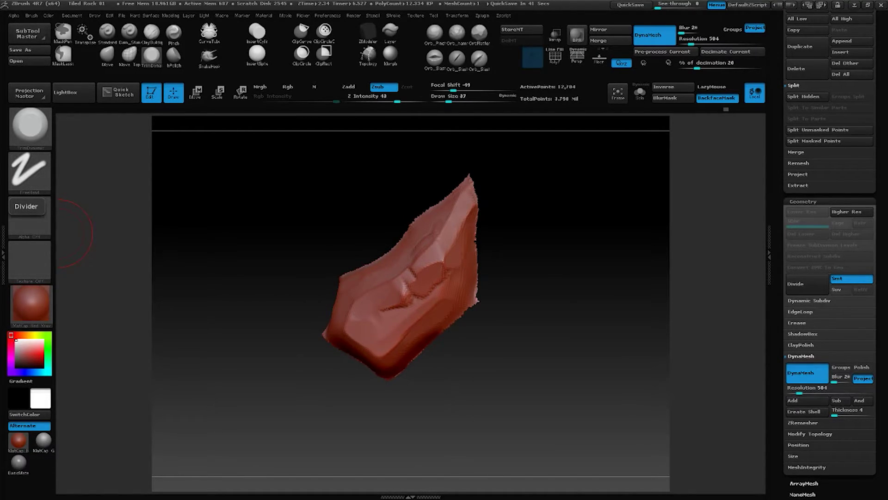
{"action": "mouse_move", "coordinate": [578, 252]}
{"action": "left_mouse_down"}
{"action": "mouse_move", "coordinate": [569, 258]}
{"action": "mouse_move", "coordinate": [532, 242]}
{"action": "mouse_move", "coordinate": [523, 228]}
{"action": "mouse_move", "coordinate": [539, 244]}
{"action": "mouse_move", "coordinate": [501, 271]}
{"action": "mouse_move", "coordinate": [527, 272]}
{"action": "mouse_move", "coordinate": [442, 273]}
{"action": "mouse_move", "coordinate": [553, 243]}
{"action": "mouse_move", "coordinate": [428, 297]}
{"action": "mouse_move", "coordinate": [362, 347]}
{"action": "left_mouse_up"}
{"action": "left_click_drag", "start_coordinate": [466, 311], "coordinate": [470, 322]}
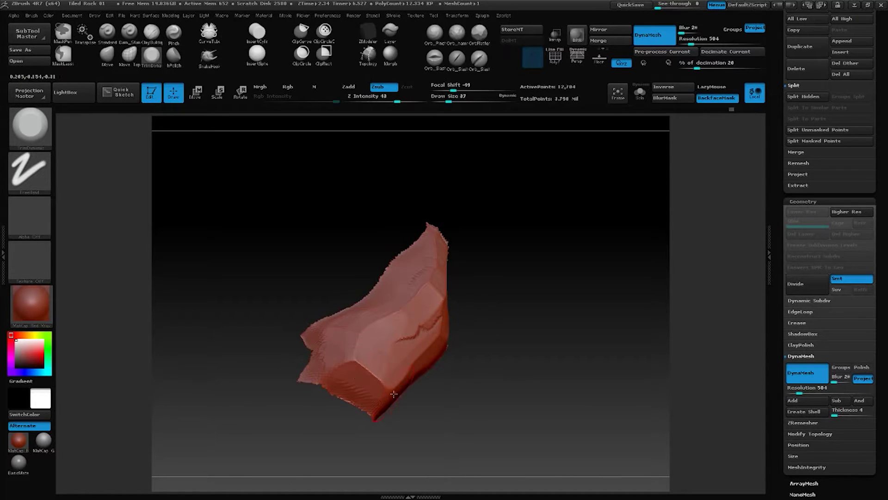
Cut flat facets along the small central stone's lower corner, concave side and tapered tip
{"action": "left_click_drag", "start_coordinate": [380, 393], "coordinate": [435, 373]}
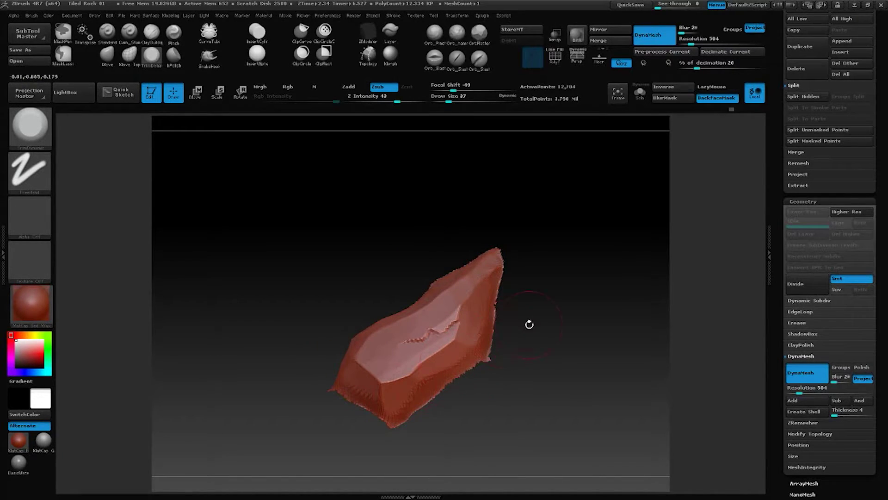
{"action": "left_click_drag", "start_coordinate": [507, 333], "coordinate": [554, 361]}
{"action": "left_click_drag", "start_coordinate": [485, 303], "coordinate": [428, 303]}
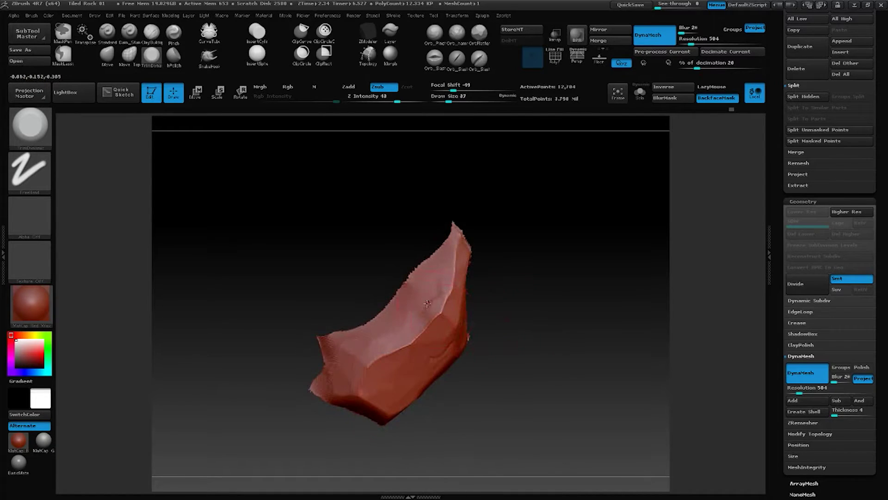
{"action": "left_click_drag", "start_coordinate": [503, 272], "coordinate": [483, 284]}
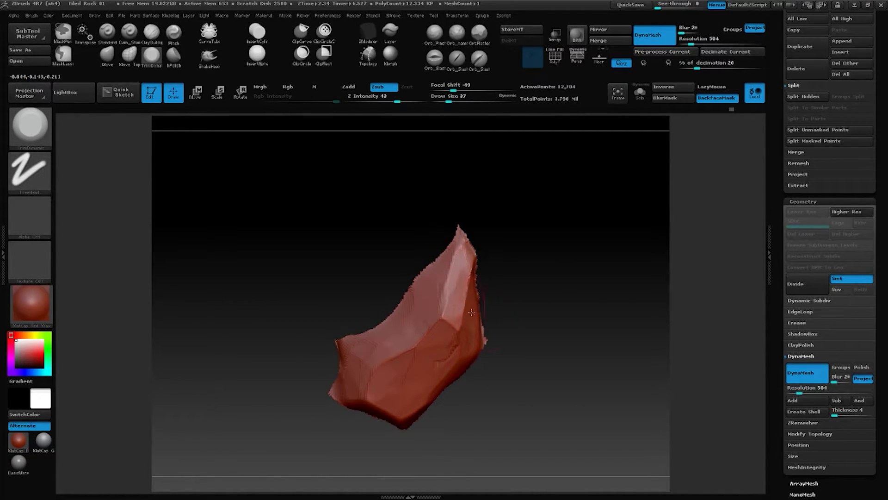
{"action": "left_click_drag", "start_coordinate": [495, 296], "coordinate": [514, 321]}
{"action": "left_click_drag", "start_coordinate": [595, 293], "coordinate": [565, 275]}
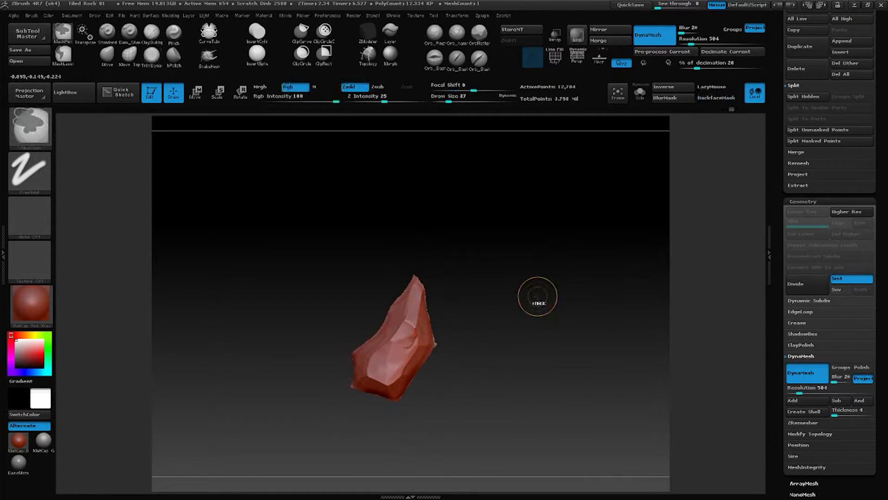
Show all the stones, isolate the bottom stone with the stacked square cuts, and set Draw Size to 54
{"action": "left_click", "coordinate": [538, 296], "text": "ctrl+shift"}
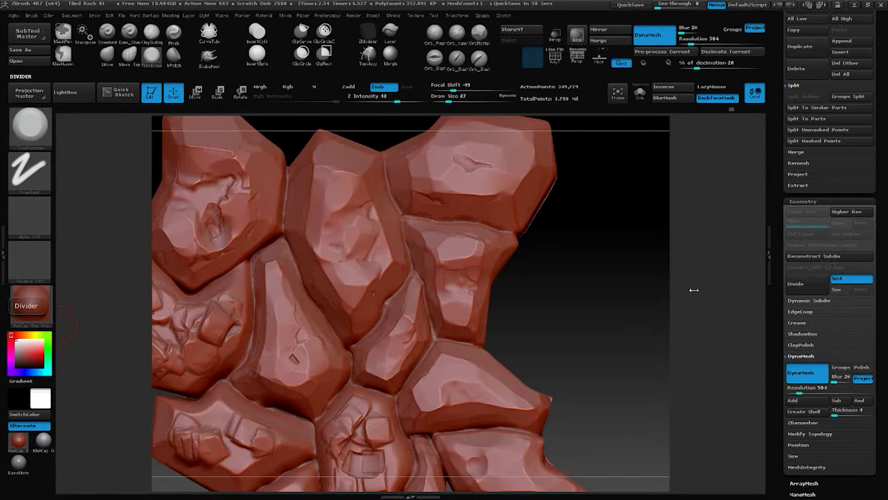
{"action": "left_click_drag", "start_coordinate": [595, 311], "coordinate": [572, 308]}
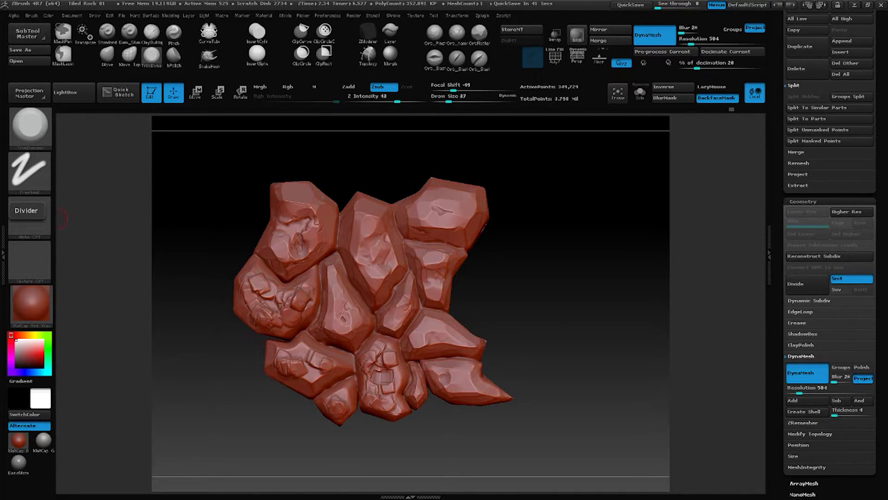
{"action": "mouse_move", "coordinate": [552, 273]}
{"action": "left_mouse_down"}
{"action": "mouse_move", "coordinate": [554, 289]}
{"action": "mouse_move", "coordinate": [493, 430]}
{"action": "left_mouse_up"}
{"action": "mouse_move", "coordinate": [492, 430]}
{"action": "left_mouse_down", "text": "alt"}
{"action": "mouse_move", "coordinate": [498, 307]}
{"action": "mouse_move", "coordinate": [620, 192]}
{"action": "mouse_move", "coordinate": [487, 250]}
{"action": "mouse_move", "coordinate": [471, 239]}
{"action": "left_mouse_up", "text": "alt"}
{"action": "left_click", "coordinate": [479, 318], "text": "ctrl+shift"}
{"action": "key", "text": "space"}
Plane the upper corners and side edges of the stone with the stacked square cuts
{"action": "left_click_drag", "start_coordinate": [467, 245], "coordinate": [480, 326]}
{"action": "left_click_drag", "start_coordinate": [544, 287], "coordinate": [492, 276]}
{"action": "mouse_move", "coordinate": [460, 229]}
{"action": "left_mouse_down"}
{"action": "mouse_move", "coordinate": [460, 253]}
{"action": "mouse_move", "coordinate": [447, 252]}
{"action": "left_mouse_up"}
{"action": "left_click_drag", "start_coordinate": [510, 222], "coordinate": [565, 230]}
{"action": "mouse_move", "coordinate": [442, 245]}
{"action": "left_mouse_down"}
{"action": "mouse_move", "coordinate": [416, 266]}
{"action": "mouse_move", "coordinate": [434, 239]}
{"action": "left_mouse_up"}
{"action": "mouse_move", "coordinate": [514, 207]}
{"action": "left_mouse_down"}
{"action": "mouse_move", "coordinate": [462, 196]}
{"action": "mouse_move", "coordinate": [456, 226]}
{"action": "mouse_move", "coordinate": [439, 229]}
{"action": "left_mouse_up"}
Cut broad facets along the same stone's long side and bevel its lower corner
{"action": "left_click_drag", "start_coordinate": [490, 195], "coordinate": [546, 234]}
{"action": "mouse_move", "coordinate": [409, 246]}
{"action": "left_mouse_down"}
{"action": "mouse_move", "coordinate": [410, 237]}
{"action": "mouse_move", "coordinate": [408, 268]}
{"action": "left_mouse_up"}
{"action": "mouse_move", "coordinate": [548, 287]}
{"action": "left_mouse_down"}
{"action": "mouse_move", "coordinate": [554, 261]}
{"action": "mouse_move", "coordinate": [536, 266]}
{"action": "left_mouse_up"}
{"action": "left_click_drag", "start_coordinate": [387, 294], "coordinate": [390, 303]}
{"action": "left_click_drag", "start_coordinate": [483, 323], "coordinate": [500, 283]}
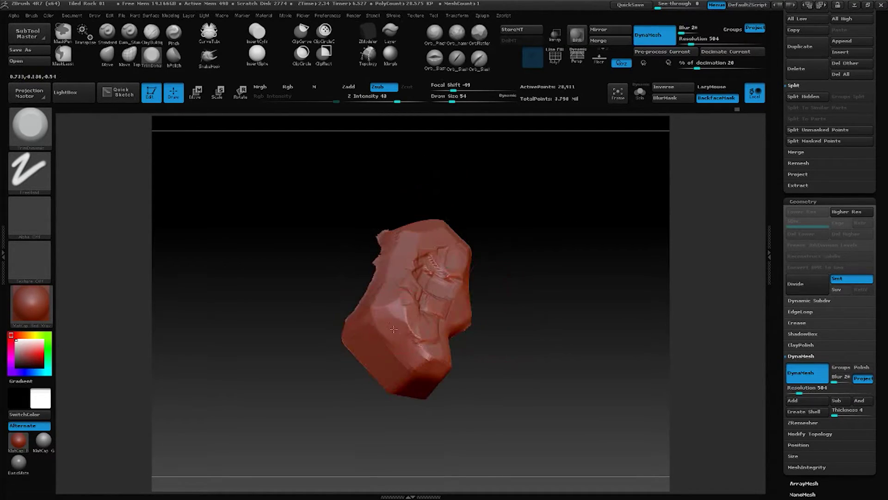
{"action": "left_click_drag", "start_coordinate": [481, 250], "coordinate": [534, 279]}
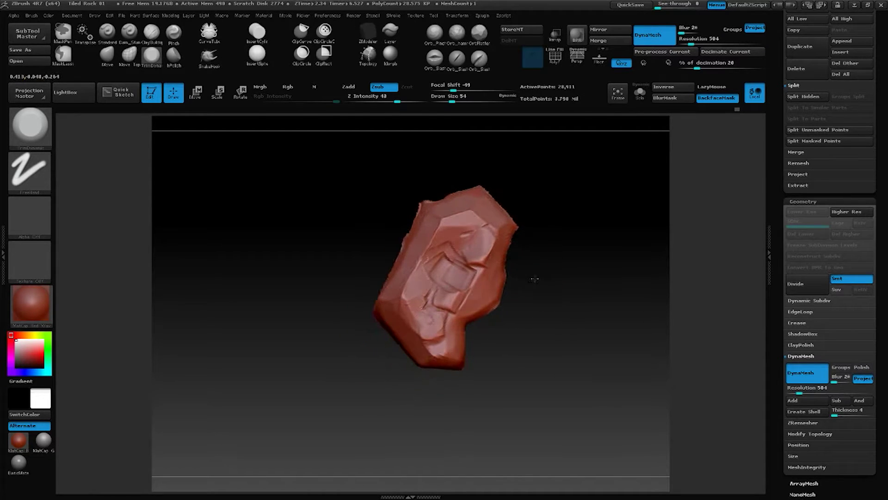
Smooth the stacked square cuts on the stone's face and build up the recess with ClayTubes
{"action": "mouse_move", "coordinate": [443, 226]}
{"action": "left_mouse_down", "text": "shift"}
{"action": "mouse_move", "coordinate": [467, 286]}
{"action": "mouse_move", "coordinate": [430, 307]}
{"action": "mouse_move", "coordinate": [458, 285]}
{"action": "mouse_move", "coordinate": [440, 273]}
{"action": "mouse_move", "coordinate": [423, 278]}
{"action": "mouse_move", "coordinate": [438, 250]}
{"action": "mouse_move", "coordinate": [435, 301]}
{"action": "mouse_move", "coordinate": [427, 260]}
{"action": "mouse_move", "coordinate": [446, 238]}
{"action": "mouse_move", "coordinate": [437, 292]}
{"action": "mouse_move", "coordinate": [445, 314]}
{"action": "left_mouse_up", "text": "shift"}
{"action": "key", "text": "b"}
{"action": "key", "text": "c"}
{"action": "key", "text": "t"}
Return to TrimDynamic and flatten the built-up clay and the stone's lower end into facets
{"action": "left_click", "coordinate": [151, 55]}
{"action": "mouse_move", "coordinate": [568, 238]}
{"action": "left_mouse_down"}
{"action": "mouse_move", "coordinate": [583, 246]}
{"action": "mouse_move", "coordinate": [550, 291]}
{"action": "left_mouse_up"}
{"action": "left_click_drag", "start_coordinate": [426, 330], "coordinate": [458, 349]}
{"action": "left_click_drag", "start_coordinate": [506, 338], "coordinate": [527, 319]}
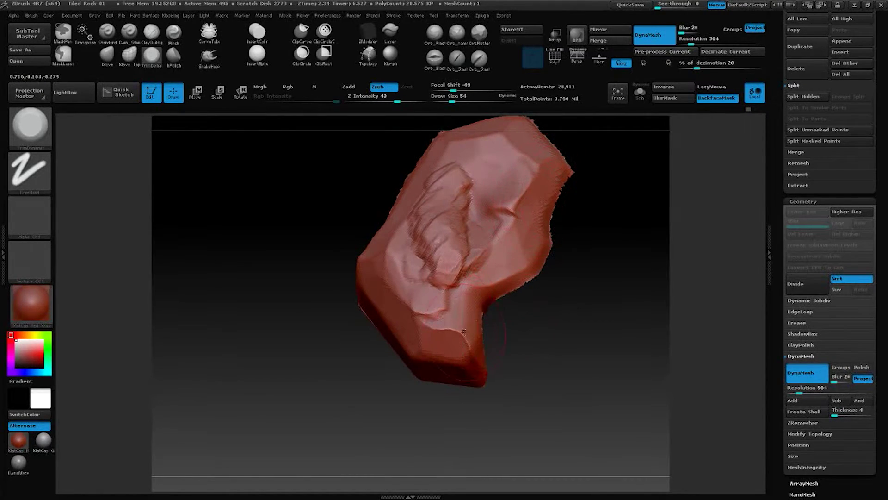
{"action": "mouse_move", "coordinate": [591, 166]}
{"action": "left_mouse_down", "text": "alt"}
{"action": "mouse_move", "coordinate": [583, 232]}
{"action": "mouse_move", "coordinate": [595, 241]}
{"action": "left_mouse_up", "text": "alt"}
{"action": "mouse_move", "coordinate": [491, 271]}
{"action": "left_mouse_down"}
{"action": "mouse_move", "coordinate": [483, 292]}
{"action": "mouse_move", "coordinate": [488, 278]}
{"action": "left_mouse_up"}
{"action": "mouse_move", "coordinate": [492, 210]}
{"action": "left_mouse_down"}
{"action": "mouse_move", "coordinate": [438, 236]}
{"action": "mouse_move", "coordinate": [418, 299]}
{"action": "mouse_move", "coordinate": [435, 342]}
{"action": "mouse_move", "coordinate": [409, 383]}
{"action": "mouse_move", "coordinate": [393, 317]}
{"action": "mouse_move", "coordinate": [428, 240]}
{"action": "mouse_move", "coordinate": [437, 342]}
{"action": "mouse_move", "coordinate": [422, 317]}
{"action": "left_mouse_up"}
{"action": "mouse_move", "coordinate": [445, 288]}
{"action": "left_mouse_down"}
{"action": "mouse_move", "coordinate": [451, 337]}
{"action": "mouse_move", "coordinate": [456, 258]}
{"action": "left_mouse_up"}
Set Draw Size to 39 and refine the small facets around the recess in the stone's face
{"action": "key", "text": "space"}
{"action": "left_click_drag", "start_coordinate": [324, 278], "coordinate": [356, 285]}
{"action": "left_click_drag", "start_coordinate": [485, 262], "coordinate": [510, 307]}
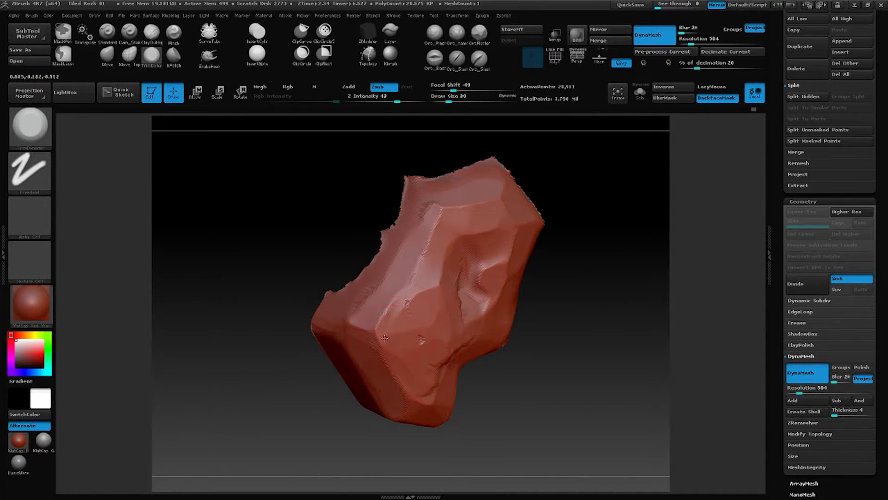
Raise Draw Size to 74 and plane wide facets across the stone's long side and lower end
{"action": "key", "text": "space"}
{"action": "left_click_drag", "start_coordinate": [408, 303], "coordinate": [418, 303]}
{"action": "left_click_drag", "start_coordinate": [365, 319], "coordinate": [419, 245]}
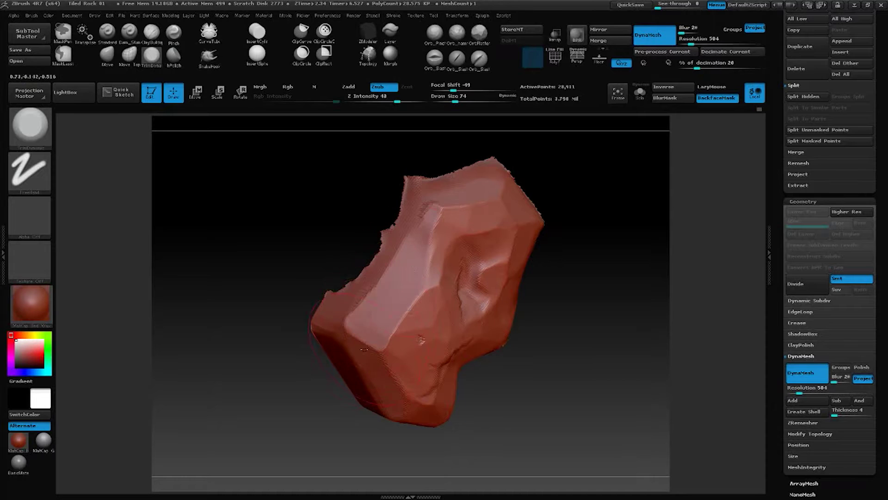
{"action": "left_click_drag", "start_coordinate": [564, 342], "coordinate": [389, 326]}
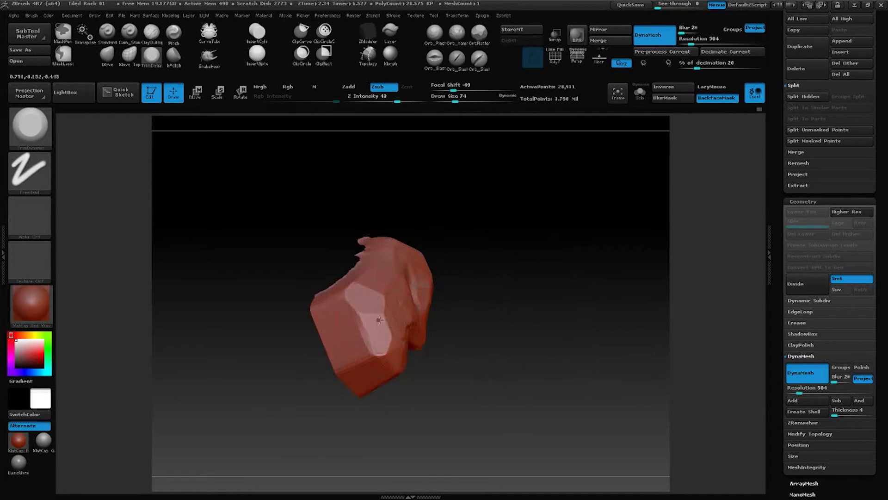
{"action": "left_click_drag", "start_coordinate": [362, 366], "coordinate": [585, 301]}
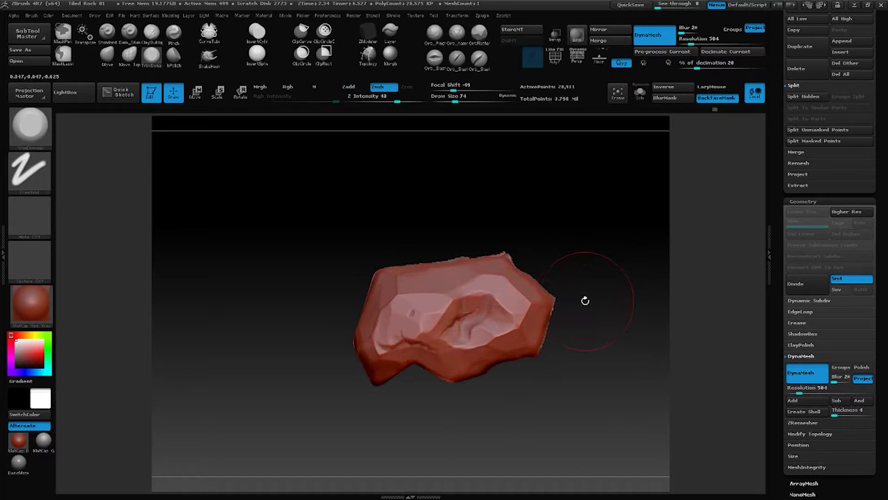
Show all the stones, frame the whole tile and inspect the faceted surfaces
{"action": "left_click", "coordinate": [585, 300], "text": "ctrl+shift"}
{"action": "key", "text": "f"}
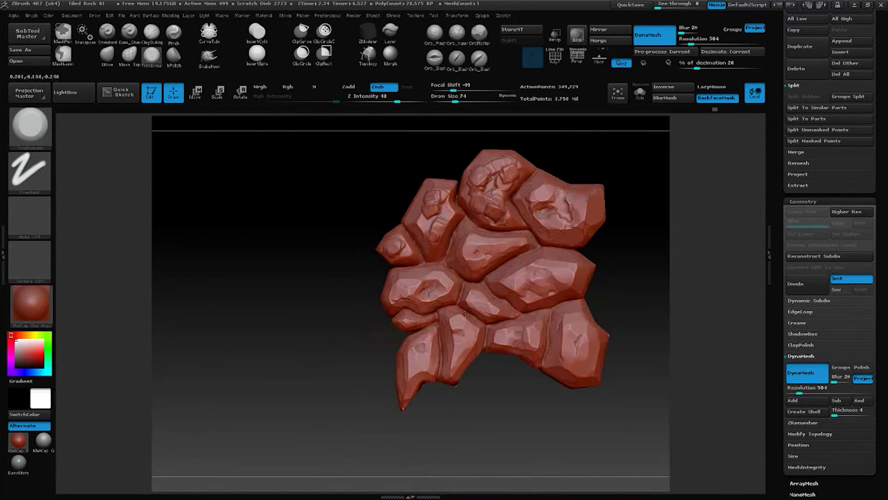
{"action": "left_click_drag", "start_coordinate": [638, 377], "coordinate": [600, 352]}
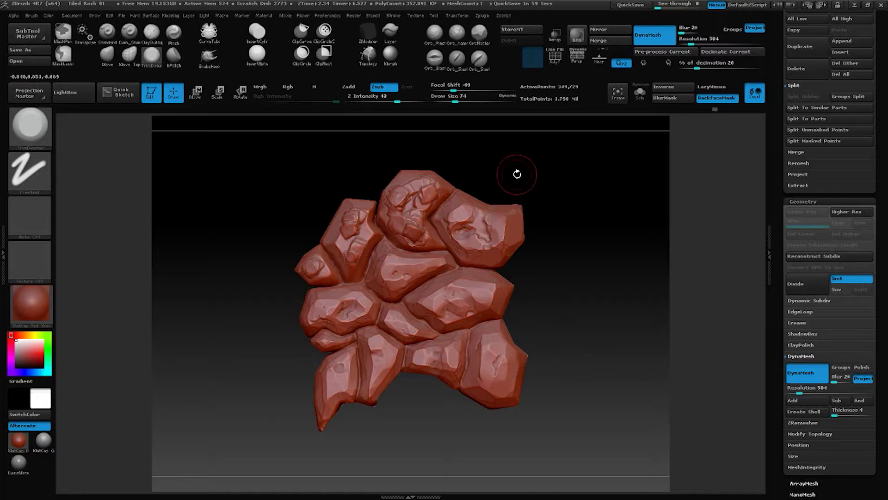
{"action": "left_click_drag", "start_coordinate": [517, 174], "coordinate": [511, 203]}
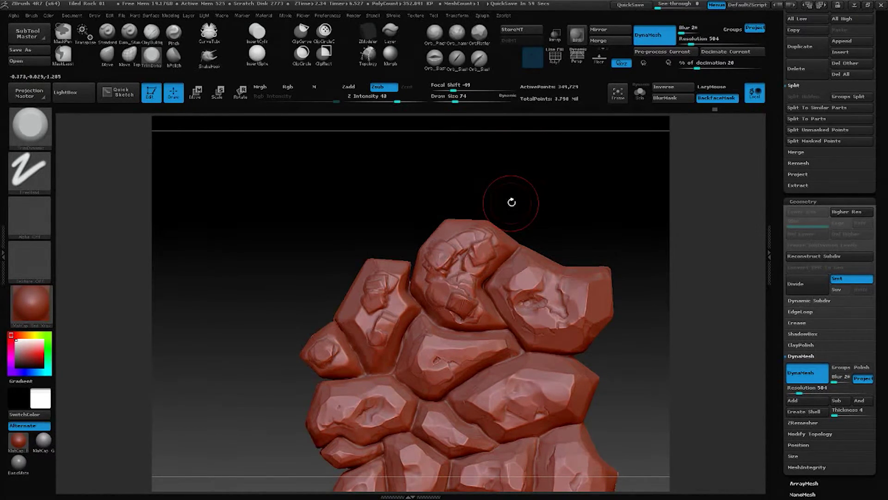
{"action": "left_click_drag", "start_coordinate": [645, 337], "coordinate": [648, 301]}
From the flat underside, close the notch in the outline between two edge stones using the Move brush at Draw Size 51
{"action": "left_click_drag", "start_coordinate": [330, 236], "coordinate": [385, 230]}
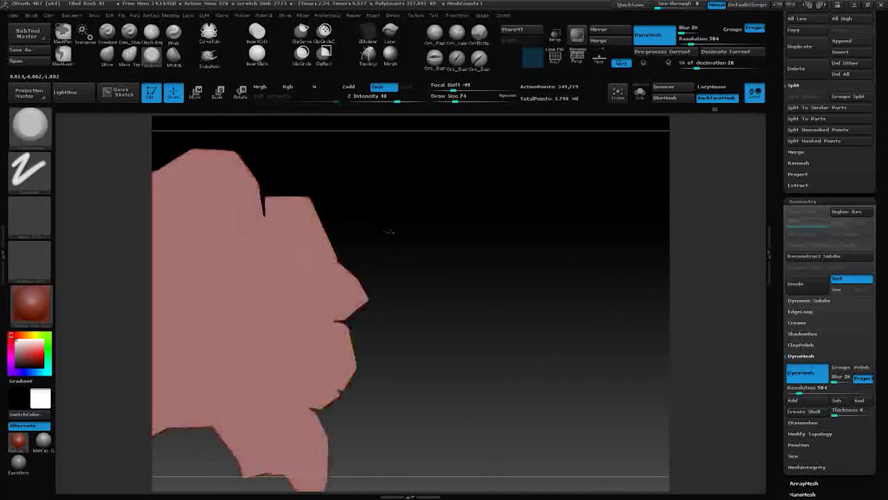
{"action": "key", "text": "b"}
{"action": "key", "text": "m"}
{"action": "key", "text": "v"}
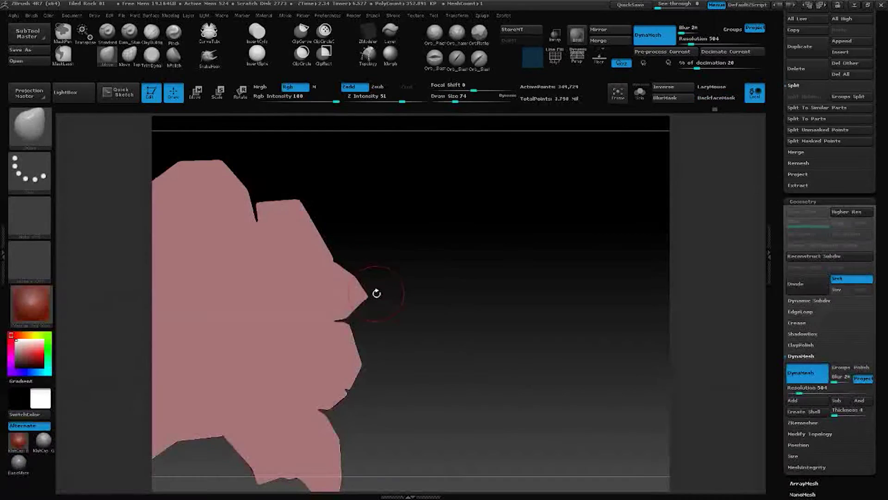
{"action": "key", "text": "ctrl+z"}
{"action": "key", "text": "s"}
{"action": "left_click_drag", "start_coordinate": [348, 322], "coordinate": [348, 311]}
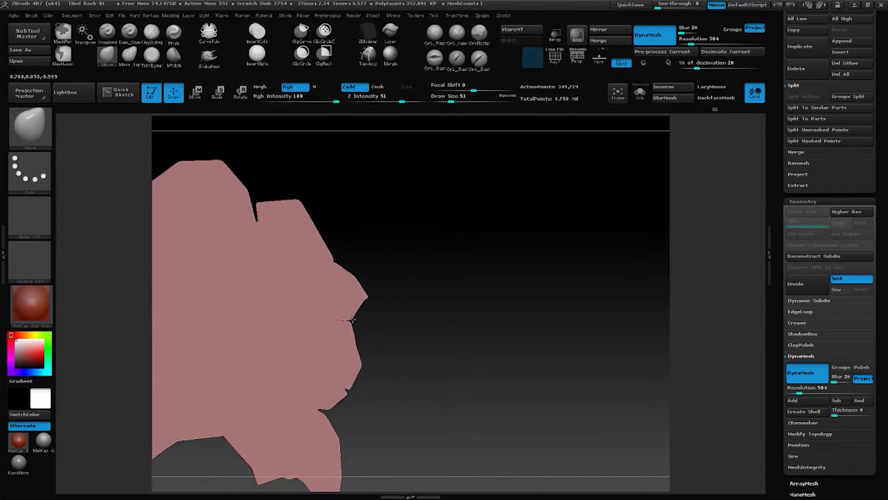
{"action": "left_click_drag", "start_coordinate": [410, 269], "coordinate": [561, 194]}
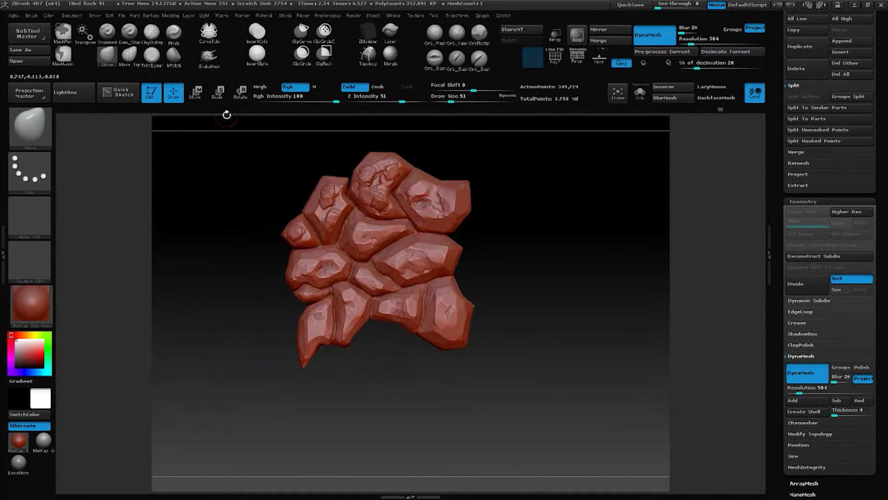
Duplicate the rock tile sideways with the Transpose Move line so the copy interlocks with the original
{"action": "key", "text": "w"}
{"action": "left_click_drag", "start_coordinate": [381, 238], "coordinate": [504, 238]}
{"action": "left_click_drag", "start_coordinate": [443, 238], "coordinate": [609, 234], "text": "ctrl"}
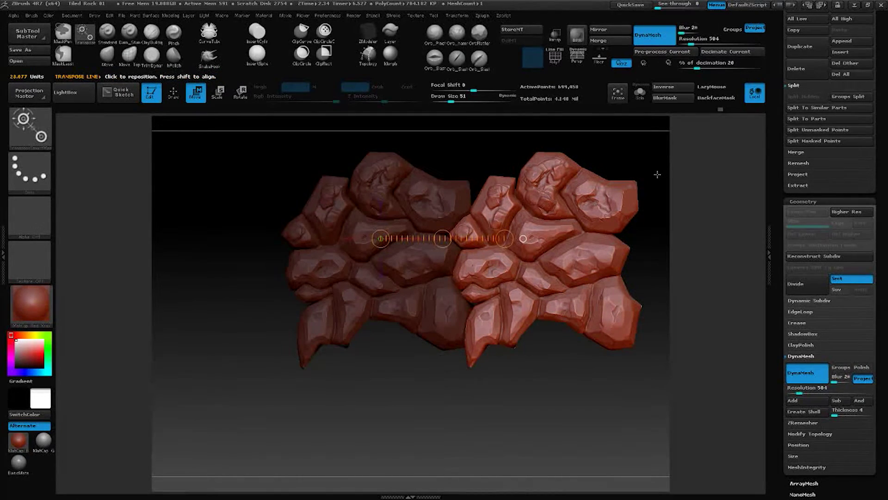
Duplicate the two side-by-side tiles upward as a second row and check how the seams interlock
{"action": "left_click_drag", "start_coordinate": [644, 156], "coordinate": [631, 206], "text": "alt"}
{"action": "left_click_drag", "start_coordinate": [426, 292], "coordinate": [442, 109], "text": "ctrl"}
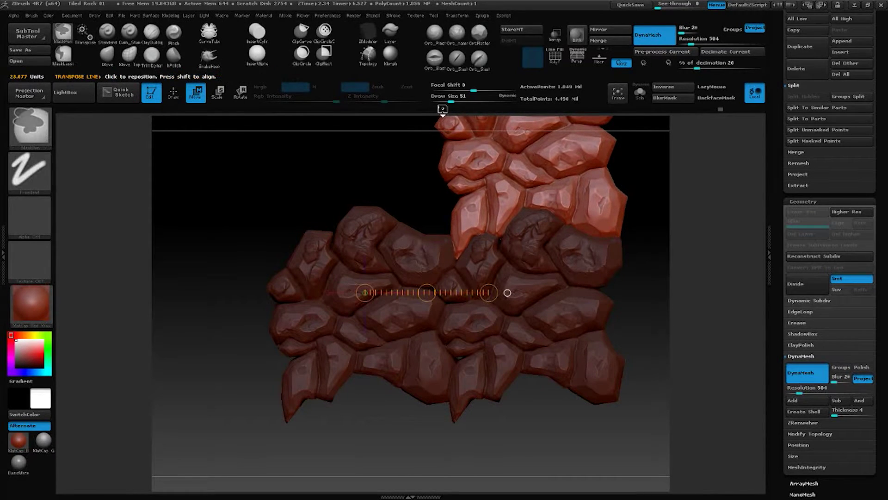
{"action": "left_click_drag", "start_coordinate": [652, 202], "coordinate": [636, 237], "text": "alt"}
{"action": "left_click_drag", "start_coordinate": [277, 333], "coordinate": [277, 326]}
{"action": "mouse_move", "coordinate": [633, 216]}
{"action": "left_mouse_down", "text": "alt"}
{"action": "mouse_move", "coordinate": [634, 224]}
{"action": "mouse_move", "coordinate": [627, 212]}
{"action": "left_mouse_up", "text": "alt"}
{"action": "left_click_drag", "start_coordinate": [592, 184], "coordinate": [591, 194], "text": "alt"}
{"action": "mouse_move", "coordinate": [653, 163]}
{"action": "left_mouse_down", "text": "alt"}
{"action": "mouse_move", "coordinate": [635, 192]}
{"action": "mouse_move", "coordinate": [576, 227]}
{"action": "mouse_move", "coordinate": [634, 210]}
{"action": "mouse_move", "coordinate": [627, 221]}
{"action": "mouse_move", "coordinate": [583, 206]}
{"action": "mouse_move", "coordinate": [601, 222]}
{"action": "left_mouse_up", "text": "alt"}
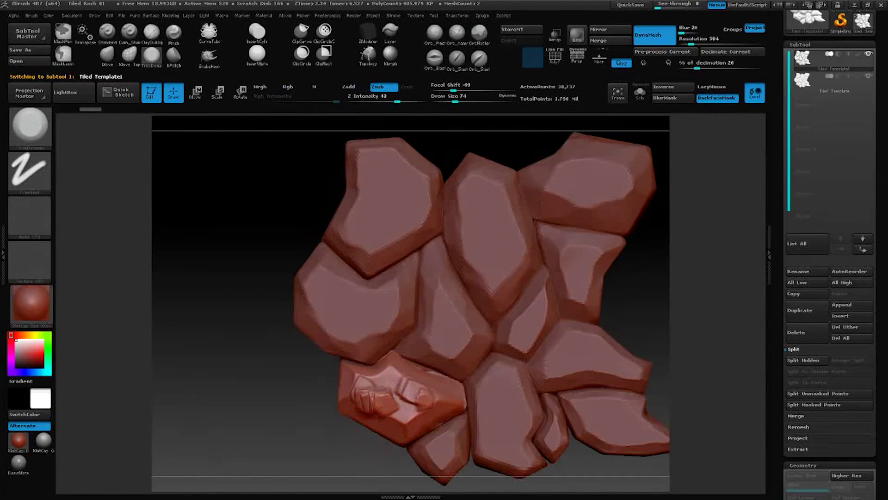
Hide the separate subtool holding the other stones so only the lower-left stone remains on the canvas
{"action": "left_click_drag", "start_coordinate": [354, 390], "coordinate": [389, 378]}
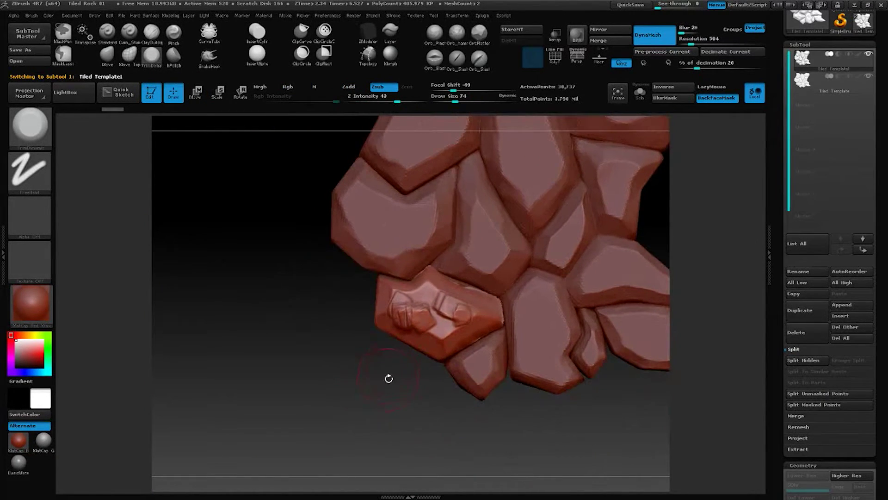
{"action": "left_click", "coordinate": [849, 88]}
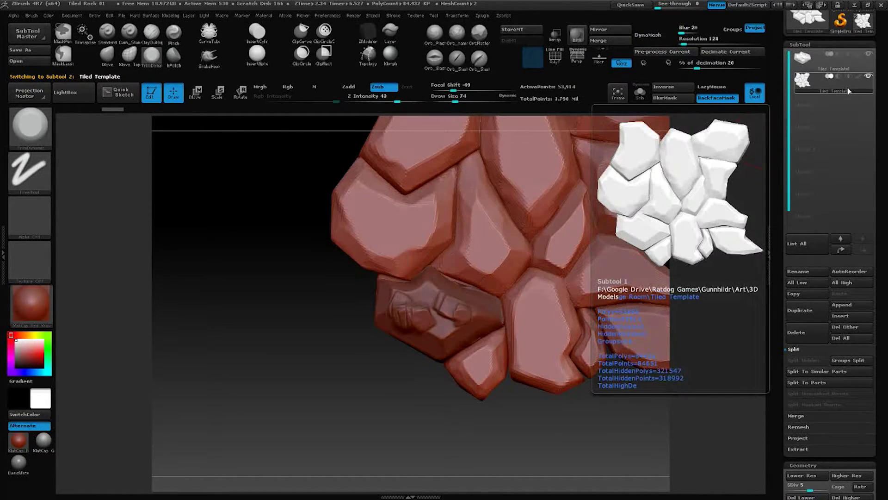
{"action": "left_click", "coordinate": [869, 78]}
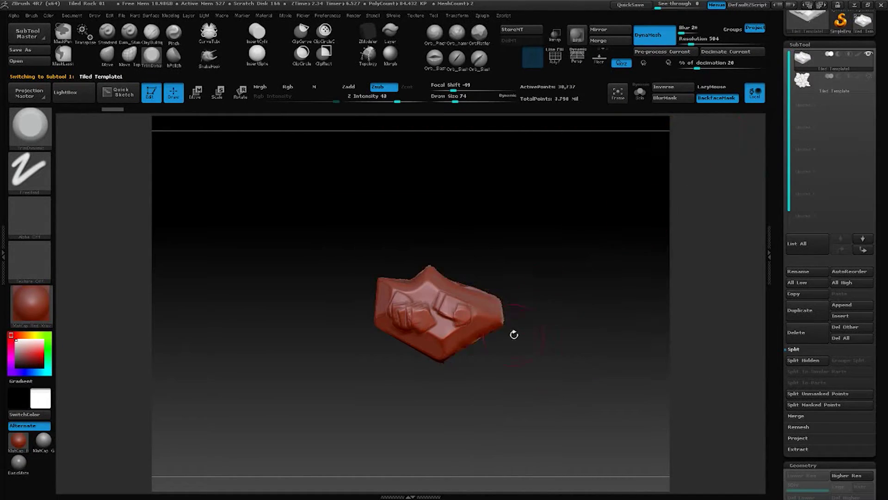
Trim the raised clay marks on the isolated stone's face into flat facets with TrimDynamic at Draw Size 74
{"action": "left_click_drag", "start_coordinate": [494, 365], "coordinate": [541, 351]}
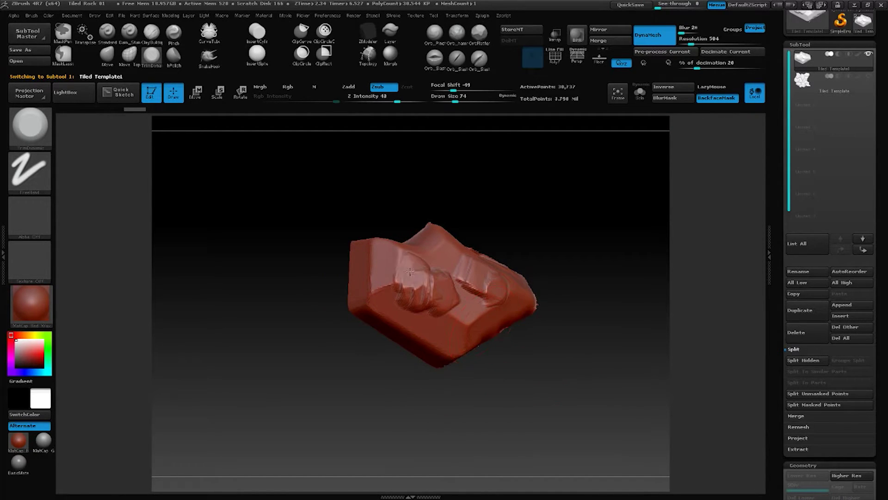
{"action": "left_click_drag", "start_coordinate": [523, 266], "coordinate": [419, 271]}
{"action": "left_click_drag", "start_coordinate": [400, 237], "coordinate": [396, 236]}
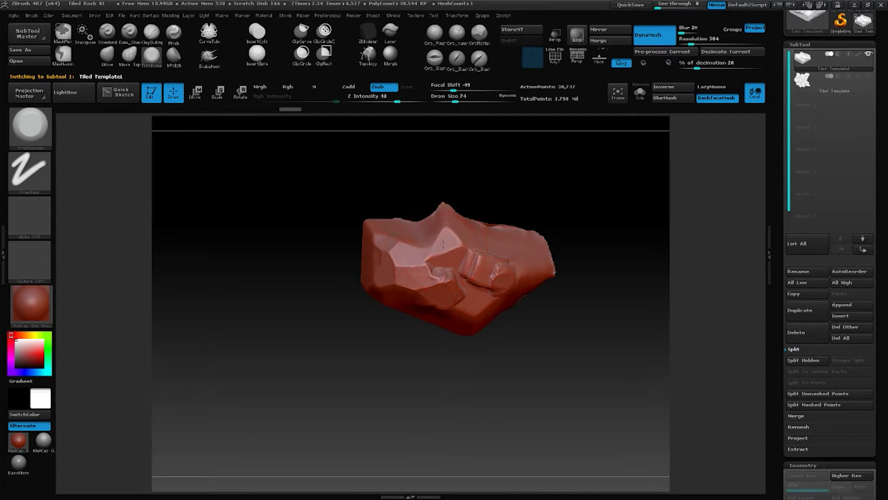
{"action": "left_click_drag", "start_coordinate": [596, 214], "coordinate": [577, 208]}
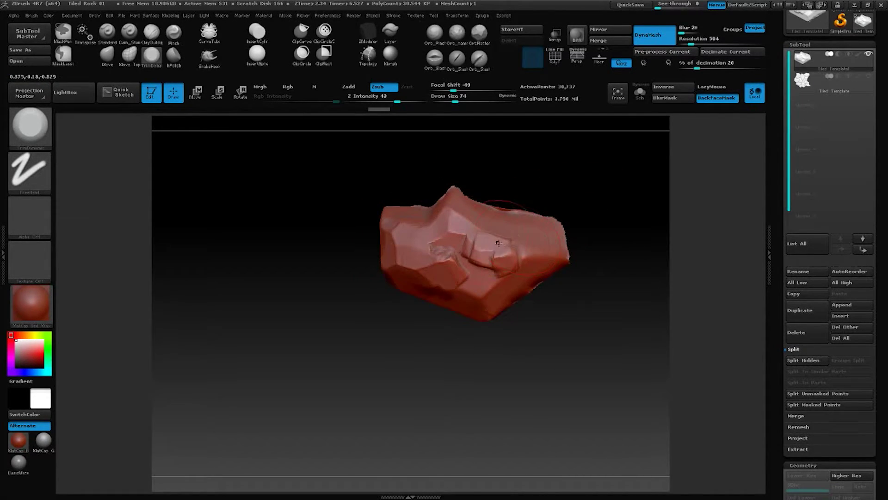
{"action": "left_click_drag", "start_coordinate": [589, 217], "coordinate": [575, 204]}
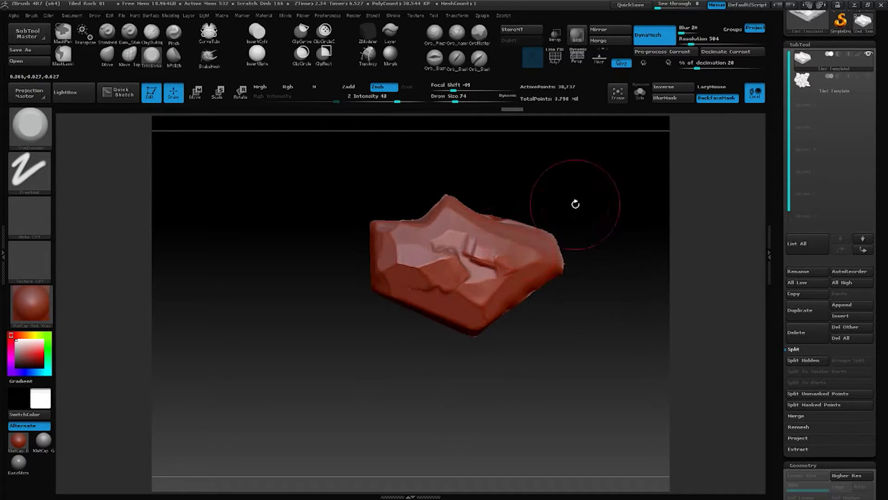
{"action": "mouse_move", "coordinate": [447, 238]}
{"action": "left_mouse_down"}
{"action": "mouse_move", "coordinate": [486, 252]}
{"action": "mouse_move", "coordinate": [502, 245]}
{"action": "left_mouse_up"}
{"action": "mouse_move", "coordinate": [528, 208]}
{"action": "left_mouse_down"}
{"action": "mouse_move", "coordinate": [557, 183]}
{"action": "mouse_move", "coordinate": [507, 263]}
{"action": "left_mouse_up"}
{"action": "mouse_move", "coordinate": [535, 223]}
{"action": "left_mouse_down"}
{"action": "mouse_move", "coordinate": [523, 266]}
{"action": "mouse_move", "coordinate": [468, 240]}
{"action": "left_mouse_up"}
{"action": "mouse_move", "coordinate": [573, 190]}
{"action": "left_mouse_down"}
{"action": "mouse_move", "coordinate": [536, 185]}
{"action": "mouse_move", "coordinate": [519, 193]}
{"action": "mouse_move", "coordinate": [545, 238]}
{"action": "mouse_move", "coordinate": [495, 252]}
{"action": "left_mouse_up"}
{"action": "left_click_drag", "start_coordinate": [524, 304], "coordinate": [467, 297]}
{"action": "left_click_drag", "start_coordinate": [574, 241], "coordinate": [518, 217]}
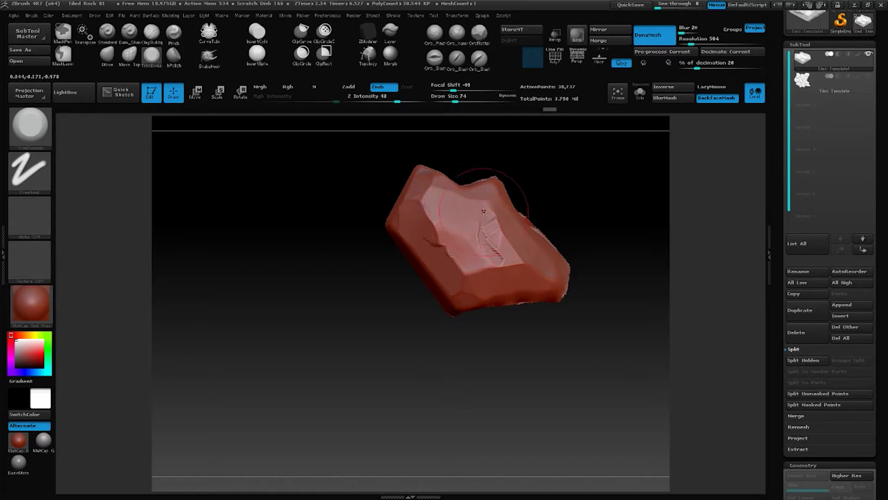
Cut clean facets along the isolated stone's upper edge and left end, flattening the remaining marks on its face
{"action": "left_click_drag", "start_coordinate": [594, 240], "coordinate": [499, 236]}
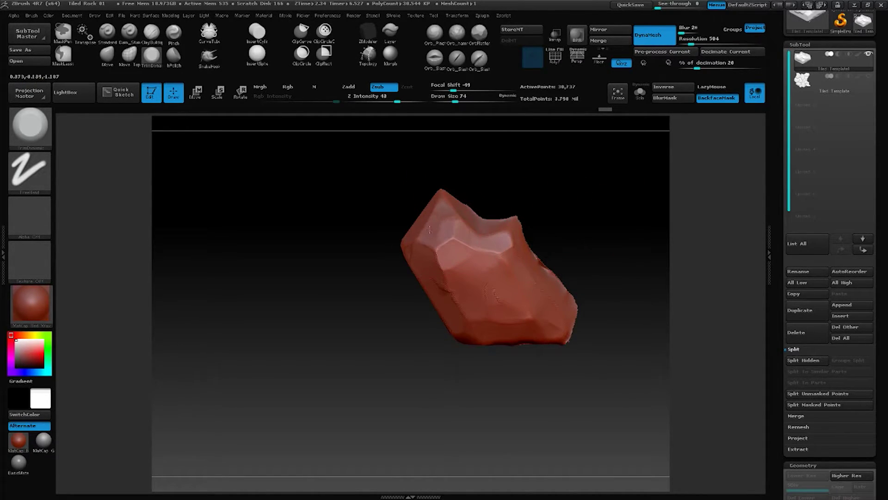
{"action": "left_click_drag", "start_coordinate": [530, 204], "coordinate": [458, 258]}
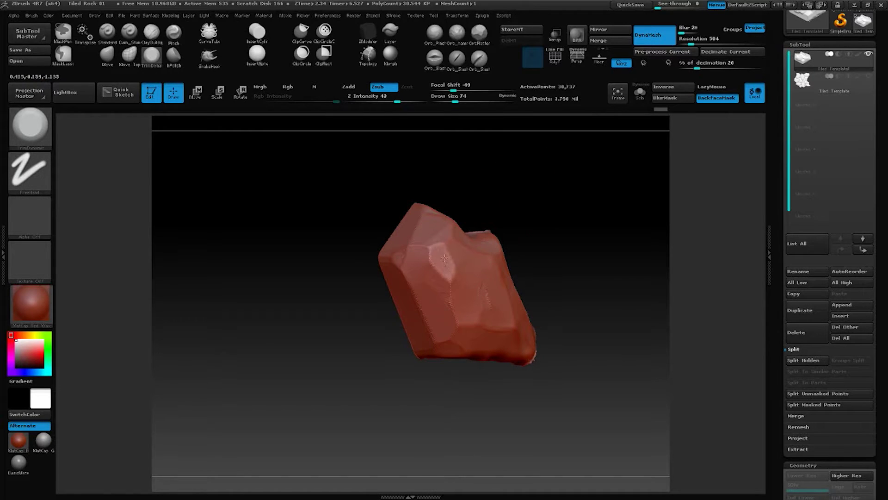
{"action": "left_click_drag", "start_coordinate": [587, 231], "coordinate": [486, 304]}
{"action": "mouse_move", "coordinate": [425, 248]}
{"action": "left_mouse_down"}
{"action": "mouse_move", "coordinate": [555, 259]}
{"action": "mouse_move", "coordinate": [620, 210]}
{"action": "left_mouse_up"}
Isolate the small pointed stone at the tile's lower edge and chisel its surface into flat facets
{"action": "key", "text": "ctrl+shift"}
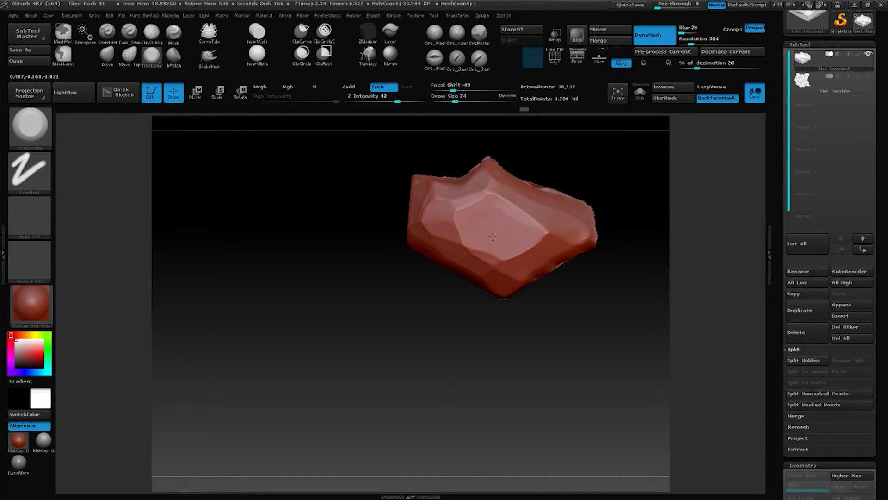
{"action": "left_click", "coordinate": [477, 322], "text": "ctrl+shift"}
{"action": "left_click_drag", "start_coordinate": [498, 373], "coordinate": [419, 373], "text": "alt"}
{"action": "left_click_drag", "start_coordinate": [620, 202], "coordinate": [451, 271], "text": "alt"}
{"action": "left_click", "coordinate": [452, 271], "text": "ctrl+shift"}
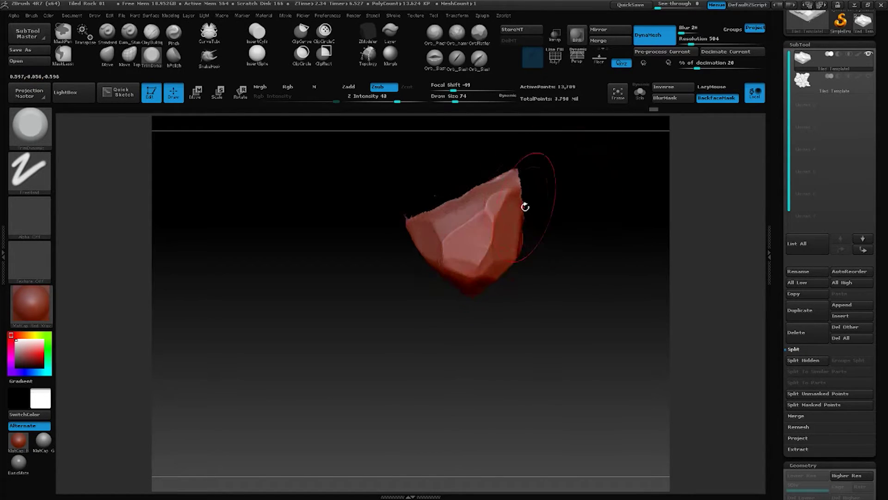
{"action": "left_click_drag", "start_coordinate": [578, 202], "coordinate": [573, 196]}
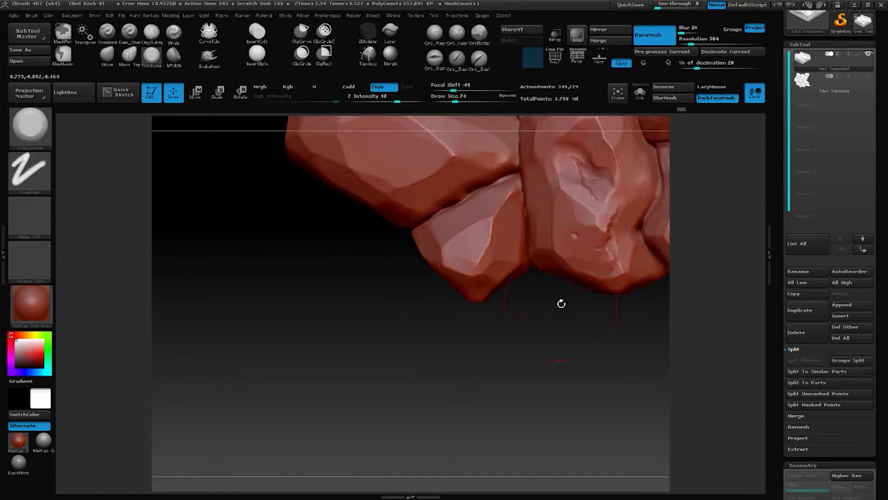
Fill the cracked hollow on the upper-left stone's face with overlapping ClayTubes strokes at Draw Size 74
{"action": "mouse_move", "coordinate": [537, 357]}
{"action": "left_mouse_down"}
{"action": "mouse_move", "coordinate": [459, 360]}
{"action": "mouse_move", "coordinate": [511, 372]}
{"action": "mouse_move", "coordinate": [626, 205]}
{"action": "mouse_move", "coordinate": [609, 272]}
{"action": "mouse_move", "coordinate": [505, 145]}
{"action": "left_mouse_up"}
{"action": "left_click_drag", "start_coordinate": [473, 116], "coordinate": [509, 232]}
{"action": "key", "text": "b"}
{"action": "key", "text": "c"}
{"action": "key", "text": "t"}
{"action": "mouse_move", "coordinate": [423, 282]}
{"action": "left_mouse_down"}
{"action": "mouse_move", "coordinate": [406, 319]}
{"action": "mouse_move", "coordinate": [442, 296]}
{"action": "left_mouse_up"}
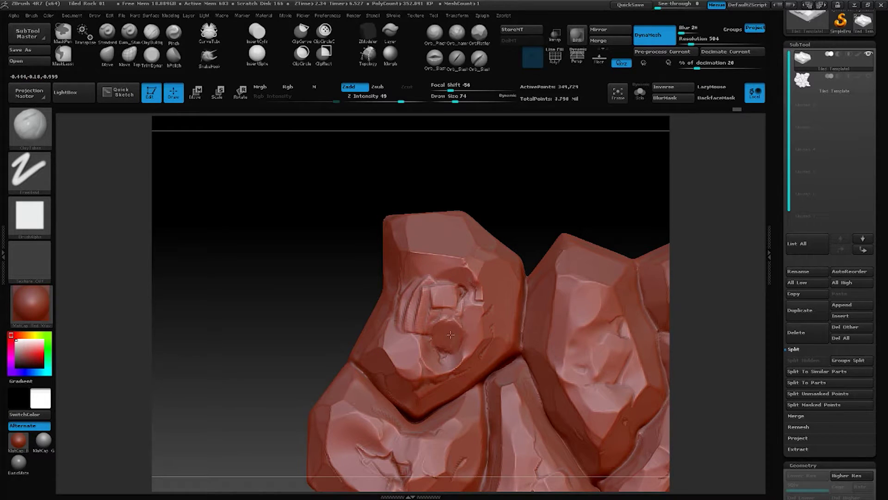
{"action": "mouse_move", "coordinate": [481, 217]}
{"action": "left_mouse_down", "text": "alt"}
{"action": "mouse_move", "coordinate": [477, 180]}
{"action": "mouse_move", "coordinate": [485, 182]}
{"action": "left_mouse_up", "text": "alt"}
{"action": "left_click_drag", "start_coordinate": [403, 269], "coordinate": [400, 286]}
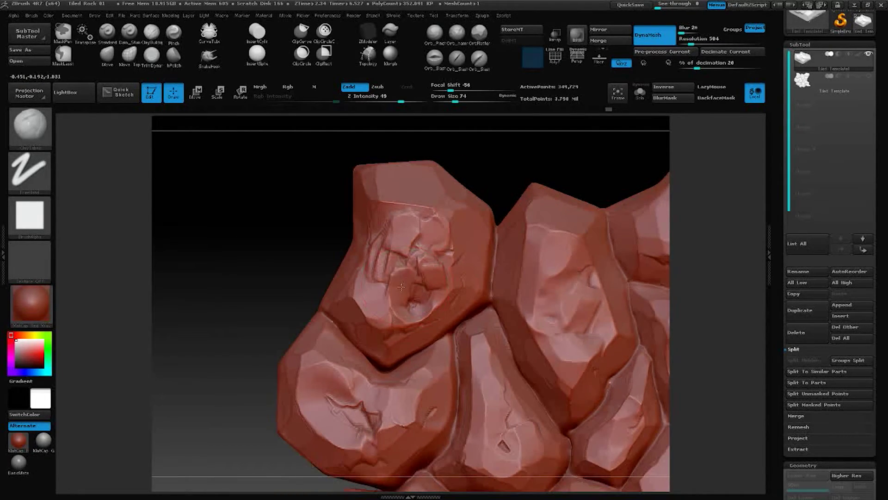
{"action": "left_click_drag", "start_coordinate": [524, 171], "coordinate": [496, 212], "text": "alt"}
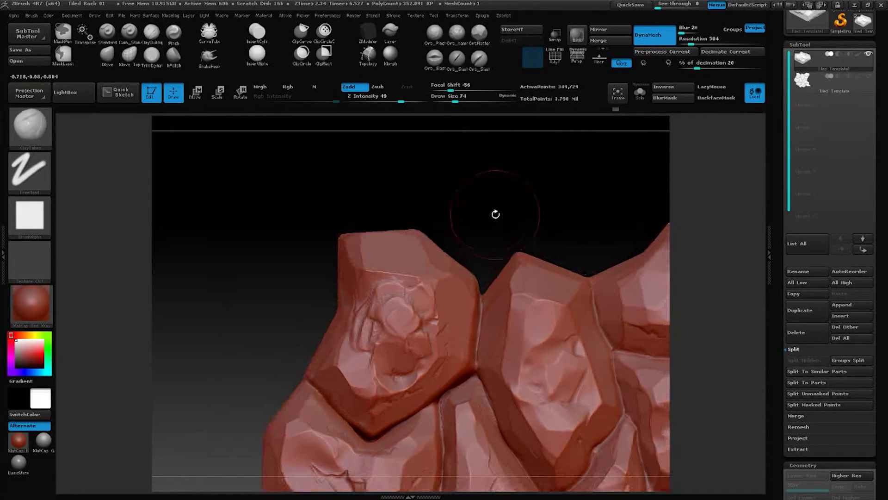
{"action": "mouse_move", "coordinate": [420, 316]}
{"action": "left_mouse_down"}
{"action": "mouse_move", "coordinate": [391, 301]}
{"action": "mouse_move", "coordinate": [425, 319]}
{"action": "mouse_move", "coordinate": [430, 296]}
{"action": "mouse_move", "coordinate": [372, 250]}
{"action": "left_mouse_up"}
{"action": "left_click_drag", "start_coordinate": [460, 218], "coordinate": [467, 209], "text": "alt"}
Flatten the clay build-up on the upper-left stone into broad planes with the TrimDynamic brush
{"action": "left_click", "coordinate": [152, 56]}
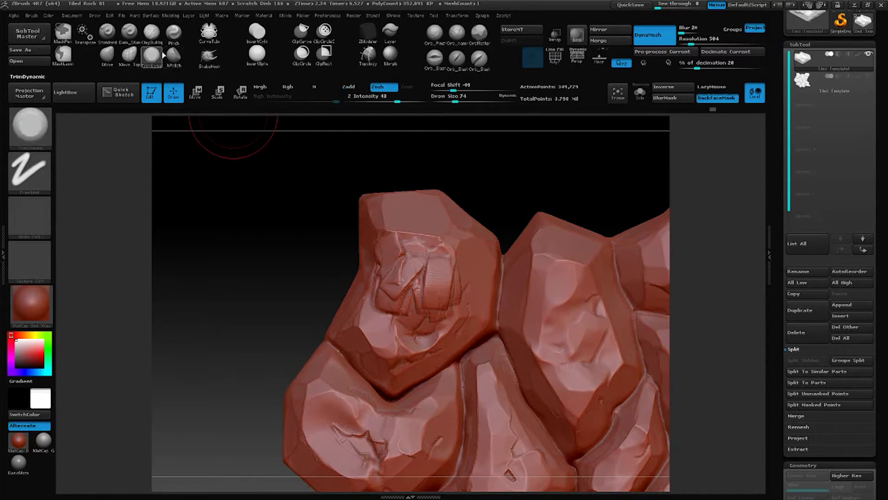
{"action": "mouse_move", "coordinate": [417, 272]}
{"action": "left_mouse_down"}
{"action": "mouse_move", "coordinate": [414, 296]}
{"action": "mouse_move", "coordinate": [431, 278]}
{"action": "mouse_move", "coordinate": [416, 241]}
{"action": "mouse_move", "coordinate": [426, 291]}
{"action": "left_mouse_up"}
{"action": "left_click_drag", "start_coordinate": [496, 220], "coordinate": [483, 179], "text": "alt"}
{"action": "mouse_move", "coordinate": [437, 231]}
{"action": "left_mouse_down"}
{"action": "mouse_move", "coordinate": [442, 276]}
{"action": "mouse_move", "coordinate": [368, 222]}
{"action": "mouse_move", "coordinate": [392, 254]}
{"action": "left_mouse_up"}
{"action": "left_click_drag", "start_coordinate": [392, 264], "coordinate": [409, 222]}
{"action": "left_click_drag", "start_coordinate": [509, 162], "coordinate": [536, 162]}
{"action": "mouse_move", "coordinate": [424, 215]}
{"action": "left_mouse_down"}
{"action": "mouse_move", "coordinate": [393, 231]}
{"action": "mouse_move", "coordinate": [392, 211]}
{"action": "left_mouse_up"}
{"action": "left_click_drag", "start_coordinate": [557, 162], "coordinate": [527, 165]}
{"action": "mouse_move", "coordinate": [419, 241]}
{"action": "left_mouse_down"}
{"action": "mouse_move", "coordinate": [379, 308]}
{"action": "mouse_move", "coordinate": [391, 268]}
{"action": "mouse_move", "coordinate": [419, 271]}
{"action": "left_mouse_up"}
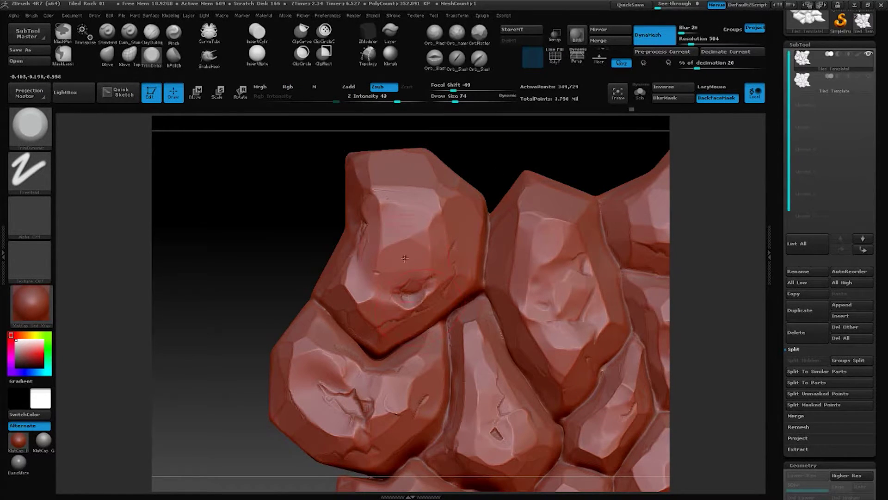
Fill the remaining pit near the upper-left stone's lower tip with clay and trim the whole face into clean facets
{"action": "key", "text": "b"}
{"action": "left_click_drag", "start_coordinate": [407, 296], "coordinate": [409, 280]}
{"action": "key", "text": "b"}
{"action": "left_click", "coordinate": [154, 56]}
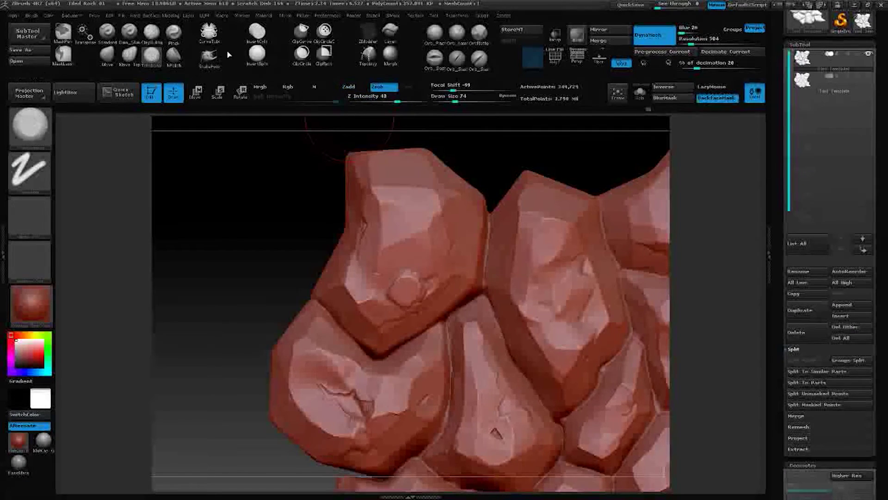
{"action": "left_click_drag", "start_coordinate": [418, 283], "coordinate": [399, 283]}
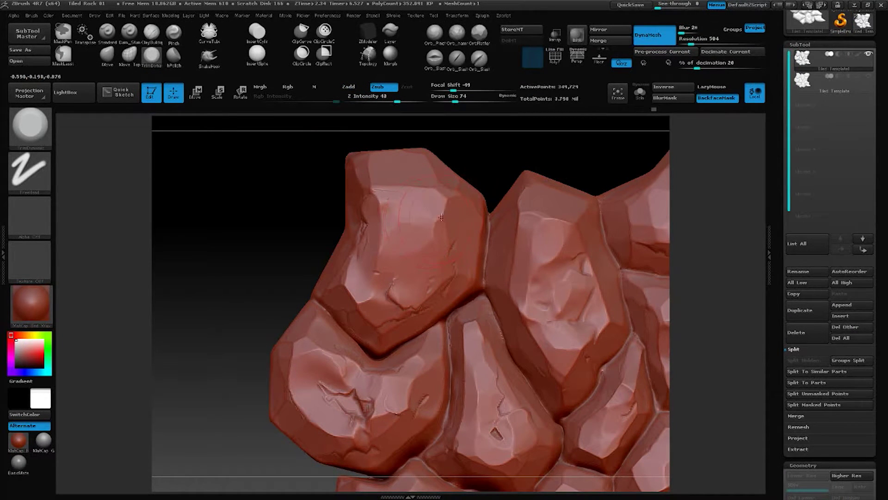
{"action": "mouse_move", "coordinate": [454, 210]}
{"action": "left_mouse_down"}
{"action": "mouse_move", "coordinate": [417, 227]}
{"action": "mouse_move", "coordinate": [382, 210]}
{"action": "mouse_move", "coordinate": [398, 259]}
{"action": "mouse_move", "coordinate": [379, 301]}
{"action": "mouse_move", "coordinate": [384, 259]}
{"action": "mouse_move", "coordinate": [407, 225]}
{"action": "left_mouse_up"}
{"action": "mouse_move", "coordinate": [412, 124]}
{"action": "left_mouse_down"}
{"action": "mouse_move", "coordinate": [454, 148]}
{"action": "mouse_move", "coordinate": [376, 200]}
{"action": "mouse_move", "coordinate": [356, 287]}
{"action": "mouse_move", "coordinate": [355, 259]}
{"action": "left_mouse_up"}
{"action": "left_click_drag", "start_coordinate": [405, 153], "coordinate": [470, 150]}
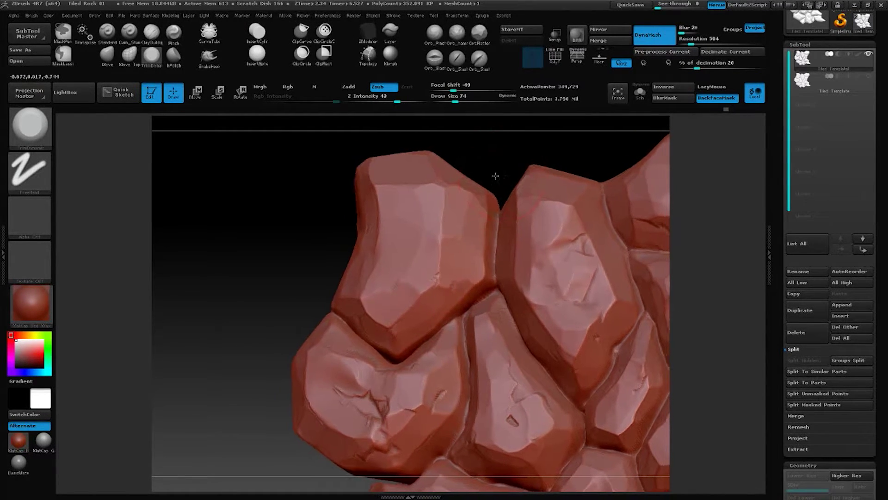
Frame the whole tile and save the project as Tiled Rock 01, replacing the existing ZPR file
{"action": "key", "text": "f"}
{"action": "left_click_drag", "start_coordinate": [501, 184], "coordinate": [572, 214]}
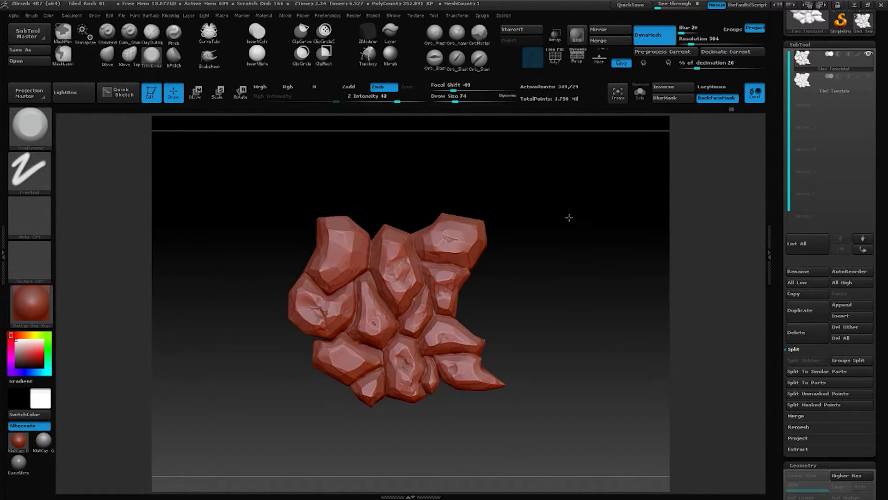
{"action": "left_click_drag", "start_coordinate": [569, 217], "coordinate": [574, 233]}
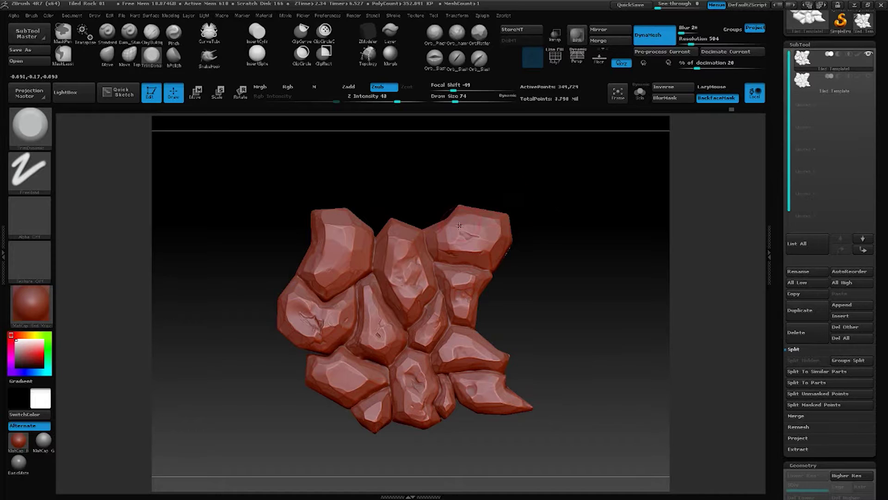
{"action": "key", "text": "ctrl+s"}
{"action": "left_click", "coordinate": [508, 285]}
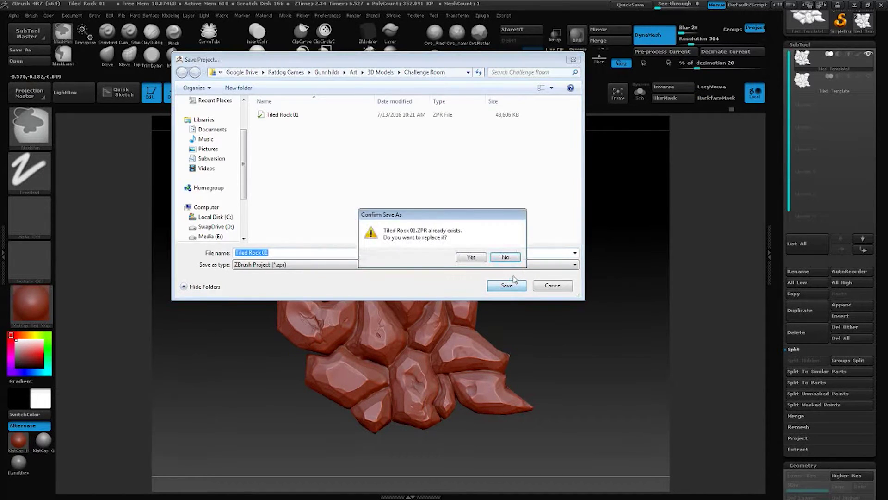
{"action": "left_click", "coordinate": [478, 259]}
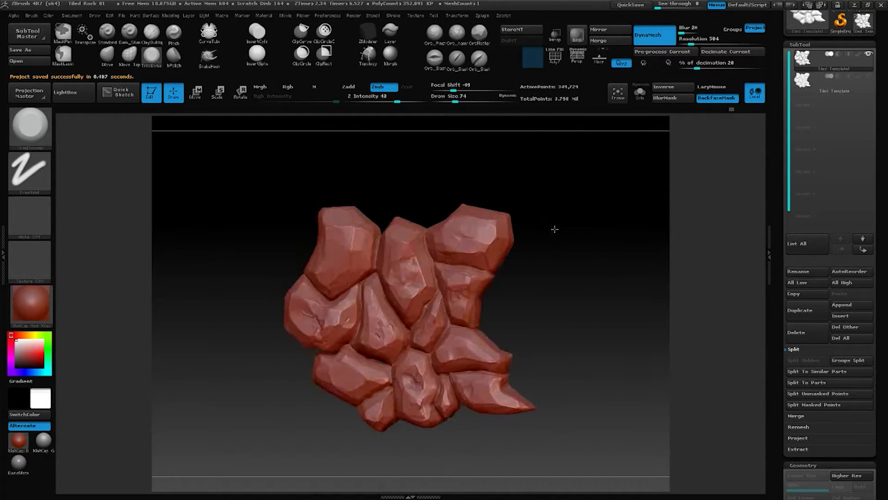
Duplicate the rock tile downward with the Transpose Move line so the copy interlocks with the original's lower edge
{"action": "left_click_drag", "start_coordinate": [573, 215], "coordinate": [581, 254], "text": "alt"}
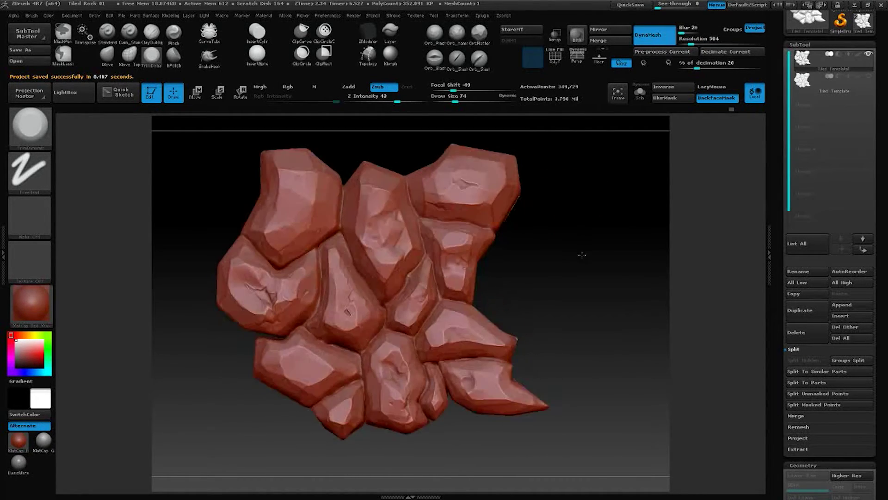
{"action": "mouse_move", "coordinate": [569, 176]}
{"action": "left_mouse_down"}
{"action": "mouse_move", "coordinate": [569, 204]}
{"action": "mouse_move", "coordinate": [584, 178]}
{"action": "mouse_move", "coordinate": [581, 189]}
{"action": "mouse_move", "coordinate": [596, 185]}
{"action": "left_mouse_up"}
{"action": "left_click_drag", "start_coordinate": [876, 154], "coordinate": [873, 233]}
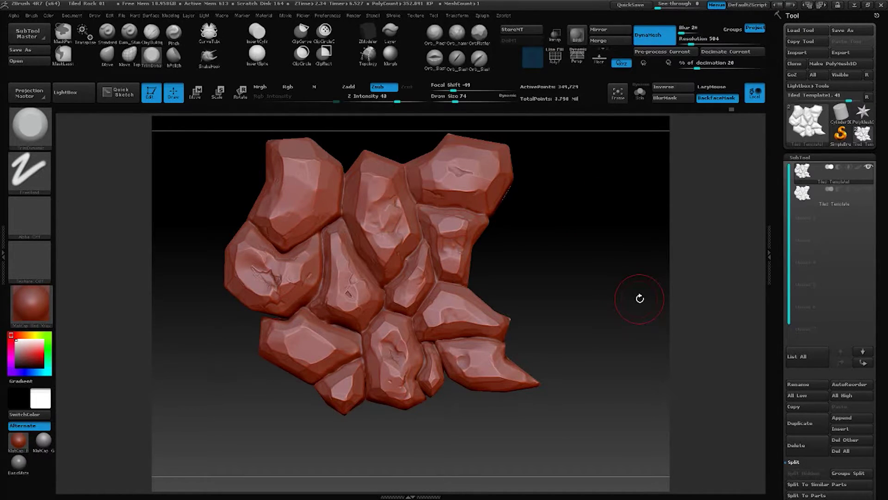
{"action": "left_click_drag", "start_coordinate": [547, 306], "coordinate": [600, 266], "text": "alt"}
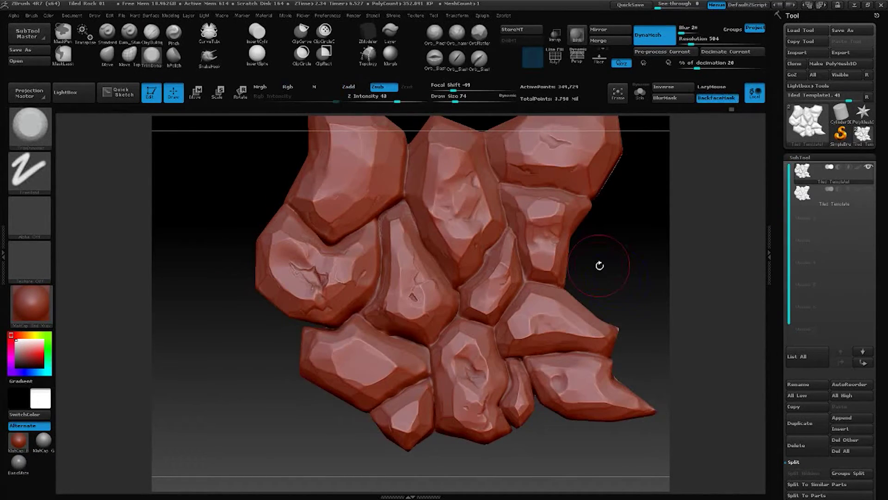
{"action": "left_click_drag", "start_coordinate": [599, 265], "coordinate": [529, 212]}
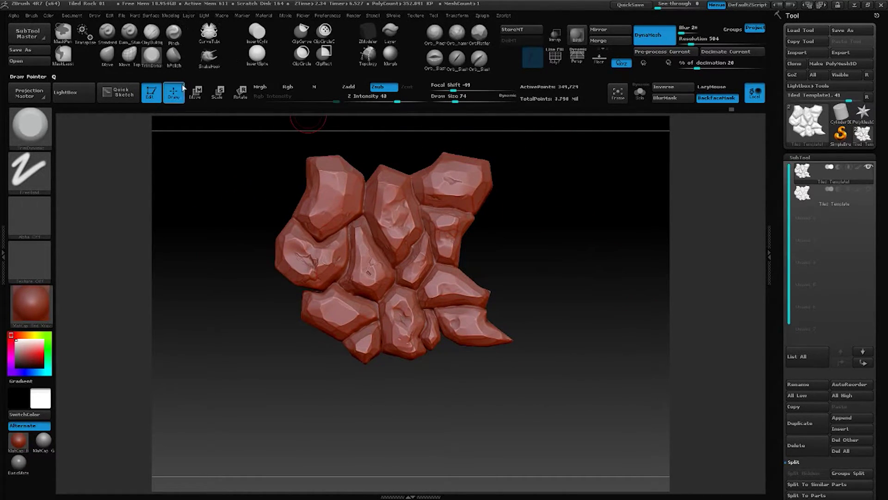
{"action": "left_click", "coordinate": [196, 92]}
{"action": "mouse_move", "coordinate": [380, 255]}
{"action": "left_mouse_down"}
{"action": "mouse_move", "coordinate": [498, 241]}
{"action": "mouse_move", "coordinate": [531, 256]}
{"action": "left_mouse_up"}
{"action": "left_click_drag", "start_coordinate": [456, 257], "coordinate": [457, 448]}
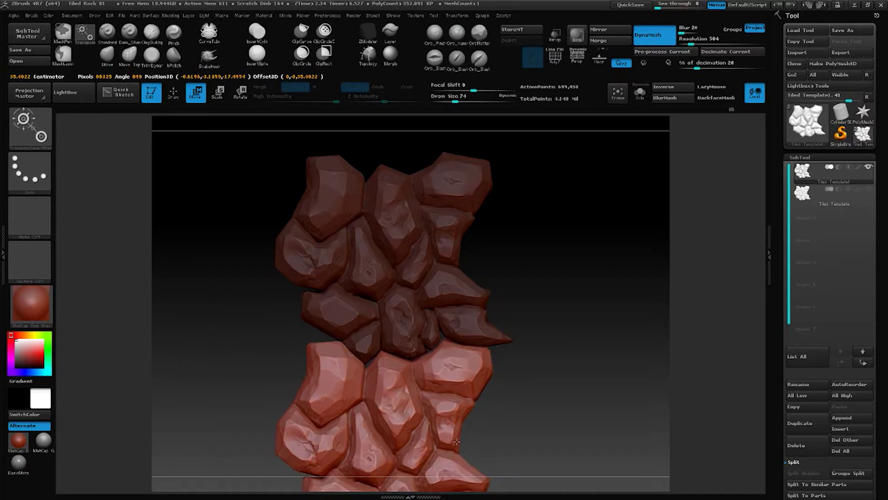
{"action": "left_click_drag", "start_coordinate": [523, 339], "coordinate": [517, 304], "text": "alt"}
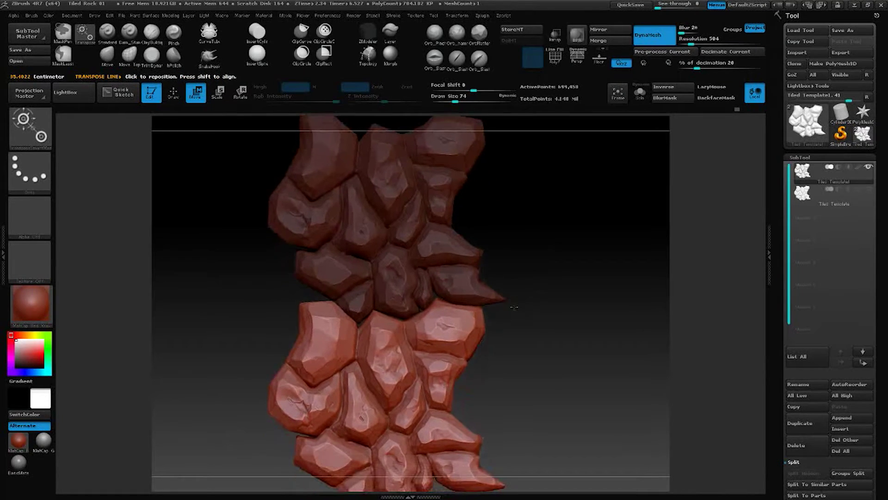
Invert the mask, duplicate the original tile to its right, left and top in a cross layout, and inspect the seams
{"action": "key", "text": "ctrl"}
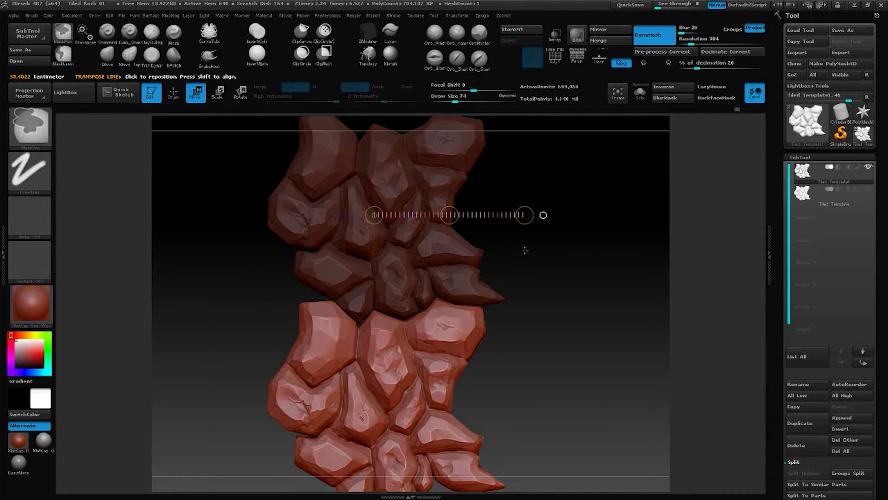
{"action": "left_click", "coordinate": [525, 251], "text": "ctrl"}
{"action": "left_click_drag", "start_coordinate": [449, 214], "coordinate": [632, 219], "text": "ctrl"}
{"action": "left_click_drag", "start_coordinate": [542, 351], "coordinate": [516, 389], "text": "alt"}
{"action": "left_click_drag", "start_coordinate": [437, 268], "coordinate": [152, 307], "text": "ctrl"}
{"action": "left_click_drag", "start_coordinate": [494, 385], "coordinate": [494, 404], "text": "alt"}
{"action": "left_click_drag", "start_coordinate": [434, 288], "coordinate": [568, 153], "text": "ctrl"}
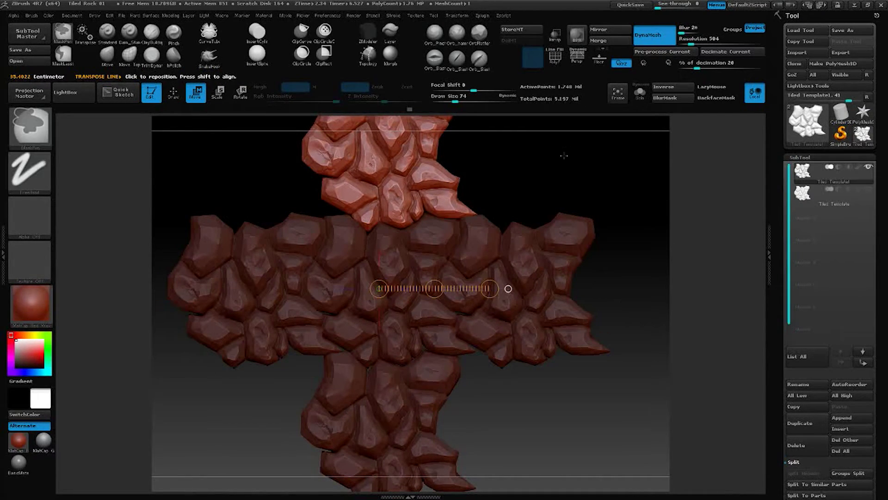
{"action": "left_click_drag", "start_coordinate": [620, 292], "coordinate": [634, 311], "text": "alt"}
{"action": "left_click_drag", "start_coordinate": [612, 260], "coordinate": [655, 251], "text": "alt"}
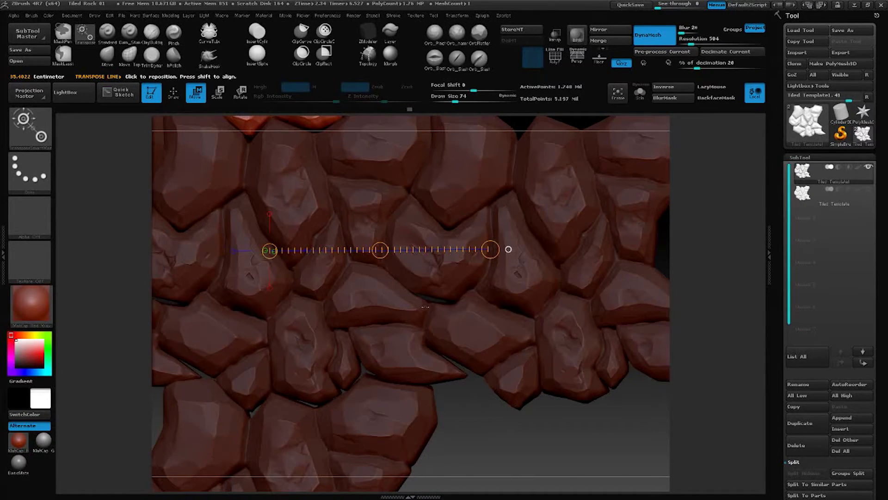
{"action": "left_click_drag", "start_coordinate": [471, 394], "coordinate": [536, 373], "text": "alt"}
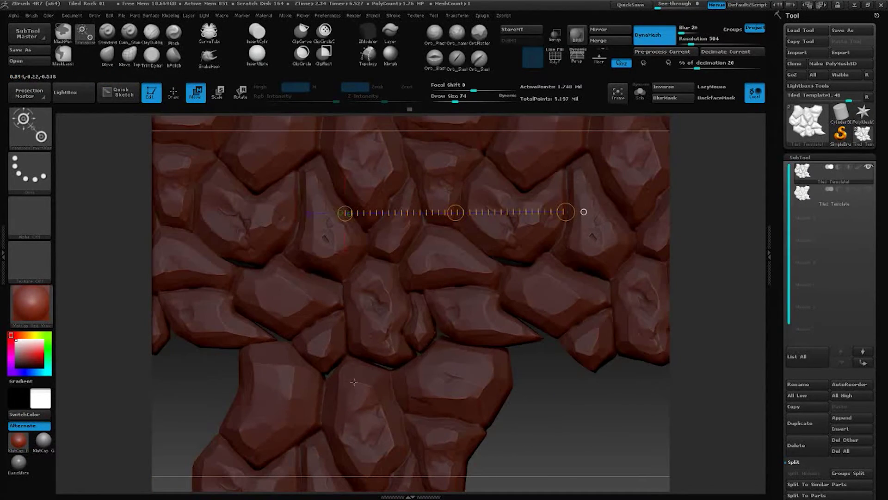
Draw a vertical Transpose line from the centre tile down to its lower copy to measure their spacing
{"action": "mouse_move", "coordinate": [487, 404]}
{"action": "left_mouse_down"}
{"action": "mouse_move", "coordinate": [535, 411]}
{"action": "mouse_move", "coordinate": [530, 372]}
{"action": "mouse_move", "coordinate": [532, 397]}
{"action": "mouse_move", "coordinate": [523, 382]}
{"action": "left_mouse_up"}
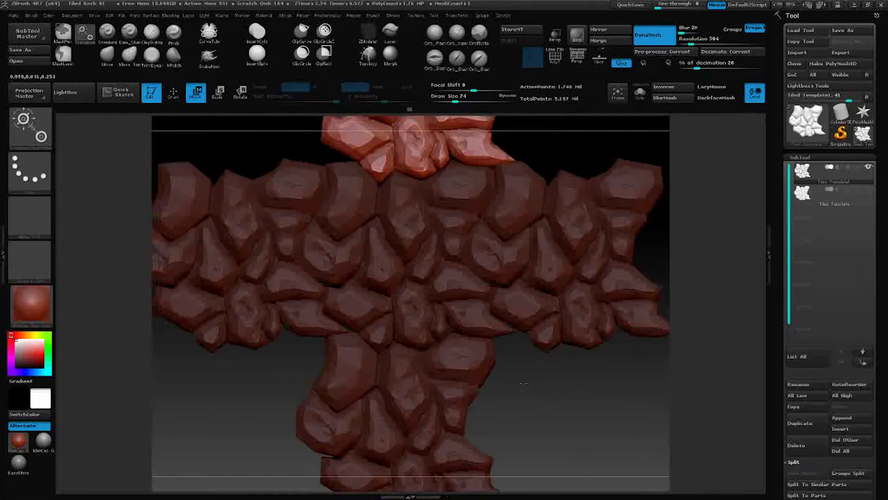
{"action": "mouse_move", "coordinate": [411, 261]}
{"action": "left_mouse_down"}
{"action": "mouse_move", "coordinate": [412, 468]}
{"action": "mouse_move", "coordinate": [412, 424]}
{"action": "left_mouse_up"}
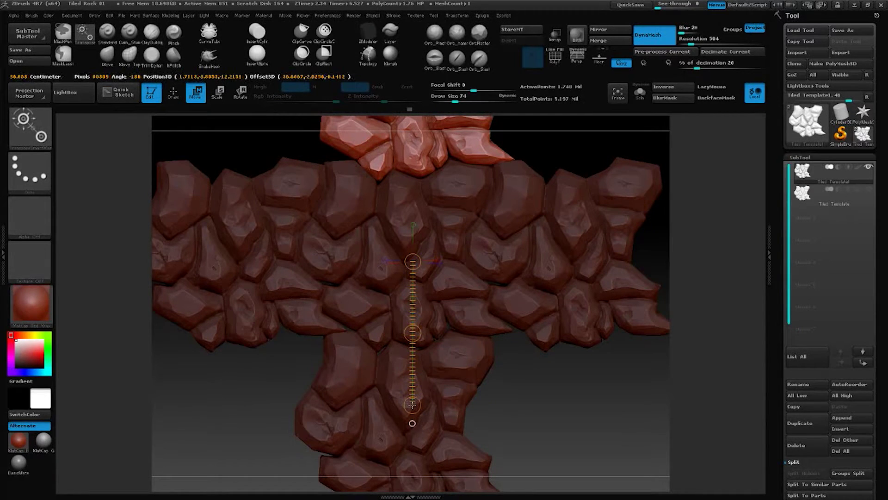
{"action": "left_click_drag", "start_coordinate": [412, 404], "coordinate": [412, 390]}
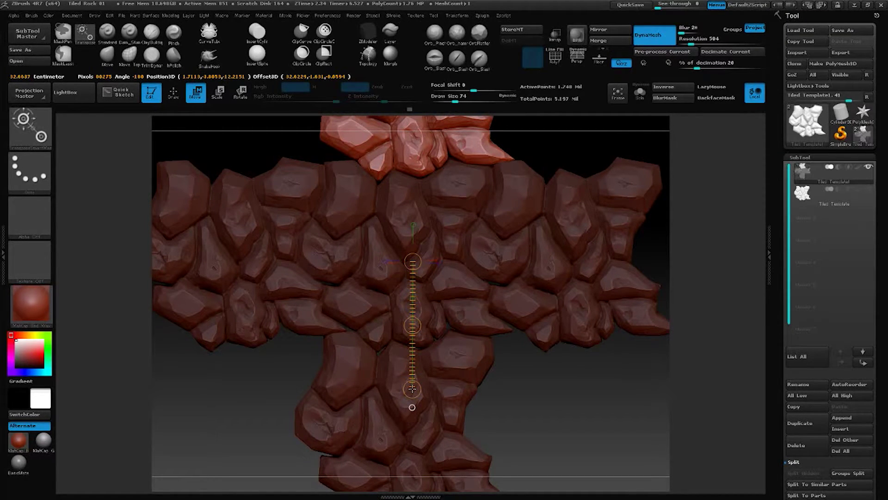
{"action": "left_click_drag", "start_coordinate": [412, 390], "coordinate": [413, 389]}
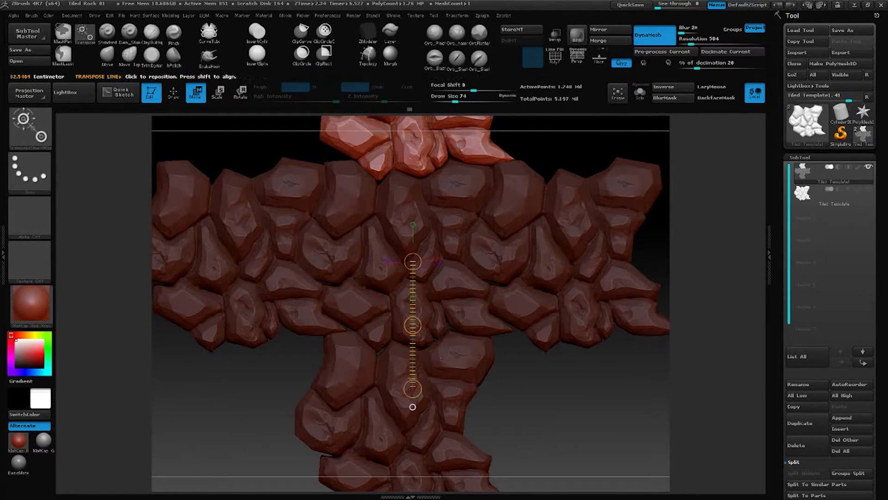
Mask all the duplicated copies so that only the centre tile stays editable
{"action": "mouse_move", "coordinate": [534, 386]}
{"action": "left_mouse_down", "text": "alt"}
{"action": "mouse_move", "coordinate": [664, 285]}
{"action": "mouse_move", "coordinate": [622, 254]}
{"action": "mouse_move", "coordinate": [617, 288]}
{"action": "mouse_move", "coordinate": [583, 287]}
{"action": "mouse_move", "coordinate": [647, 300]}
{"action": "mouse_move", "coordinate": [692, 283]}
{"action": "mouse_move", "coordinate": [604, 314]}
{"action": "left_mouse_up", "text": "alt"}
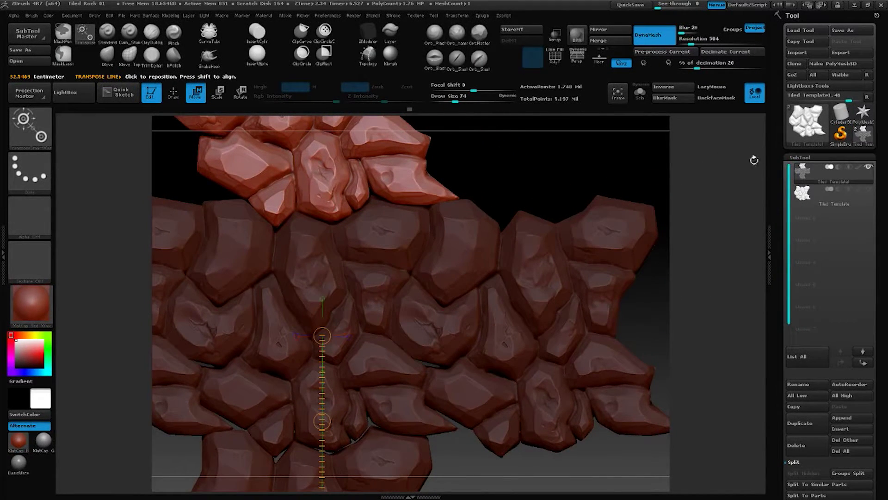
{"action": "key", "text": "ctrl+i"}
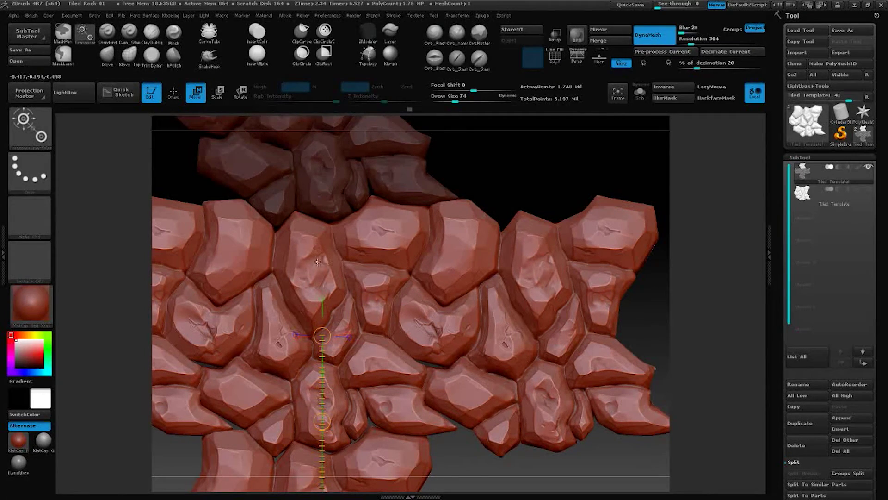
{"action": "left_click_drag", "start_coordinate": [310, 264], "coordinate": [583, 402], "text": "ctrl"}
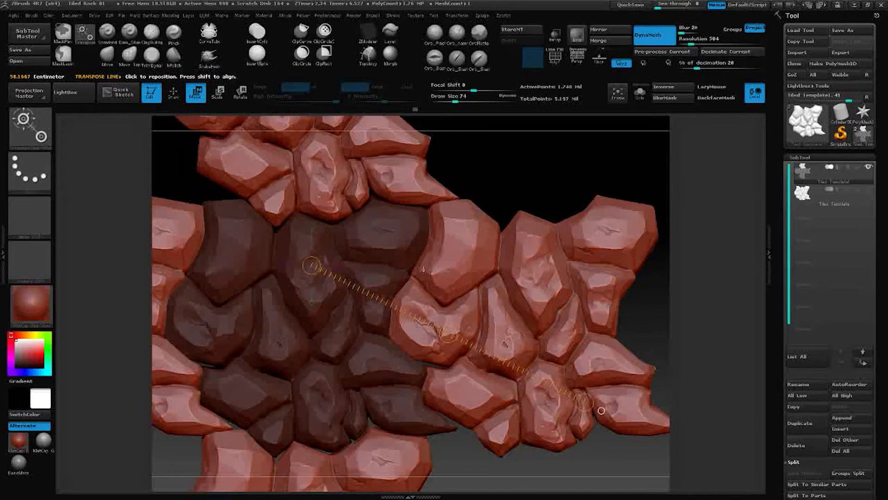
{"action": "left_click", "coordinate": [530, 172], "text": "ctrl"}
Choose the Move brush at draw size 112 and nudge the centre tile's upper edge to fit the copy above
{"action": "left_click_drag", "start_coordinate": [506, 173], "coordinate": [544, 204]}
{"action": "key", "text": "b"}
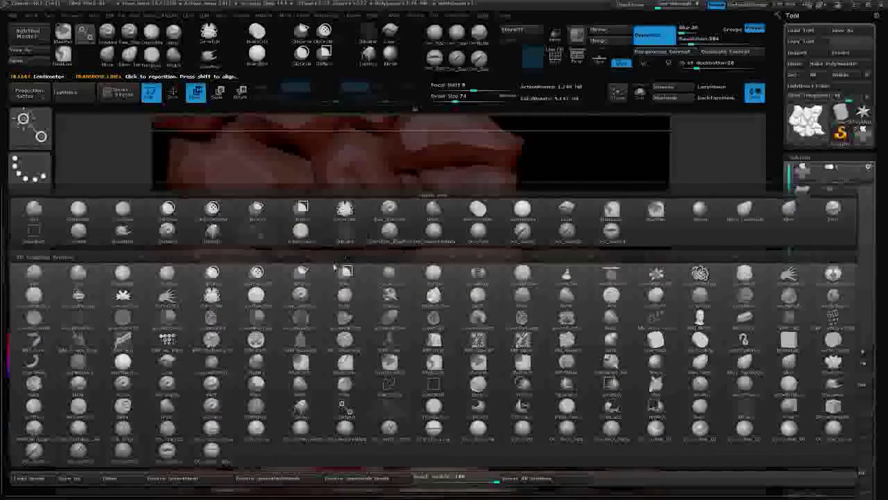
{"action": "key", "text": "m"}
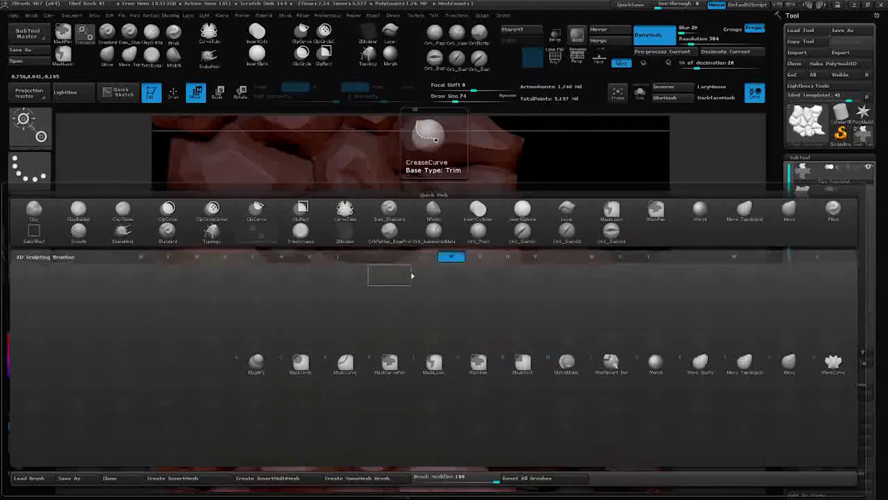
{"action": "key", "text": "v"}
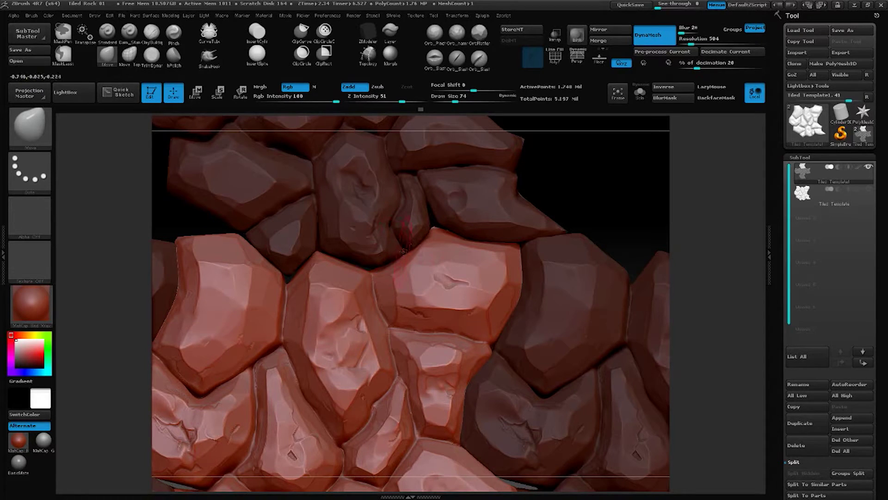
{"action": "key", "text": "space"}
{"action": "left_click_drag", "start_coordinate": [407, 247], "coordinate": [412, 247]}
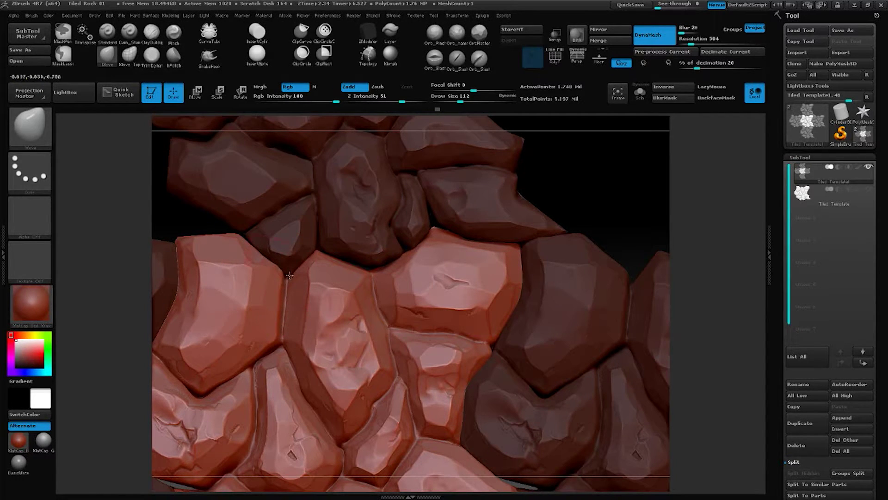
{"action": "left_click_drag", "start_coordinate": [558, 191], "coordinate": [497, 273]}
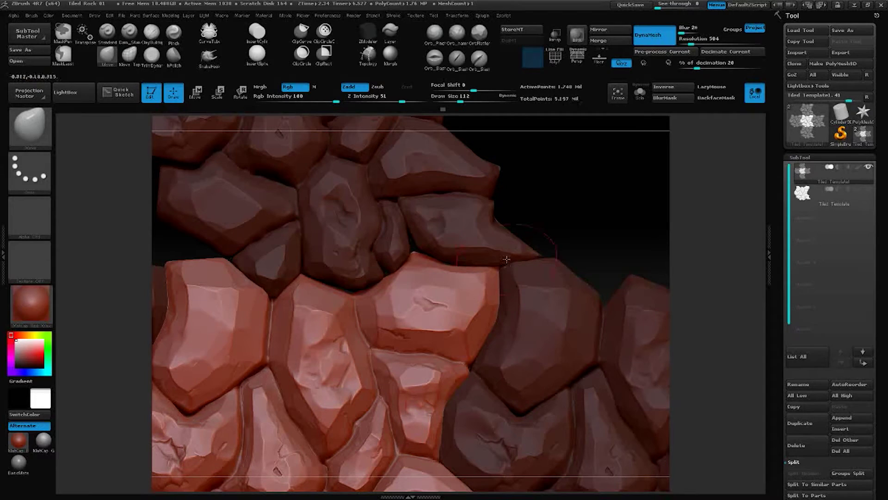
{"action": "left_click_drag", "start_coordinate": [534, 216], "coordinate": [414, 257]}
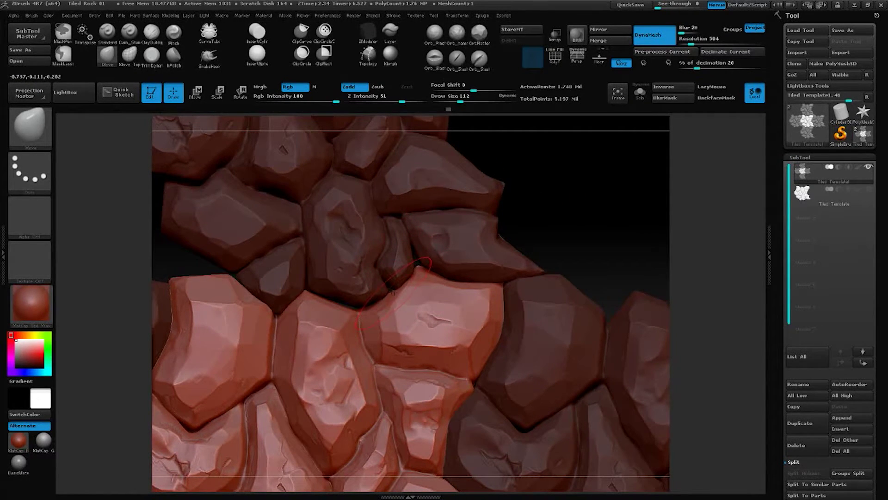
{"action": "left_click_drag", "start_coordinate": [577, 222], "coordinate": [551, 215]}
{"action": "left_click_drag", "start_coordinate": [481, 452], "coordinate": [509, 408]}
{"action": "left_click_drag", "start_coordinate": [545, 484], "coordinate": [566, 328]}
{"action": "left_click_drag", "start_coordinate": [437, 281], "coordinate": [428, 284]}
Set the draw size to 80 and close the small gaps along the centre tile's lower edge from behind
{"action": "key", "text": "space"}
{"action": "left_click_drag", "start_coordinate": [584, 364], "coordinate": [407, 354]}
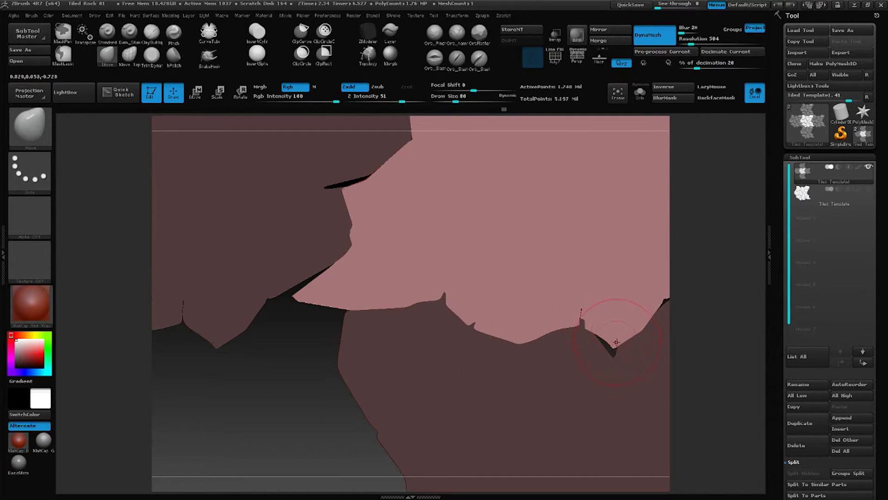
{"action": "left_click_drag", "start_coordinate": [333, 416], "coordinate": [549, 312]}
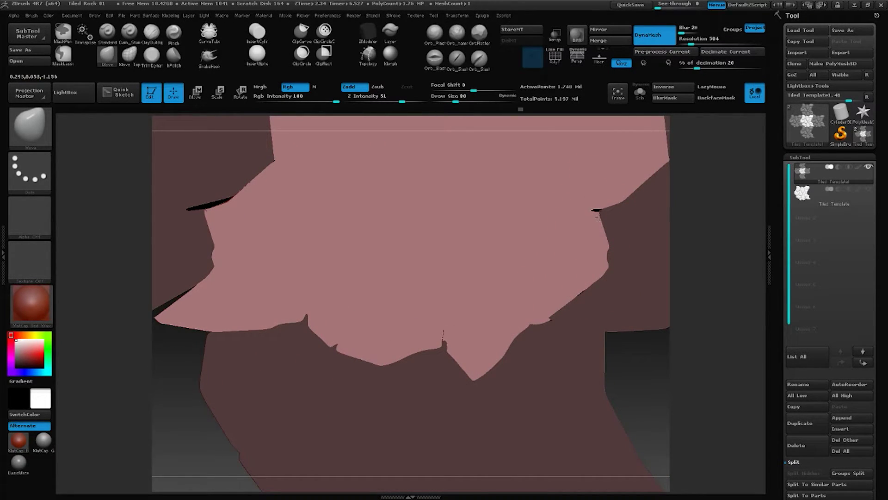
{"action": "left_click_drag", "start_coordinate": [638, 350], "coordinate": [714, 345], "text": "alt"}
{"action": "left_click_drag", "start_coordinate": [567, 343], "coordinate": [407, 423], "text": "alt"}
{"action": "left_click_drag", "start_coordinate": [455, 271], "coordinate": [456, 283]}
Reshape the centre tile's long pointed lower tip from behind with the Move brush, reducing the draw size to 59
{"action": "left_click_drag", "start_coordinate": [677, 208], "coordinate": [627, 264]}
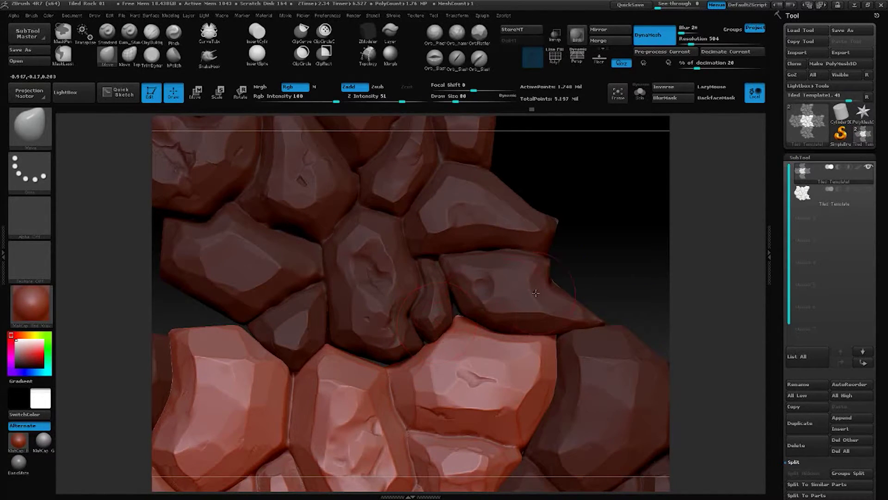
{"action": "left_click_drag", "start_coordinate": [641, 277], "coordinate": [607, 157]}
{"action": "mouse_move", "coordinate": [686, 317]}
{"action": "left_mouse_down"}
{"action": "mouse_move", "coordinate": [624, 120]}
{"action": "mouse_move", "coordinate": [502, 416]}
{"action": "mouse_move", "coordinate": [481, 406]}
{"action": "mouse_move", "coordinate": [492, 338]}
{"action": "left_mouse_up"}
{"action": "key", "text": "space"}
{"action": "mouse_move", "coordinate": [444, 354]}
{"action": "left_mouse_down"}
{"action": "mouse_move", "coordinate": [495, 405]}
{"action": "mouse_move", "coordinate": [493, 380]}
{"action": "left_mouse_up"}
{"action": "left_click_drag", "start_coordinate": [495, 428], "coordinate": [656, 426]}
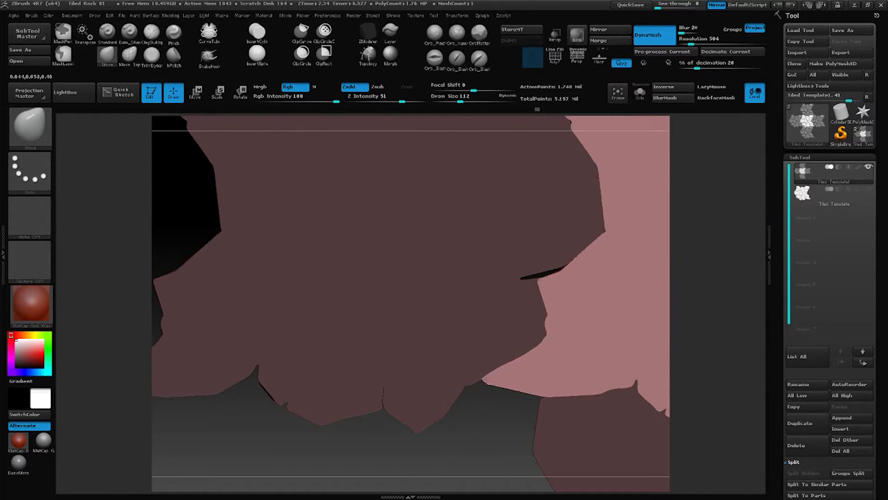
{"action": "mouse_move", "coordinate": [491, 413]}
{"action": "left_mouse_down"}
{"action": "mouse_move", "coordinate": [579, 417]}
{"action": "mouse_move", "coordinate": [495, 416]}
{"action": "mouse_move", "coordinate": [500, 436]}
{"action": "mouse_move", "coordinate": [509, 428]}
{"action": "mouse_move", "coordinate": [462, 416]}
{"action": "mouse_move", "coordinate": [458, 400]}
{"action": "left_mouse_up"}
{"action": "key", "text": "space"}
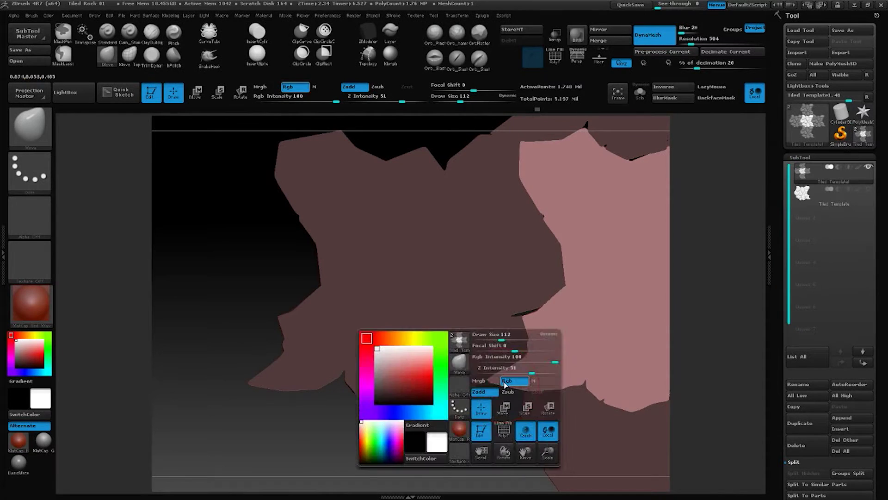
{"action": "left_click_drag", "start_coordinate": [504, 341], "coordinate": [496, 341]}
{"action": "mouse_move", "coordinate": [495, 430]}
{"action": "left_mouse_down"}
{"action": "mouse_move", "coordinate": [460, 391]}
{"action": "mouse_move", "coordinate": [462, 355]}
{"action": "left_mouse_up"}
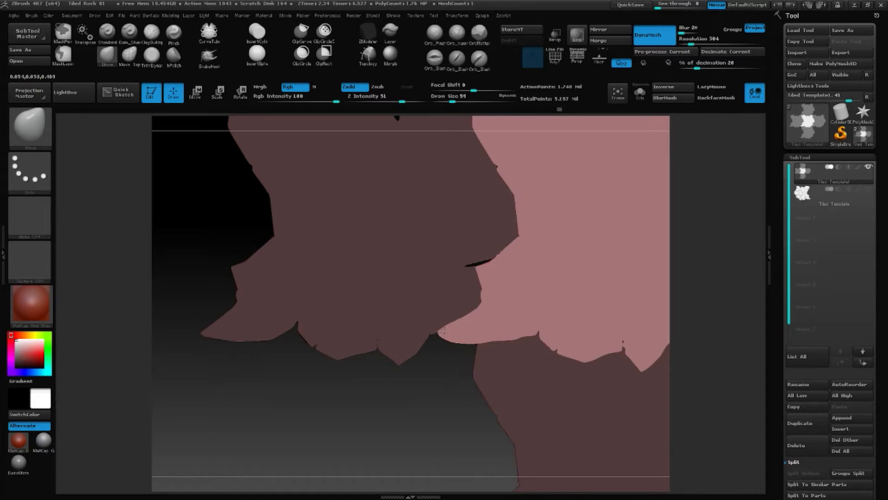
Pull the notch edge above the pointed tip sideways to close the gap with the neighbouring copy
{"action": "left_click_drag", "start_coordinate": [470, 354], "coordinate": [442, 380]}
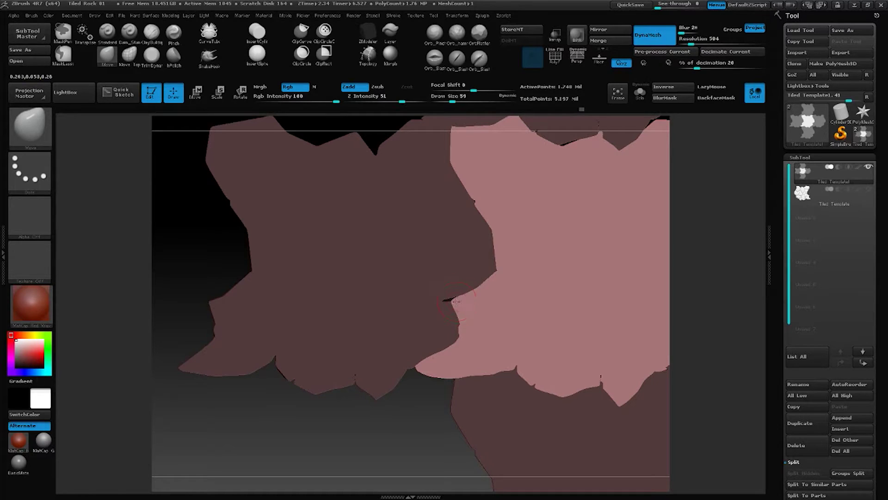
{"action": "left_click_drag", "start_coordinate": [455, 302], "coordinate": [442, 302]}
{"action": "mouse_move", "coordinate": [416, 409]}
{"action": "left_mouse_down"}
{"action": "mouse_move", "coordinate": [504, 411]}
{"action": "mouse_move", "coordinate": [501, 391]}
{"action": "mouse_move", "coordinate": [495, 415]}
{"action": "mouse_move", "coordinate": [561, 396]}
{"action": "mouse_move", "coordinate": [545, 389]}
{"action": "mouse_move", "coordinate": [561, 406]}
{"action": "left_mouse_up"}
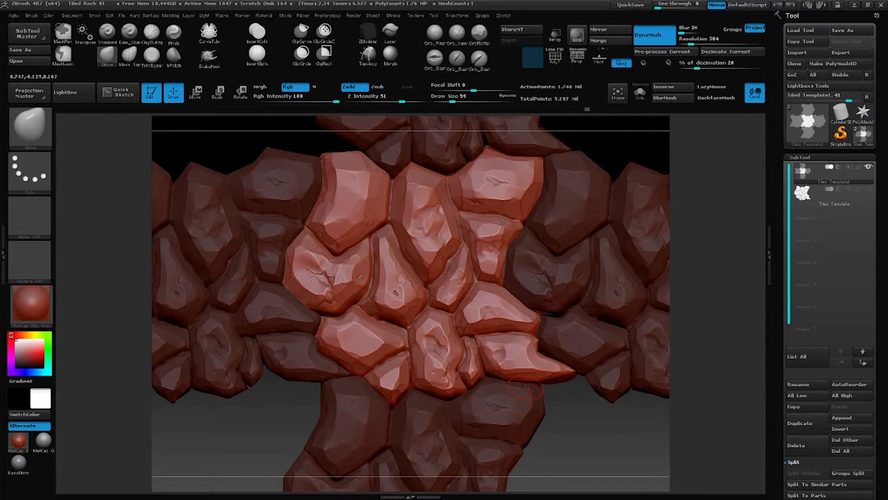
{"action": "mouse_move", "coordinate": [574, 410]}
{"action": "left_mouse_down", "text": "alt"}
{"action": "mouse_move", "coordinate": [599, 456]}
{"action": "mouse_move", "coordinate": [587, 451]}
{"action": "left_mouse_up", "text": "alt"}
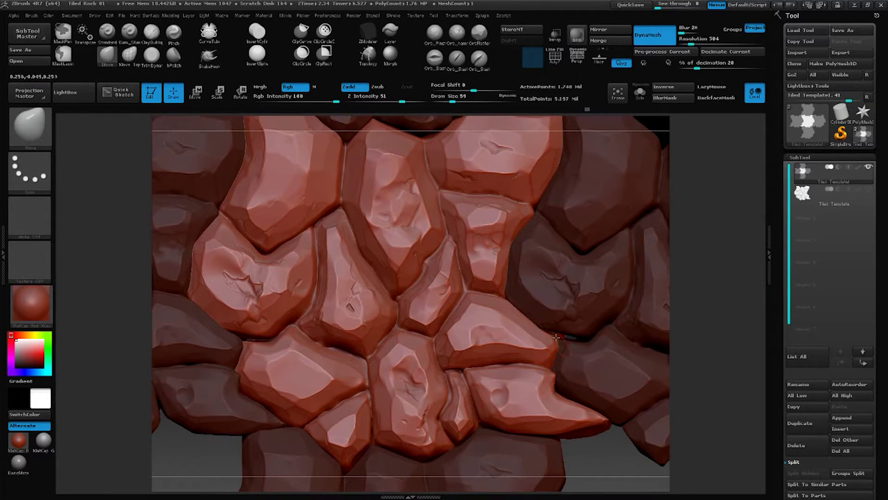
Set the draw size to 83 and nudge the centre tile's left edge beneath the cracked round stone to close the gap
{"action": "left_click_drag", "start_coordinate": [208, 457], "coordinate": [407, 421], "text": "alt"}
{"action": "mouse_move", "coordinate": [516, 463]}
{"action": "left_mouse_down"}
{"action": "mouse_move", "coordinate": [612, 421]}
{"action": "mouse_move", "coordinate": [462, 415]}
{"action": "mouse_move", "coordinate": [442, 451]}
{"action": "mouse_move", "coordinate": [397, 452]}
{"action": "left_mouse_up"}
{"action": "key", "text": "space"}
{"action": "left_click", "coordinate": [492, 289]}
{"action": "left_click_drag", "start_coordinate": [494, 305], "coordinate": [491, 290]}
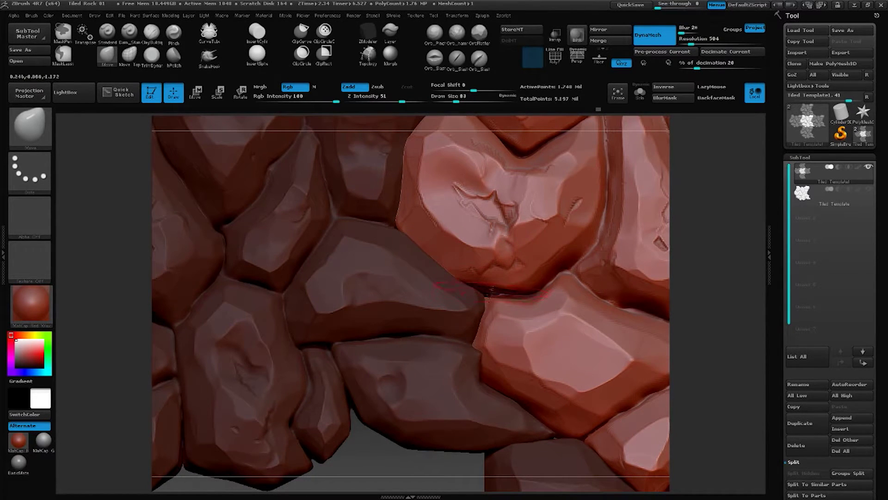
Refine the seam below the cracked round stone with a smaller Move brush at draw size 33
{"action": "key", "text": "space"}
{"action": "left_click", "coordinate": [491, 288]}
{"action": "mouse_move", "coordinate": [429, 458]}
{"action": "left_mouse_down"}
{"action": "mouse_move", "coordinate": [427, 442]}
{"action": "mouse_move", "coordinate": [391, 417]}
{"action": "mouse_move", "coordinate": [359, 425]}
{"action": "mouse_move", "coordinate": [460, 417]}
{"action": "left_mouse_up"}
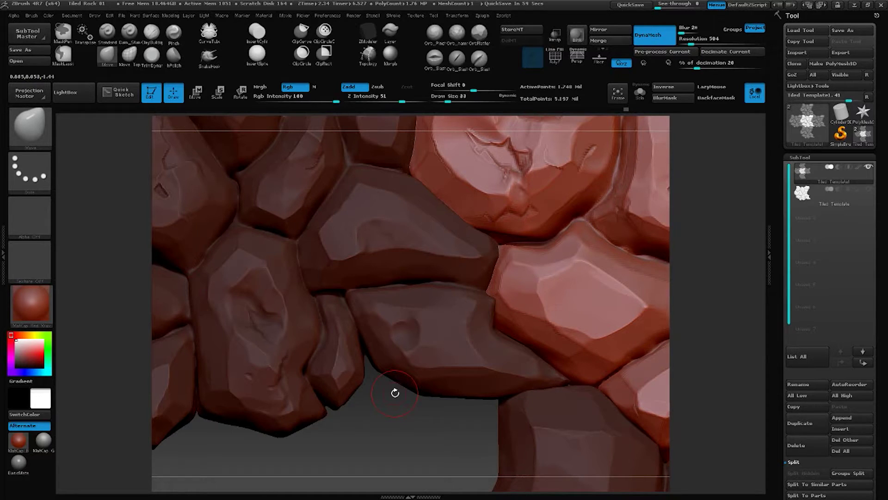
{"action": "left_click_drag", "start_coordinate": [450, 418], "coordinate": [384, 404]}
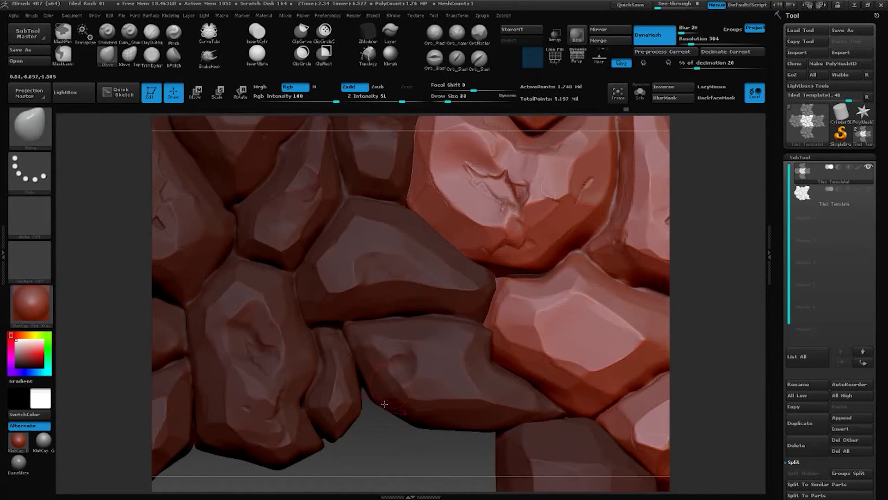
{"action": "left_click_drag", "start_coordinate": [440, 443], "coordinate": [453, 411]}
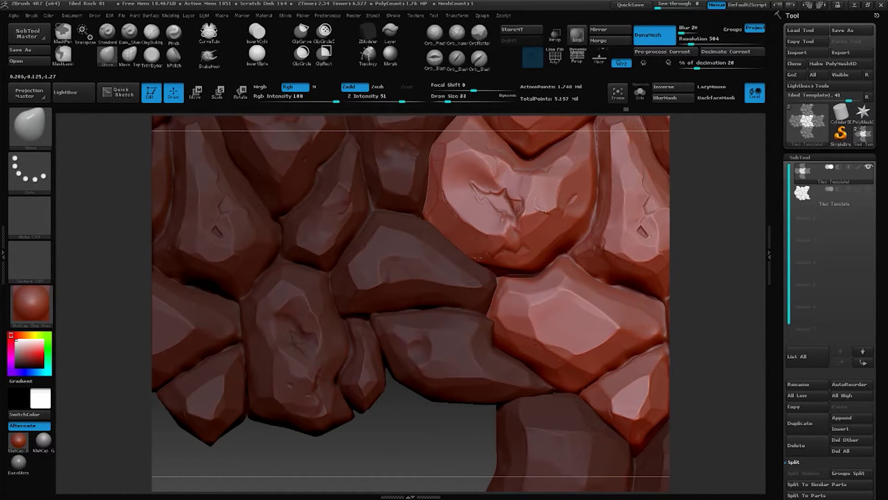
Set the draw size to 59 and adjust the centre tile's upper corner and edge against the copy above from behind
{"action": "key", "text": "space"}
{"action": "left_click_drag", "start_coordinate": [477, 243], "coordinate": [501, 244]}
{"action": "left_click_drag", "start_coordinate": [468, 410], "coordinate": [432, 403]}
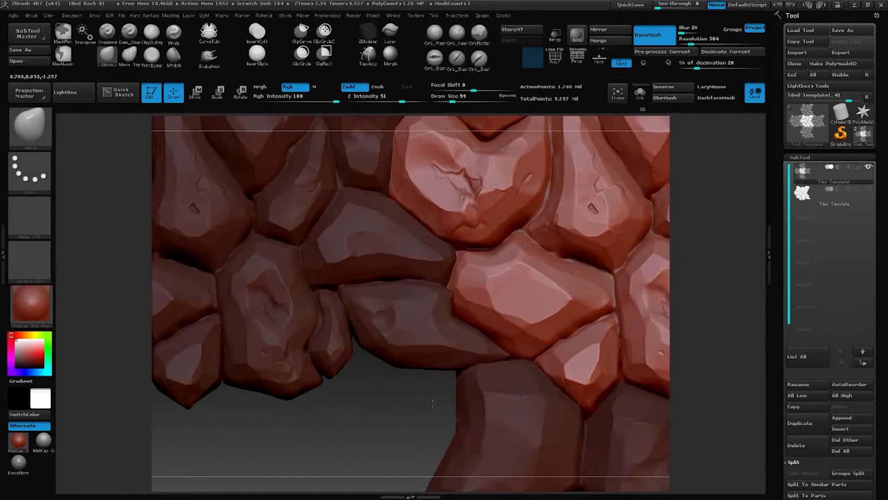
{"action": "mouse_move", "coordinate": [436, 396]}
{"action": "left_mouse_down"}
{"action": "mouse_move", "coordinate": [424, 377]}
{"action": "mouse_move", "coordinate": [493, 269]}
{"action": "mouse_move", "coordinate": [624, 218]}
{"action": "mouse_move", "coordinate": [654, 217]}
{"action": "mouse_move", "coordinate": [624, 218]}
{"action": "left_mouse_up"}
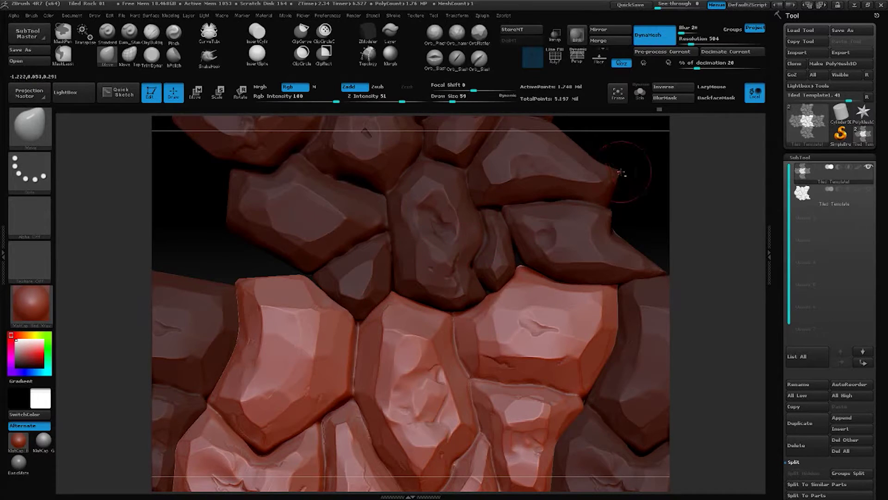
{"action": "left_click_drag", "start_coordinate": [622, 173], "coordinate": [467, 234]}
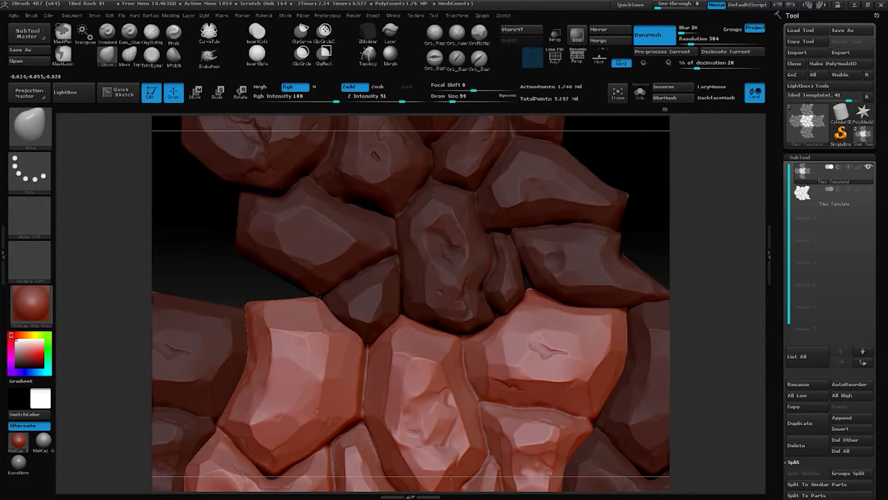
{"action": "scroll", "coordinate": [324, 296], "scroll_direction": "up", "scroll_amount": 8}
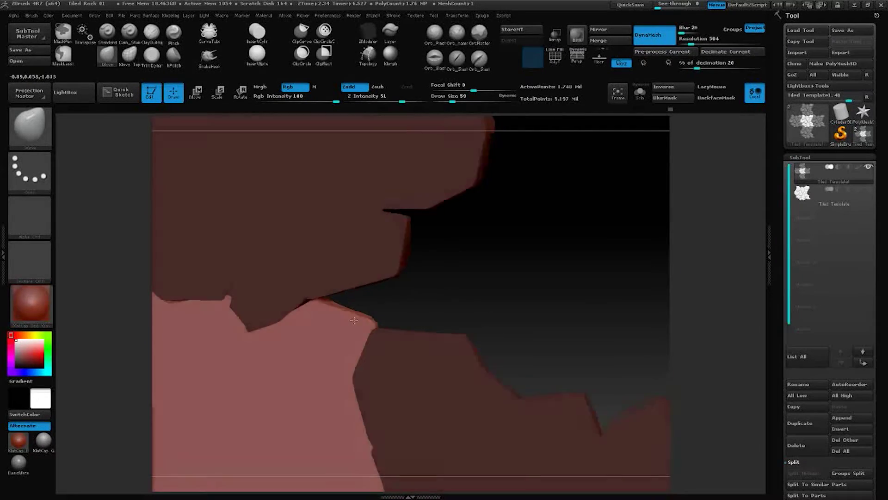
{"action": "left_click_drag", "start_coordinate": [375, 307], "coordinate": [319, 305]}
{"action": "mouse_move", "coordinate": [385, 281]}
{"action": "left_mouse_down"}
{"action": "mouse_move", "coordinate": [368, 293]}
{"action": "mouse_move", "coordinate": [407, 287]}
{"action": "mouse_move", "coordinate": [340, 276]}
{"action": "left_mouse_up"}
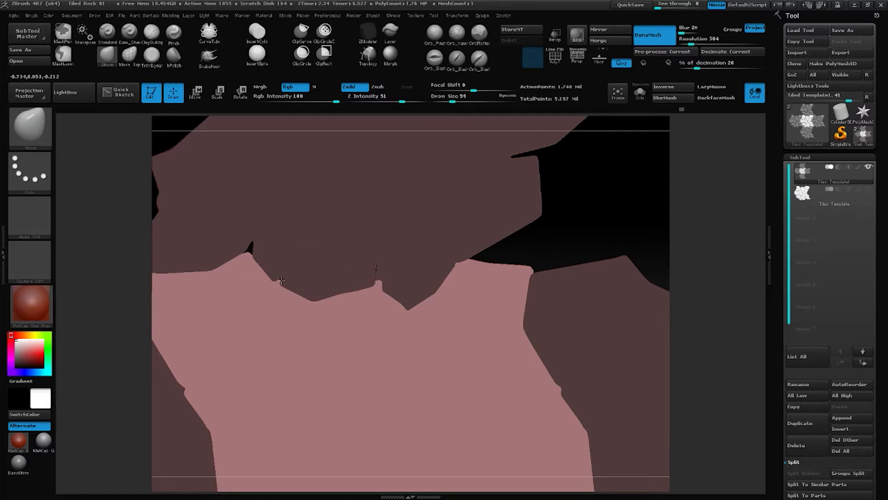
Check the seams from the front, then keep only the reworked centre tile and remove its copies
{"action": "left_click_drag", "start_coordinate": [602, 182], "coordinate": [697, 189], "text": "alt"}
{"action": "mouse_move", "coordinate": [614, 192]}
{"action": "left_mouse_down", "text": "alt"}
{"action": "mouse_move", "coordinate": [654, 214]}
{"action": "mouse_move", "coordinate": [545, 209]}
{"action": "mouse_move", "coordinate": [523, 234]}
{"action": "mouse_move", "coordinate": [570, 179]}
{"action": "mouse_move", "coordinate": [440, 432]}
{"action": "mouse_move", "coordinate": [475, 406]}
{"action": "mouse_move", "coordinate": [468, 391]}
{"action": "mouse_move", "coordinate": [516, 410]}
{"action": "left_mouse_up", "text": "alt"}
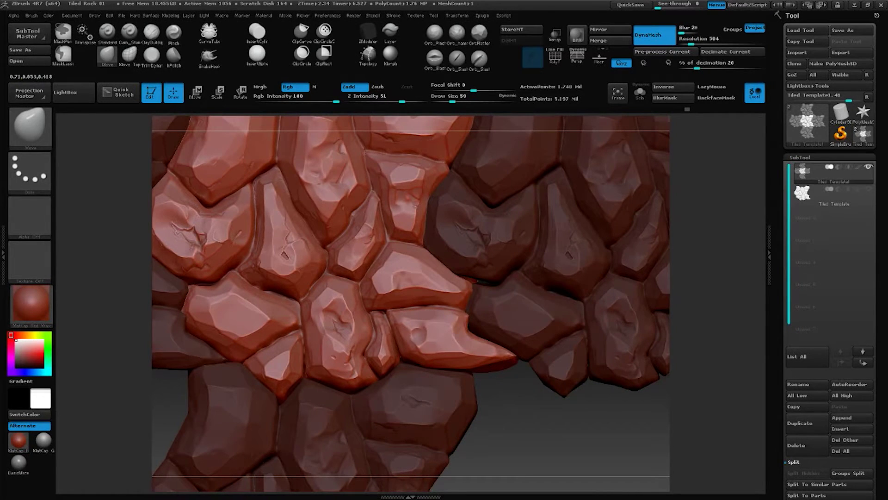
{"action": "mouse_move", "coordinate": [515, 404]}
{"action": "left_mouse_down"}
{"action": "mouse_move", "coordinate": [569, 418]}
{"action": "mouse_move", "coordinate": [539, 363]}
{"action": "mouse_move", "coordinate": [549, 371]}
{"action": "mouse_move", "coordinate": [547, 363]}
{"action": "mouse_move", "coordinate": [531, 361]}
{"action": "mouse_move", "coordinate": [523, 345]}
{"action": "mouse_move", "coordinate": [547, 341]}
{"action": "left_mouse_up"}
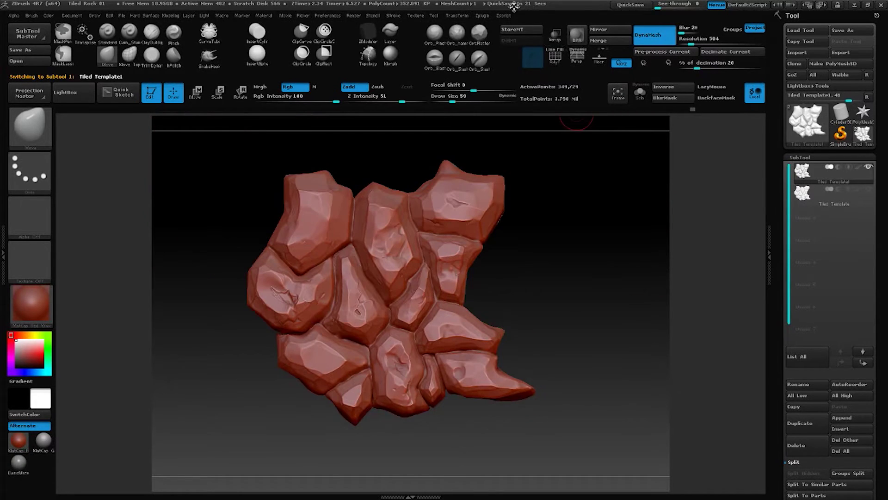
Set Decimation Master to about 42% decimation, then pre-process and decimate the current tile
{"action": "left_click", "coordinate": [483, 16]}
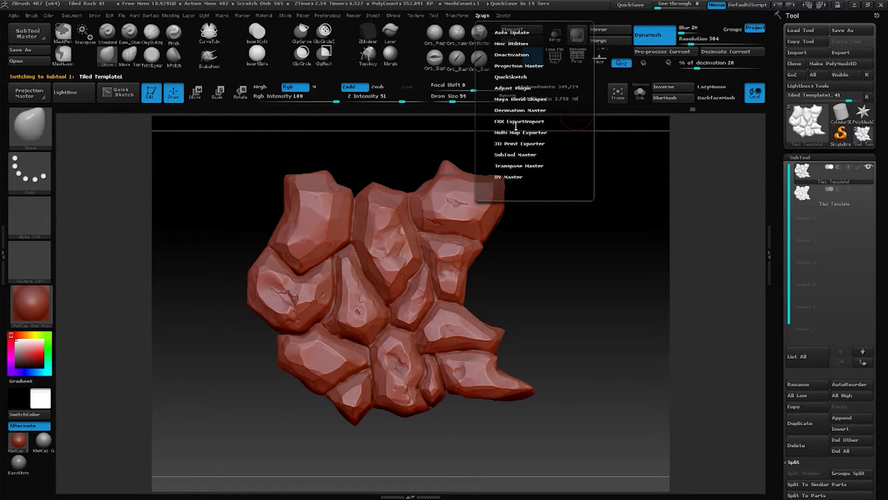
{"action": "left_click", "coordinate": [534, 110]}
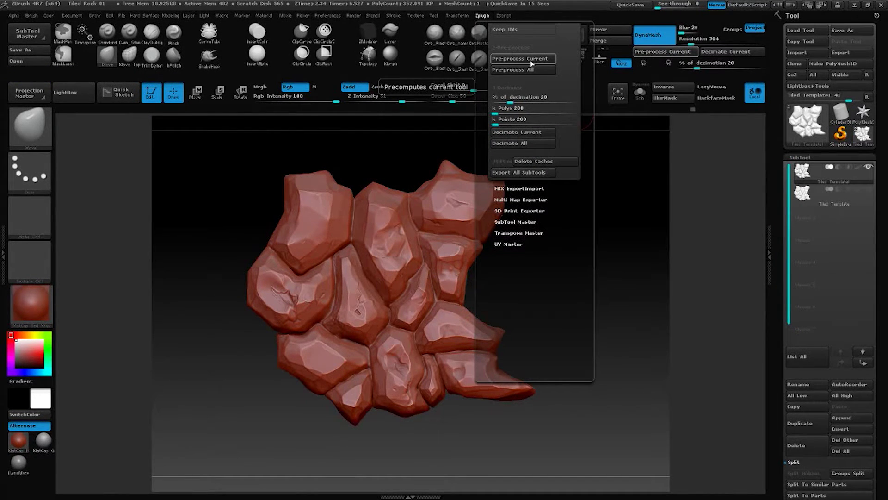
{"action": "left_click_drag", "start_coordinate": [512, 99], "coordinate": [530, 95]}
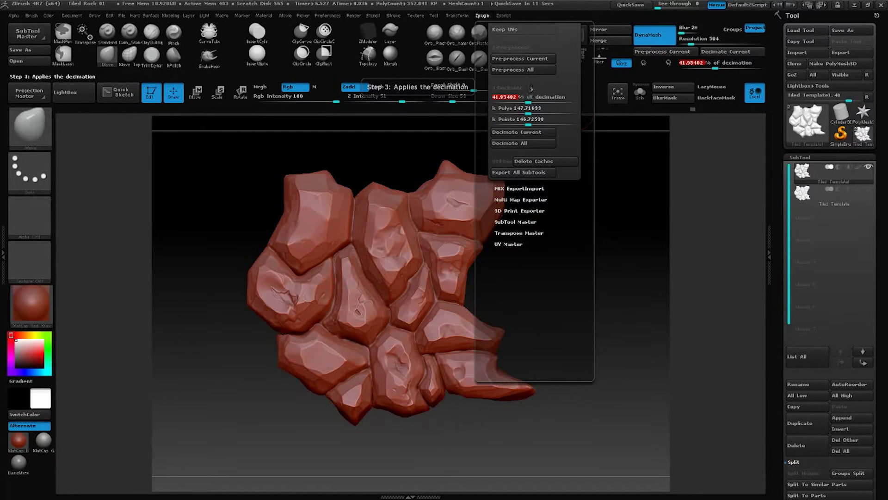
{"action": "left_click", "coordinate": [548, 62]}
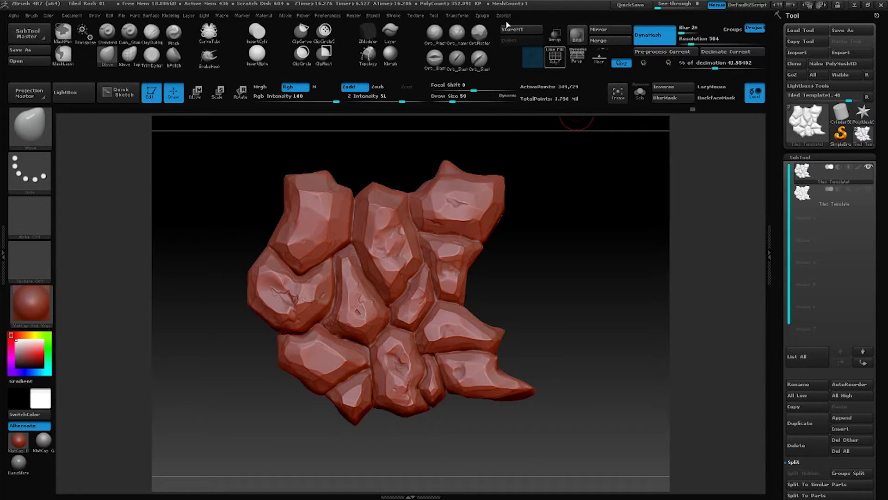
{"action": "left_click", "coordinate": [482, 15]}
{"action": "left_click", "coordinate": [530, 248]}
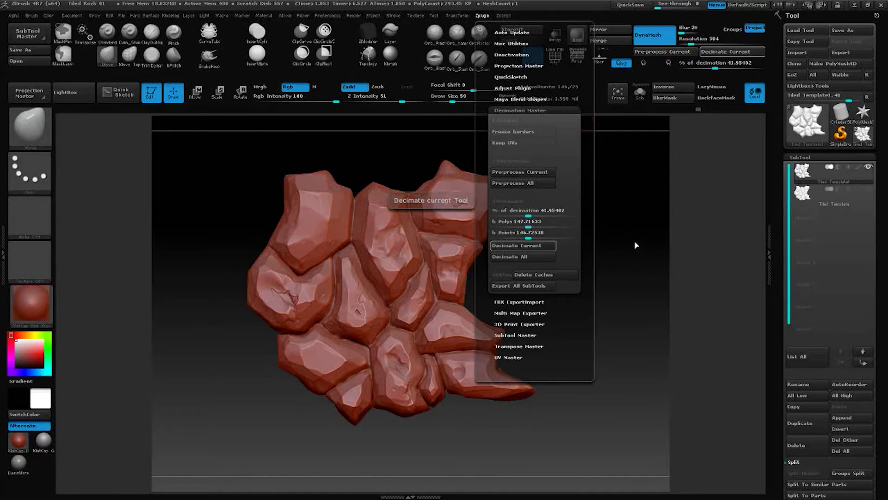
Run two more pre-process and decimate passes on the current tile, keeping the decimation at about 42%
{"action": "left_click", "coordinate": [483, 16]}
{"action": "left_click", "coordinate": [529, 172]}
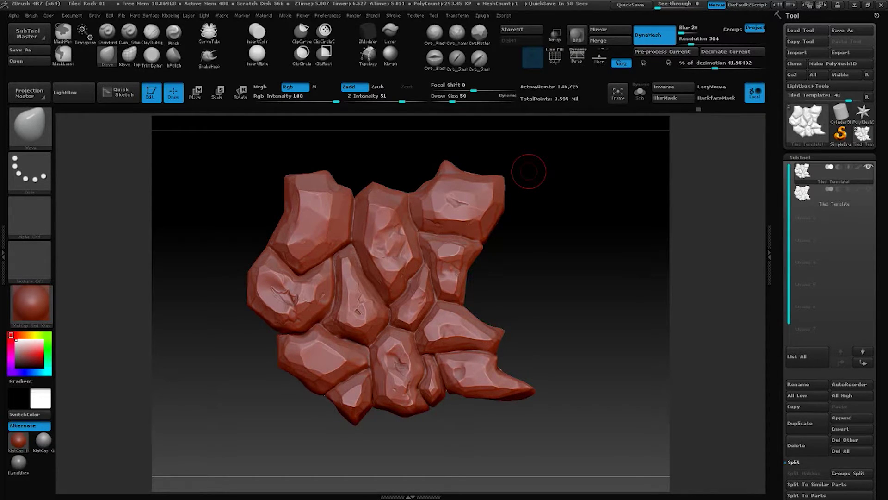
{"action": "left_click", "coordinate": [474, 16]}
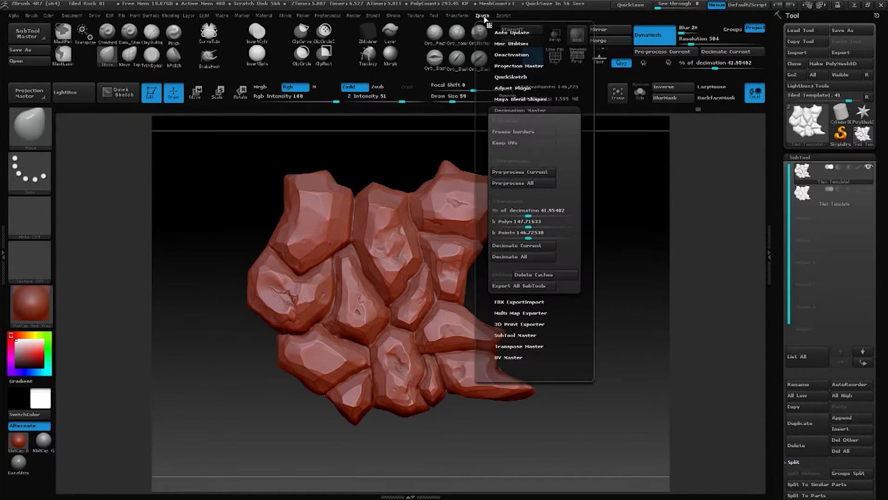
{"action": "left_click", "coordinate": [538, 245]}
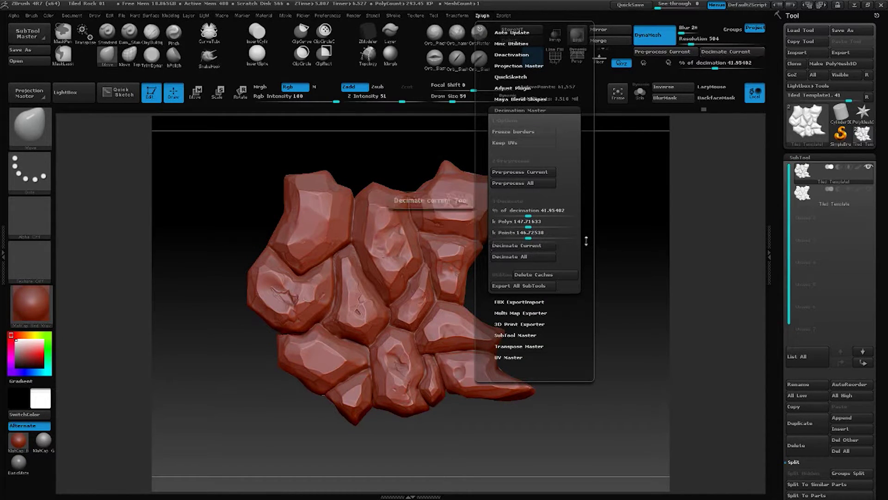
{"action": "left_click", "coordinate": [551, 175]}
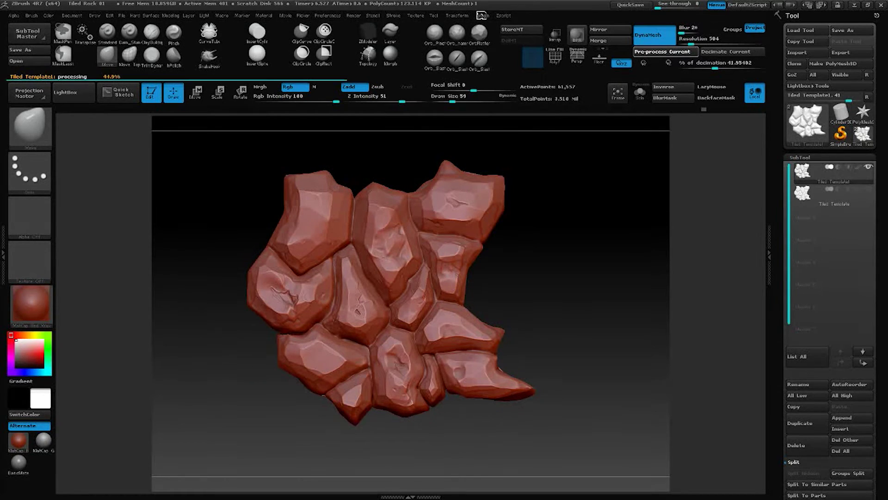
{"action": "left_click", "coordinate": [482, 16]}
{"action": "left_click", "coordinate": [523, 245]}
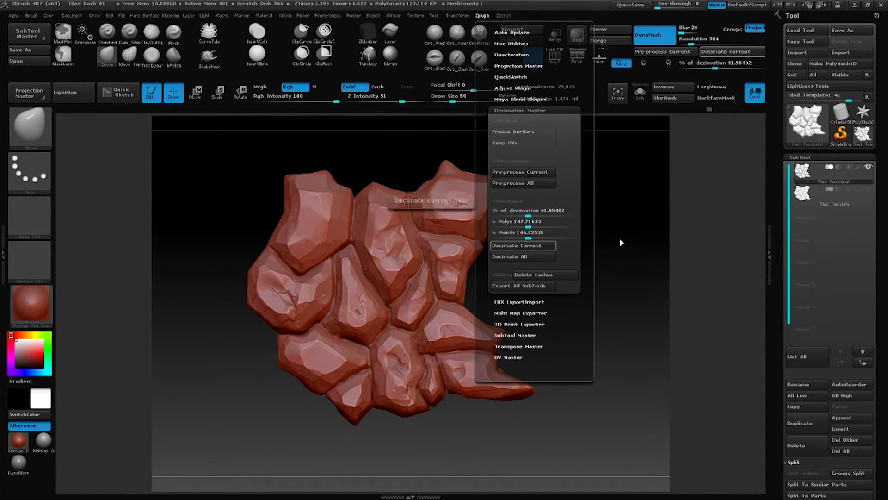
Reduce the tile to a coarse low-poly mesh with three further pre-process and decimate passes at about 42%
{"action": "left_click", "coordinate": [483, 17]}
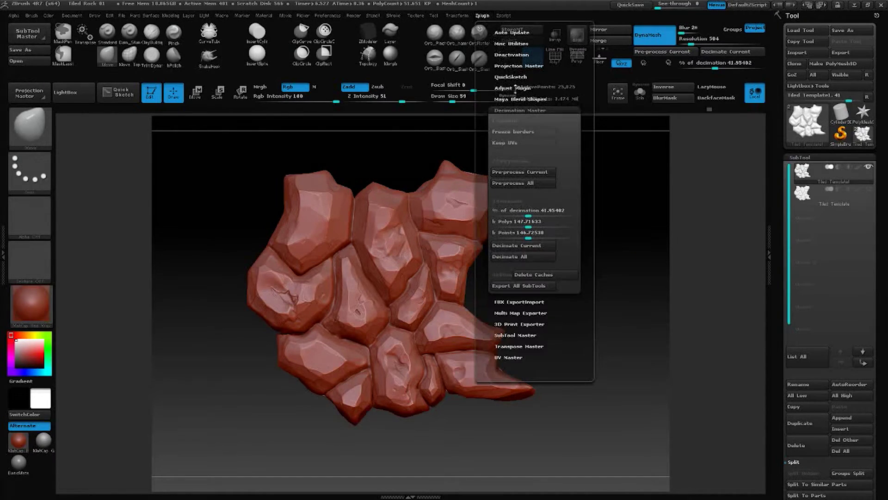
{"action": "left_click", "coordinate": [532, 172]}
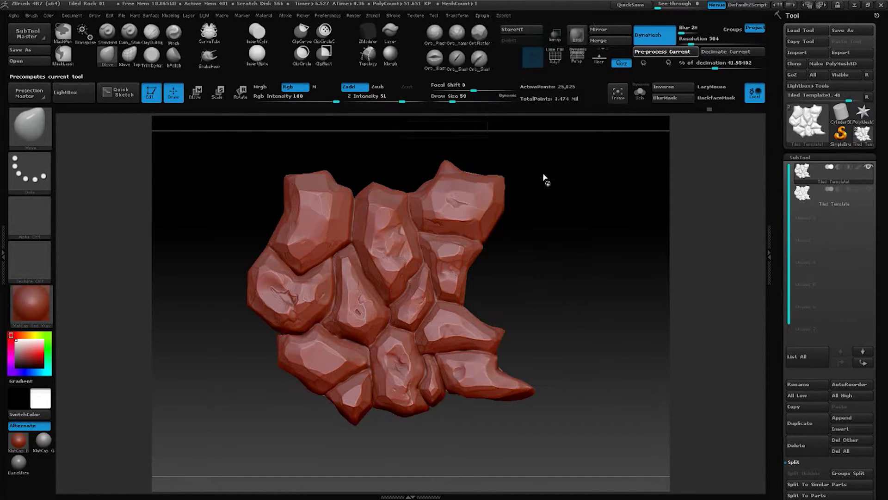
{"action": "left_click", "coordinate": [483, 16]}
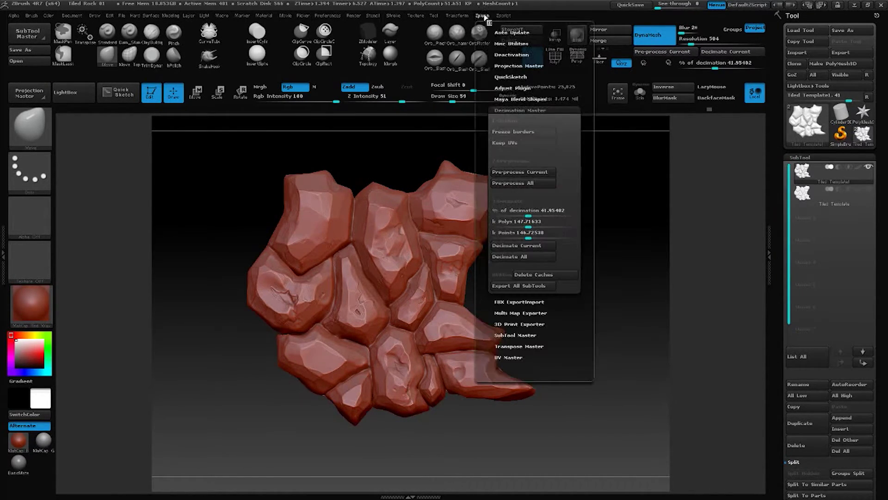
{"action": "left_click", "coordinate": [541, 245]}
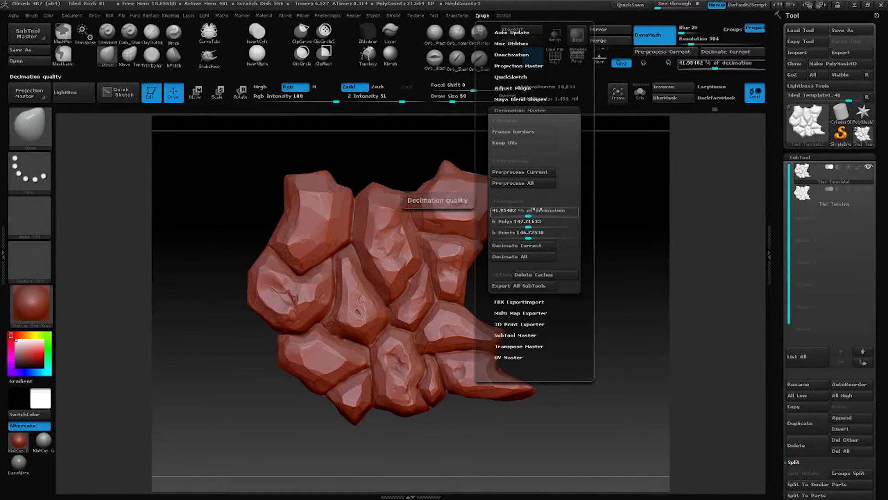
{"action": "left_click", "coordinate": [543, 173]}
{"action": "left_click", "coordinate": [484, 15]}
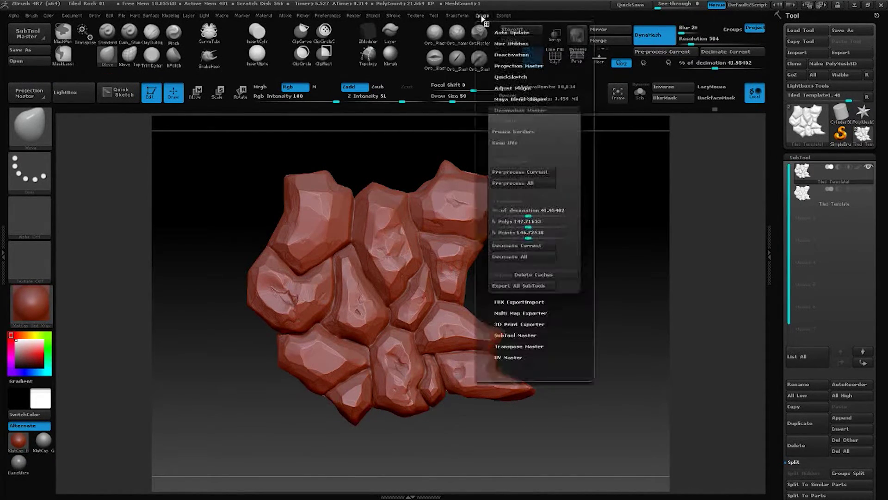
{"action": "left_click", "coordinate": [537, 211]}
{"action": "left_click", "coordinate": [521, 172]}
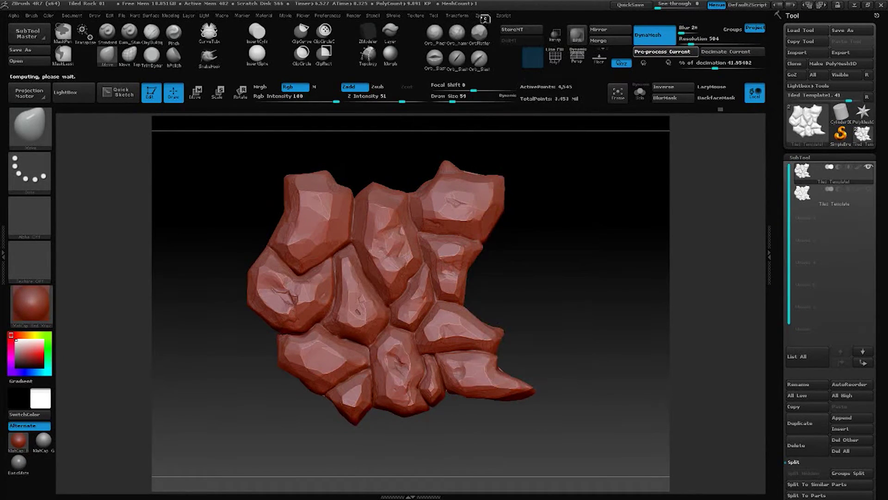
{"action": "left_click", "coordinate": [483, 16]}
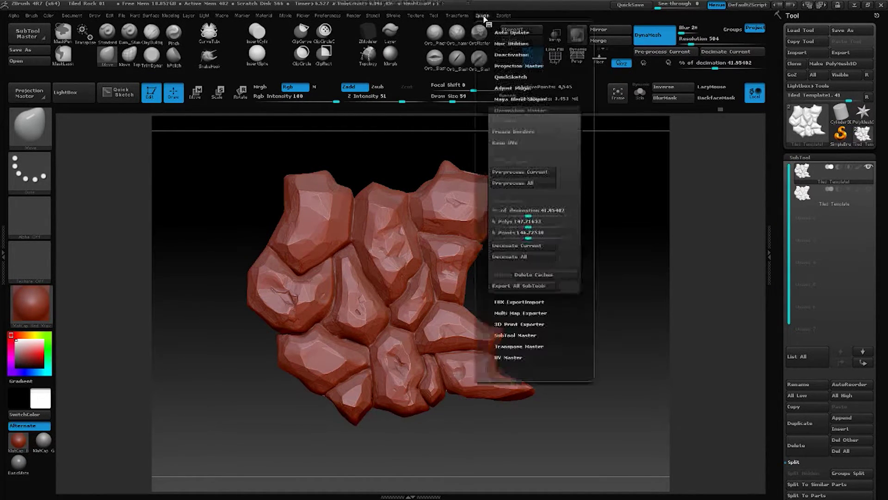
{"action": "left_click", "coordinate": [538, 250]}
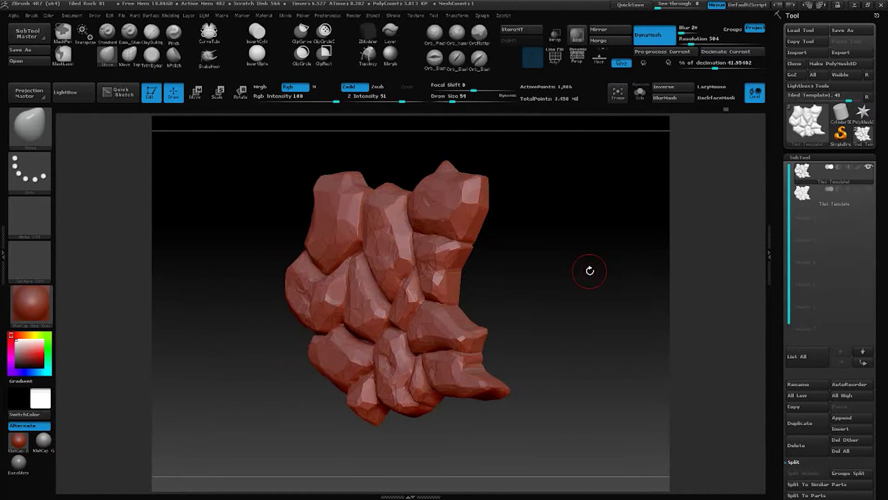
{"action": "left_click_drag", "start_coordinate": [563, 267], "coordinate": [572, 269]}
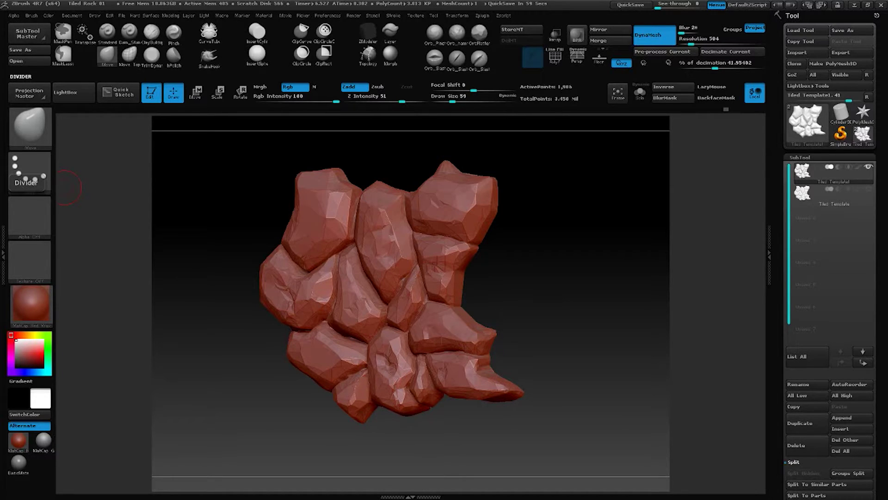
Set the Decimation Master percentage for the rock mesh to about 61.5
{"action": "left_click_drag", "start_coordinate": [562, 278], "coordinate": [547, 310]}
{"action": "mouse_move", "coordinate": [576, 348]}
{"action": "left_mouse_down", "text": "alt"}
{"action": "mouse_move", "coordinate": [597, 277]}
{"action": "mouse_move", "coordinate": [607, 293]}
{"action": "mouse_move", "coordinate": [624, 293]}
{"action": "mouse_move", "coordinate": [616, 309]}
{"action": "mouse_move", "coordinate": [623, 379]}
{"action": "mouse_move", "coordinate": [636, 296]}
{"action": "mouse_move", "coordinate": [577, 269]}
{"action": "mouse_move", "coordinate": [563, 210]}
{"action": "mouse_move", "coordinate": [591, 370]}
{"action": "mouse_move", "coordinate": [608, 327]}
{"action": "mouse_move", "coordinate": [623, 320]}
{"action": "mouse_move", "coordinate": [630, 333]}
{"action": "mouse_move", "coordinate": [599, 340]}
{"action": "mouse_move", "coordinate": [573, 332]}
{"action": "mouse_move", "coordinate": [553, 345]}
{"action": "mouse_move", "coordinate": [603, 374]}
{"action": "mouse_move", "coordinate": [600, 391]}
{"action": "mouse_move", "coordinate": [577, 270]}
{"action": "mouse_move", "coordinate": [607, 307]}
{"action": "left_mouse_up", "text": "alt"}
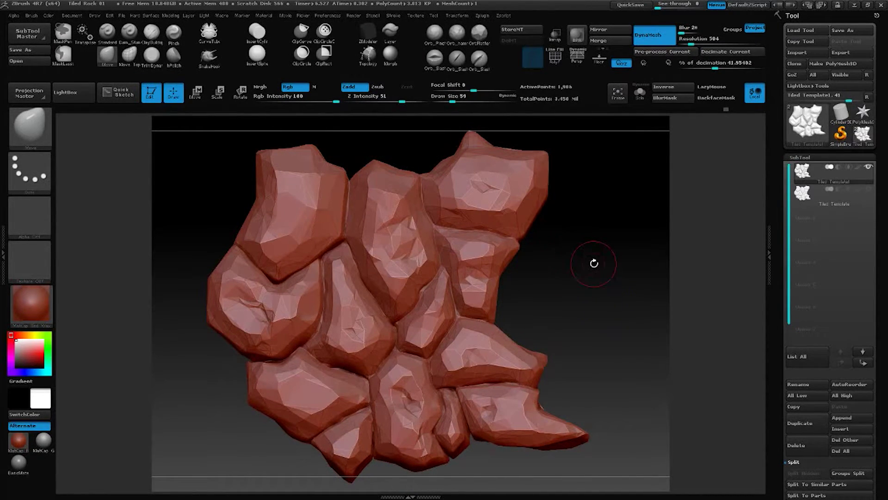
{"action": "key", "text": "ctrl"}
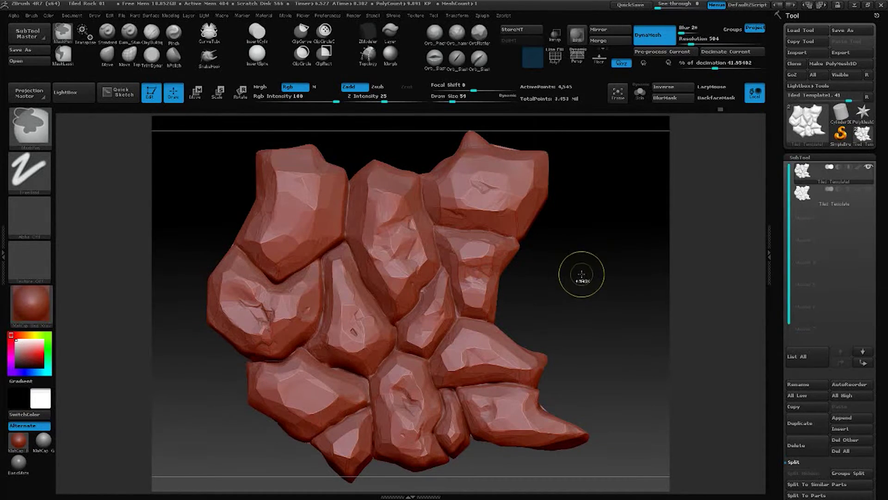
{"action": "mouse_move", "coordinate": [579, 280]}
{"action": "left_mouse_down"}
{"action": "mouse_move", "coordinate": [586, 285]}
{"action": "mouse_move", "coordinate": [587, 234]}
{"action": "mouse_move", "coordinate": [575, 262]}
{"action": "mouse_move", "coordinate": [577, 297]}
{"action": "mouse_move", "coordinate": [539, 291]}
{"action": "mouse_move", "coordinate": [575, 297]}
{"action": "left_mouse_up"}
{"action": "left_click_drag", "start_coordinate": [563, 254], "coordinate": [570, 262], "text": "alt"}
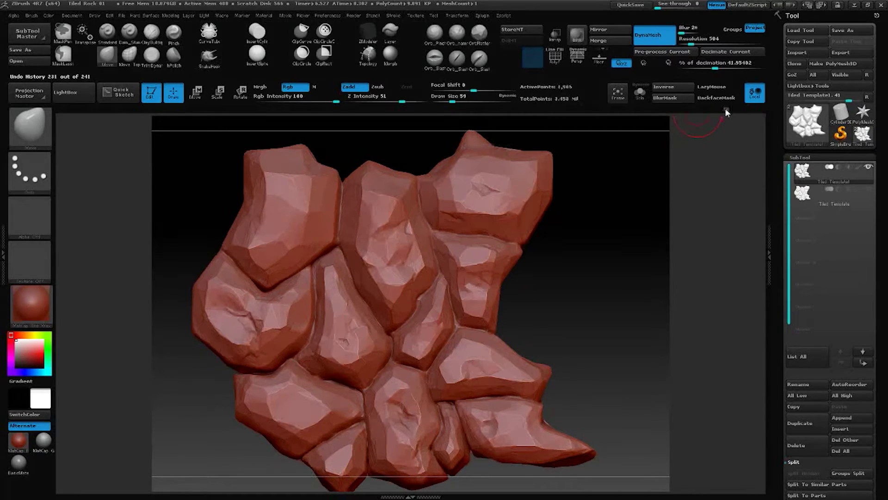
{"action": "left_click", "coordinate": [482, 16]}
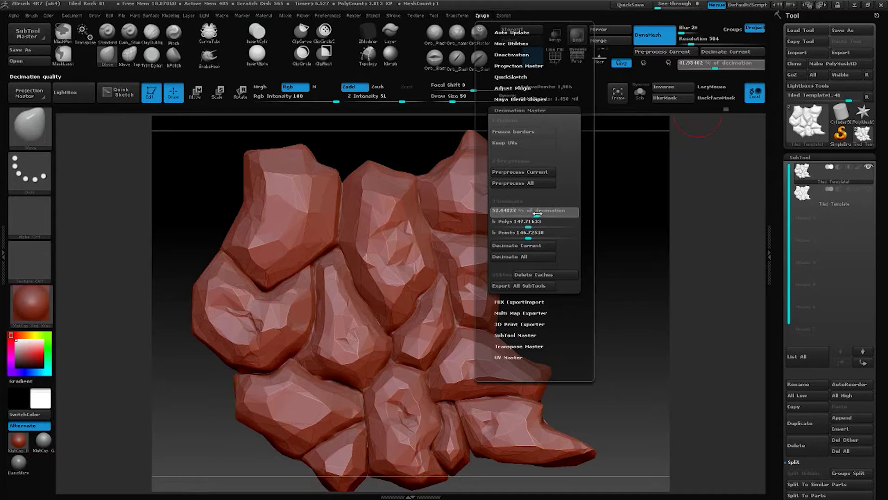
{"action": "left_click_drag", "start_coordinate": [543, 214], "coordinate": [546, 214]}
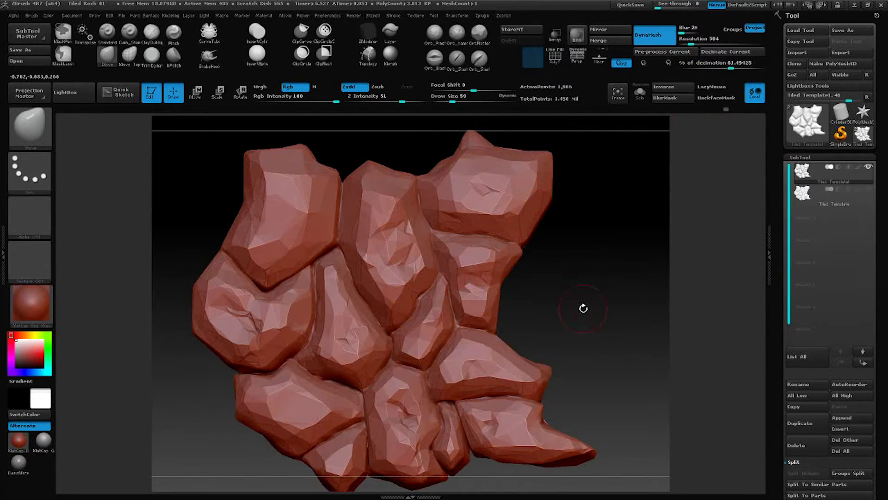
Pre-process the current rock subtool again and decimate it at the set percentage
{"action": "left_click_drag", "start_coordinate": [584, 276], "coordinate": [593, 259]}
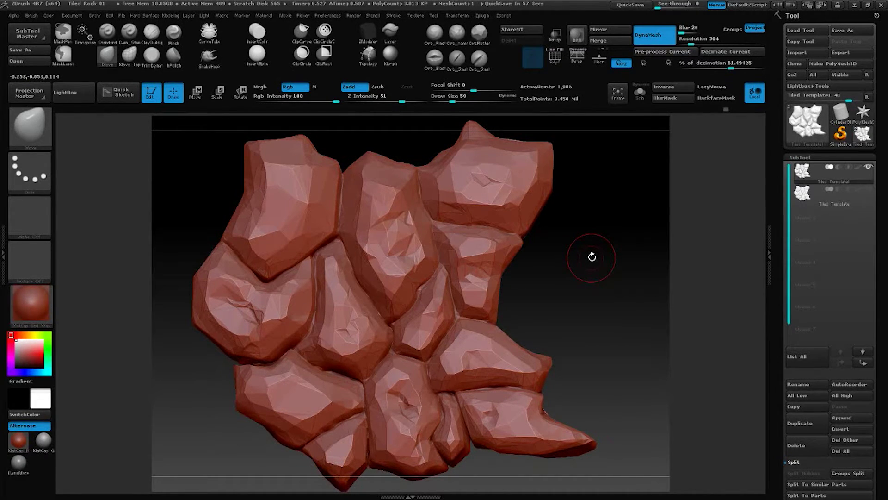
{"action": "left_click", "coordinate": [486, 16]}
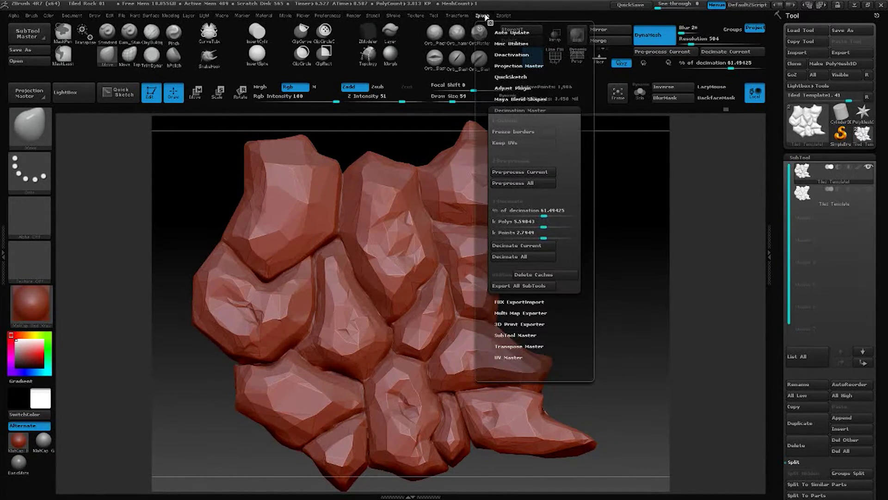
{"action": "left_click", "coordinate": [547, 175]}
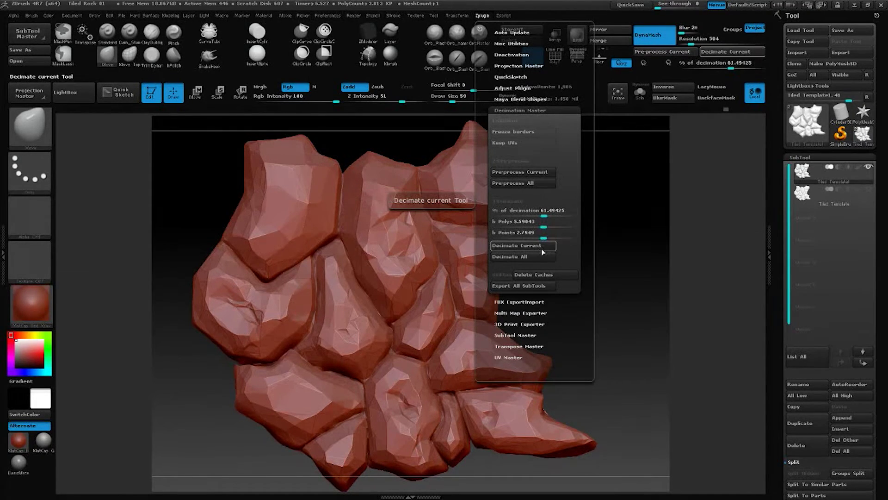
{"action": "left_click_drag", "start_coordinate": [644, 205], "coordinate": [601, 273]}
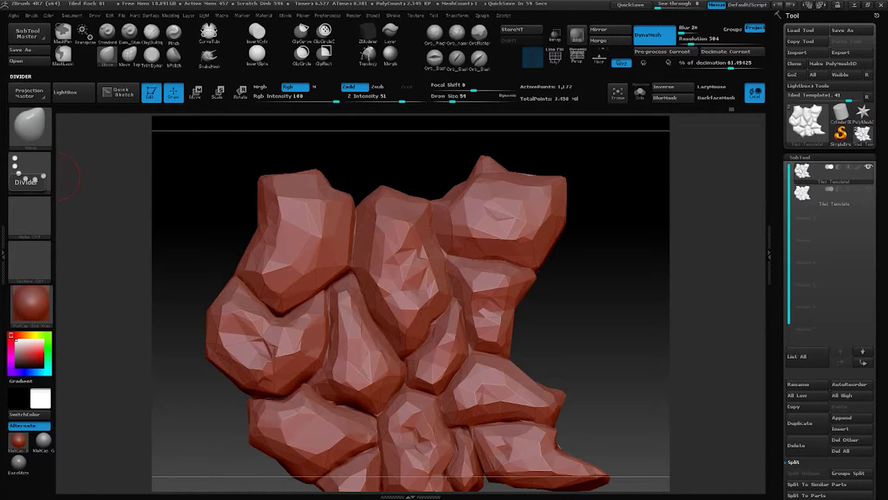
Export the decimated rock mesh in OBJ format as ChallengeRock_lowpoly into the Challenge Room folder
{"action": "key", "text": "w"}
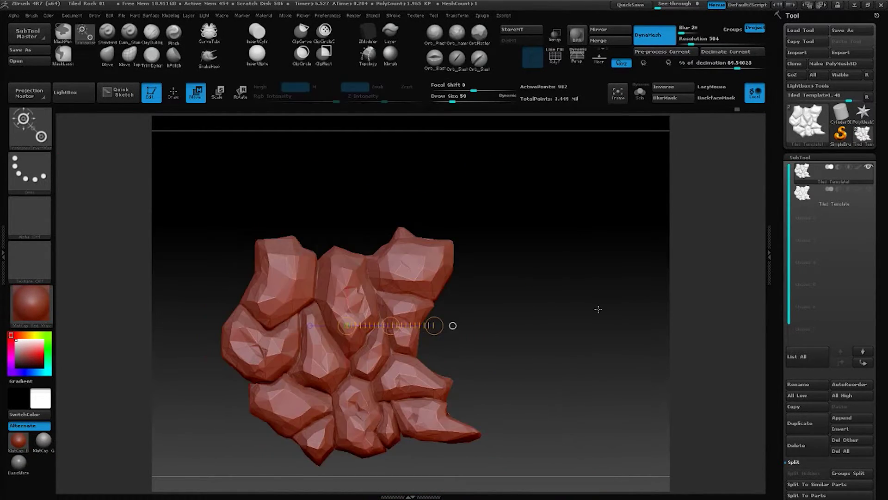
{"action": "left_click_drag", "start_coordinate": [551, 303], "coordinate": [549, 256]}
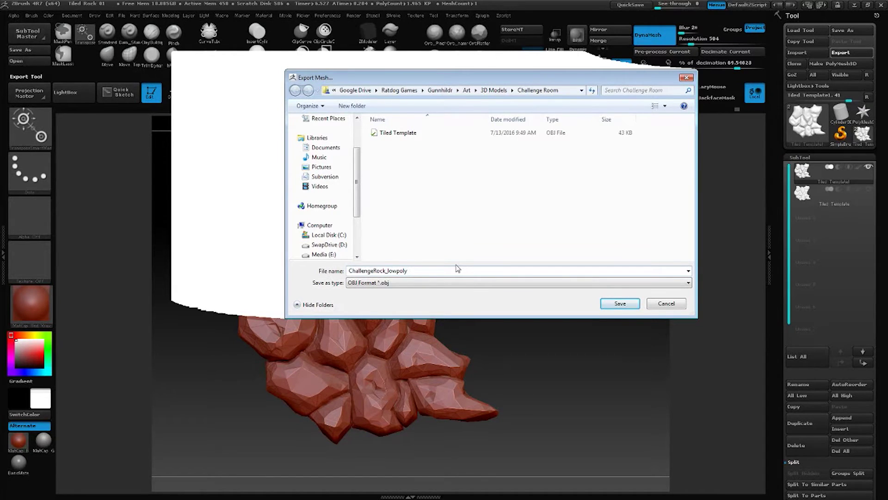
{"action": "left_click", "coordinate": [604, 303]}
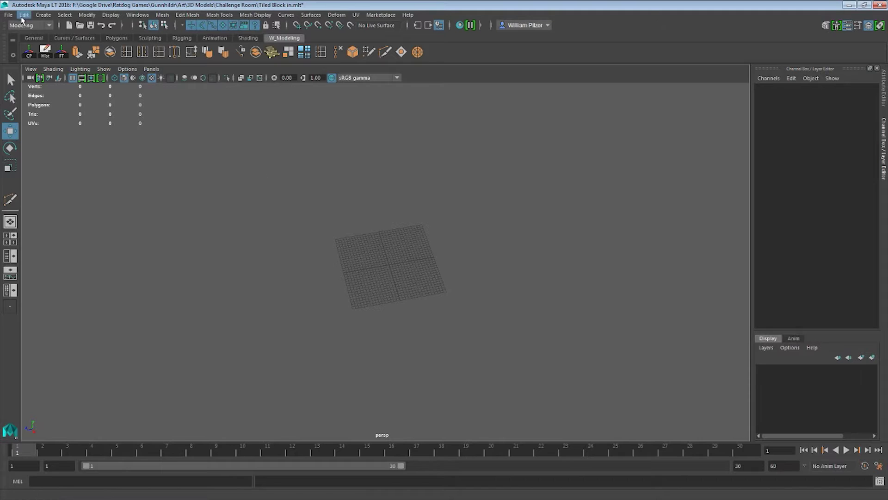
Switch to Maya LT and import ChallengeRock_lowpoly.OBJ from the Challenge Room folder
{"action": "left_click", "coordinate": [9, 14]}
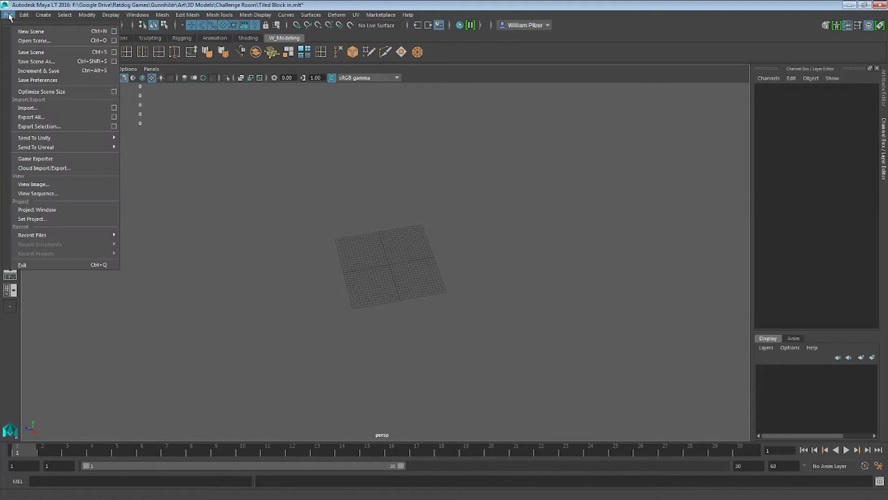
{"action": "left_click", "coordinate": [52, 112]}
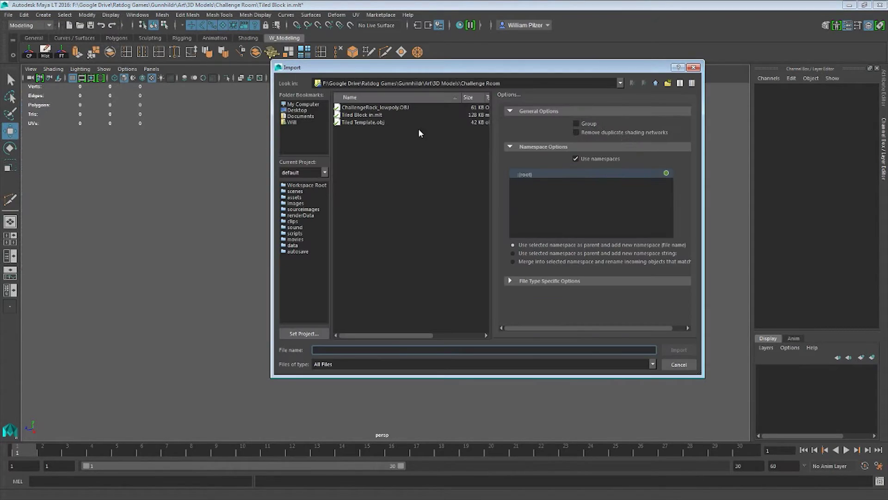
{"action": "left_click", "coordinate": [391, 122]}
{"action": "left_click", "coordinate": [374, 107]}
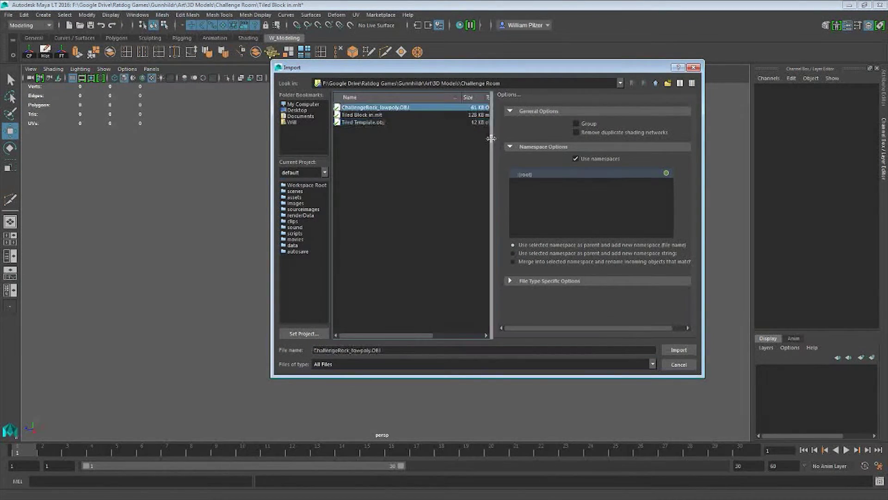
{"action": "left_click", "coordinate": [679, 350]}
Examine the imported low-poly rock mesh from several angles and distances
{"action": "left_click_drag", "start_coordinate": [560, 234], "coordinate": [542, 276]}
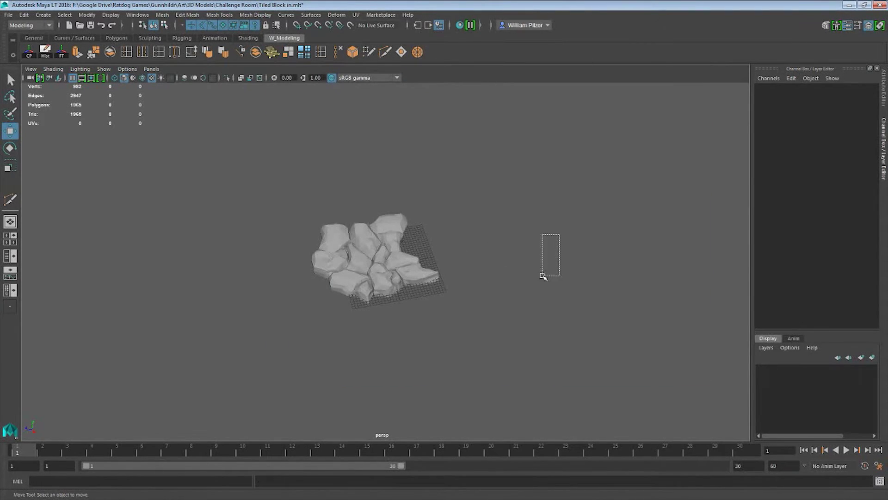
{"action": "left_click_drag", "start_coordinate": [511, 217], "coordinate": [491, 254], "text": "alt"}
{"action": "right_click_drag", "start_coordinate": [497, 240], "coordinate": [702, 274], "text": "alt"}
{"action": "left_click_drag", "start_coordinate": [558, 299], "coordinate": [550, 257], "text": "alt"}
{"action": "right_click_drag", "start_coordinate": [518, 255], "coordinate": [567, 256], "text": "alt"}
{"action": "left_click_drag", "start_coordinate": [567, 256], "coordinate": [444, 227], "text": "alt"}
{"action": "left_click_drag", "start_coordinate": [515, 248], "coordinate": [575, 242], "text": "alt"}
{"action": "left_click", "coordinate": [575, 241]}
{"action": "left_click_drag", "start_coordinate": [472, 266], "coordinate": [503, 280], "text": "alt"}
{"action": "right_click_drag", "start_coordinate": [503, 279], "coordinate": [542, 302], "text": "alt"}
{"action": "left_click", "coordinate": [543, 301]}
{"action": "left_click_drag", "start_coordinate": [543, 301], "coordinate": [419, 259], "text": "alt"}
{"action": "right_click_drag", "start_coordinate": [419, 259], "coordinate": [426, 263], "text": "alt"}
{"action": "left_click_drag", "start_coordinate": [425, 263], "coordinate": [559, 276], "text": "alt"}
Duplicate the imported rock tile and set the copy's Translate Z to 32
{"action": "right_click_drag", "start_coordinate": [559, 276], "coordinate": [522, 280], "text": "alt"}
{"action": "left_click_drag", "start_coordinate": [525, 305], "coordinate": [509, 299], "text": "alt"}
{"action": "key", "text": "ctrl+d"}
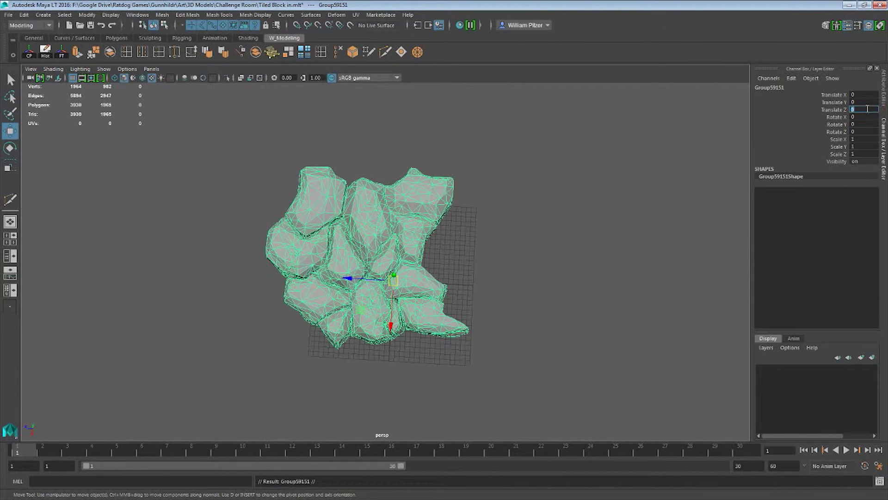
{"action": "key", "text": "Return"}
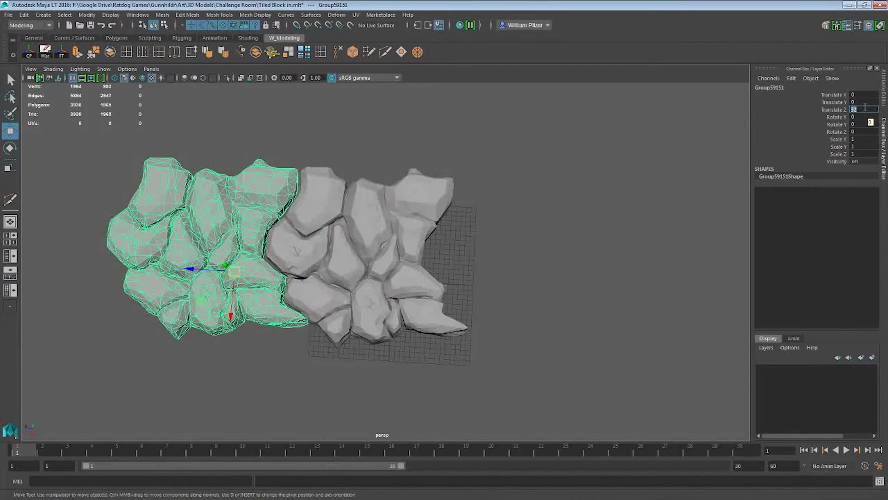
Examine how the two rock tiles fit together along their shared seam, up close and from a distance
{"action": "left_click", "coordinate": [440, 259]}
{"action": "left_click_drag", "start_coordinate": [440, 259], "coordinate": [390, 282], "text": "alt"}
{"action": "right_click_drag", "start_coordinate": [390, 282], "coordinate": [373, 209], "text": "alt"}
{"action": "left_click", "coordinate": [106, 226]}
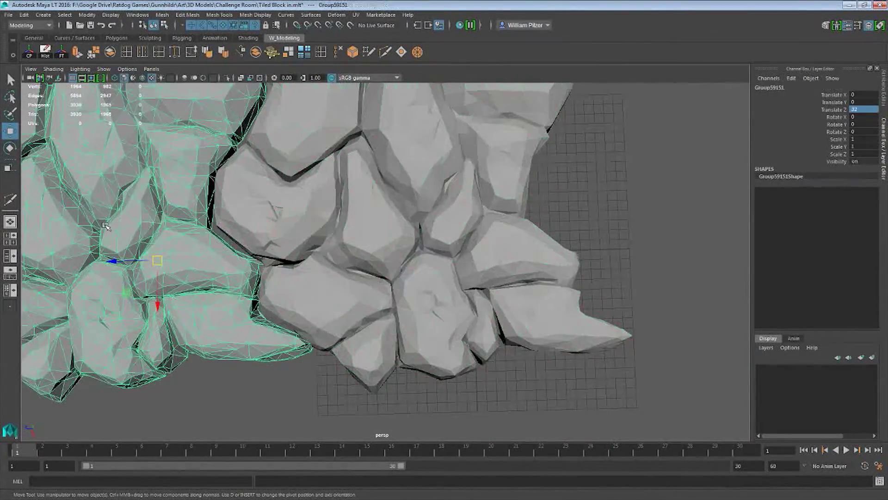
{"action": "middle_click_drag", "start_coordinate": [419, 212], "coordinate": [436, 214], "text": "alt"}
{"action": "right_click_drag", "start_coordinate": [500, 209], "coordinate": [444, 218], "text": "alt"}
{"action": "left_click", "coordinate": [458, 219]}
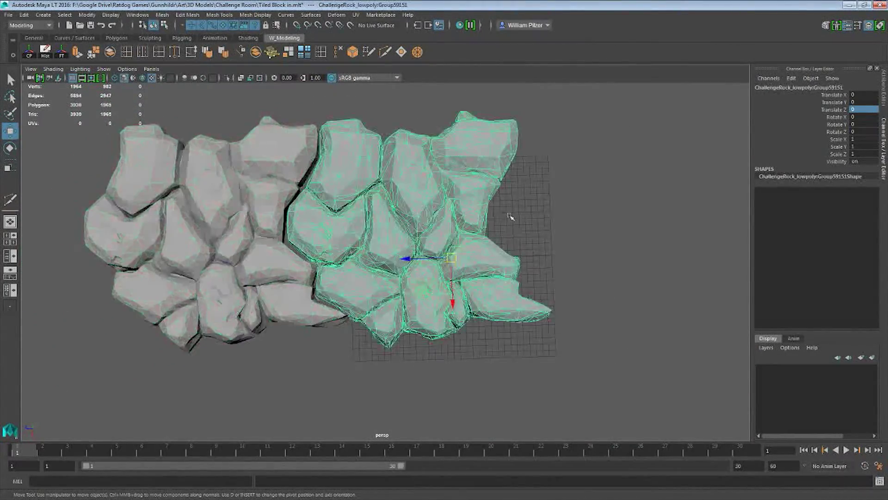
{"action": "middle_click_drag", "start_coordinate": [602, 215], "coordinate": [492, 230], "text": "alt"}
{"action": "left_click_drag", "start_coordinate": [491, 230], "coordinate": [477, 213], "text": "alt"}
{"action": "middle_click_drag", "start_coordinate": [467, 214], "coordinate": [633, 203], "text": "alt"}
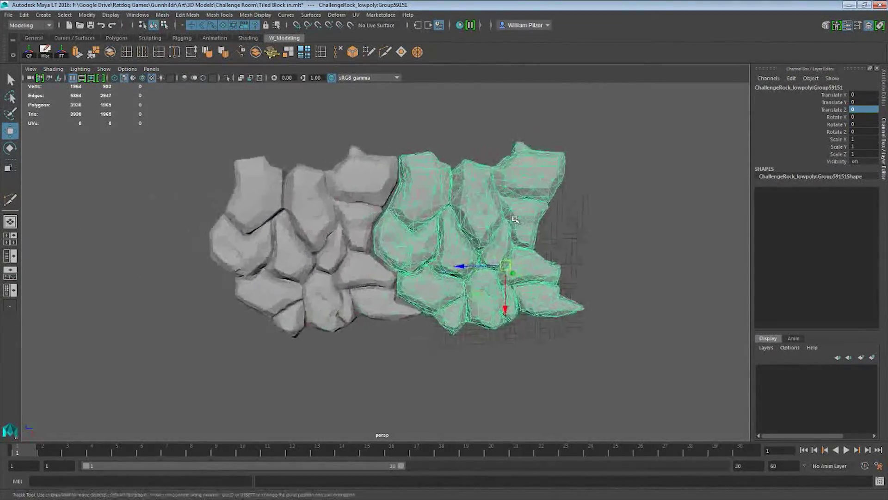
{"action": "right_click_drag", "start_coordinate": [278, 162], "coordinate": [361, 154], "text": "alt"}
{"action": "middle_click_drag", "start_coordinate": [360, 154], "coordinate": [322, 170], "text": "alt"}
{"action": "right_click_drag", "start_coordinate": [370, 137], "coordinate": [431, 190], "text": "alt"}
{"action": "middle_click_drag", "start_coordinate": [639, 303], "coordinate": [490, 236], "text": "alt"}
{"action": "right_click_drag", "start_coordinate": [490, 236], "coordinate": [469, 239], "text": "alt"}
{"action": "left_click_drag", "start_coordinate": [469, 240], "coordinate": [389, 248], "text": "alt"}
{"action": "right_click_drag", "start_coordinate": [388, 248], "coordinate": [456, 249], "text": "alt"}
{"action": "left_click_drag", "start_coordinate": [457, 249], "coordinate": [409, 248], "text": "alt"}
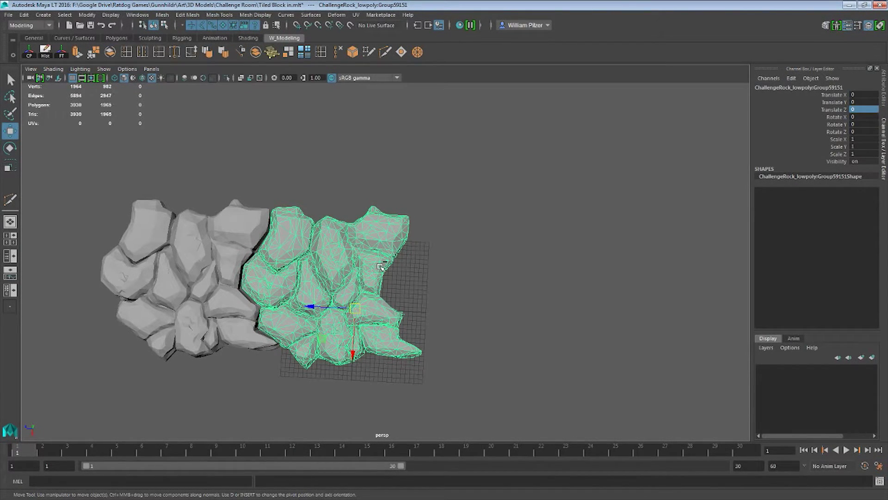
Duplicate the original rock tile and offset the copy by 32 units along Z, opposite the first copy
{"action": "left_click_drag", "start_coordinate": [444, 263], "coordinate": [434, 258], "text": "alt"}
{"action": "middle_click_drag", "start_coordinate": [434, 258], "coordinate": [469, 258], "text": "alt"}
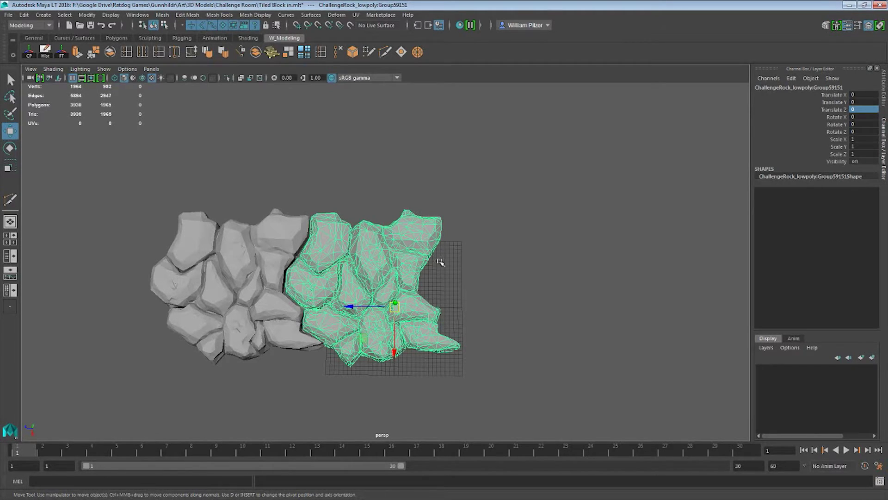
{"action": "key", "text": "ctrl+d"}
{"action": "left_click", "coordinate": [864, 109]}
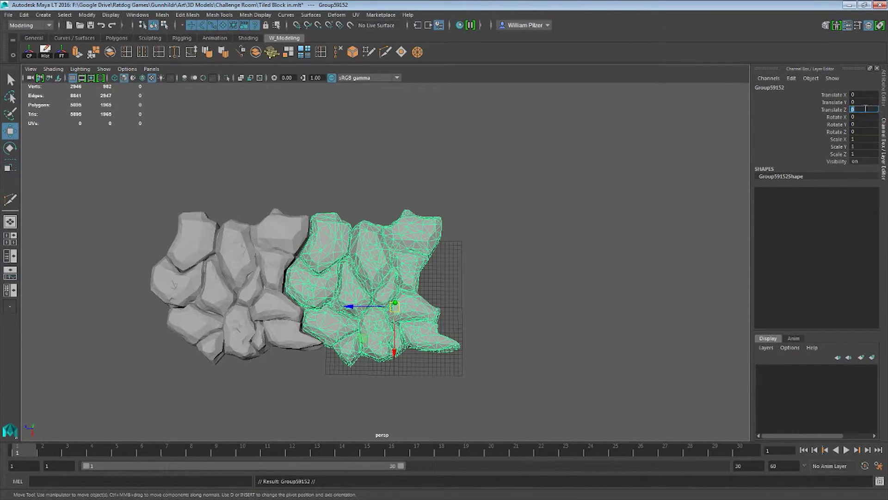
{"action": "type", "text": "32"}
{"action": "key", "text": "Return"}
Check the row of three tiles, then delete the newest copy on the negative Z side
{"action": "left_click", "coordinate": [369, 276]}
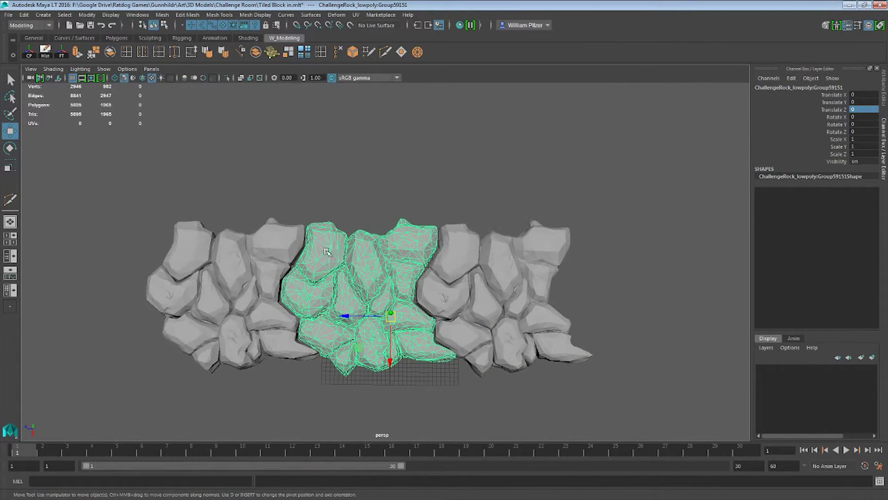
{"action": "left_click_drag", "start_coordinate": [403, 373], "coordinate": [398, 227], "text": "alt"}
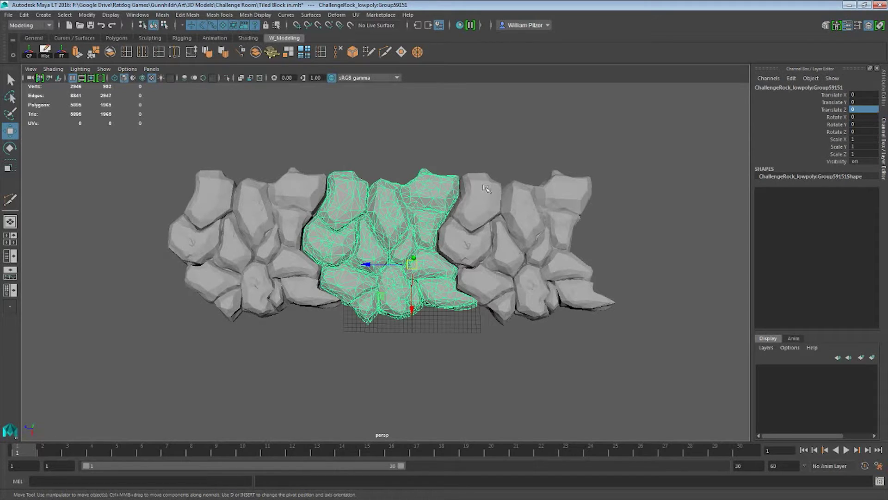
{"action": "left_click", "coordinate": [491, 200]}
{"action": "key", "text": "Delete"}
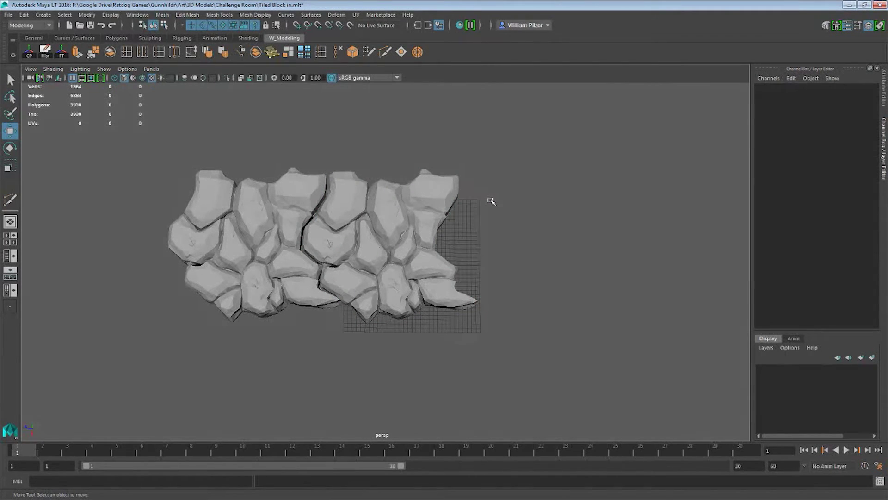
Duplicate the original rock tile again to start a second row
{"action": "right_click_drag", "start_coordinate": [484, 215], "coordinate": [541, 248], "text": "alt"}
{"action": "left_click_drag", "start_coordinate": [541, 248], "coordinate": [294, 236], "text": "alt"}
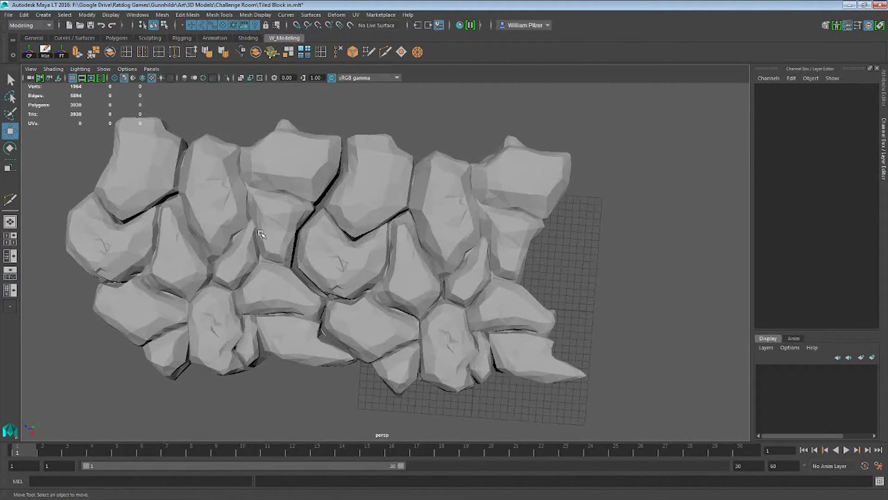
{"action": "left_click", "coordinate": [366, 181]}
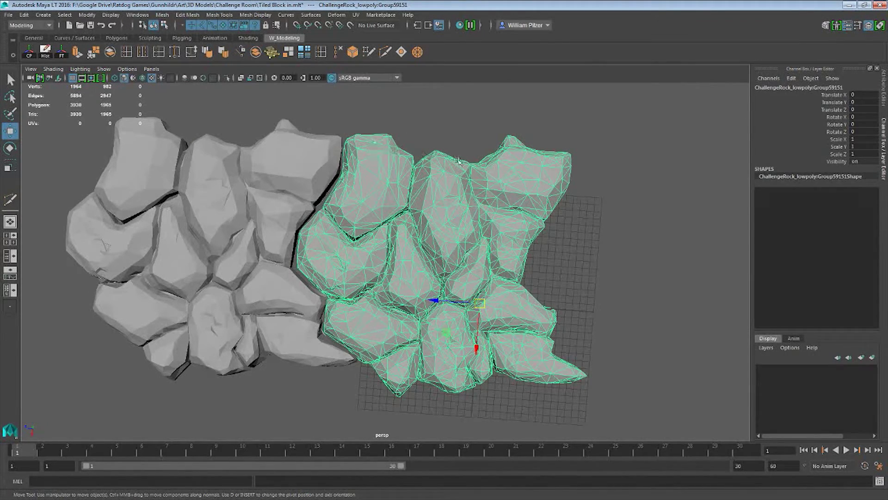
{"action": "left_click_drag", "start_coordinate": [574, 149], "coordinate": [307, 238], "text": "alt"}
{"action": "left_click", "coordinate": [547, 185]}
{"action": "left_click", "coordinate": [502, 238]}
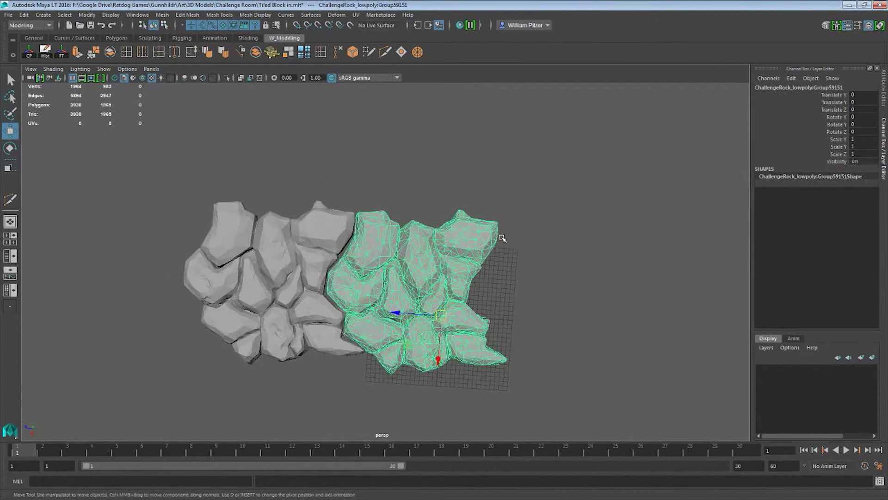
{"action": "key", "text": "ctrl+d"}
{"action": "mouse_move", "coordinate": [638, 184]}
{"action": "left_mouse_down", "text": "alt"}
{"action": "mouse_move", "coordinate": [620, 189]}
{"action": "mouse_move", "coordinate": [643, 190]}
{"action": "left_mouse_up", "text": "alt"}
{"action": "left_click", "coordinate": [865, 117]}
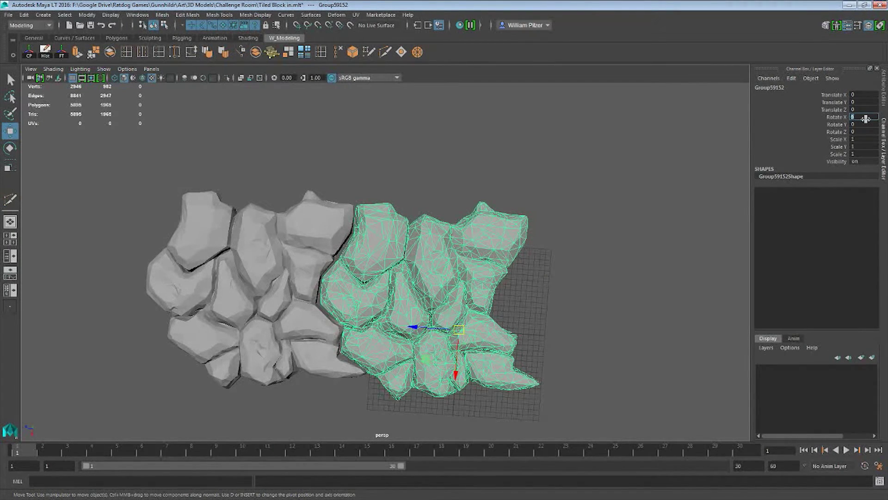
{"action": "type", "text": "-90"}
{"action": "key", "text": "Return"}
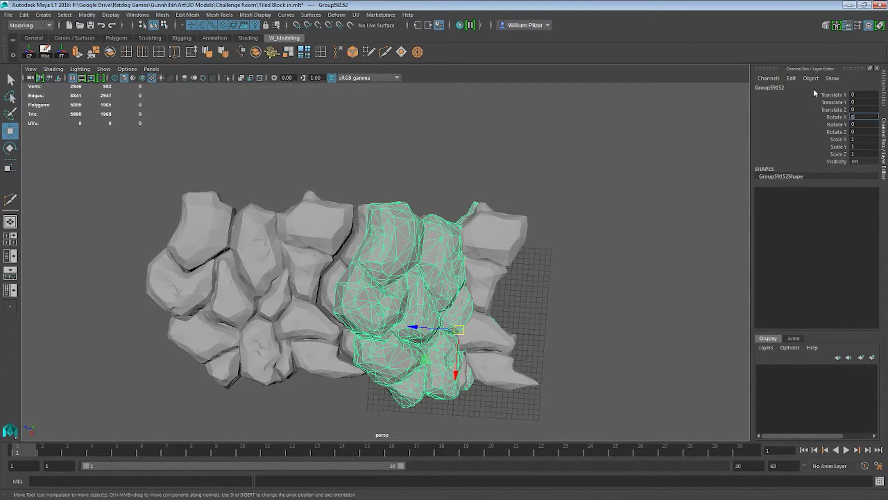
{"action": "key", "text": "Return"}
Set the new rock tile copy's Translate X to -32
{"action": "left_click", "coordinate": [870, 94]}
{"action": "type", "text": "-32"}
{"action": "key", "text": "Return"}
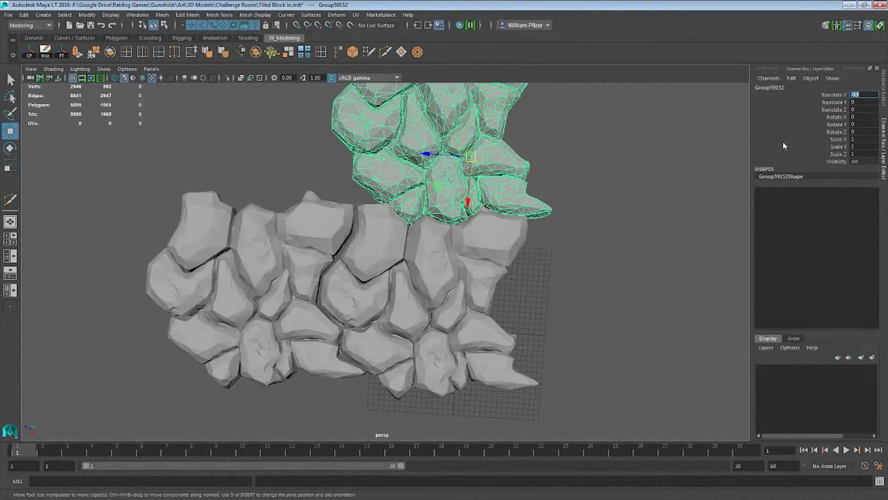
Duplicate the second-row rock tile and set the copy's Translate Z to 32 to complete a two-by-two block
{"action": "left_click_drag", "start_coordinate": [549, 224], "coordinate": [572, 221], "text": "alt"}
{"action": "middle_click_drag", "start_coordinate": [571, 221], "coordinate": [614, 214], "text": "alt"}
{"action": "scroll", "coordinate": [571, 222], "scroll_direction": "down", "scroll_amount": 4}
{"action": "scroll", "coordinate": [602, 198], "scroll_direction": "down", "scroll_amount": 1}
{"action": "scroll", "coordinate": [616, 212], "scroll_direction": "up", "scroll_amount": 5}
{"action": "key", "text": "ctrl+d"}
{"action": "left_click", "coordinate": [865, 109]}
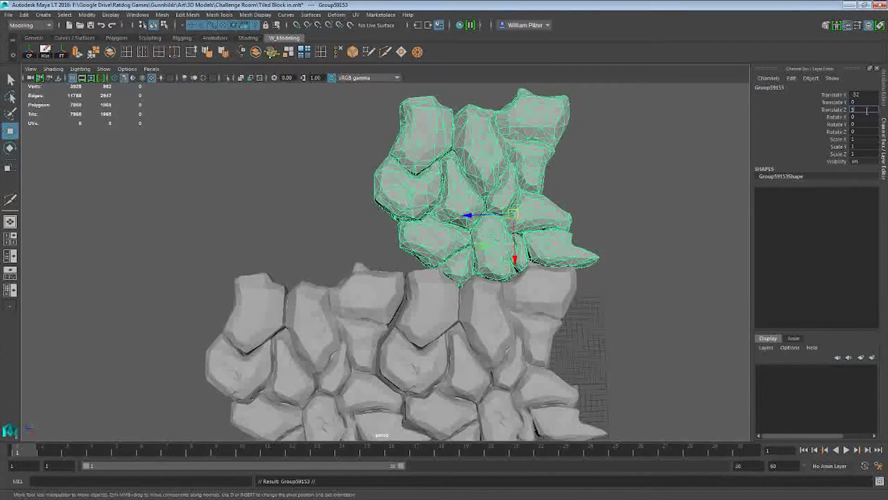
{"action": "key", "text": "Return"}
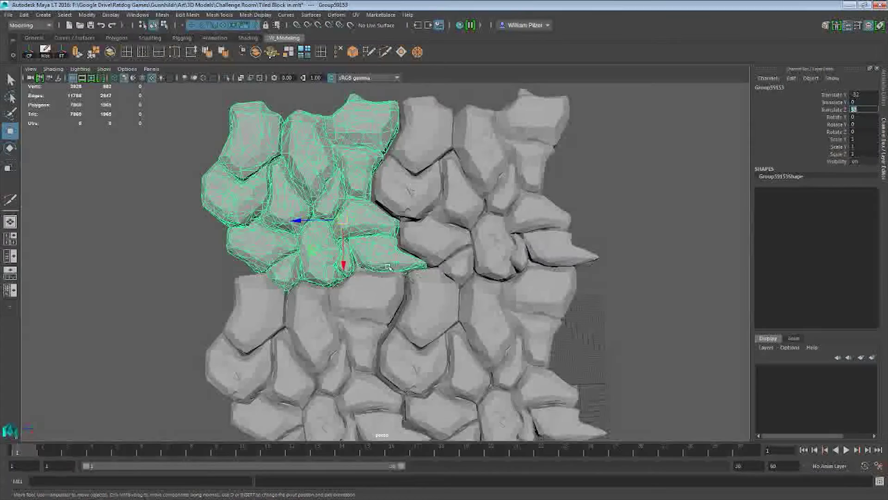
Examine the seams between the four rock tiles of the two-by-two block up close for gaps
{"action": "middle_click_drag", "start_coordinate": [522, 258], "coordinate": [476, 260], "text": "alt"}
{"action": "left_click", "coordinate": [654, 236]}
{"action": "middle_click_drag", "start_coordinate": [644, 249], "coordinate": [664, 228], "text": "alt"}
{"action": "right_click_drag", "start_coordinate": [664, 228], "coordinate": [623, 257], "text": "alt"}
{"action": "right_click_drag", "start_coordinate": [504, 250], "coordinate": [539, 233], "text": "alt"}
{"action": "middle_click_drag", "start_coordinate": [539, 232], "coordinate": [534, 256], "text": "alt"}
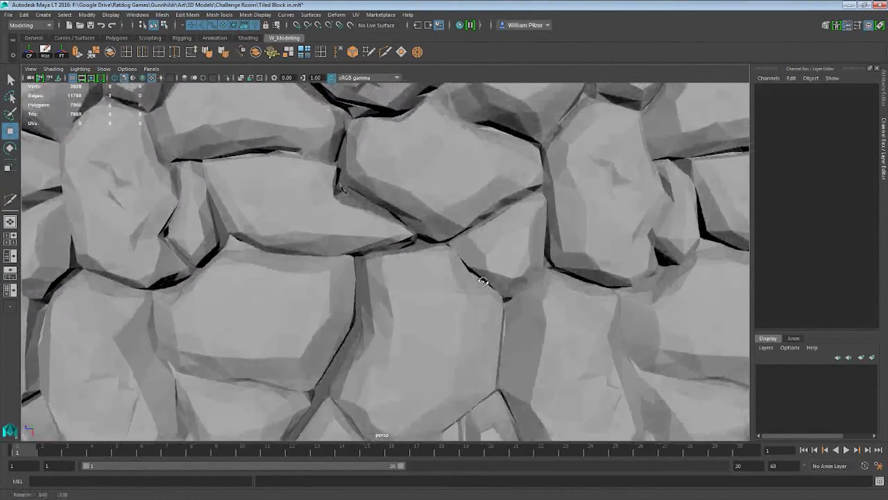
{"action": "left_click_drag", "start_coordinate": [534, 256], "coordinate": [539, 264], "text": "alt"}
{"action": "right_click_drag", "start_coordinate": [539, 264], "coordinate": [490, 282], "text": "alt"}
{"action": "middle_click_drag", "start_coordinate": [488, 289], "coordinate": [507, 249], "text": "alt"}
{"action": "left_click", "coordinate": [508, 249]}
{"action": "left_click_drag", "start_coordinate": [508, 249], "coordinate": [343, 321], "text": "alt"}
{"action": "left_click_drag", "start_coordinate": [485, 174], "coordinate": [512, 210], "text": "alt"}
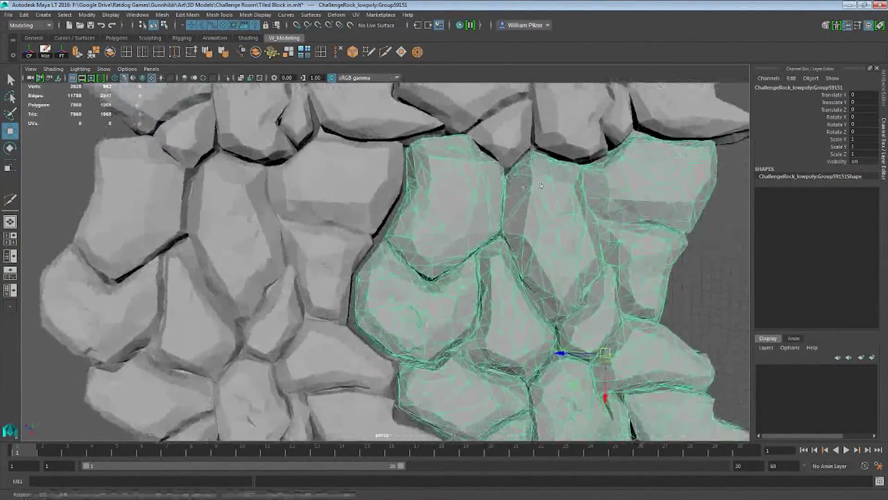
Select all four rock tiles and export the selection as an OBJ file named Push Around in the Challenge Room folder
{"action": "right_click_drag", "start_coordinate": [647, 206], "coordinate": [590, 206], "text": "alt"}
{"action": "middle_click_drag", "start_coordinate": [590, 206], "coordinate": [545, 203], "text": "alt"}
{"action": "right_click_drag", "start_coordinate": [545, 204], "coordinate": [505, 199], "text": "alt"}
{"action": "middle_click_drag", "start_coordinate": [505, 200], "coordinate": [495, 206], "text": "alt"}
{"action": "right_click_drag", "start_coordinate": [495, 206], "coordinate": [467, 204], "text": "alt"}
{"action": "mouse_move", "coordinate": [467, 203]}
{"action": "left_mouse_down", "text": "alt"}
{"action": "mouse_move", "coordinate": [477, 216]}
{"action": "mouse_move", "coordinate": [460, 216]}
{"action": "mouse_move", "coordinate": [472, 221]}
{"action": "left_mouse_up", "text": "alt"}
{"action": "left_click_drag", "start_coordinate": [229, 148], "coordinate": [629, 345]}
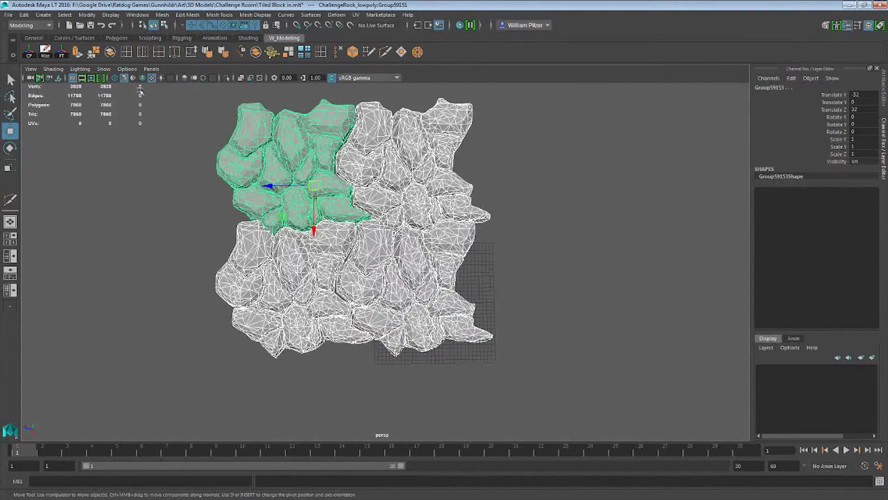
{"action": "left_click", "coordinate": [10, 17]}
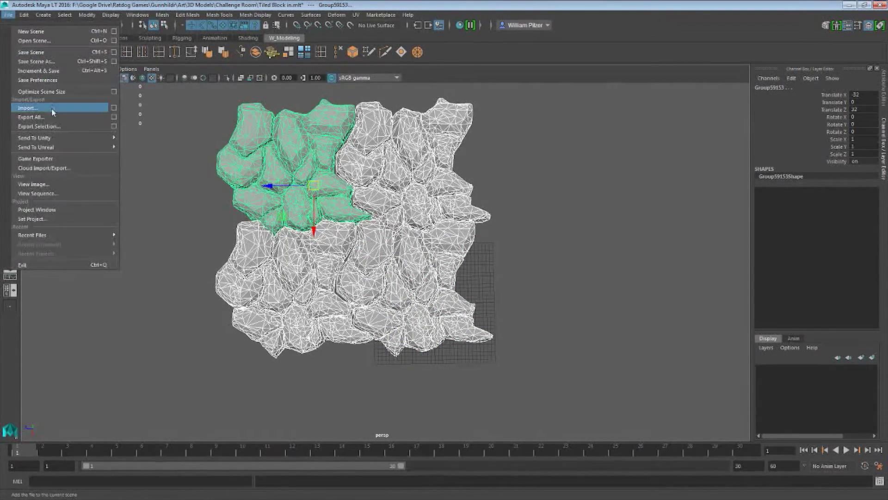
{"action": "left_click", "coordinate": [61, 131]}
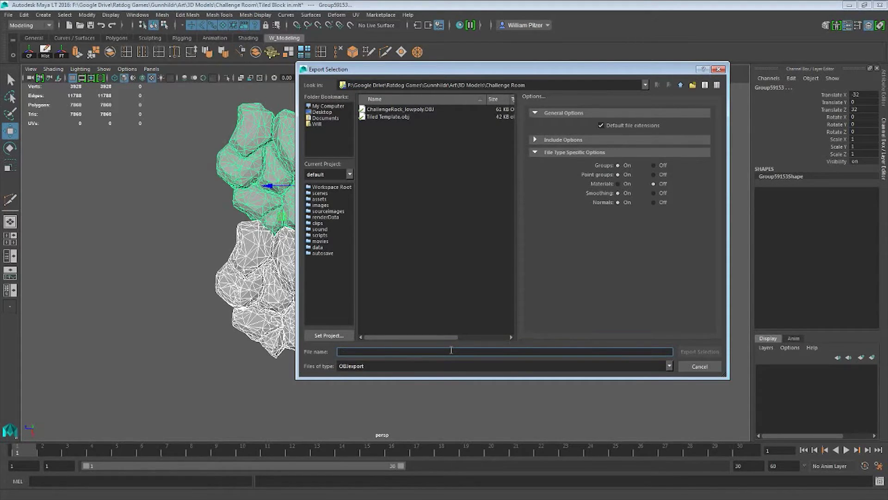
{"action": "type", "text": "Push Around"}
{"action": "key", "text": "Return"}
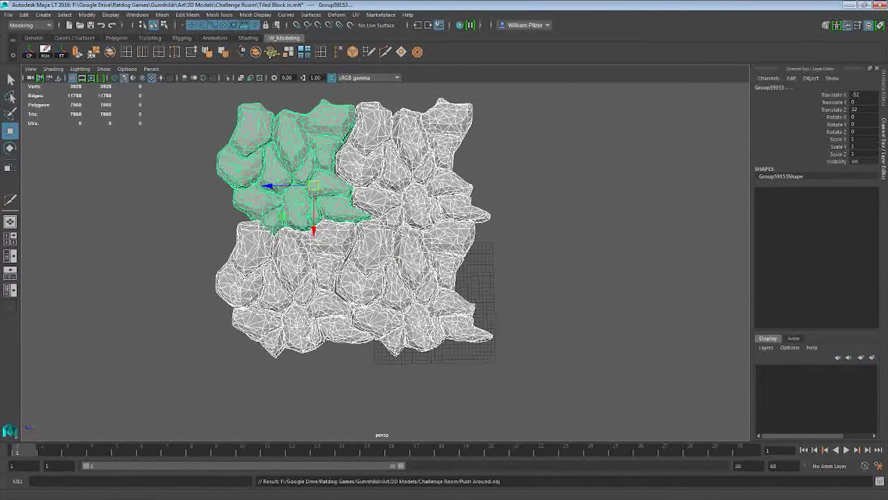
Switch to ZBrush and import the Push Around OBJ in place of the single rock tile
{"action": "key", "text": "alt+Tab"}
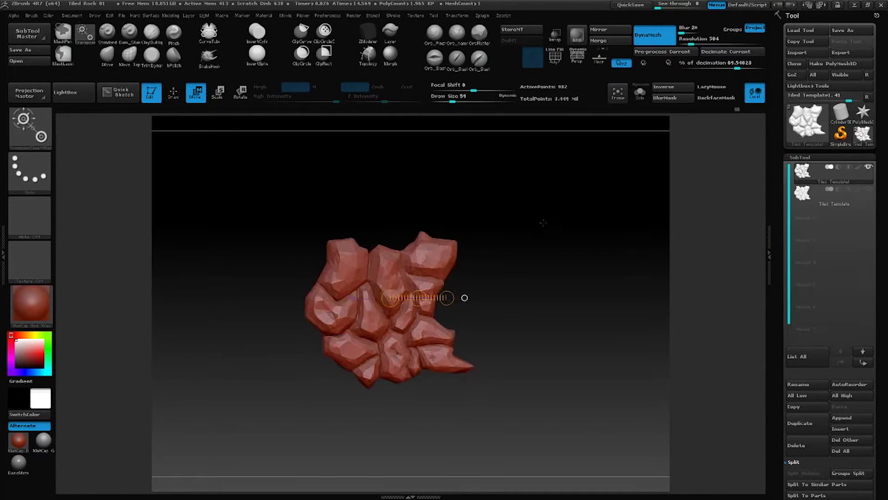
{"action": "left_click", "coordinate": [809, 49]}
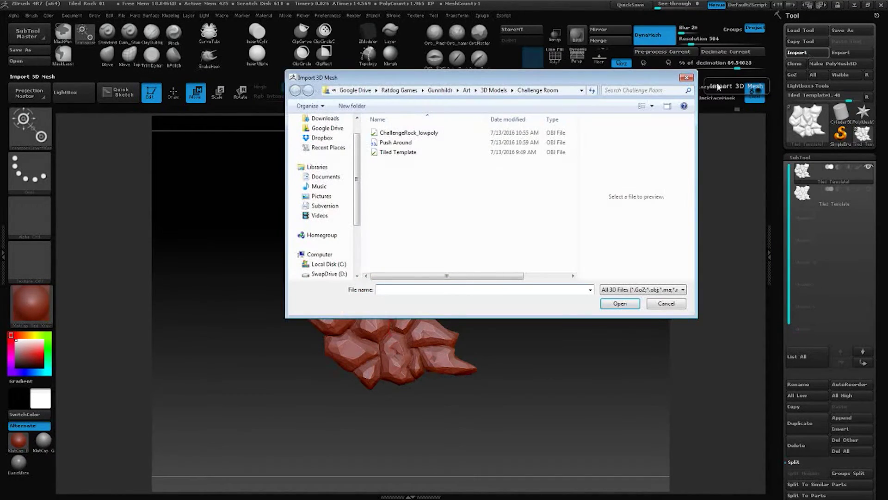
{"action": "left_click", "coordinate": [439, 143]}
{"action": "left_click", "coordinate": [620, 303]}
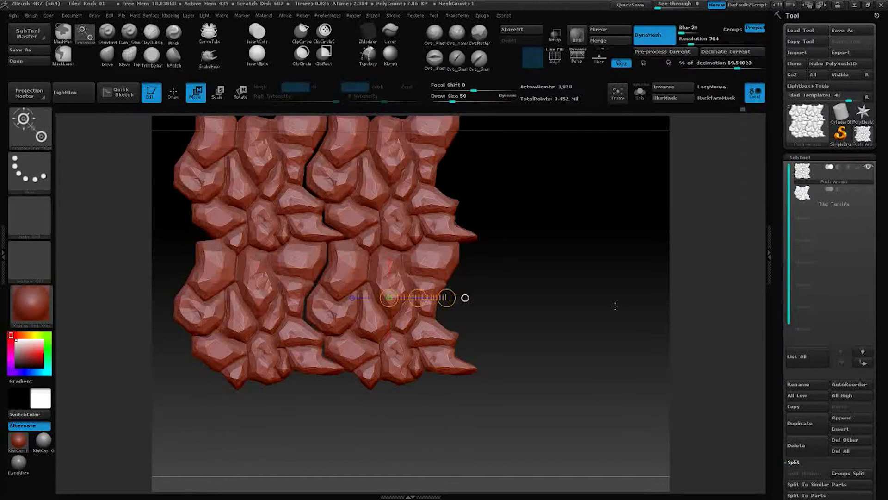
Use the Move Topological brush to pull the rocks together along the vertical seam between the neighbouring tiles
{"action": "left_click_drag", "start_coordinate": [539, 216], "coordinate": [623, 260], "text": "alt"}
{"action": "left_click_drag", "start_coordinate": [561, 359], "coordinate": [683, 285]}
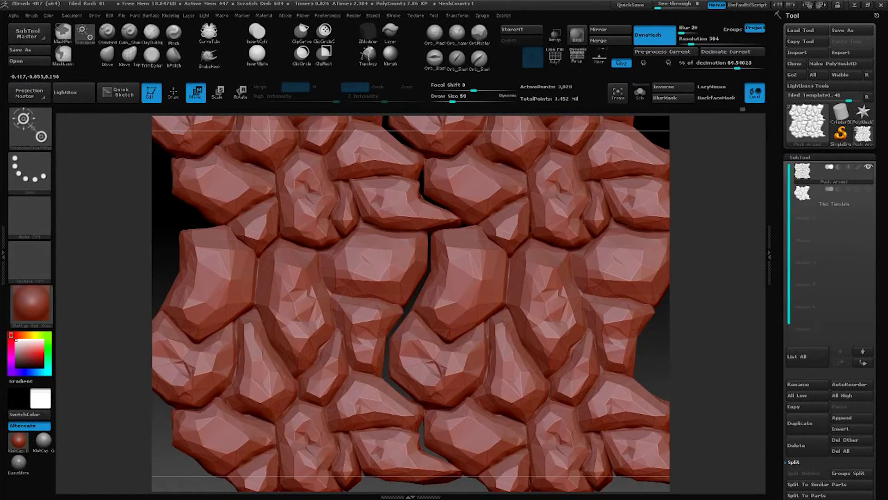
{"action": "left_click_drag", "start_coordinate": [601, 334], "coordinate": [694, 340]}
{"action": "key", "text": "b"}
{"action": "key", "text": "m"}
{"action": "key", "text": "t"}
{"action": "key", "text": "space"}
{"action": "mouse_move", "coordinate": [421, 290]}
{"action": "left_mouse_down"}
{"action": "mouse_move", "coordinate": [444, 290]}
{"action": "mouse_move", "coordinate": [398, 296]}
{"action": "mouse_move", "coordinate": [403, 291]}
{"action": "left_mouse_up"}
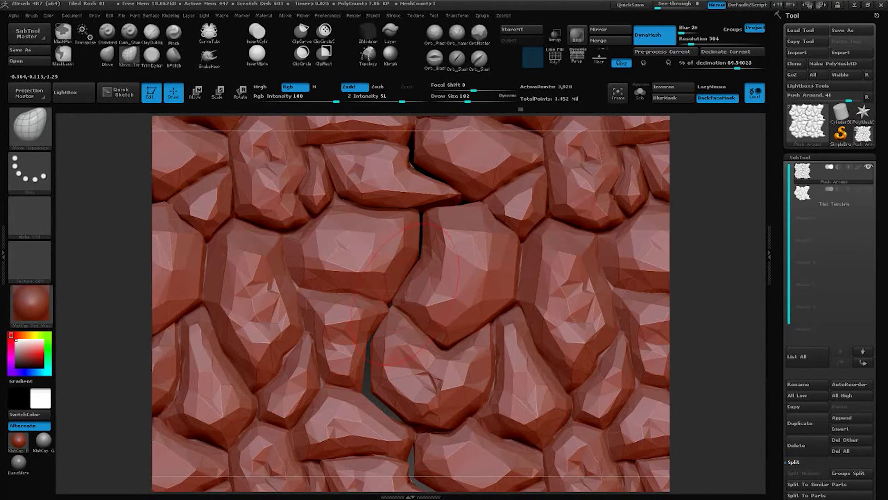
{"action": "left_click_drag", "start_coordinate": [672, 184], "coordinate": [720, 273], "text": "alt"}
{"action": "left_click_drag", "start_coordinate": [437, 337], "coordinate": [428, 336]}
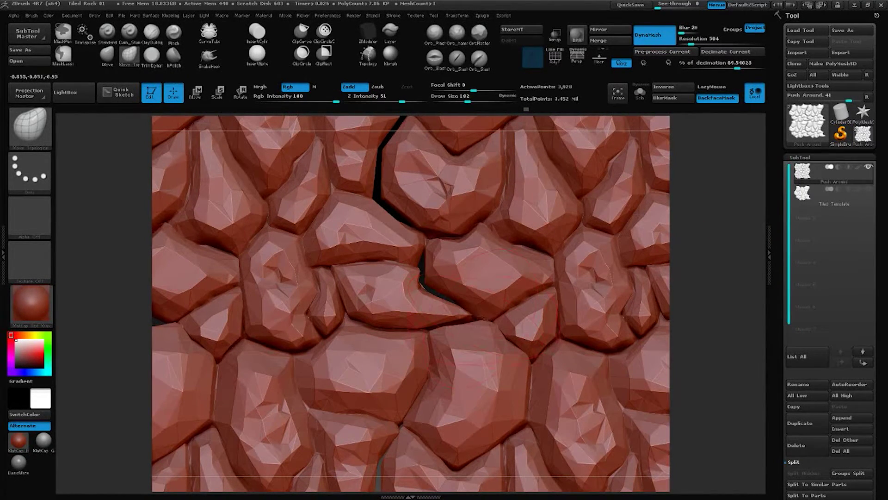
Close the remaining gaps around the large round rock and the pointed rock on the lower part of the vertical seam
{"action": "left_click_drag", "start_coordinate": [713, 361], "coordinate": [699, 241], "text": "alt"}
{"action": "left_click_drag", "start_coordinate": [374, 386], "coordinate": [360, 339]}
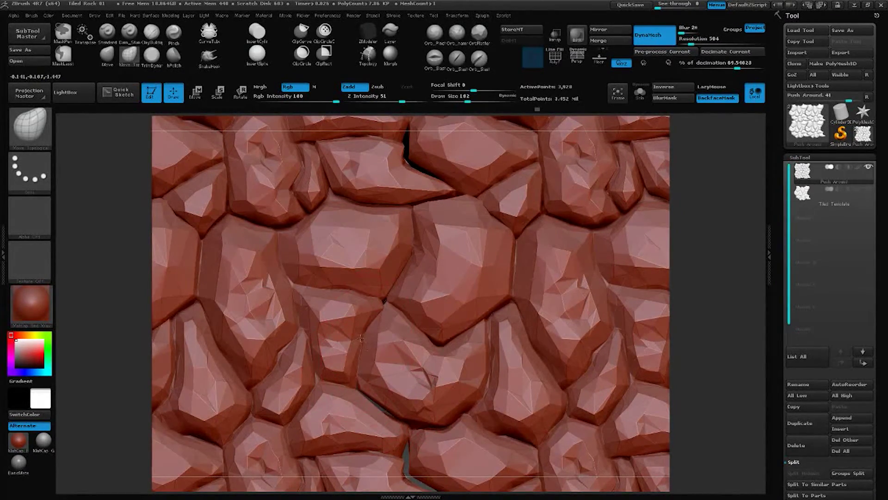
{"action": "left_click_drag", "start_coordinate": [700, 402], "coordinate": [695, 286], "text": "alt"}
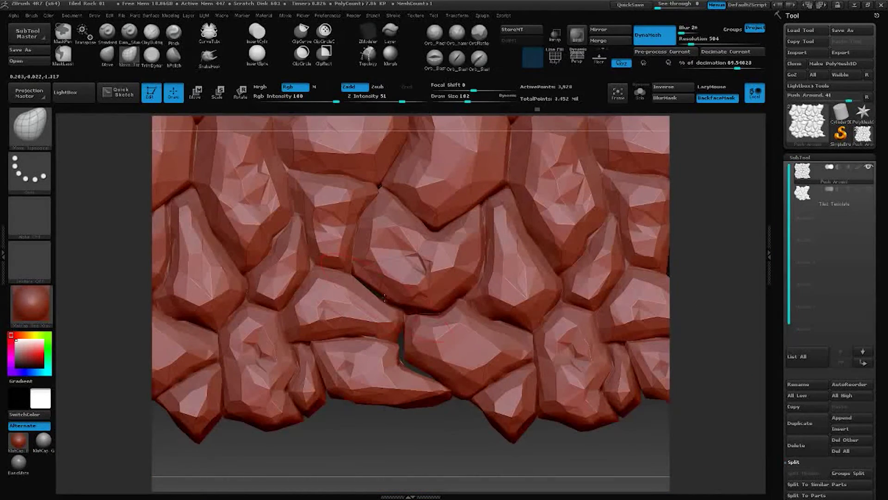
{"action": "mouse_move", "coordinate": [402, 337]}
{"action": "left_mouse_down"}
{"action": "mouse_move", "coordinate": [393, 341]}
{"action": "mouse_move", "coordinate": [409, 373]}
{"action": "left_mouse_up"}
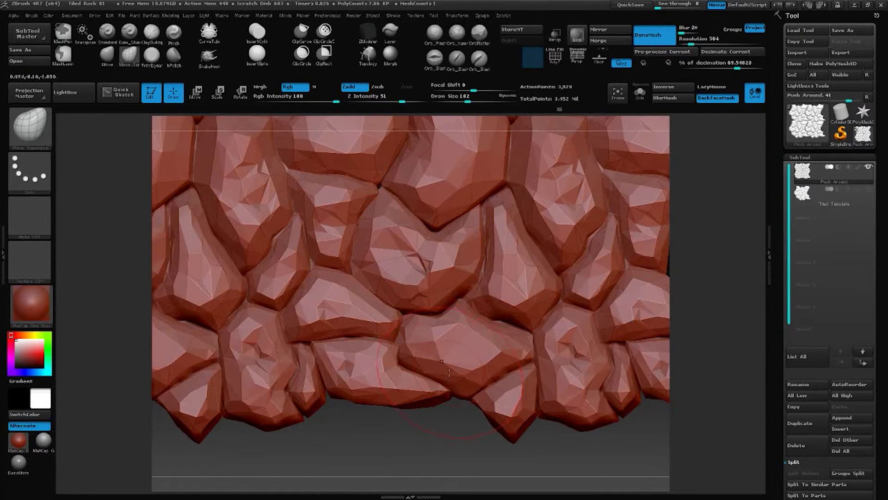
{"action": "left_click_drag", "start_coordinate": [465, 420], "coordinate": [463, 447], "text": "alt"}
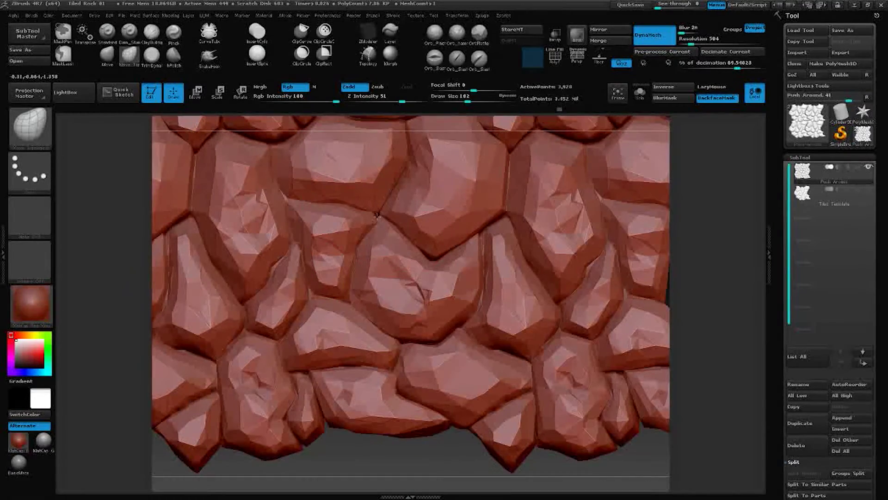
Reselect the Move Topological brush and turn off backface masking
{"action": "key", "text": "b"}
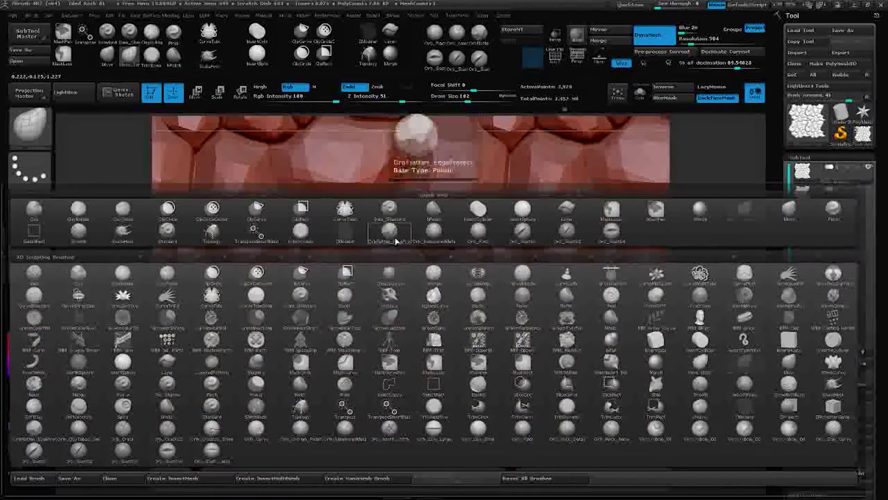
{"action": "key", "text": "m"}
{"action": "key", "text": "t"}
{"action": "left_click_drag", "start_coordinate": [713, 135], "coordinate": [660, 339], "text": "alt"}
{"action": "left_click", "coordinate": [714, 102]}
{"action": "mouse_move", "coordinate": [679, 234]}
{"action": "left_mouse_down", "text": "alt"}
{"action": "mouse_move", "coordinate": [685, 291]}
{"action": "mouse_move", "coordinate": [693, 194]}
{"action": "mouse_move", "coordinate": [692, 242]}
{"action": "left_mouse_up", "text": "alt"}
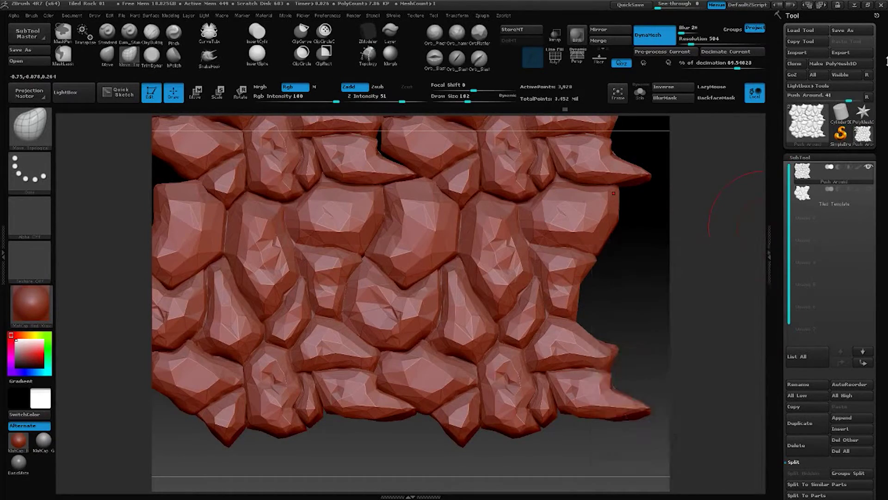
Export the adjusted tile block as OBJ, overwriting the existing Push Around file
{"action": "left_click", "coordinate": [856, 53]}
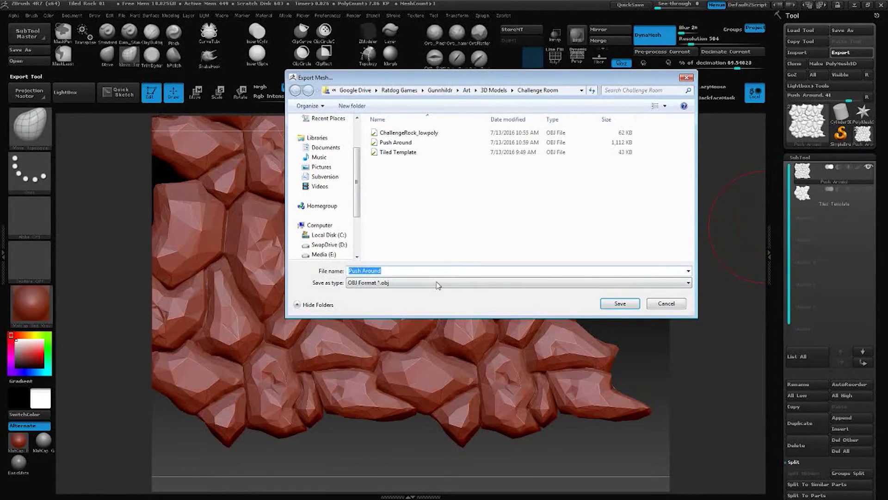
{"action": "left_click", "coordinate": [620, 303]}
{"action": "left_click", "coordinate": [469, 257]}
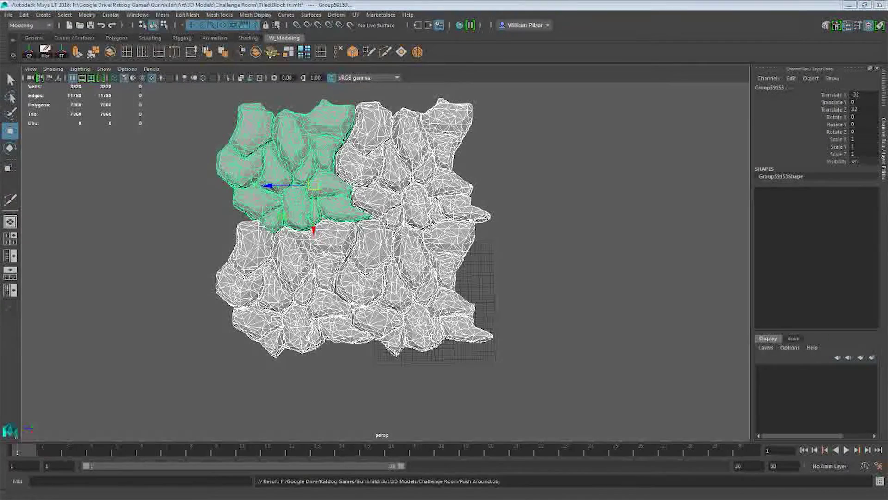
Return to Maya LT and delete all four old rock tiles from the scene
{"action": "left_click", "coordinate": [481, 173]}
{"action": "left_click_drag", "start_coordinate": [253, 144], "coordinate": [537, 310]}
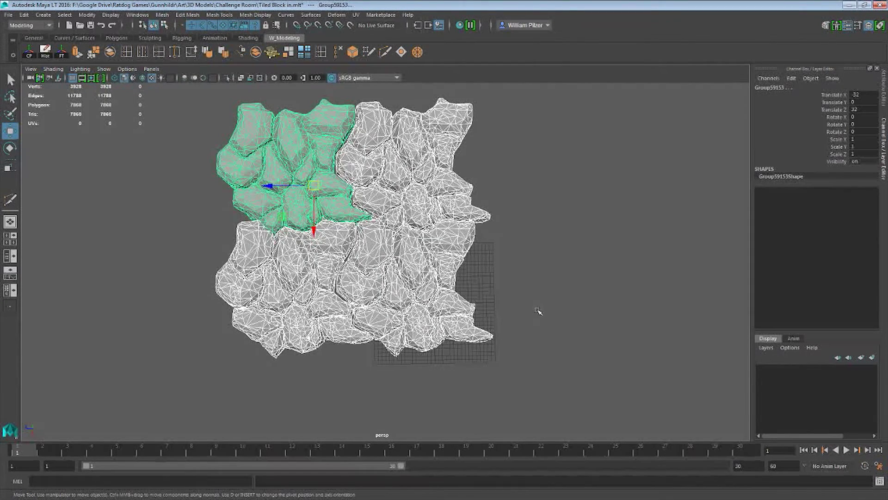
{"action": "key", "text": "Delete"}
Import the adjusted Push Around.OBJ into the empty scene
{"action": "left_click", "coordinate": [8, 15]}
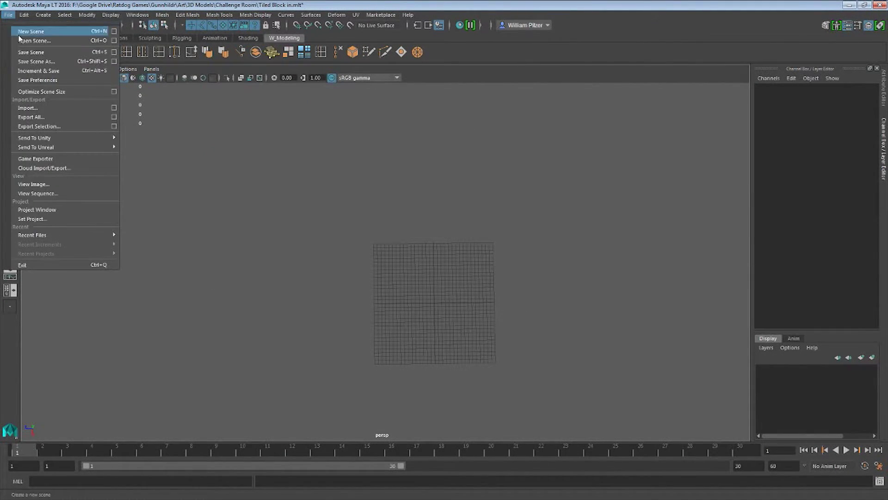
{"action": "left_click", "coordinate": [28, 107]}
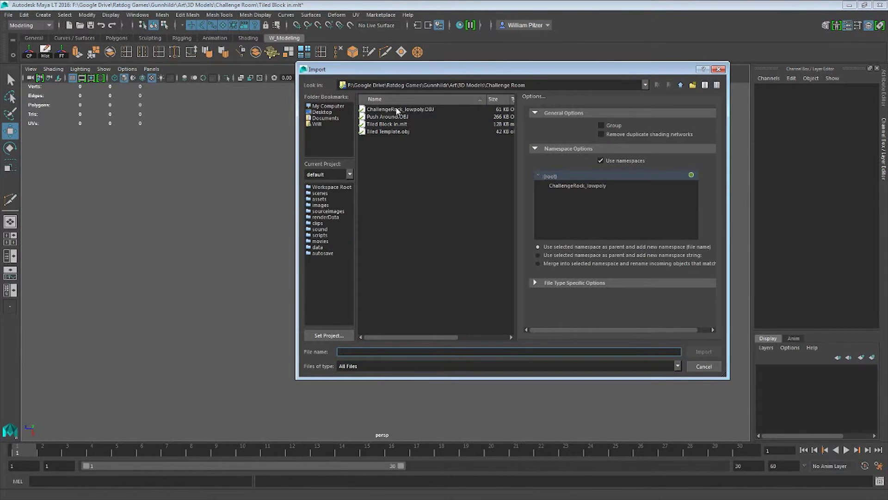
{"action": "left_click", "coordinate": [402, 117]}
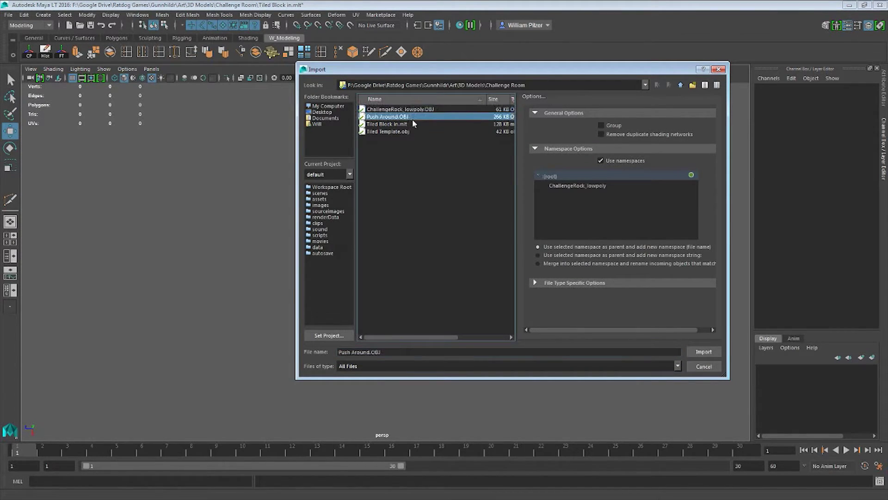
{"action": "left_click", "coordinate": [701, 354]}
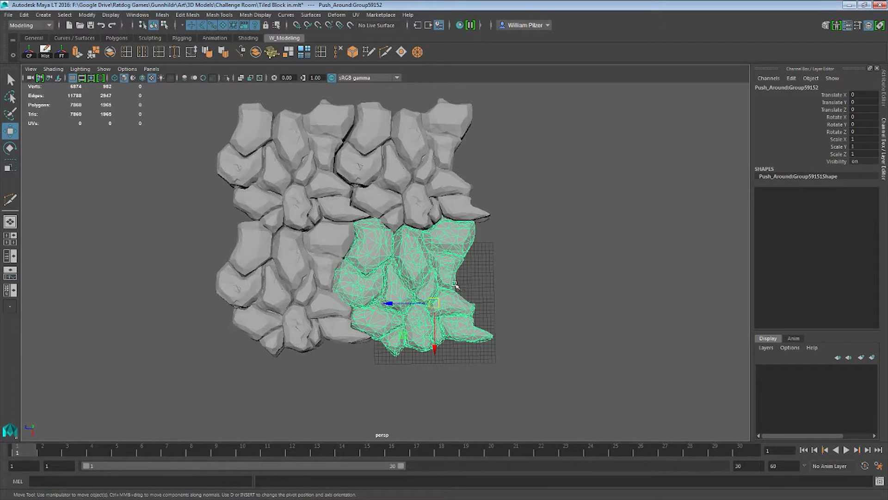
Delete three of the imported tiles, keeping only the one at the grid origin
{"action": "left_click", "coordinate": [308, 132]}
{"action": "left_click", "coordinate": [315, 249], "text": "shift"}
{"action": "left_click", "coordinate": [410, 183], "text": "shift"}
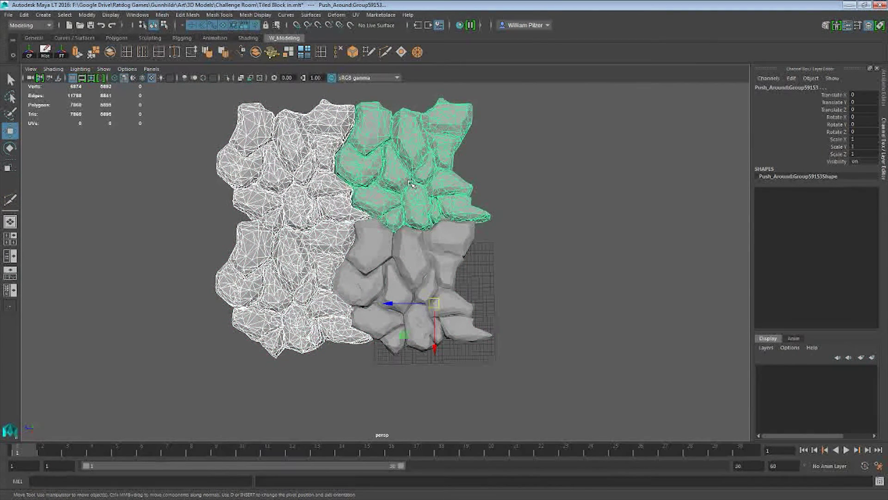
{"action": "key", "text": "Delete"}
Duplicate the remaining rock tile and set the copy's Translate X to 32
{"action": "left_click", "coordinate": [403, 250]}
{"action": "left_click_drag", "start_coordinate": [564, 226], "coordinate": [544, 224], "text": "alt"}
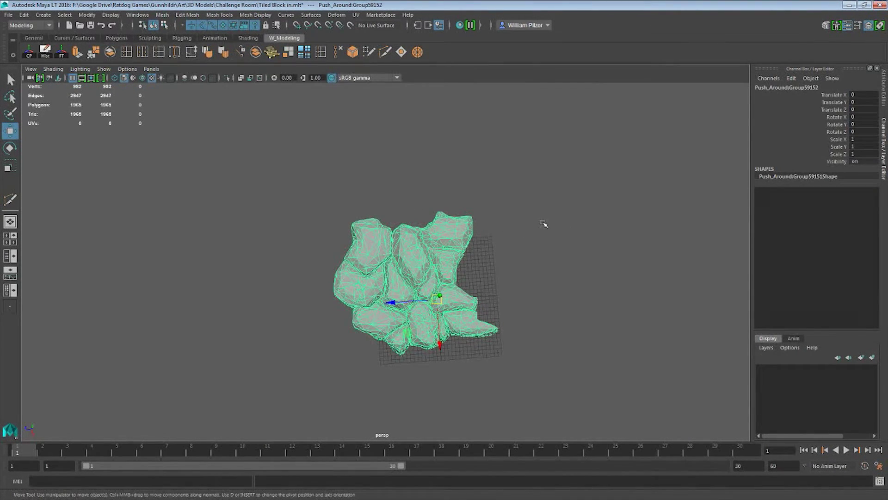
{"action": "key", "text": "ctrl+d"}
{"action": "left_click", "coordinate": [863, 94]}
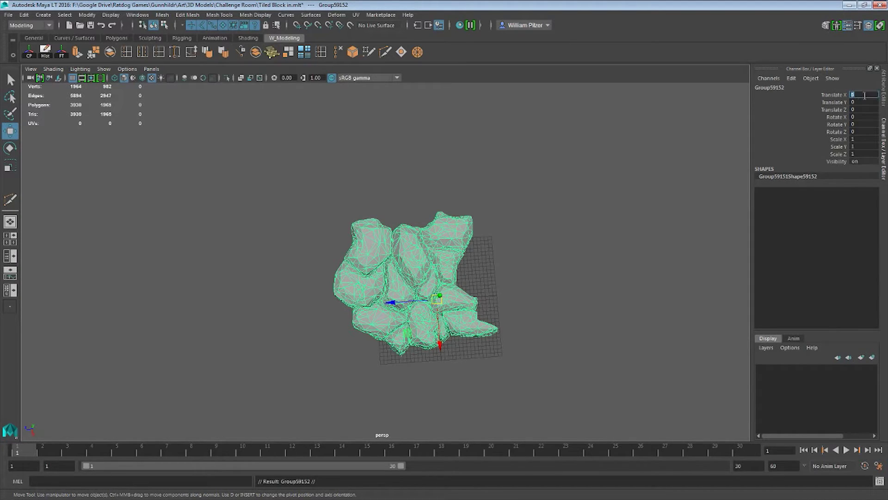
{"action": "type", "text": "32"}
{"action": "key", "text": "Return"}
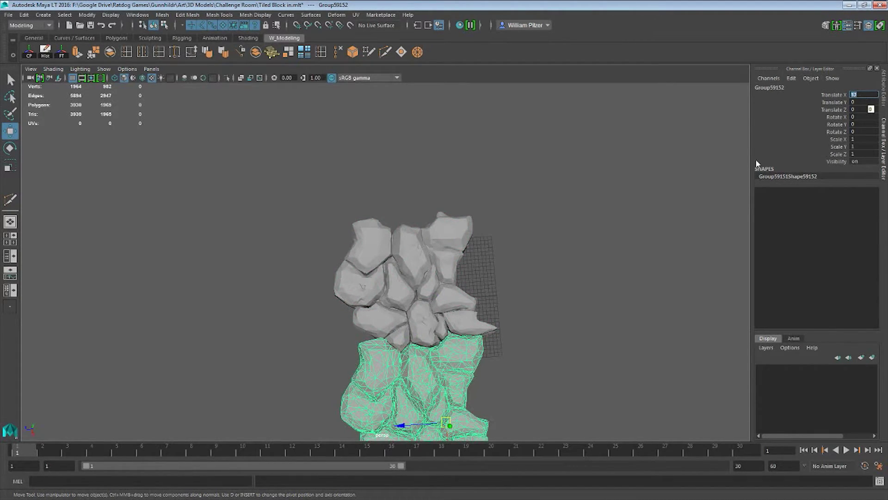
Duplicate the original rock tile again and set this copy's Translate X to -32
{"action": "left_click", "coordinate": [457, 243]}
{"action": "key", "text": "ctrl+d"}
{"action": "left_click", "coordinate": [863, 95]}
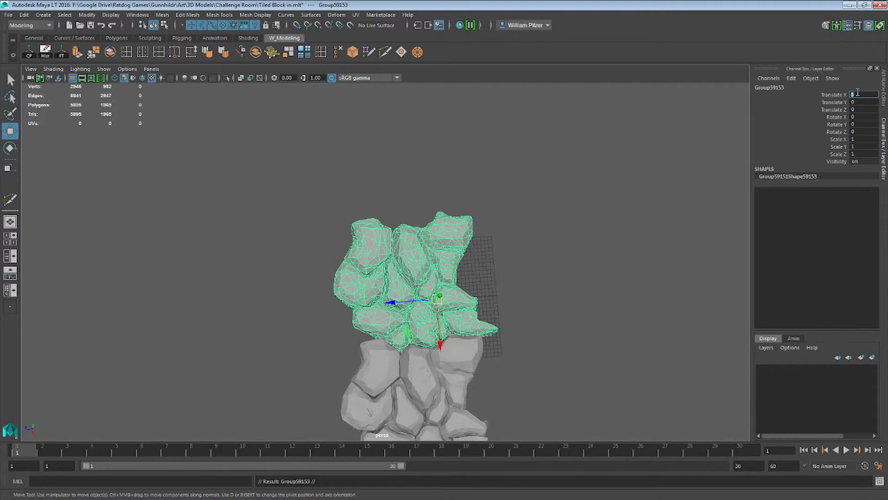
{"action": "type", "text": "-35"}
{"action": "key", "text": "Return"}
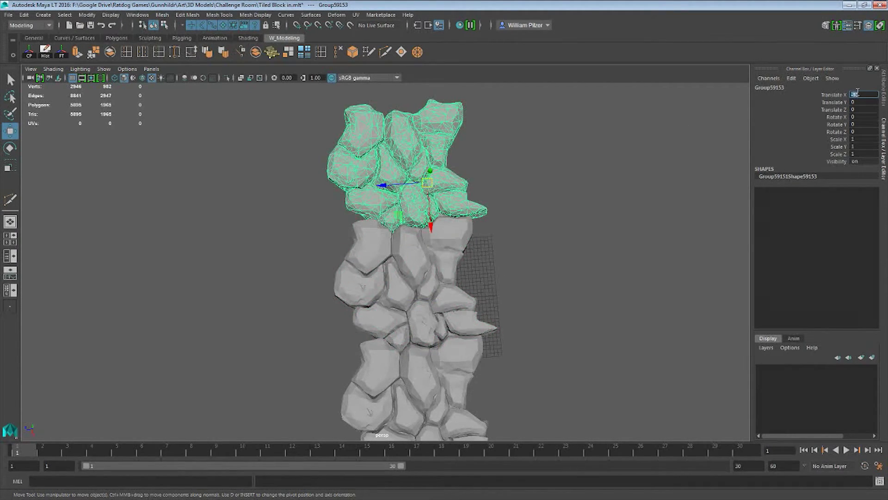
Make another duplicate of the central rock tile and set its Translate Z to 32
{"action": "left_click", "coordinate": [352, 315]}
{"action": "key", "text": "ctrl+d"}
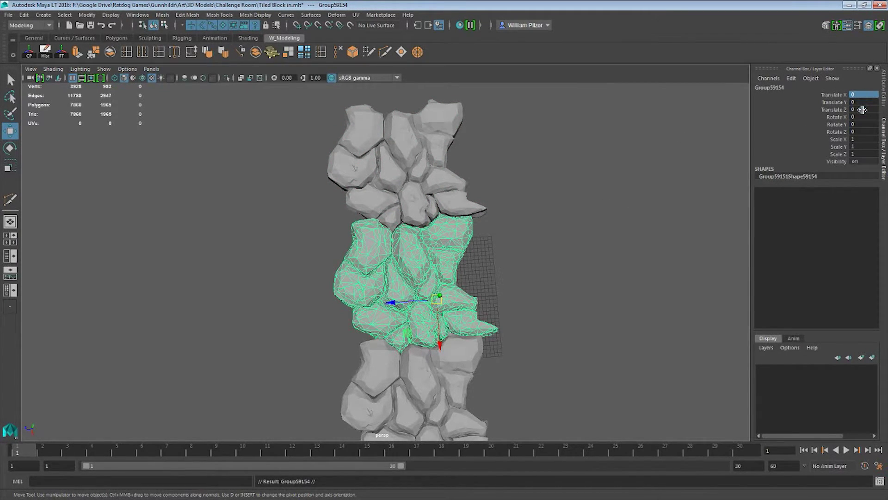
{"action": "left_click", "coordinate": [862, 109]}
{"action": "type", "text": "32"}
{"action": "key", "text": "Return"}
Duplicate the central rock tile once more and set the copy's Translate Z to -32 to complete a cross of tiles
{"action": "left_click", "coordinate": [418, 273]}
{"action": "key", "text": "ctrl+d"}
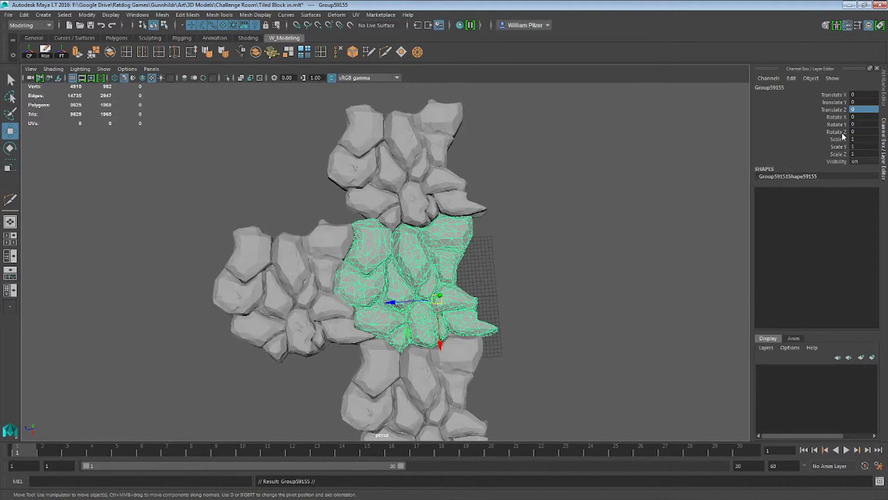
{"action": "left_click", "coordinate": [865, 110]}
{"action": "type", "text": "32"}
{"action": "key", "text": "Return"}
Select the central tile and examine its seams with the surrounding copies up close
{"action": "left_click", "coordinate": [601, 215]}
{"action": "left_click_drag", "start_coordinate": [620, 264], "coordinate": [351, 282], "text": "alt"}
{"action": "left_click", "coordinate": [319, 296]}
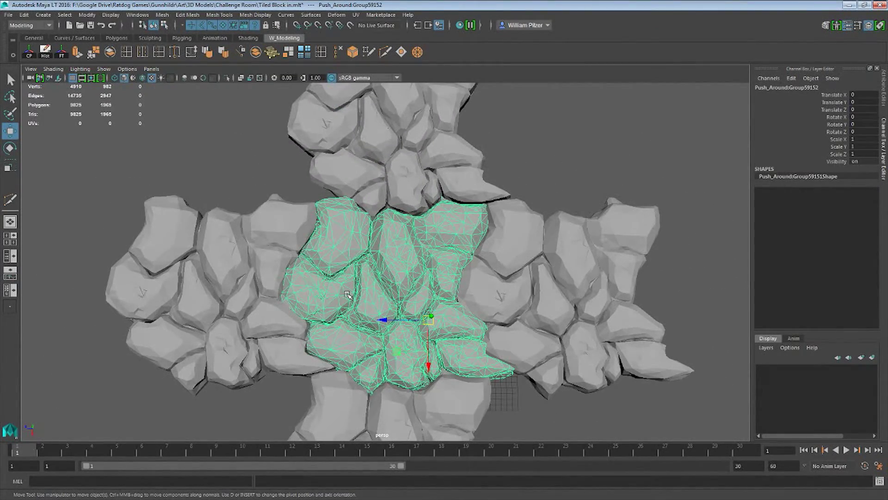
{"action": "scroll", "coordinate": [347, 295], "scroll_direction": "up", "scroll_amount": 3}
{"action": "middle_click_drag", "start_coordinate": [347, 295], "coordinate": [421, 245], "text": "alt"}
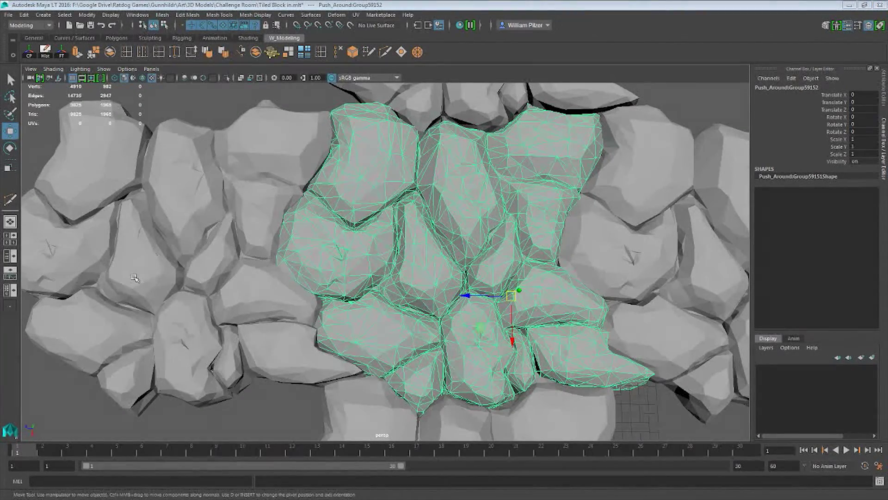
Deselect the central tile and examine the whole cross of copies for visible seams and distracting surface details
{"action": "scroll", "coordinate": [391, 287], "scroll_direction": "down", "scroll_amount": 3}
{"action": "left_click", "coordinate": [590, 406]}
{"action": "scroll", "coordinate": [574, 379], "scroll_direction": "down", "scroll_amount": 3}
{"action": "left_click_drag", "start_coordinate": [567, 361], "coordinate": [502, 340], "text": "alt"}
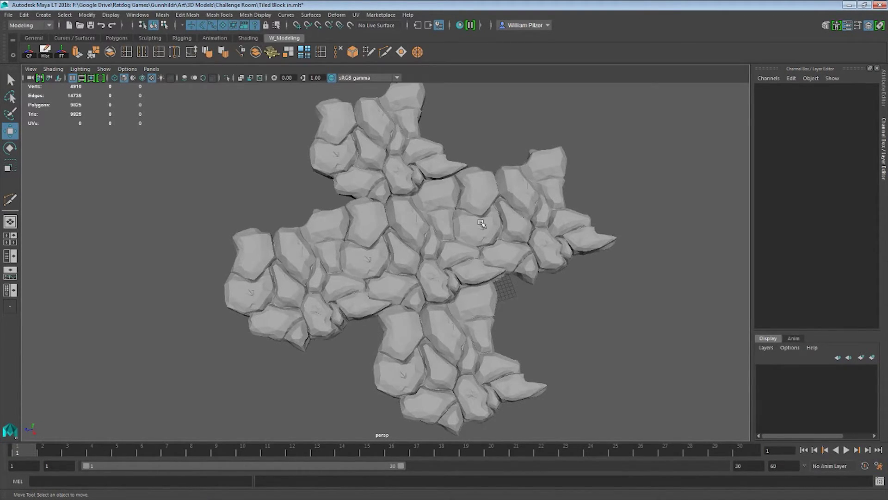
{"action": "right_click_drag", "start_coordinate": [495, 241], "coordinate": [546, 245], "text": "alt"}
{"action": "middle_click_drag", "start_coordinate": [546, 245], "coordinate": [583, 239], "text": "alt"}
{"action": "right_click_drag", "start_coordinate": [439, 251], "coordinate": [507, 243], "text": "alt"}
{"action": "middle_click_drag", "start_coordinate": [507, 243], "coordinate": [546, 261], "text": "alt"}
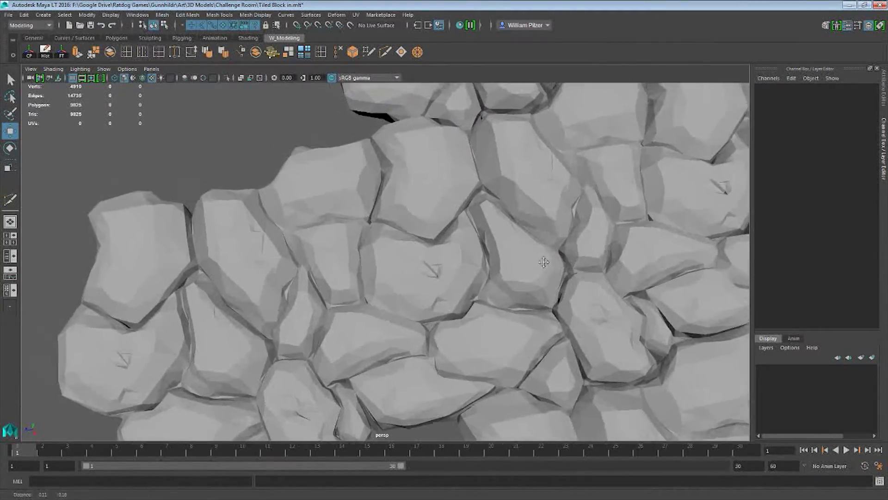
Select the central tile and examine the arrow-shaped crease in its large round stone up close
{"action": "right_click_drag", "start_coordinate": [457, 273], "coordinate": [510, 276], "text": "alt"}
{"action": "left_click", "coordinate": [448, 269]}
{"action": "right_click_drag", "start_coordinate": [448, 268], "coordinate": [495, 272], "text": "alt"}
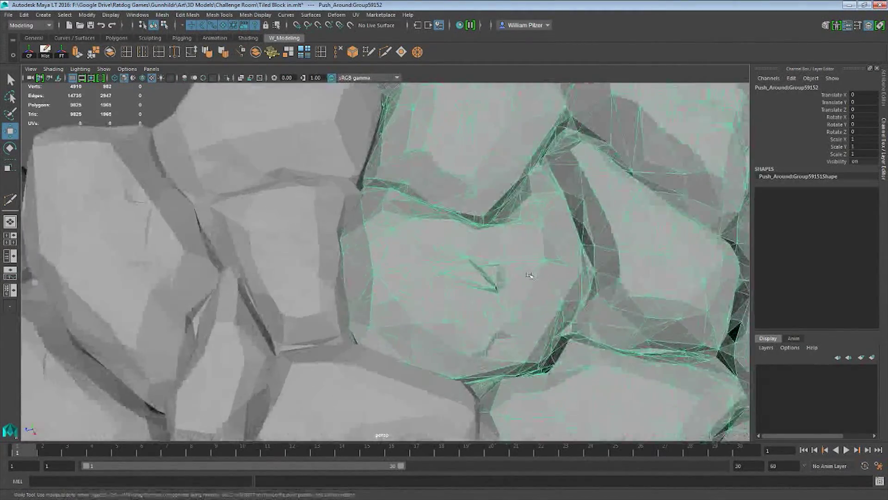
{"action": "left_click_drag", "start_coordinate": [495, 273], "coordinate": [483, 266], "text": "alt"}
{"action": "right_click_drag", "start_coordinate": [483, 266], "coordinate": [500, 271], "text": "alt"}
{"action": "left_click_drag", "start_coordinate": [500, 271], "coordinate": [491, 277], "text": "alt"}
{"action": "middle_click_drag", "start_coordinate": [493, 296], "coordinate": [476, 277], "text": "alt"}
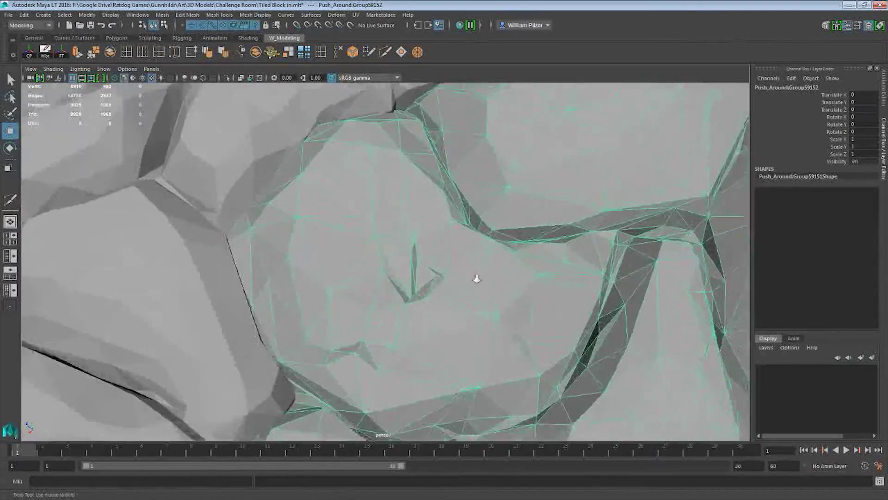
{"action": "right_click_drag", "start_coordinate": [476, 278], "coordinate": [490, 282], "text": "alt"}
{"action": "left_click_drag", "start_coordinate": [490, 282], "coordinate": [479, 301], "text": "alt"}
{"action": "middle_click_drag", "start_coordinate": [488, 342], "coordinate": [491, 306], "text": "alt"}
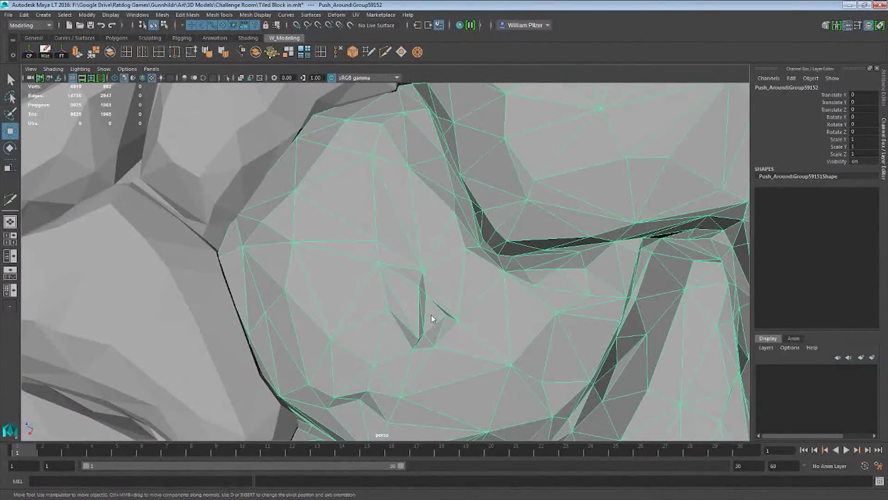
Target-weld the stray vertices around the arrow-shaped crease into neighbouring vertices to flatten the central tile's round stone
{"action": "right_click_drag", "start_coordinate": [376, 244], "coordinate": [331, 245]}
{"action": "right_click_drag", "start_coordinate": [588, 299], "coordinate": [539, 297], "text": "alt"}
{"action": "middle_click_drag", "start_coordinate": [426, 316], "coordinate": [432, 278], "text": "alt"}
{"action": "right_click_drag", "start_coordinate": [432, 278], "coordinate": [543, 295], "text": "alt"}
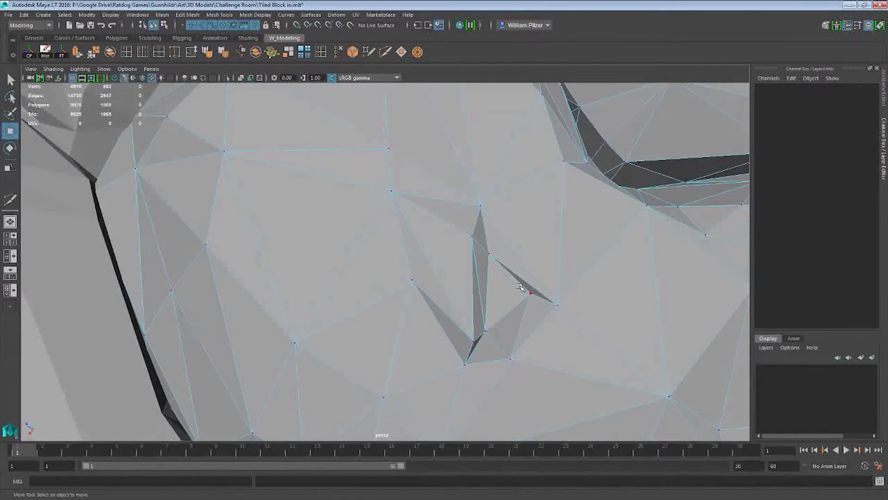
{"action": "left_click", "coordinate": [527, 290]}
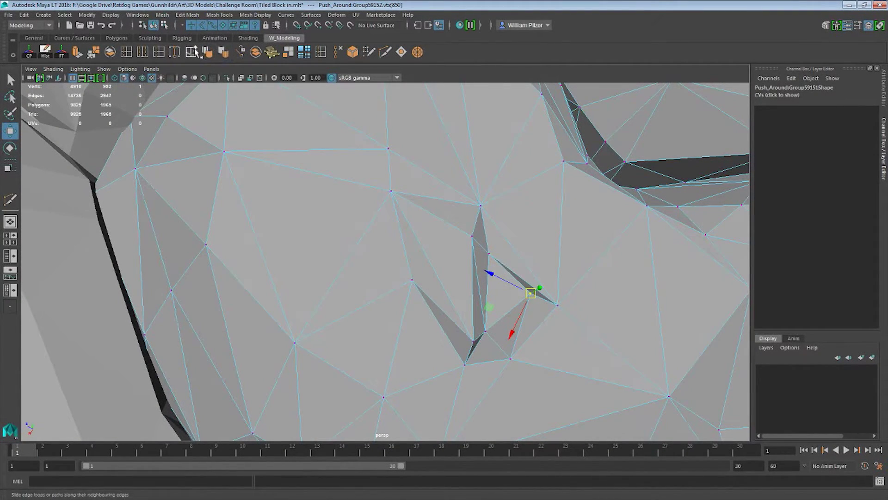
{"action": "left_click", "coordinate": [178, 53]}
{"action": "middle_click_drag", "start_coordinate": [532, 225], "coordinate": [399, 159], "text": "alt"}
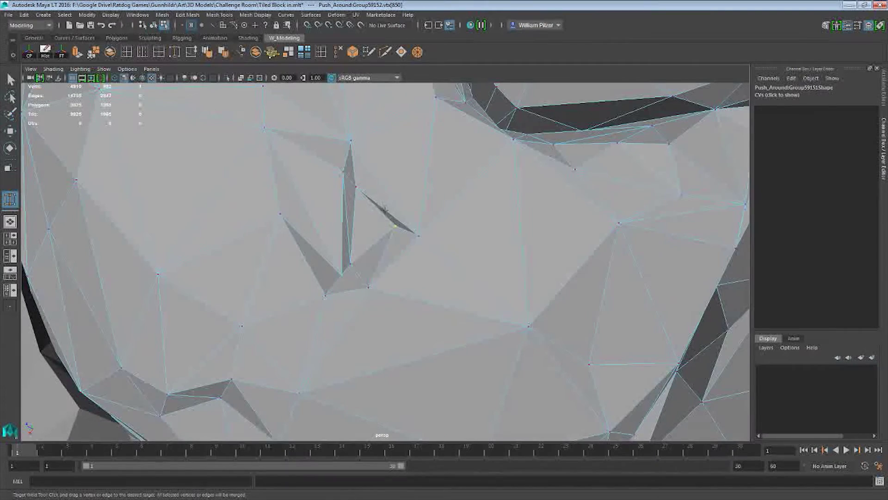
{"action": "left_click_drag", "start_coordinate": [417, 233], "coordinate": [418, 235]}
{"action": "left_click_drag", "start_coordinate": [353, 260], "coordinate": [325, 293]}
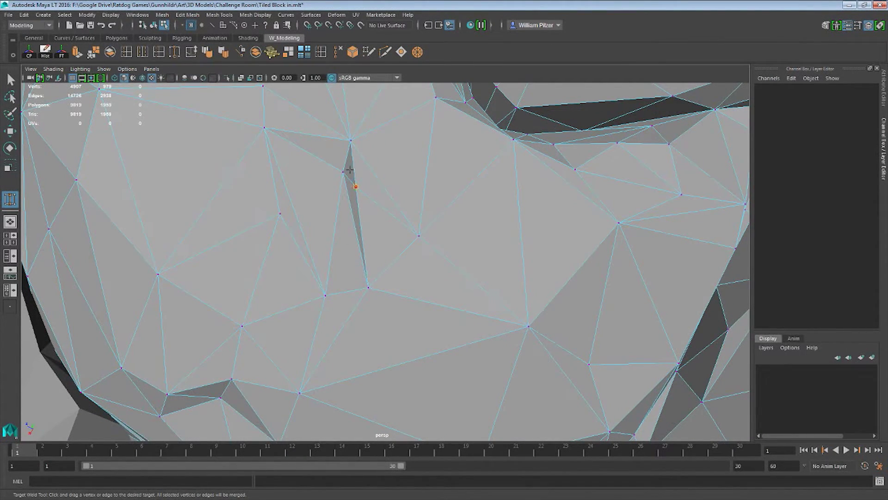
{"action": "left_click_drag", "start_coordinate": [349, 170], "coordinate": [343, 171]}
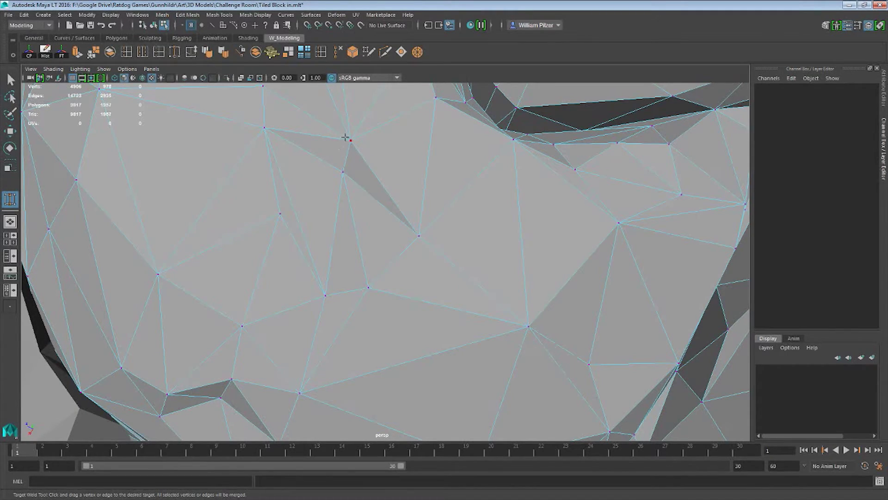
{"action": "left_click_drag", "start_coordinate": [348, 139], "coordinate": [350, 140]}
Return the central tile to object mode, deselect it and check the cleaned stone within the whole cross
{"action": "scroll", "coordinate": [459, 168], "scroll_direction": "down", "scroll_amount": 5}
{"action": "left_click_drag", "start_coordinate": [459, 169], "coordinate": [448, 160], "text": "alt"}
{"action": "middle_click_drag", "start_coordinate": [448, 160], "coordinate": [437, 221], "text": "alt"}
{"action": "key", "text": "w"}
{"action": "right_click_drag", "start_coordinate": [459, 205], "coordinate": [518, 178]}
{"action": "scroll", "coordinate": [590, 212], "scroll_direction": "down", "scroll_amount": 10}
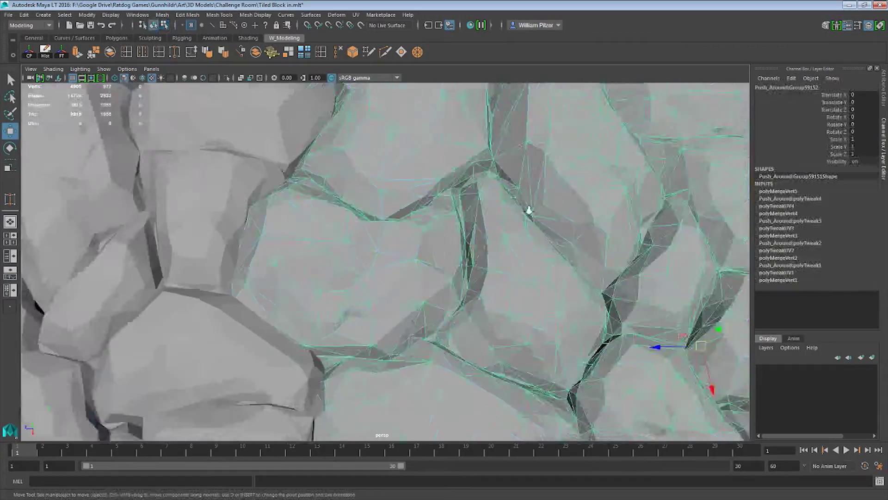
{"action": "left_click", "coordinate": [645, 140]}
{"action": "left_click_drag", "start_coordinate": [607, 179], "coordinate": [507, 222], "text": "alt"}
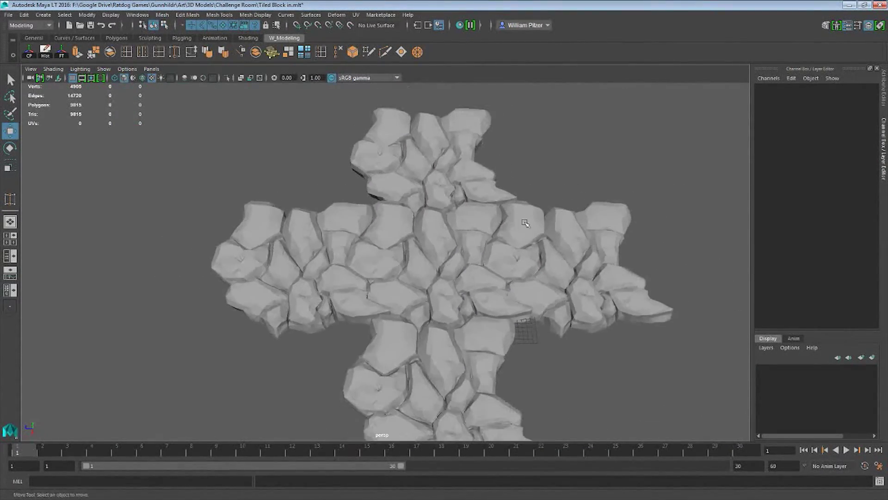
Delete the four outdated copies surrounding the central rock tile
{"action": "left_click", "coordinate": [506, 222]}
{"action": "left_click", "coordinate": [377, 159], "text": "shift"}
{"action": "left_click", "coordinate": [330, 247], "text": "shift"}
{"action": "left_click", "coordinate": [465, 384], "text": "shift"}
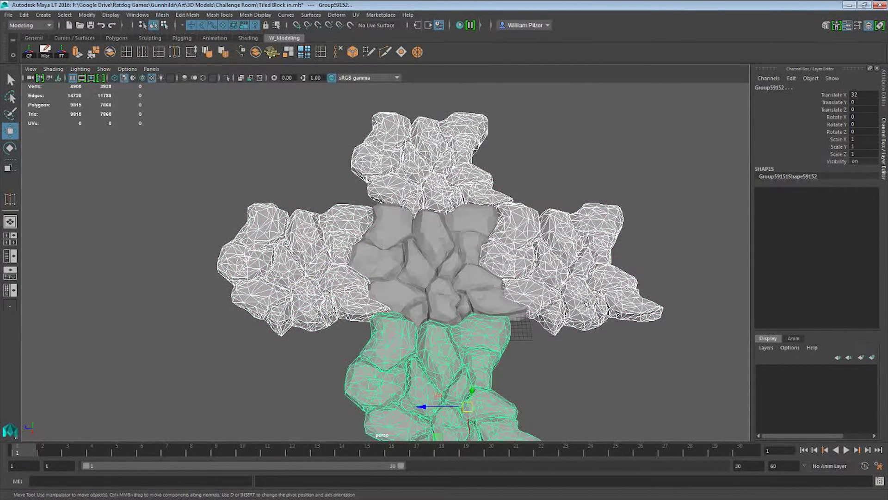
{"action": "key", "text": "Delete"}
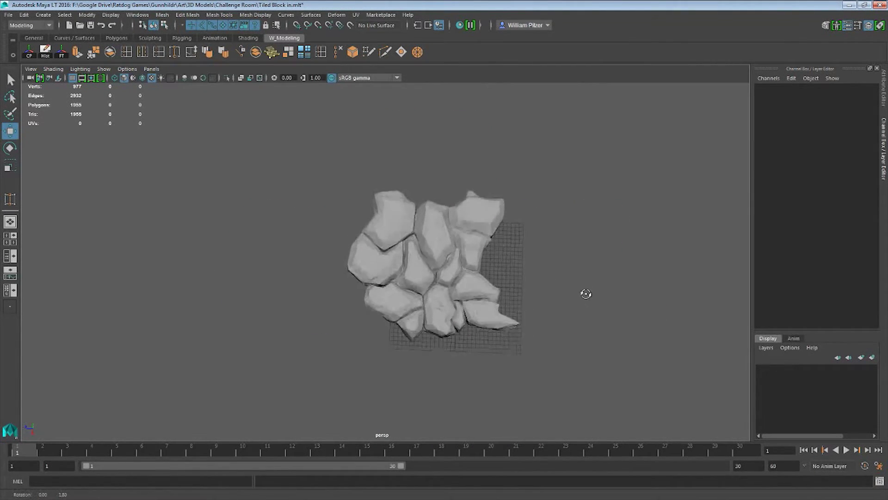
Select the remaining rock tile and inspect its cleaned surface from several angles
{"action": "left_click", "coordinate": [438, 289]}
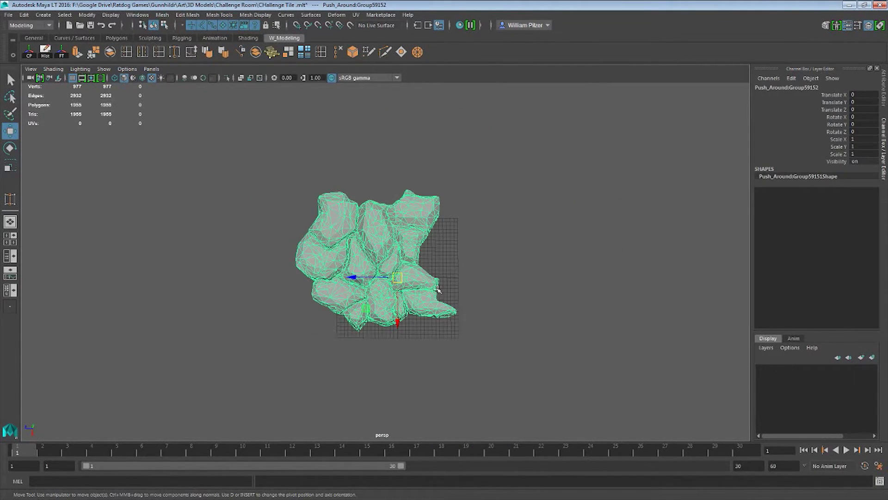
{"action": "left_click_drag", "start_coordinate": [483, 285], "coordinate": [316, 275], "text": "alt"}
{"action": "left_click", "coordinate": [516, 263]}
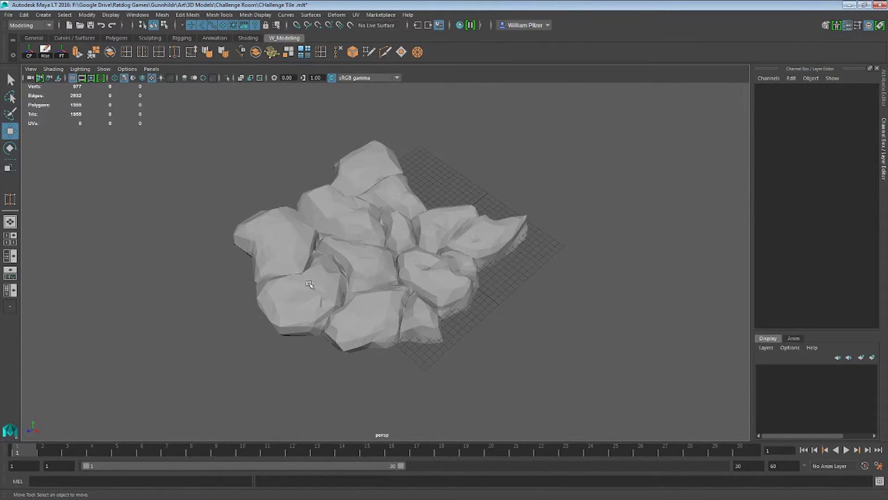
{"action": "right_click_drag", "start_coordinate": [531, 254], "coordinate": [499, 250], "text": "alt"}
{"action": "left_click_drag", "start_coordinate": [500, 249], "coordinate": [514, 231], "text": "alt"}
{"action": "left_click_drag", "start_coordinate": [474, 296], "coordinate": [416, 234], "text": "alt"}
Duplicate the cleaned rock tile and set the copy's Translate X to 32
{"action": "left_click", "coordinate": [370, 239]}
{"action": "left_click_drag", "start_coordinate": [516, 233], "coordinate": [495, 229], "text": "alt"}
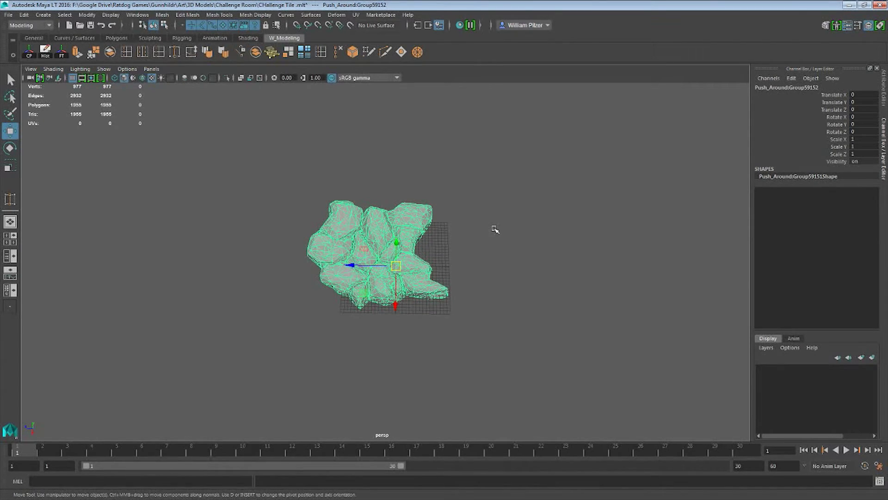
{"action": "key", "text": "ctrl+d"}
{"action": "left_click", "coordinate": [862, 95]}
{"action": "type", "text": "30"}
{"action": "key", "text": "Return"}
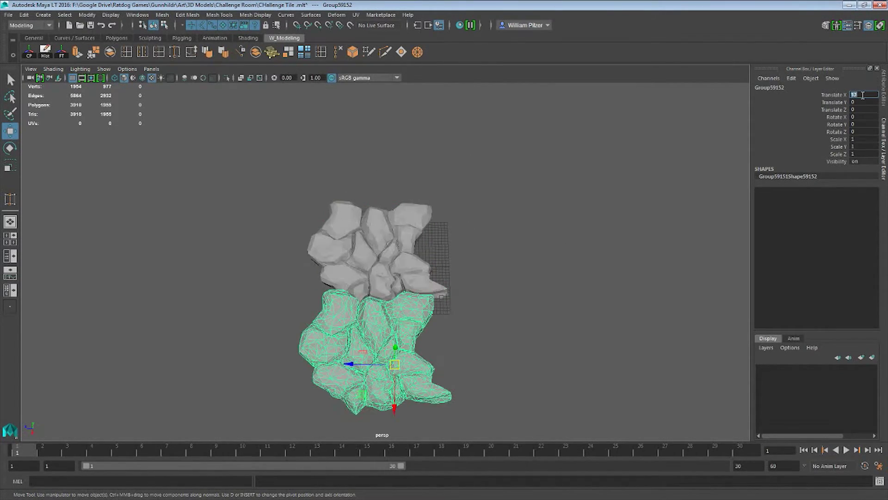
Duplicate the original cleaned tile again and set this copy's Translate X to -32
{"action": "left_click", "coordinate": [414, 271]}
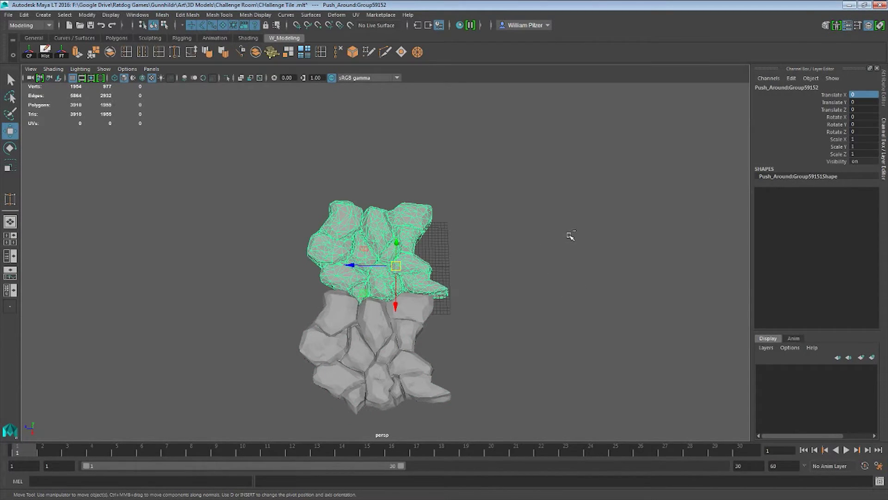
{"action": "key", "text": "ctrl+d"}
{"action": "left_click", "coordinate": [867, 96]}
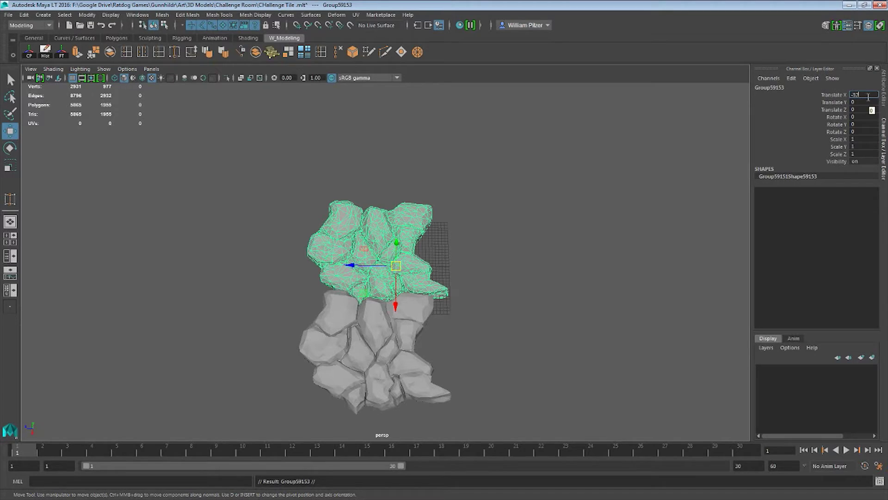
{"action": "type", "text": "-30"}
{"action": "key", "text": "Return"}
Make another duplicate of the original cleaned tile and set its Translate Z to 32
{"action": "left_click", "coordinate": [406, 276]}
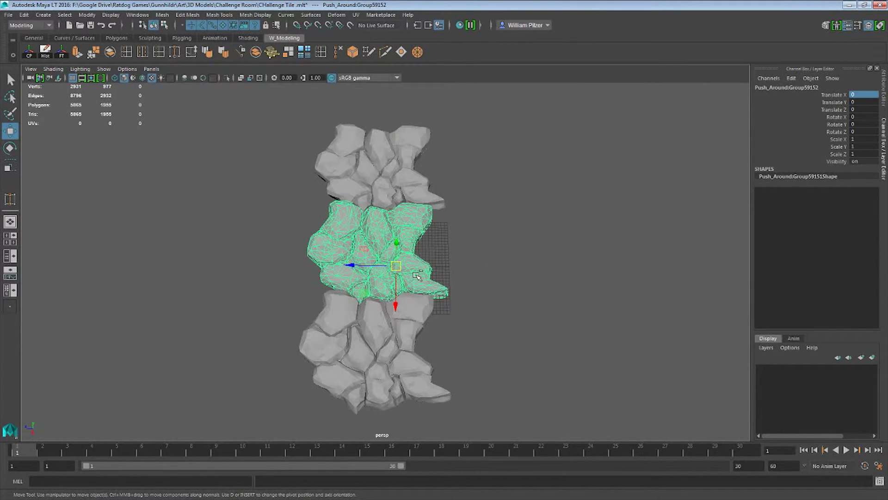
{"action": "key", "text": "ctrl+d"}
{"action": "left_click", "coordinate": [866, 109]}
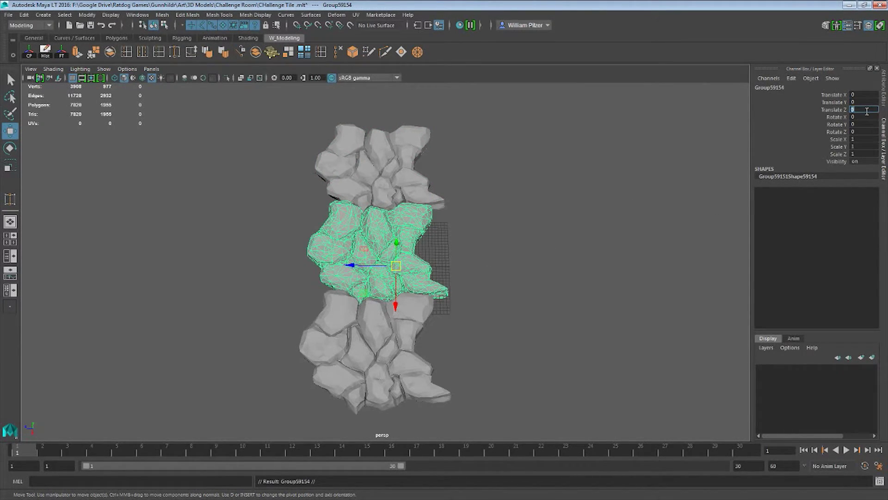
{"action": "type", "text": "312"}
{"action": "key", "text": "Return"}
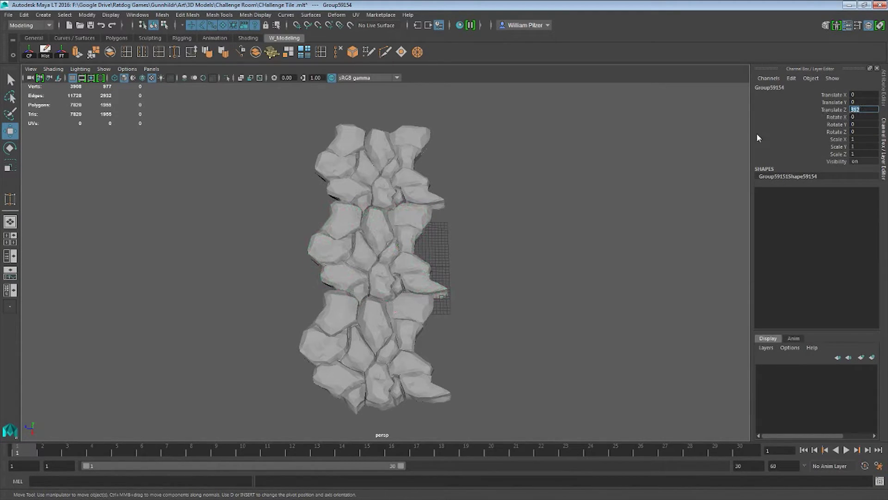
{"action": "type", "text": "32"}
{"action": "key", "text": "Return"}
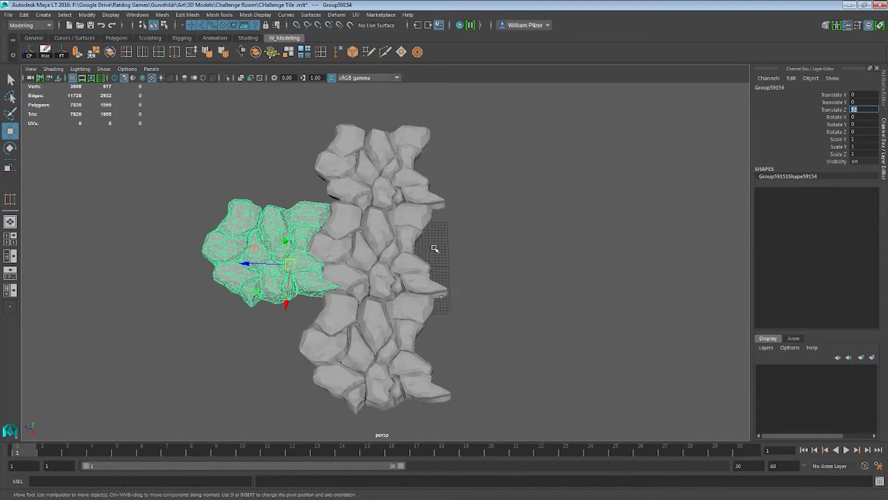
Duplicate the cleaned central tile once more and set the copy's Translate Z to -32
{"action": "left_click", "coordinate": [412, 246]}
{"action": "key", "text": "ctrl+d"}
{"action": "left_click", "coordinate": [865, 110]}
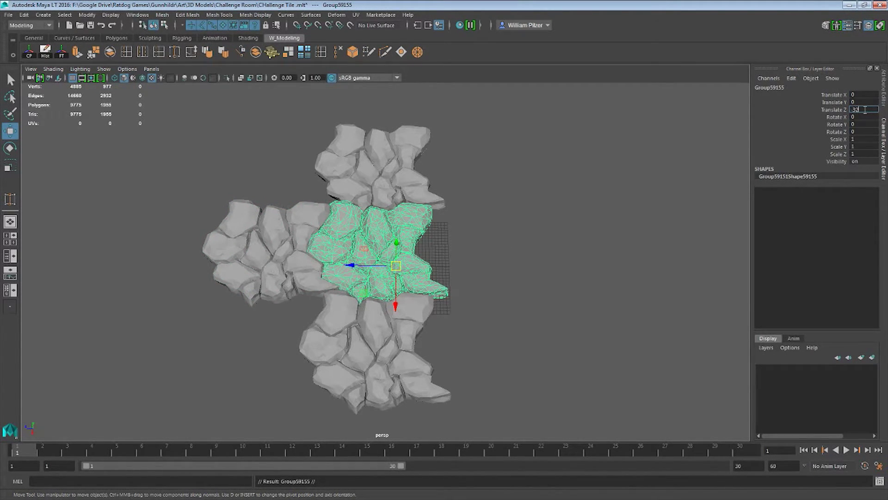
{"action": "key", "text": "Return"}
{"action": "left_click", "coordinate": [596, 236]}
Duplicate the tile at Translate Z -32 and offset the copy along X to fill the corner beside the X 32 tile
{"action": "left_click_drag", "start_coordinate": [563, 276], "coordinate": [582, 298], "text": "alt"}
{"action": "right_click_drag", "start_coordinate": [582, 298], "coordinate": [506, 257], "text": "alt"}
{"action": "left_click_drag", "start_coordinate": [506, 257], "coordinate": [446, 271], "text": "alt"}
{"action": "left_click", "coordinate": [411, 242]}
{"action": "left_click", "coordinate": [463, 225]}
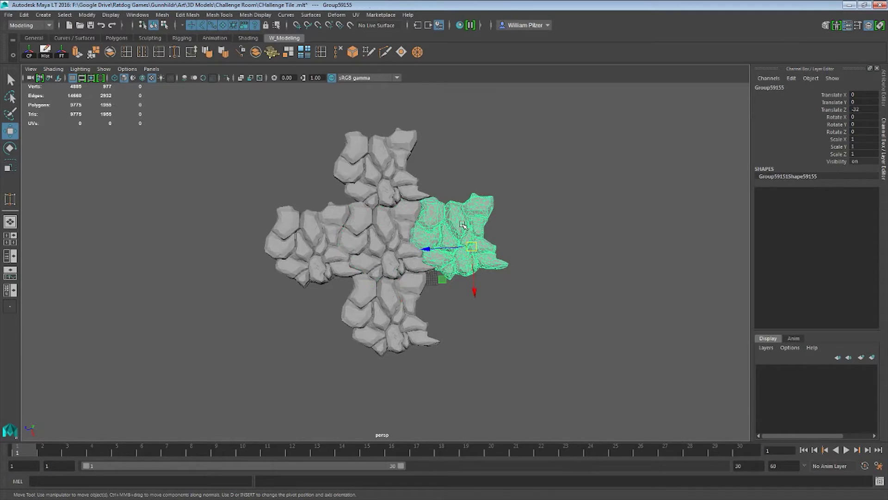
{"action": "key", "text": "ctrl+d"}
{"action": "left_click", "coordinate": [855, 94]}
{"action": "key", "text": "Return"}
{"action": "left_click", "coordinate": [652, 208]}
Duplicate the tile at Translate Z -32 again and set this copy's Translate X to -32 to fill the opposite corner
{"action": "scroll", "coordinate": [554, 279], "scroll_direction": "up", "scroll_amount": 5}
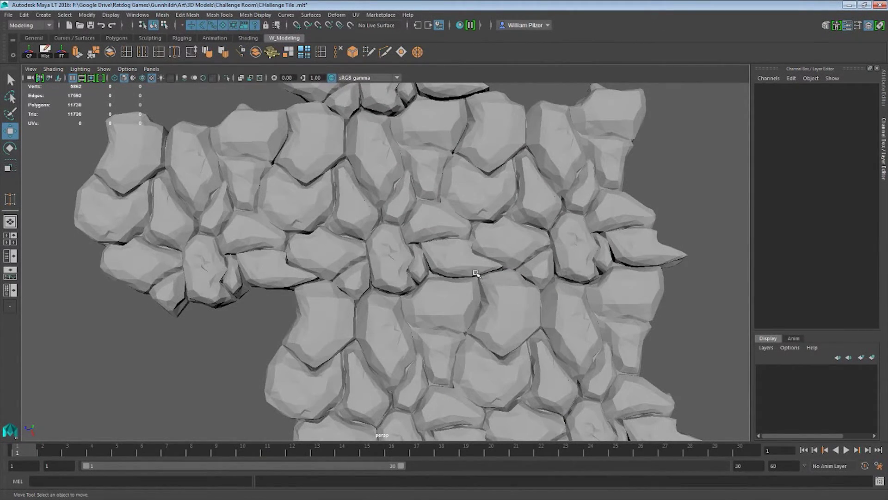
{"action": "scroll", "coordinate": [476, 273], "scroll_direction": "down", "scroll_amount": 8}
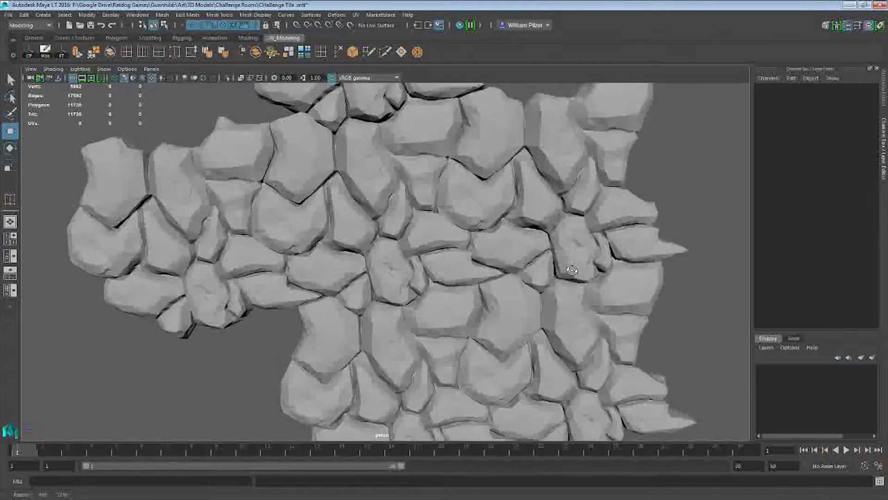
{"action": "scroll", "coordinate": [466, 280], "scroll_direction": "down", "scroll_amount": 3}
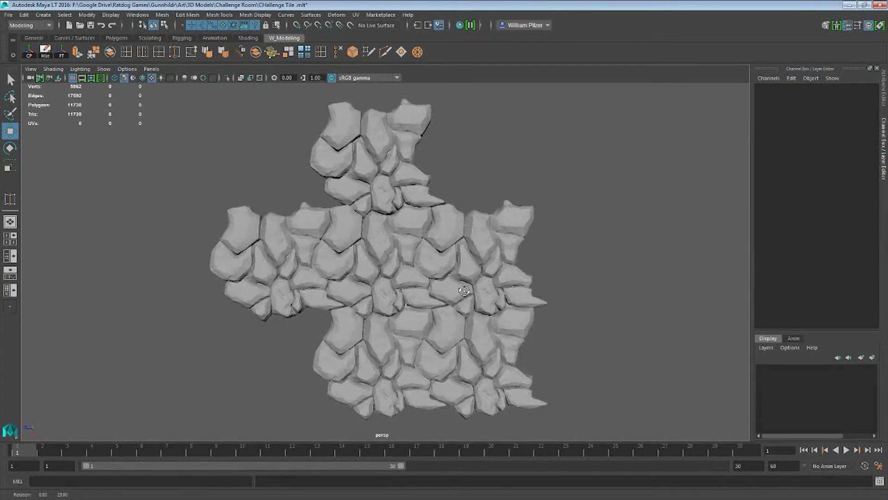
{"action": "left_click", "coordinate": [496, 233]}
{"action": "left_click_drag", "start_coordinate": [496, 233], "coordinate": [489, 265], "text": "alt"}
{"action": "key", "text": "ctrl+d"}
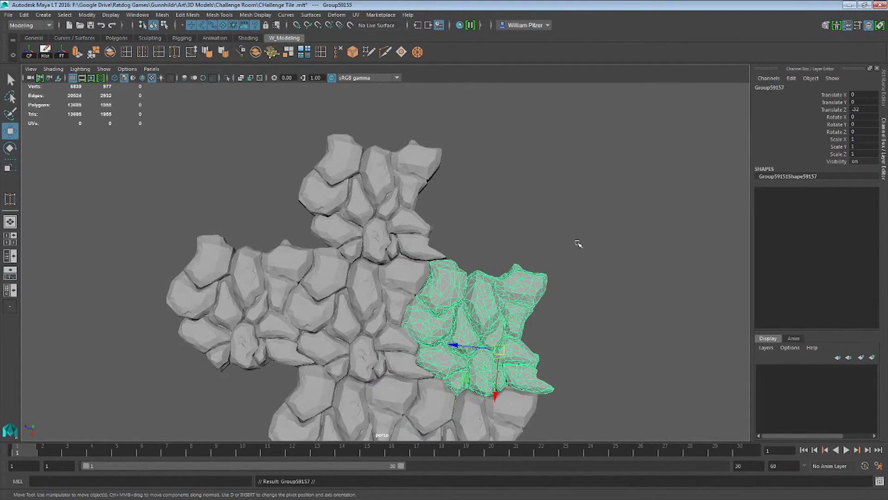
{"action": "double_click", "coordinate": [862, 94]}
{"action": "type", "text": "-32"}
{"action": "key", "text": "Return"}
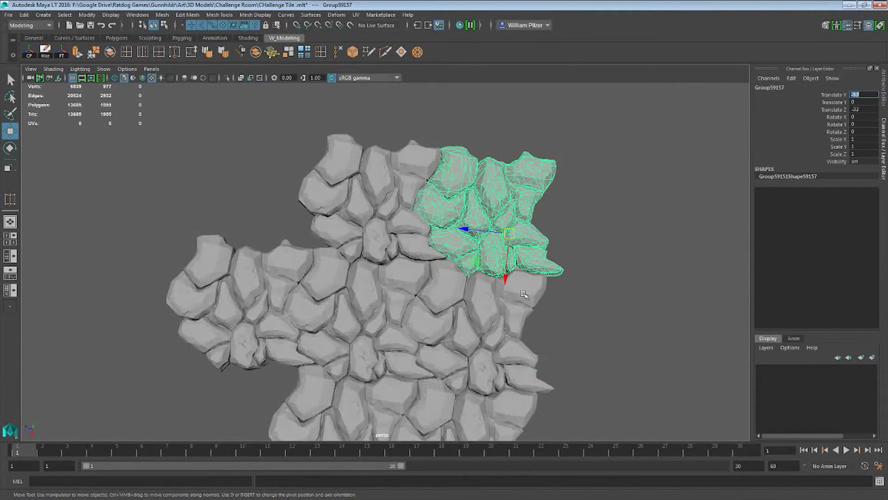
Duplicate the tile at Translate Z 32 and offset the copy along negative X to fill the corner beside the X -32 tile
{"action": "middle_click_drag", "start_coordinate": [417, 287], "coordinate": [536, 278], "text": "alt"}
{"action": "left_click", "coordinate": [387, 283]}
{"action": "middle_click_drag", "start_coordinate": [387, 283], "coordinate": [374, 298], "text": "alt"}
{"action": "right_click_drag", "start_coordinate": [375, 299], "coordinate": [442, 251], "text": "alt"}
{"action": "middle_click_drag", "start_coordinate": [443, 250], "coordinate": [475, 234], "text": "alt"}
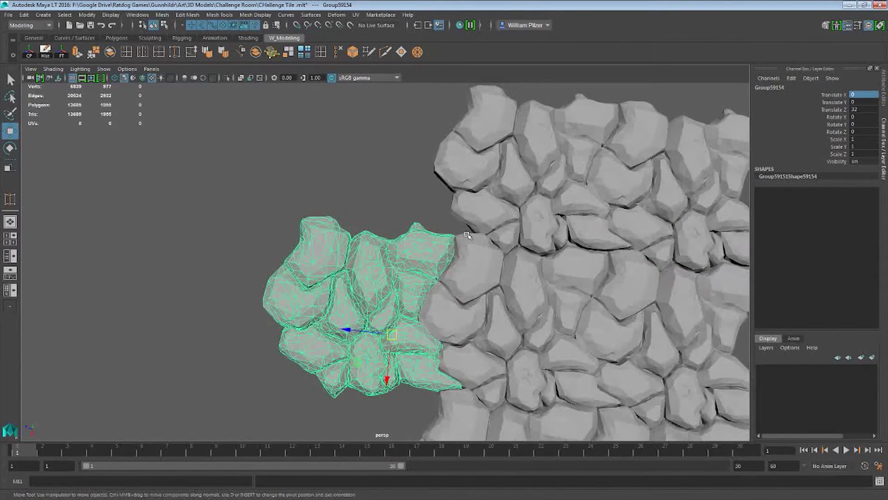
{"action": "key", "text": "ctrl+d"}
{"action": "left_click", "coordinate": [865, 95]}
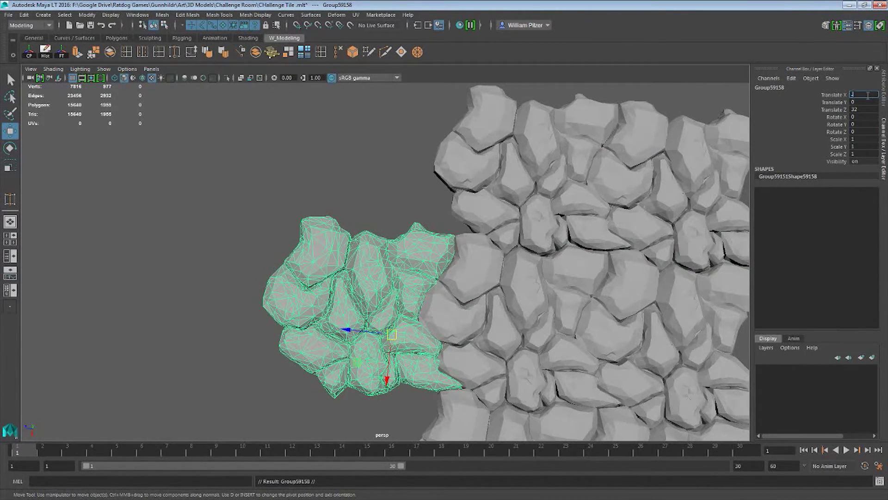
{"action": "key", "text": "Return"}
Duplicate the tile at Translate Z 32 again and set the copy's Translate X to 32, completing the three-by-three grid
{"action": "left_click", "coordinate": [411, 268]}
{"action": "key", "text": "ctrl+d"}
{"action": "left_click", "coordinate": [865, 95]}
{"action": "type", "text": "32"}
{"action": "key", "text": "Return"}
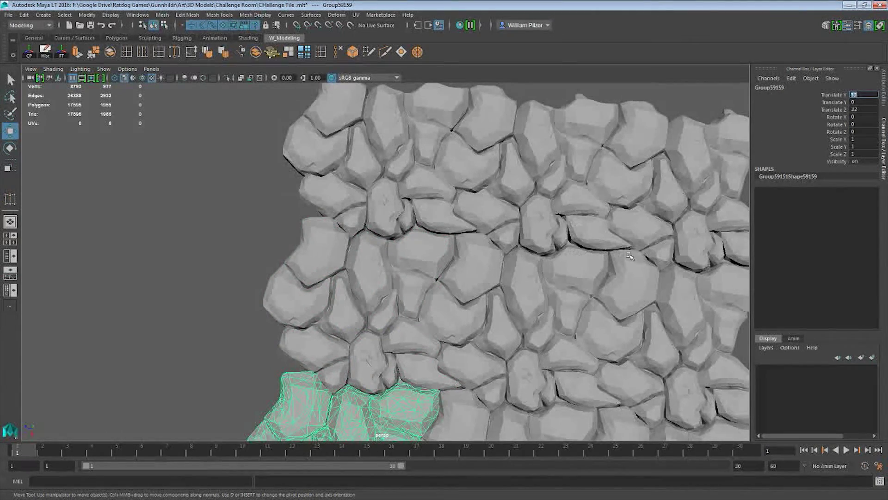
{"action": "right_click_drag", "start_coordinate": [629, 255], "coordinate": [562, 295], "text": "alt"}
{"action": "left_click", "coordinate": [600, 293]}
{"action": "left_click_drag", "start_coordinate": [575, 321], "coordinate": [563, 308], "text": "alt"}
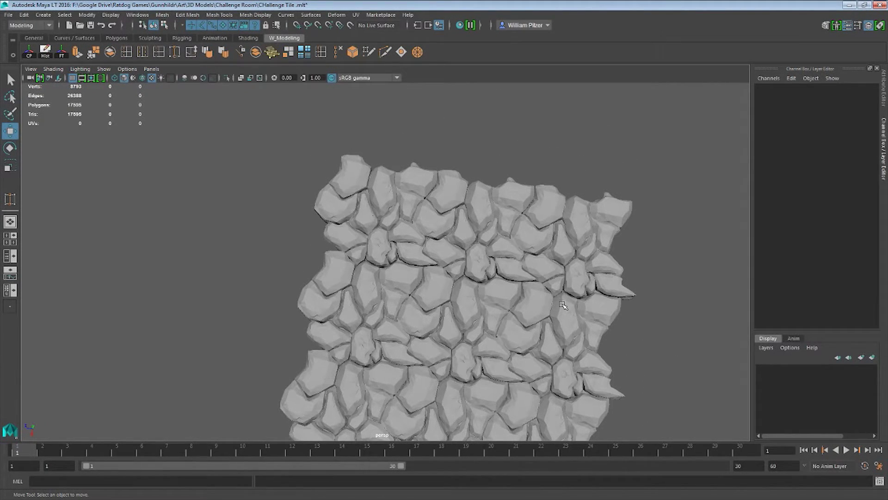
Examine the three-by-three rock grid from above and from low angles for visible seams between tiles
{"action": "left_click_drag", "start_coordinate": [525, 313], "coordinate": [476, 324], "text": "alt"}
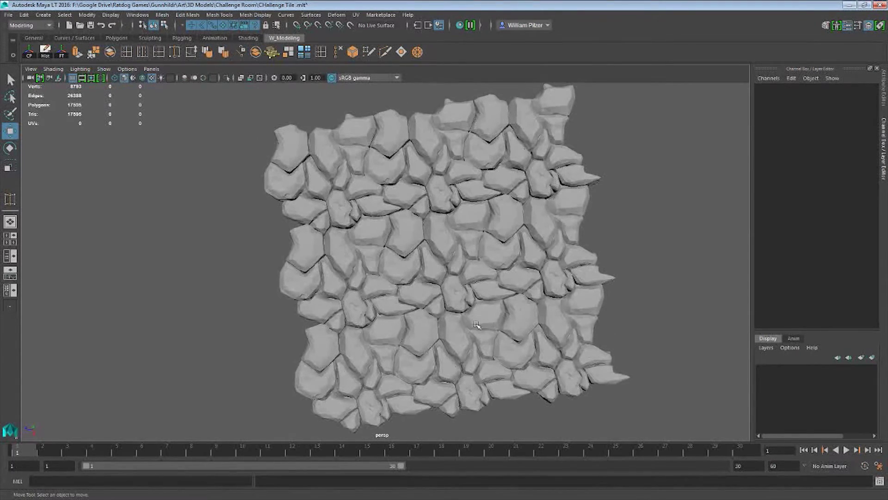
{"action": "left_click_drag", "start_coordinate": [414, 293], "coordinate": [439, 304], "text": "alt"}
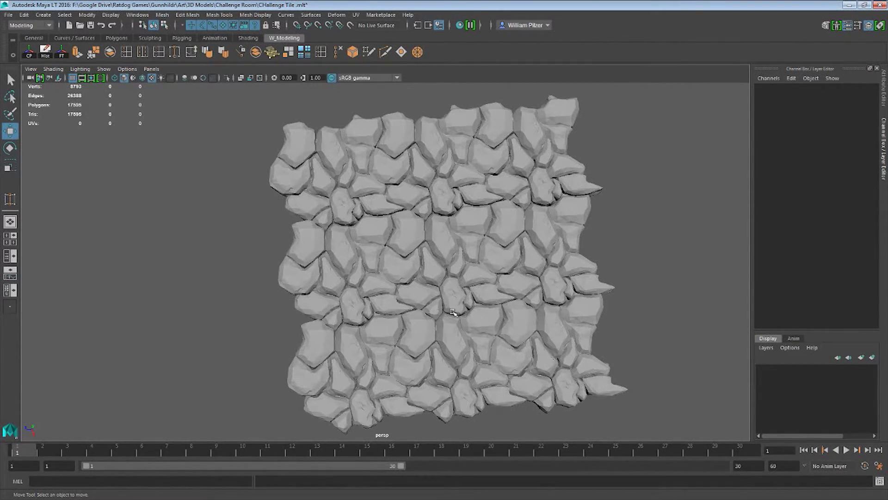
{"action": "left_click_drag", "start_coordinate": [456, 303], "coordinate": [515, 285], "text": "alt"}
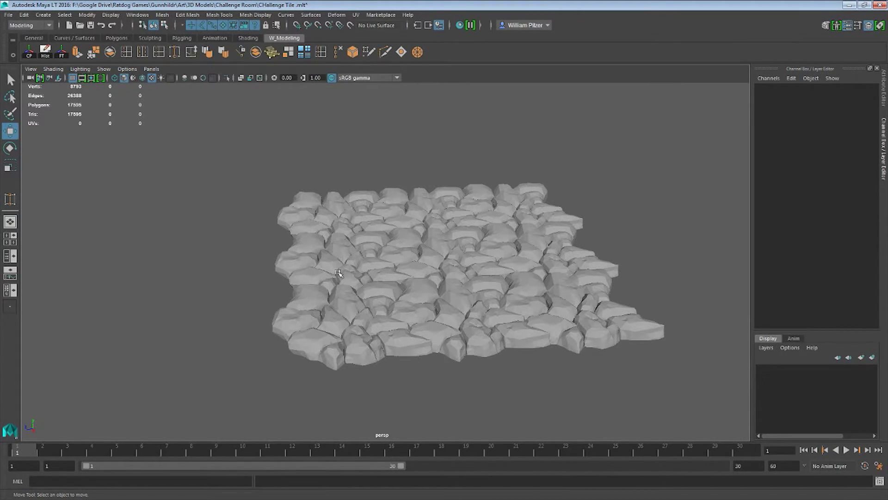
{"action": "mouse_move", "coordinate": [609, 285]}
{"action": "left_mouse_down", "text": "alt"}
{"action": "mouse_move", "coordinate": [505, 263]}
{"action": "mouse_move", "coordinate": [564, 269]}
{"action": "mouse_move", "coordinate": [537, 264]}
{"action": "mouse_move", "coordinate": [504, 232]}
{"action": "mouse_move", "coordinate": [603, 222]}
{"action": "mouse_move", "coordinate": [482, 240]}
{"action": "mouse_move", "coordinate": [398, 219]}
{"action": "mouse_move", "coordinate": [493, 222]}
{"action": "left_mouse_up", "text": "alt"}
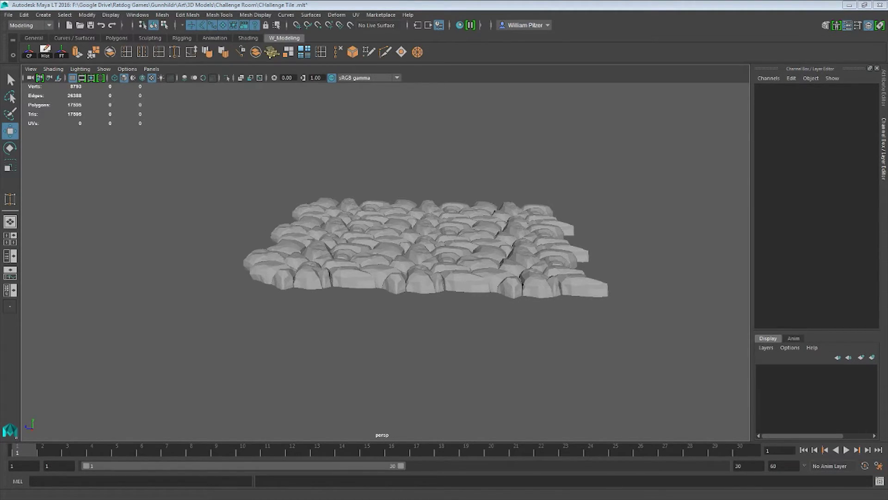
{"action": "left_click_drag", "start_coordinate": [361, 240], "coordinate": [435, 271], "text": "alt"}
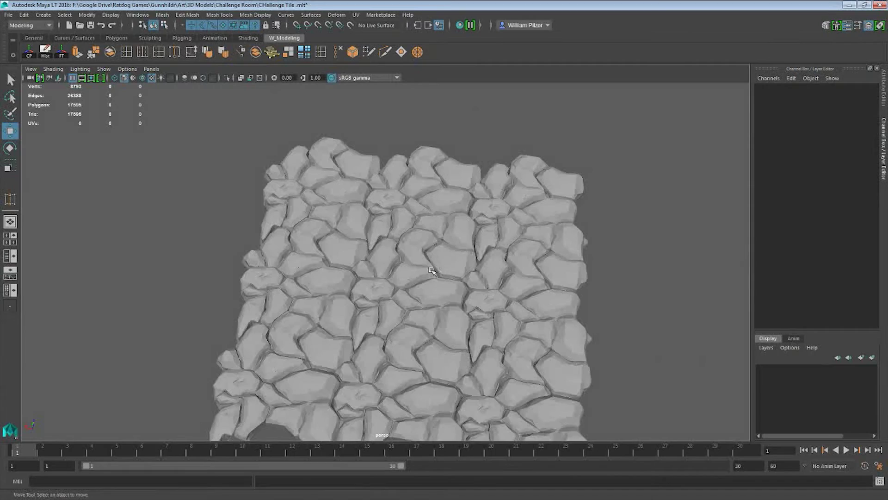
{"action": "left_click", "coordinate": [424, 322]}
{"action": "left_click_drag", "start_coordinate": [424, 323], "coordinate": [557, 348], "text": "alt"}
Create a polygon plane at the grid's centre with width 32 and height 32
{"action": "left_click", "coordinate": [63, 16]}
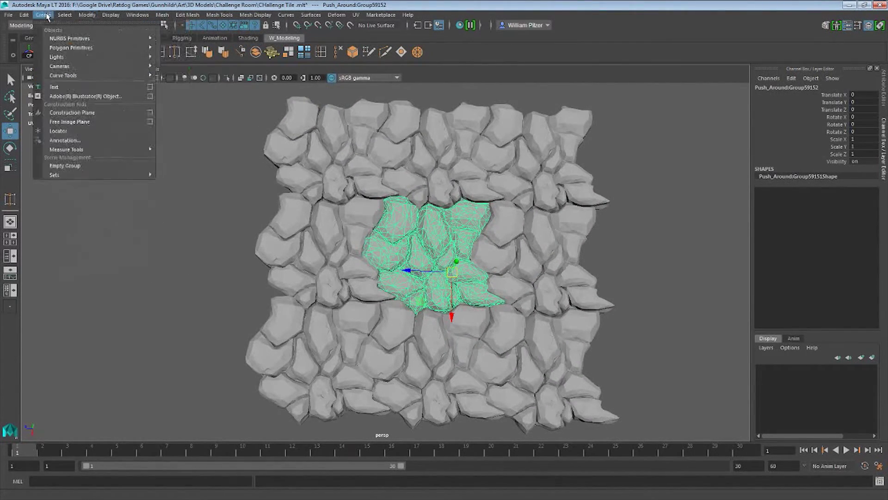
{"action": "mouse_move", "coordinate": [120, 49]}
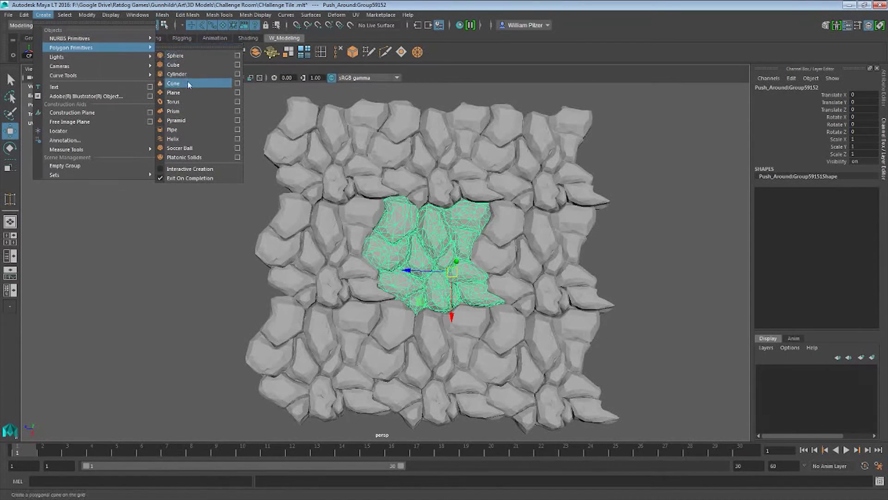
{"action": "left_click", "coordinate": [200, 95]}
{"action": "left_click_drag", "start_coordinate": [550, 249], "coordinate": [525, 235], "text": "alt"}
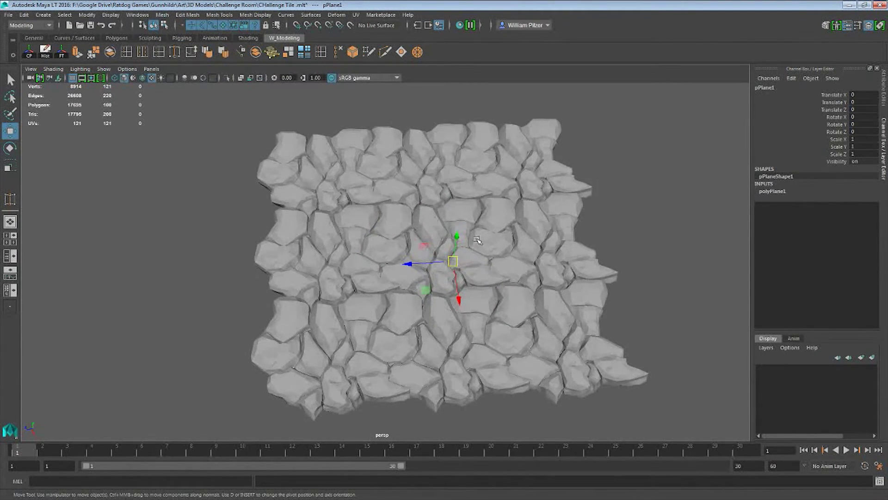
{"action": "left_click", "coordinate": [787, 191]}
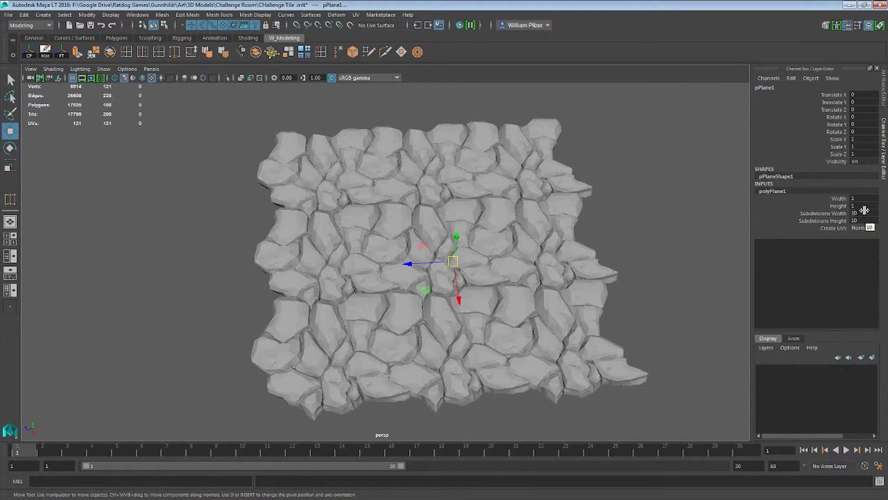
{"action": "left_click_drag", "start_coordinate": [863, 197], "coordinate": [866, 203]}
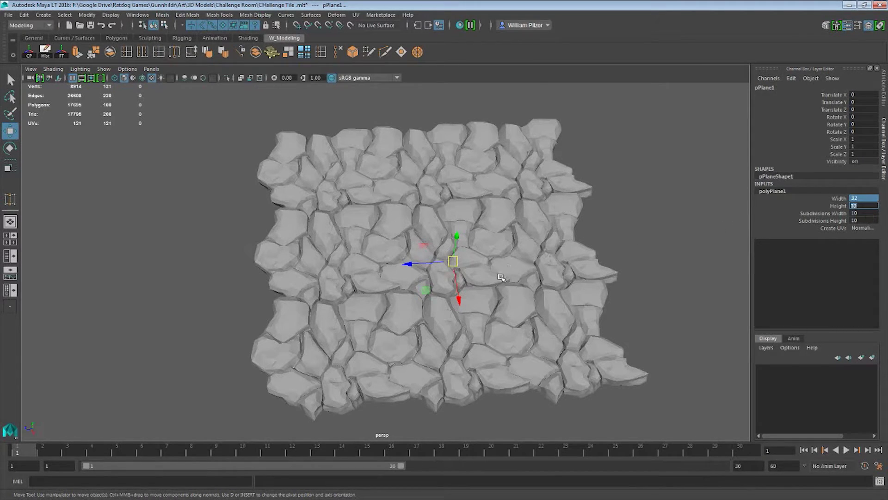
Open the Outliner beside the model and select the new plane hidden beneath the rocks
{"action": "left_click_drag", "start_coordinate": [501, 277], "coordinate": [516, 254], "text": "alt"}
{"action": "left_click_drag", "start_coordinate": [479, 220], "coordinate": [591, 199], "text": "alt"}
{"action": "left_click", "coordinate": [587, 204]}
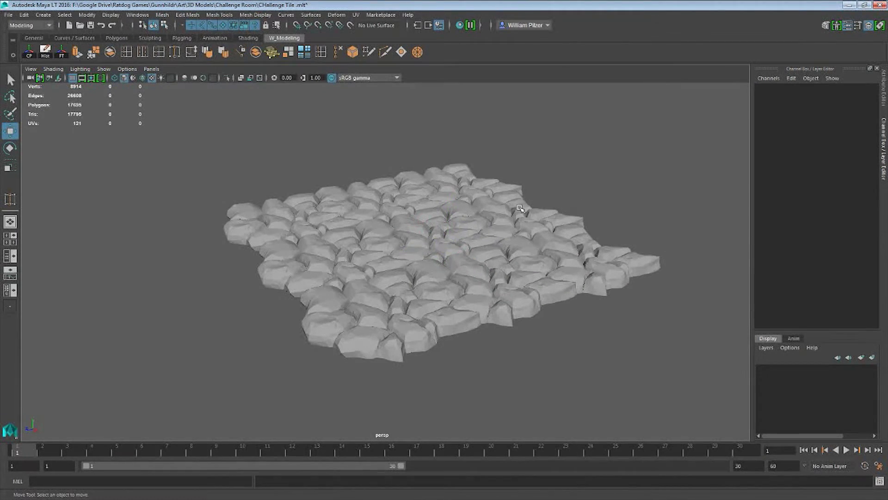
{"action": "left_click_drag", "start_coordinate": [514, 213], "coordinate": [268, 139], "text": "alt"}
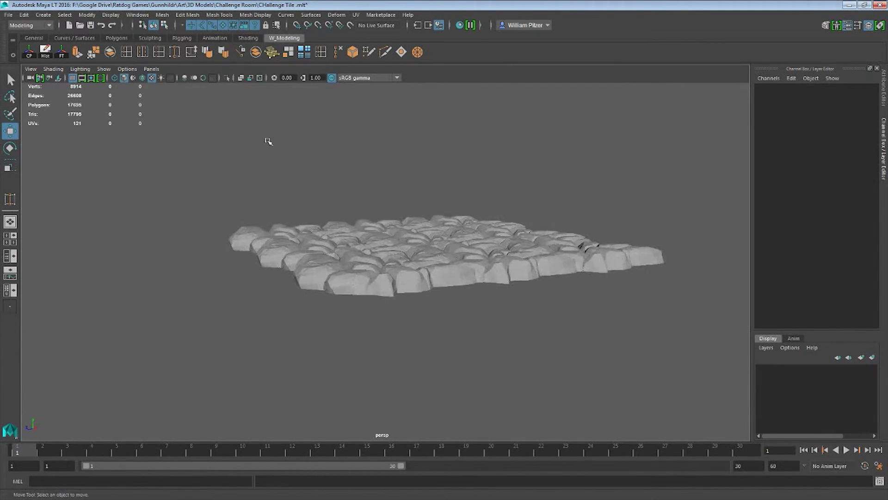
{"action": "left_click", "coordinate": [97, 17]}
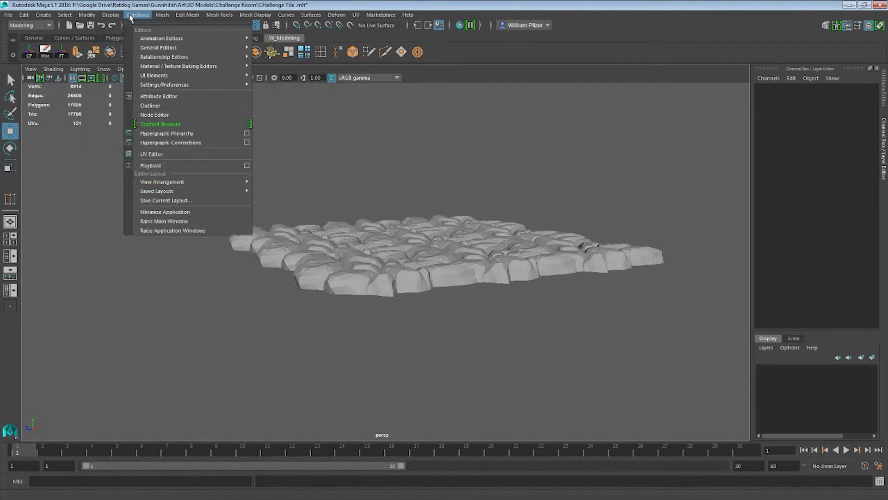
{"action": "left_click", "coordinate": [165, 105]}
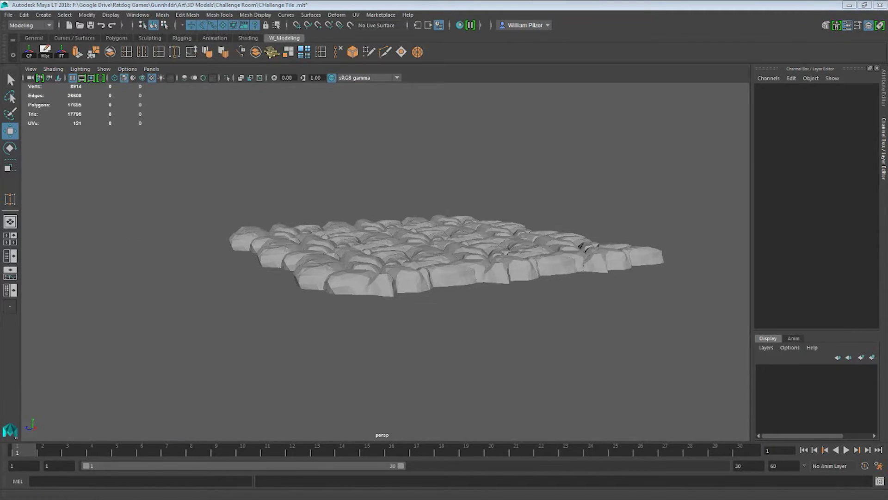
{"action": "left_click_drag", "start_coordinate": [341, 95], "coordinate": [675, 84]}
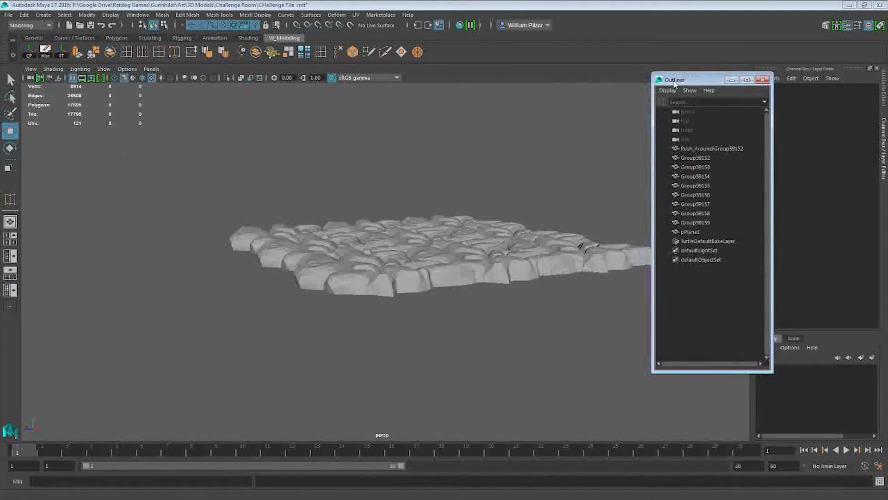
{"action": "left_click", "coordinate": [690, 232]}
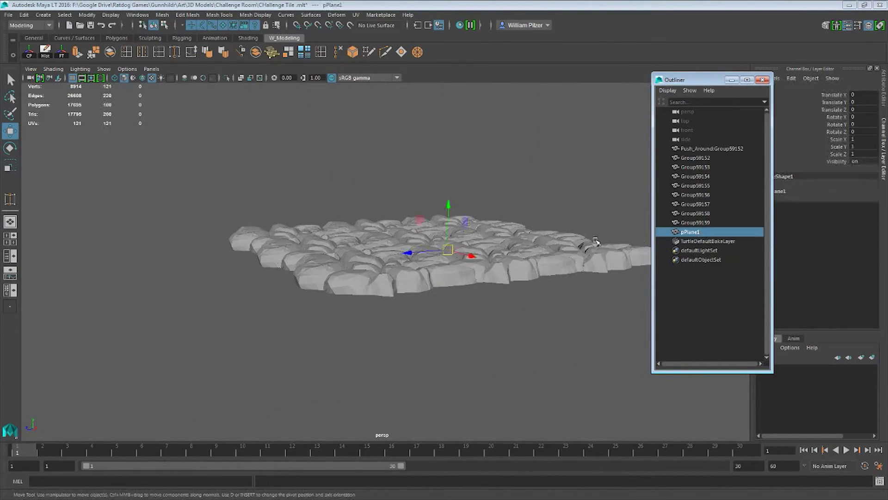
Raise the plane vertically so it sits just above the centre rock tile, at about Translate Y 7.74
{"action": "mouse_move", "coordinate": [453, 208]}
{"action": "left_mouse_down"}
{"action": "mouse_move", "coordinate": [459, 188]}
{"action": "mouse_move", "coordinate": [521, 249]}
{"action": "mouse_move", "coordinate": [488, 196]}
{"action": "mouse_move", "coordinate": [468, 190]}
{"action": "mouse_move", "coordinate": [447, 215]}
{"action": "left_mouse_up"}
{"action": "left_click_drag", "start_coordinate": [551, 184], "coordinate": [508, 212], "text": "alt"}
{"action": "right_click_drag", "start_coordinate": [508, 212], "coordinate": [565, 208], "text": "alt"}
{"action": "left_click_drag", "start_coordinate": [565, 208], "coordinate": [441, 234], "text": "alt"}
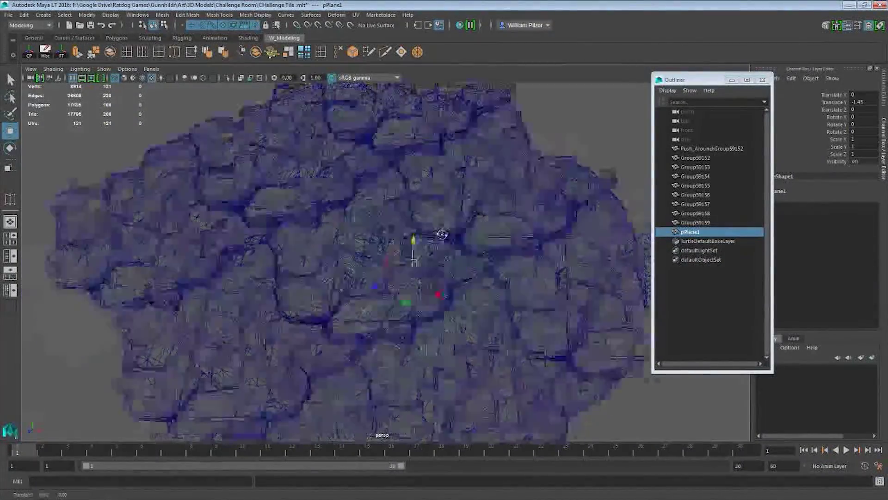
{"action": "right_click_drag", "start_coordinate": [442, 233], "coordinate": [469, 229], "text": "alt"}
{"action": "left_click_drag", "start_coordinate": [469, 229], "coordinate": [410, 149], "text": "alt"}
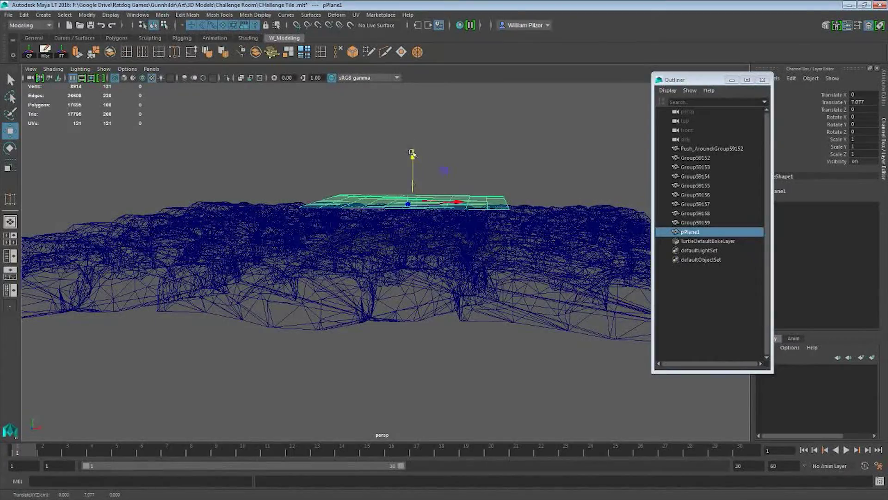
{"action": "mouse_move", "coordinate": [543, 148]}
{"action": "left_mouse_down", "text": "alt"}
{"action": "mouse_move", "coordinate": [531, 143]}
{"action": "mouse_move", "coordinate": [542, 165]}
{"action": "mouse_move", "coordinate": [484, 196]}
{"action": "mouse_move", "coordinate": [507, 199]}
{"action": "mouse_move", "coordinate": [509, 177]}
{"action": "mouse_move", "coordinate": [504, 196]}
{"action": "mouse_move", "coordinate": [490, 182]}
{"action": "mouse_move", "coordinate": [509, 178]}
{"action": "mouse_move", "coordinate": [403, 171]}
{"action": "left_mouse_up", "text": "alt"}
{"action": "left_click", "coordinate": [532, 144]}
{"action": "key", "text": "5"}
{"action": "left_click", "coordinate": [484, 196]}
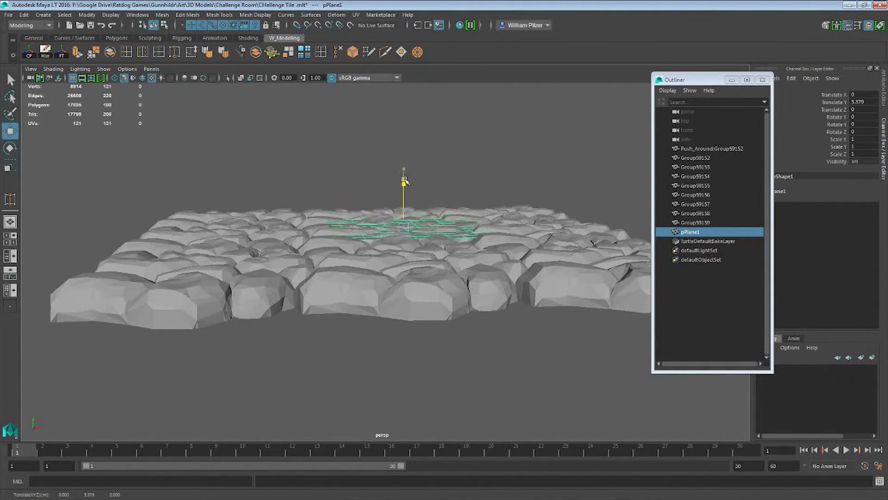
{"action": "left_click_drag", "start_coordinate": [410, 160], "coordinate": [406, 184], "text": "alt"}
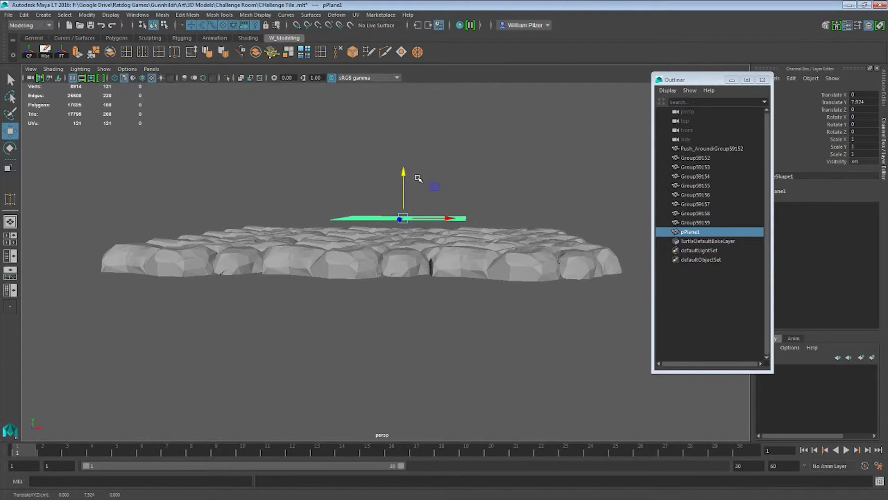
{"action": "left_click_drag", "start_coordinate": [403, 171], "coordinate": [501, 181]}
Rename the plane Projection, and clear its history and transforms
{"action": "double_click", "coordinate": [689, 231]}
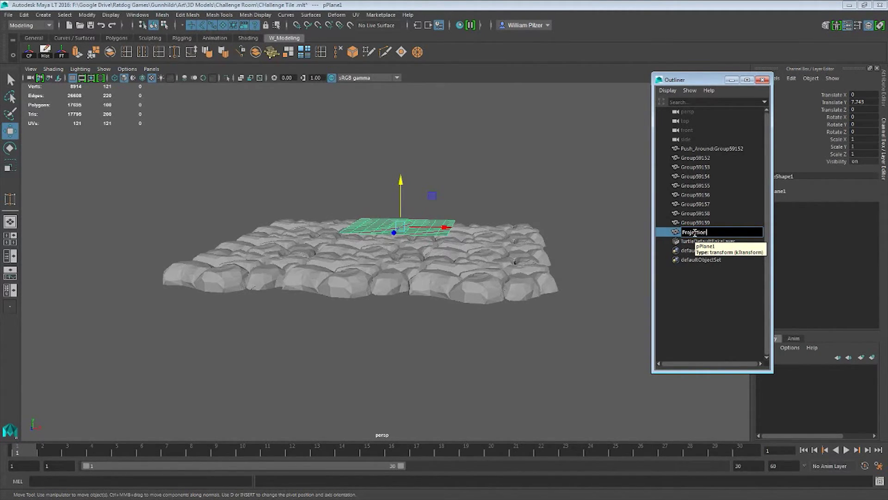
{"action": "key", "text": "Return"}
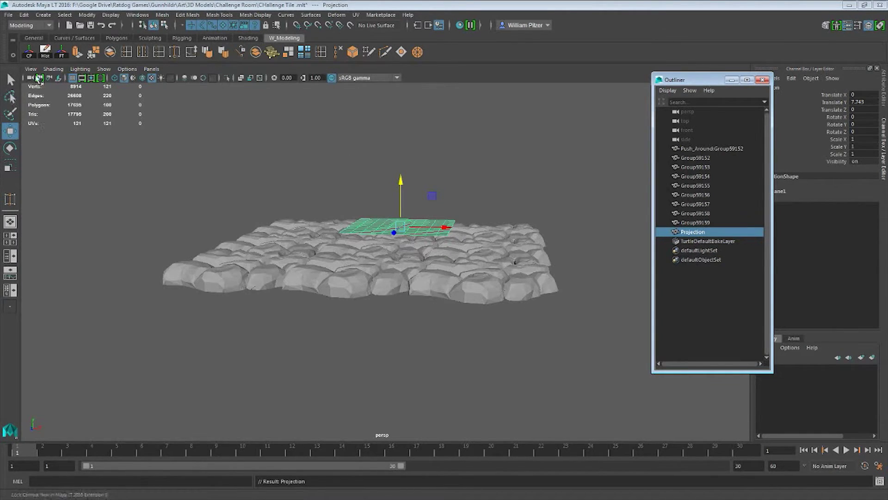
{"action": "left_click", "coordinate": [45, 50]}
{"action": "left_click", "coordinate": [61, 56]}
Duplicate the Projection plane and lower the copy below the rocks to about Translate Y -10.6
{"action": "left_click_drag", "start_coordinate": [531, 192], "coordinate": [481, 193], "text": "alt"}
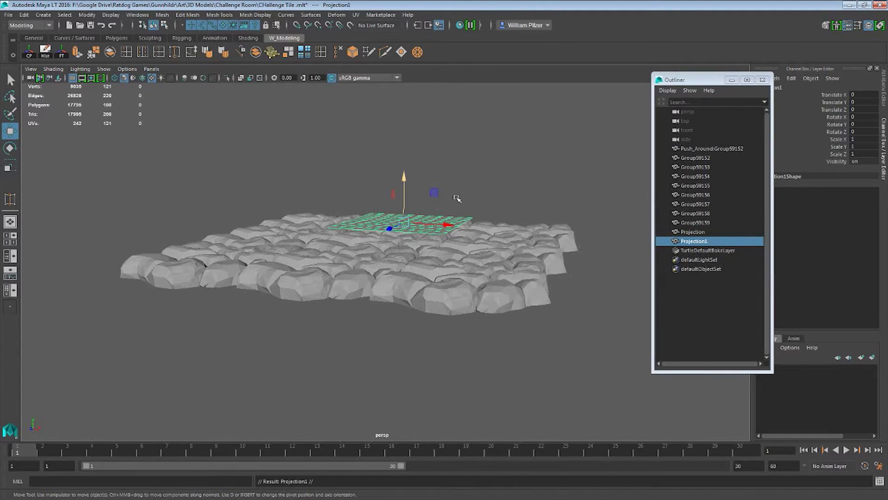
{"action": "left_click_drag", "start_coordinate": [405, 176], "coordinate": [469, 221]}
Rename the lowered plane copy Transfer and freeze its transformations
{"action": "double_click", "coordinate": [708, 241]}
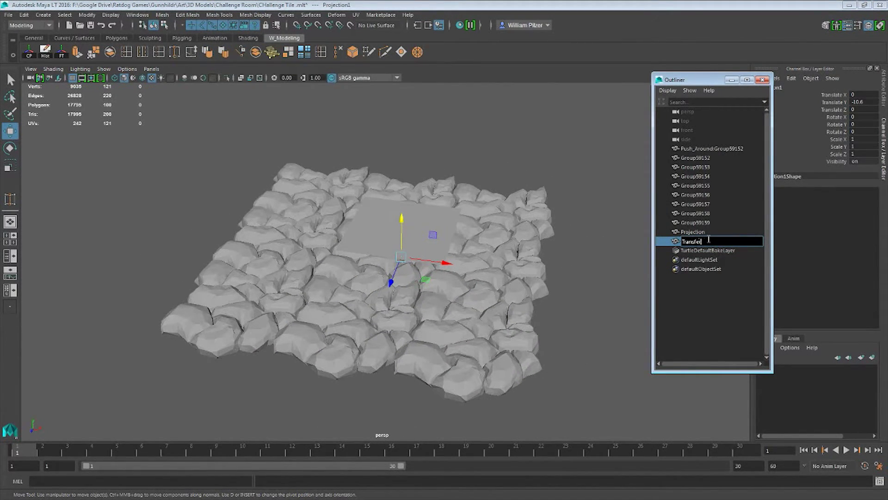
{"action": "type", "text": "Transfer"}
{"action": "key", "text": "Return"}
{"action": "left_click_drag", "start_coordinate": [635, 232], "coordinate": [557, 208], "text": "alt"}
{"action": "left_click", "coordinate": [63, 52]}
Examine how the Projection plane sits over the centre tile and the surrounding rocks
{"action": "left_click", "coordinate": [448, 222]}
{"action": "left_click_drag", "start_coordinate": [562, 253], "coordinate": [574, 231], "text": "alt"}
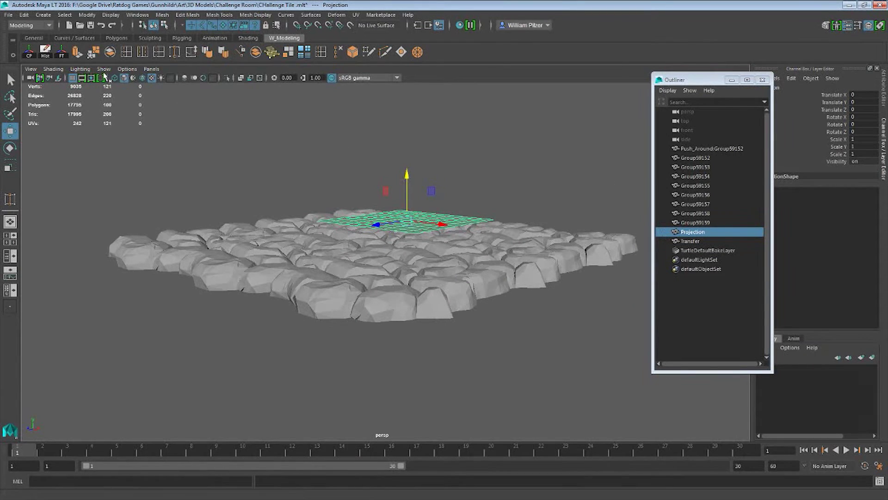
{"action": "left_click_drag", "start_coordinate": [514, 169], "coordinate": [513, 220], "text": "alt"}
{"action": "left_click", "coordinate": [500, 230]}
{"action": "left_click", "coordinate": [432, 226]}
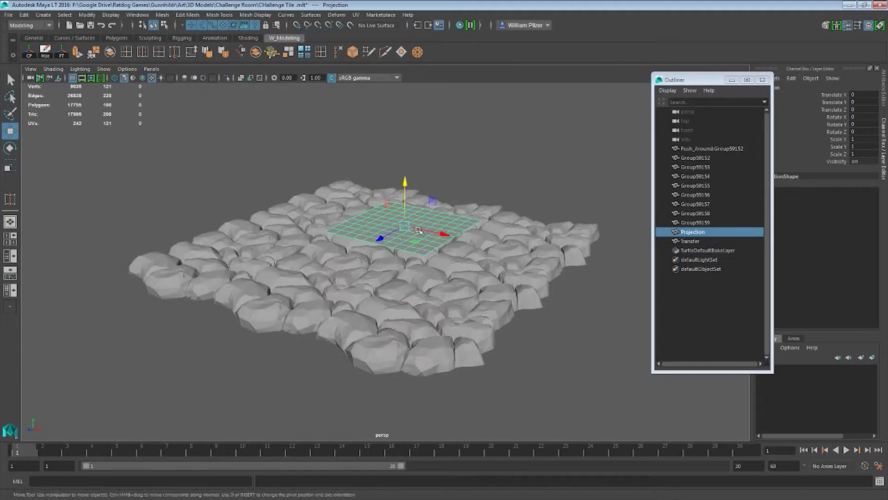
{"action": "left_click_drag", "start_coordinate": [418, 230], "coordinate": [437, 222], "text": "alt"}
{"action": "left_click", "coordinate": [390, 256]}
{"action": "left_click_drag", "start_coordinate": [525, 215], "coordinate": [514, 250], "text": "alt"}
{"action": "left_click", "coordinate": [452, 283]}
Combine all nine rock tiles into a single mesh, leaving out the Projection and Transfer planes
{"action": "left_click", "coordinate": [513, 229]}
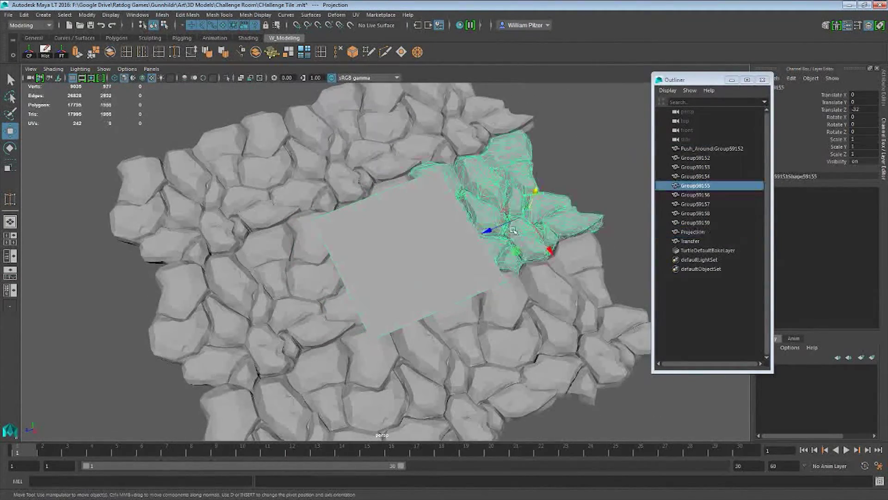
{"action": "left_click", "coordinate": [574, 342], "text": "shift"}
{"action": "left_click", "coordinate": [435, 379], "text": "shift"}
{"action": "left_click", "coordinate": [278, 407], "text": "shift"}
{"action": "left_click", "coordinate": [318, 315], "text": "shift"}
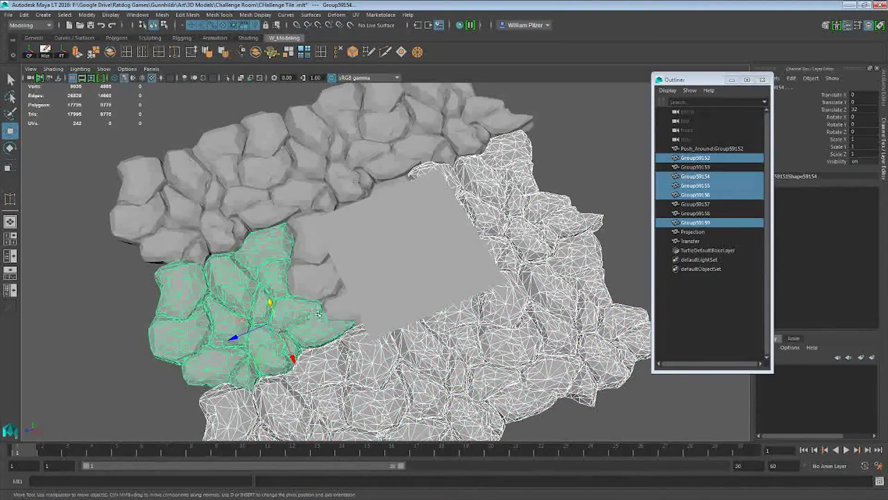
{"action": "left_click", "coordinate": [287, 259], "text": "shift"}
{"action": "left_click", "coordinate": [185, 342], "text": "shift"}
{"action": "left_click", "coordinate": [195, 175], "text": "shift"}
{"action": "left_click", "coordinate": [439, 116], "text": "shift"}
{"action": "left_click_drag", "start_coordinate": [396, 196], "coordinate": [383, 146], "text": "alt"}
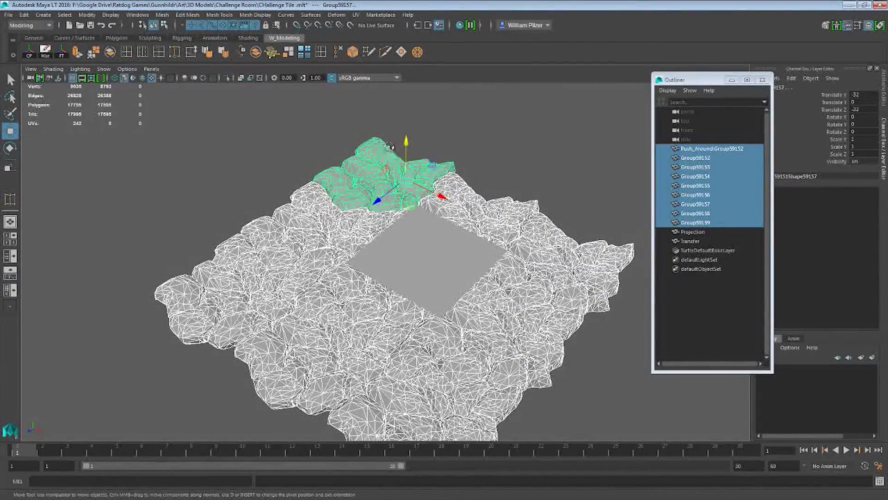
{"action": "left_click", "coordinate": [255, 52]}
{"action": "left_click_drag", "start_coordinate": [515, 167], "coordinate": [546, 167], "text": "alt"}
{"action": "left_click", "coordinate": [534, 176]}
{"action": "left_click", "coordinate": [544, 249]}
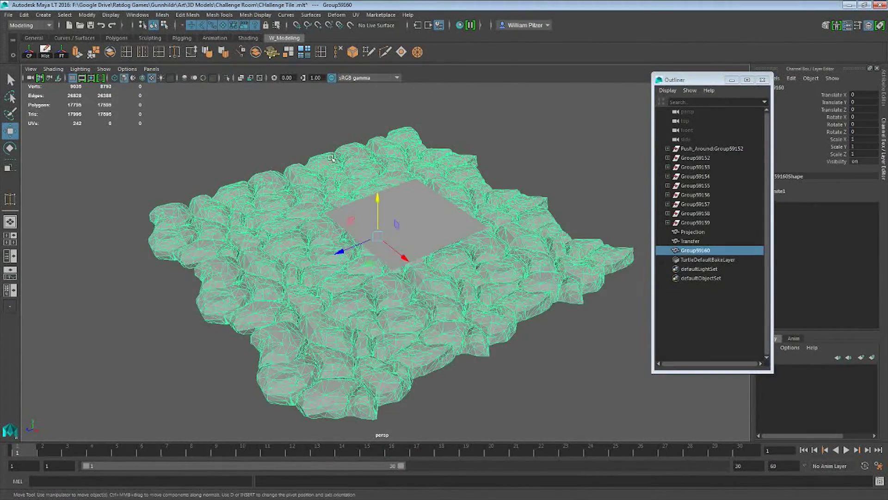
Delete the construction history of the combined rock mesh to remove the leftover tile groups
{"action": "left_click", "coordinate": [45, 51]}
{"action": "left_click_drag", "start_coordinate": [522, 169], "coordinate": [504, 175], "text": "alt"}
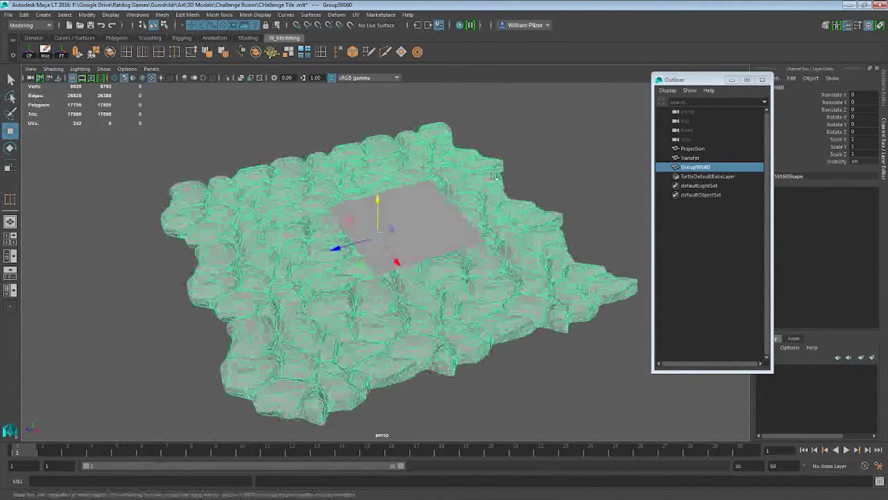
{"action": "left_click", "coordinate": [601, 176]}
{"action": "left_click_drag", "start_coordinate": [601, 176], "coordinate": [576, 179], "text": "alt"}
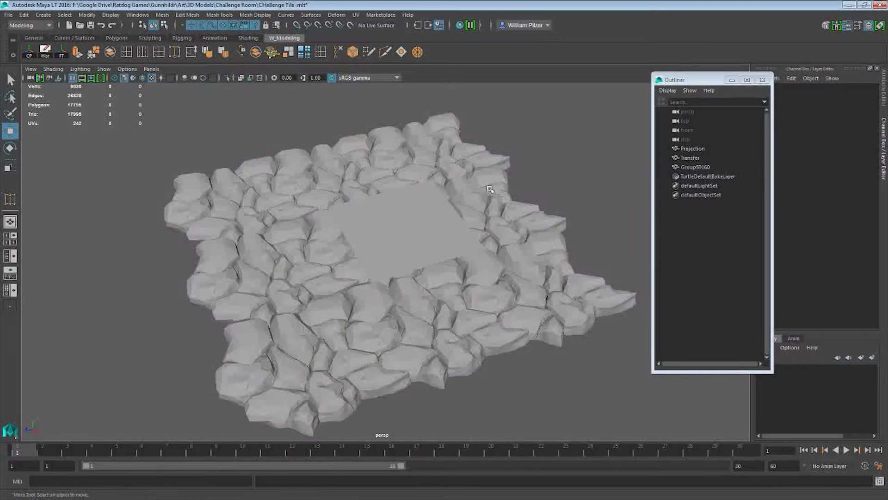
Select the combined rock mesh and open the Turtle Texture Baking settings, placing the window clear of the model
{"action": "left_click", "coordinate": [487, 170]}
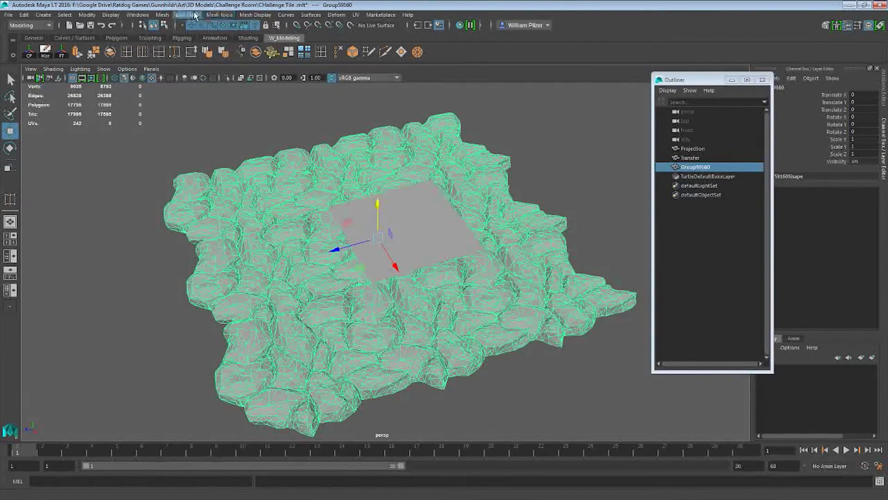
{"action": "left_click", "coordinate": [28, 26]}
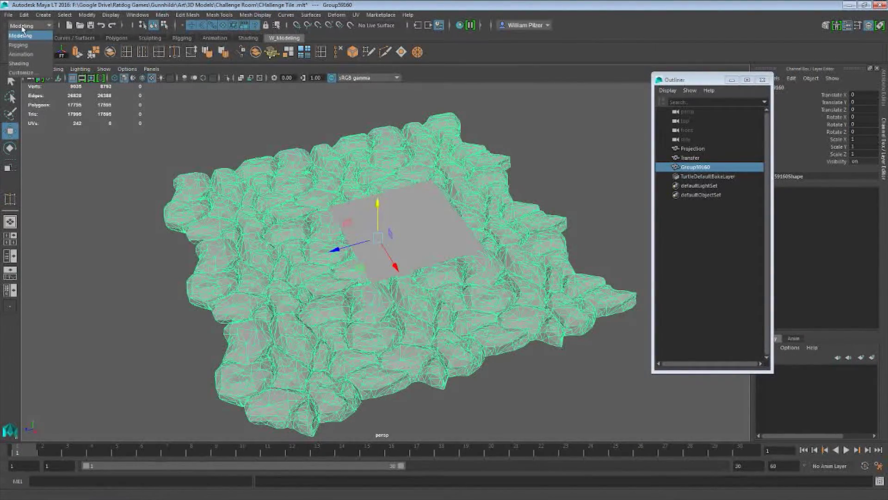
{"action": "left_click", "coordinate": [35, 64]}
{"action": "left_click", "coordinate": [233, 15]}
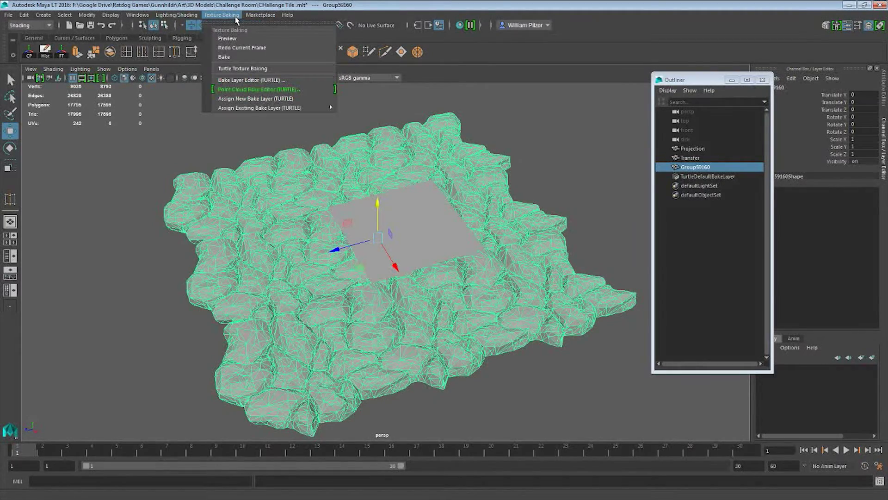
{"action": "left_click", "coordinate": [321, 82]}
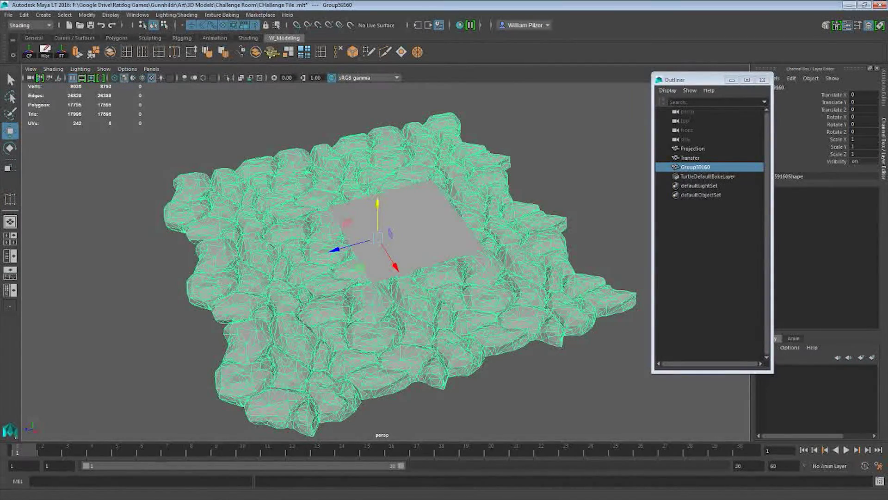
{"action": "left_click", "coordinate": [225, 15]}
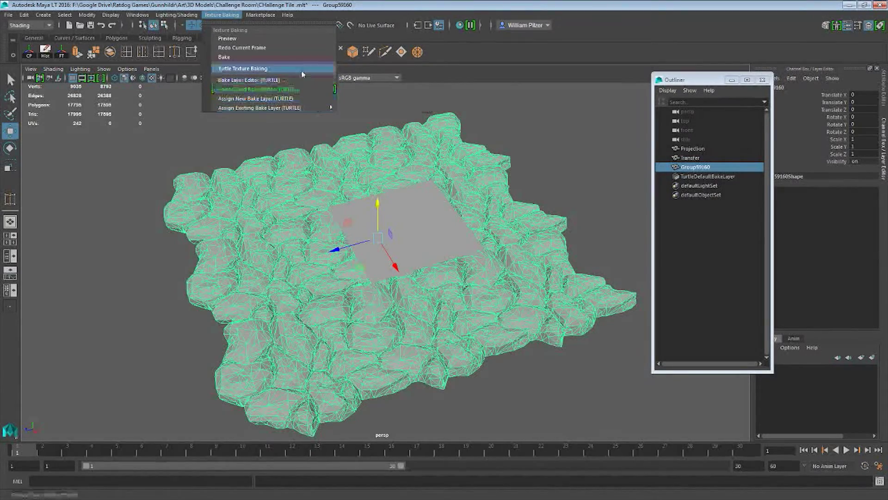
{"action": "left_click", "coordinate": [288, 70]}
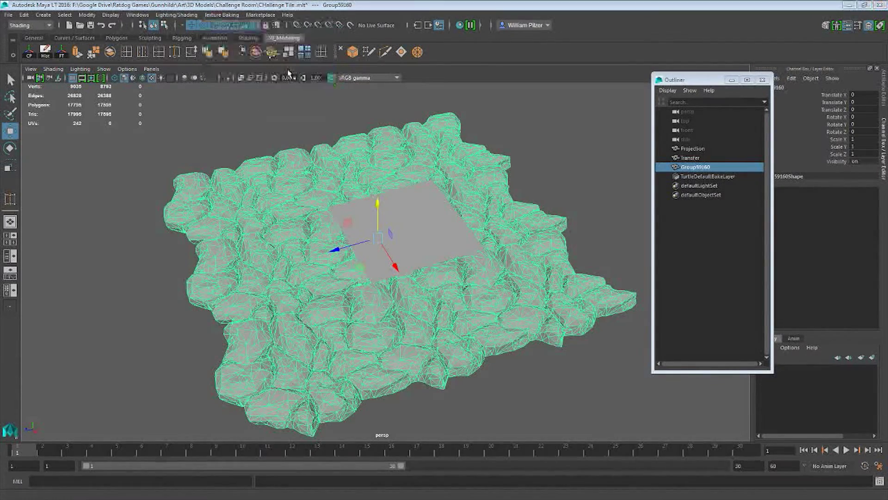
{"action": "left_click_drag", "start_coordinate": [649, 163], "coordinate": [687, 87]}
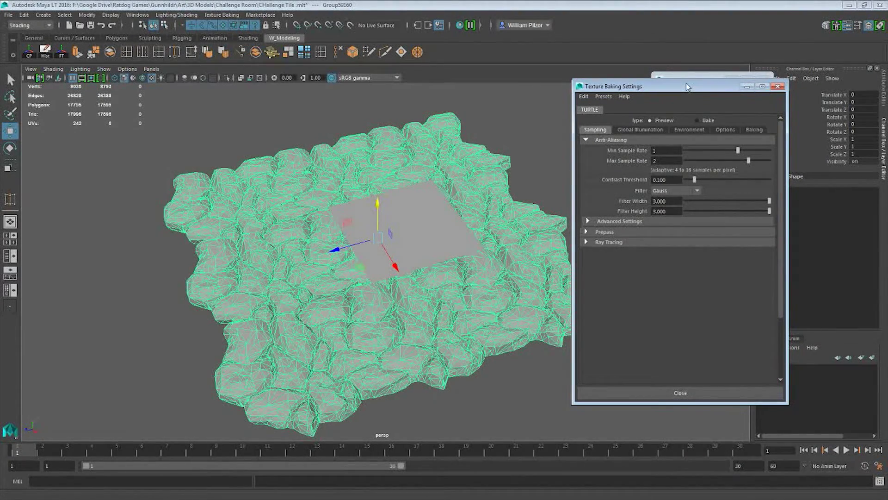
{"action": "left_click_drag", "start_coordinate": [688, 87], "coordinate": [725, 59]}
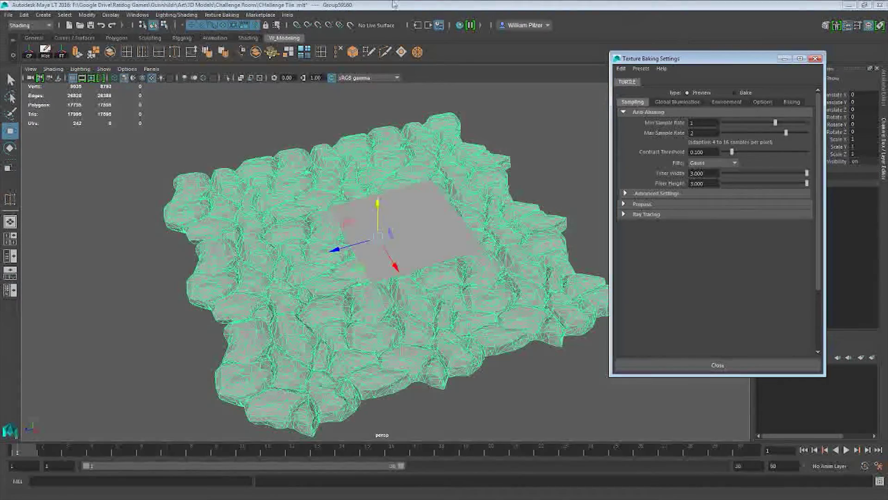
{"action": "left_click", "coordinate": [26, 15]}
{"action": "left_click", "coordinate": [25, 16]}
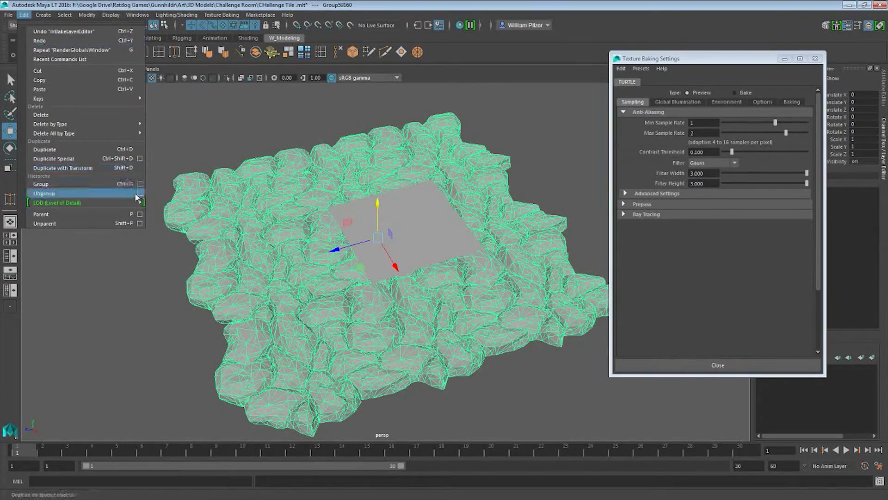
{"action": "left_click", "coordinate": [185, 14]}
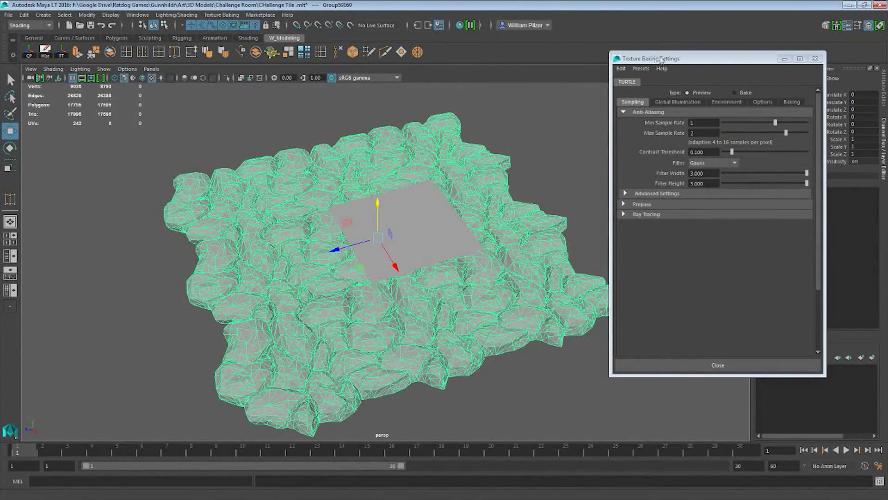
Display the Turtle Baking options in an enlarged settings window beside the mesh and set the type to Bake
{"action": "left_click_drag", "start_coordinate": [661, 59], "coordinate": [680, 56]}
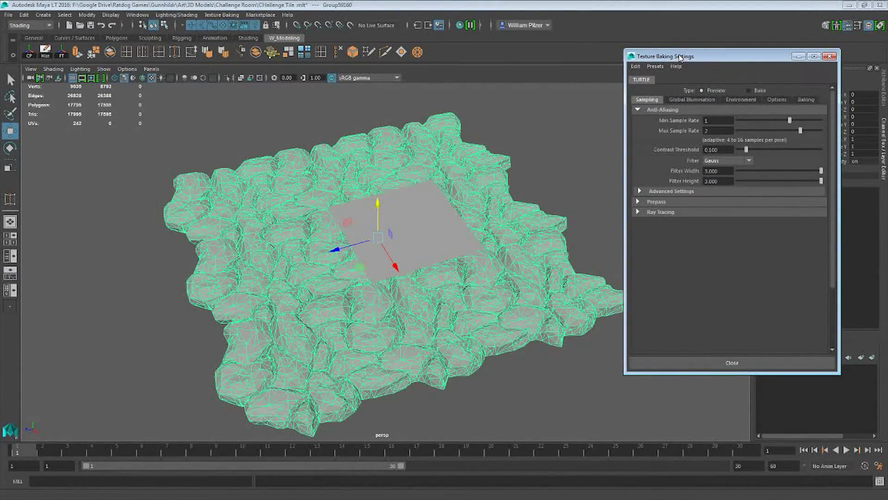
{"action": "left_click_drag", "start_coordinate": [679, 57], "coordinate": [504, 23]}
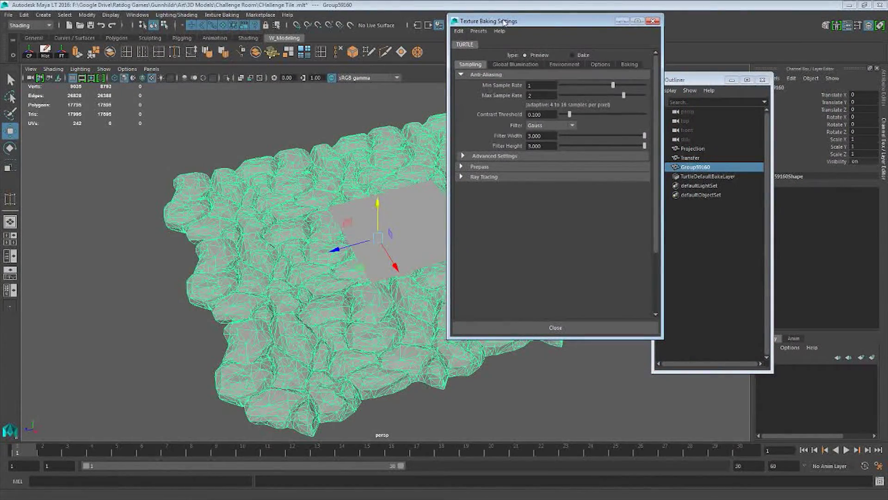
{"action": "left_click", "coordinate": [628, 65]}
{"action": "left_click_drag", "start_coordinate": [577, 23], "coordinate": [561, 21]}
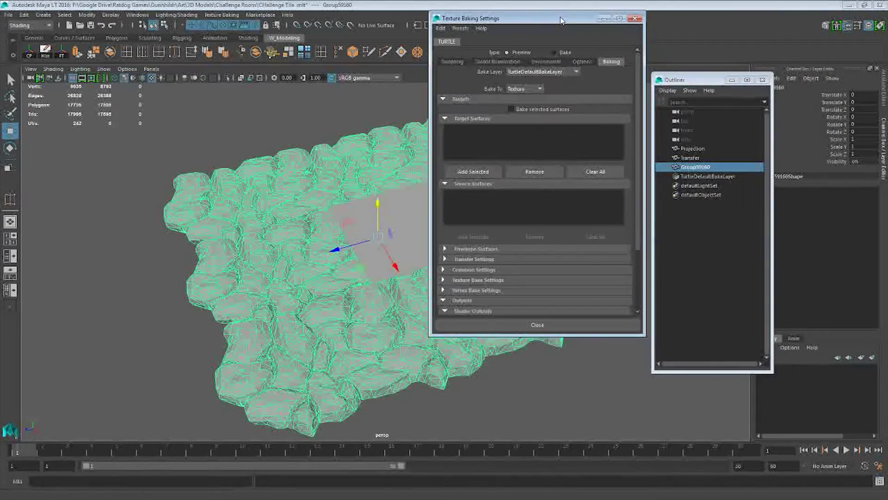
{"action": "left_click_drag", "start_coordinate": [649, 346], "coordinate": [747, 424]}
{"action": "left_click", "coordinate": [553, 52]}
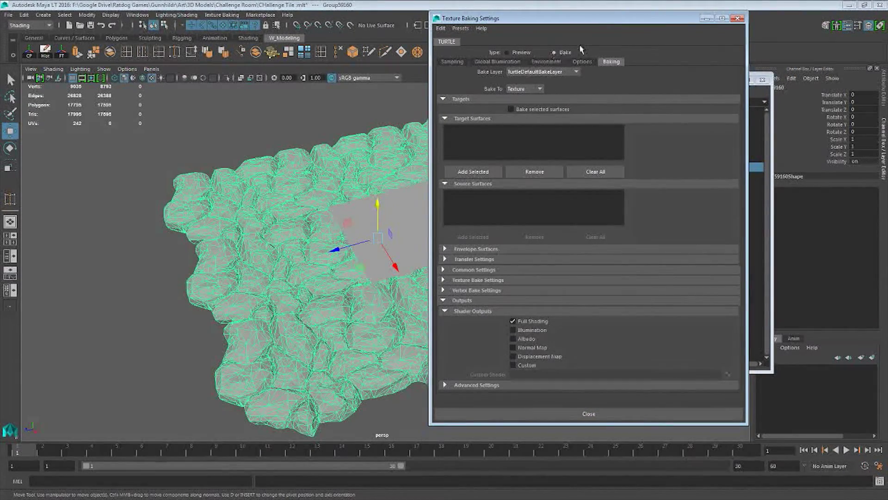
{"action": "left_click_drag", "start_coordinate": [642, 26], "coordinate": [649, 26]}
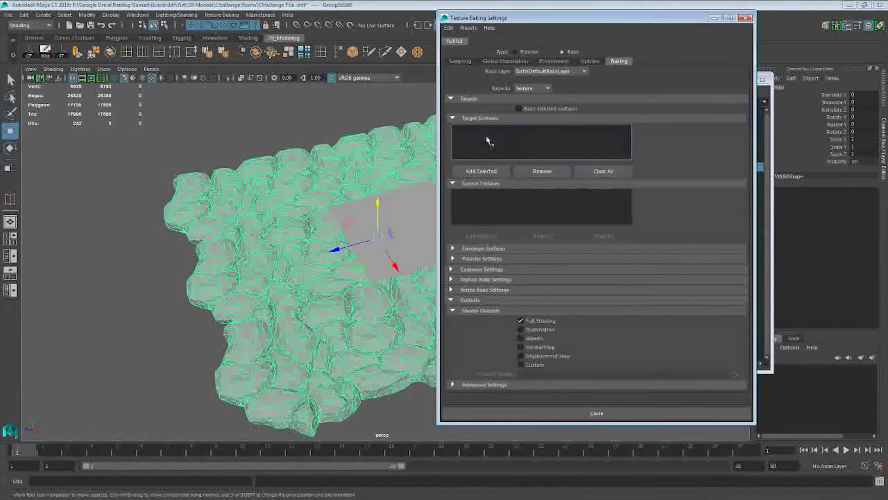
{"action": "left_click_drag", "start_coordinate": [575, 26], "coordinate": [699, 32]}
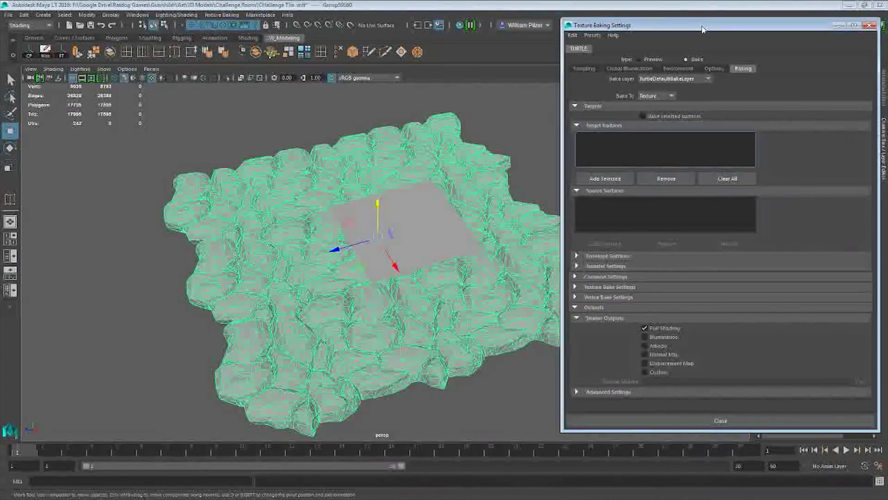
{"action": "left_click_drag", "start_coordinate": [560, 48], "coordinate": [605, 48]}
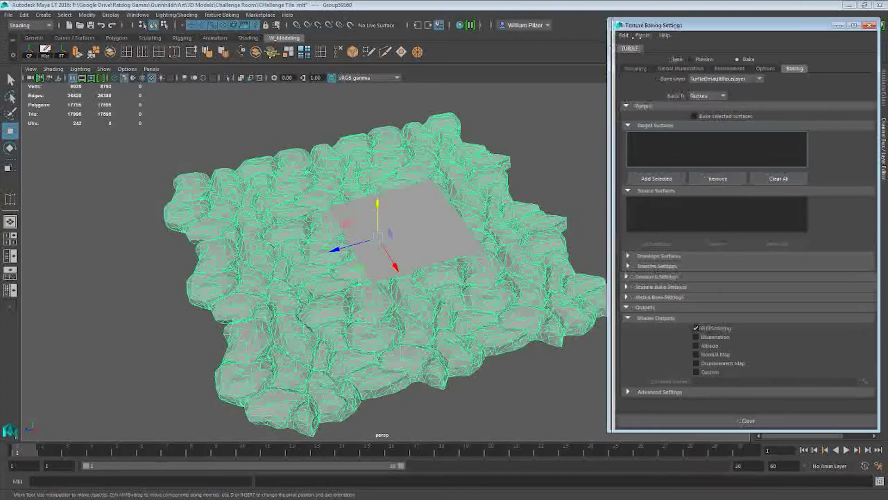
{"action": "left_click_drag", "start_coordinate": [695, 31], "coordinate": [665, 26]}
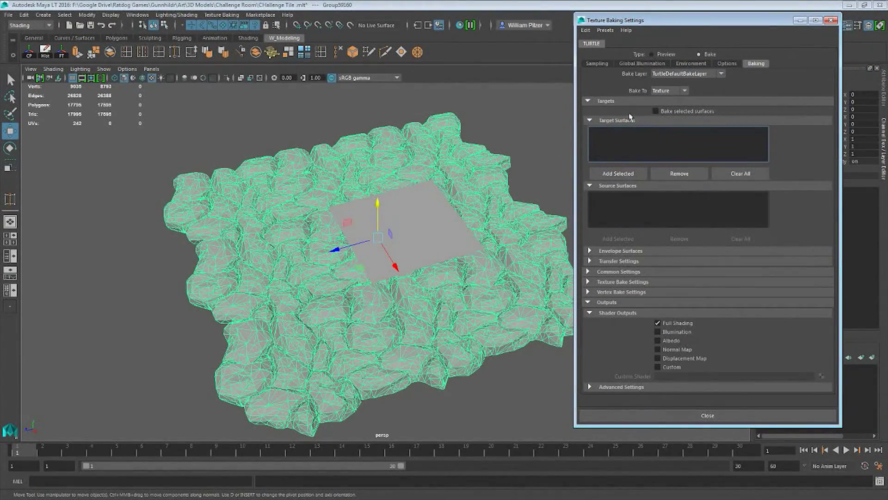
Examine the envelope surfaces and transfer settings for the bake, leaving only the transfer settings expanded
{"action": "left_click", "coordinate": [621, 251]}
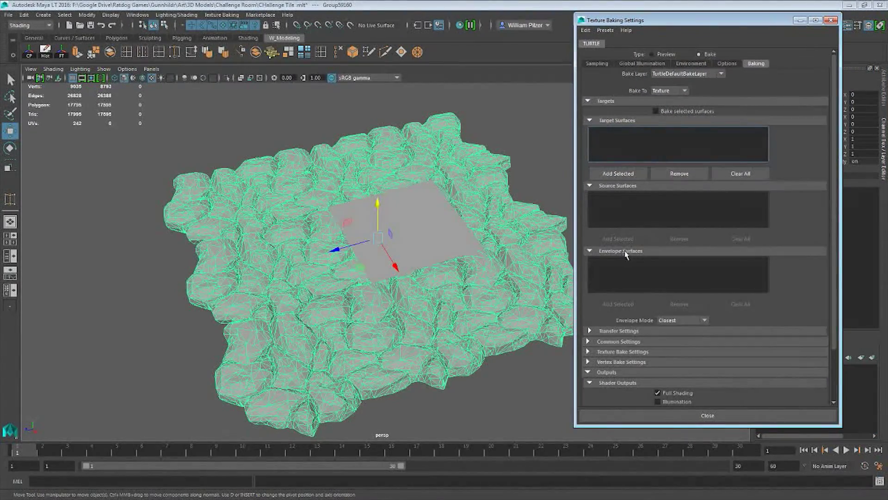
{"action": "scroll", "coordinate": [623, 250], "scroll_direction": "down", "scroll_amount": 3}
{"action": "left_click", "coordinate": [631, 275]}
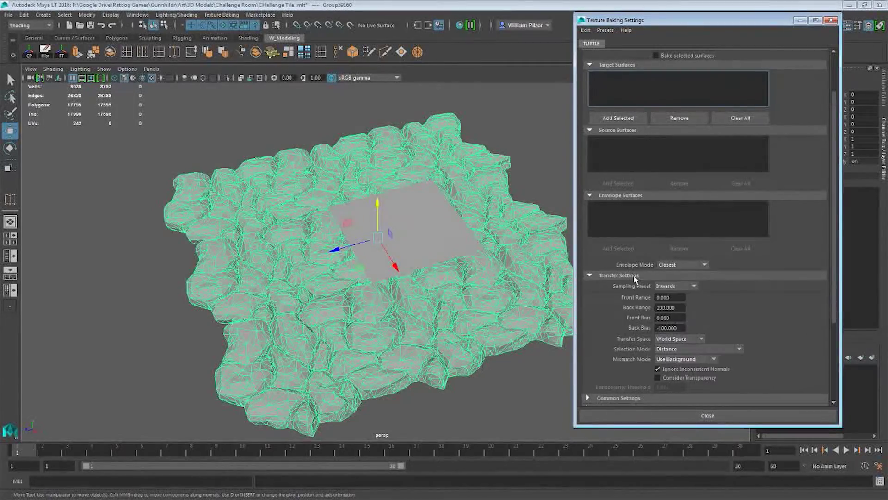
{"action": "left_click", "coordinate": [617, 196]}
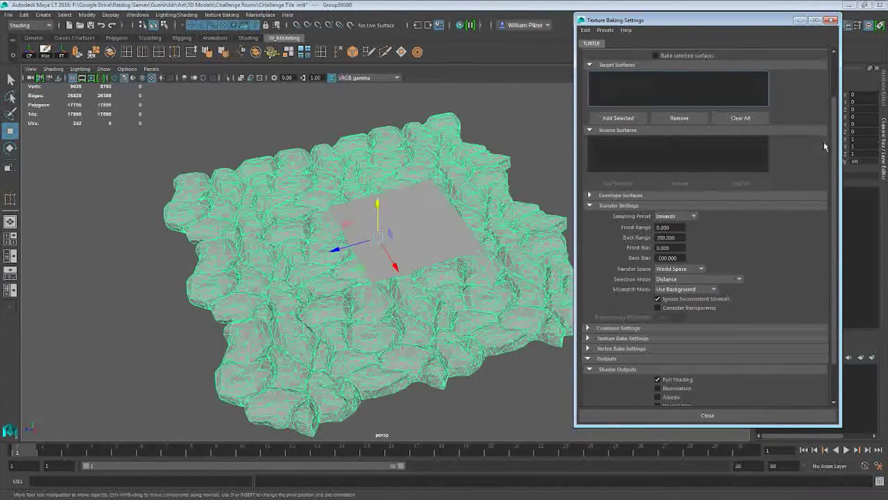
{"action": "left_click_drag", "start_coordinate": [835, 145], "coordinate": [833, 146]}
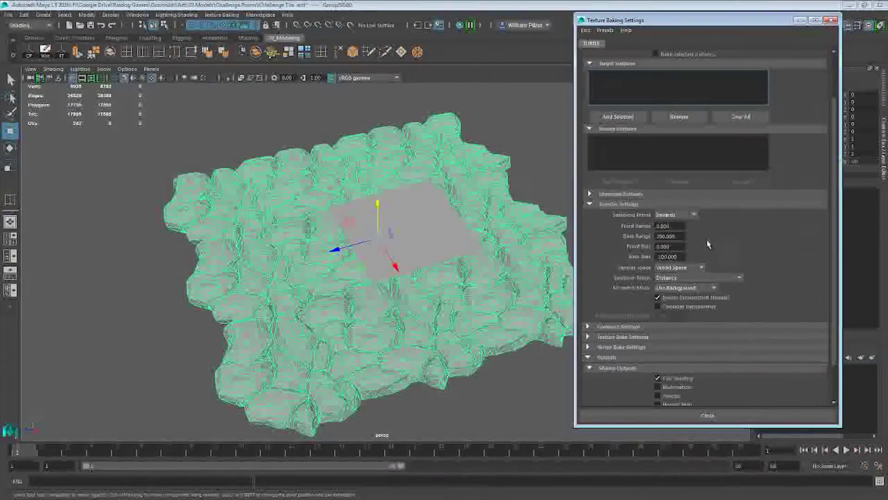
{"action": "scroll", "coordinate": [706, 245], "scroll_direction": "down", "scroll_amount": 1}
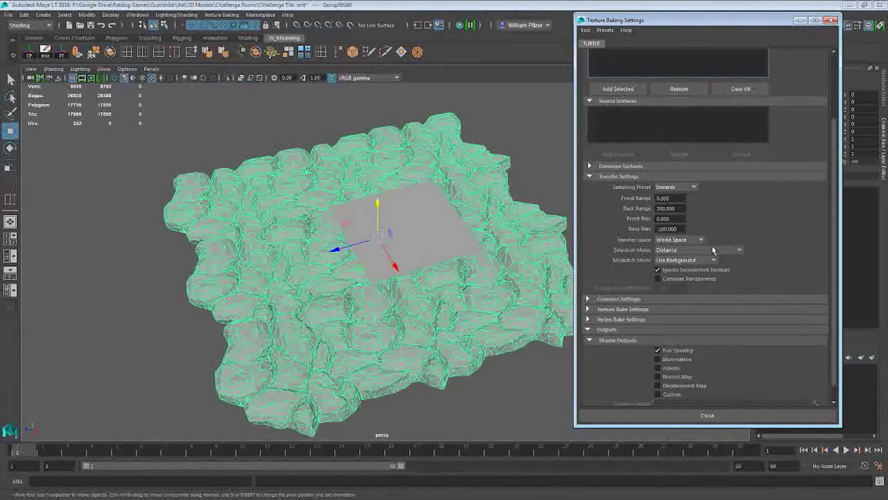
Set the baked texture's width and height to 4096 and choose the Challenge Room folder as its output directory
{"action": "left_click", "coordinate": [640, 310]}
{"action": "scroll", "coordinate": [680, 307], "scroll_direction": "down", "scroll_amount": 2}
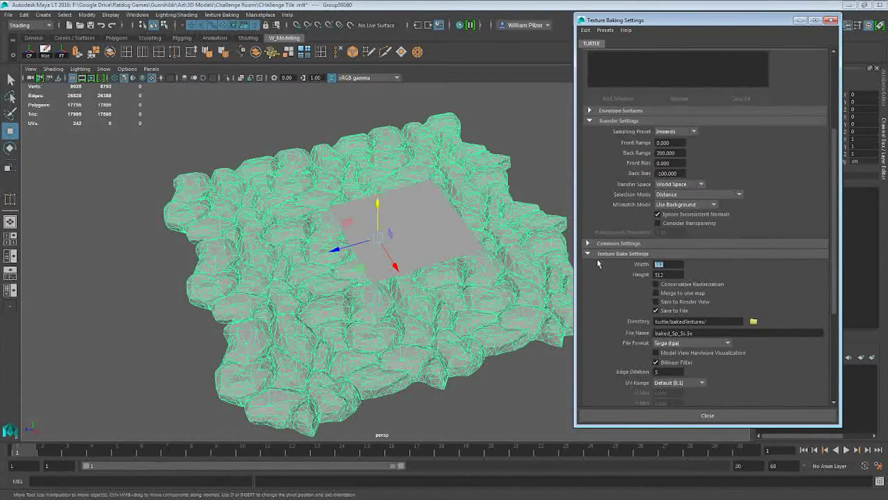
{"action": "type", "text": "40"}
{"action": "left_click_drag", "start_coordinate": [672, 276], "coordinate": [647, 276]}
{"action": "type", "text": "4096"}
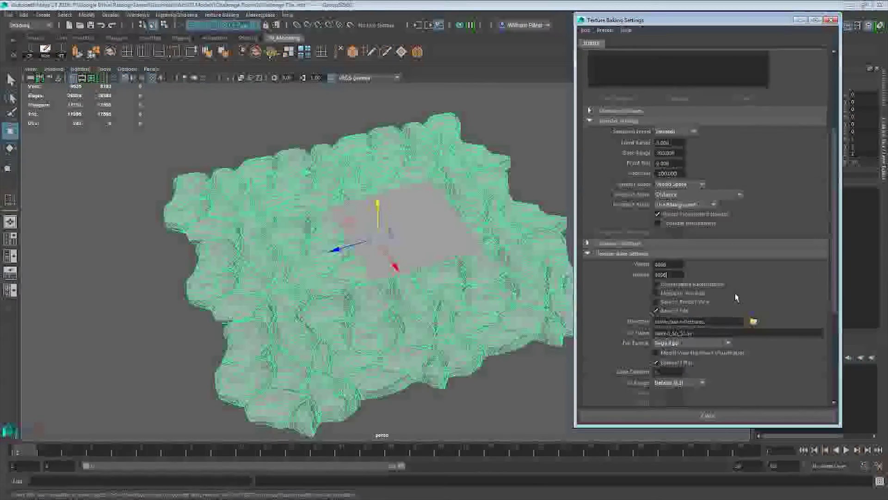
{"action": "left_click", "coordinate": [753, 321]}
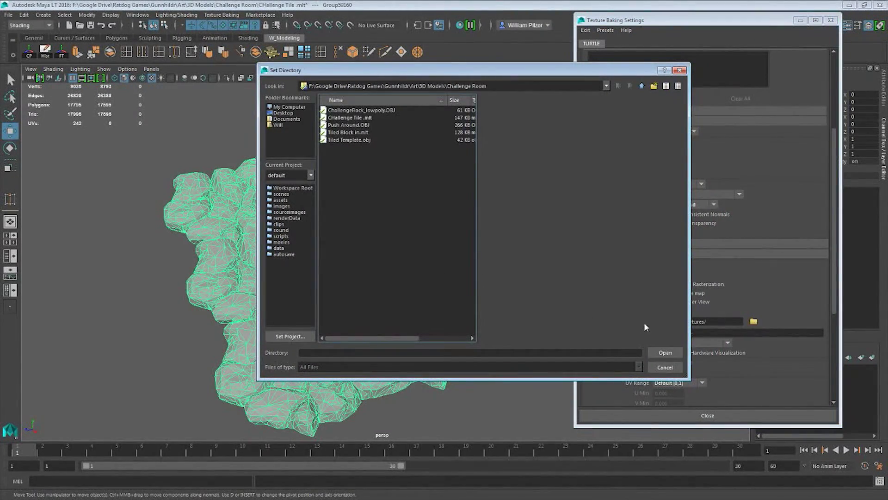
{"action": "left_click", "coordinate": [662, 353]}
Enable the Normal Map, Displacement Map and advanced Ambient outputs for the bake
{"action": "left_click_drag", "start_coordinate": [836, 295], "coordinate": [837, 367]}
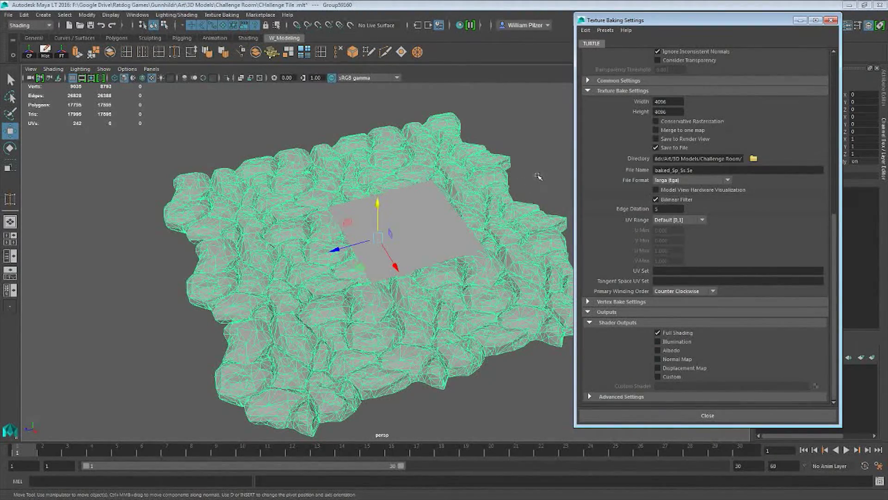
{"action": "left_click_drag", "start_coordinate": [546, 178], "coordinate": [535, 181], "text": "alt"}
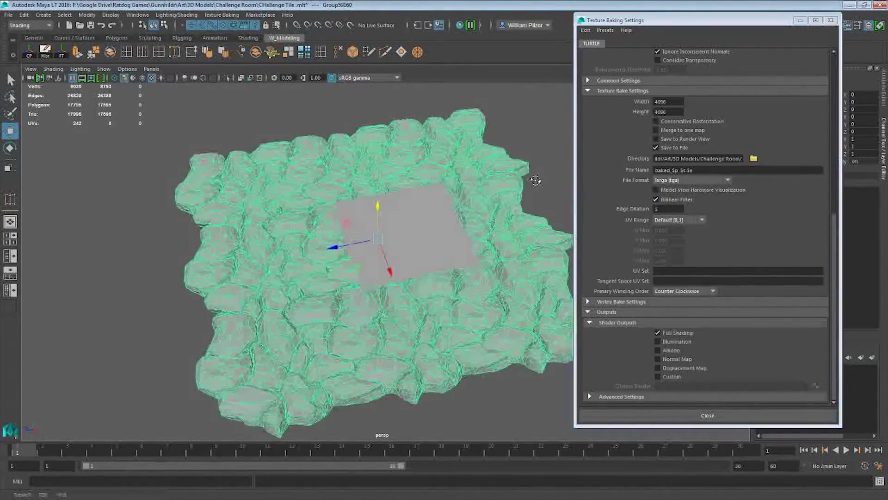
{"action": "left_click", "coordinate": [661, 335]}
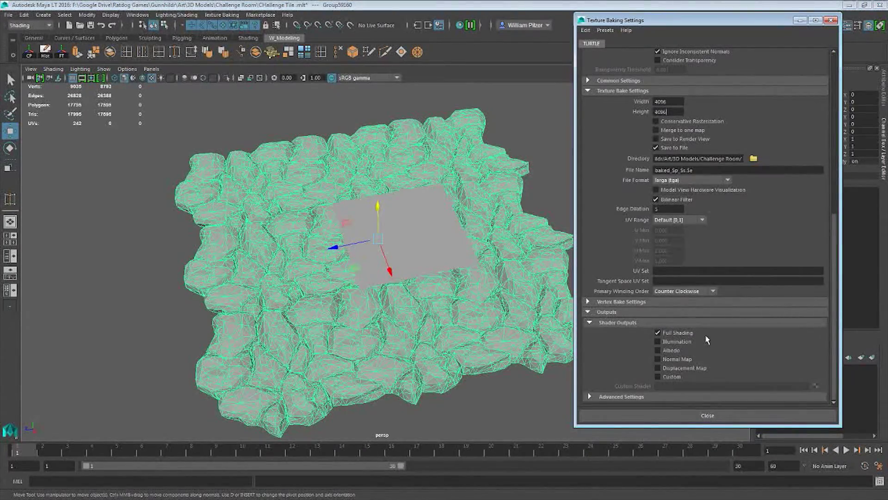
{"action": "left_click", "coordinate": [658, 359]}
{"action": "left_click", "coordinate": [660, 367]}
{"action": "left_click", "coordinate": [638, 397]}
{"action": "scroll", "coordinate": [720, 334], "scroll_direction": "down", "scroll_amount": 3}
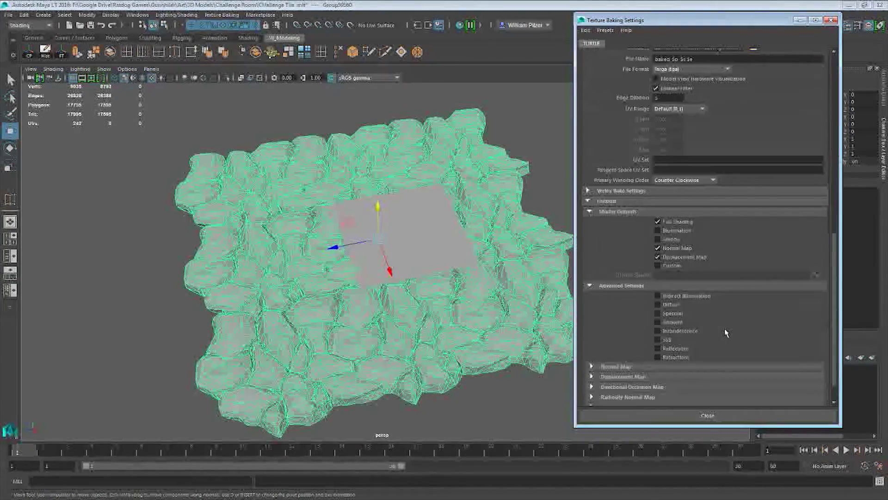
{"action": "left_click", "coordinate": [659, 321]}
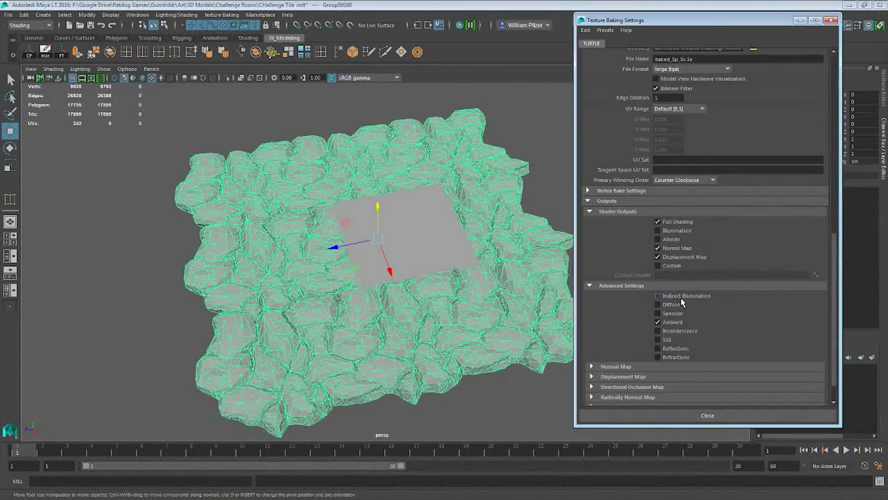
{"action": "left_click", "coordinate": [703, 350]}
Examine the Normal Map and Directional Occlusion Map options among the advanced bake outputs
{"action": "scroll", "coordinate": [684, 351], "scroll_direction": "down", "scroll_amount": 1}
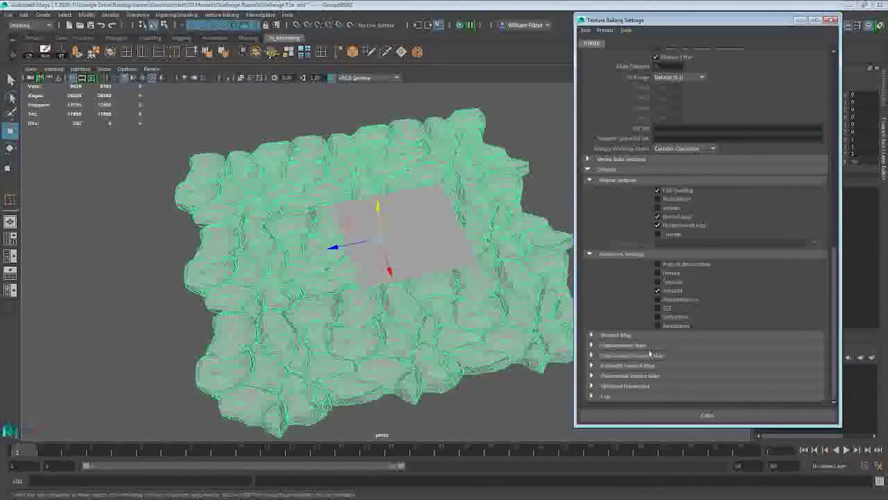
{"action": "left_click", "coordinate": [636, 349]}
{"action": "scroll", "coordinate": [735, 330], "scroll_direction": "down", "scroll_amount": 3}
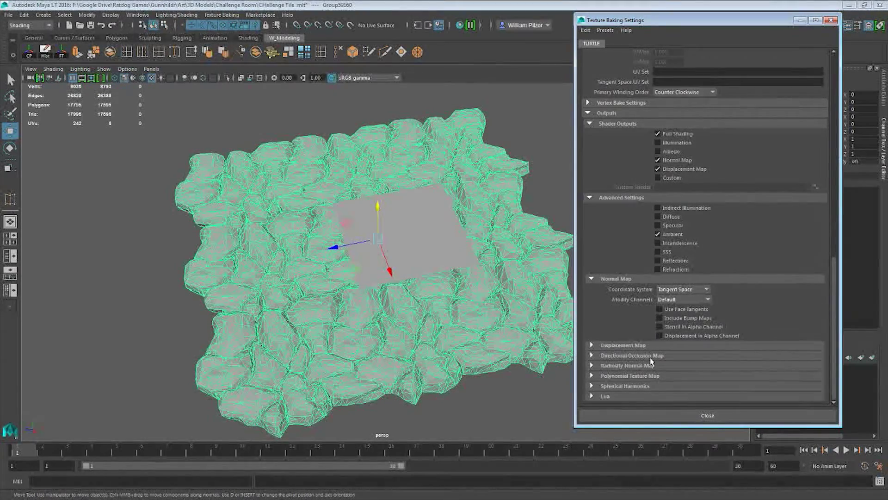
{"action": "left_click", "coordinate": [632, 355]}
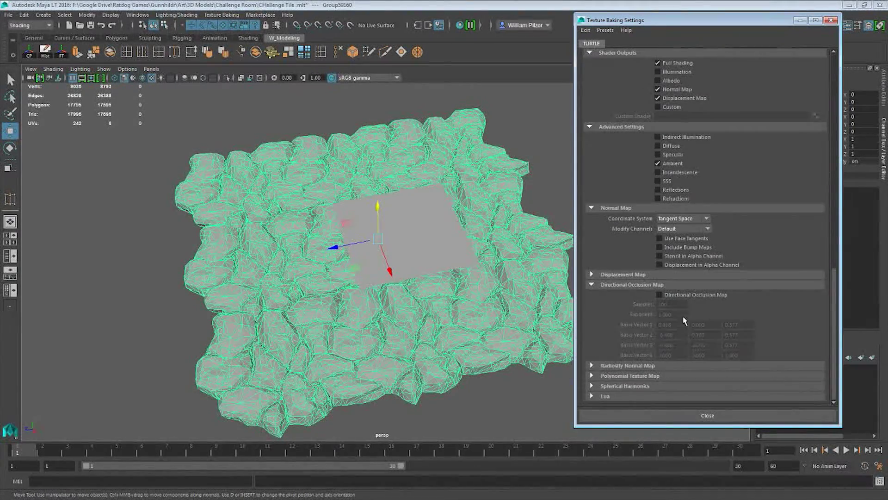
{"action": "left_click", "coordinate": [671, 285]}
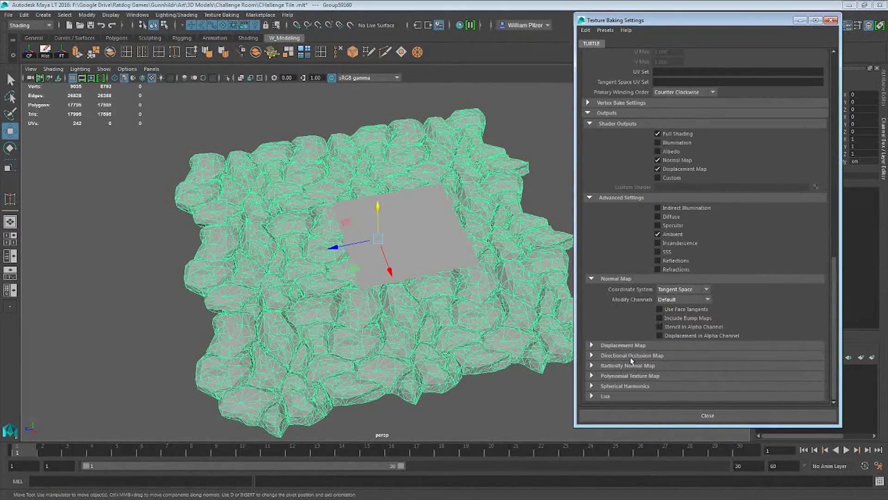
Collapse the texture bake and advanced output sections of the bake settings and return to the surface lists
{"action": "scroll", "coordinate": [657, 315], "scroll_direction": "up", "scroll_amount": 10}
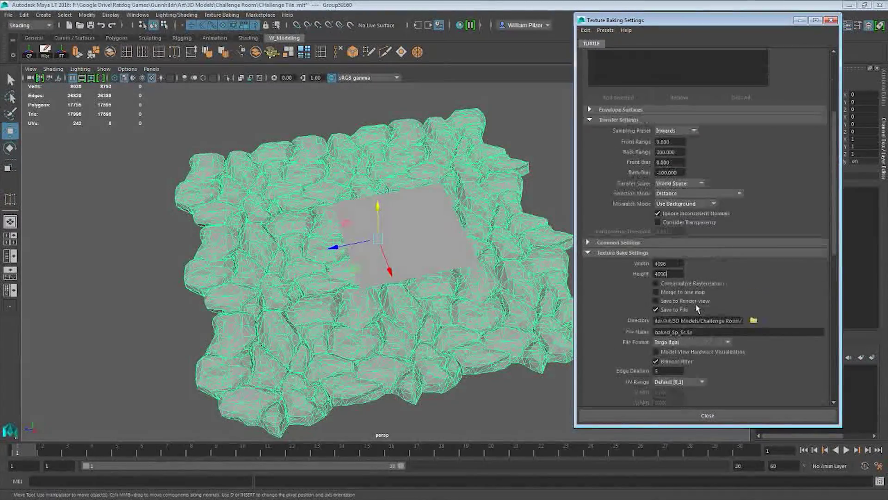
{"action": "left_click", "coordinate": [647, 252]}
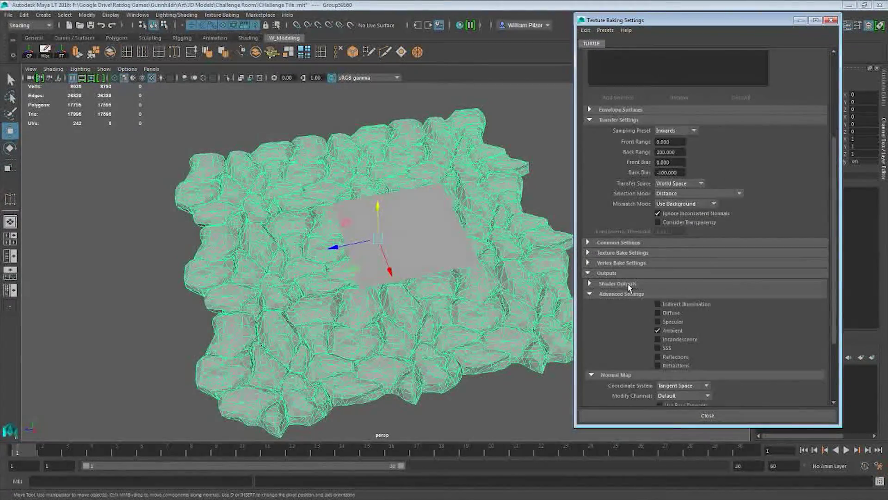
{"action": "left_click", "coordinate": [633, 296]}
{"action": "scroll", "coordinate": [666, 276], "scroll_direction": "up", "scroll_amount": 2}
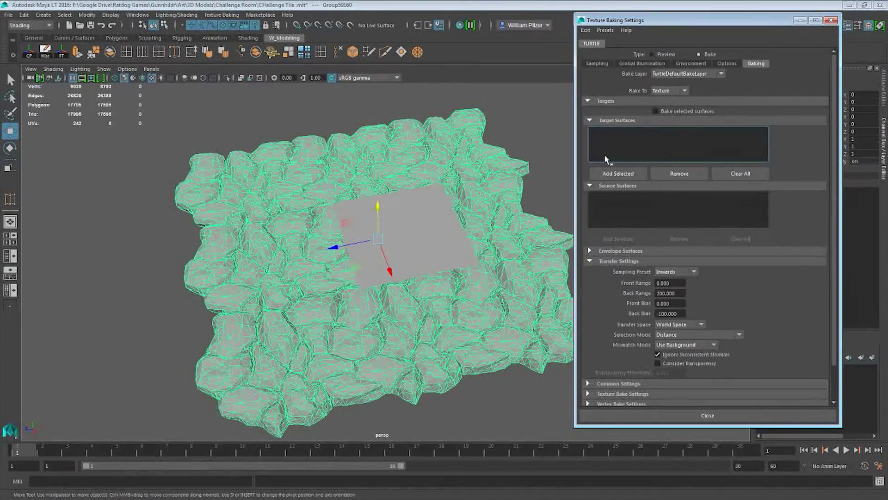
Add the Transfer plane as the bake's target surface and the combined rock mesh as its source surface
{"action": "left_click_drag", "start_coordinate": [479, 226], "coordinate": [546, 185], "text": "alt"}
{"action": "left_click", "coordinate": [433, 243]}
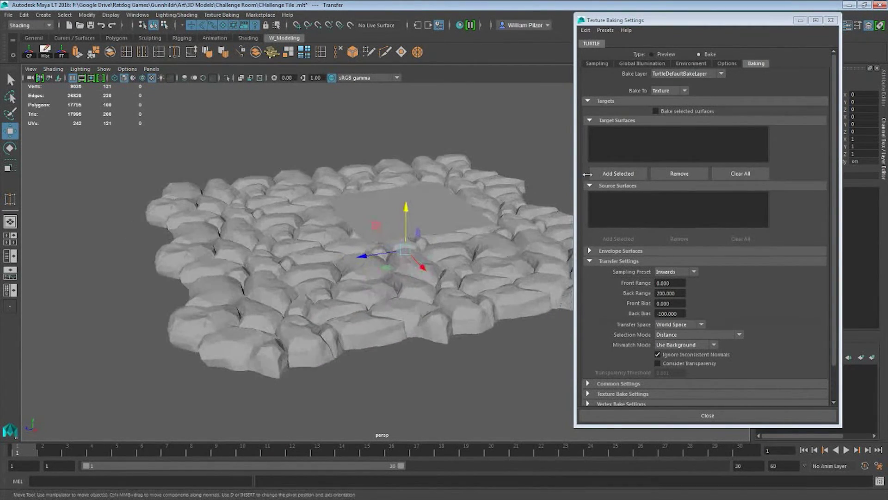
{"action": "left_click", "coordinate": [631, 174]}
{"action": "left_click_drag", "start_coordinate": [492, 209], "coordinate": [515, 218], "text": "alt"}
{"action": "left_click", "coordinate": [518, 220]}
{"action": "left_click", "coordinate": [631, 239]}
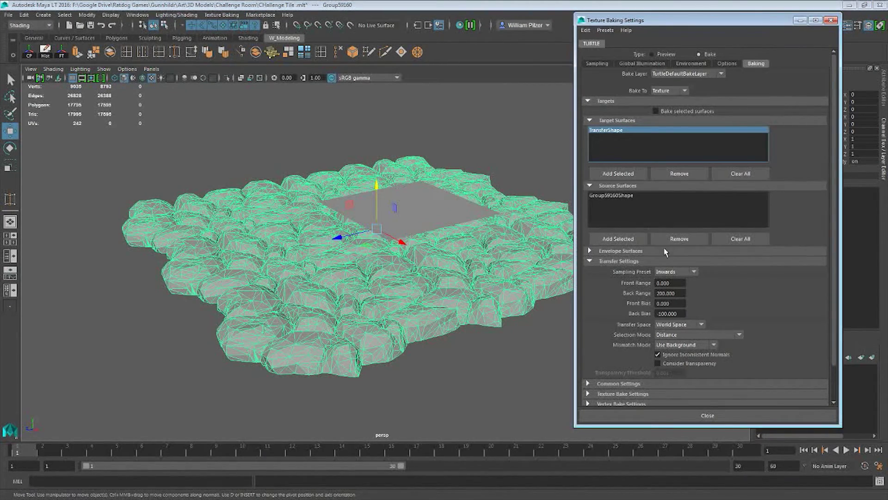
Preview the rock mesh with smoothing and restore its unsmoothed display
{"action": "key", "text": "3"}
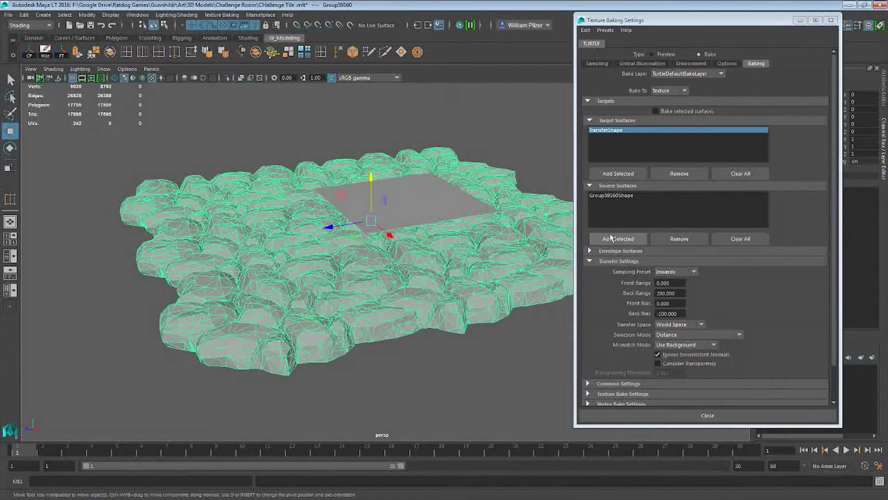
{"action": "left_click_drag", "start_coordinate": [508, 184], "coordinate": [442, 182], "text": "alt"}
{"action": "key", "text": "1"}
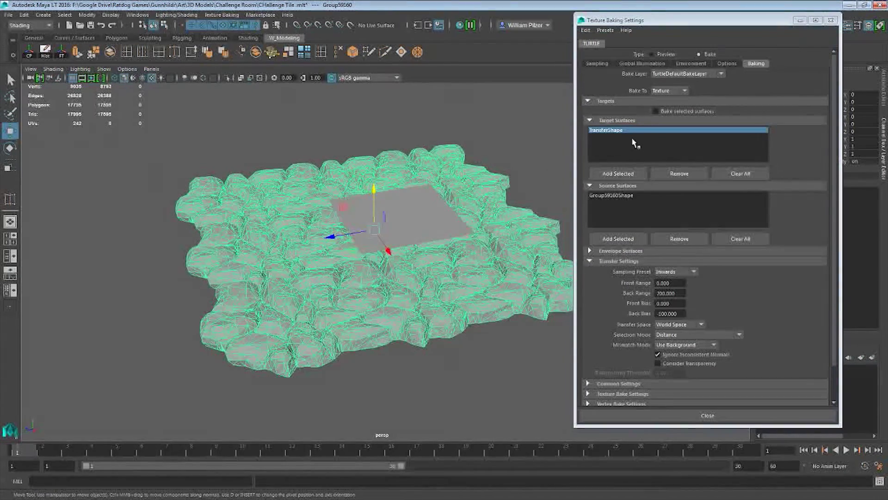
{"action": "left_click", "coordinate": [726, 65]}
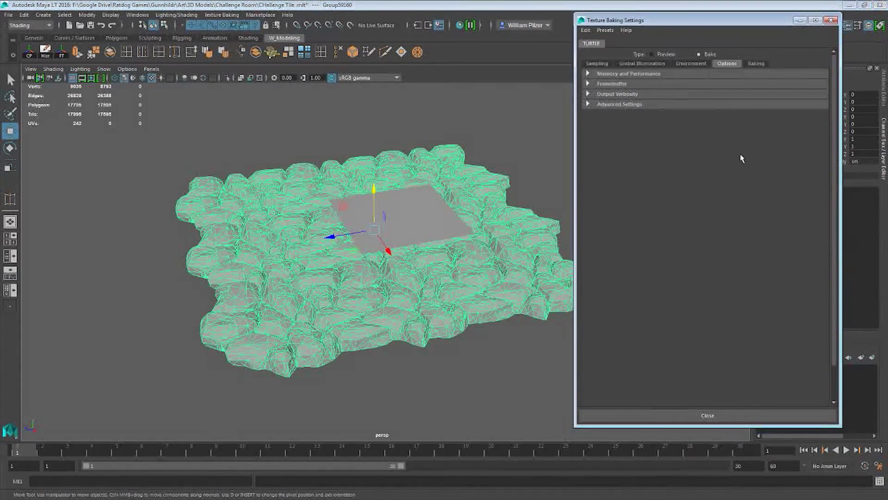
{"action": "left_click", "coordinate": [642, 64]}
{"action": "left_click", "coordinate": [596, 64]}
{"action": "left_click", "coordinate": [726, 64]}
{"action": "left_click", "coordinate": [756, 64]}
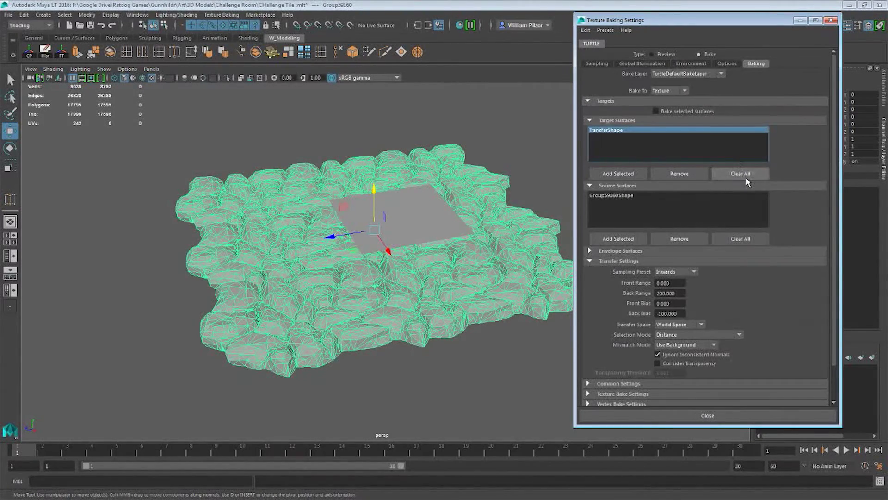
Lower the Projection plane slightly toward the rocks and add it as the bake's envelope surface
{"action": "scroll", "coordinate": [786, 180], "scroll_direction": "down", "scroll_amount": 1}
{"action": "left_click", "coordinate": [675, 224]}
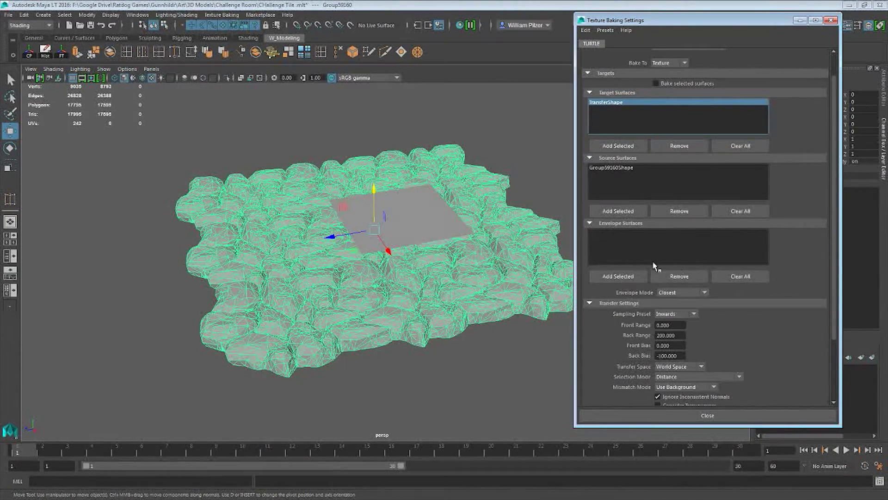
{"action": "left_click", "coordinate": [433, 214]}
{"action": "left_click_drag", "start_coordinate": [433, 214], "coordinate": [541, 236], "text": "alt"}
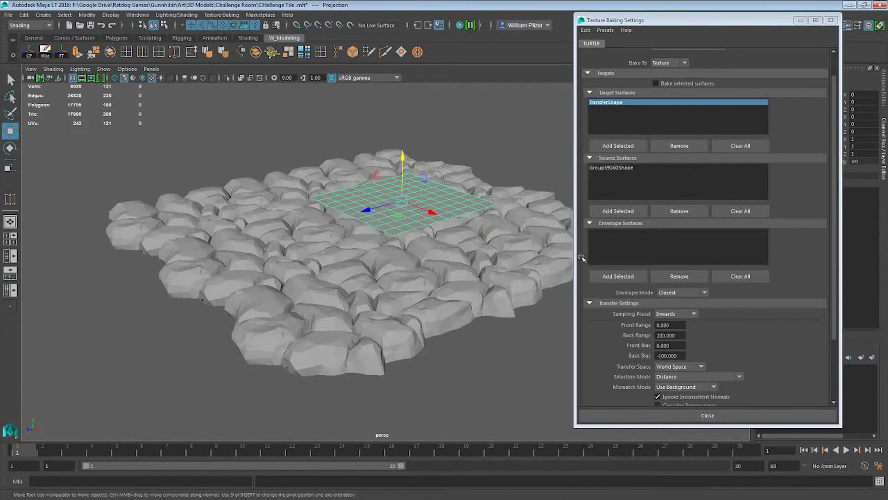
{"action": "left_click_drag", "start_coordinate": [482, 213], "coordinate": [495, 206], "text": "alt"}
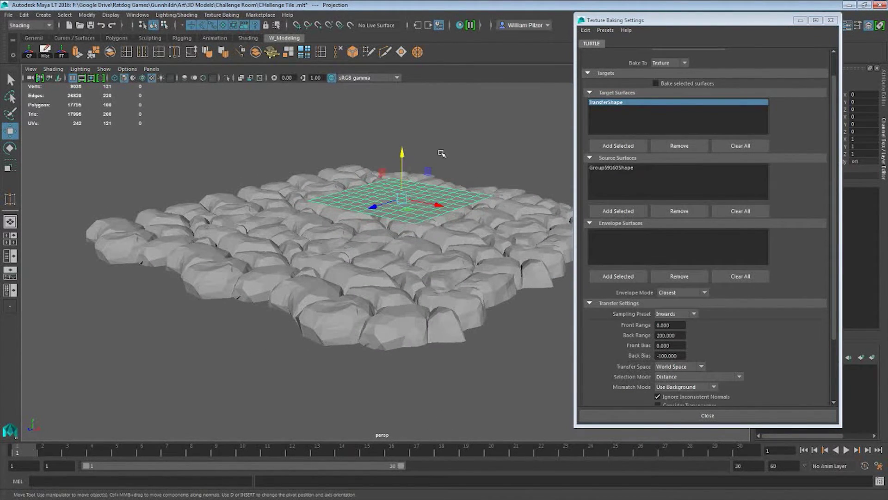
{"action": "left_click_drag", "start_coordinate": [405, 155], "coordinate": [405, 161]}
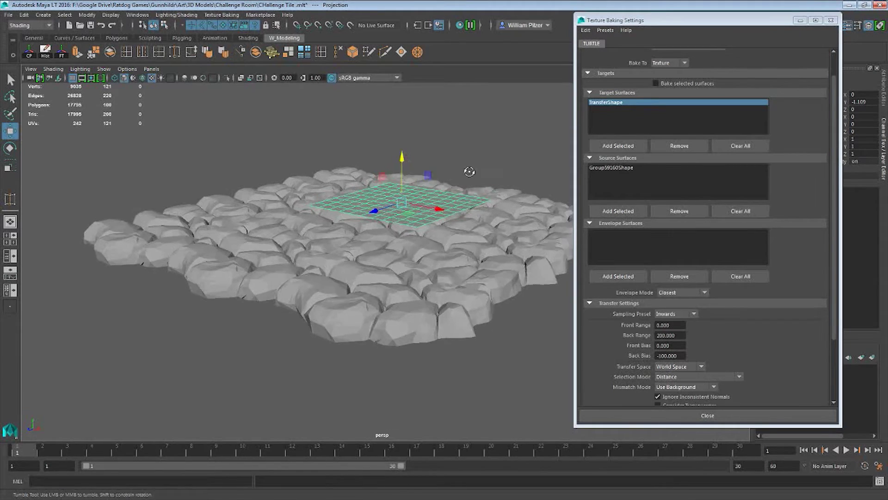
{"action": "left_click", "coordinate": [632, 277]}
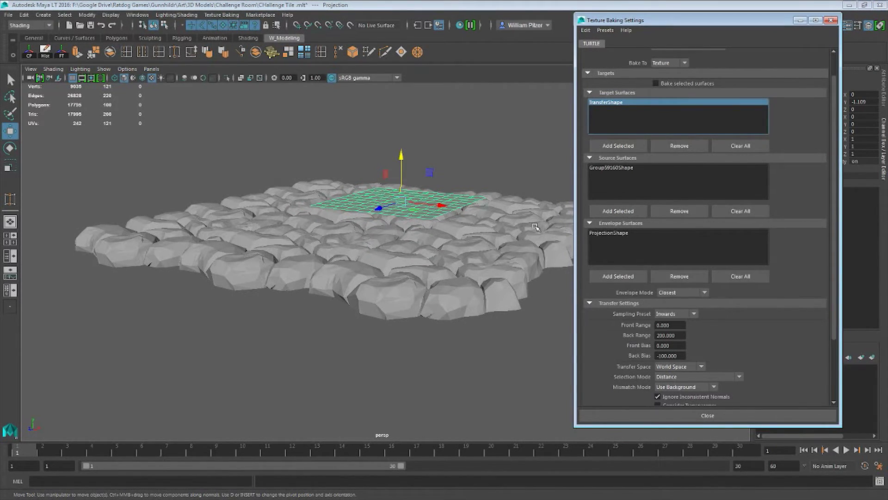
{"action": "left_click_drag", "start_coordinate": [492, 168], "coordinate": [500, 195], "text": "alt"}
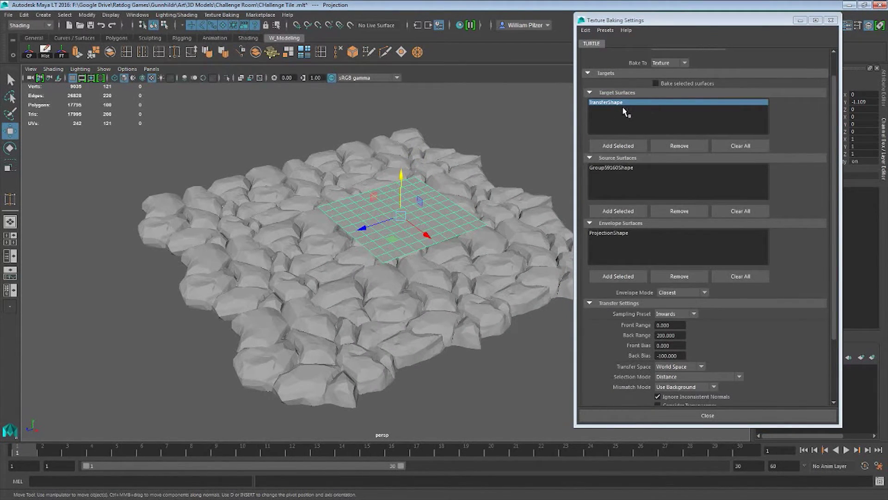
Review the transfer plane, source surface and advanced output settings for the bake, and close the texture baking settings
{"action": "left_click_drag", "start_coordinate": [551, 203], "coordinate": [549, 161], "text": "alt"}
{"action": "left_click", "coordinate": [424, 233]}
{"action": "left_click_drag", "start_coordinate": [467, 165], "coordinate": [439, 221], "text": "alt"}
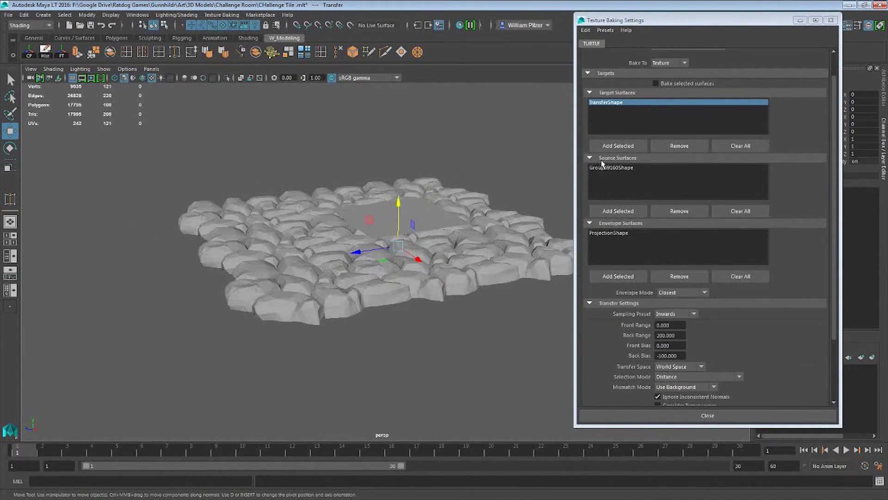
{"action": "left_click", "coordinate": [606, 167]}
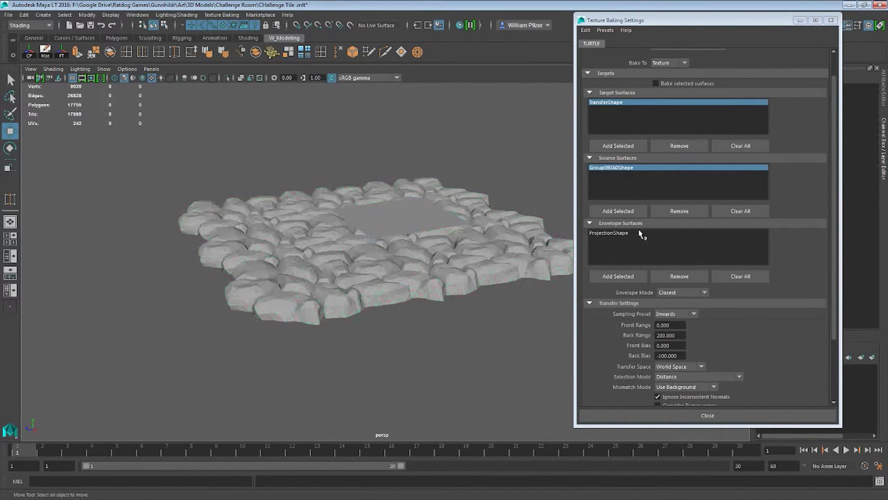
{"action": "scroll", "coordinate": [741, 254], "scroll_direction": "down", "scroll_amount": 3}
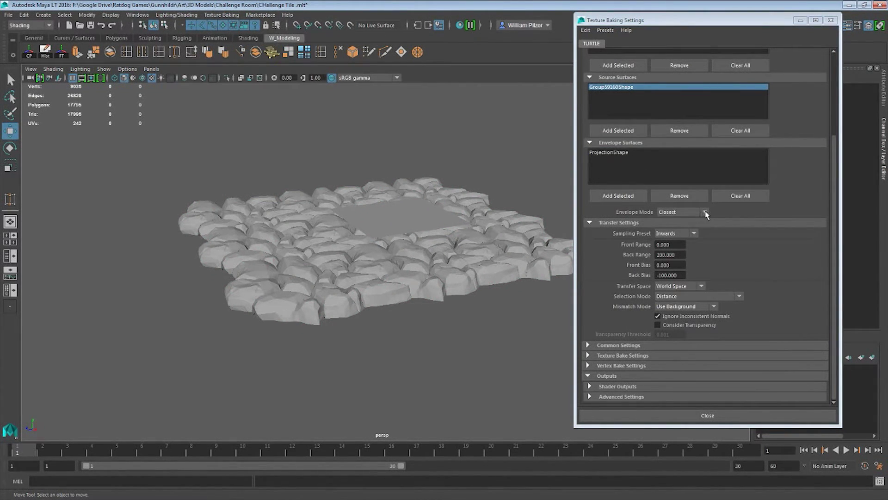
{"action": "left_click", "coordinate": [835, 229]}
{"action": "left_click", "coordinate": [642, 396]}
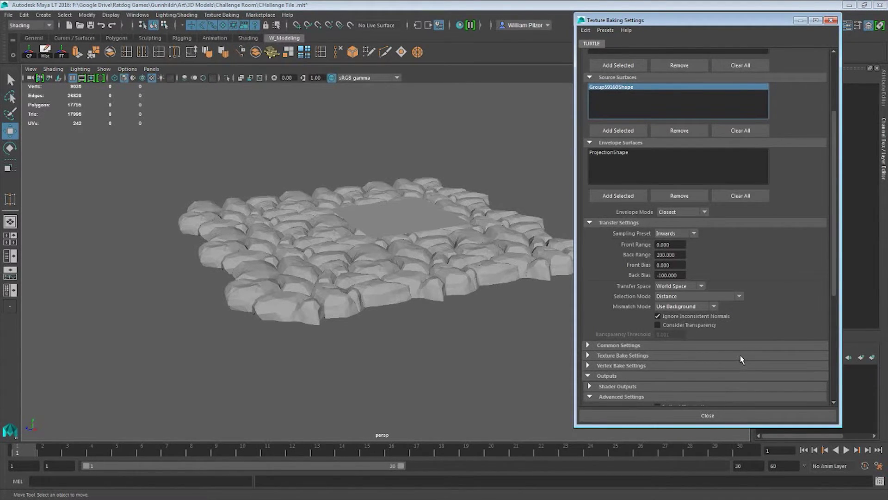
{"action": "scroll", "coordinate": [740, 359], "scroll_direction": "down", "scroll_amount": 5}
{"action": "left_click", "coordinate": [720, 415]}
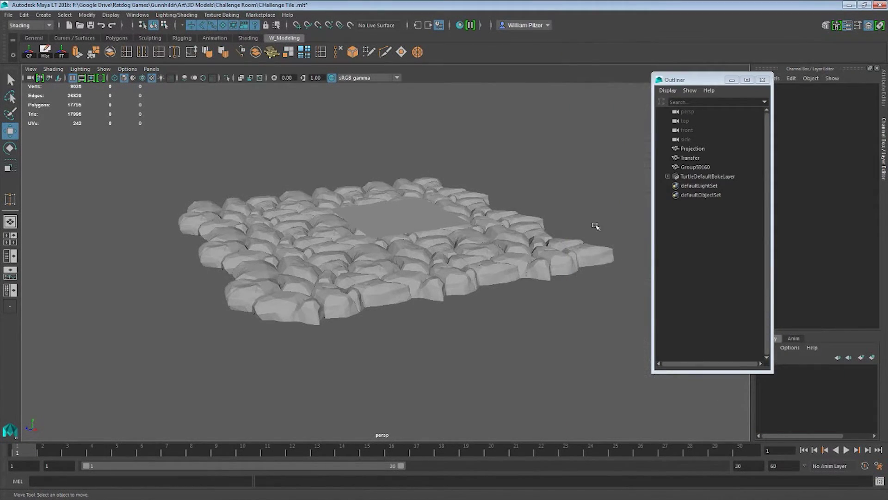
Move the Outliner farther away from the rock model and bring up the texture baking commands
{"action": "left_click_drag", "start_coordinate": [596, 226], "coordinate": [588, 206], "text": "alt"}
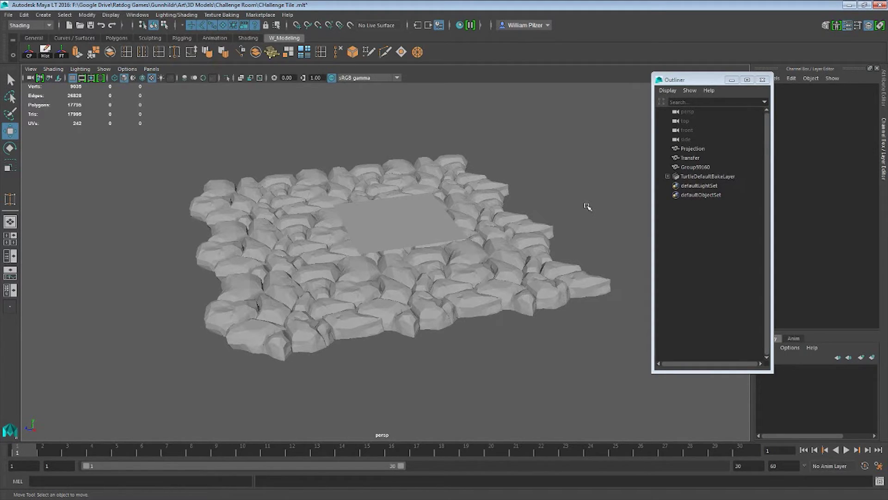
{"action": "left_click_drag", "start_coordinate": [694, 80], "coordinate": [717, 44]}
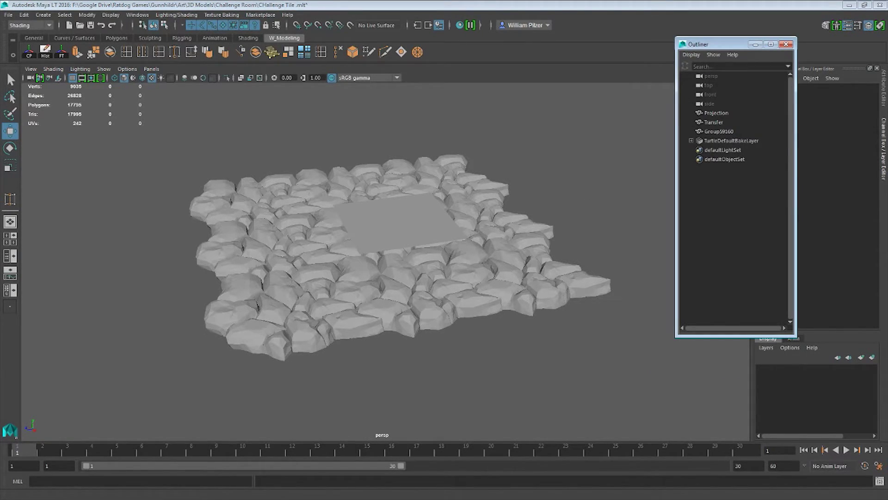
{"action": "left_click", "coordinate": [222, 15]}
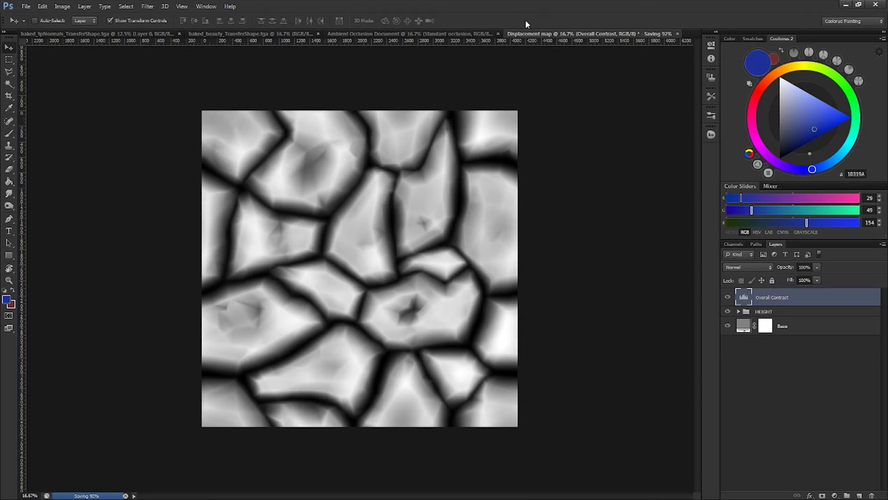
Switch to Photoshop and view the baked TGA files in the Challenge Room folder without opening any
{"action": "left_click", "coordinate": [27, 7]}
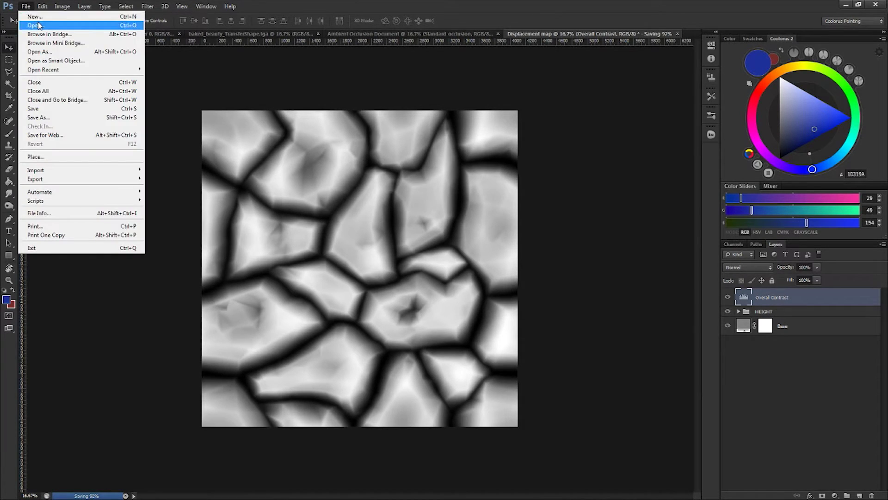
{"action": "left_click", "coordinate": [36, 25]}
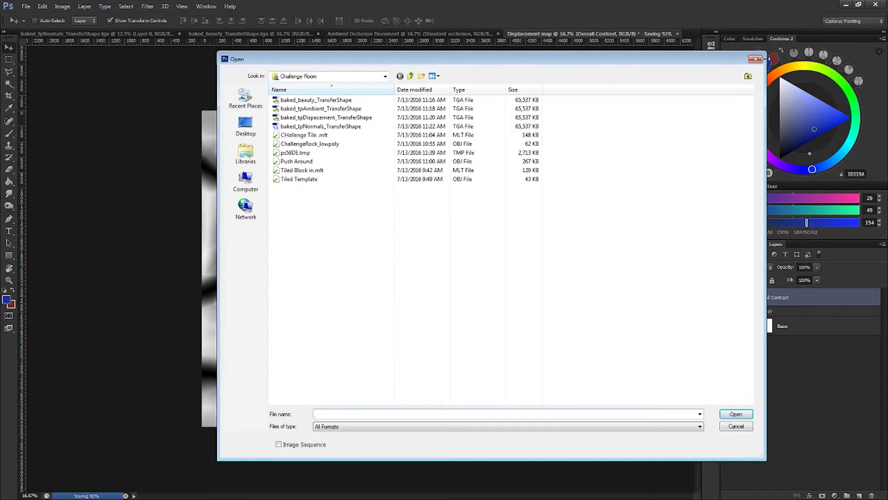
{"action": "left_click", "coordinate": [756, 58]}
Bring up the baked_tpNormals_TransferShape image and duplicate its normal map layer
{"action": "left_click", "coordinate": [166, 33]}
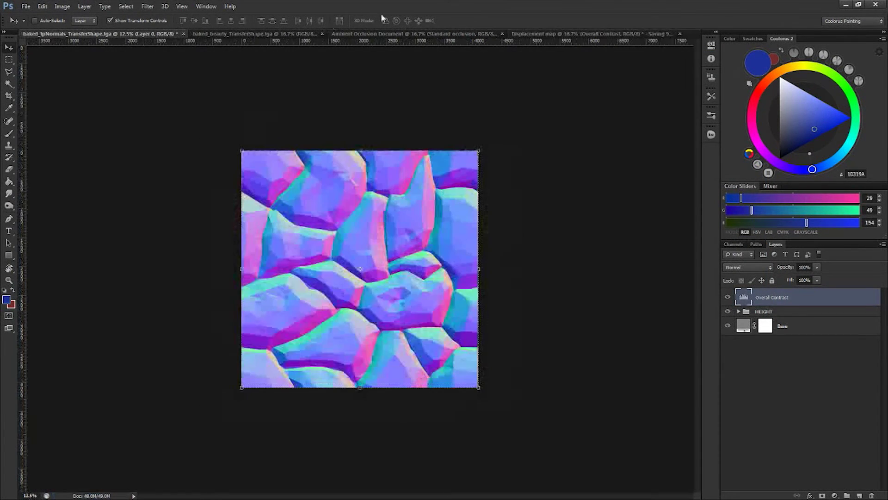
{"action": "right_click", "coordinate": [803, 308]}
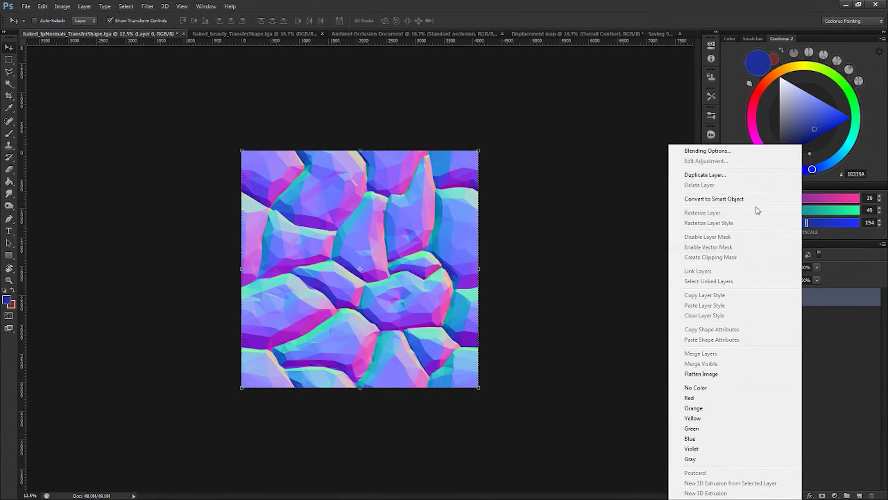
{"action": "left_click", "coordinate": [751, 178]}
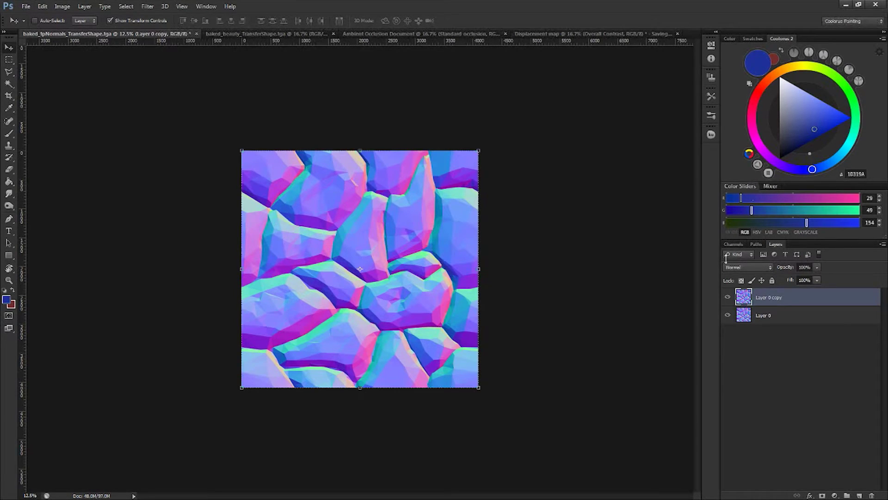
Add an empty layer directly above the original normal map layer and set the Paint Bucket's foreground colour to dark gray 333333
{"action": "left_click", "coordinate": [796, 317]}
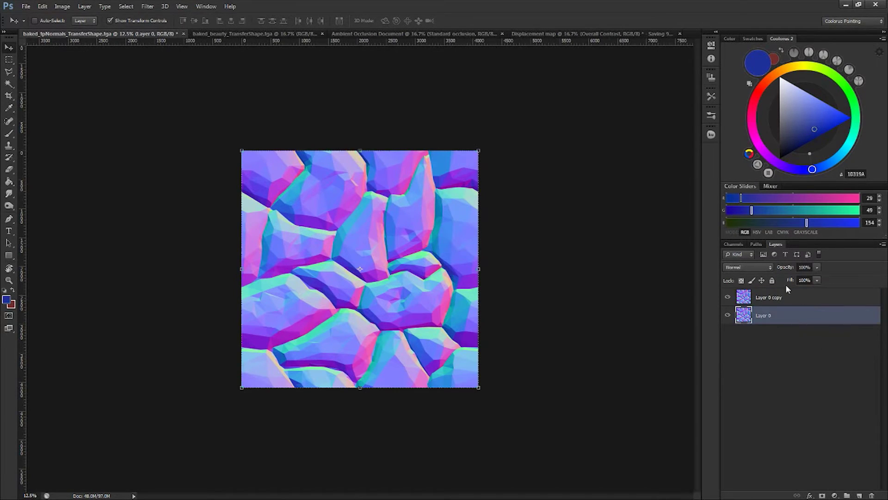
{"action": "left_click", "coordinate": [859, 495]}
{"action": "key", "text": "g"}
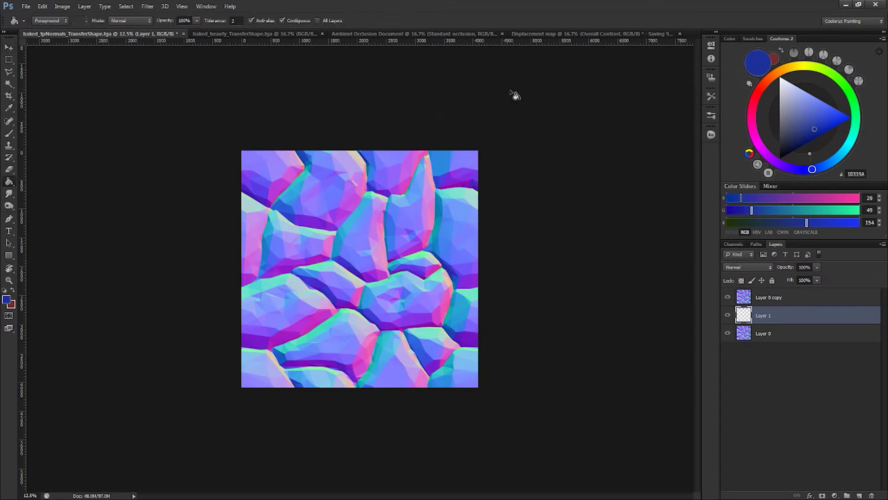
{"action": "mouse_move", "coordinate": [777, 118]}
{"action": "left_mouse_down"}
{"action": "mouse_move", "coordinate": [770, 135]}
{"action": "mouse_move", "coordinate": [779, 142]}
{"action": "left_mouse_up"}
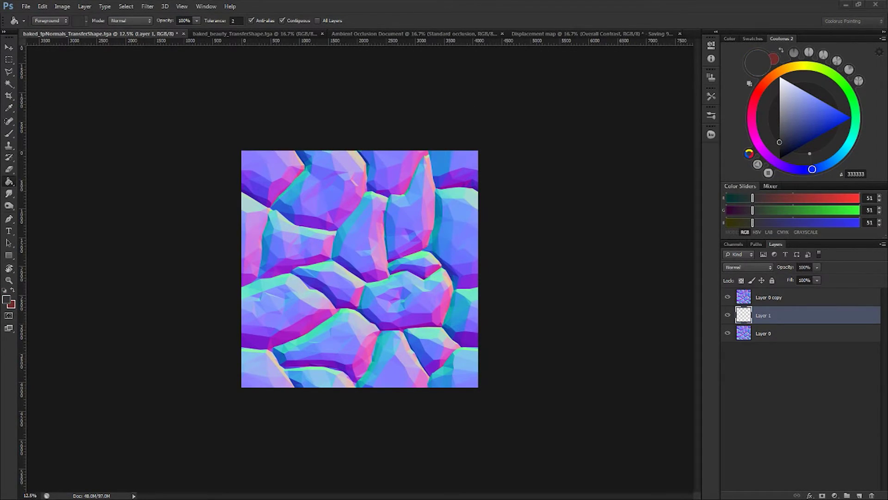
Switch to Unity and locate the material used by the Center object of Teleporter_ChallengeRoom
{"action": "key", "text": "alt+Tab"}
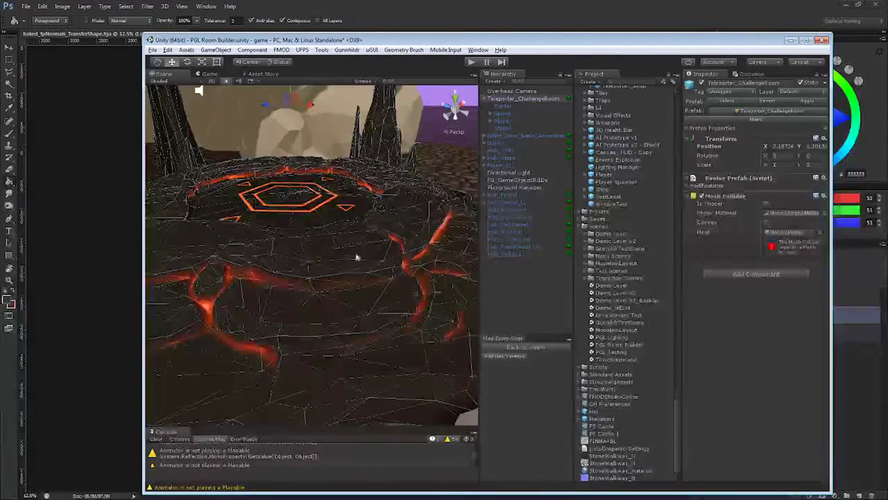
{"action": "left_click", "coordinate": [517, 114]}
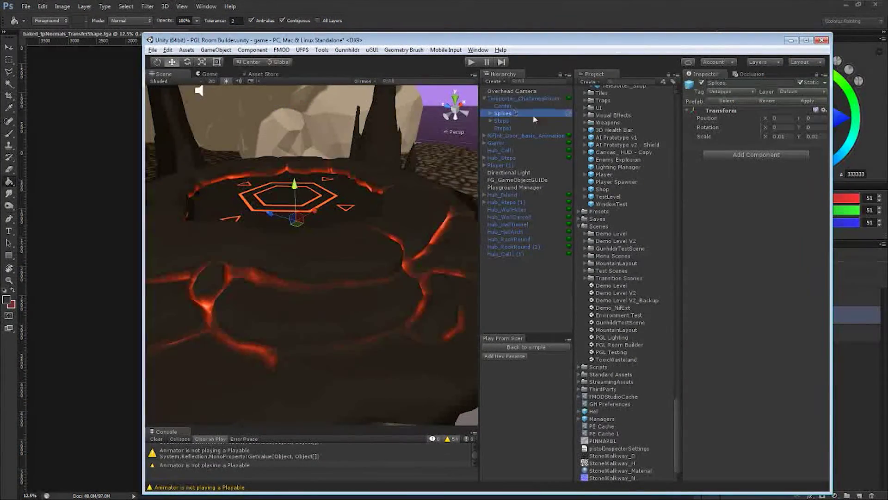
{"action": "left_click", "coordinate": [619, 470]}
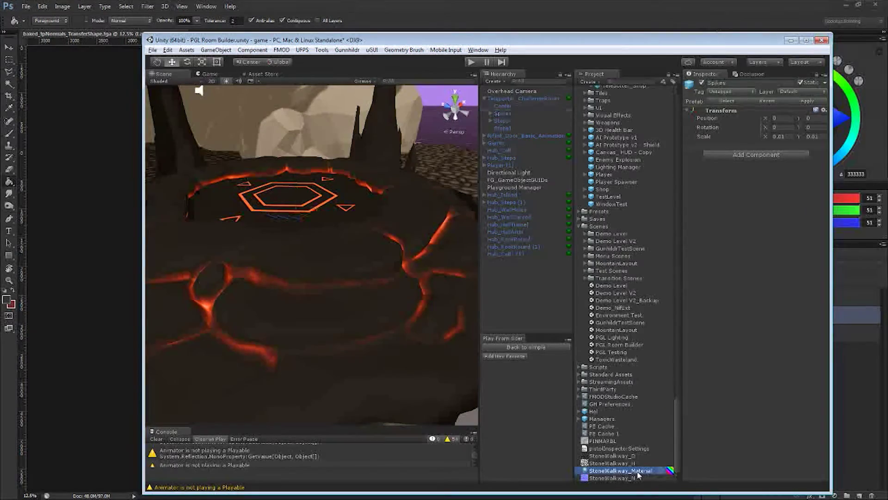
{"action": "left_click", "coordinate": [361, 266]}
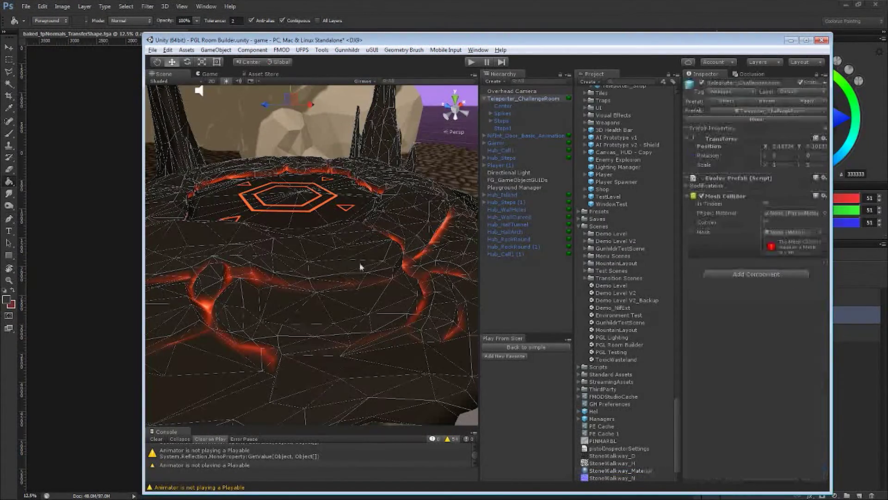
{"action": "left_click", "coordinate": [511, 107]}
{"action": "left_click", "coordinate": [777, 227]}
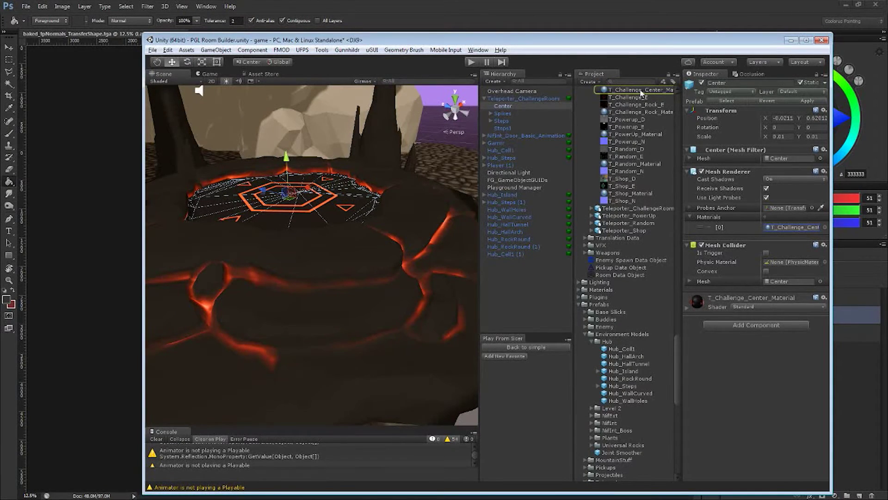
Look up the albedo colour of T_Challenge_Center_Material and return to Photoshop
{"action": "left_click", "coordinate": [641, 91]}
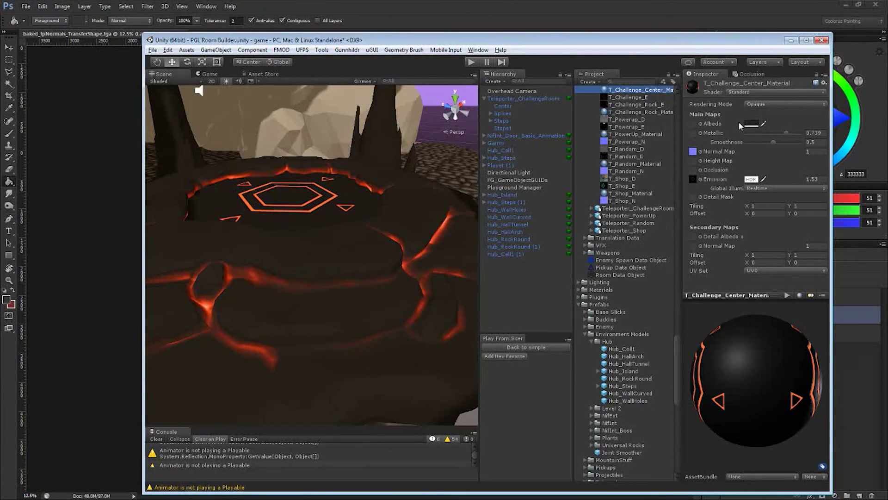
{"action": "left_click", "coordinate": [746, 123]}
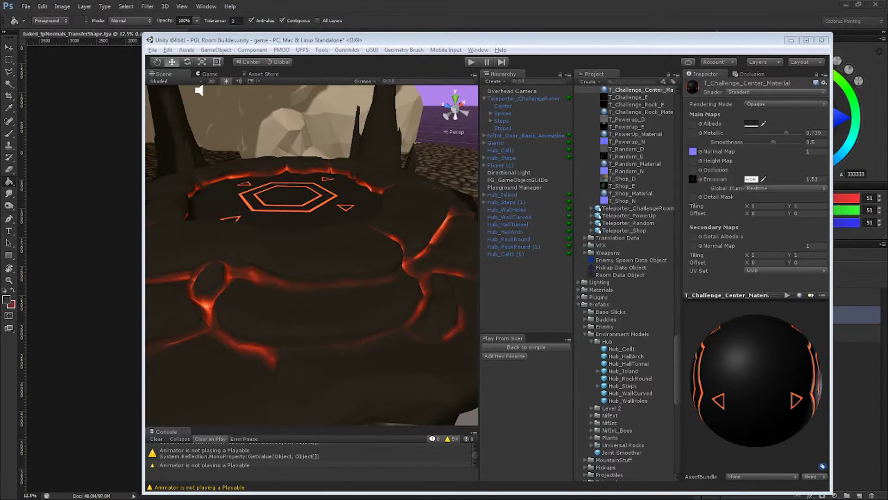
{"action": "left_click_drag", "start_coordinate": [749, 43], "coordinate": [757, 44]}
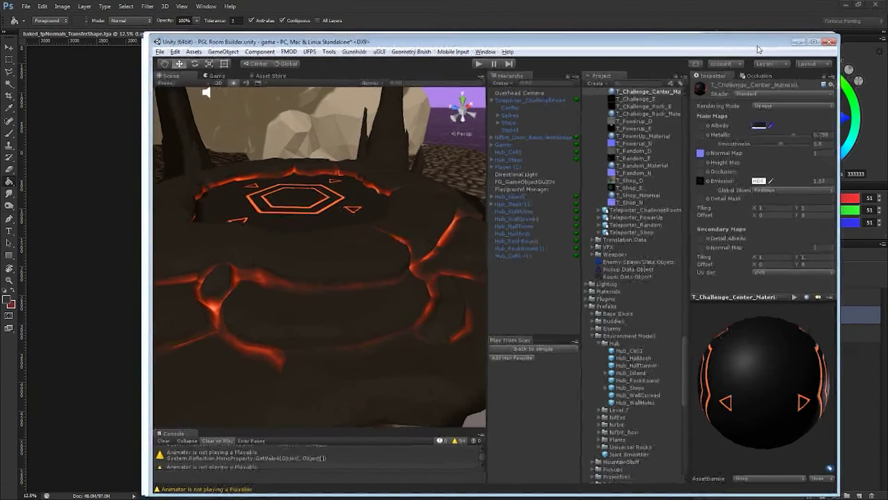
{"action": "left_click", "coordinate": [753, 27]}
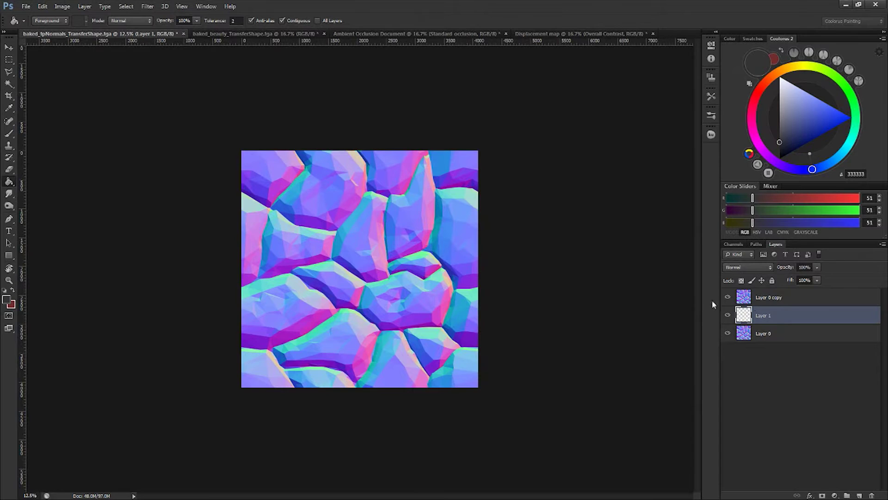
Set the foreground colour to 212121 and fill the empty Layer 1 with it
{"action": "left_click", "coordinate": [864, 173]}
{"action": "type", "text": "212121"}
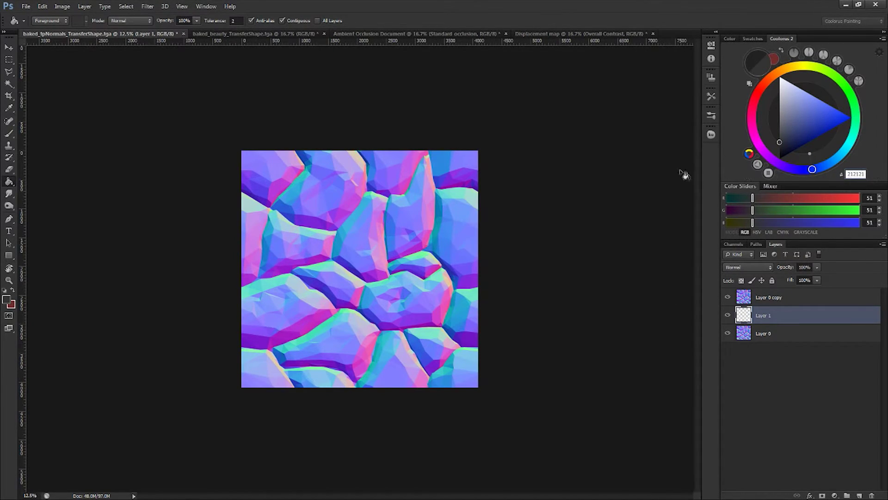
{"action": "left_click", "coordinate": [410, 294]}
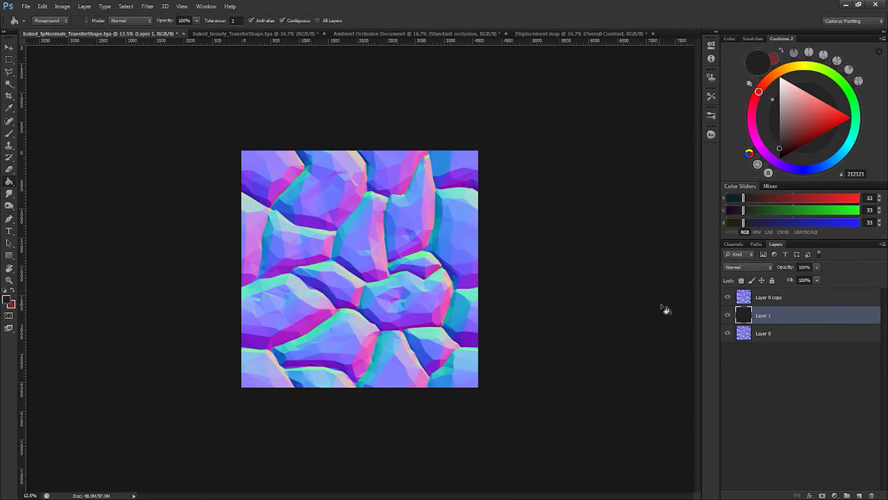
Hide the Layer 0 copy to examine the dark fill beneath, and show the layer again
{"action": "left_click", "coordinate": [728, 298]}
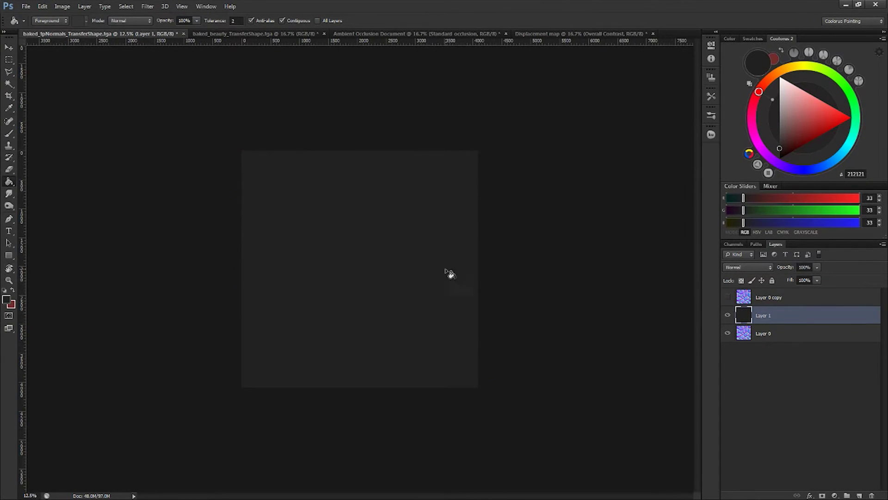
{"action": "key", "text": "z"}
{"action": "left_click", "coordinate": [355, 266]}
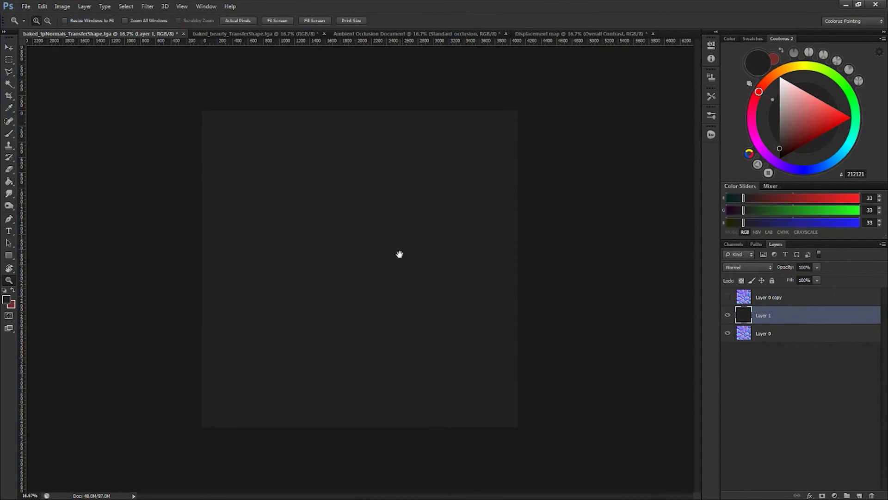
{"action": "left_click", "coordinate": [728, 297]}
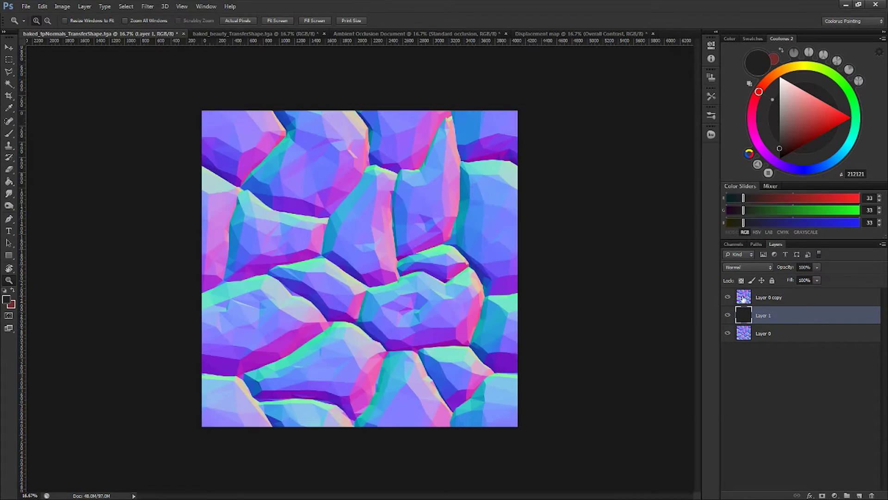
Remove all colour from the Layer 0 copy with Hue/Saturation, lowering its saturation to -100
{"action": "left_click", "coordinate": [784, 298]}
{"action": "key", "text": "v"}
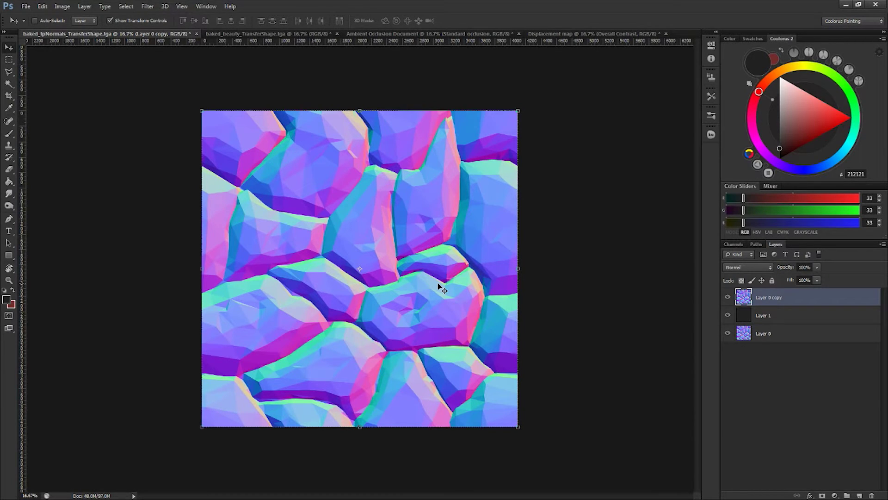
{"action": "left_click", "coordinate": [101, 6]}
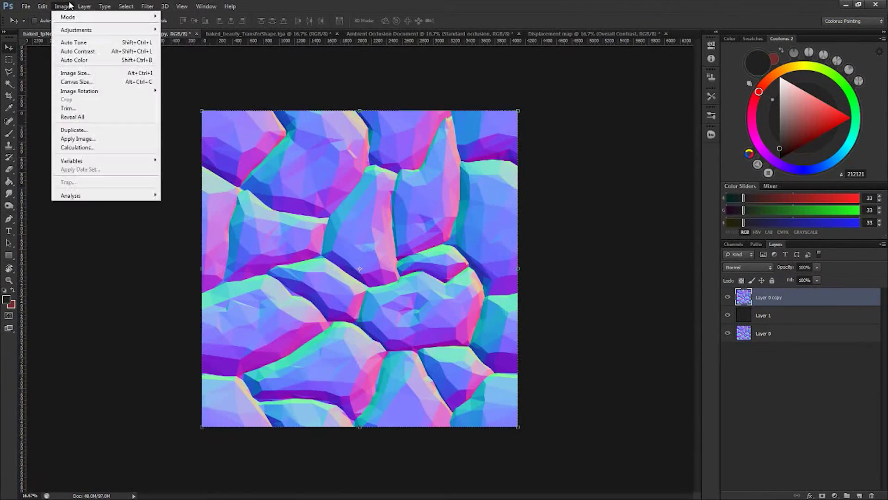
{"action": "mouse_move", "coordinate": [151, 31]}
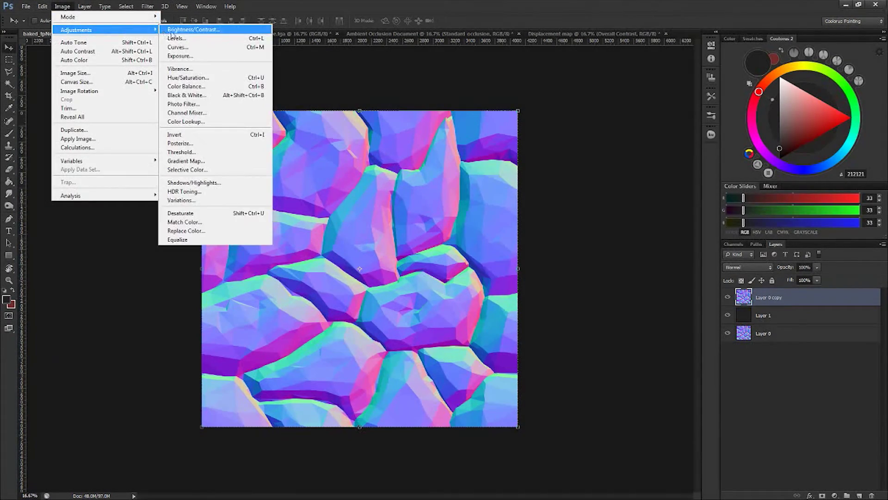
{"action": "left_click", "coordinate": [249, 83]}
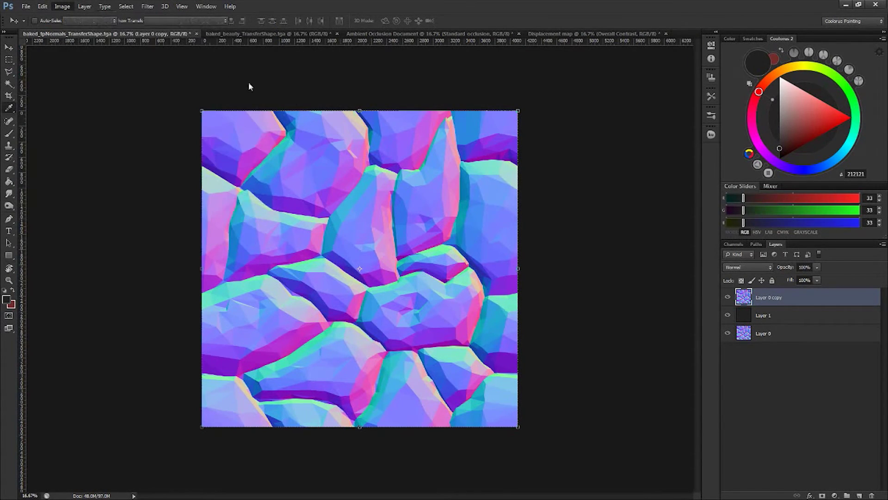
{"action": "left_click_drag", "start_coordinate": [554, 141], "coordinate": [506, 140]}
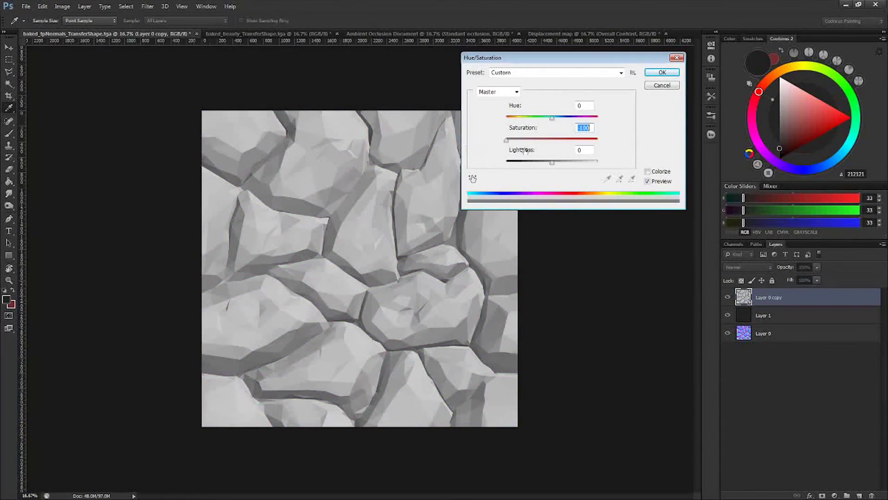
{"action": "left_click_drag", "start_coordinate": [640, 60], "coordinate": [729, 57]}
{"action": "left_click", "coordinate": [755, 70]}
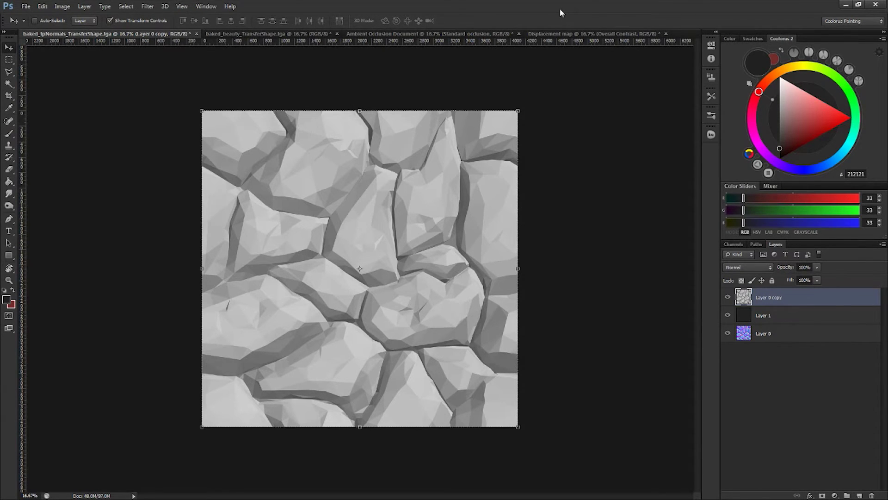
Compare with the baked_beauty_TransferShape image, and set the desaturated Layer 0 copy's blend mode to Overlay
{"action": "left_click", "coordinate": [319, 34]}
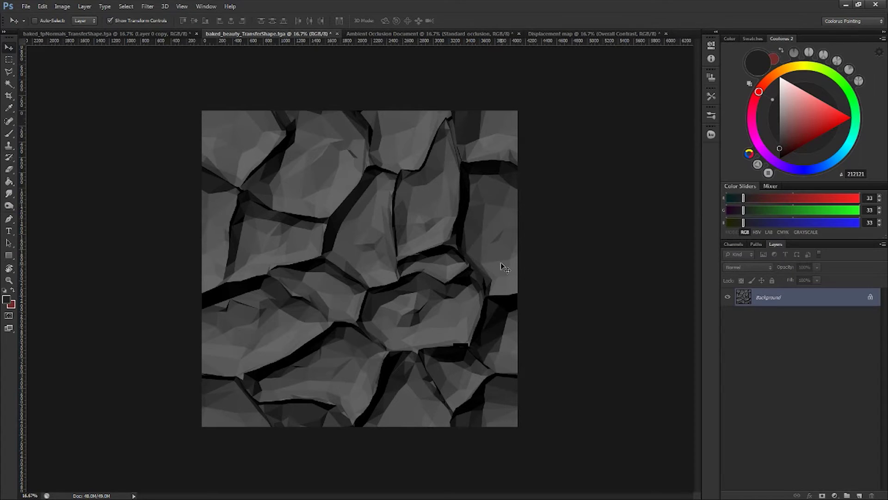
{"action": "left_click", "coordinate": [160, 36]}
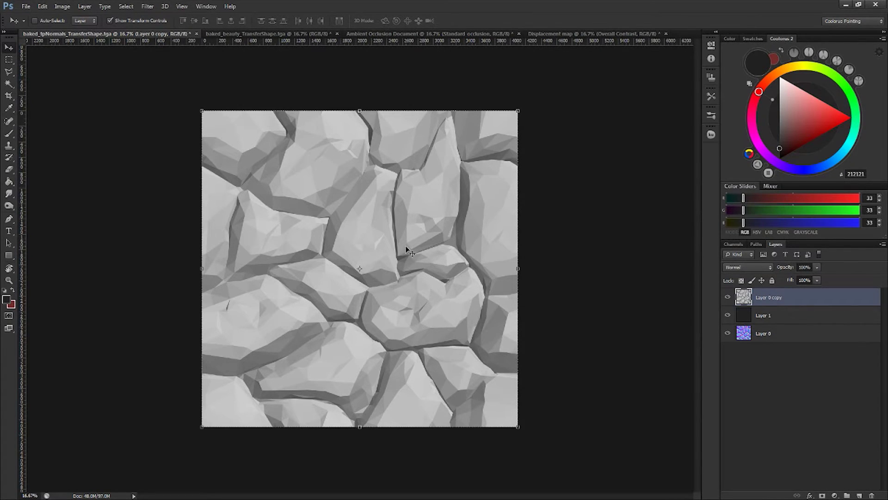
{"action": "left_click", "coordinate": [814, 319]}
{"action": "left_click", "coordinate": [767, 301]}
{"action": "left_click", "coordinate": [770, 267]}
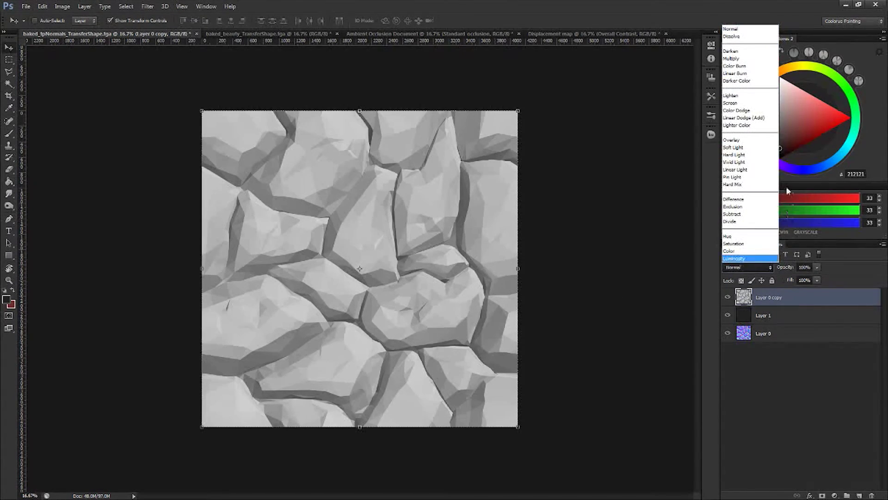
{"action": "left_click", "coordinate": [745, 144]}
{"action": "key", "text": "z"}
{"action": "left_click", "coordinate": [452, 277], "text": "alt"}
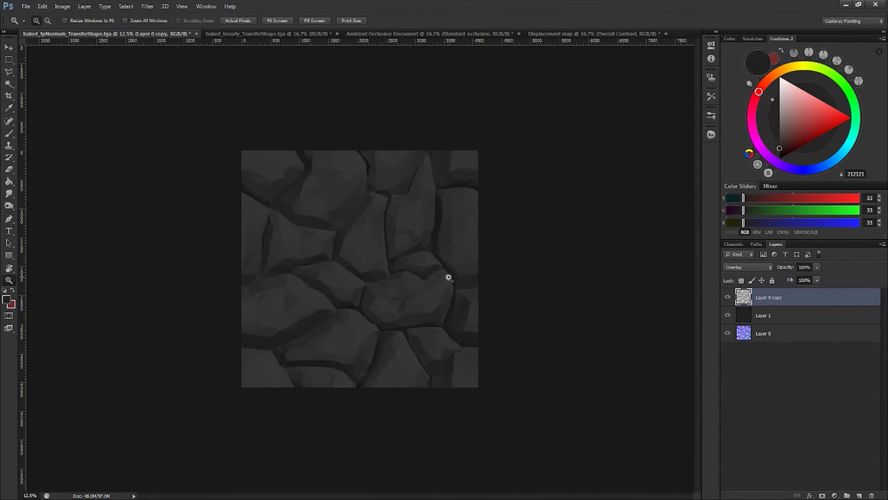
{"action": "left_click", "coordinate": [450, 277]}
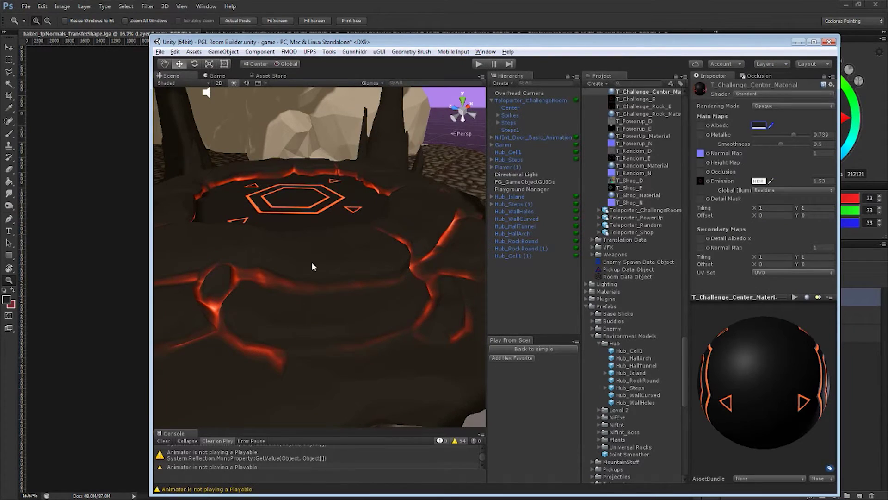
Examine the teleporter's dark rock surface in the Unity scene from other angles and return to the Photoshop texture
{"action": "left_click_drag", "start_coordinate": [312, 267], "coordinate": [399, 261], "text": "alt"}
{"action": "left_click_drag", "start_coordinate": [382, 198], "coordinate": [389, 244], "text": "alt"}
{"action": "right_click_drag", "start_coordinate": [388, 244], "coordinate": [340, 230], "text": "alt"}
{"action": "left_click_drag", "start_coordinate": [340, 229], "coordinate": [401, 218], "text": "alt"}
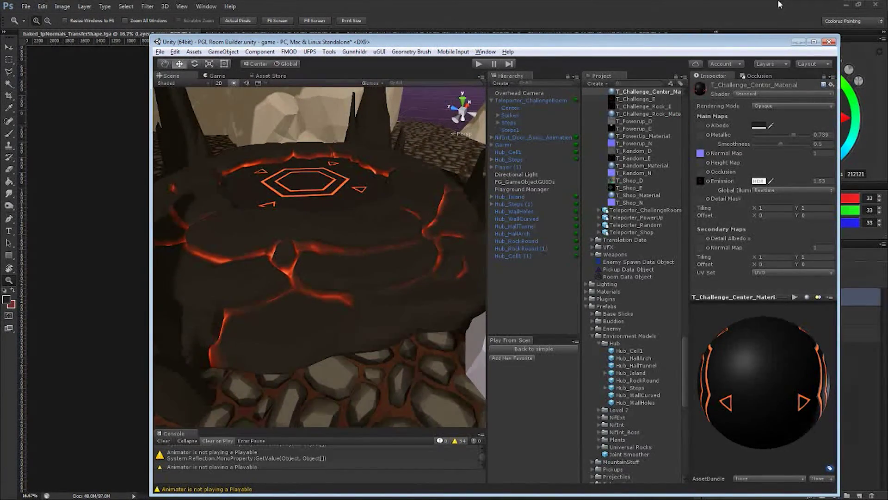
{"action": "key", "text": "alt+Tab"}
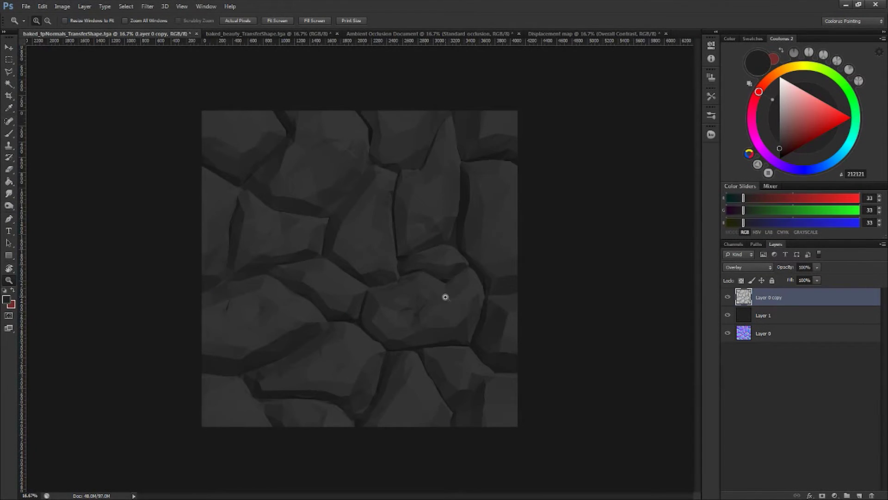
{"action": "left_click", "coordinate": [421, 283], "text": "alt"}
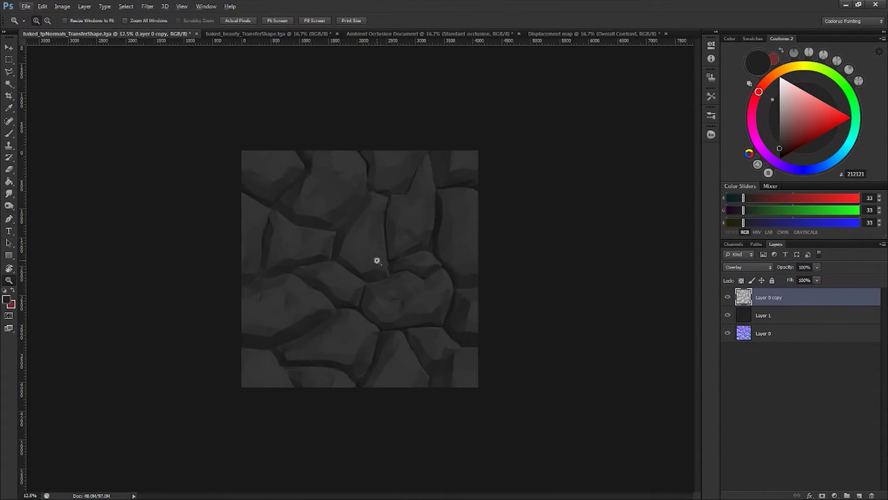
{"action": "left_click", "coordinate": [391, 256]}
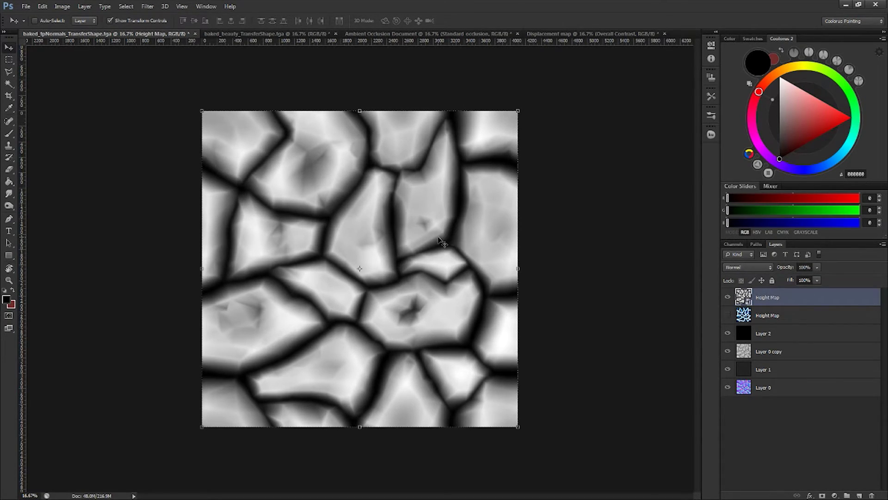
Invert the tones of the uppermost Height Map layer
{"action": "key", "text": "b"}
{"action": "left_click", "coordinate": [437, 222]}
{"action": "left_click", "coordinate": [436, 196]}
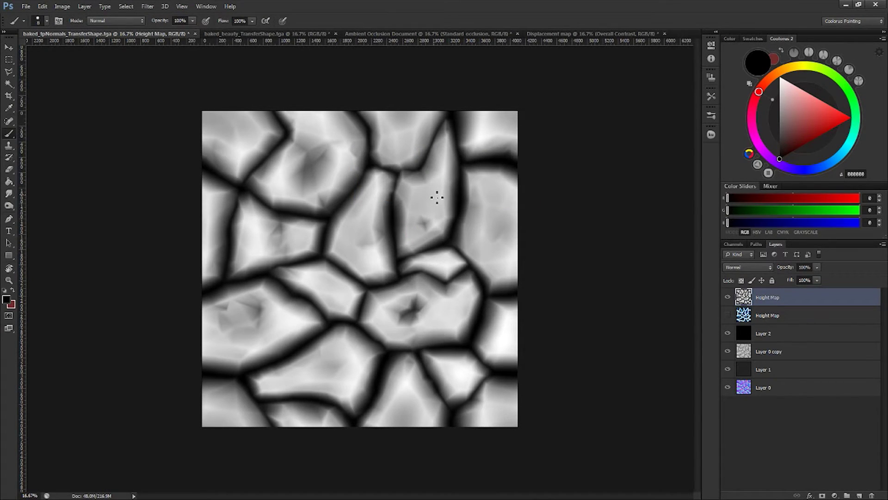
{"action": "key", "text": "ctrl+i"}
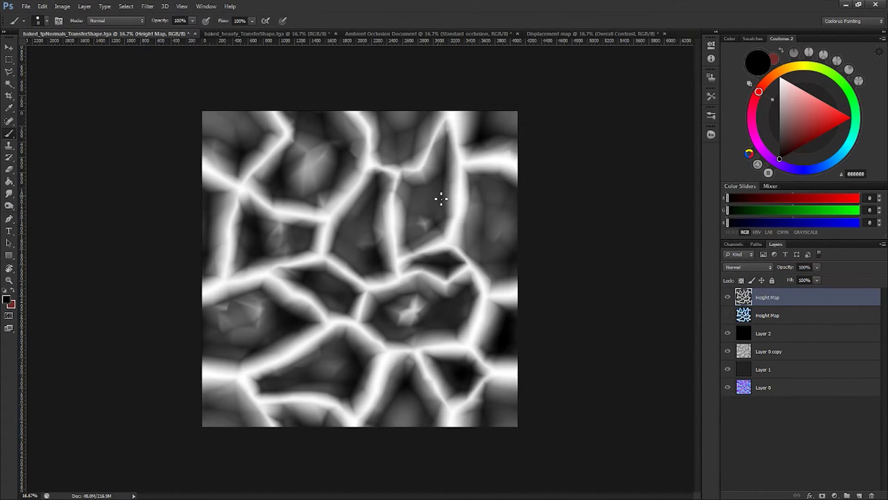
{"action": "left_click", "coordinate": [104, 6]}
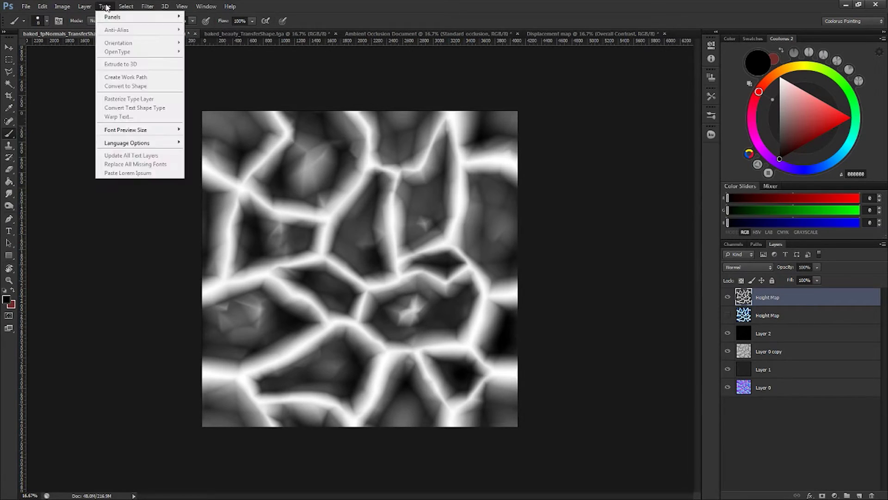
{"action": "mouse_move", "coordinate": [62, 6]}
{"action": "mouse_move", "coordinate": [107, 32]}
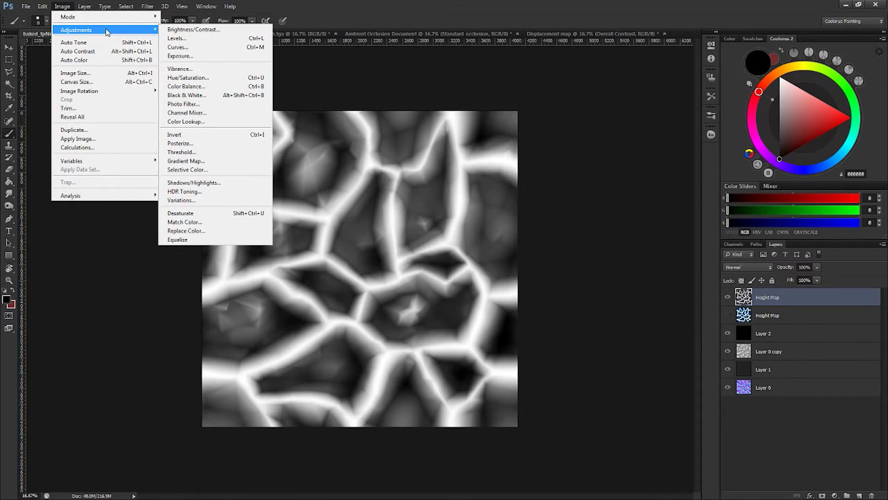
{"action": "key", "text": "Escape"}
{"action": "key", "text": "i"}
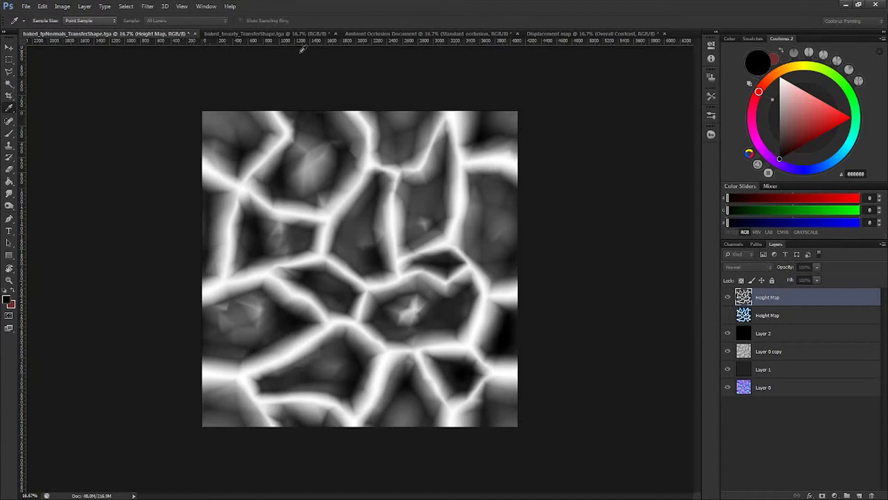
{"action": "key", "text": "b"}
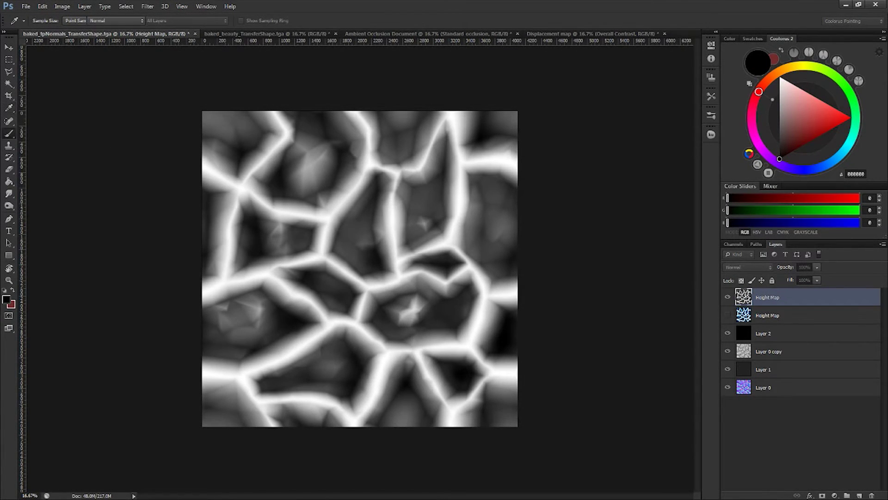
Darken the midtones of the inverted Height Map layer with Levels, keeping the black and white inputs at 0 and 255
{"action": "left_click", "coordinate": [62, 7]}
{"action": "mouse_move", "coordinate": [148, 30]}
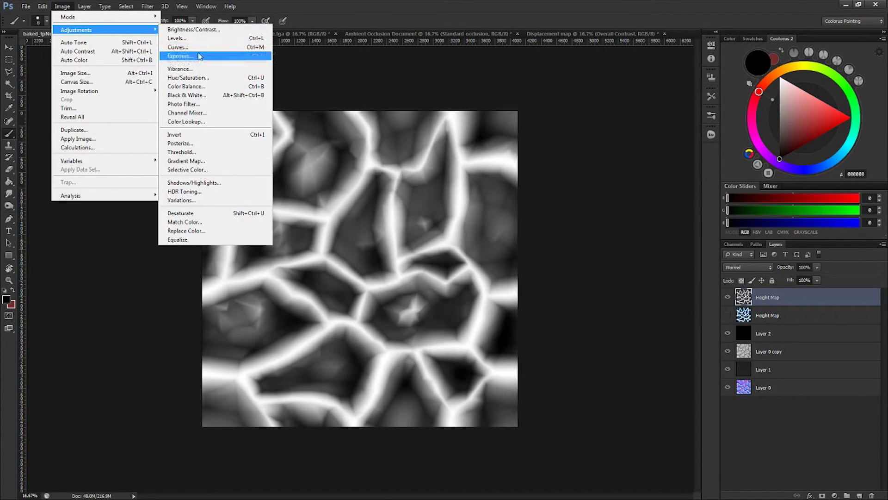
{"action": "left_click", "coordinate": [178, 38]}
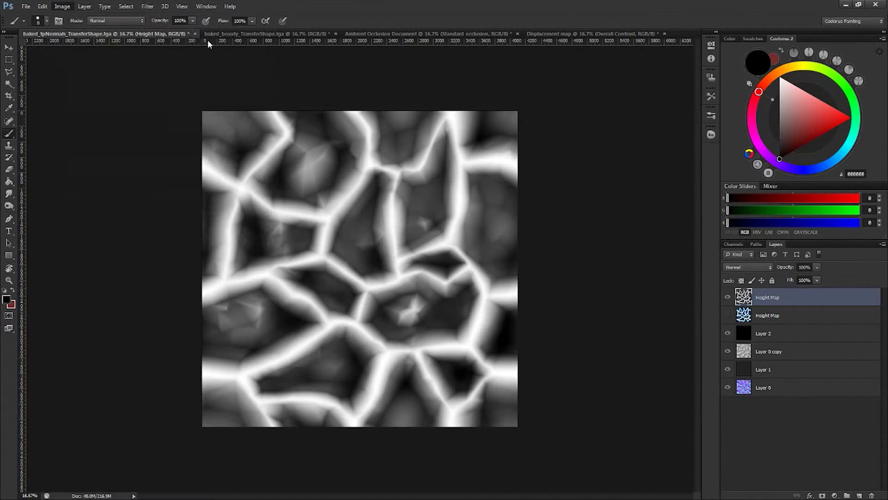
{"action": "mouse_move", "coordinate": [565, 123]}
{"action": "left_mouse_down"}
{"action": "mouse_move", "coordinate": [580, 124]}
{"action": "mouse_move", "coordinate": [557, 128]}
{"action": "left_mouse_up"}
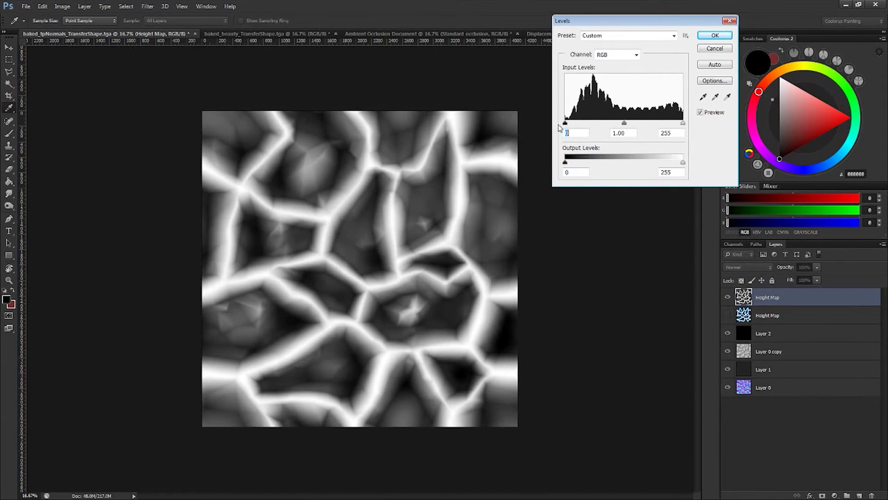
{"action": "left_click_drag", "start_coordinate": [626, 123], "coordinate": [660, 130]}
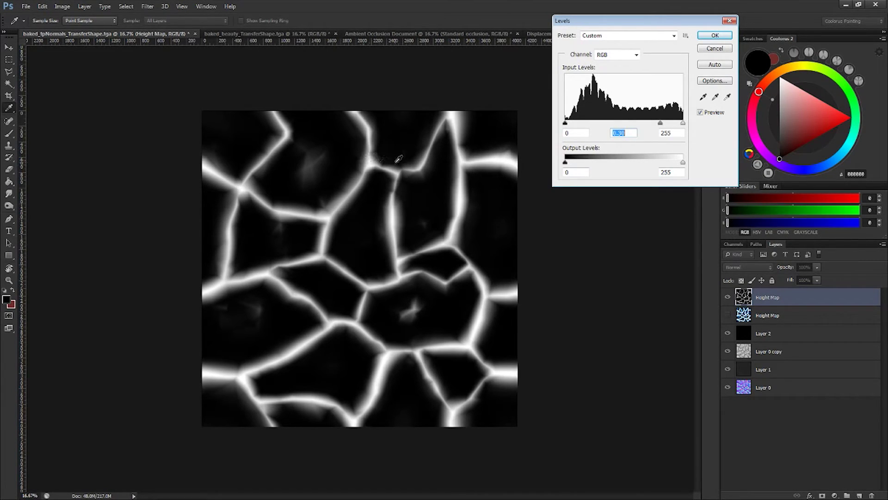
{"action": "left_click_drag", "start_coordinate": [707, 22], "coordinate": [718, 23]}
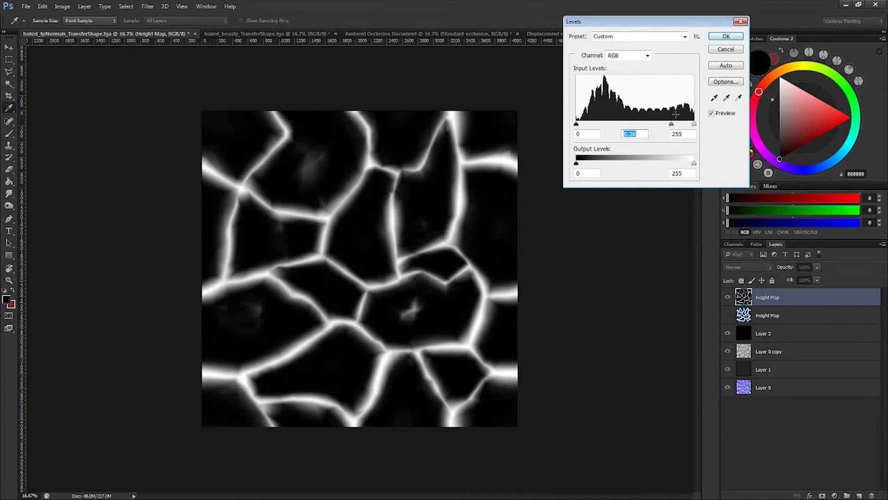
{"action": "left_click_drag", "start_coordinate": [671, 125], "coordinate": [676, 124]}
{"action": "left_click", "coordinate": [725, 36]}
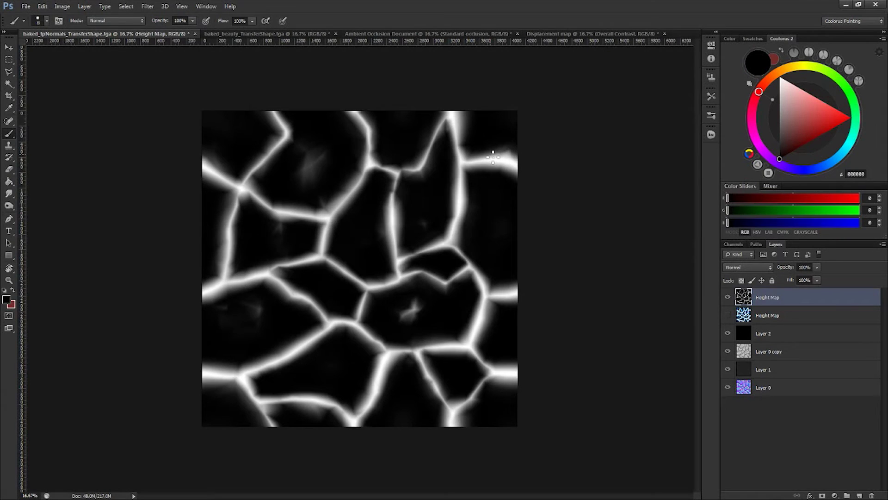
On a new layer above the Height Map, paint out the grey patches between the cracks with a soft near-black brush at 0% hardness
{"action": "left_click", "coordinate": [859, 495]}
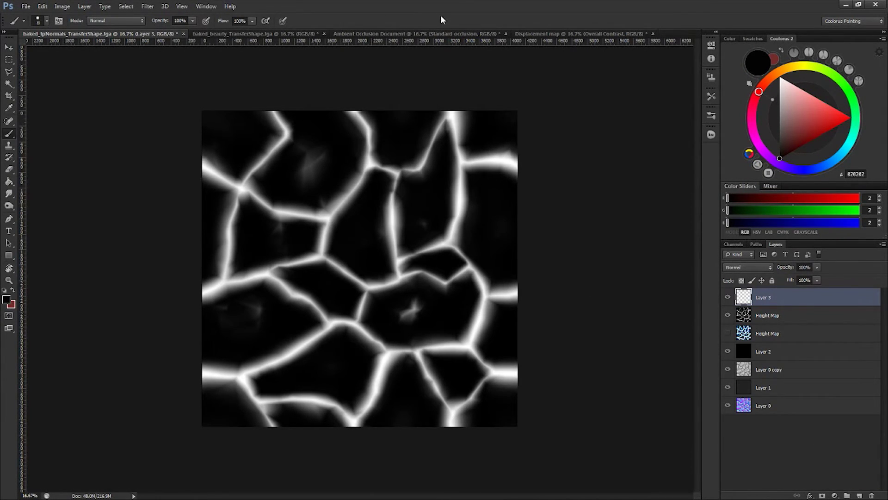
{"action": "right_click", "coordinate": [433, 204]}
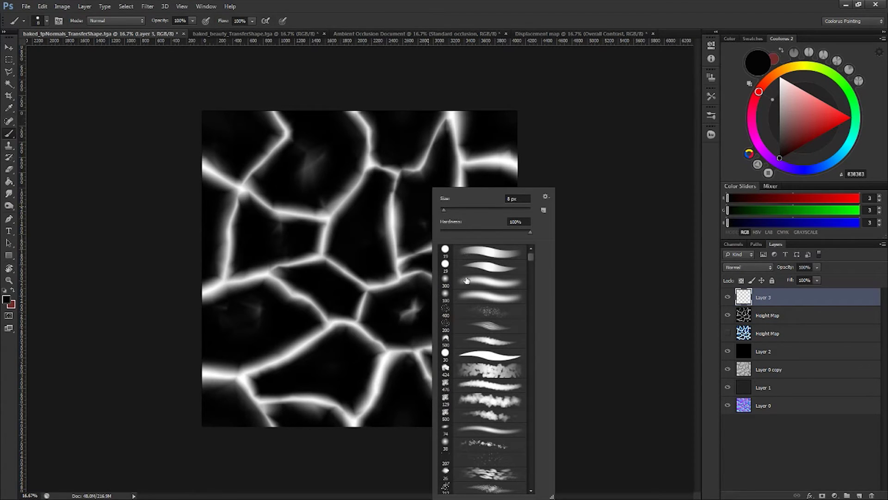
{"action": "left_click", "coordinate": [331, 176], "text": "alt"}
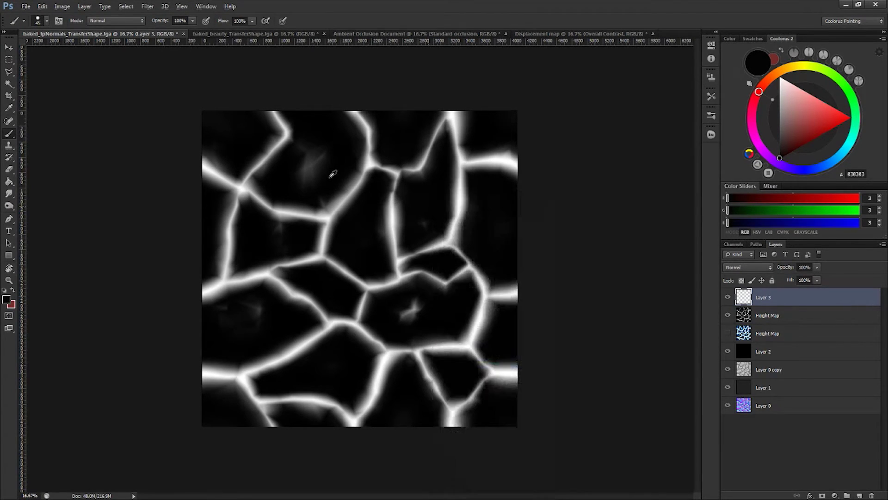
{"action": "right_click", "coordinate": [334, 159]}
{"action": "left_click_drag", "start_coordinate": [366, 183], "coordinate": [385, 185]}
{"action": "mouse_move", "coordinate": [322, 151]}
{"action": "left_mouse_down"}
{"action": "mouse_move", "coordinate": [318, 166]}
{"action": "mouse_move", "coordinate": [317, 155]}
{"action": "mouse_move", "coordinate": [291, 164]}
{"action": "left_mouse_up"}
{"action": "left_click", "coordinate": [362, 260]}
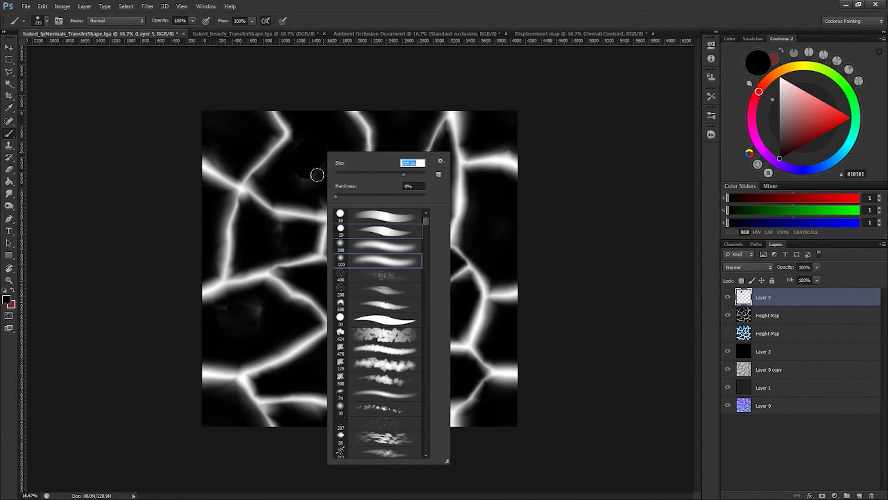
{"action": "key", "text": "Return"}
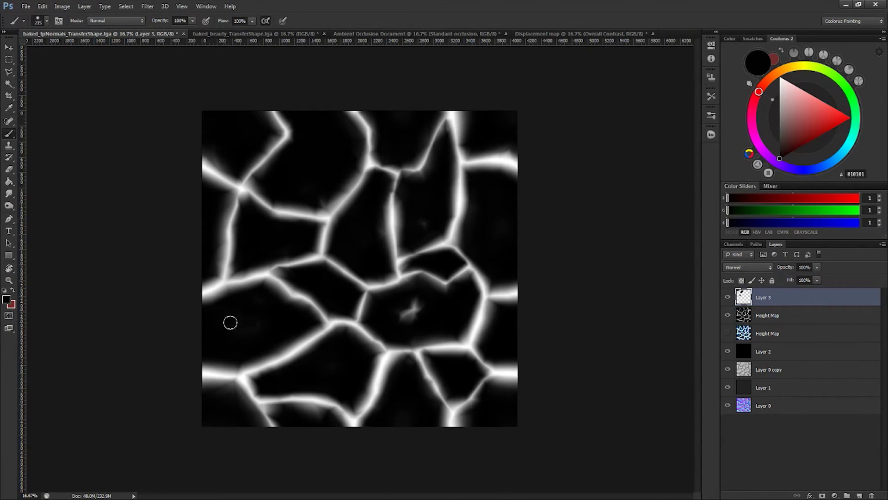
{"action": "left_click_drag", "start_coordinate": [421, 299], "coordinate": [406, 321]}
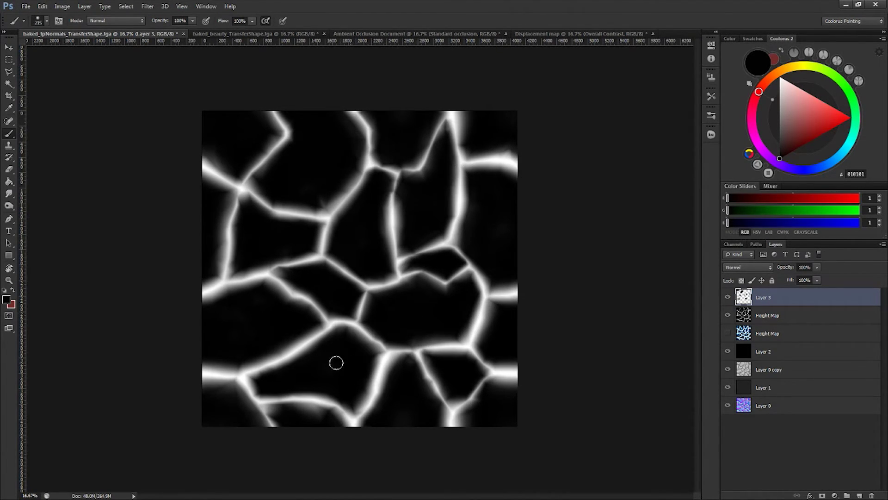
{"action": "left_click_drag", "start_coordinate": [306, 420], "coordinate": [325, 424]}
Tint the inverted Height Map layer's midtones with Color Balance, setting red to +60 and yellow-blue to -29
{"action": "left_click", "coordinate": [777, 317]}
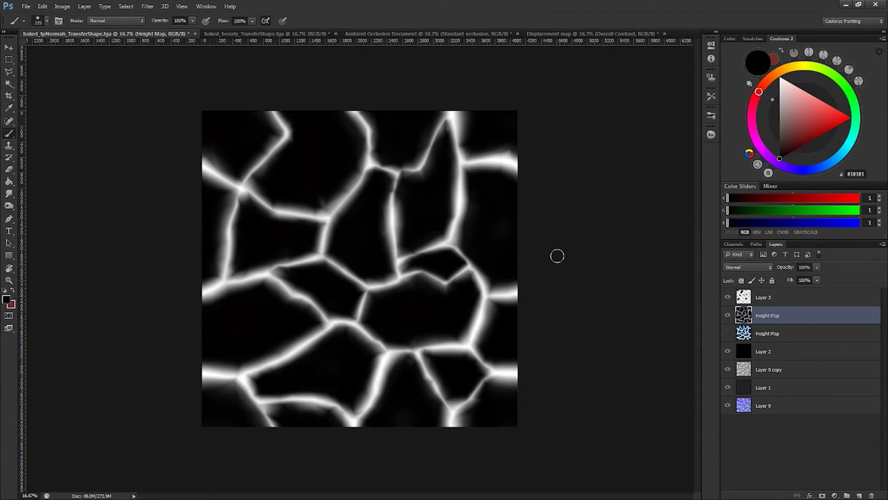
{"action": "left_click", "coordinate": [62, 7]}
{"action": "mouse_move", "coordinate": [79, 30]}
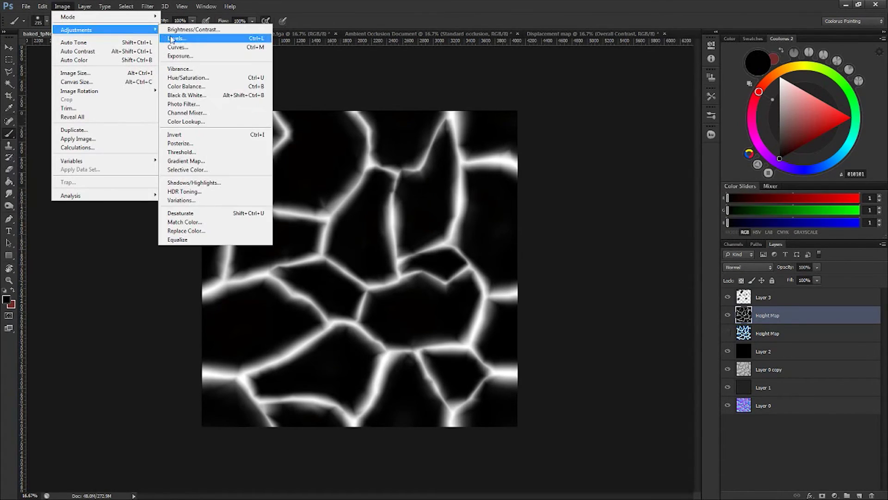
{"action": "left_click", "coordinate": [186, 86]}
{"action": "left_click_drag", "start_coordinate": [640, 98], "coordinate": [628, 124]}
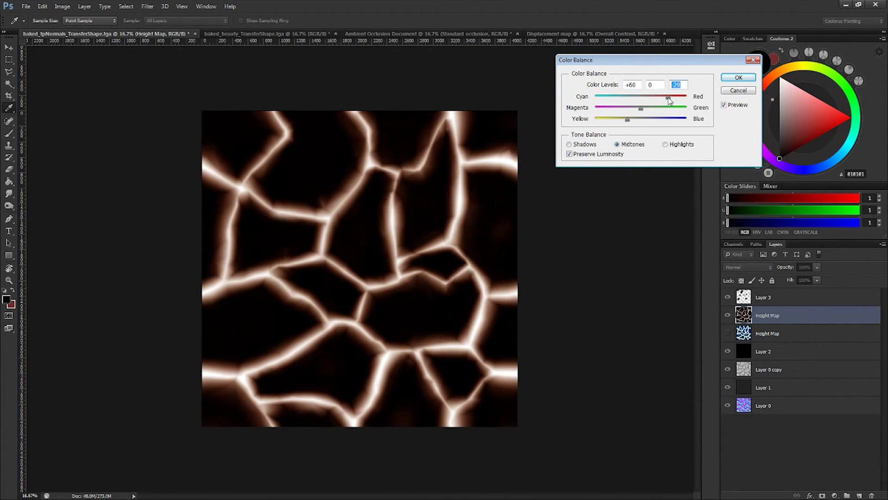
{"action": "left_click", "coordinate": [738, 77]}
{"action": "key", "text": "b"}
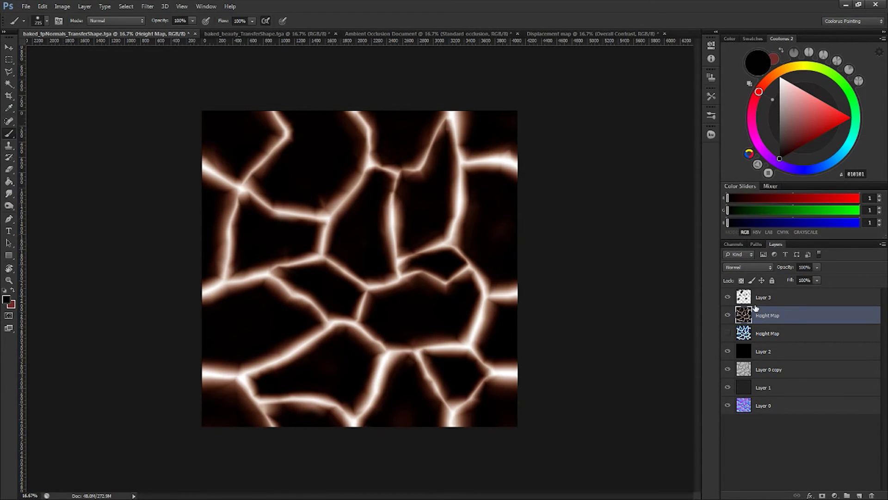
Adjust the tinted Height Map layer with Hue/Saturation, setting saturation to +4 and lightness to -31
{"action": "key", "text": "ctrl+u"}
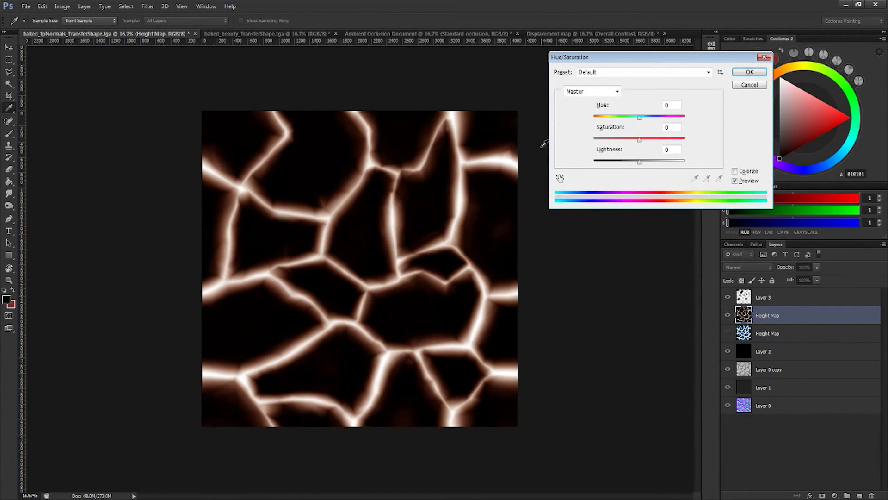
{"action": "mouse_move", "coordinate": [639, 161]}
{"action": "left_mouse_down"}
{"action": "mouse_move", "coordinate": [624, 164]}
{"action": "mouse_move", "coordinate": [635, 140]}
{"action": "mouse_move", "coordinate": [626, 163]}
{"action": "left_mouse_up"}
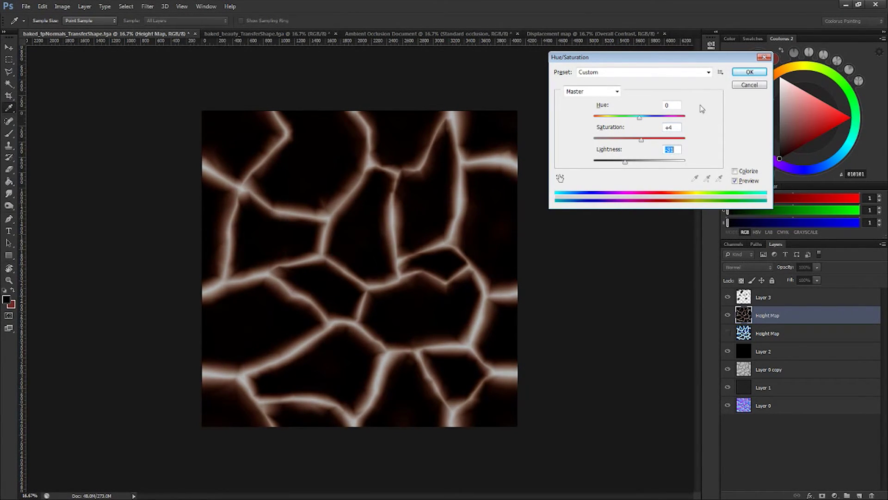
{"action": "left_click", "coordinate": [749, 72]}
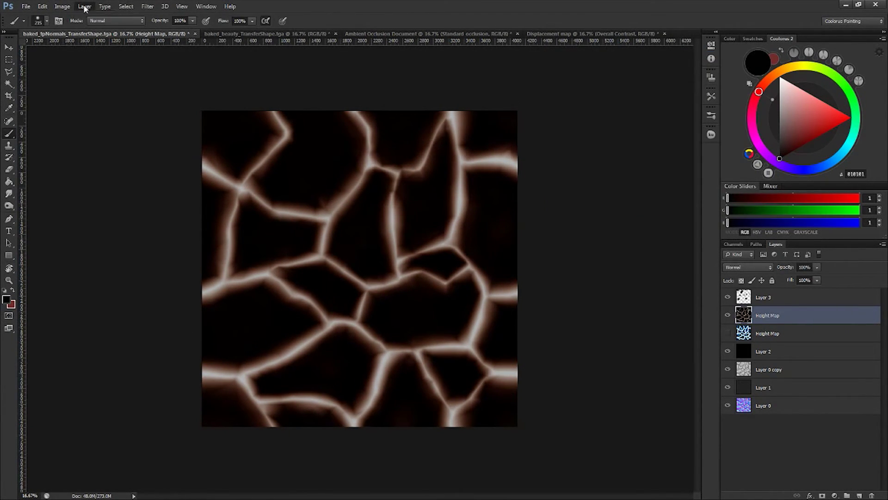
Push the Height Map cracks to a fiery orange by shifting the midtones further towards red and yellow with Color Balance
{"action": "left_click", "coordinate": [62, 7]}
{"action": "mouse_move", "coordinate": [139, 29]}
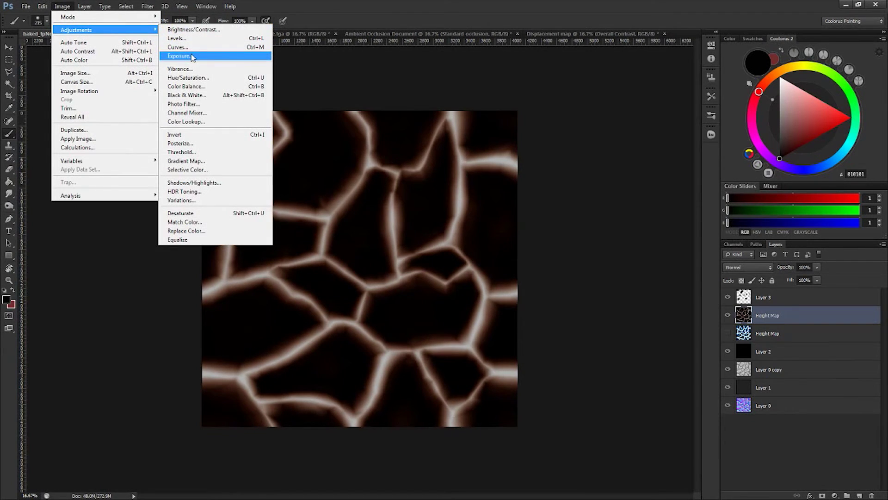
{"action": "left_click", "coordinate": [207, 86]}
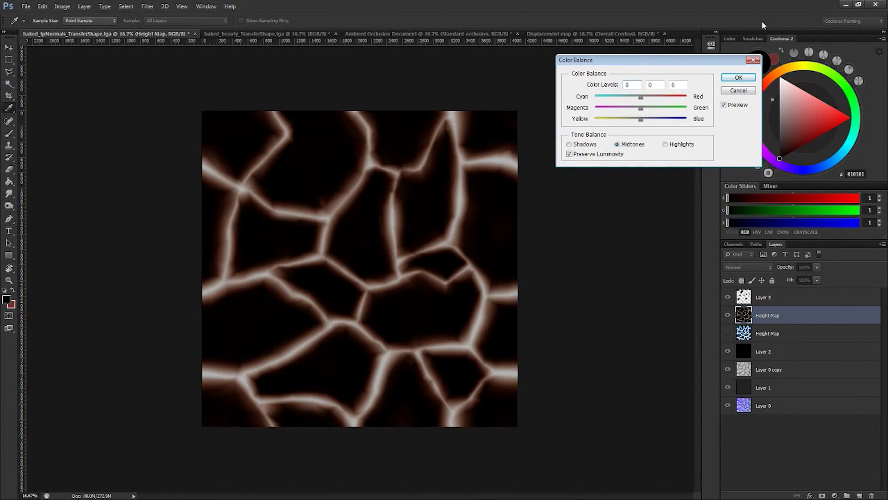
{"action": "left_click_drag", "start_coordinate": [641, 97], "coordinate": [625, 121]}
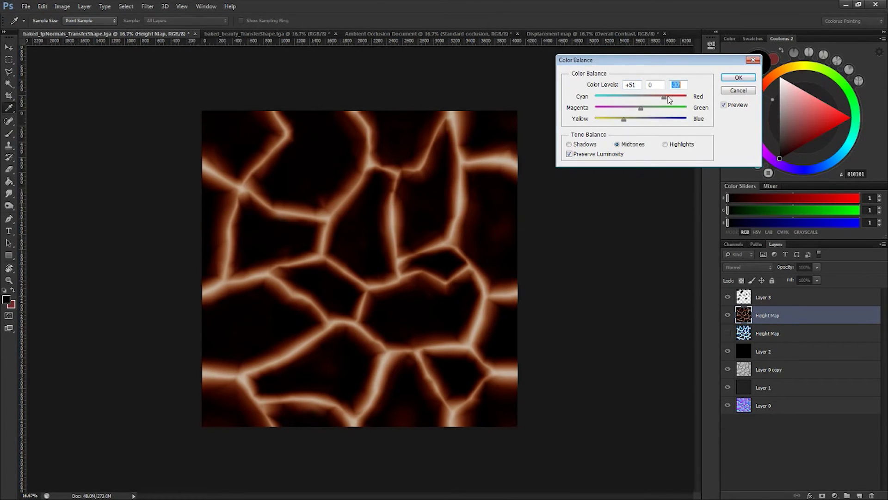
{"action": "left_click_drag", "start_coordinate": [668, 100], "coordinate": [670, 98]}
{"action": "left_click_drag", "start_coordinate": [623, 120], "coordinate": [620, 122]}
{"action": "left_click", "coordinate": [738, 78]}
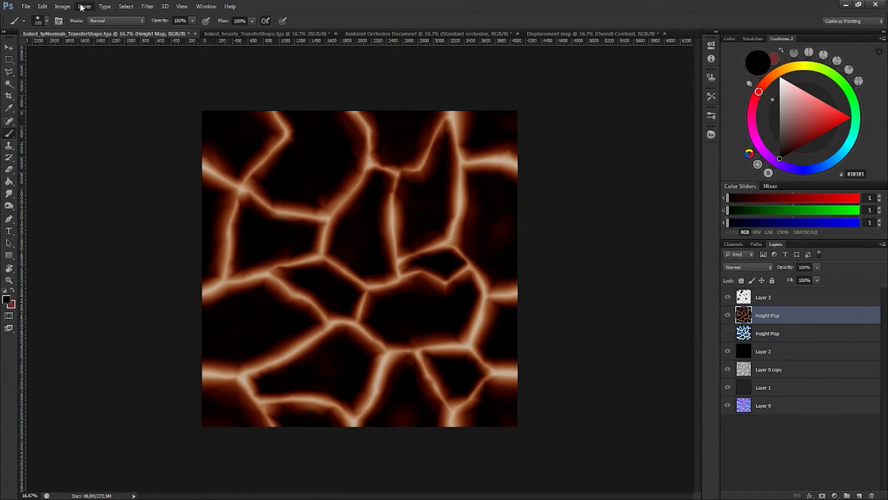
Redden the orange cracks once more by raising only the cyan-red level of the midtones in Color Balance
{"action": "left_click", "coordinate": [63, 6]}
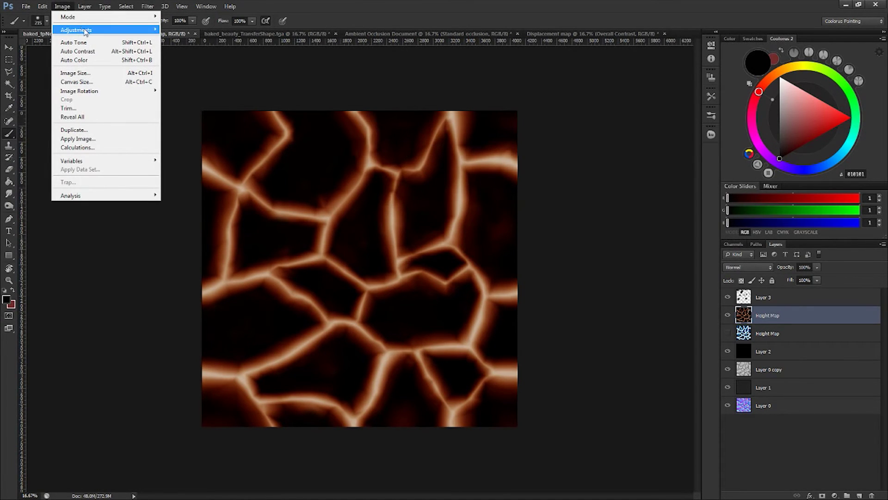
{"action": "mouse_move", "coordinate": [111, 35]}
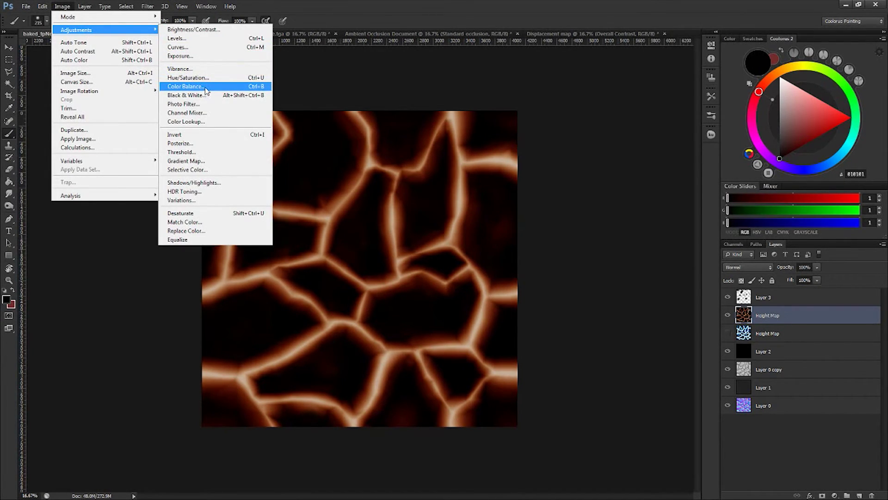
{"action": "left_click", "coordinate": [206, 87]}
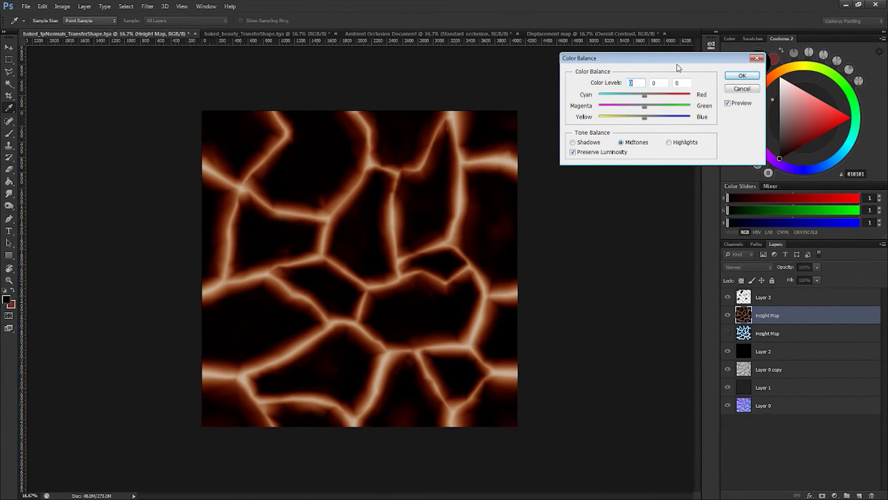
{"action": "mouse_move", "coordinate": [645, 96]}
{"action": "left_mouse_down"}
{"action": "mouse_move", "coordinate": [669, 102]}
{"action": "mouse_move", "coordinate": [661, 102]}
{"action": "left_mouse_up"}
{"action": "left_click", "coordinate": [741, 76]}
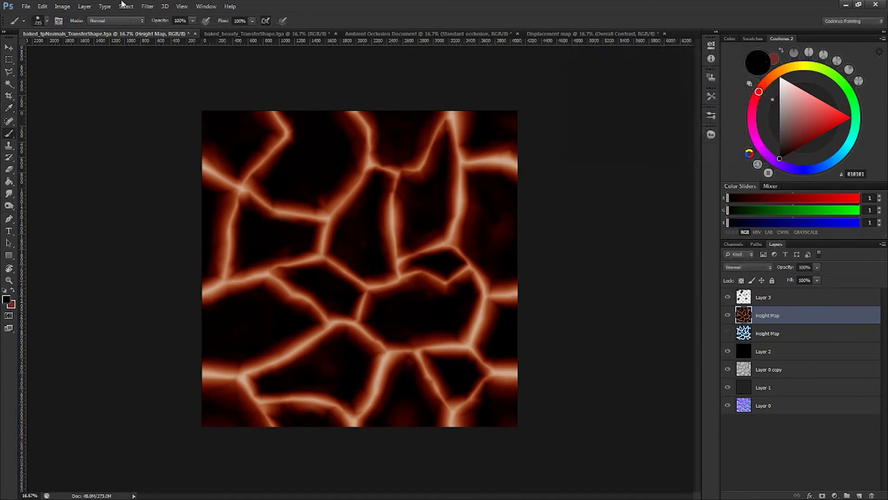
Save the layered document in Photoshop format as "Challenge Tile Texture" in the Challenge Room folder
{"action": "left_click", "coordinate": [26, 7]}
{"action": "left_click", "coordinate": [65, 118]}
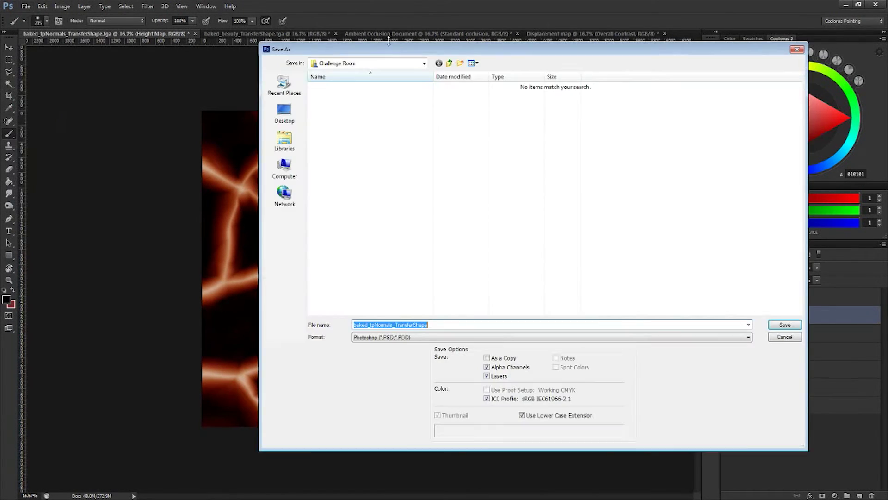
{"action": "left_click_drag", "start_coordinate": [435, 51], "coordinate": [465, 45]}
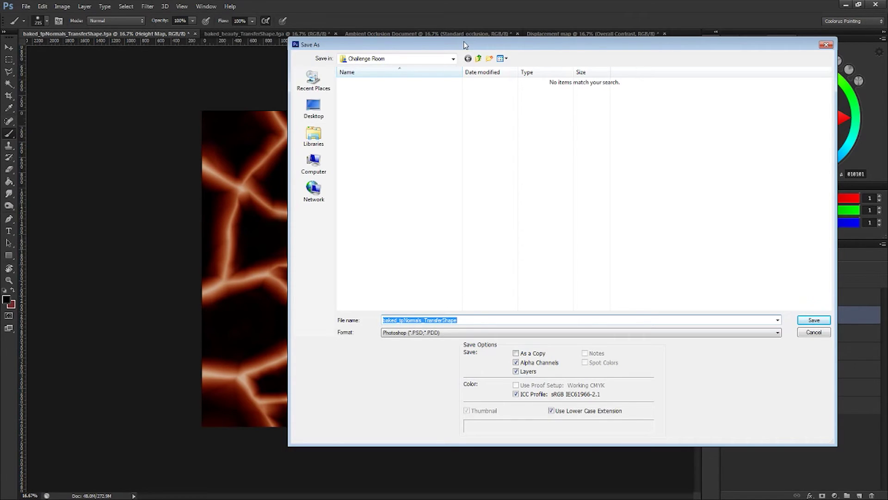
{"action": "key", "text": "BackSpace"}
{"action": "type", "text": "CH"}
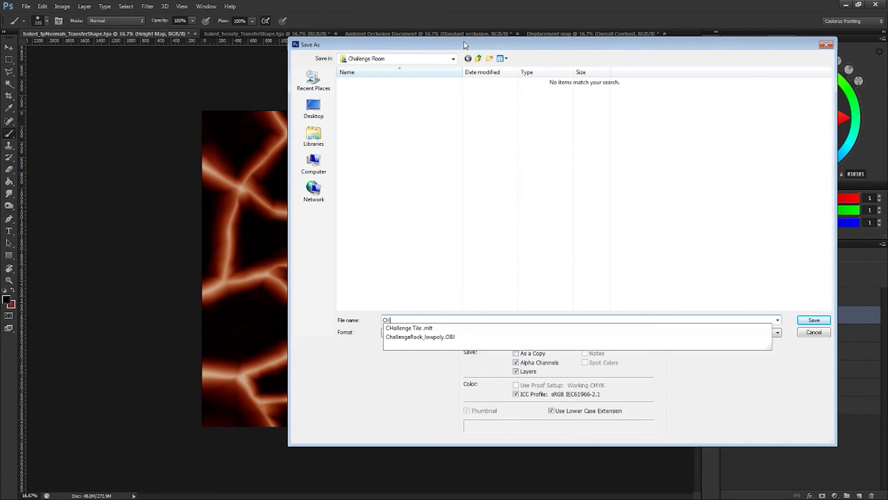
{"action": "type", "text": "allenge"}
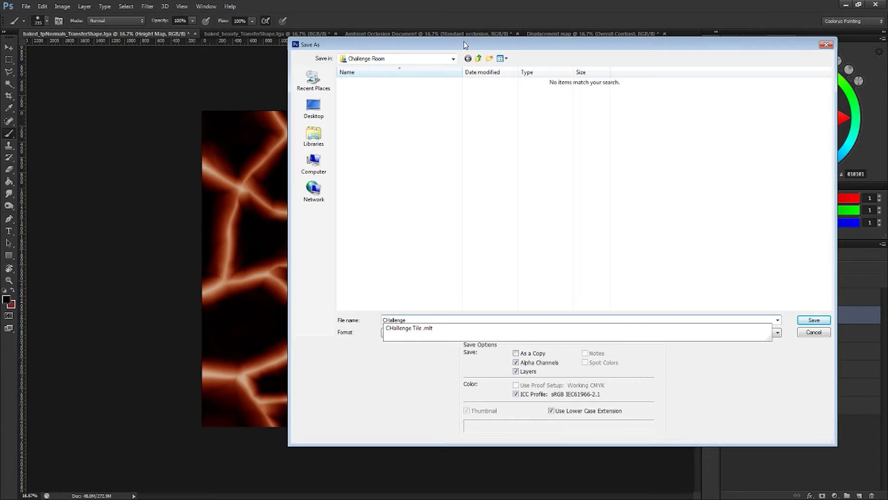
{"action": "key", "text": "BackSpace"}
{"action": "key", "text": "BackSpace"}
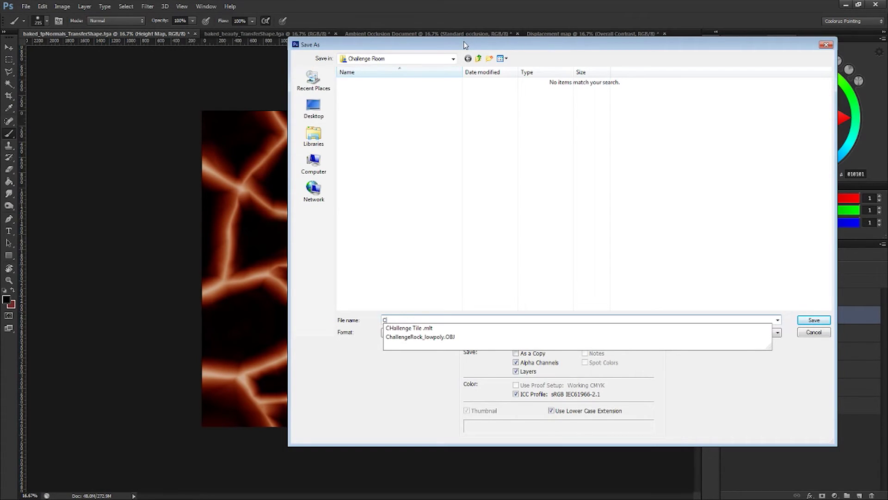
{"action": "type", "text": "ge "}
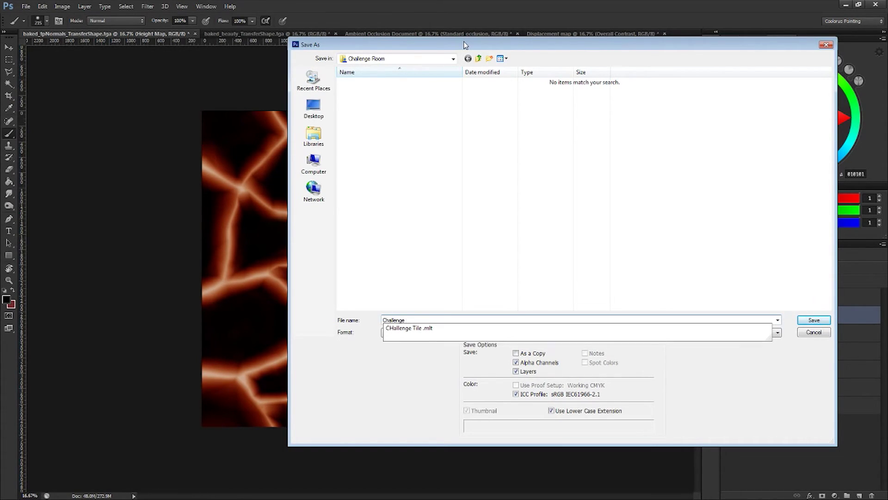
{"action": "type", "text": "Tile Te"}
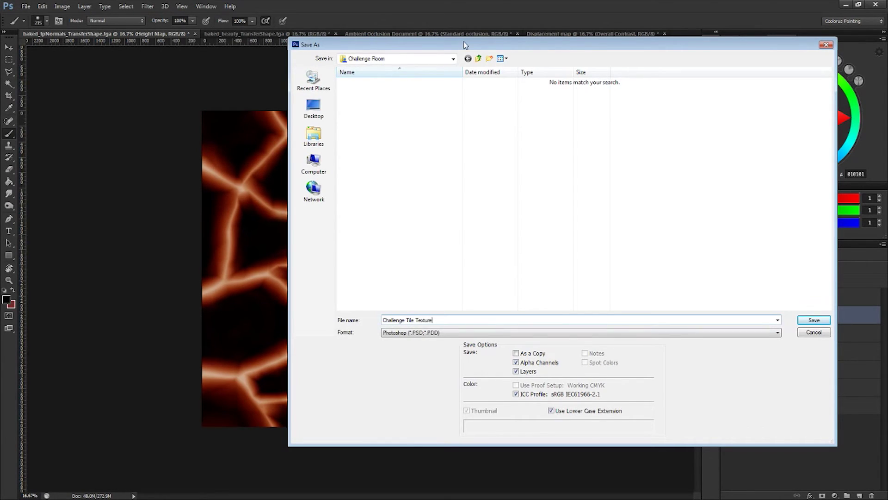
{"action": "type", "text": "xture"}
{"action": "key", "text": "Return"}
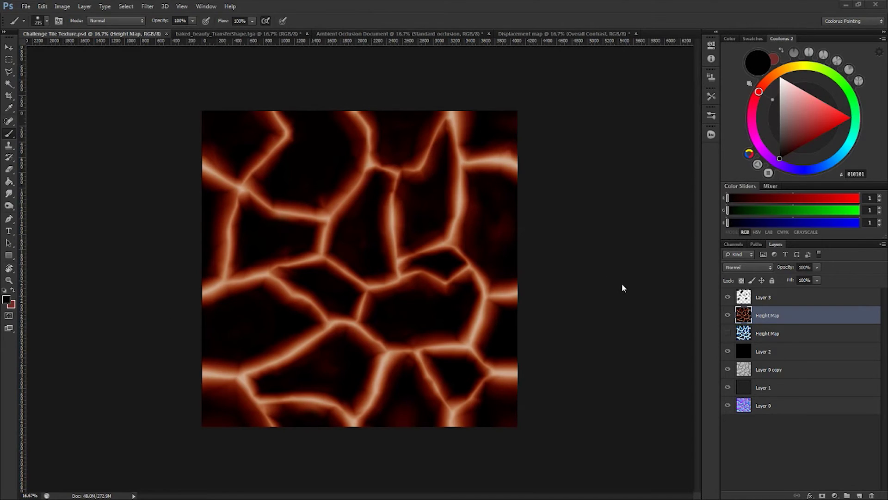
Delete the hidden blue-white Height Map layer beneath the orange Height Map layer
{"action": "left_click", "coordinate": [728, 333]}
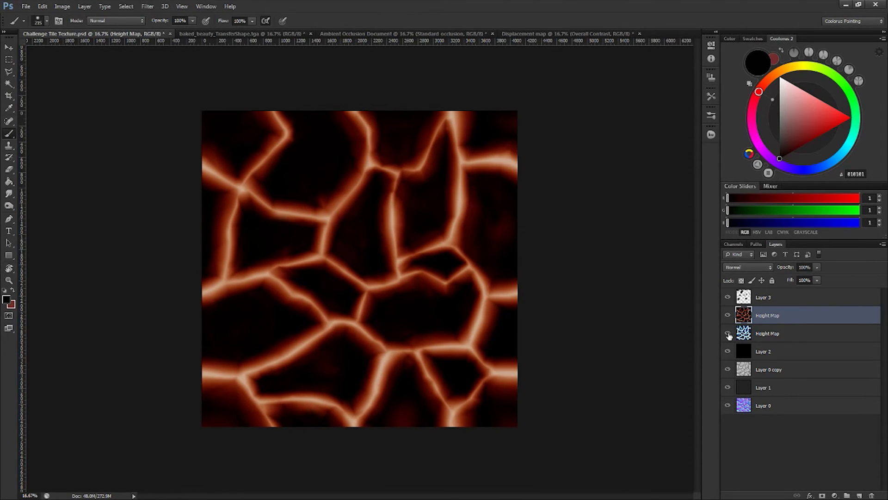
{"action": "left_click", "coordinate": [774, 336]}
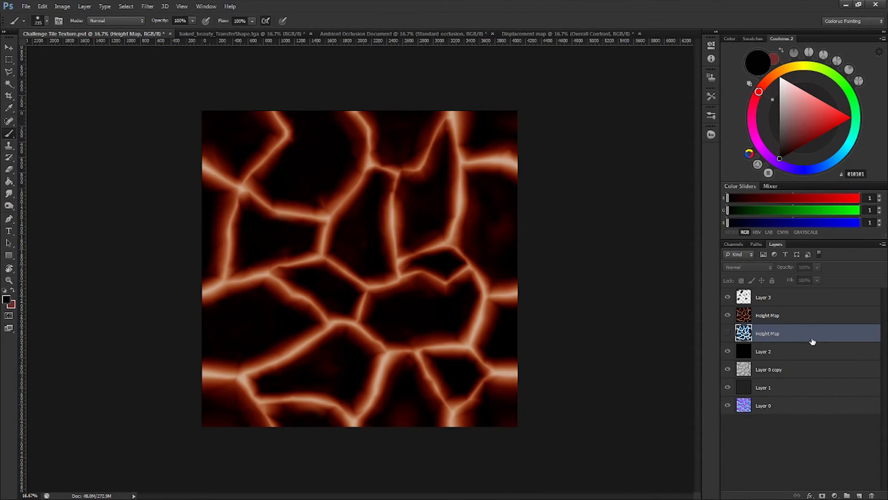
{"action": "key", "text": "Delete"}
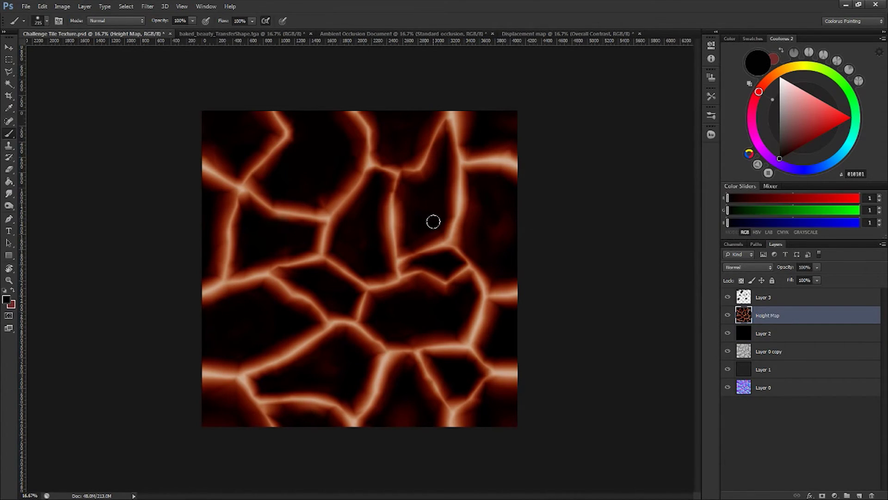
Open the Teleporter Challenge Texture PSD from the Challenge subfolder of the Teleporters folder in 3D Models
{"action": "left_click", "coordinate": [25, 6]}
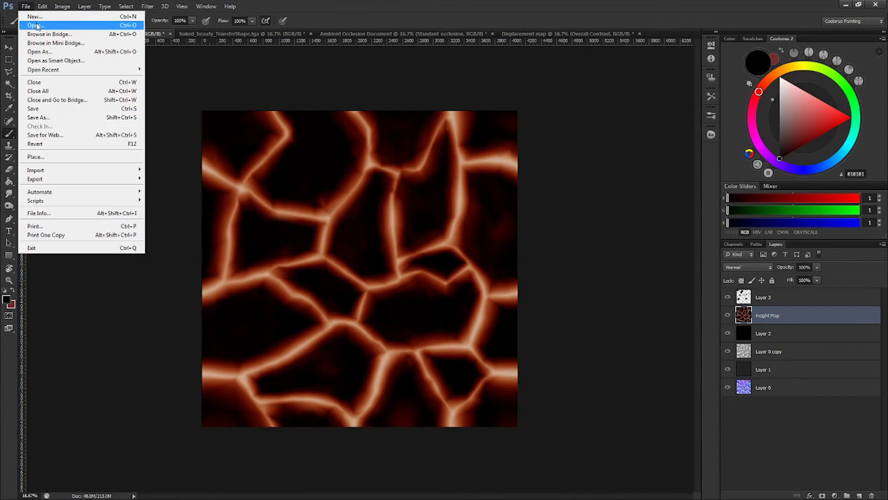
{"action": "left_click", "coordinate": [118, 21]}
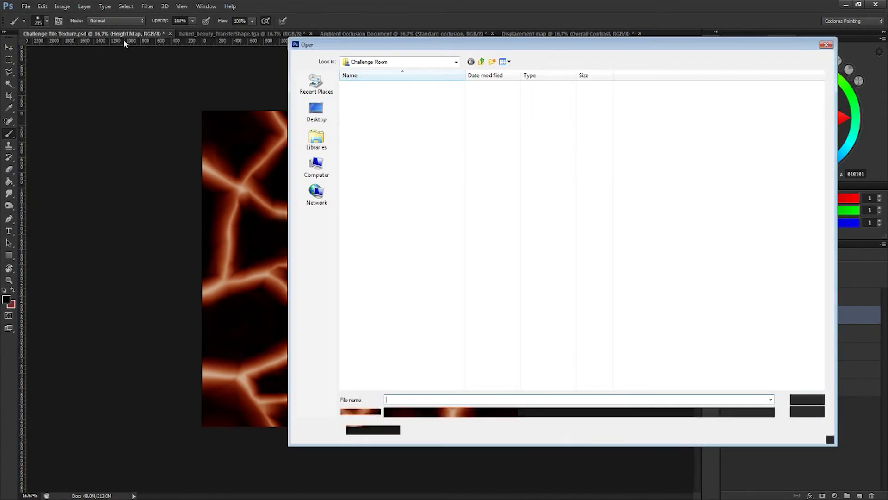
{"action": "left_click", "coordinate": [487, 62]}
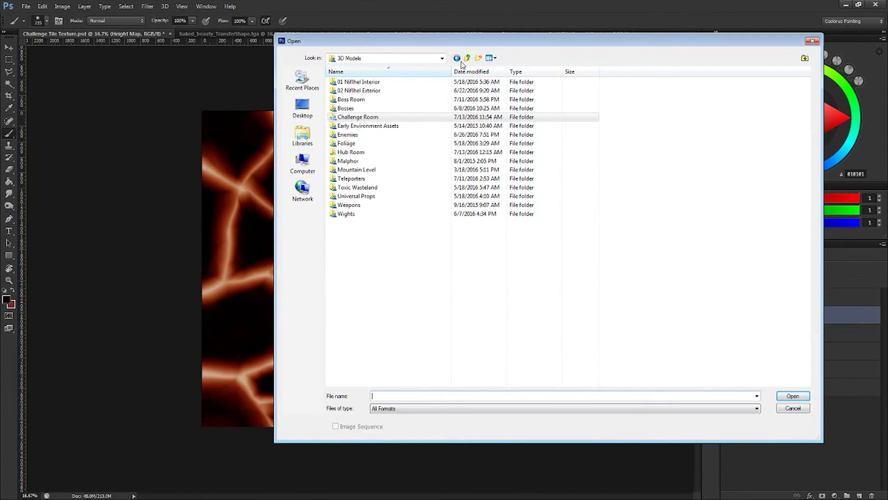
{"action": "double_click", "coordinate": [397, 179]}
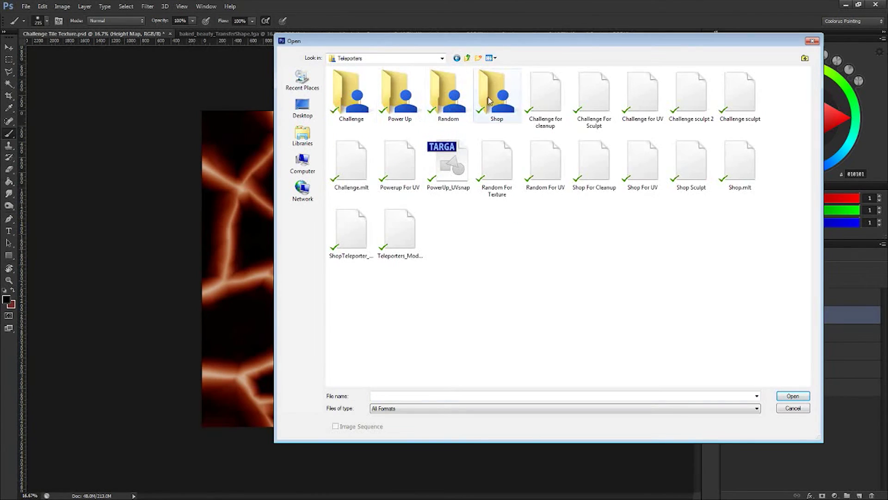
{"action": "double_click", "coordinate": [391, 102]}
{"action": "left_click", "coordinate": [467, 58]}
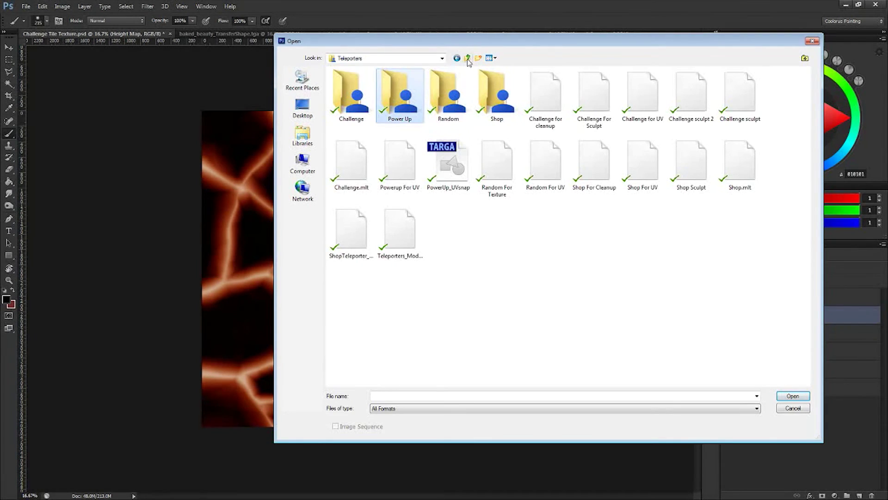
{"action": "double_click", "coordinate": [352, 92]}
{"action": "left_click", "coordinate": [470, 117]}
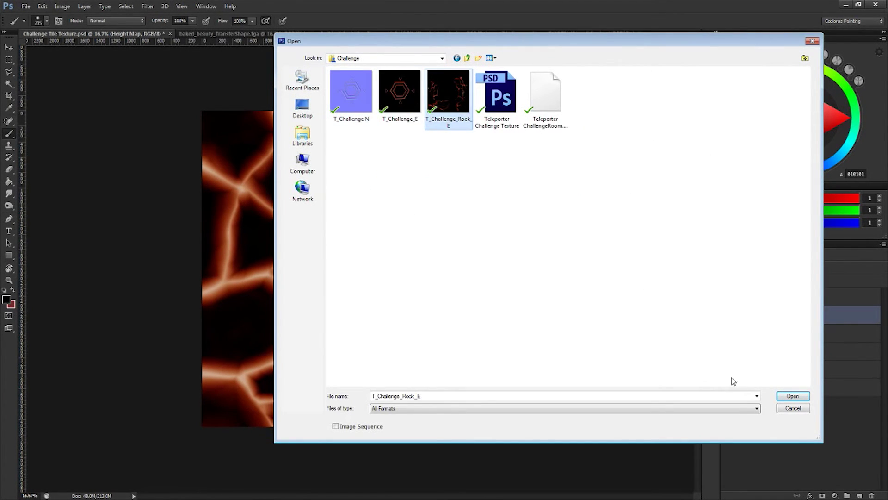
{"action": "left_click", "coordinate": [497, 97]}
{"action": "left_click", "coordinate": [793, 395]}
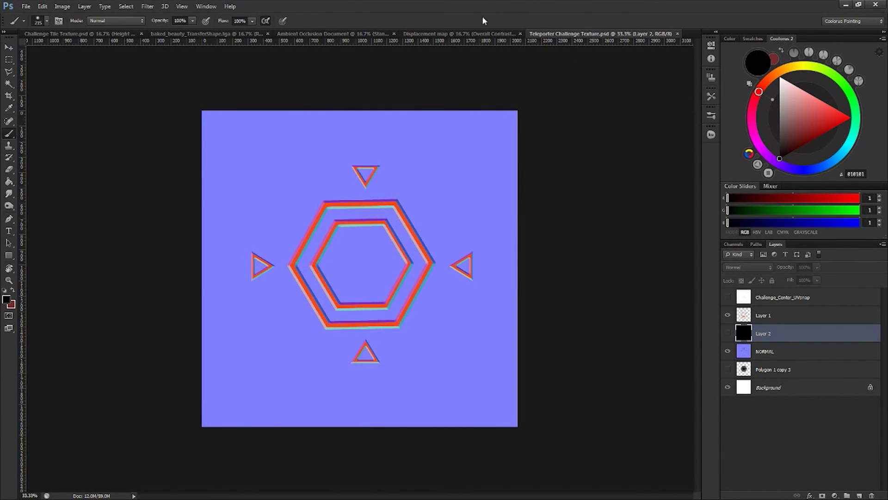
Open the T_Challenge_Rock_E image from the same Challenge folder as a lava colour reference
{"action": "left_click", "coordinate": [26, 7]}
{"action": "left_click", "coordinate": [37, 26]}
{"action": "left_click", "coordinate": [489, 99]}
{"action": "left_click", "coordinate": [457, 98]}
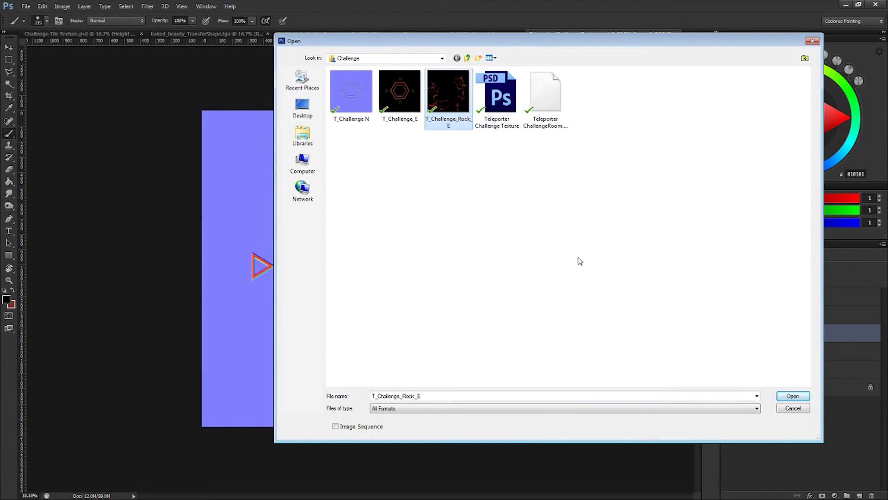
{"action": "left_click", "coordinate": [791, 396]}
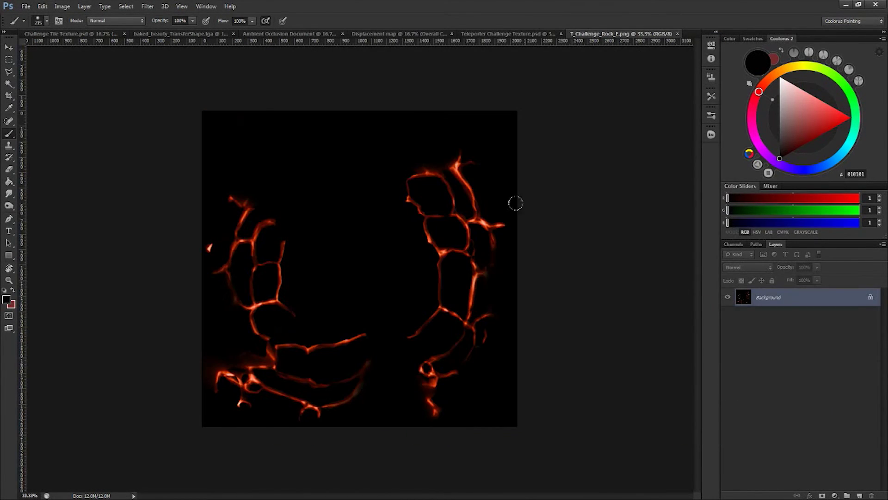
Enlarge the T_Challenge_Rock_E image to 200% and examine the colours of its glowing cracks
{"action": "key", "text": "z"}
{"action": "left_click", "coordinate": [482, 242]}
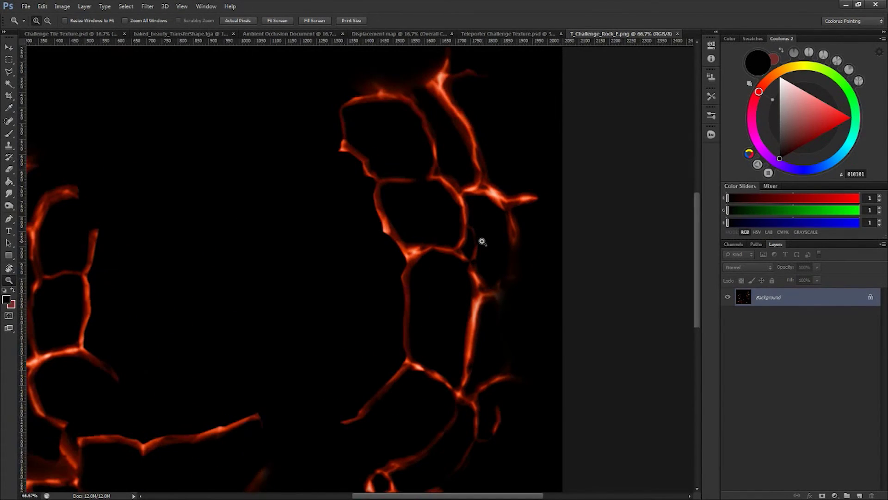
{"action": "left_click", "coordinate": [490, 214]}
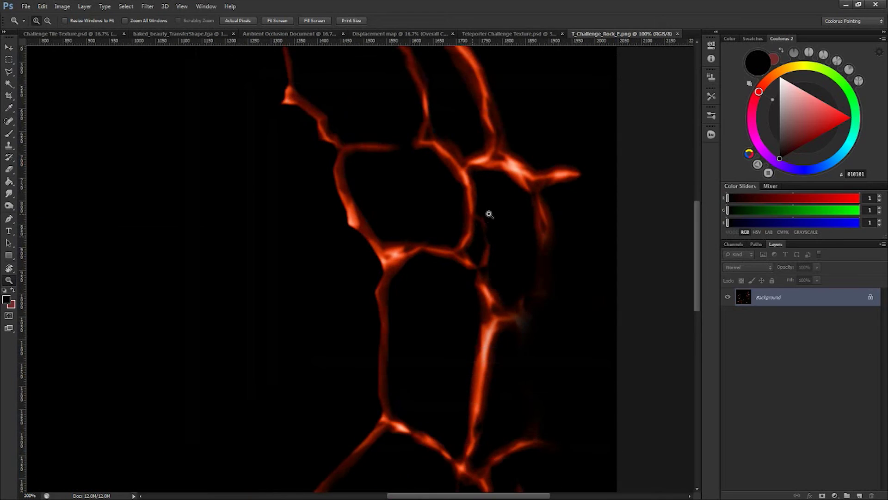
{"action": "left_click", "coordinate": [489, 214]}
{"action": "left_click_drag", "start_coordinate": [500, 200], "coordinate": [434, 156]}
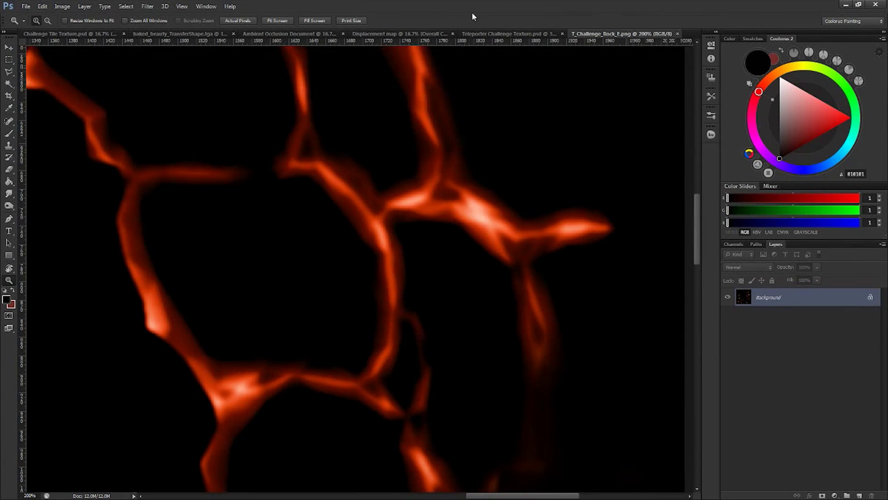
Float the T_Challenge_Rock_E window beside the tile texture to compare the crack colours, and minimize it
{"action": "left_click_drag", "start_coordinate": [597, 35], "coordinate": [528, 57]}
{"action": "left_click", "coordinate": [108, 33]}
{"action": "left_click_drag", "start_coordinate": [615, 57], "coordinate": [627, 19]}
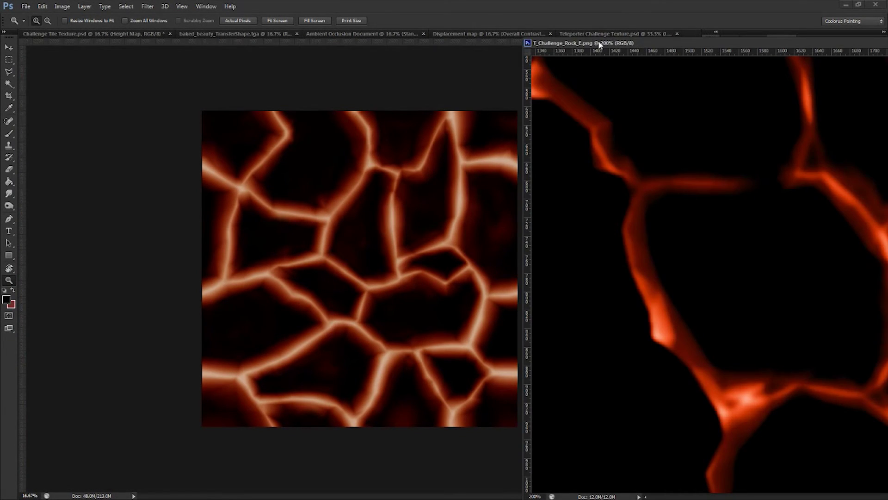
{"action": "left_click_drag", "start_coordinate": [548, 43], "coordinate": [359, 39]}
{"action": "left_click_drag", "start_coordinate": [650, 47], "coordinate": [632, 13]}
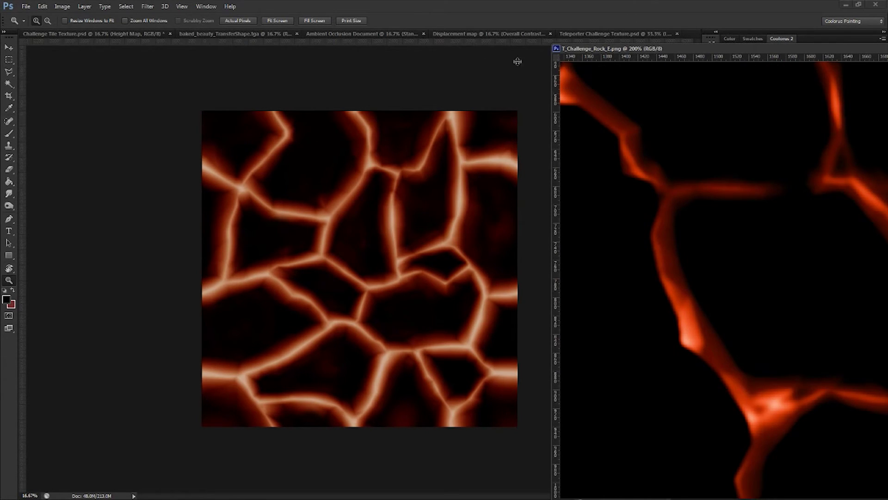
{"action": "key", "text": "ctrl+w"}
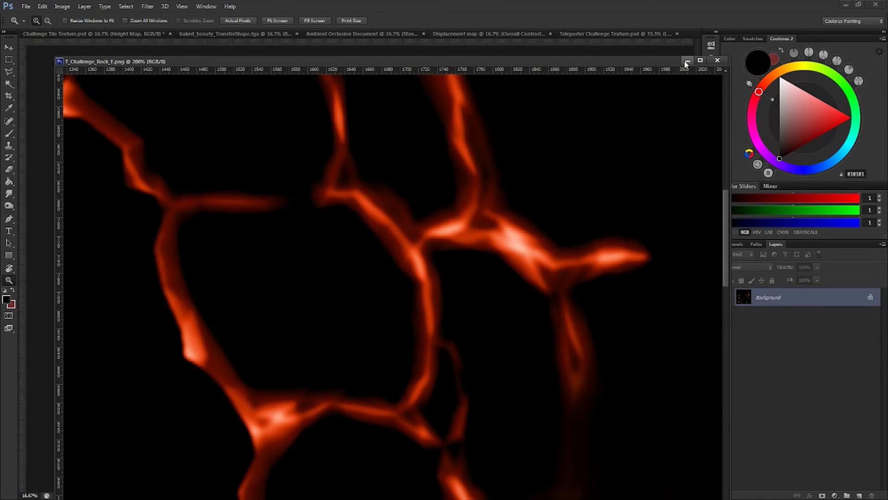
{"action": "left_click", "coordinate": [686, 62]}
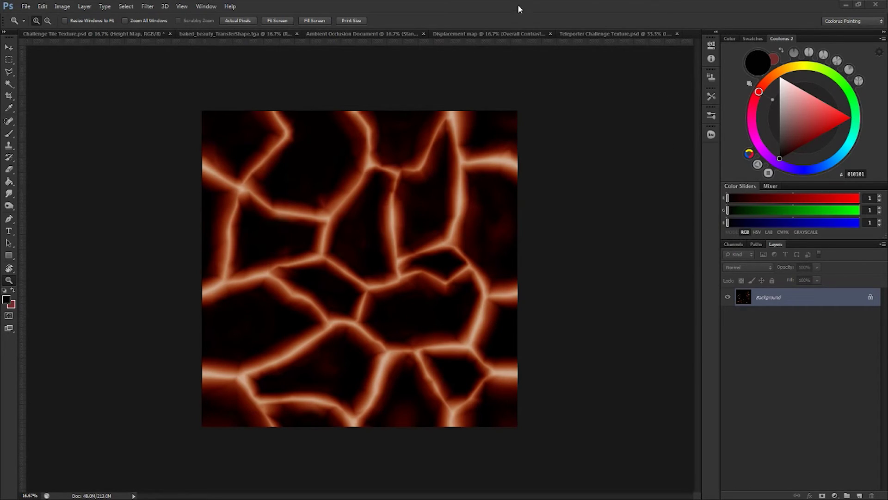
Try to shift the crack colours with Color Balance while the T_Challenge_Rock_E document is still active
{"action": "left_click", "coordinate": [25, 7]}
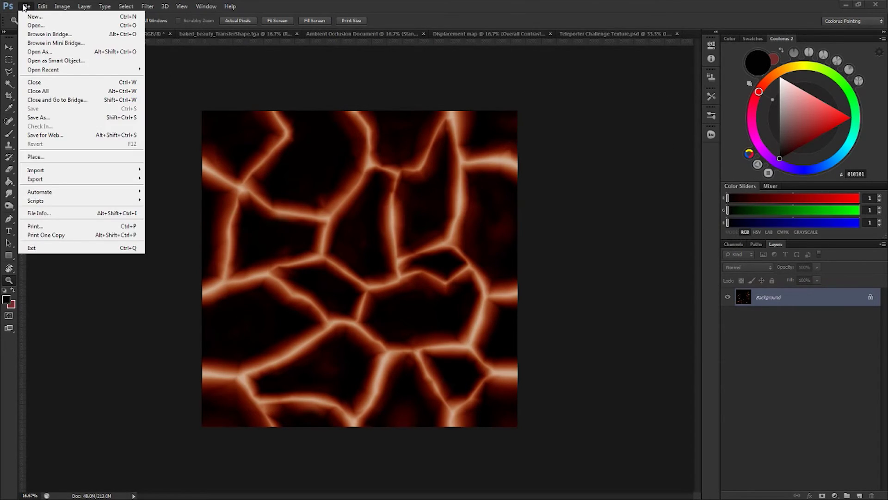
{"action": "mouse_move", "coordinate": [63, 6]}
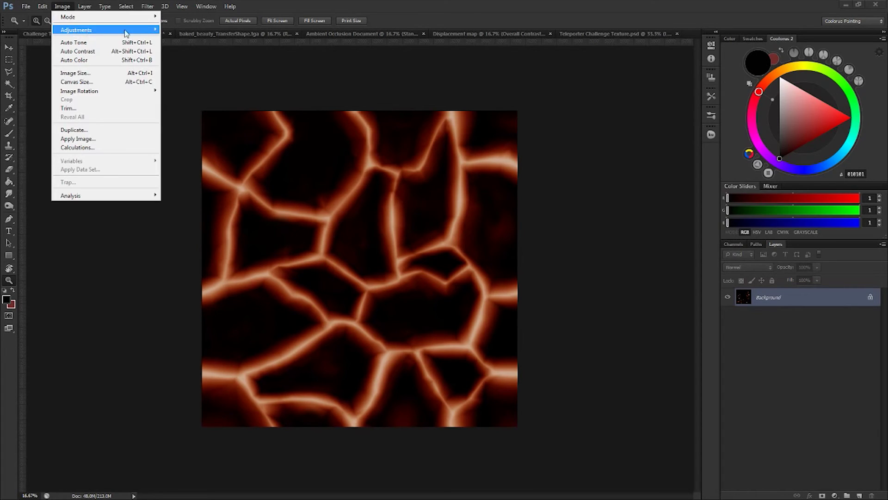
{"action": "mouse_move", "coordinate": [125, 30]}
{"action": "left_click", "coordinate": [190, 86]}
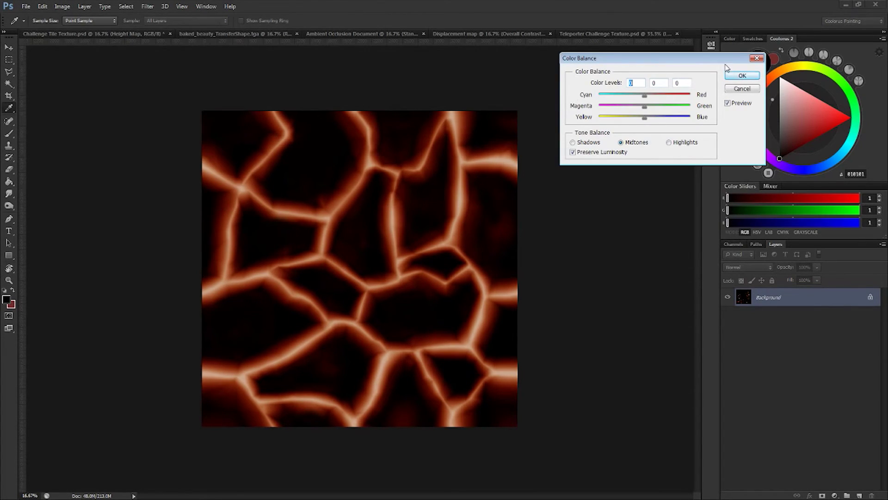
{"action": "left_click_drag", "start_coordinate": [644, 95], "coordinate": [638, 118]}
{"action": "mouse_move", "coordinate": [675, 96]}
{"action": "left_mouse_down"}
{"action": "mouse_move", "coordinate": [687, 101]}
{"action": "mouse_move", "coordinate": [666, 106]}
{"action": "left_mouse_up"}
{"action": "left_click", "coordinate": [742, 76]}
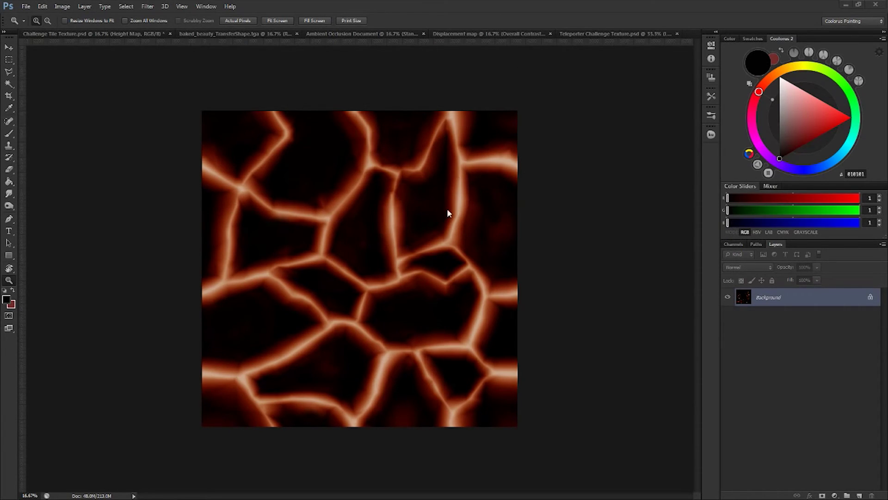
Switch to the Challenge Tile Texture document and make the Height Map layer's cracks redder with Color Balance
{"action": "left_click", "coordinate": [119, 35]}
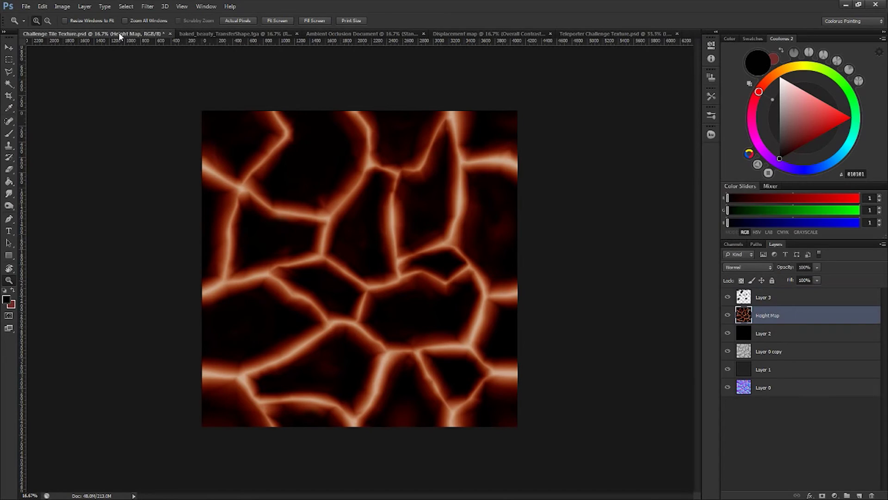
{"action": "left_click", "coordinate": [62, 6]}
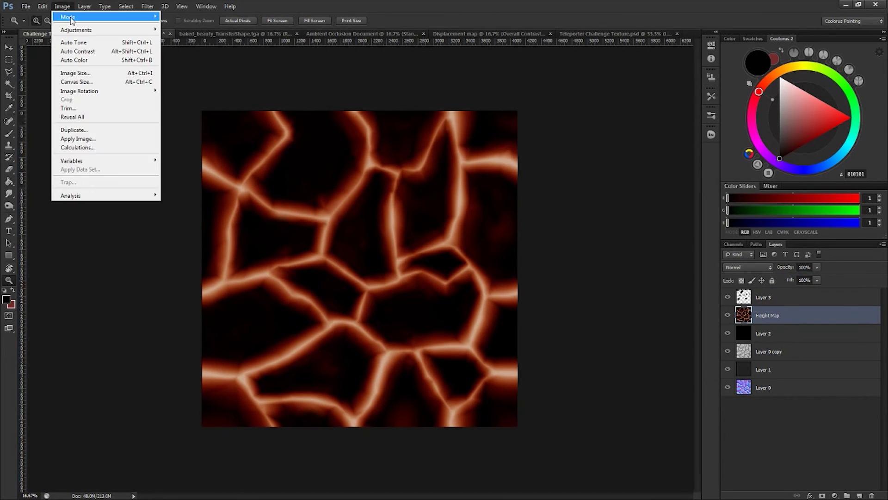
{"action": "mouse_move", "coordinate": [142, 32]}
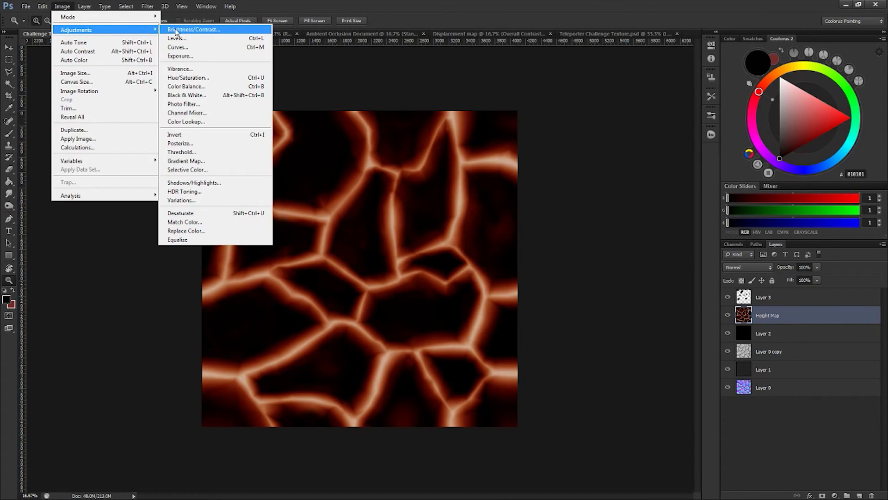
{"action": "left_click", "coordinate": [200, 88]}
{"action": "left_click_drag", "start_coordinate": [644, 95], "coordinate": [640, 120]}
{"action": "left_click", "coordinate": [742, 76]}
{"action": "key", "text": "z"}
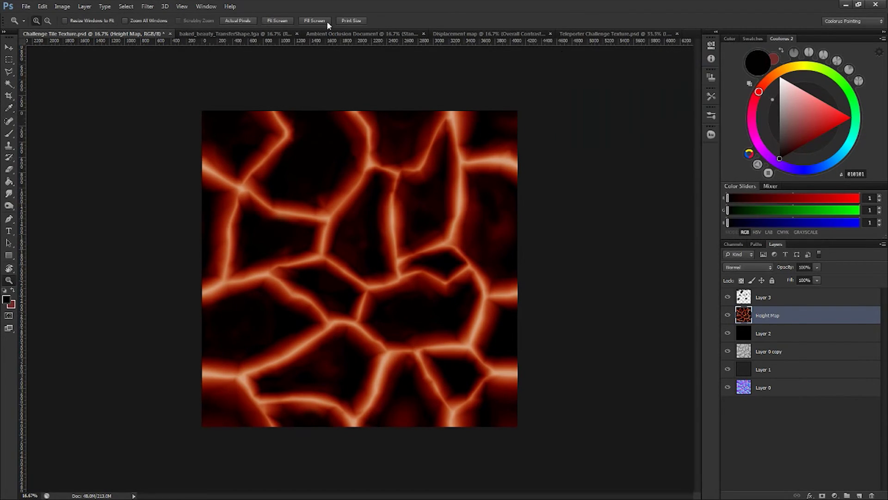
Apply Levels to the Height Map layer with input levels of 42, 0.83 and 239 to tighten the crack glow
{"action": "left_click", "coordinate": [62, 7]}
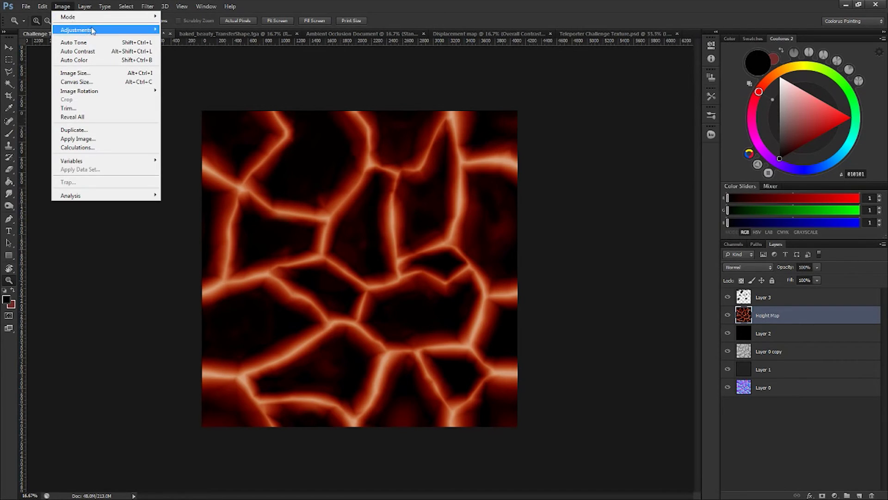
{"action": "mouse_move", "coordinate": [126, 31]}
{"action": "left_click", "coordinate": [177, 38]}
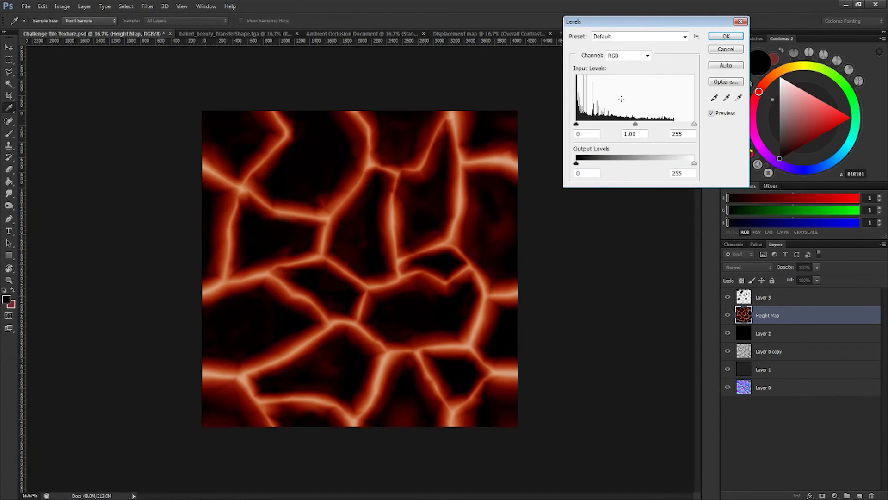
{"action": "left_click_drag", "start_coordinate": [636, 125], "coordinate": [650, 125]}
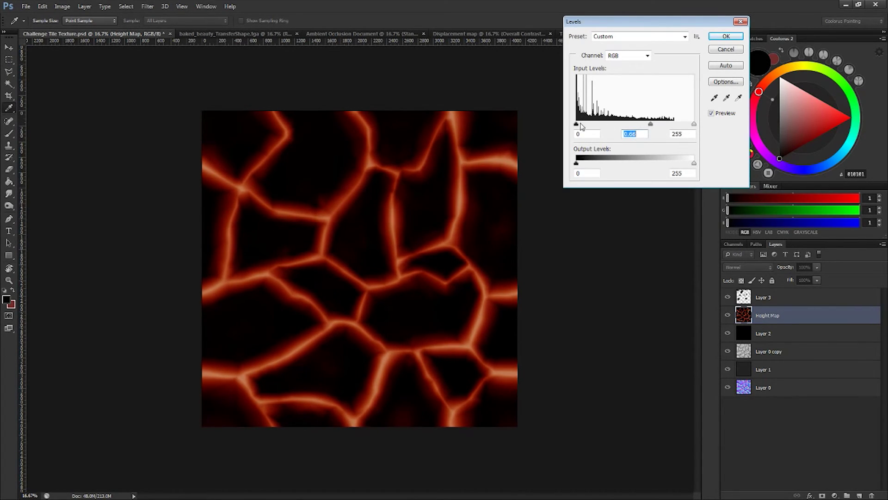
{"action": "left_click_drag", "start_coordinate": [579, 128], "coordinate": [585, 129]}
{"action": "left_click_drag", "start_coordinate": [583, 129], "coordinate": [592, 129]}
{"action": "left_click_drag", "start_coordinate": [656, 124], "coordinate": [650, 127]}
{"action": "left_click_drag", "start_coordinate": [693, 124], "coordinate": [688, 128]}
{"action": "left_click_drag", "start_coordinate": [593, 124], "coordinate": [596, 128]}
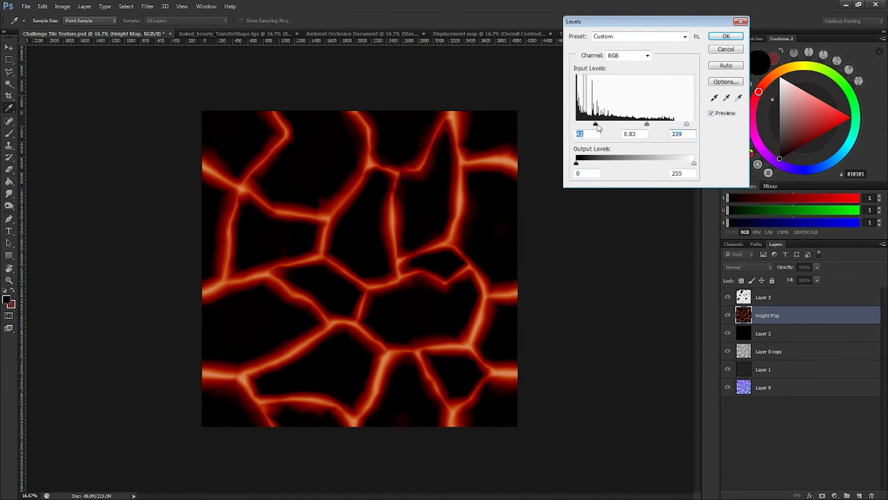
{"action": "left_click_drag", "start_coordinate": [684, 26], "coordinate": [672, 30]}
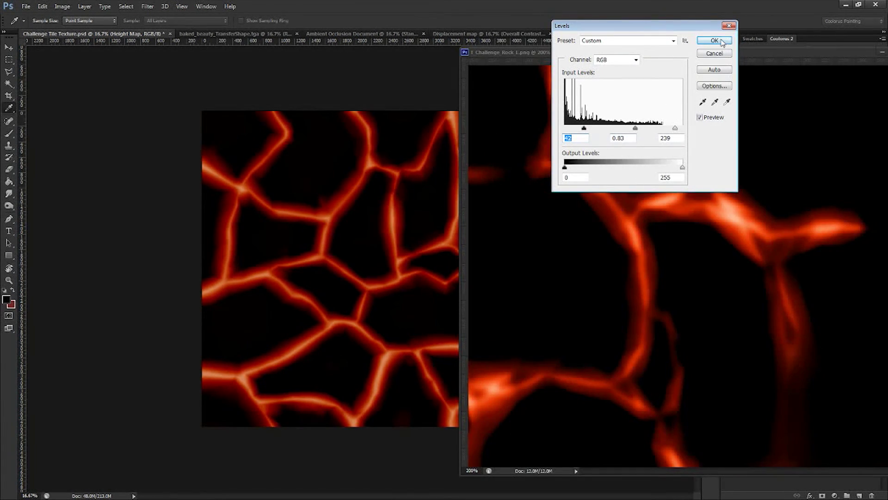
{"action": "left_click", "coordinate": [715, 40]}
Compare the adjusted cracks with the T_Challenge_Rock_E image at a smaller magnification, and move its window out of the way
{"action": "left_click_drag", "start_coordinate": [615, 52], "coordinate": [555, 48]}
{"action": "scroll", "coordinate": [620, 186], "scroll_direction": "down", "scroll_amount": 5, "text": "alt"}
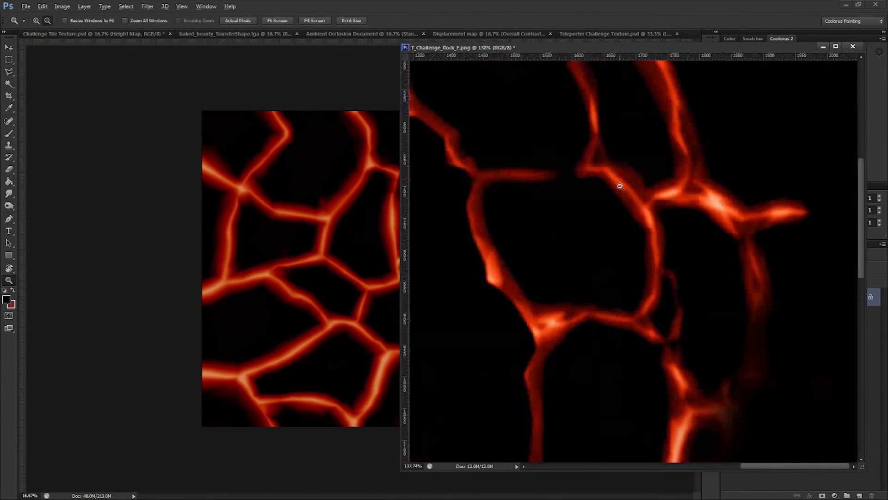
{"action": "scroll", "coordinate": [620, 186], "scroll_direction": "up", "scroll_amount": 3, "text": "alt"}
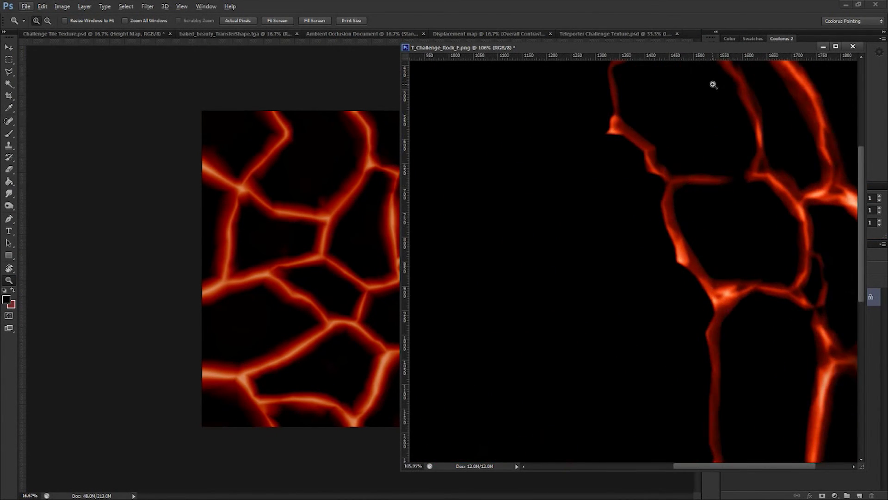
{"action": "left_click_drag", "start_coordinate": [712, 48], "coordinate": [885, 55]}
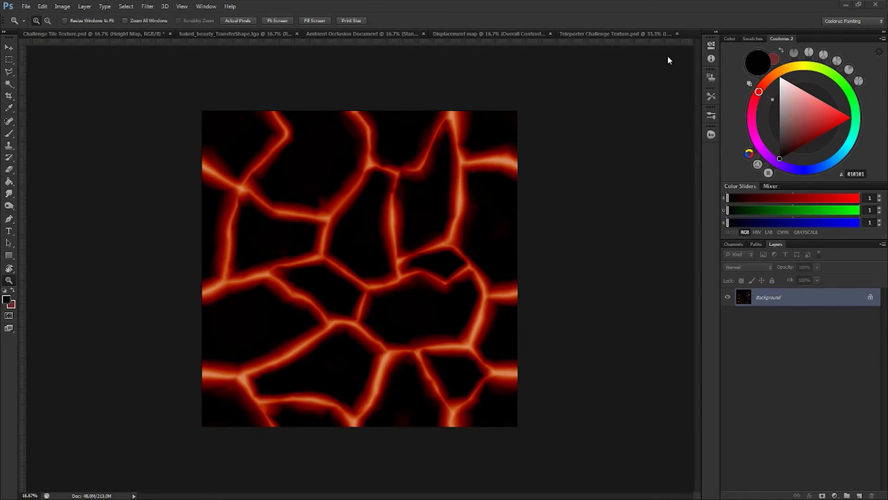
{"action": "left_click_drag", "start_coordinate": [595, 53], "coordinate": [728, 53]}
{"action": "left_click", "coordinate": [733, 54]}
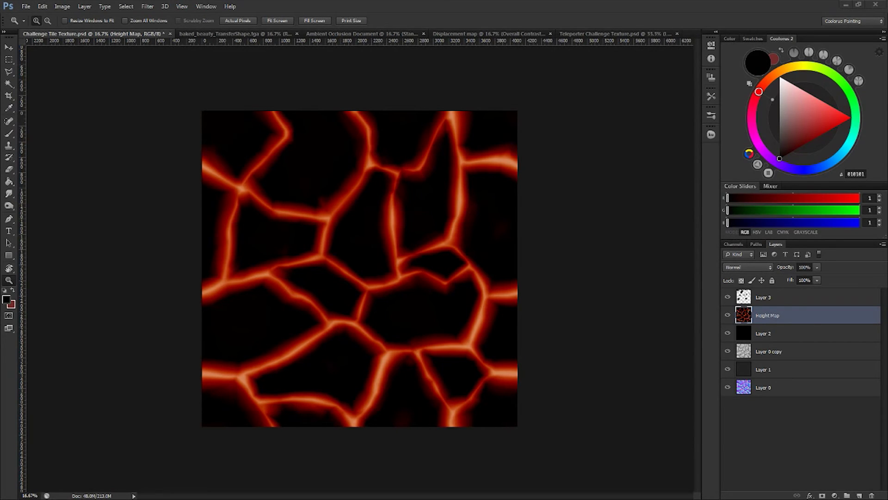
Hide Layer 0 copy and Layer 1, and save the Challenge Tile Texture document
{"action": "left_click", "coordinate": [610, 6]}
{"action": "left_click", "coordinate": [728, 351]}
{"action": "left_click", "coordinate": [727, 369]}
{"action": "key", "text": "ctrl+s"}
Group Layer 3, the lava crack layer and Layer 2, and name the group Emissive
{"action": "left_click", "coordinate": [784, 297]}
{"action": "left_click", "coordinate": [783, 336], "text": "shift"}
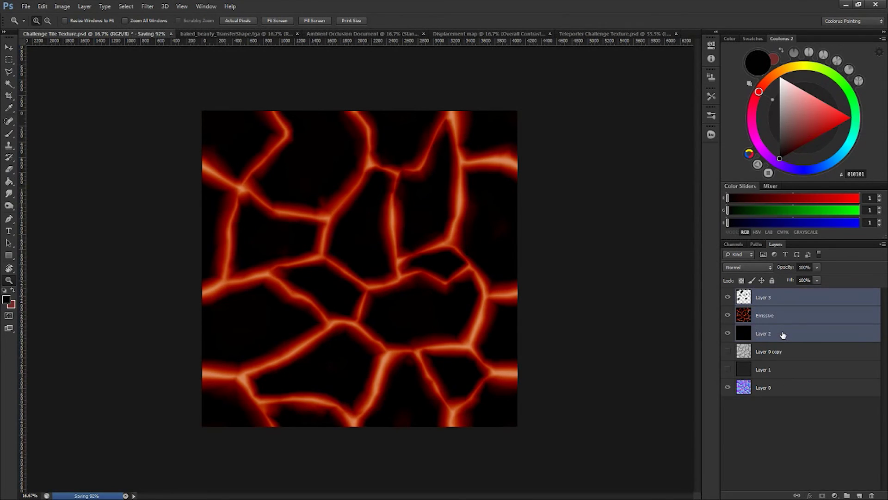
{"action": "key", "text": "ctrl+g"}
{"action": "double_click", "coordinate": [766, 292]}
{"action": "type", "text": "Emissive"}
{"action": "key", "text": "Return"}
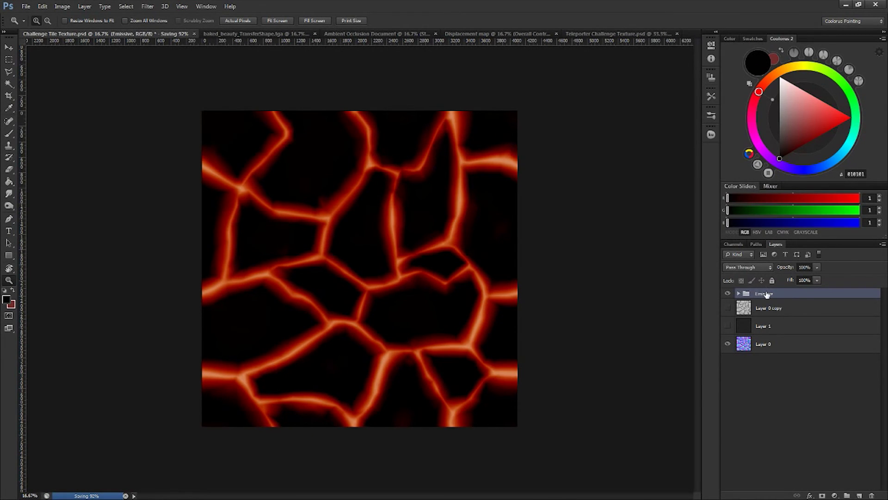
Hide the Emissive group, show Layer 0 copy and Layer 1, and combine those two layers into a group named Diffuse
{"action": "left_click", "coordinate": [727, 293]}
{"action": "left_click", "coordinate": [728, 308]}
{"action": "left_click", "coordinate": [728, 325]}
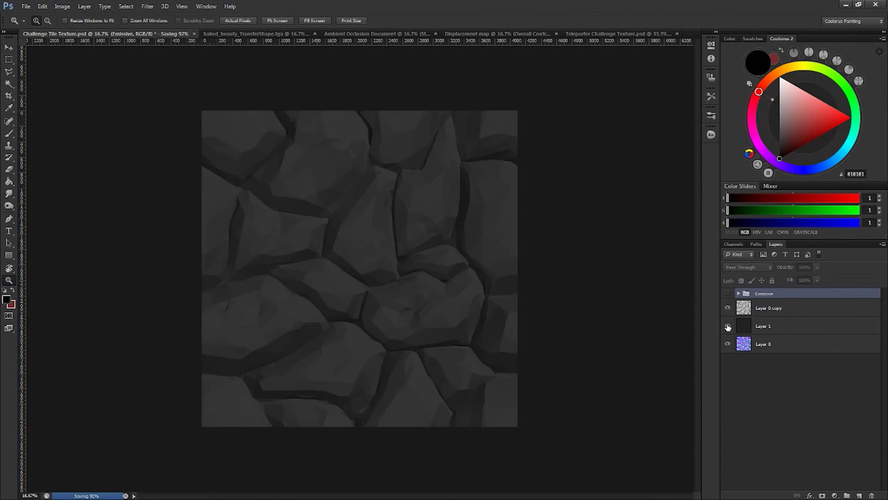
{"action": "left_click", "coordinate": [770, 311]}
{"action": "left_click", "coordinate": [791, 327], "text": "shift"}
{"action": "key", "text": "ctrl+g"}
{"action": "double_click", "coordinate": [774, 306]}
{"action": "type", "text": "Diffuse"}
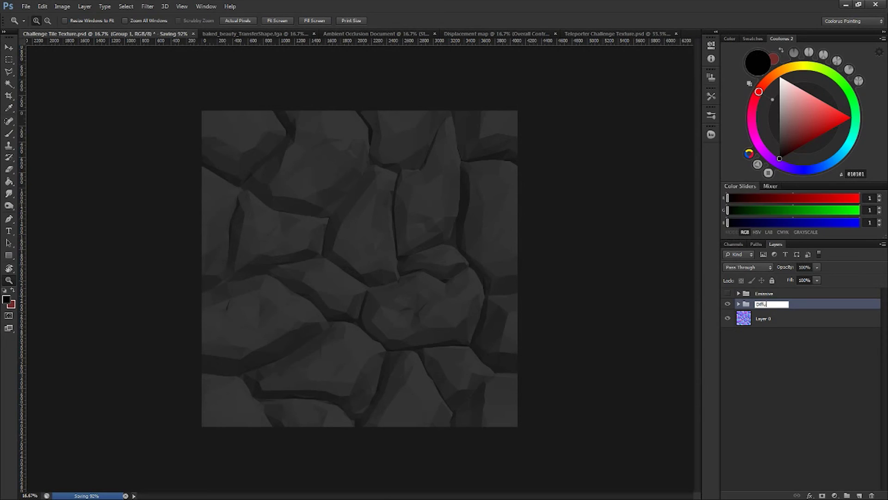
{"action": "key", "text": "Return"}
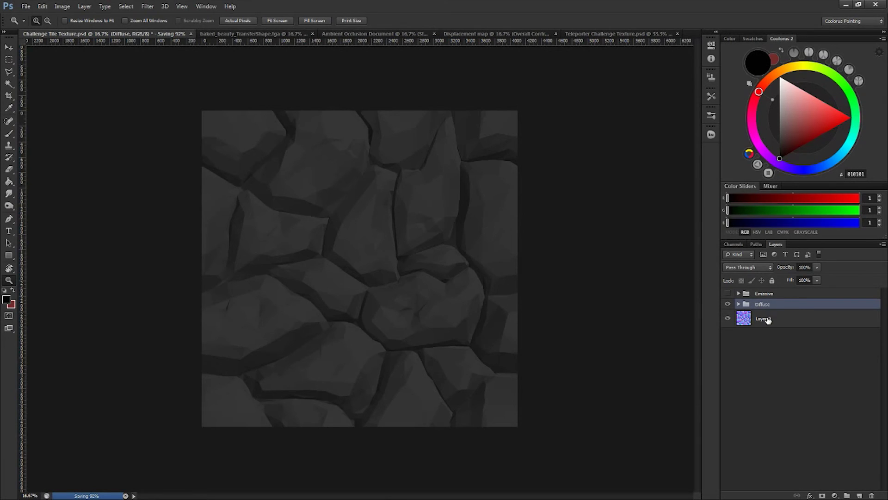
Rename the purple-blue Layer 0 as Normal
{"action": "double_click", "coordinate": [768, 318]}
{"action": "key", "text": "ctrl+a"}
{"action": "type", "text": "Normal"}
{"action": "key", "text": "Return"}
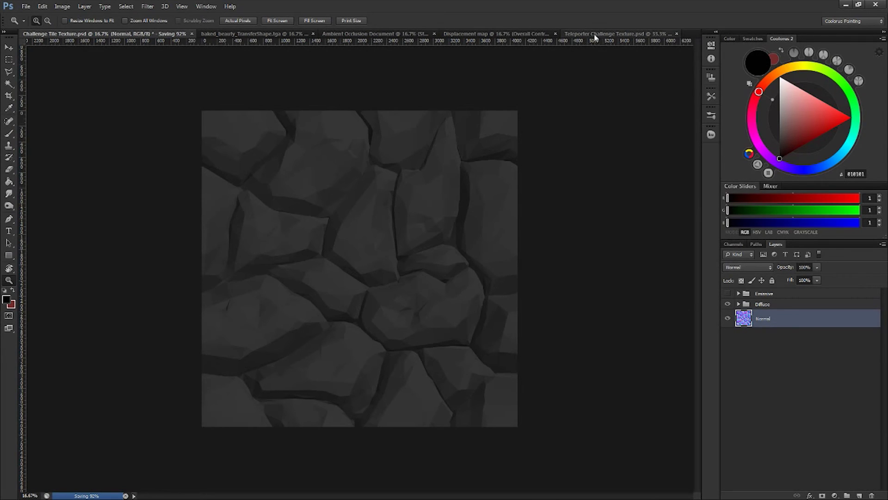
Place the Height Map image from the Challenge Room folder into the document
{"action": "left_click", "coordinate": [27, 5]}
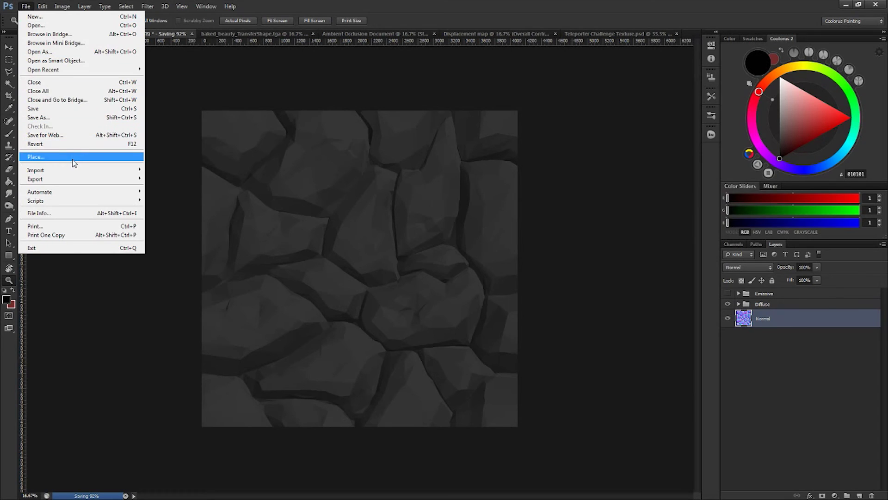
{"action": "left_click", "coordinate": [73, 153]}
{"action": "left_click_drag", "start_coordinate": [589, 45], "coordinate": [556, 46]}
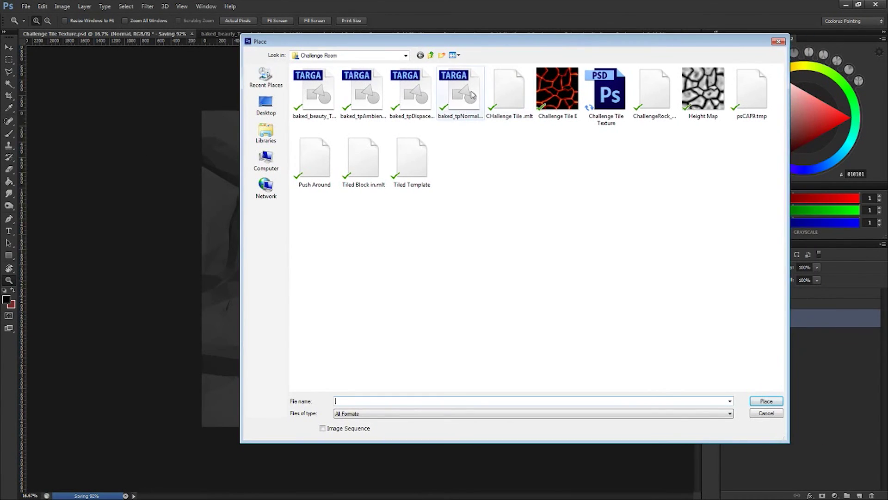
{"action": "left_click", "coordinate": [412, 91]}
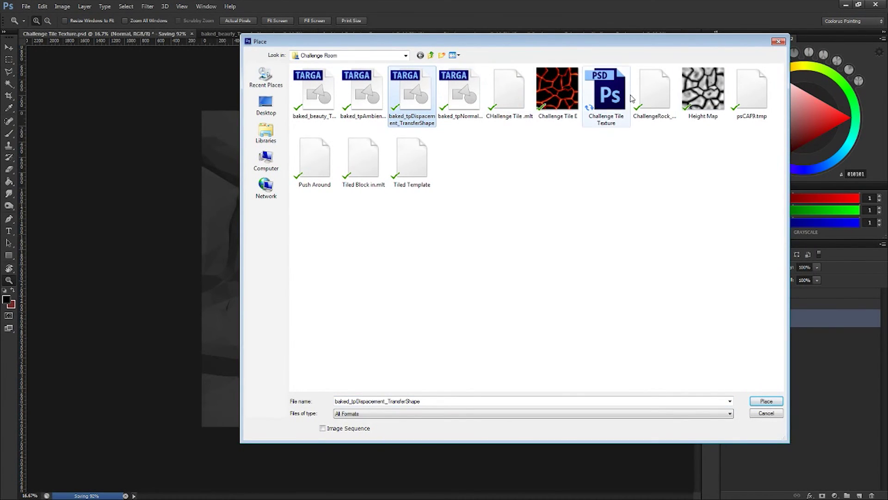
{"action": "left_click", "coordinate": [702, 90]}
{"action": "left_click", "coordinate": [766, 400]}
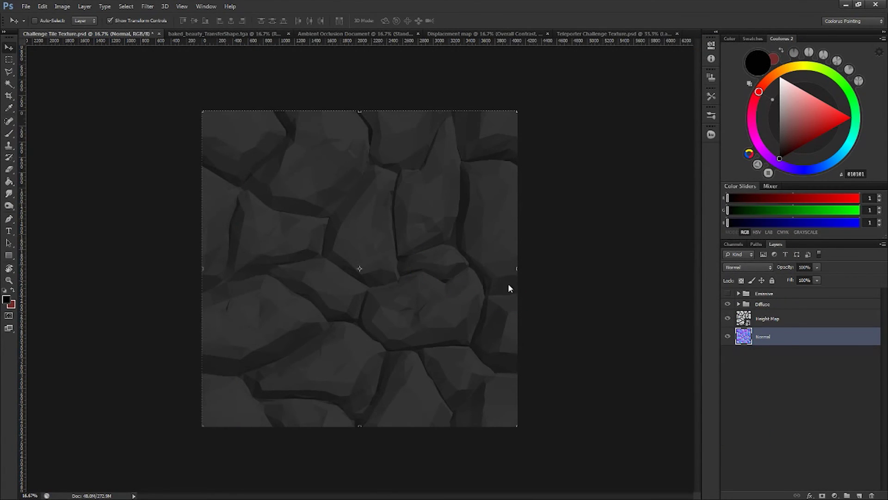
Save a PNG copy of the visible rock texture as Challenge Tile D in the Challenge Room folder
{"action": "key", "text": "ctrl+shift+s"}
{"action": "left_click", "coordinate": [457, 327]}
{"action": "left_click", "coordinate": [395, 431]}
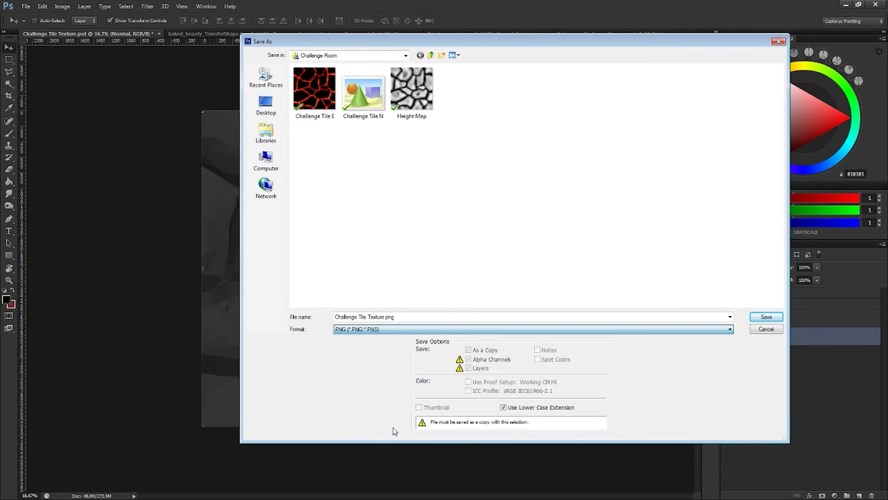
{"action": "left_click", "coordinate": [406, 318]}
{"action": "left_click", "coordinate": [409, 317]}
{"action": "key", "text": "BackSpace"}
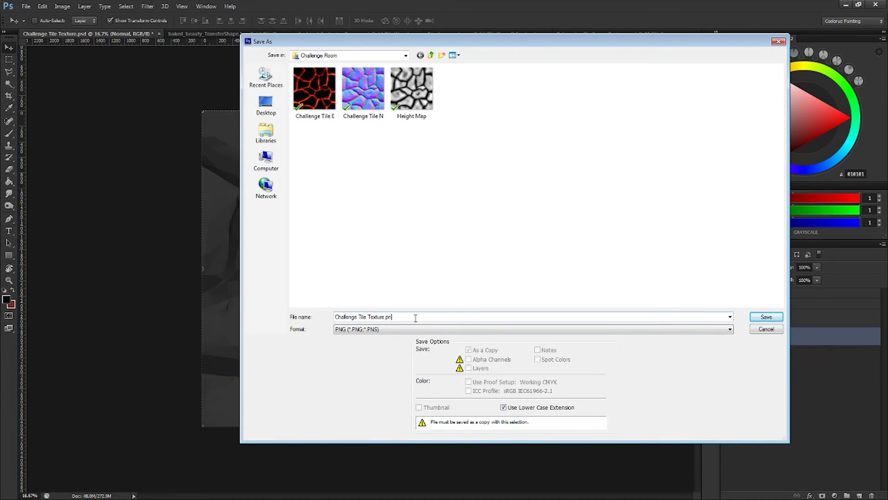
{"action": "key", "text": "BackSpace"}
{"action": "key", "text": "BackSpace"}
{"action": "key", "text": "BackSpace"}
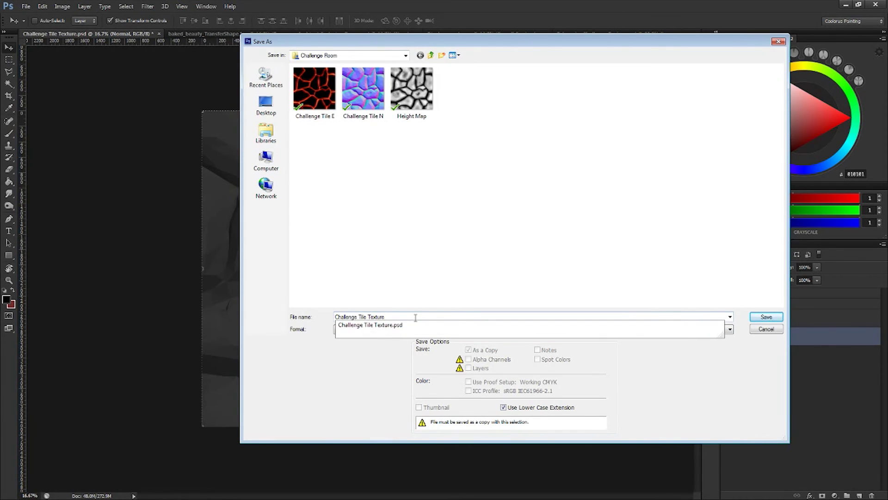
{"action": "key", "text": "BackSpace"}
{"action": "key", "text": "BackSpace"}
{"action": "key", "text": "BackSpace"}
{"action": "key", "text": "BackSpace"}
{"action": "key", "text": "BackSpace"}
{"action": "key", "text": "BackSpace"}
{"action": "key", "text": "BackSpace"}
{"action": "type", "text": "D"}
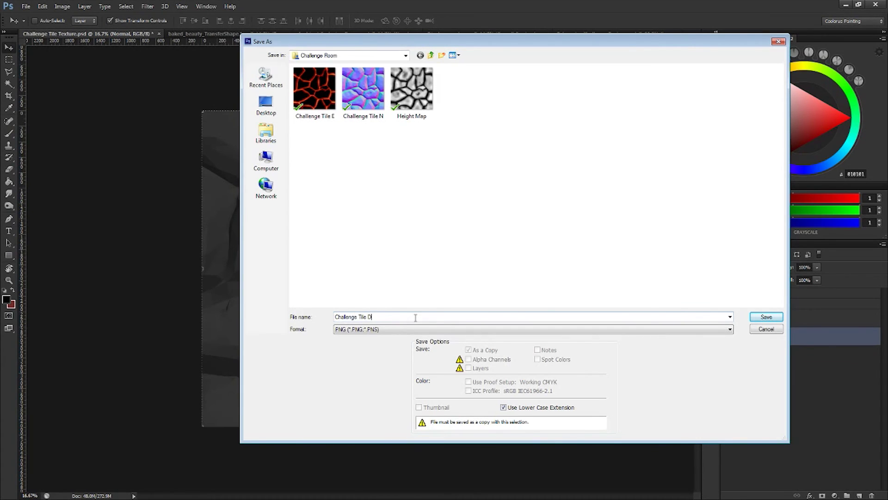
{"action": "left_click", "coordinate": [761, 317]}
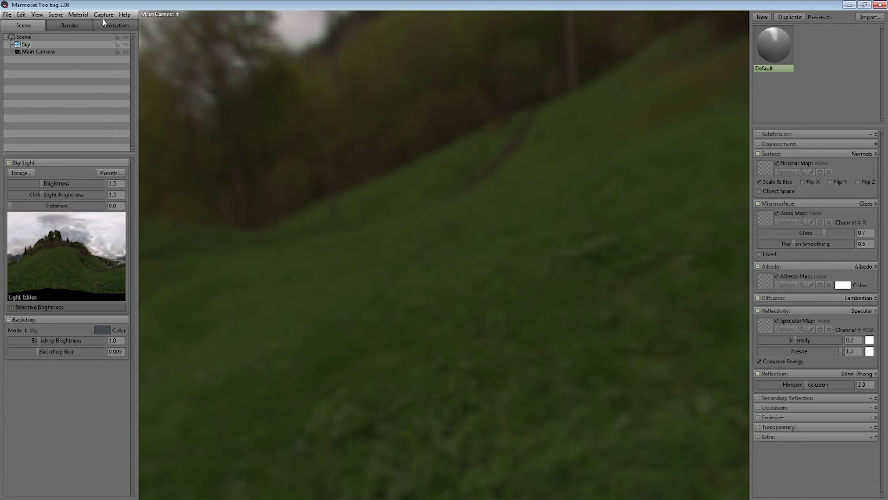
Switch to Marmoset Toolbag and import the DisplayTile.obj model from the Challenge Room folder
{"action": "left_click", "coordinate": [55, 14]}
{"action": "mouse_move", "coordinate": [7, 15]}
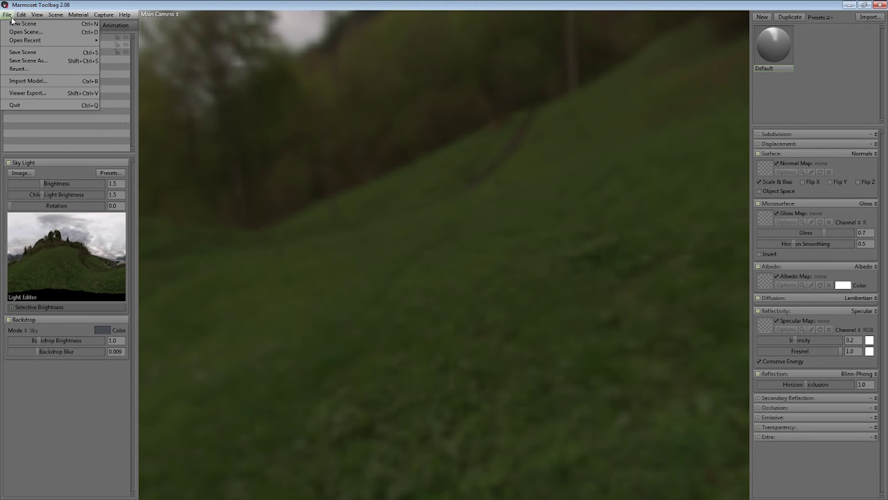
{"action": "left_click", "coordinate": [29, 81]}
{"action": "left_click_drag", "start_coordinate": [295, 18], "coordinate": [473, 46]}
{"action": "left_click", "coordinate": [351, 110]}
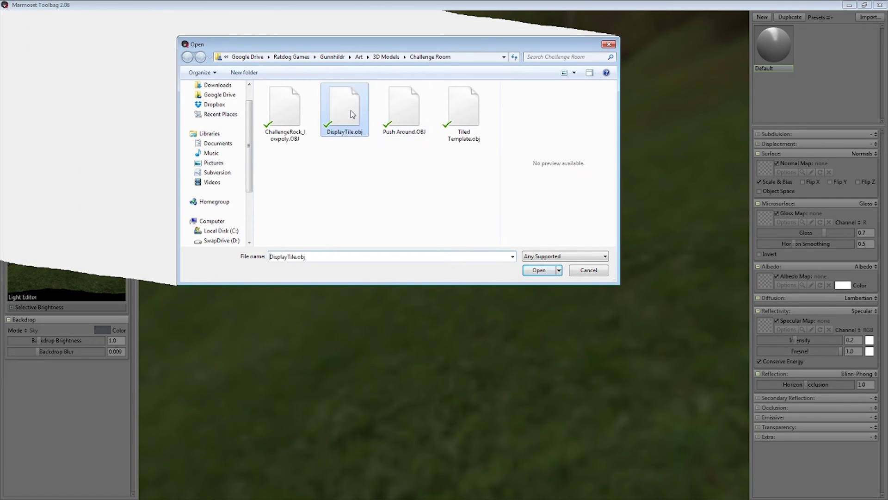
{"action": "left_click", "coordinate": [530, 267]}
{"action": "left_click_drag", "start_coordinate": [538, 189], "coordinate": [531, 268]}
Load Challenge Tile N.png as the normal map of the Default material
{"action": "left_click", "coordinate": [773, 45]}
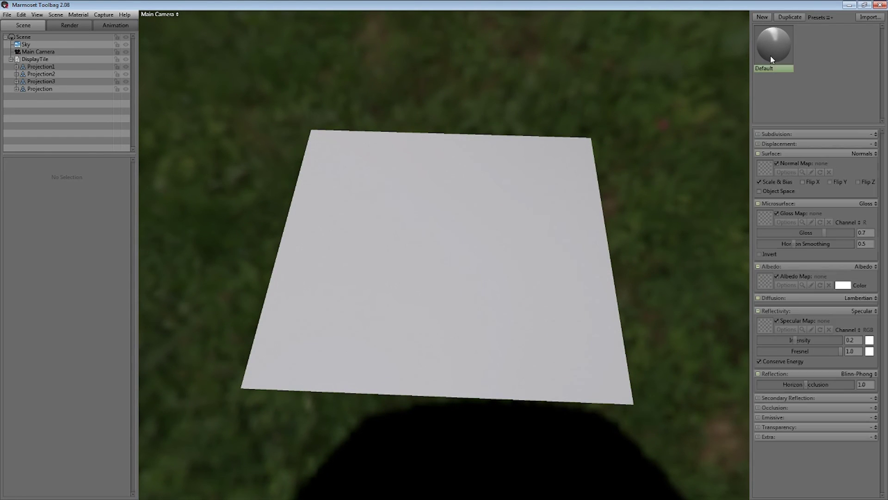
{"action": "left_click", "coordinate": [768, 167]}
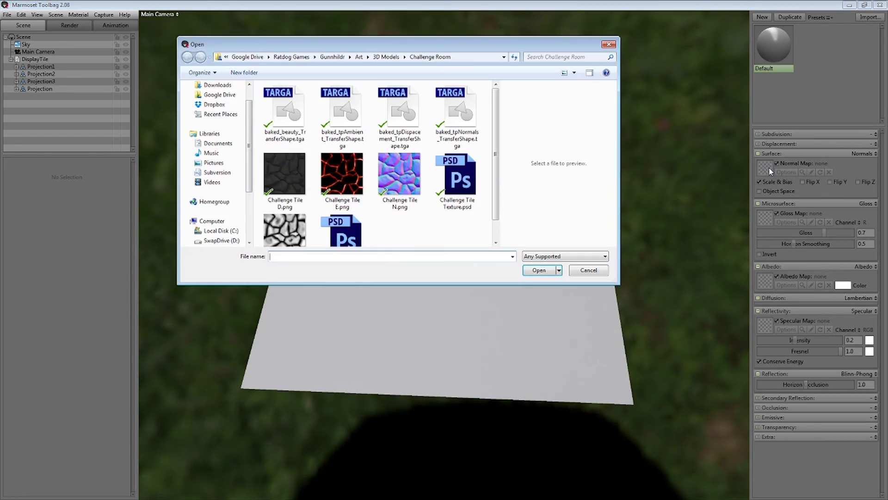
{"action": "left_click", "coordinate": [407, 182]}
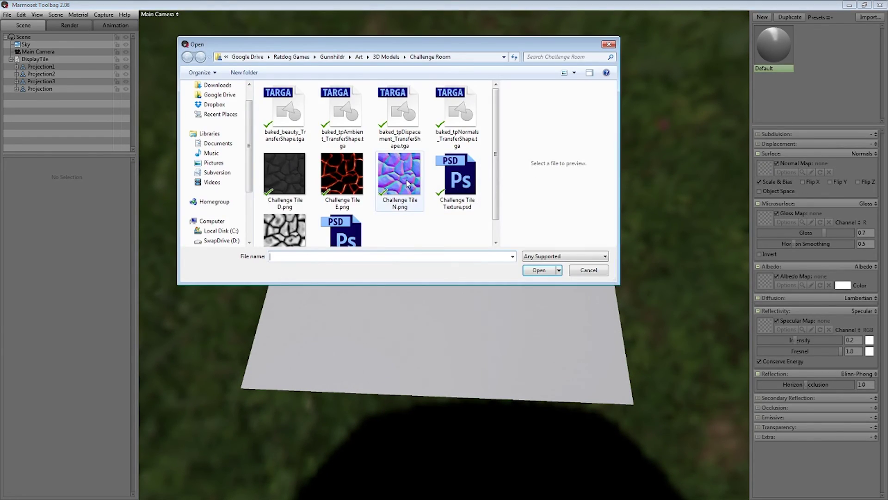
{"action": "left_click", "coordinate": [536, 271]}
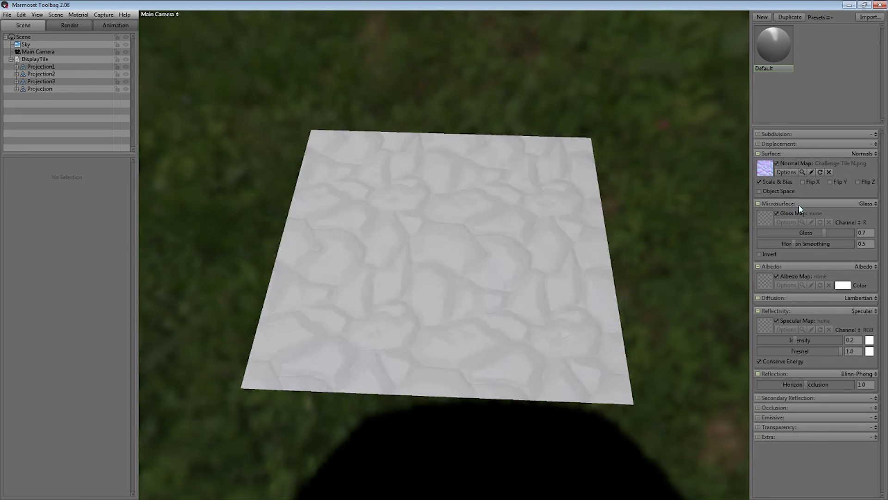
{"action": "mouse_move", "coordinate": [616, 246]}
{"action": "left_mouse_down"}
{"action": "mouse_move", "coordinate": [612, 288]}
{"action": "mouse_move", "coordinate": [614, 249]}
{"action": "left_mouse_up"}
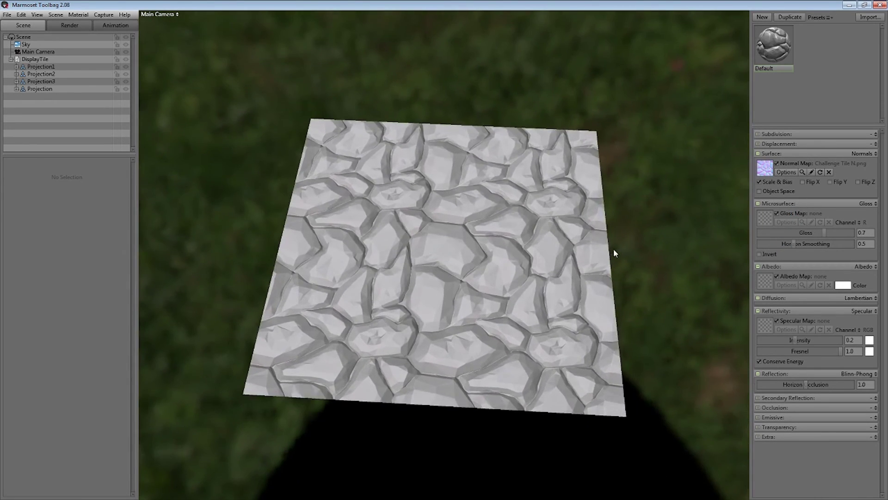
Lower the Default material's gloss to 0.227 and load Challenge Tile D.png as its albedo map
{"action": "left_click_drag", "start_coordinate": [825, 232], "coordinate": [782, 233]}
{"action": "left_click", "coordinate": [766, 280]}
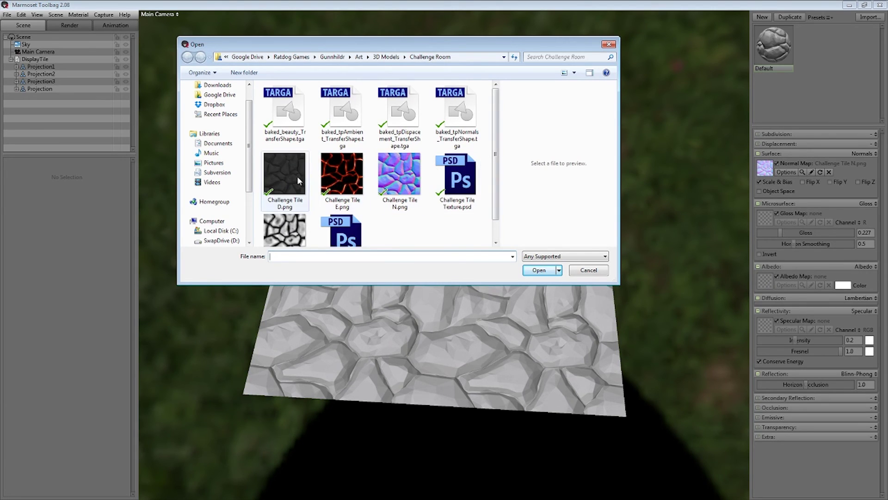
{"action": "left_click", "coordinate": [276, 172]}
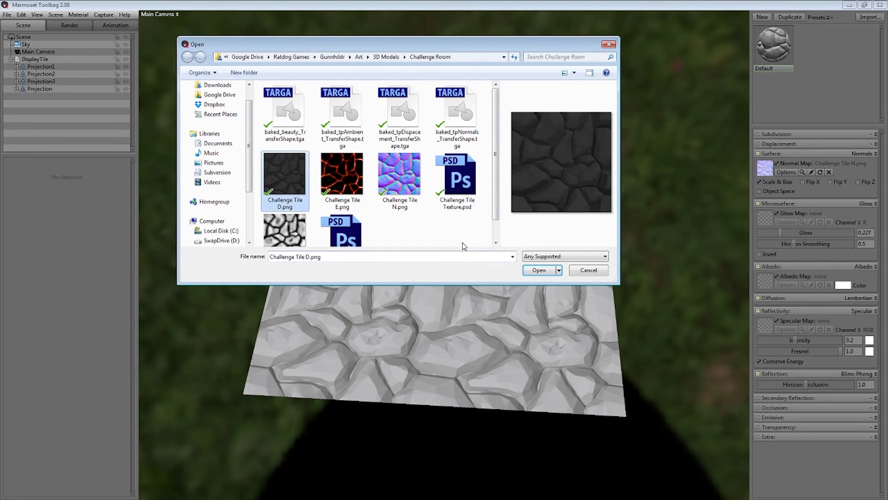
{"action": "left_click", "coordinate": [539, 270]}
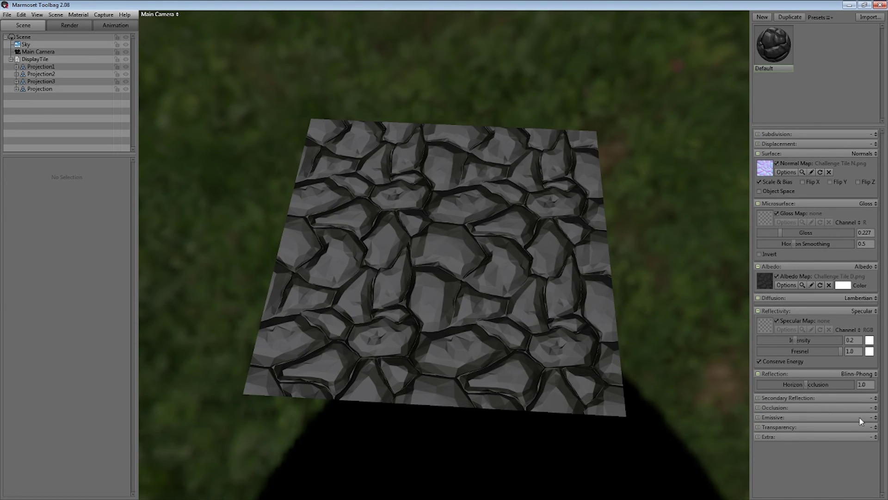
Enable the emissive channel on the Default material and load Challenge Tile E.png as its emissive map
{"action": "left_click", "coordinate": [873, 416]}
{"action": "left_click", "coordinate": [850, 437]}
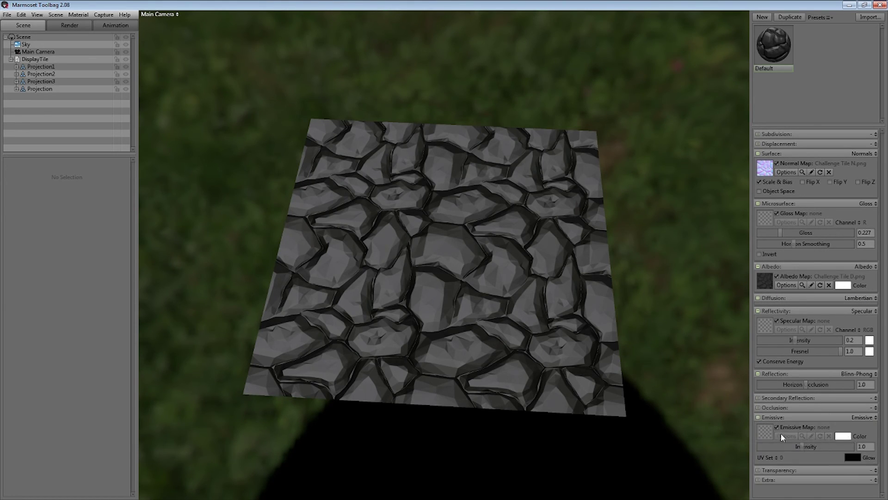
{"action": "left_click", "coordinate": [765, 431]}
{"action": "left_click", "coordinate": [342, 176]}
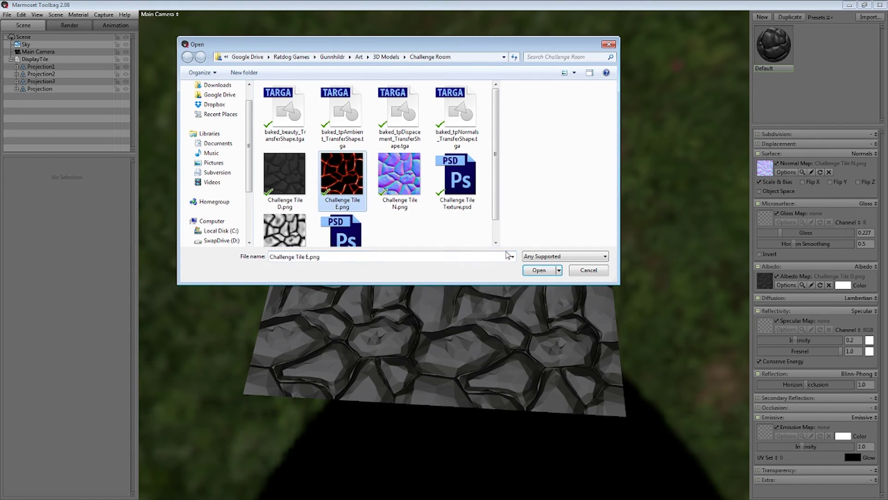
{"action": "left_click", "coordinate": [539, 270]}
{"action": "left_click_drag", "start_coordinate": [640, 225], "coordinate": [653, 247]}
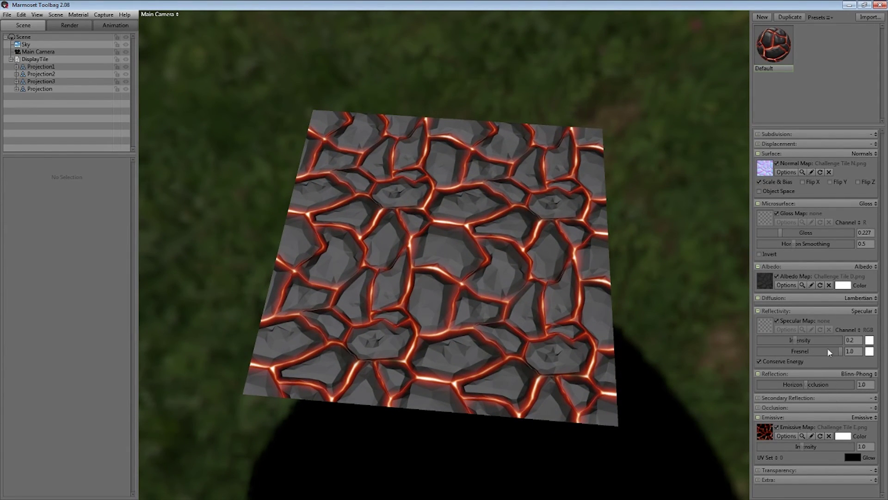
Enable height displacement on the Default material using Height Map.png, with the scale reduced to 0.051
{"action": "left_click", "coordinate": [861, 144]}
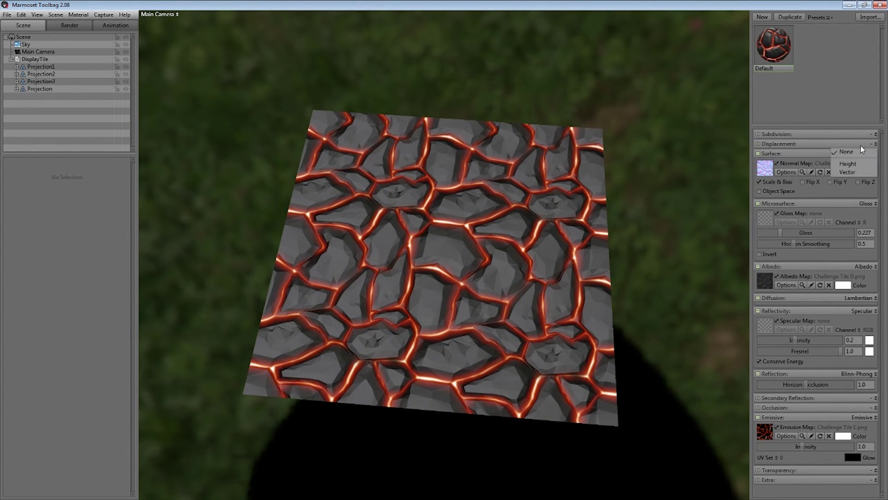
{"action": "left_click", "coordinate": [853, 163]}
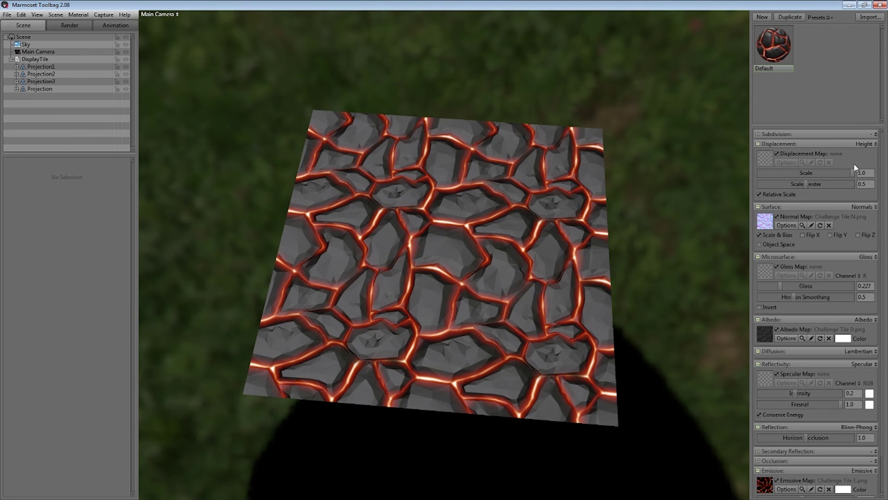
{"action": "left_click", "coordinate": [764, 160]}
{"action": "left_click", "coordinate": [298, 234]}
{"action": "scroll", "coordinate": [297, 234], "scroll_direction": "down", "scroll_amount": 1}
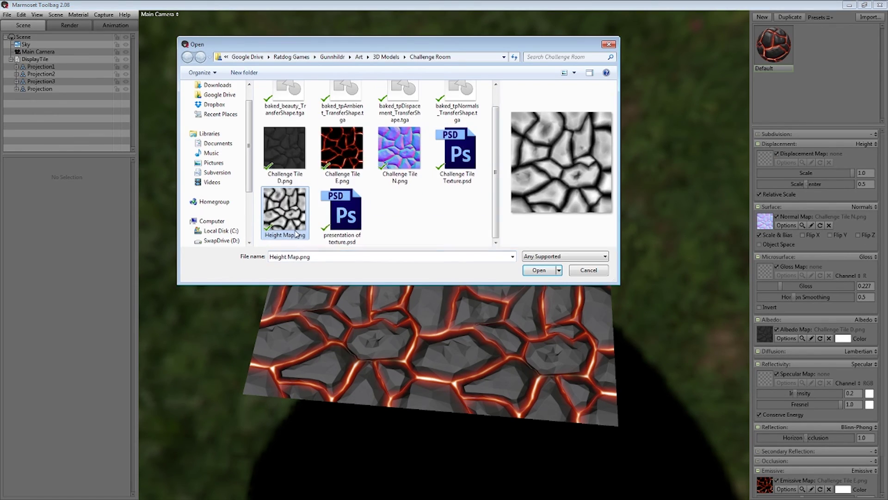
{"action": "left_click", "coordinate": [539, 270]}
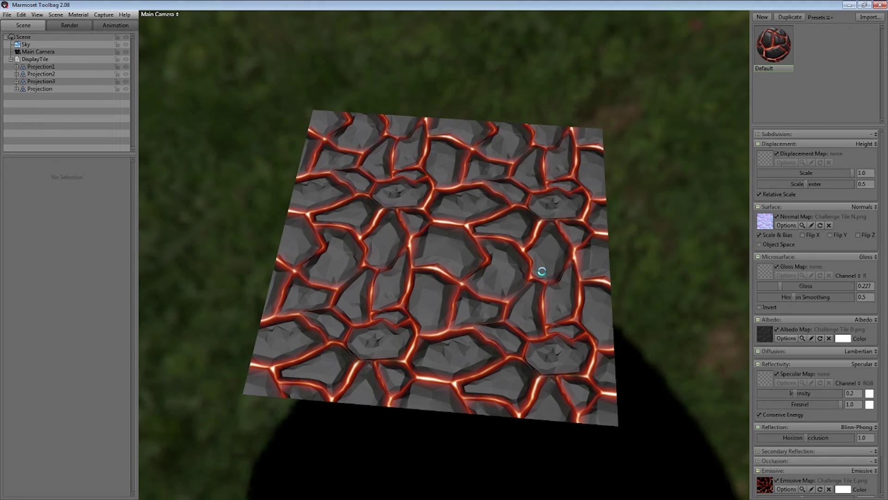
{"action": "left_click_drag", "start_coordinate": [838, 168], "coordinate": [794, 172]}
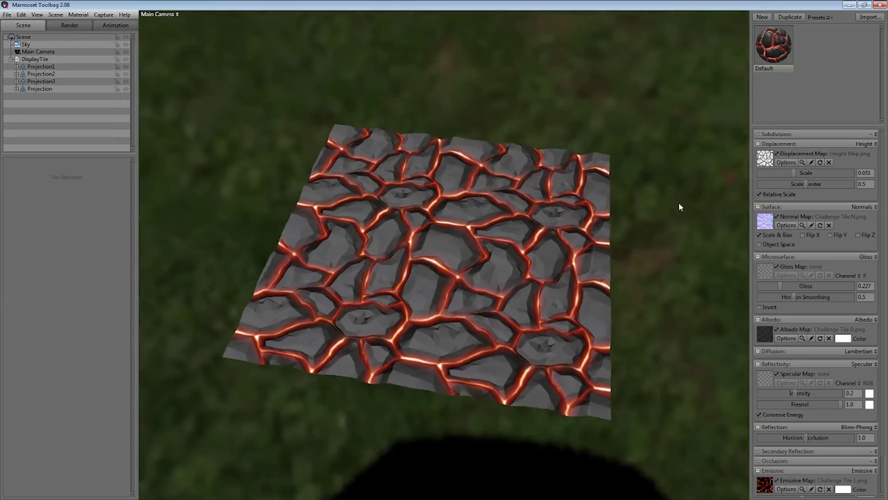
Preview the Canada Glacier and Castle Sunset skies and light the scene with the Evening Construction preset
{"action": "left_click_drag", "start_coordinate": [678, 207], "coordinate": [653, 190]}
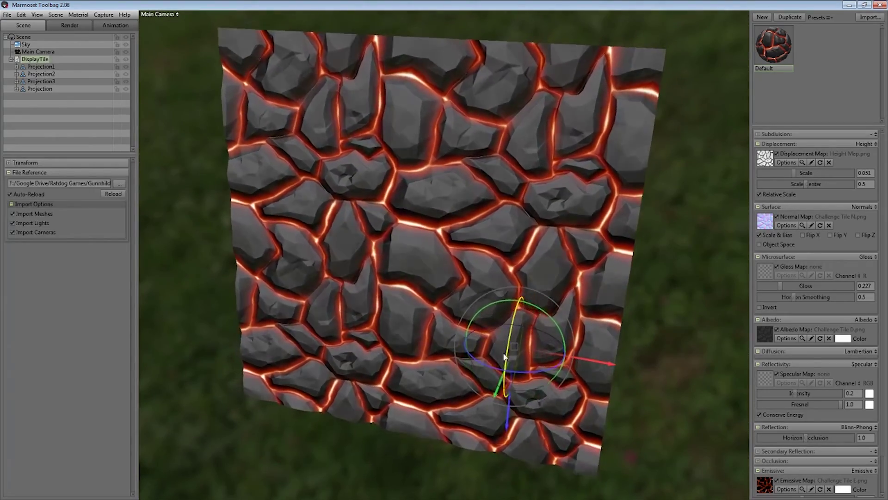
{"action": "left_click_drag", "start_coordinate": [505, 356], "coordinate": [512, 310]}
{"action": "left_click_drag", "start_coordinate": [528, 276], "coordinate": [565, 228]}
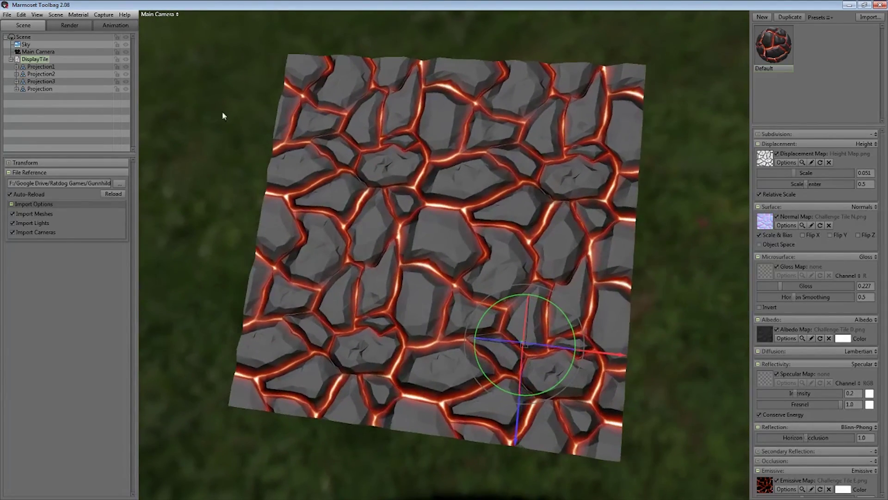
{"action": "left_click", "coordinate": [26, 45]}
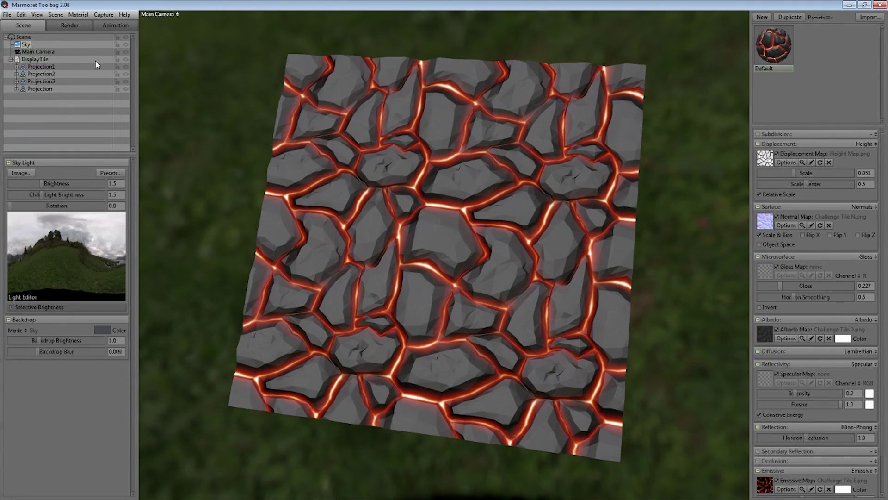
{"action": "left_click", "coordinate": [111, 173]}
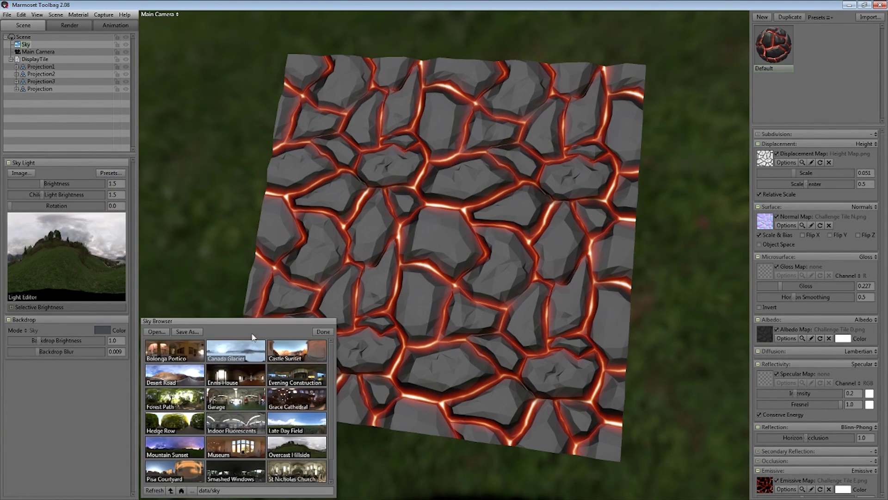
{"action": "left_click", "coordinate": [253, 351]}
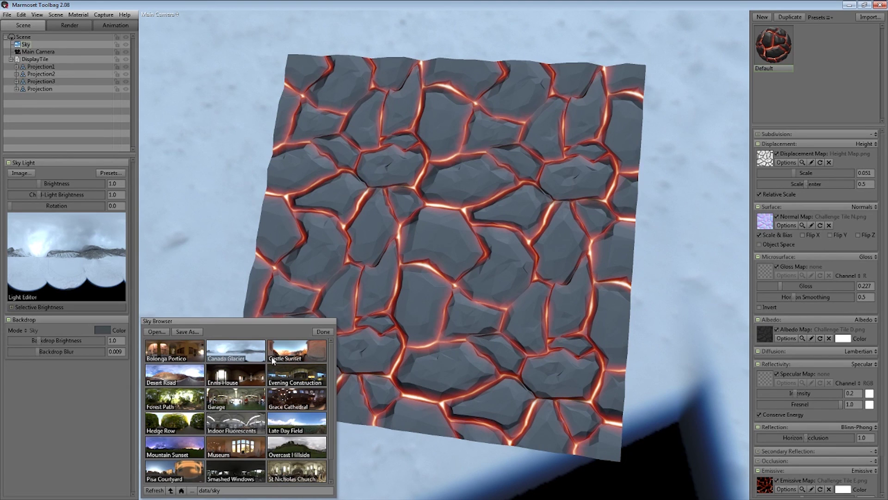
{"action": "left_click", "coordinate": [296, 353]}
{"action": "left_click", "coordinate": [298, 376]}
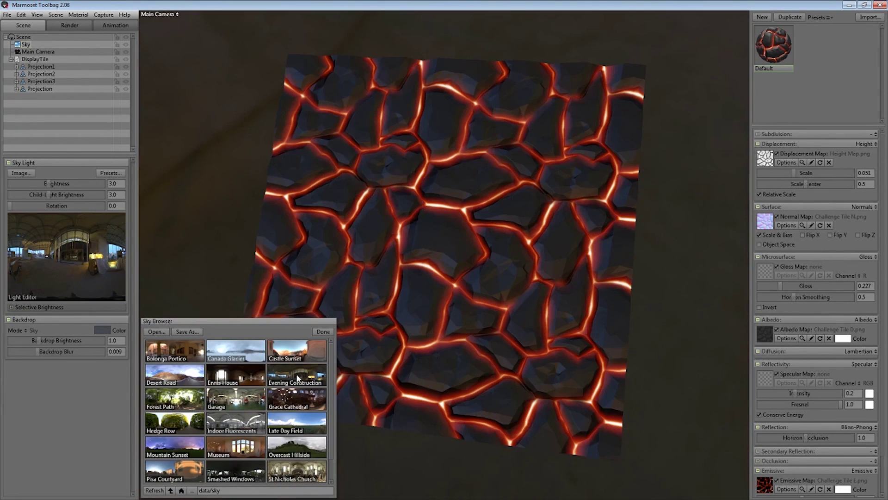
{"action": "left_click_drag", "start_coordinate": [603, 272], "coordinate": [578, 255]}
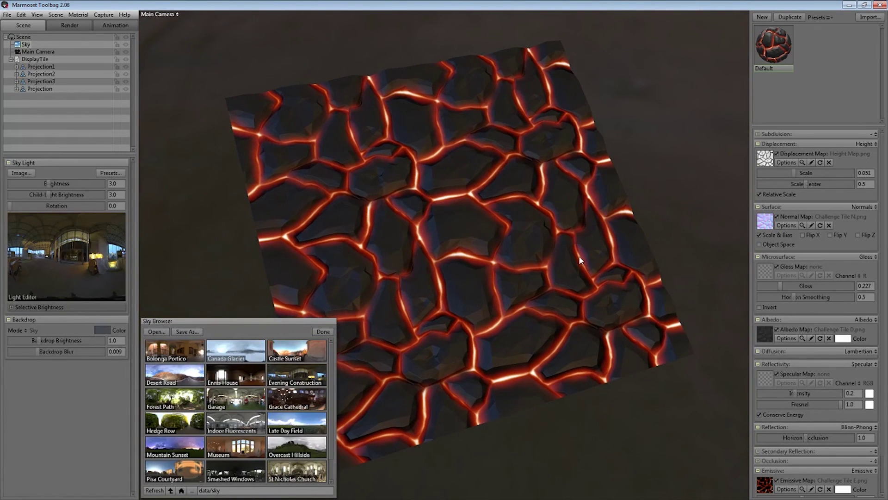
{"action": "left_click", "coordinate": [323, 331]}
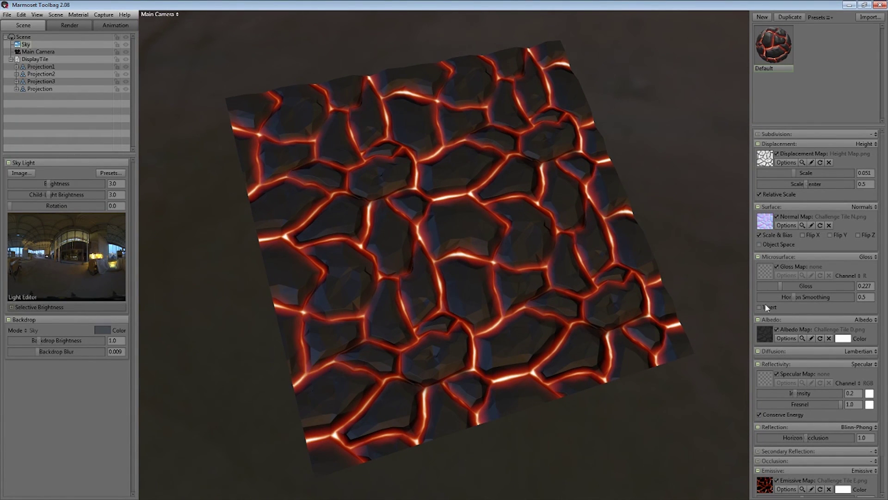
Adjust the Default material's emissive intensity and lower its displacement scale to 0.021
{"action": "left_click_drag", "start_coordinate": [664, 326], "coordinate": [658, 325]}
{"action": "scroll", "coordinate": [806, 393], "scroll_direction": "down", "scroll_amount": 3}
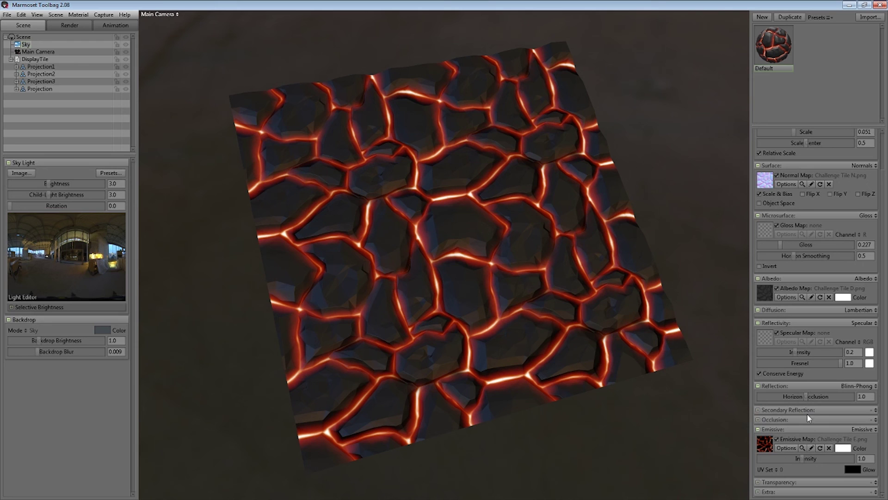
{"action": "left_click_drag", "start_coordinate": [804, 458], "coordinate": [770, 458]}
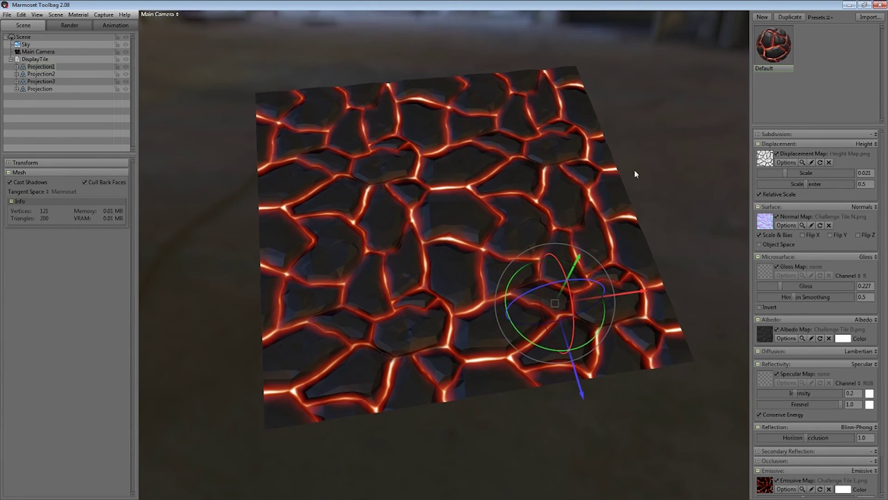
Disable the Default material's normal map and inspect the tile surface from close up and at a low angle
{"action": "left_click", "coordinate": [776, 216]}
{"action": "left_click_drag", "start_coordinate": [610, 218], "coordinate": [478, 276]}
{"action": "scroll", "coordinate": [497, 245], "scroll_direction": "up", "scroll_amount": 5}
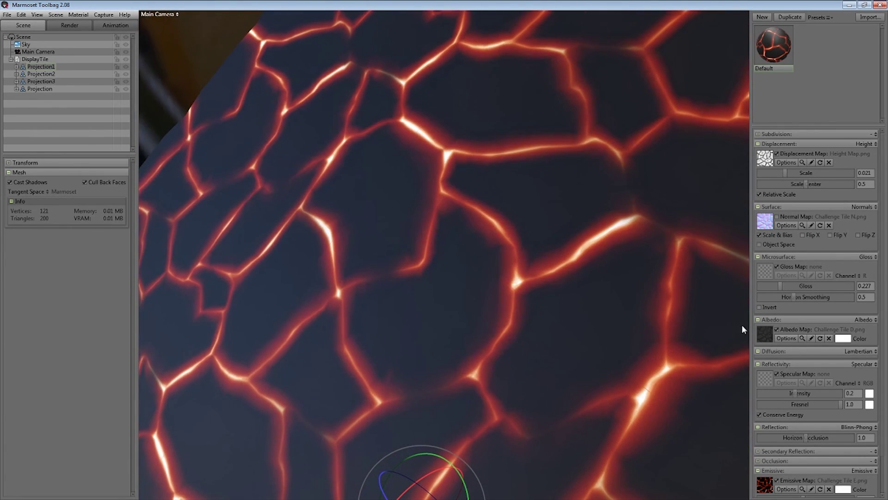
{"action": "left_click_drag", "start_coordinate": [537, 267], "coordinate": [746, 282]}
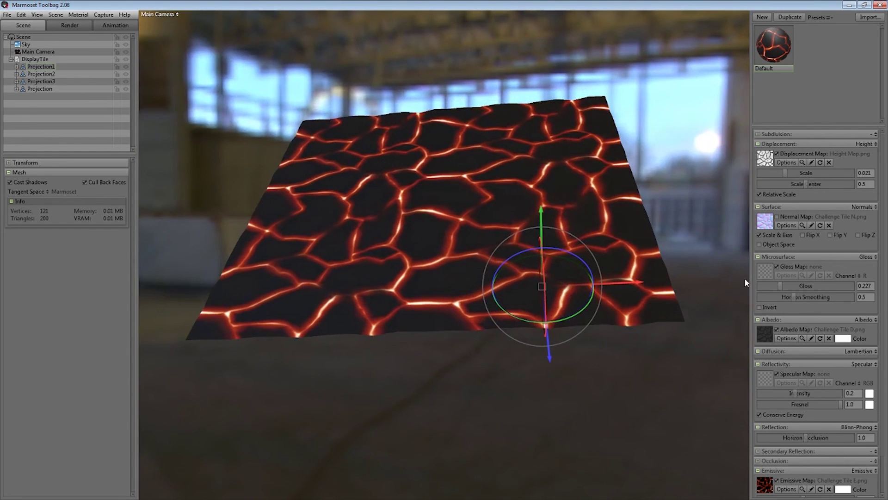
Switch the emissive map off and on again to compare the tile with and without glowing cracks
{"action": "left_click", "coordinate": [776, 480]}
{"action": "left_click", "coordinate": [776, 479]}
{"action": "left_click", "coordinate": [776, 480]}
{"action": "left_click_drag", "start_coordinate": [504, 236], "coordinate": [481, 286]}
{"action": "scroll", "coordinate": [481, 313], "scroll_direction": "up", "scroll_amount": 5}
{"action": "right_click_drag", "start_coordinate": [480, 285], "coordinate": [478, 231]}
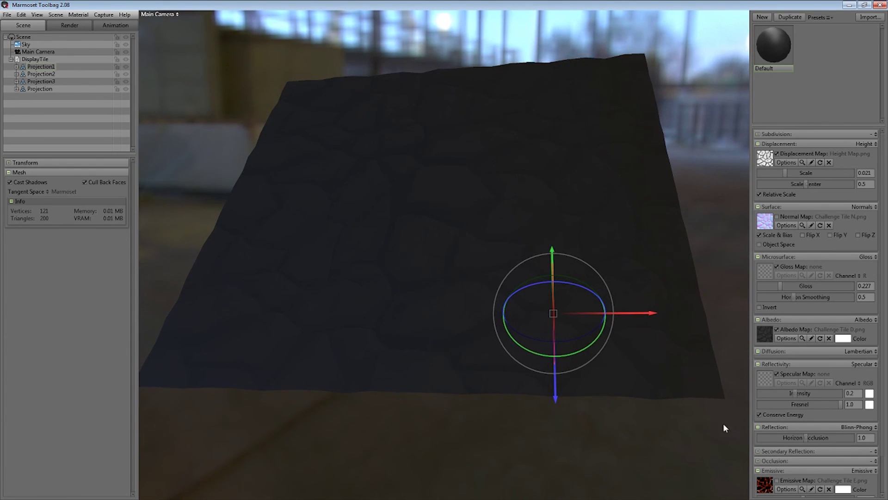
{"action": "left_click", "coordinate": [776, 480]}
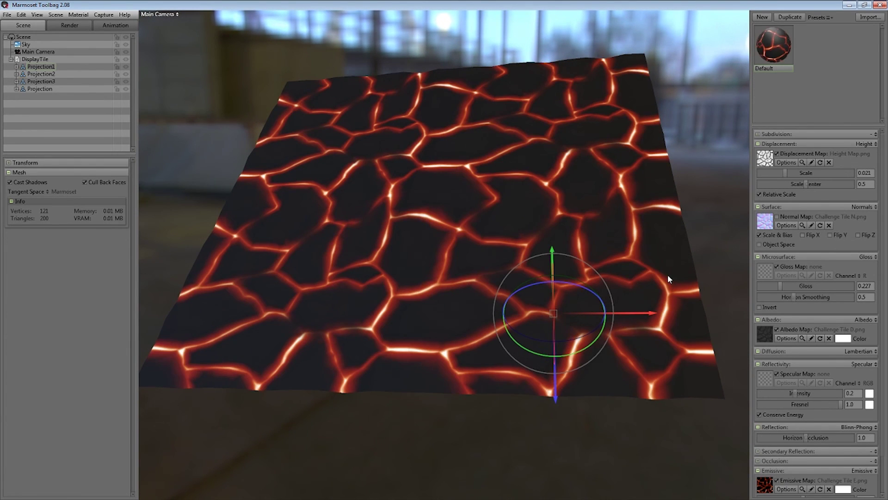
{"action": "left_click_drag", "start_coordinate": [667, 273], "coordinate": [721, 264]}
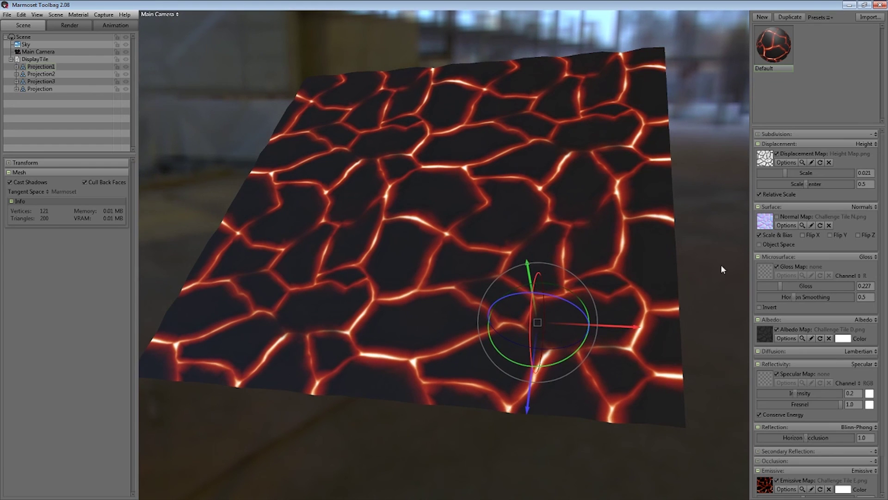
Re-enable the normal map with the emissive map off, inspect the rock relief, and restore the emissive glow
{"action": "left_click", "coordinate": [777, 480]}
{"action": "left_click", "coordinate": [777, 216]}
{"action": "left_click_drag", "start_coordinate": [539, 226], "coordinate": [657, 334]}
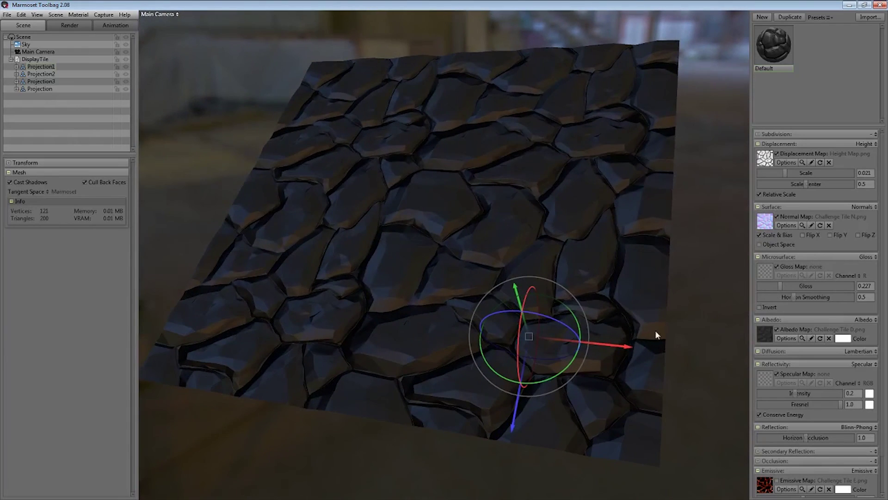
{"action": "left_click", "coordinate": [777, 480]}
{"action": "mouse_move", "coordinate": [659, 304]}
{"action": "left_mouse_down"}
{"action": "mouse_move", "coordinate": [626, 282]}
{"action": "mouse_move", "coordinate": [657, 305]}
{"action": "left_mouse_up"}
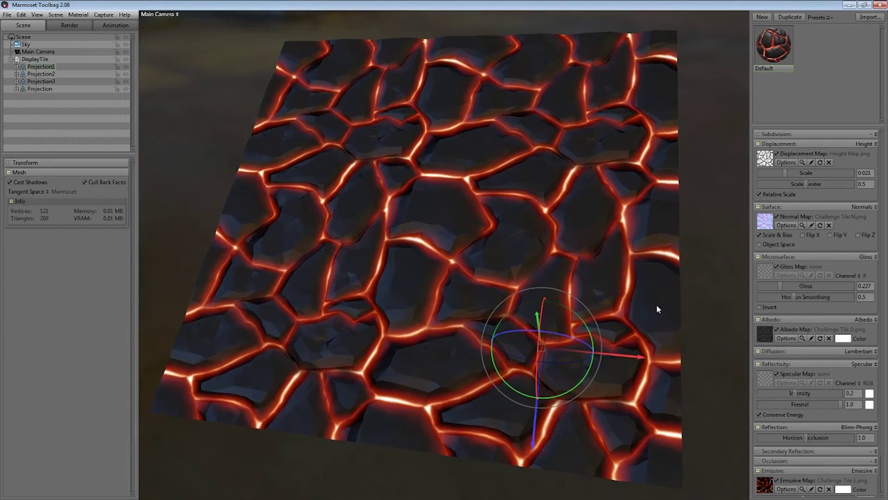
{"action": "left_click", "coordinate": [711, 206]}
{"action": "left_click_drag", "start_coordinate": [662, 210], "coordinate": [622, 186]}
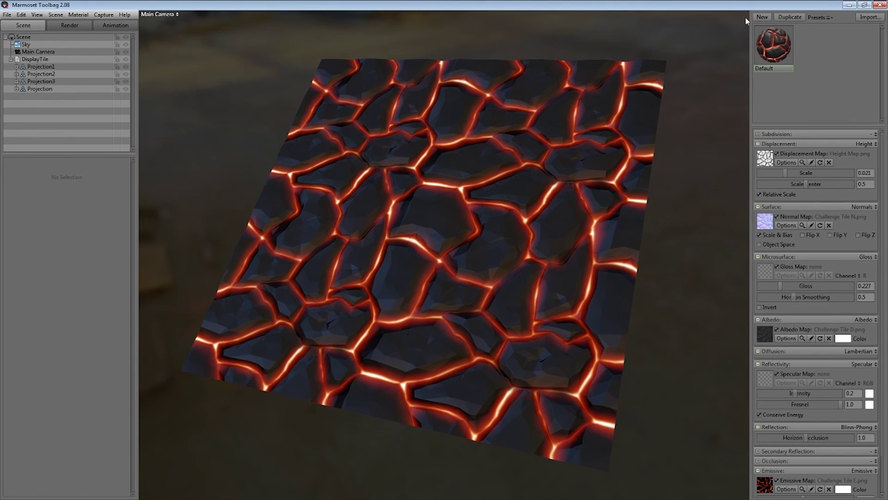